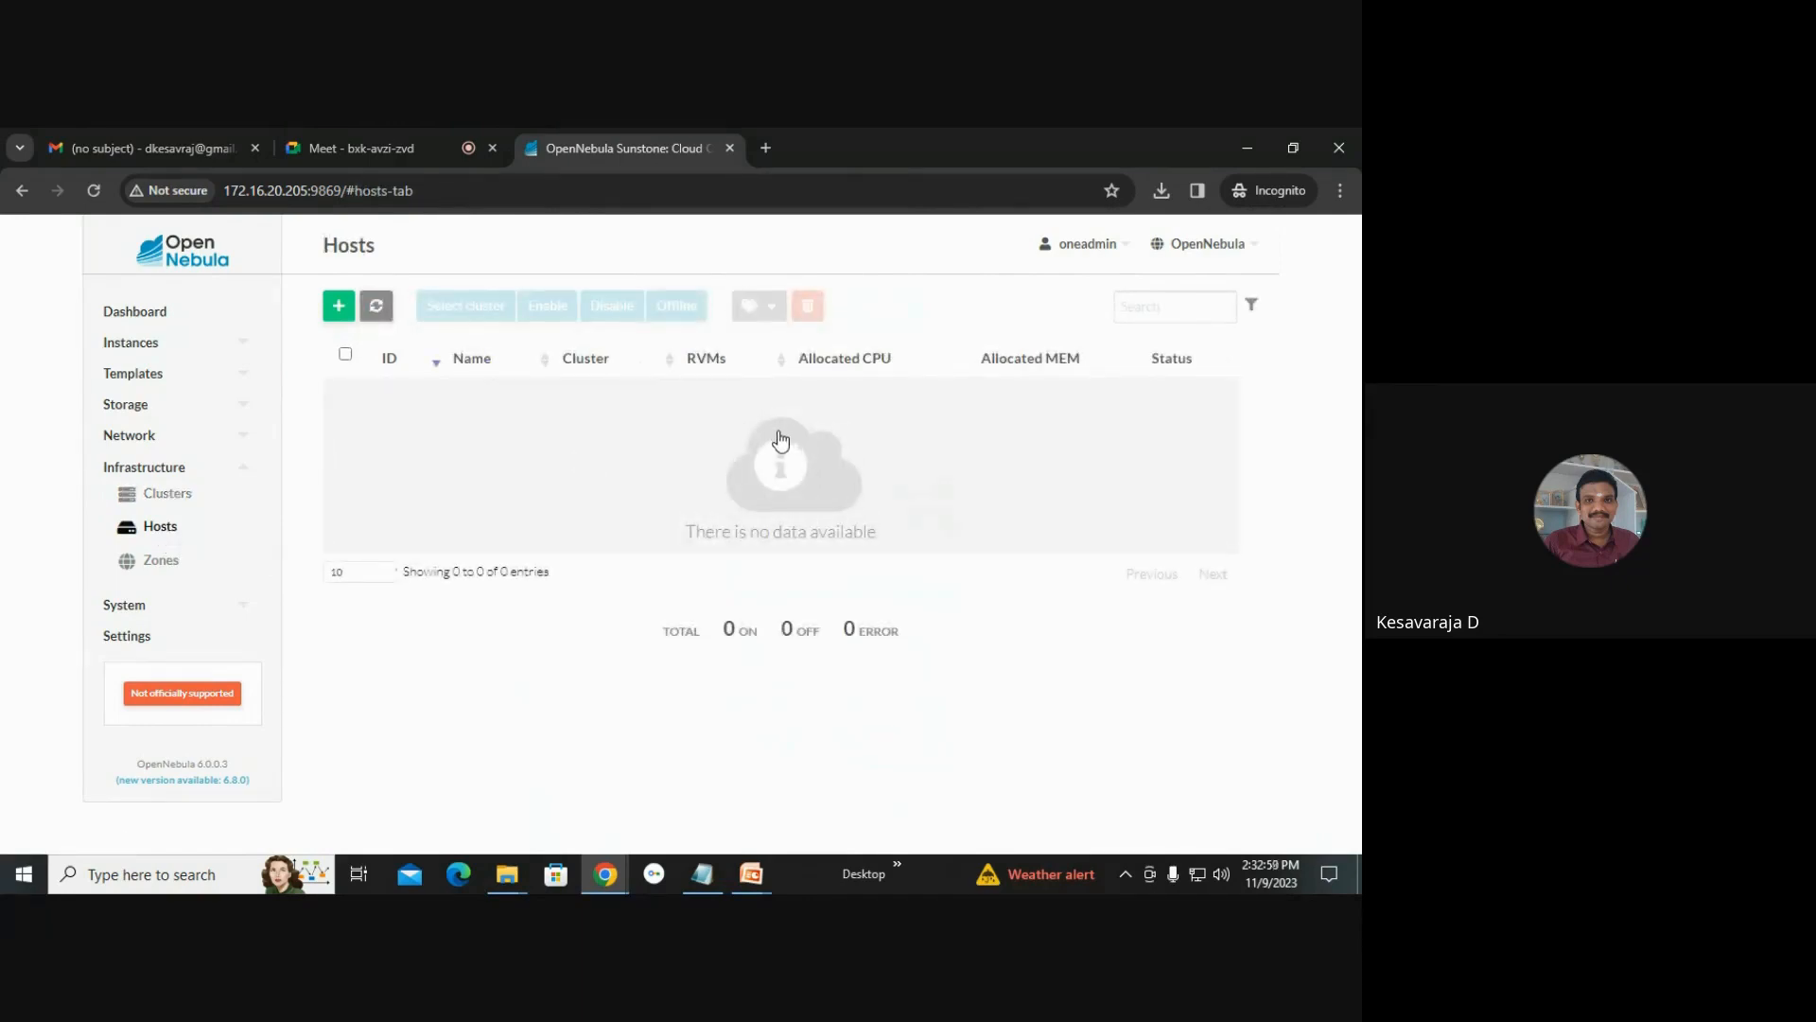
Add a KVM host named localhost and refresh the hosts list.
click(339, 308)
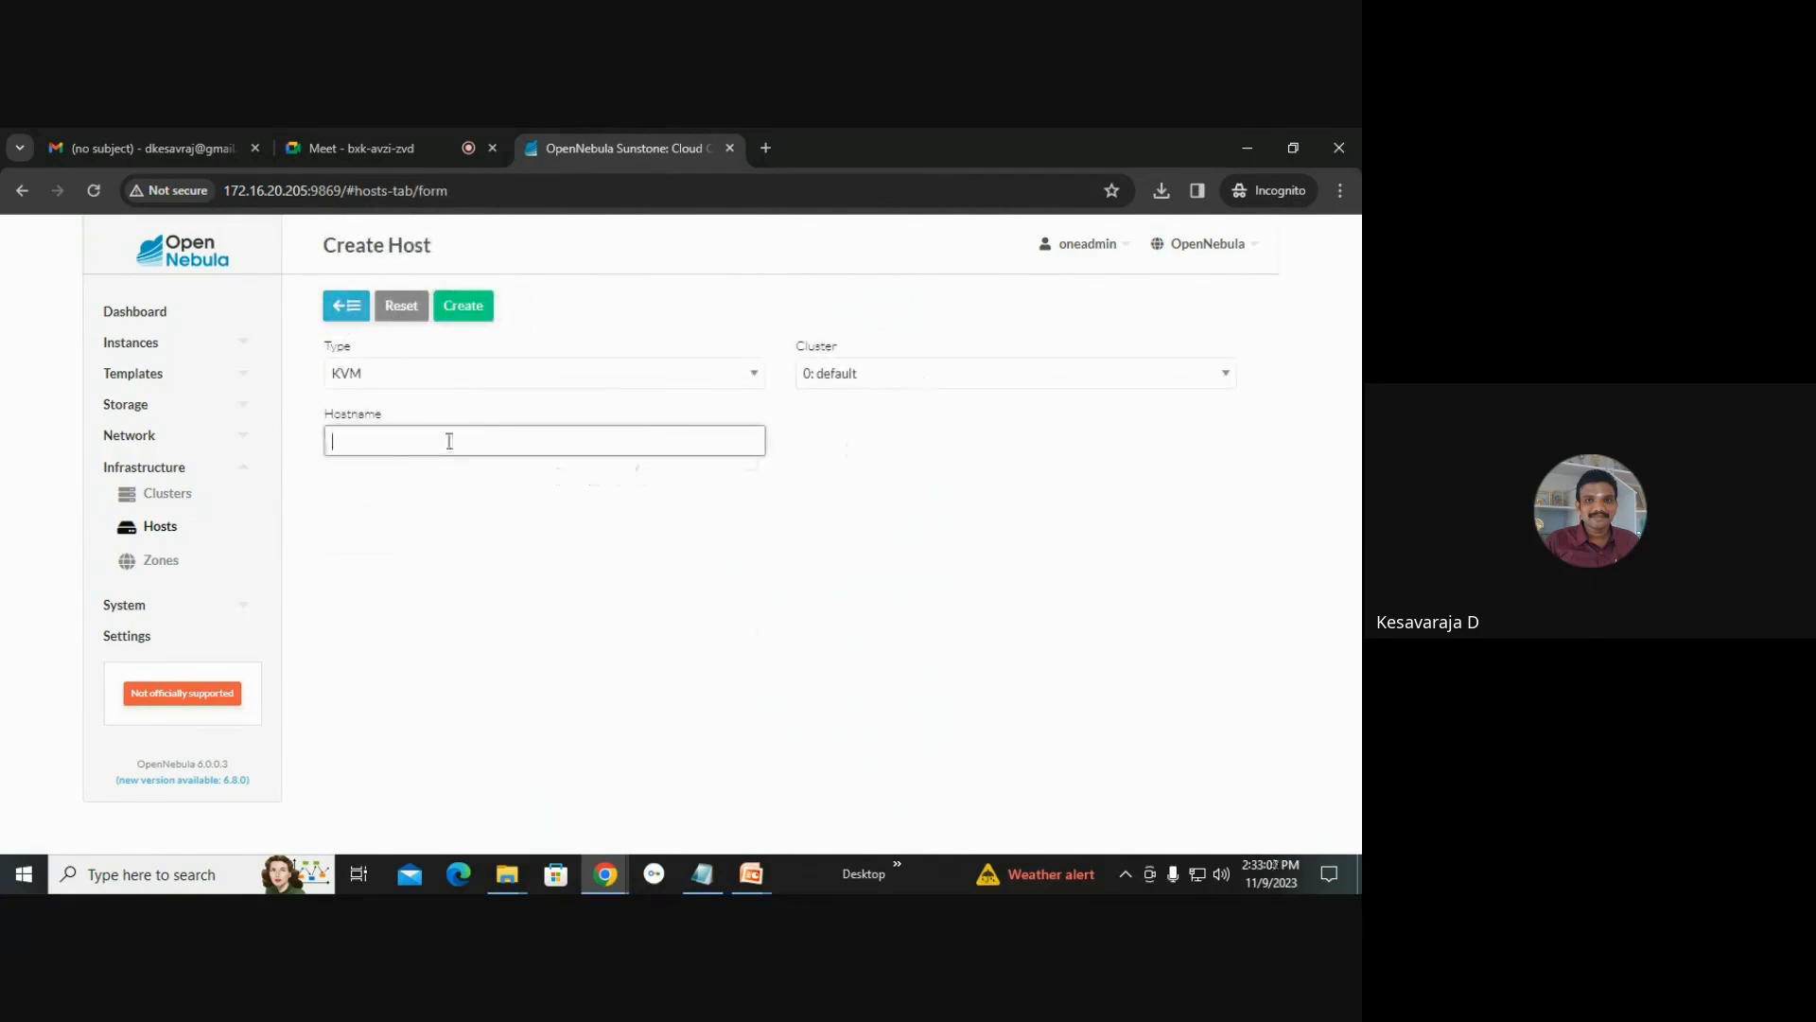
text(localhost)
click(471, 305)
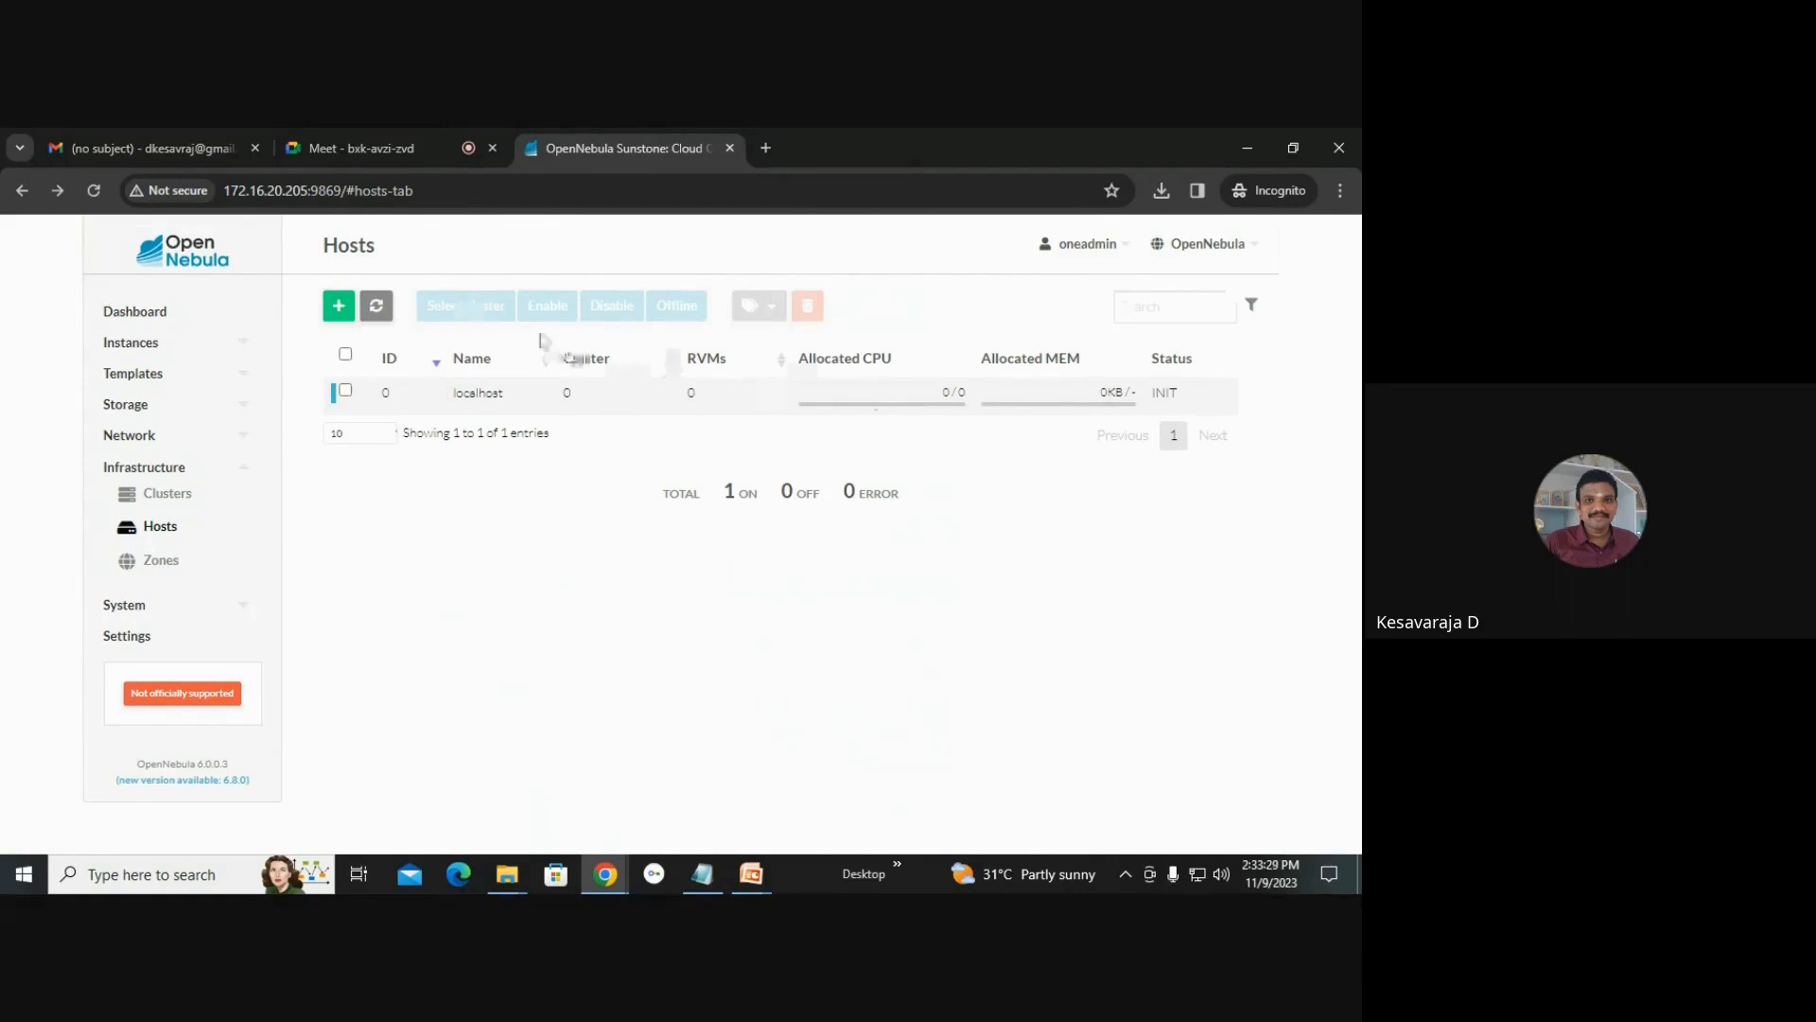
click(377, 306)
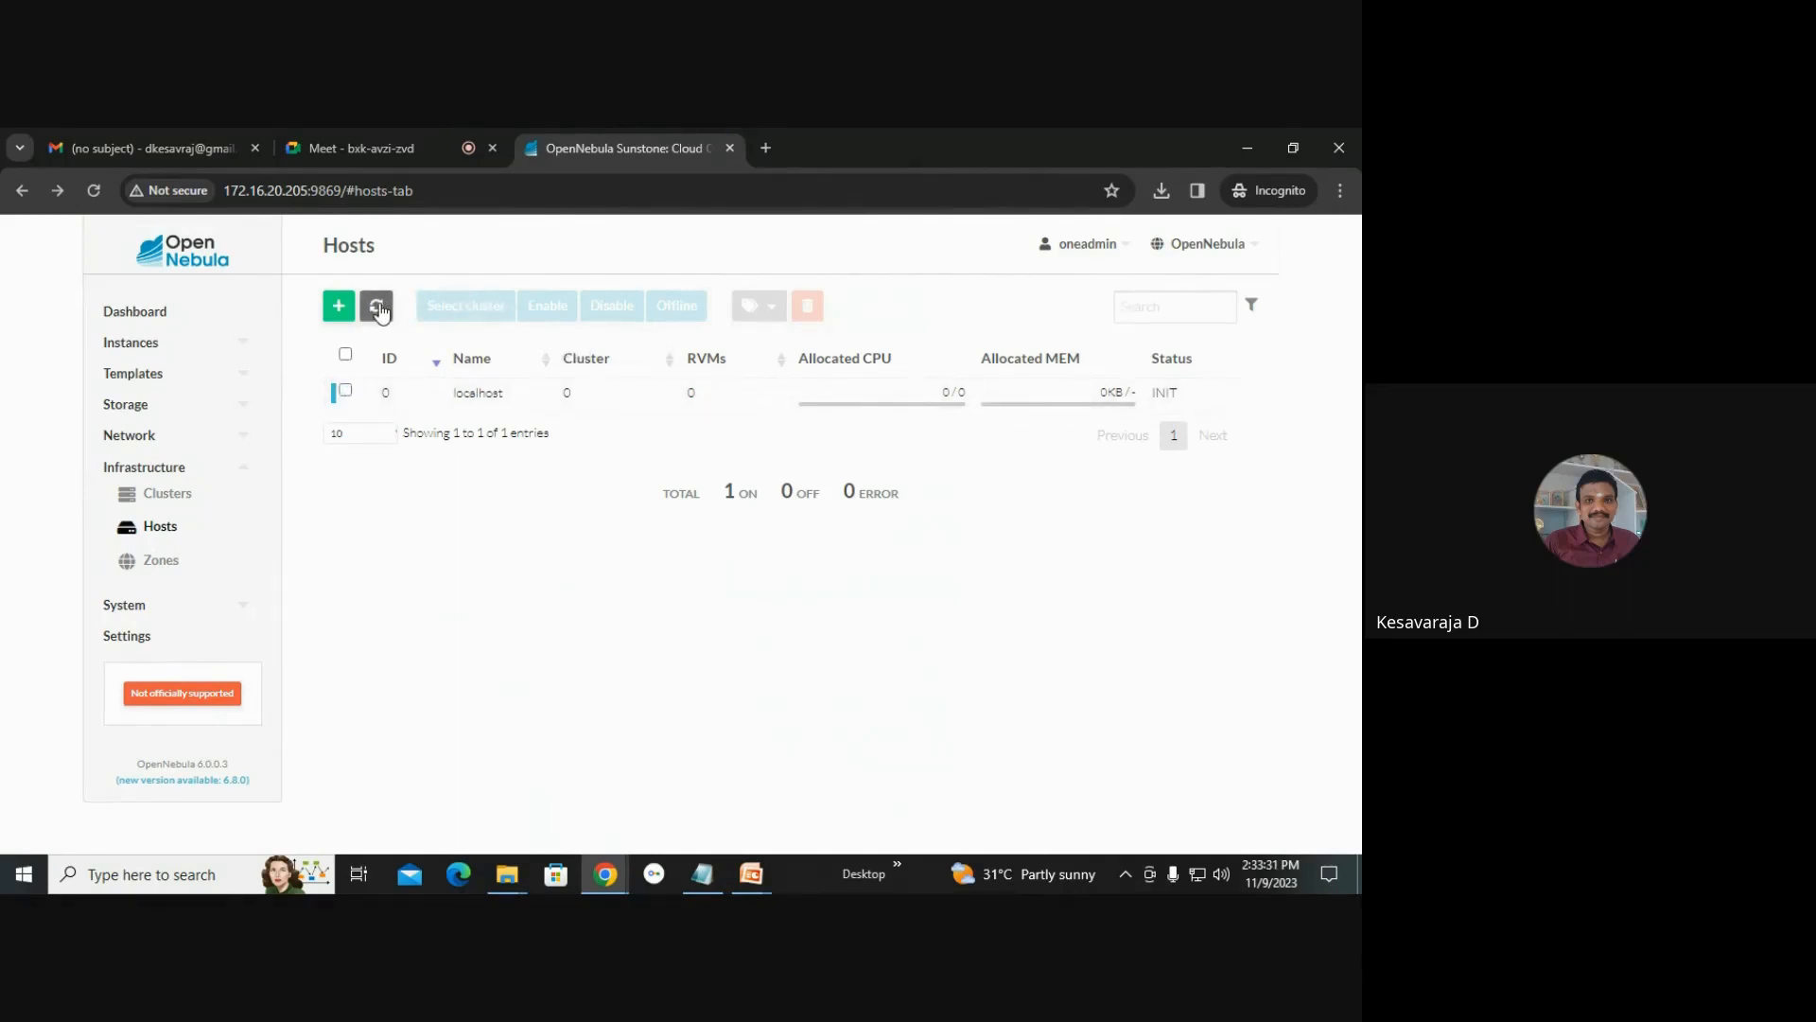
click(379, 310)
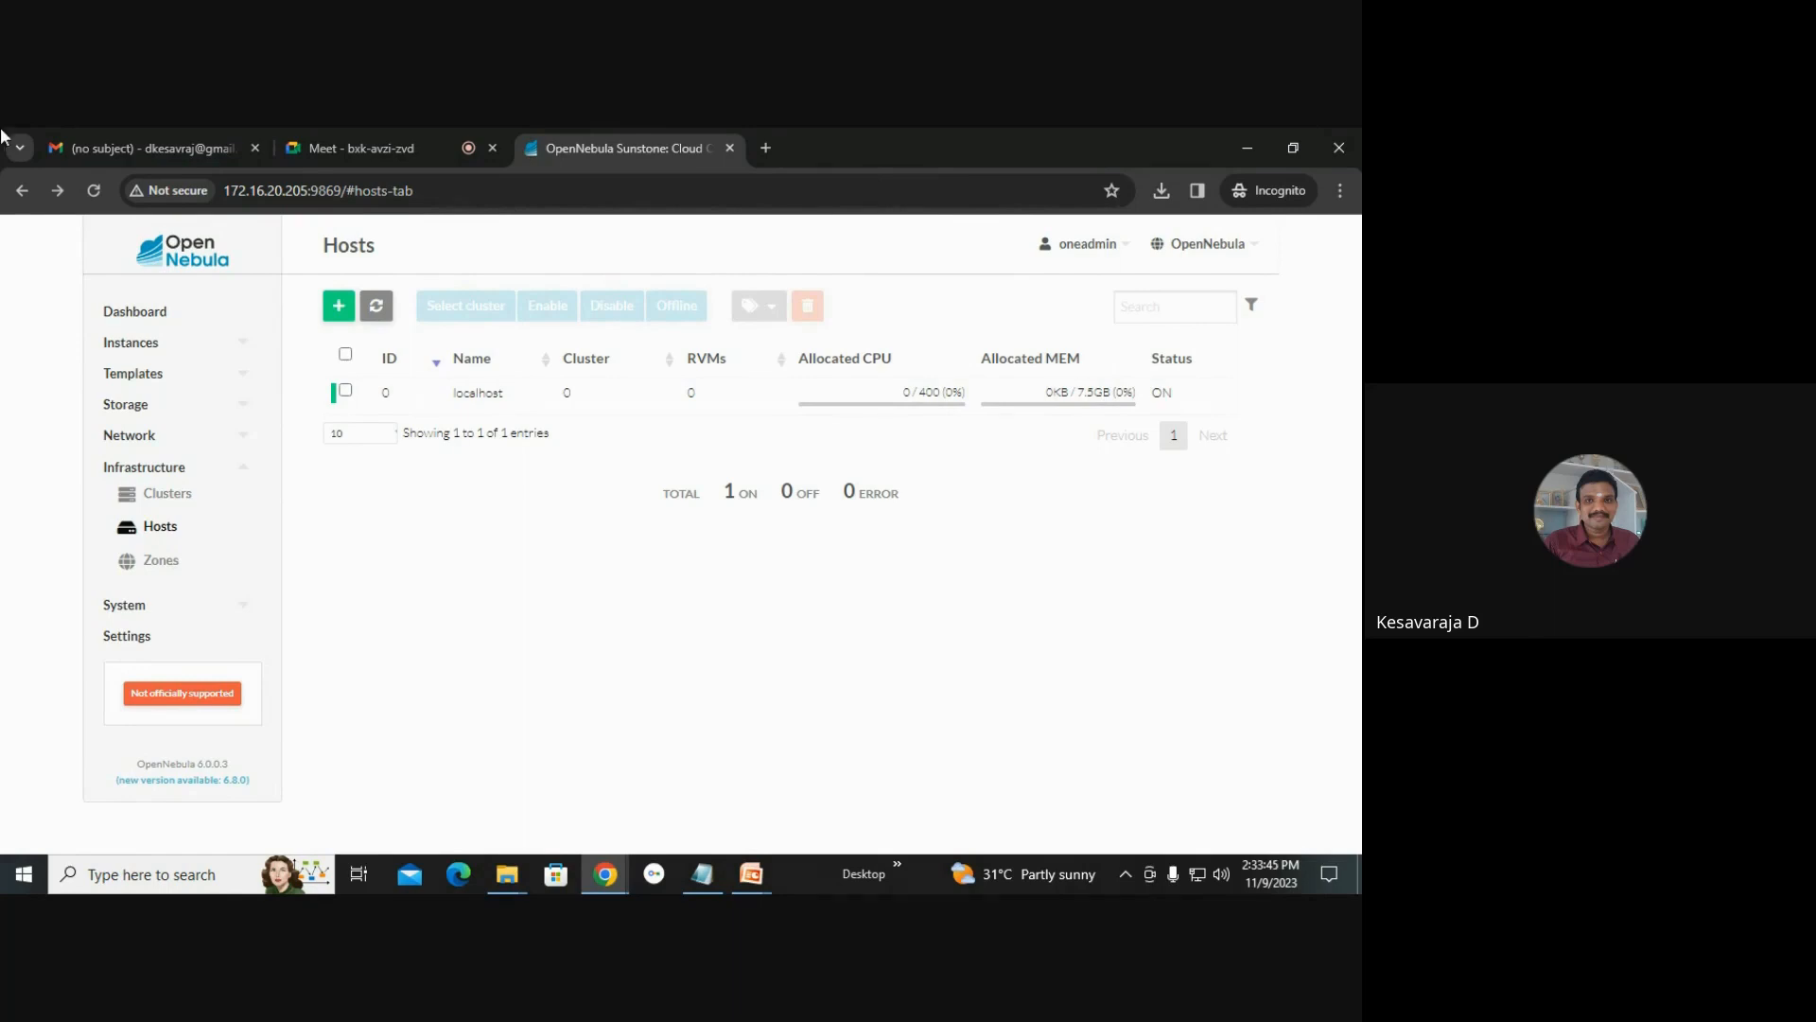
Add a second KVM host named localhost.localdomain and refresh the hosts list.
click(330, 307)
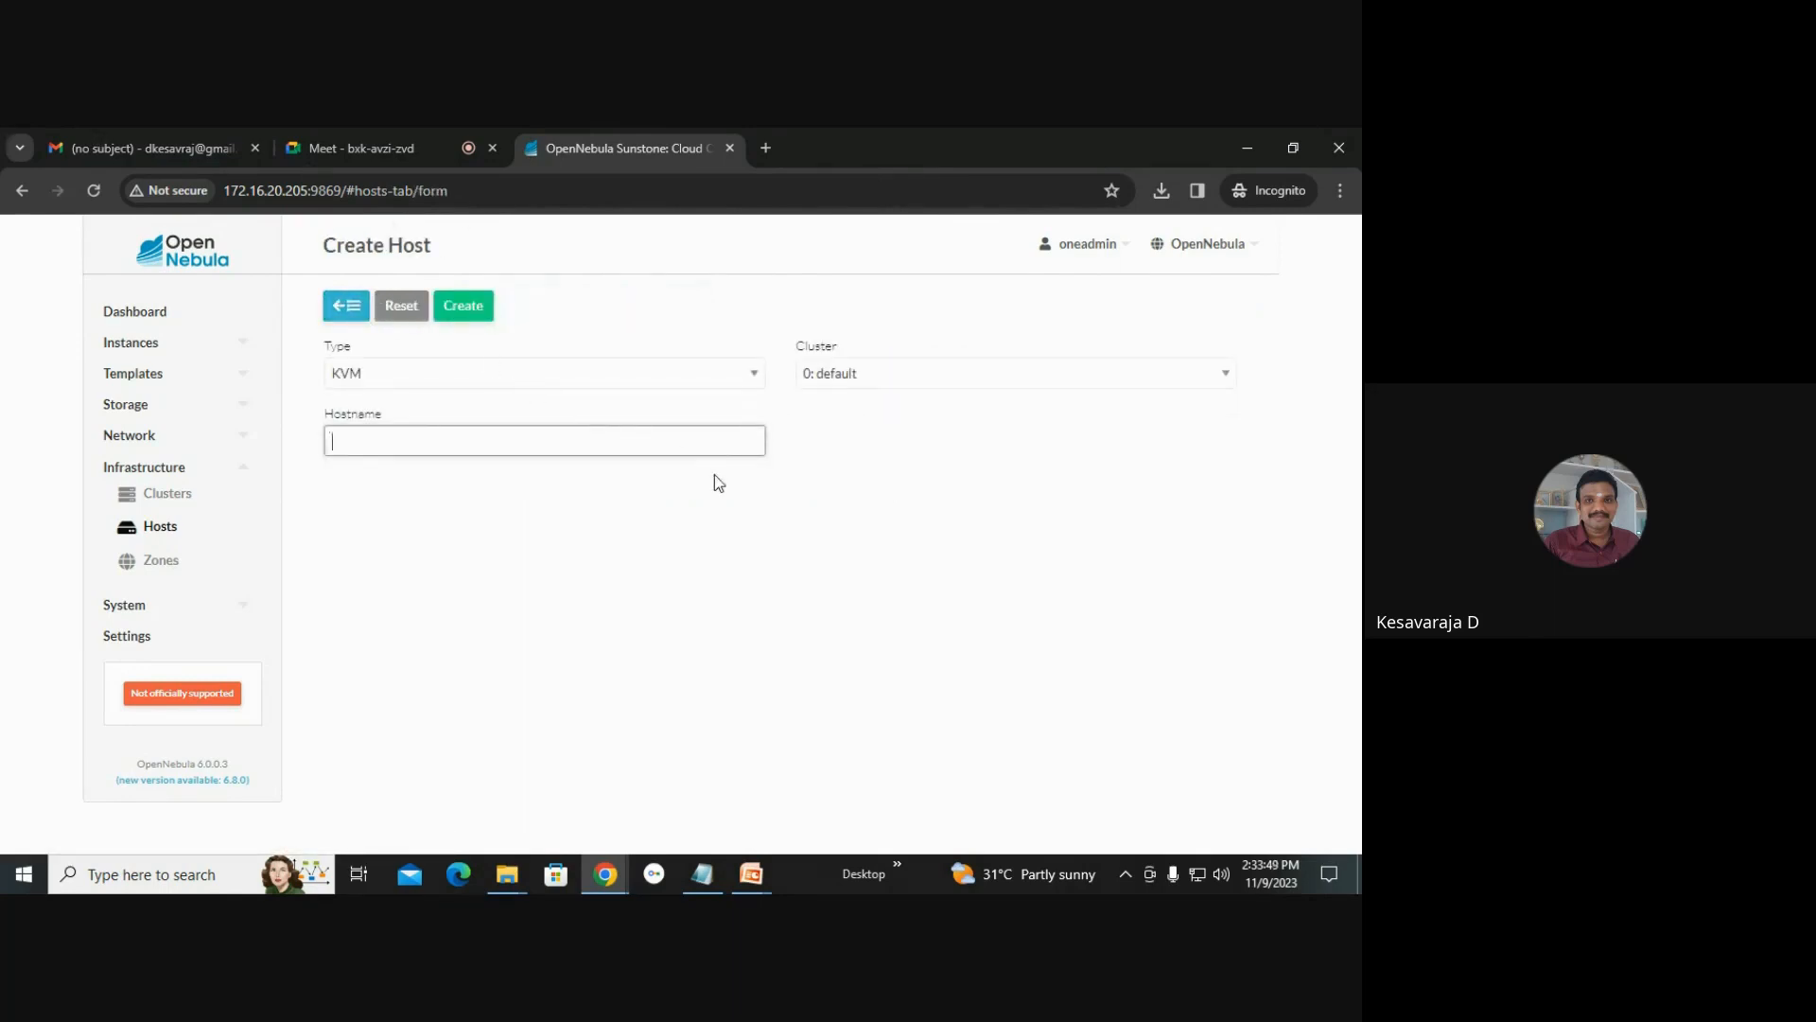
text(localhost.localdomain)
click(452, 306)
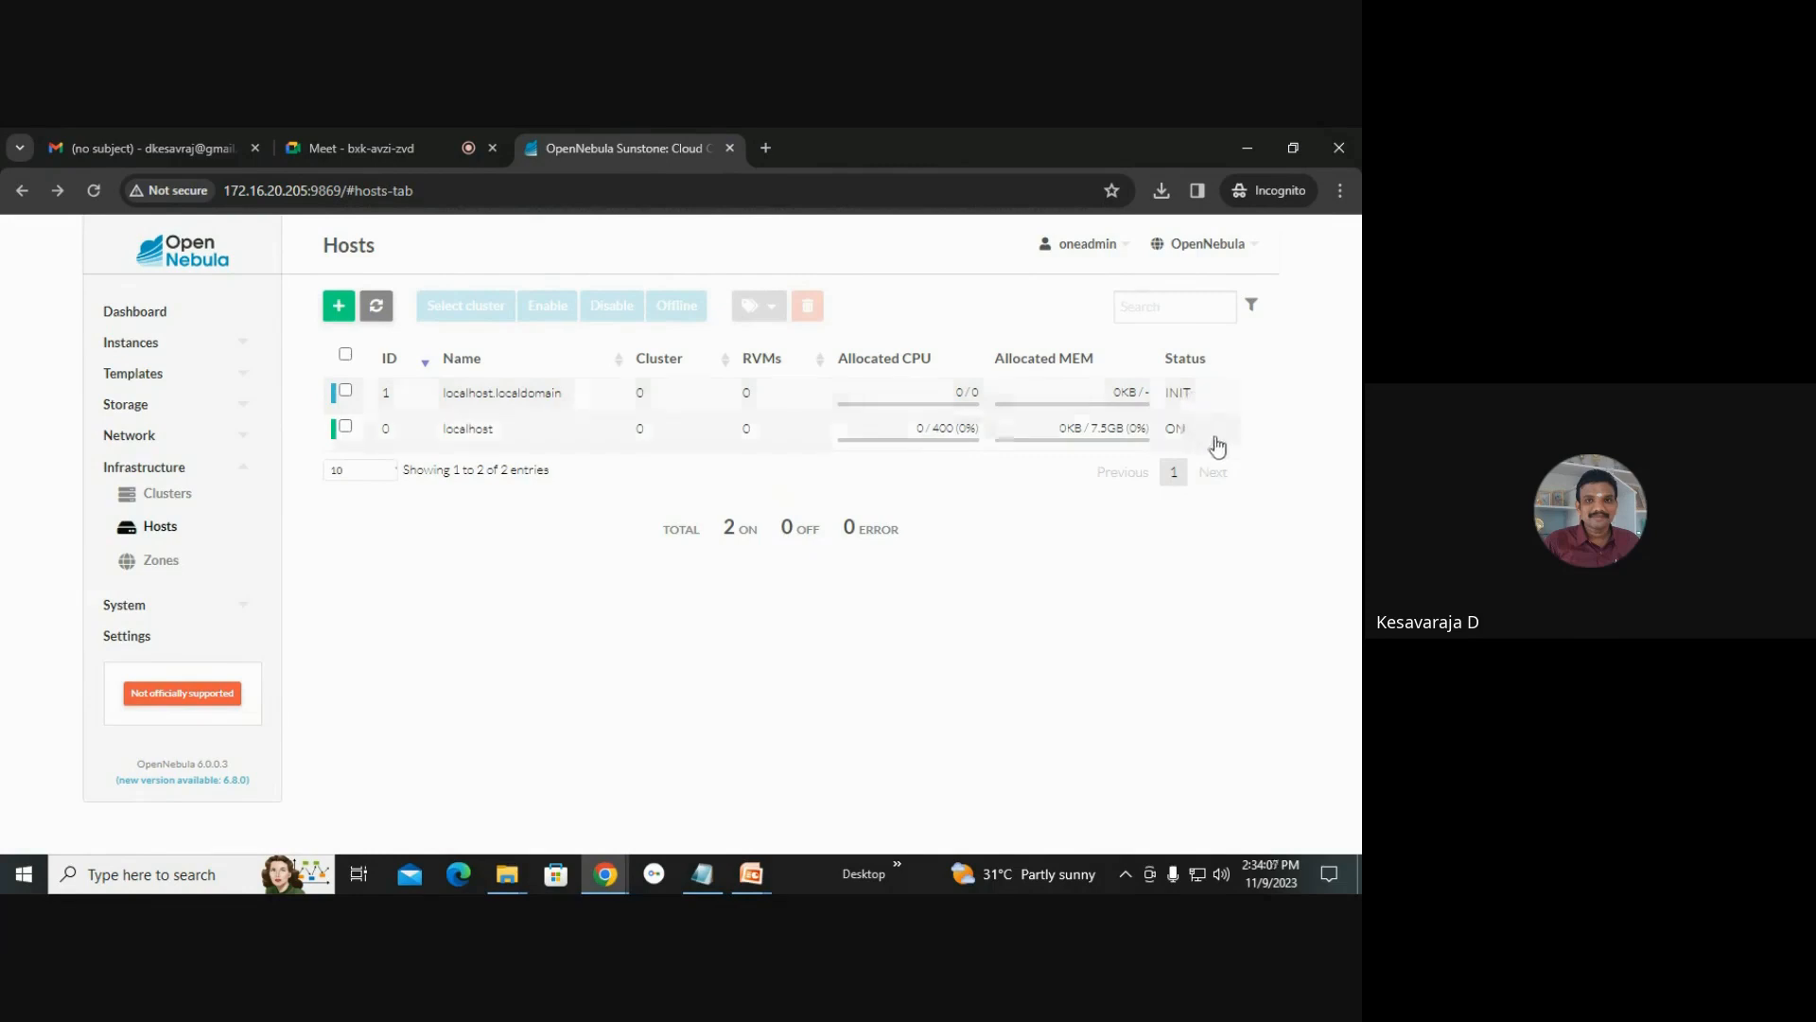
click(390, 313)
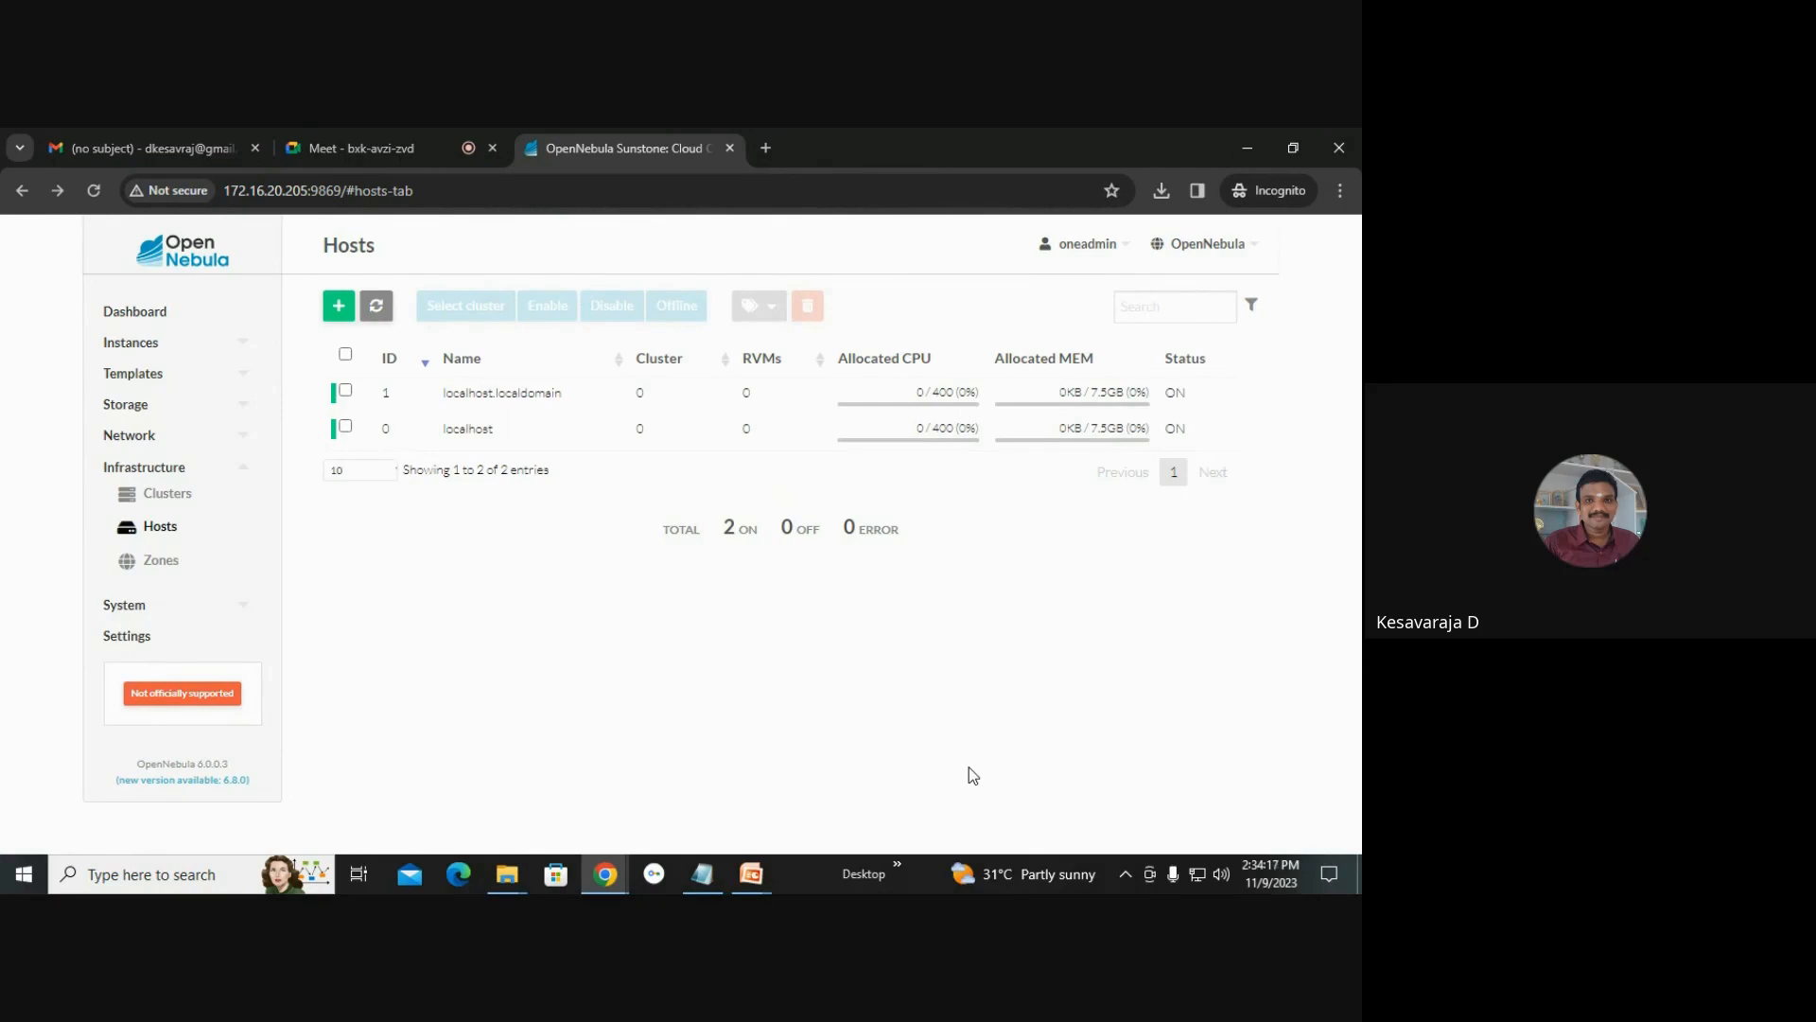
Add a KVM host with hostname 172.16.20.196.
click(339, 311)
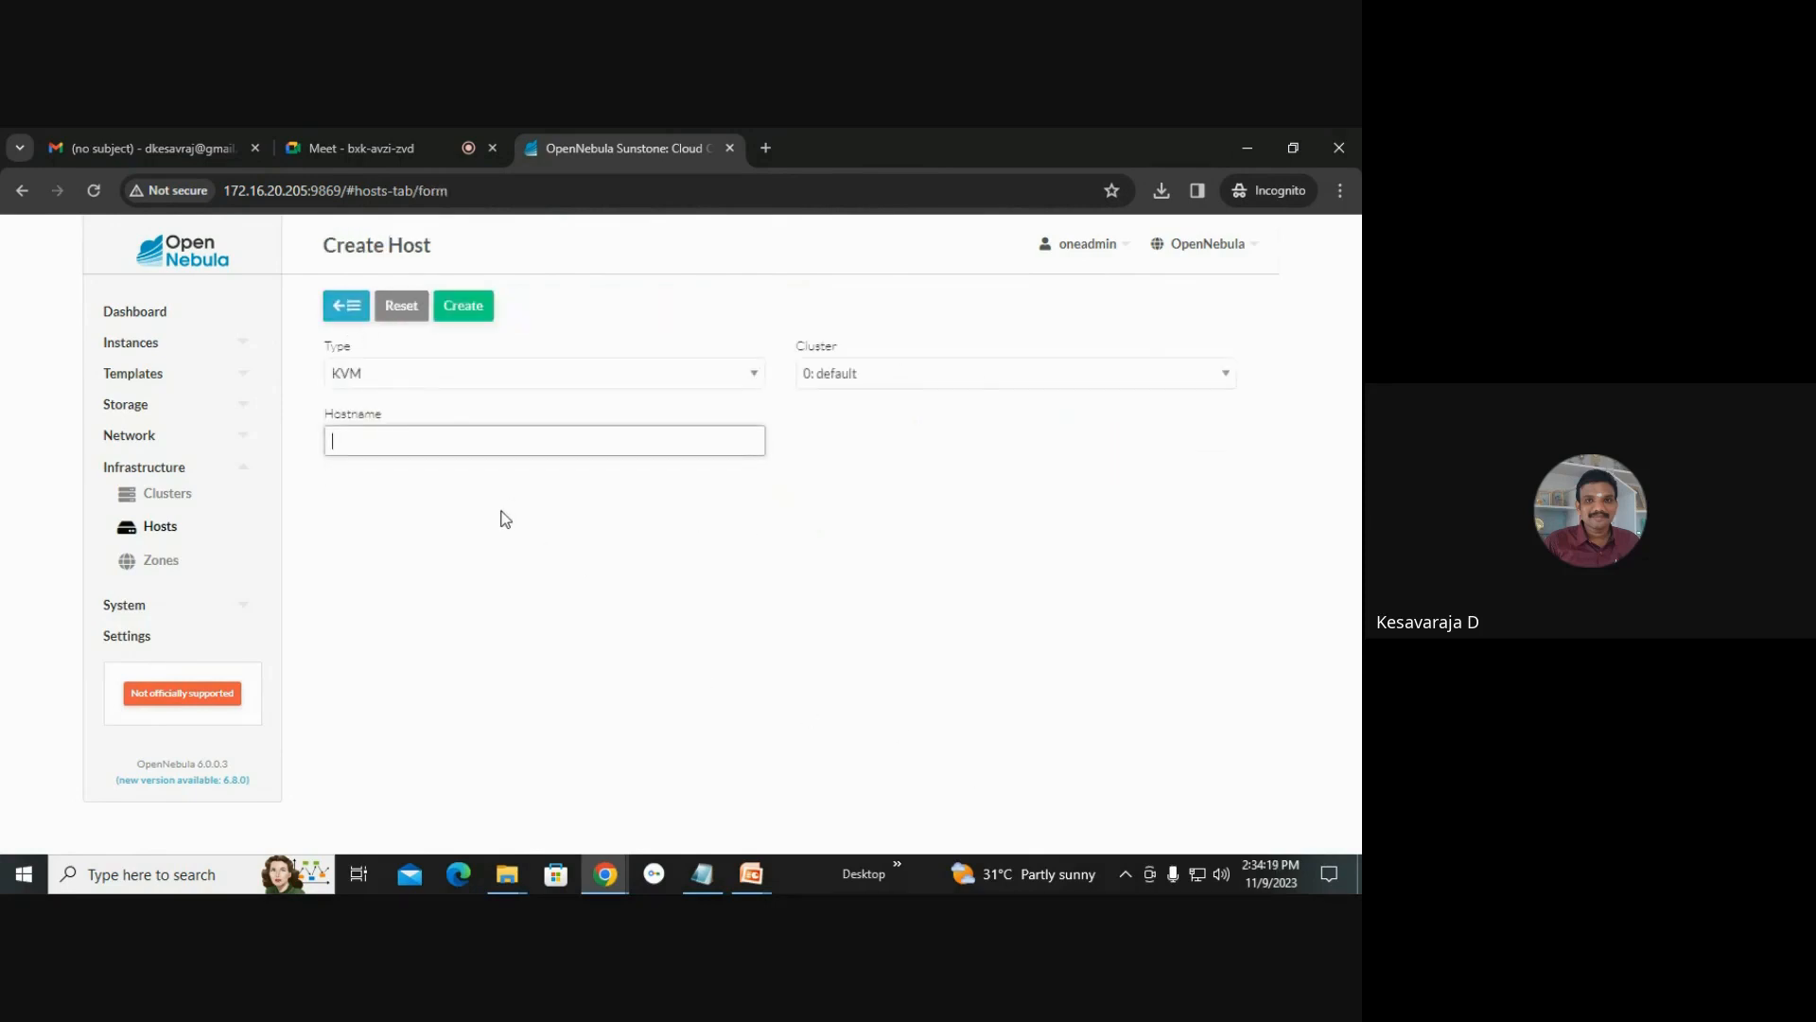
text(172.16.20.196)
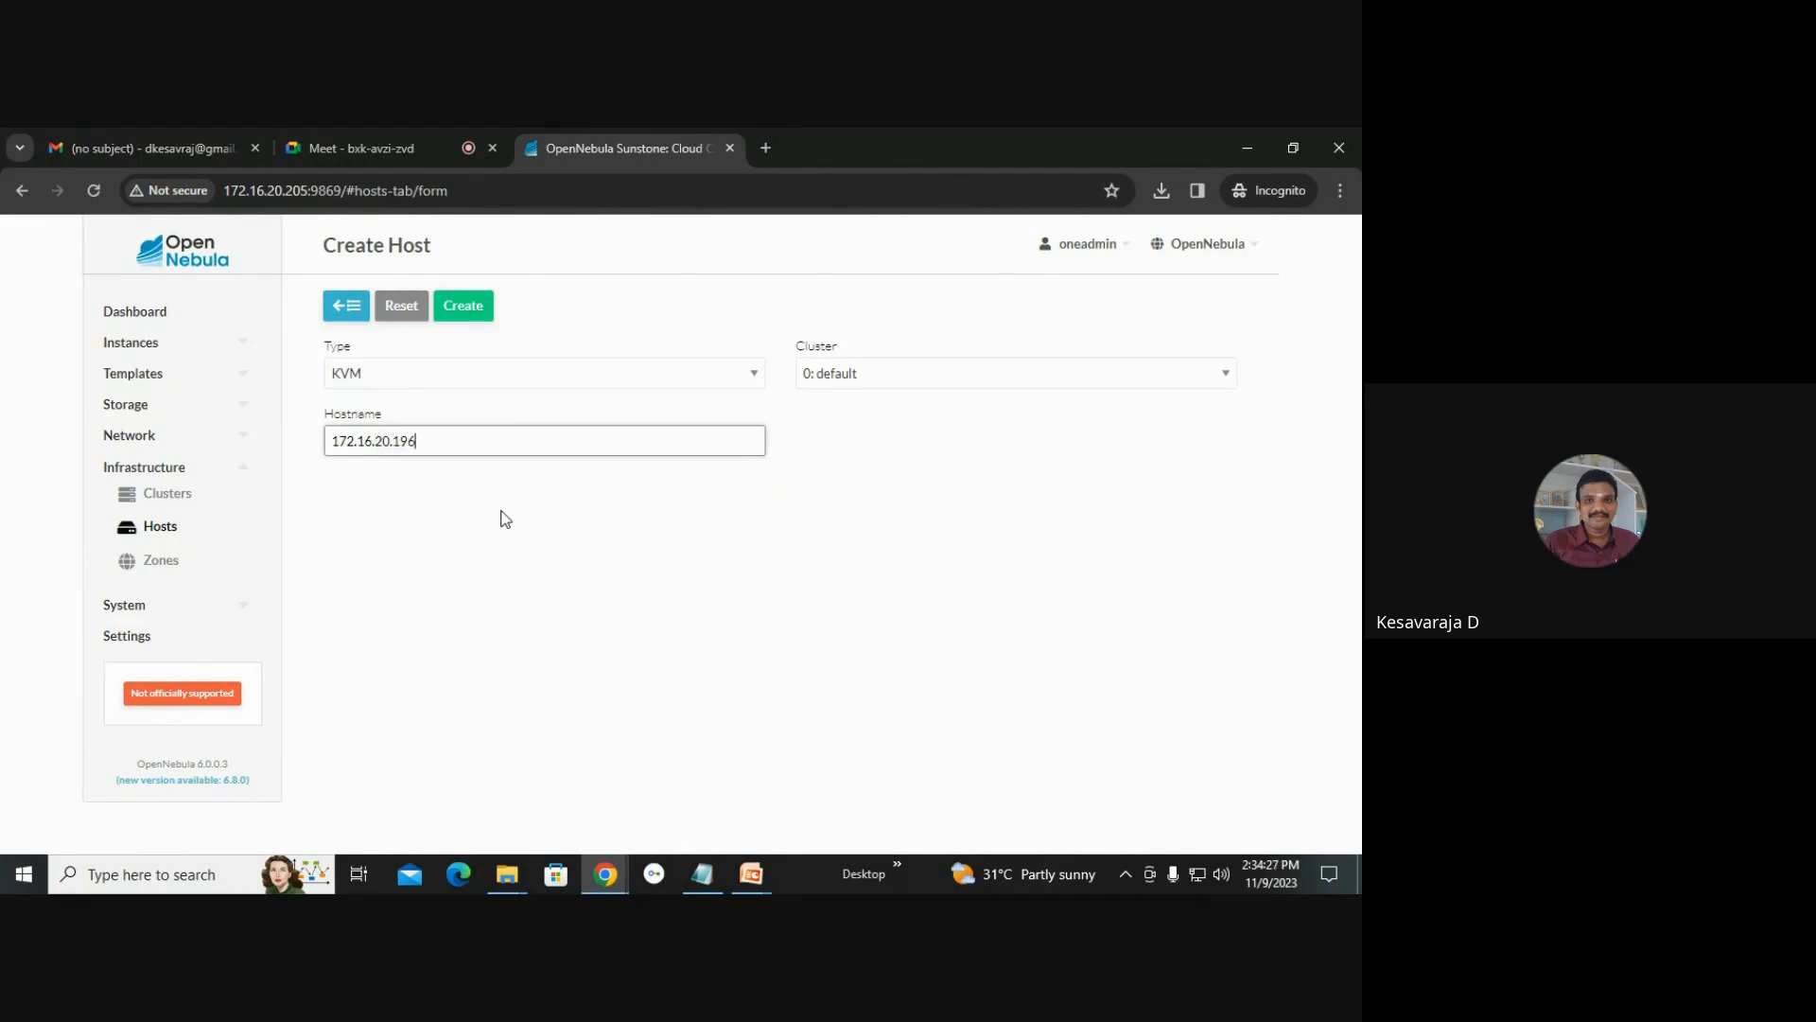
click(475, 311)
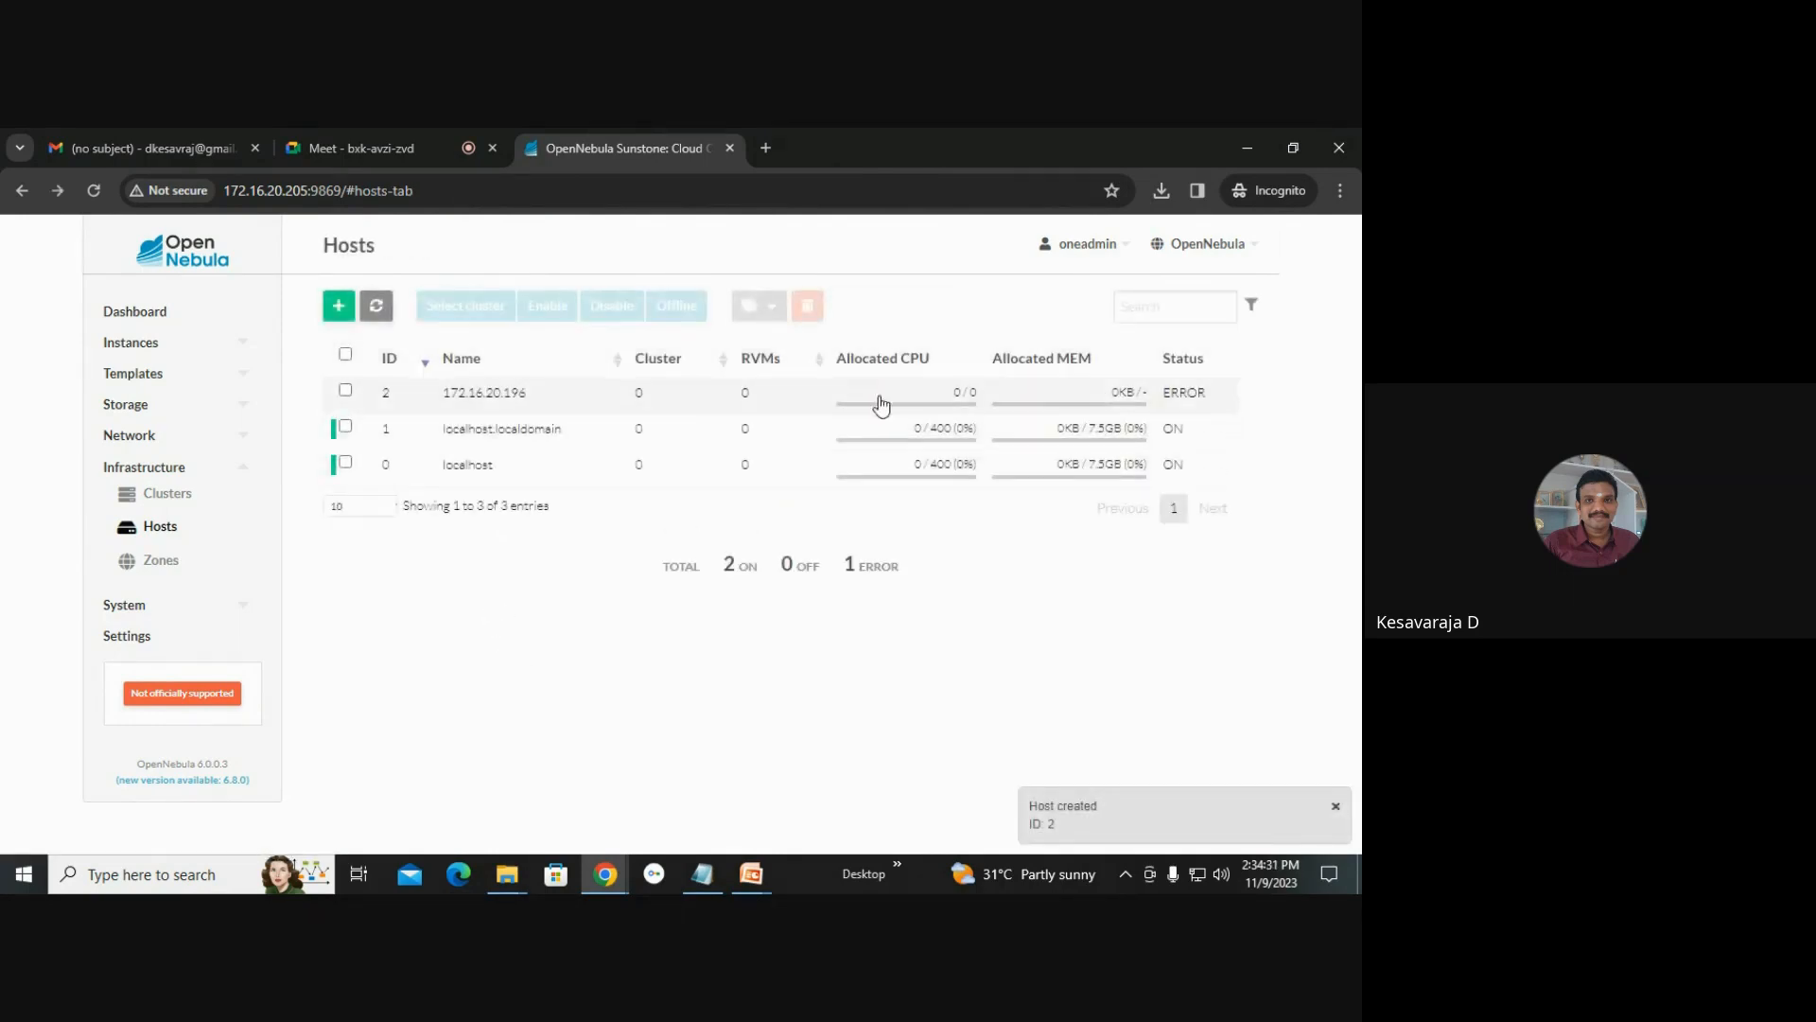
Delete the host 172.16.20.196.
click(347, 391)
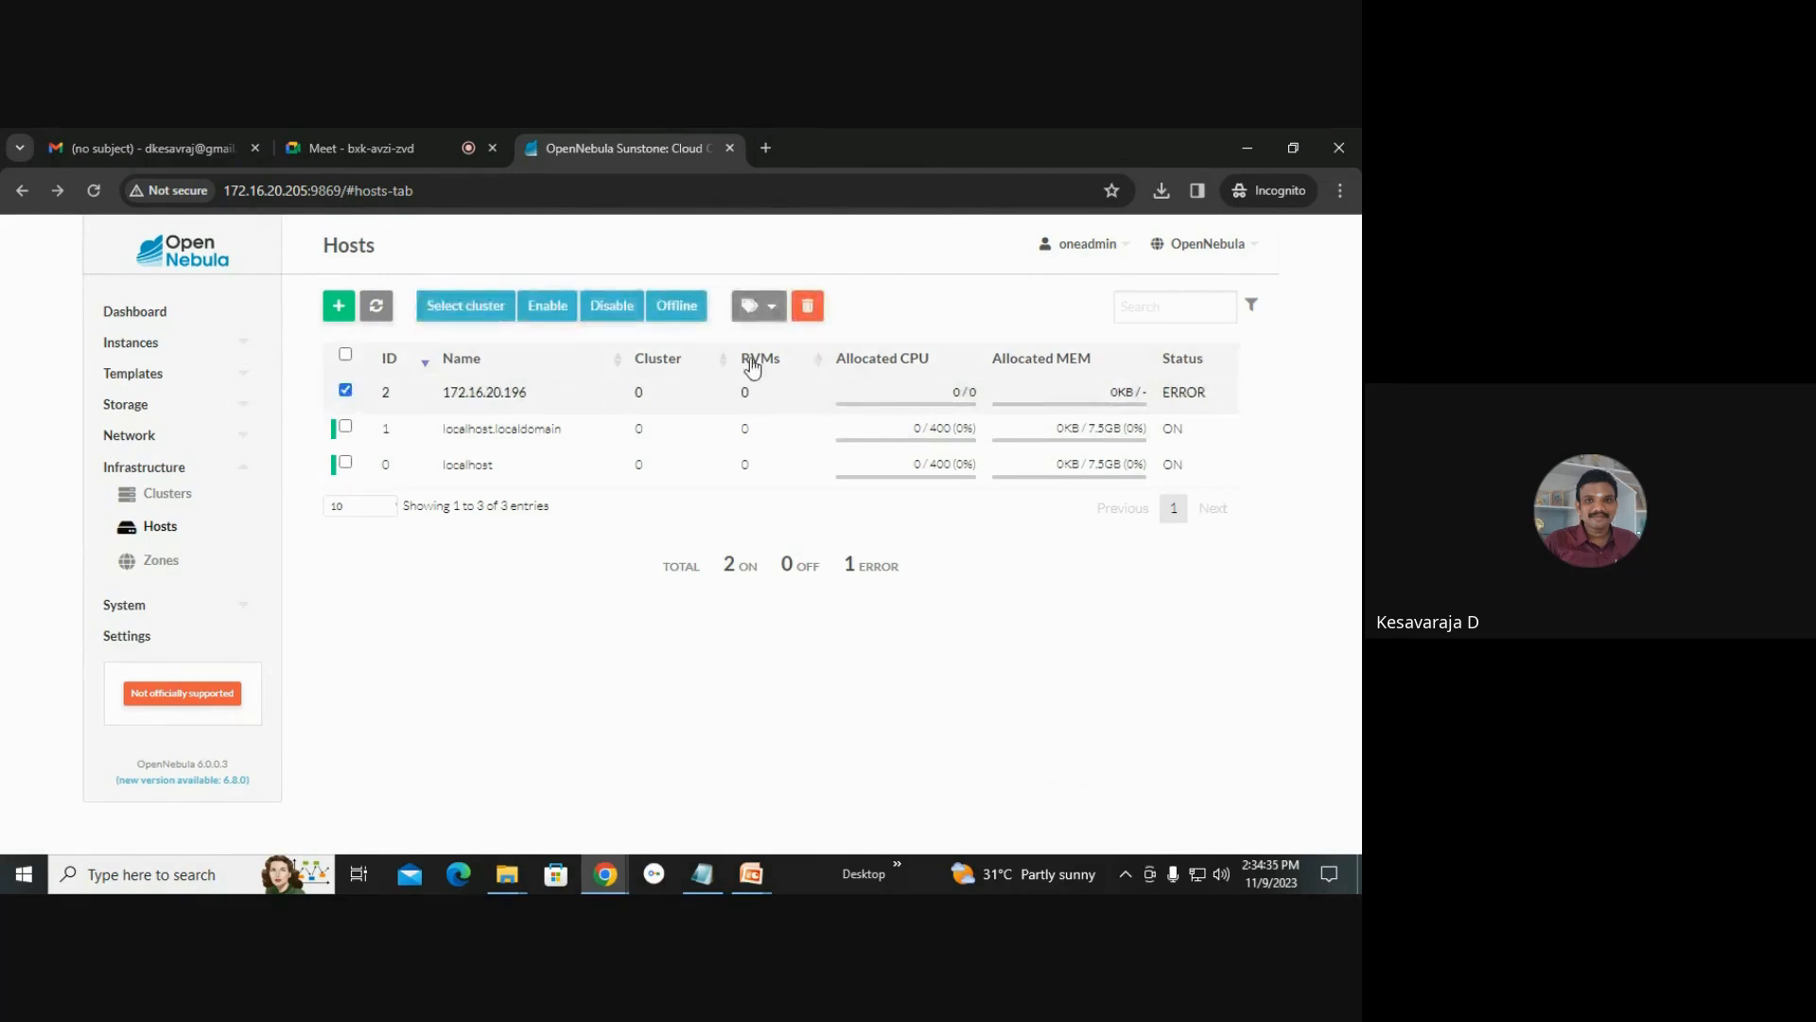
click(809, 307)
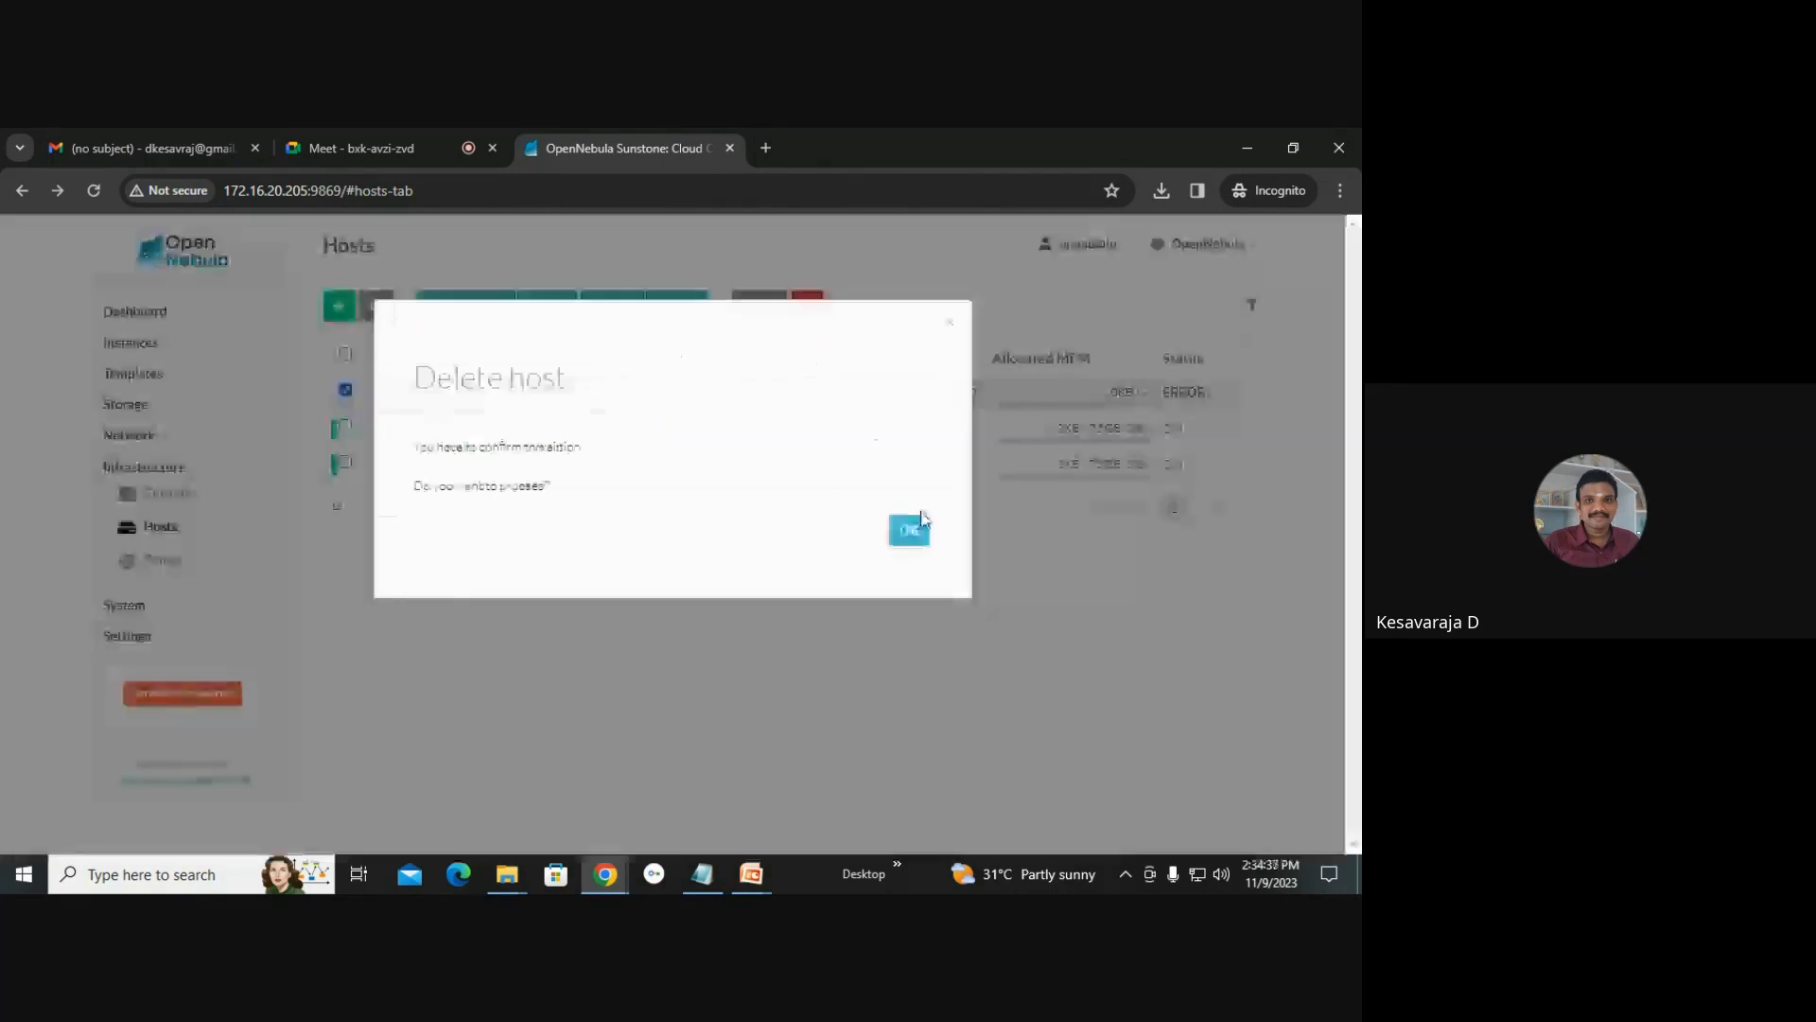
click(911, 527)
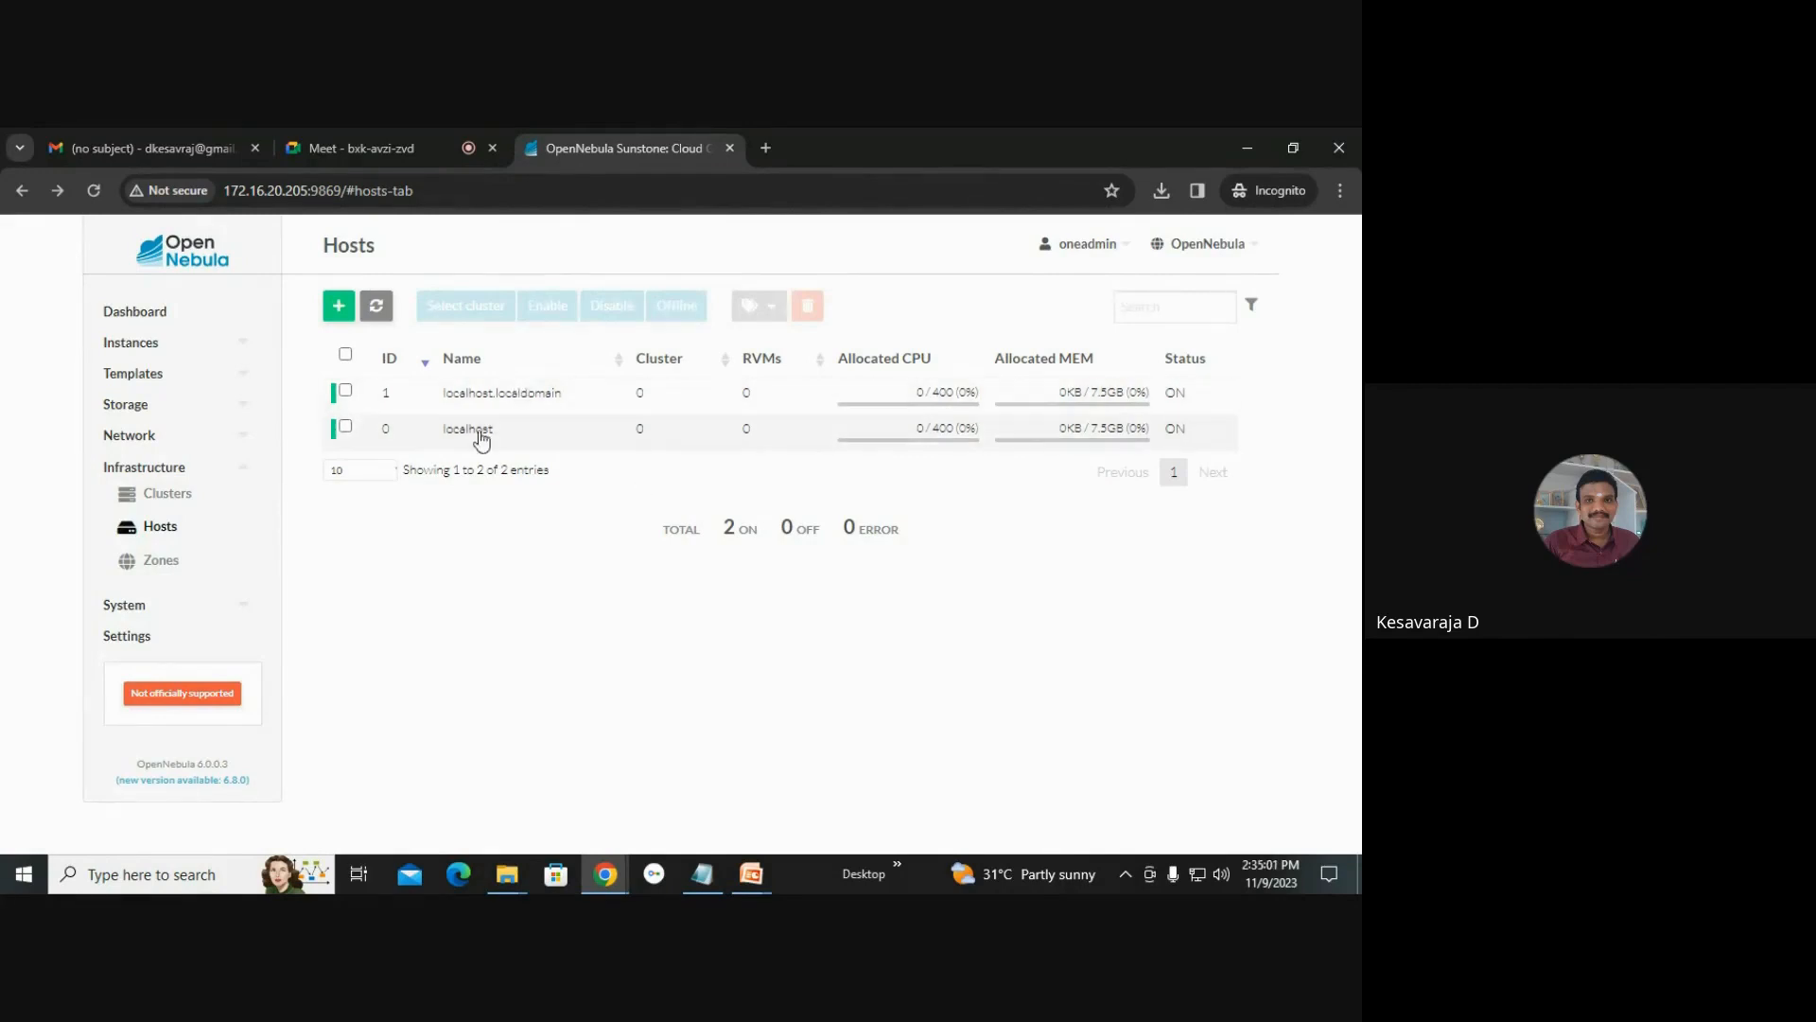
Start creating a new virtual network and name it vnet.
click(137, 469)
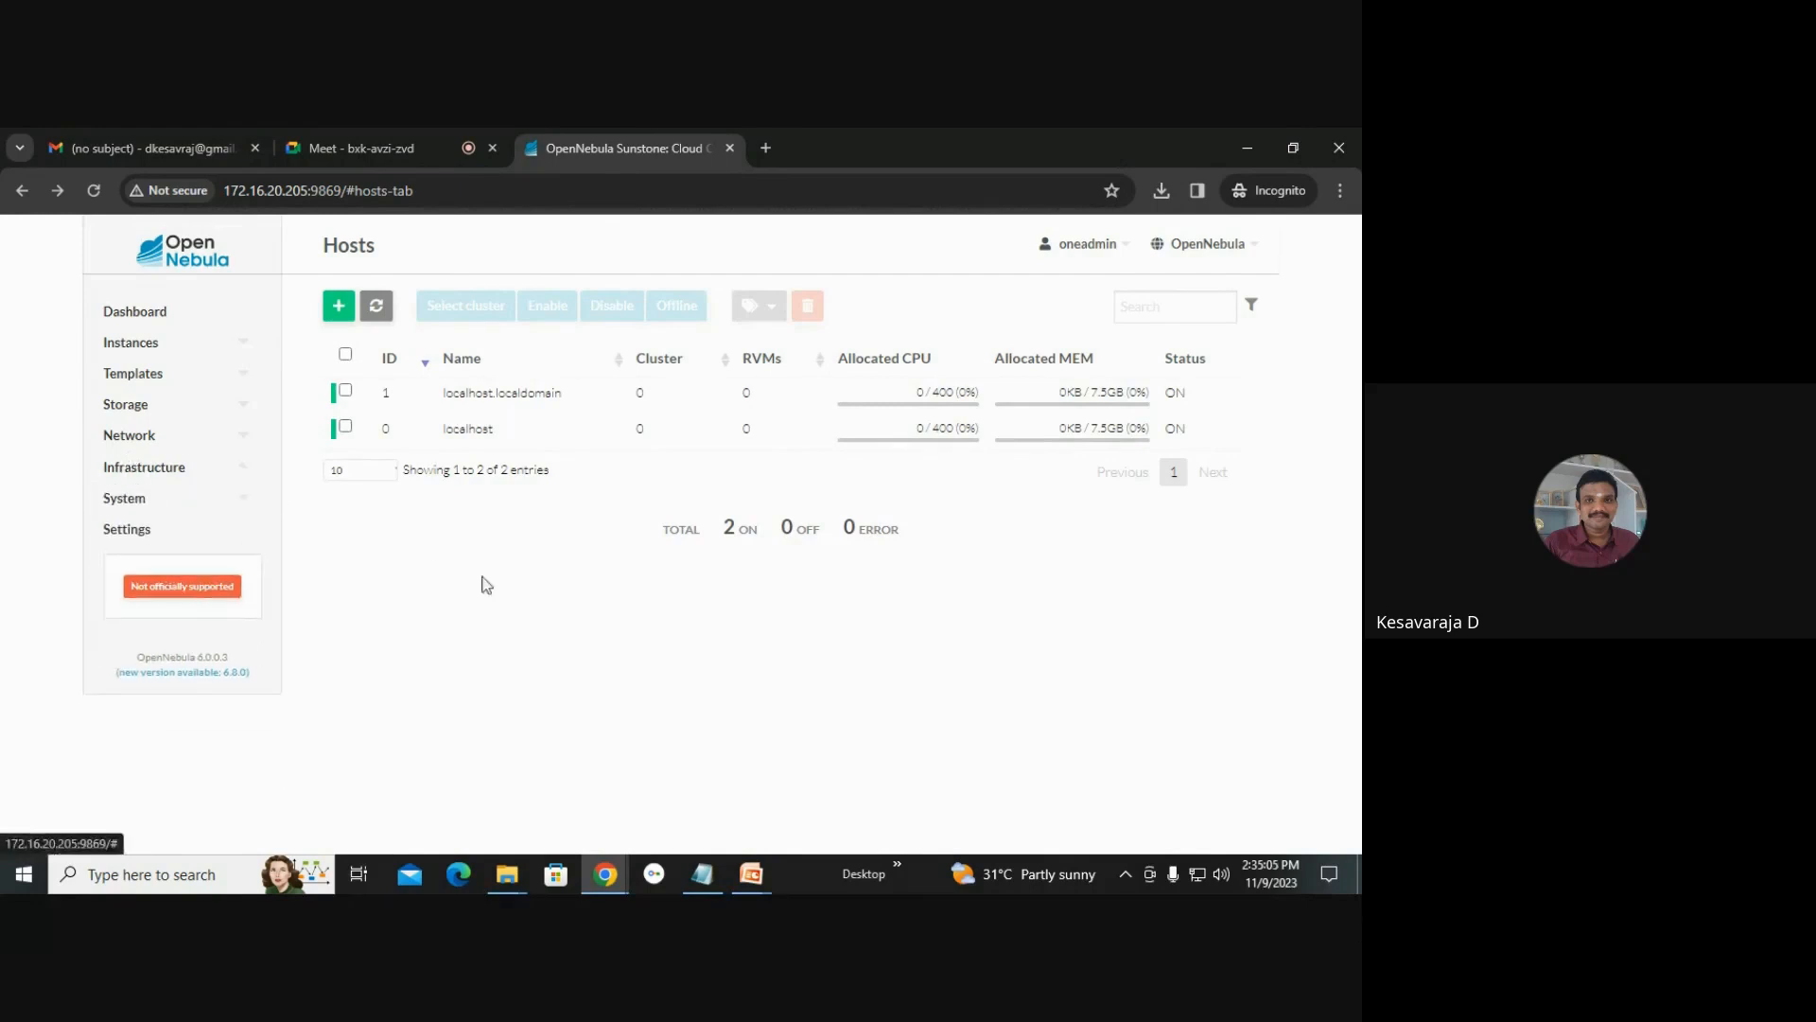
click(148, 437)
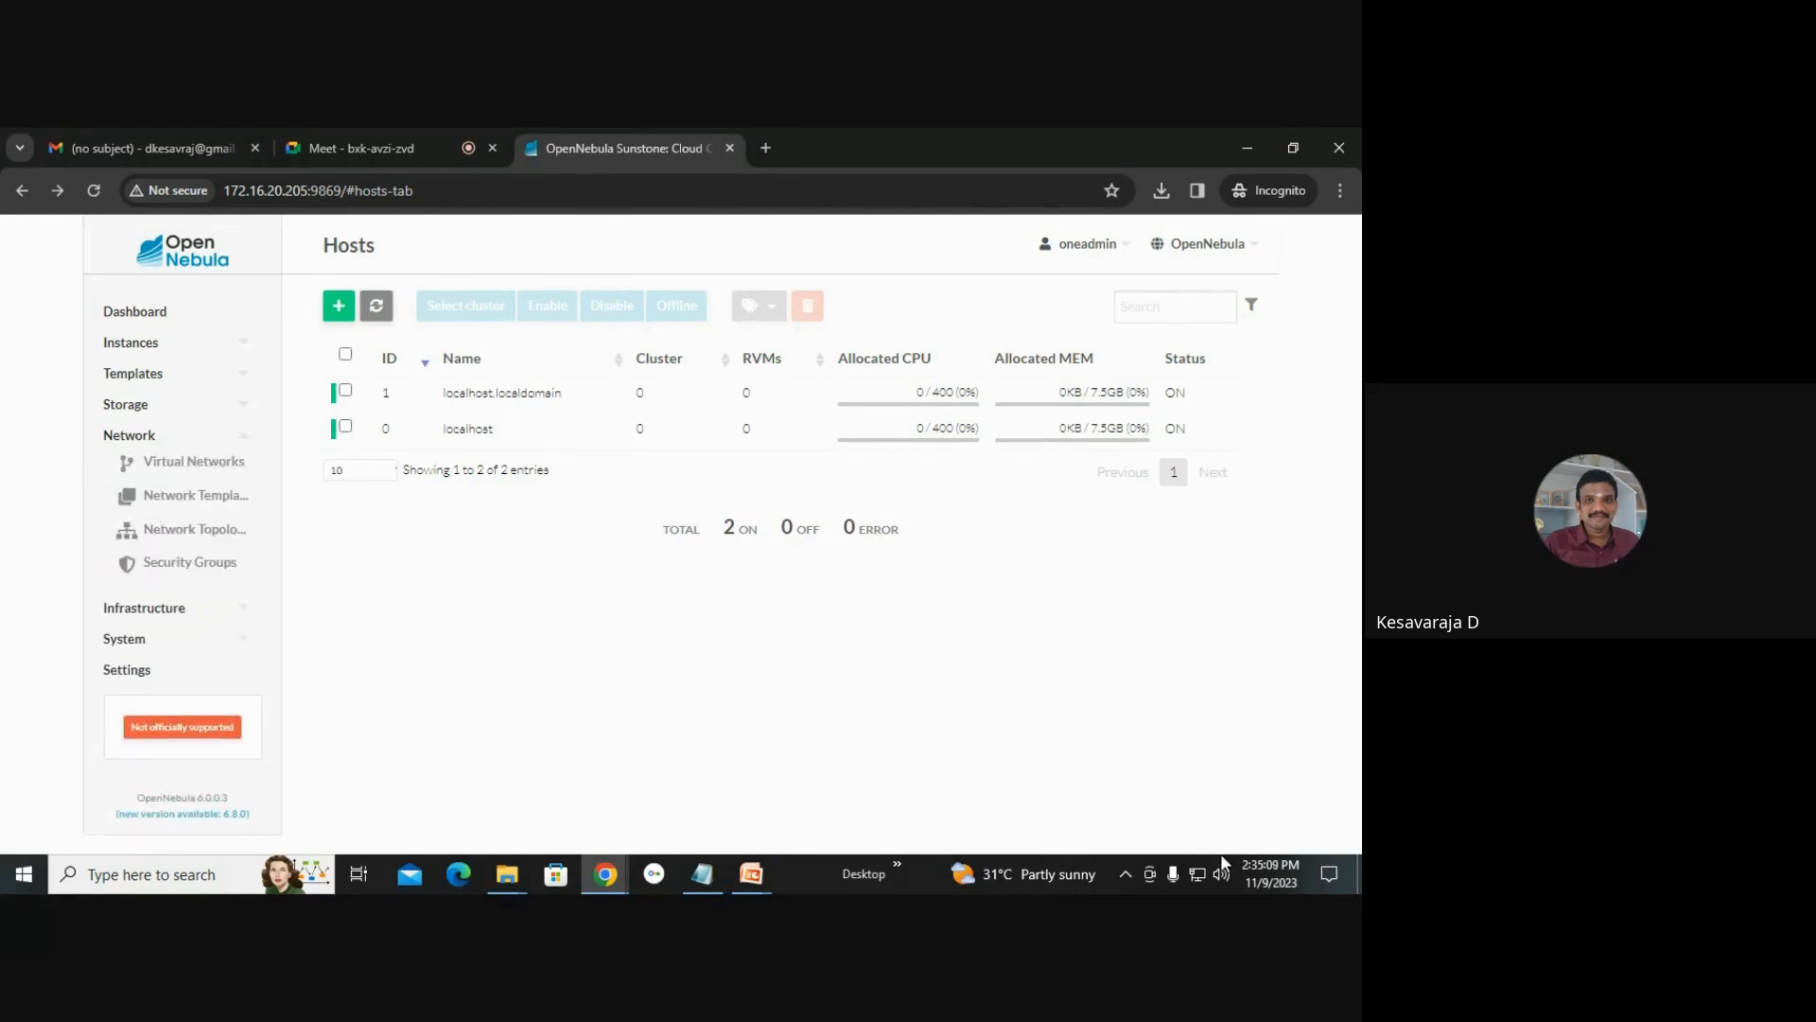
click(193, 461)
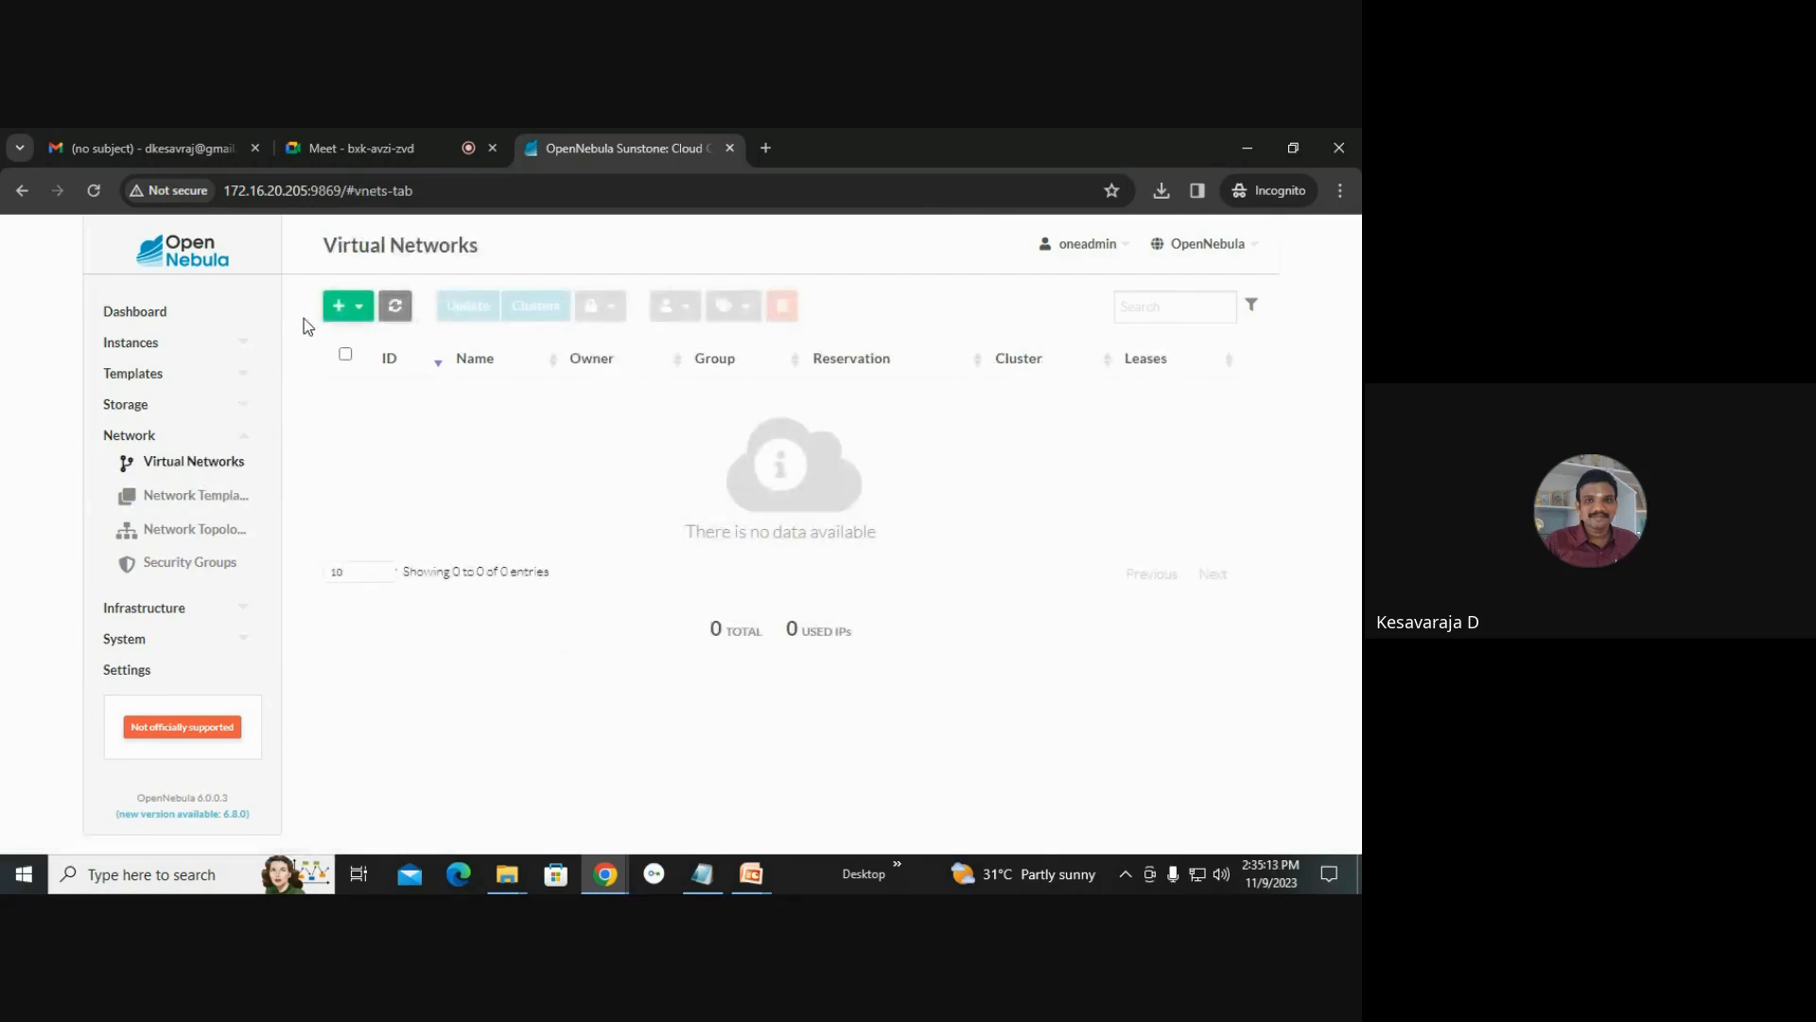
click(338, 315)
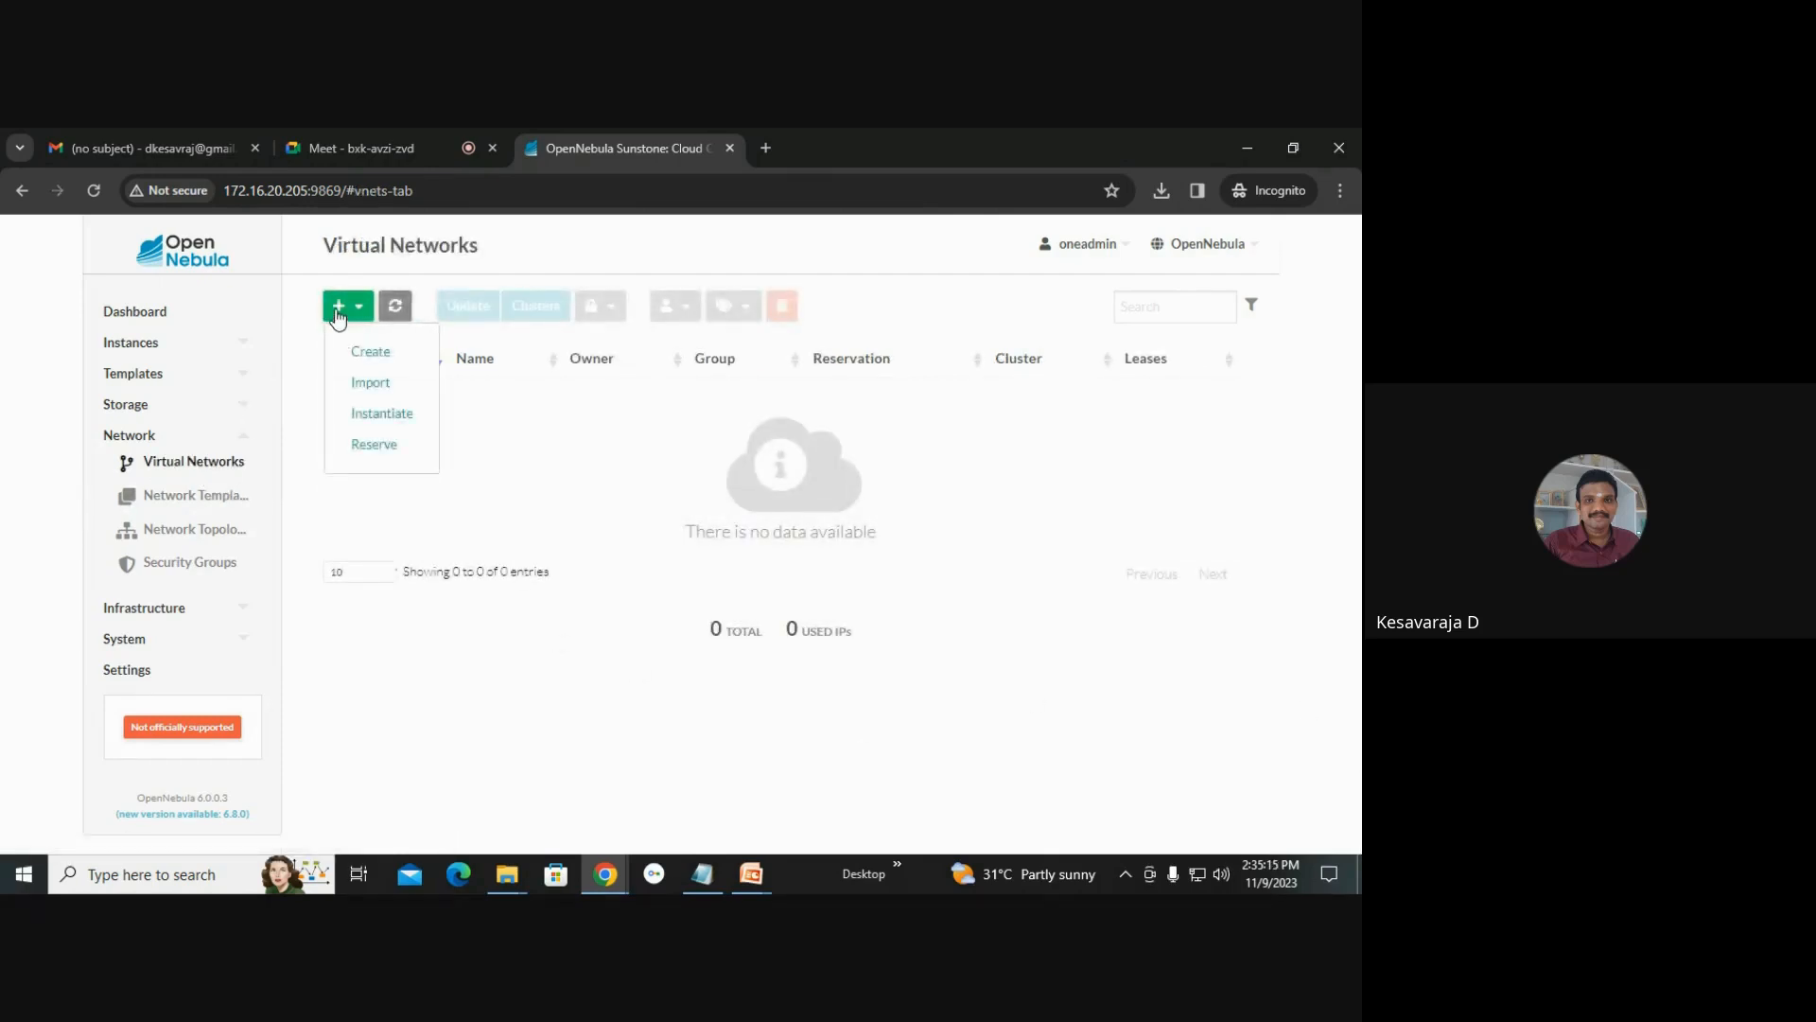
click(378, 352)
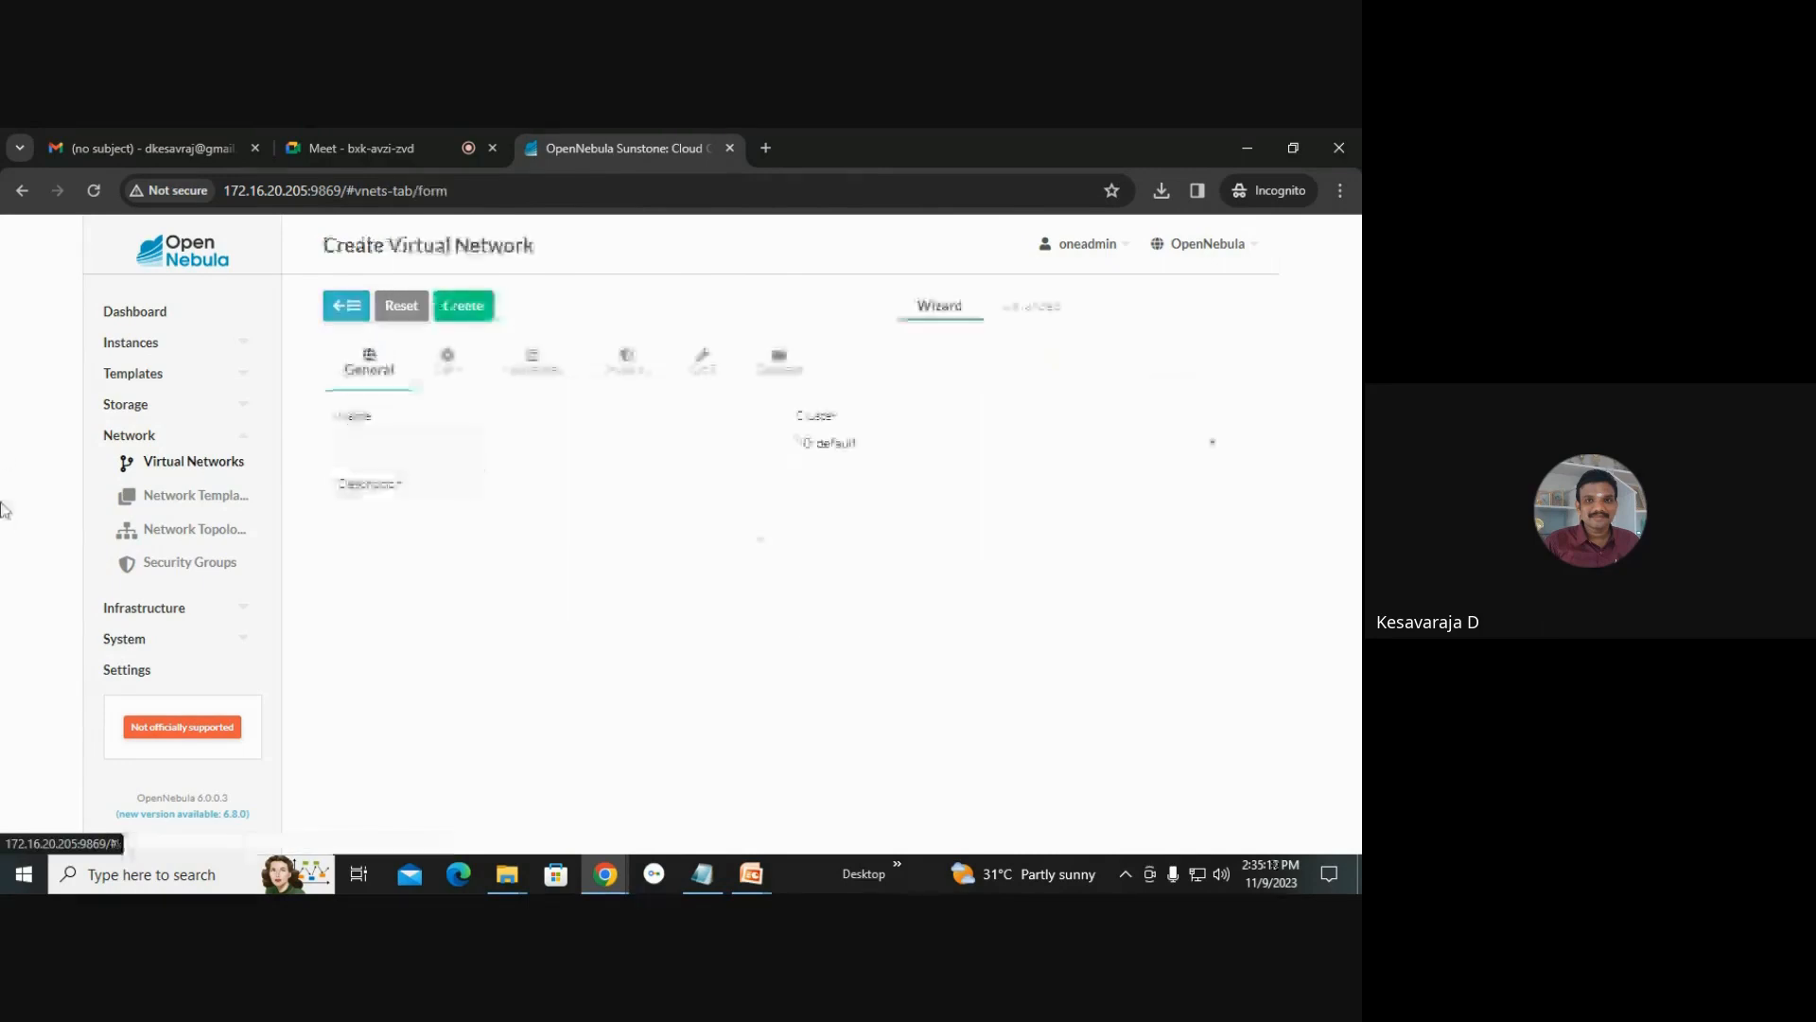
click(537, 445)
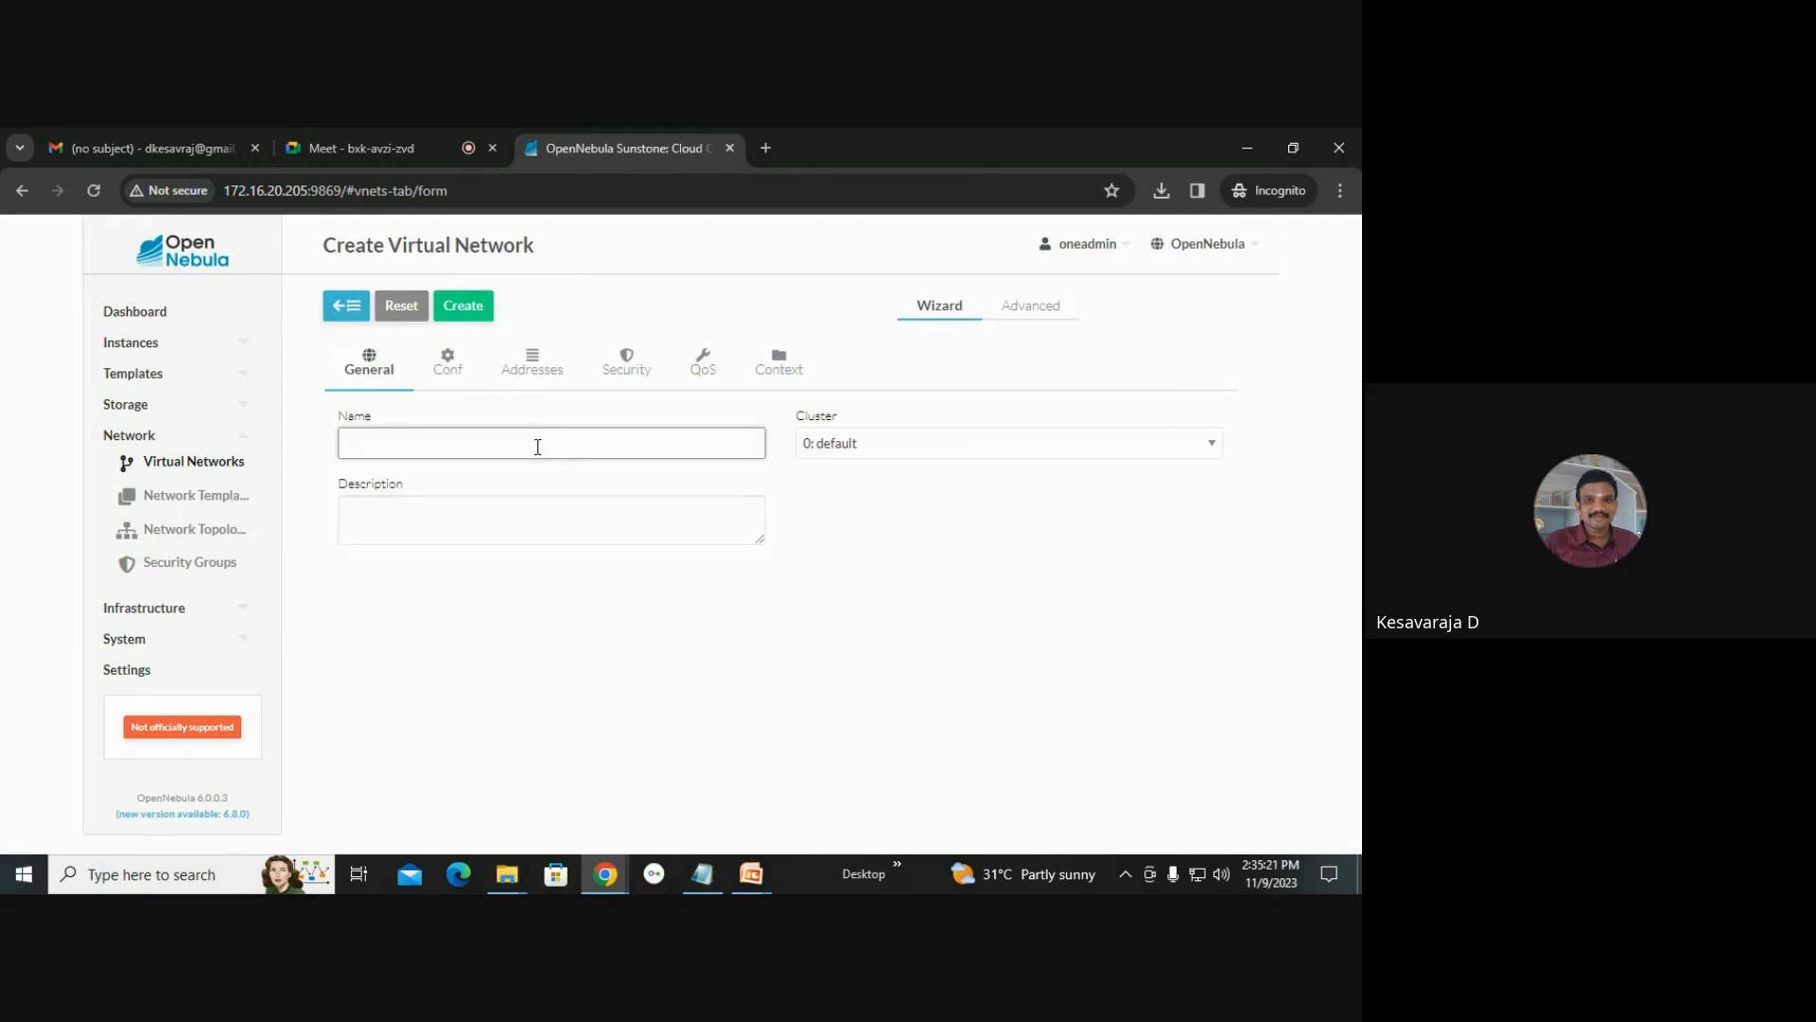
text(vnet)
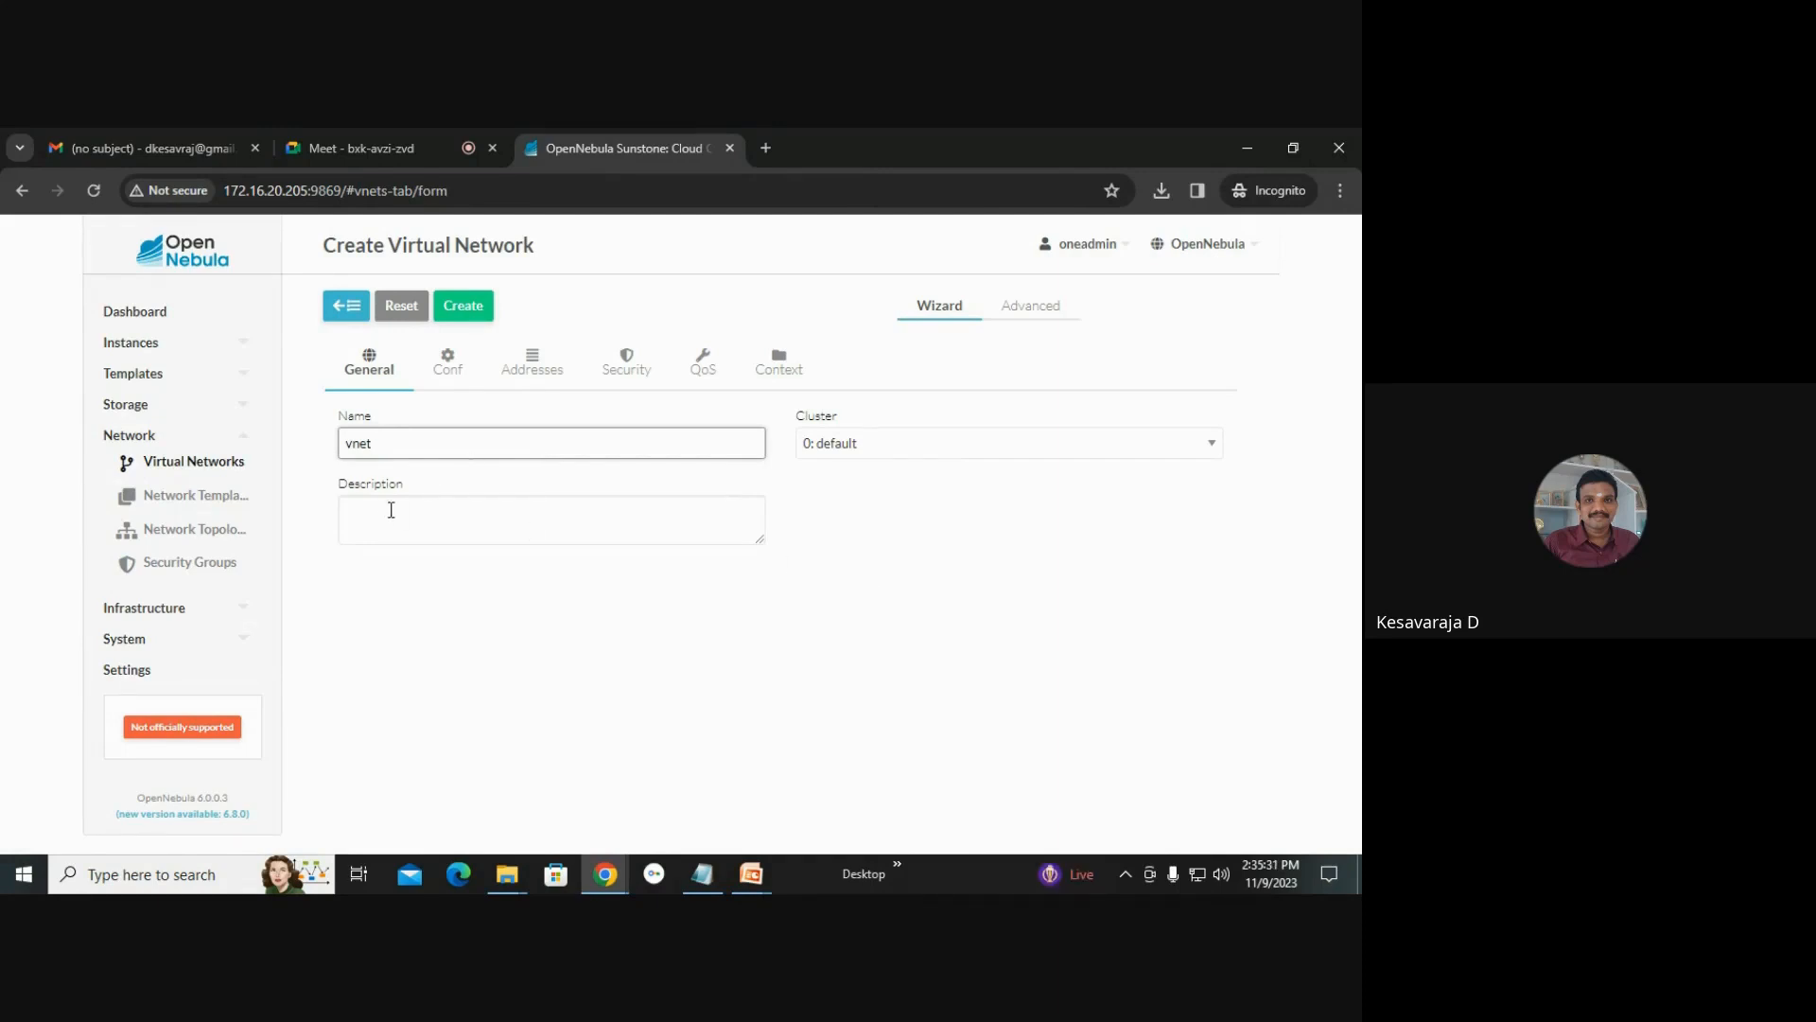
Enter the description "This is My New Virtual Network".
click(400, 518)
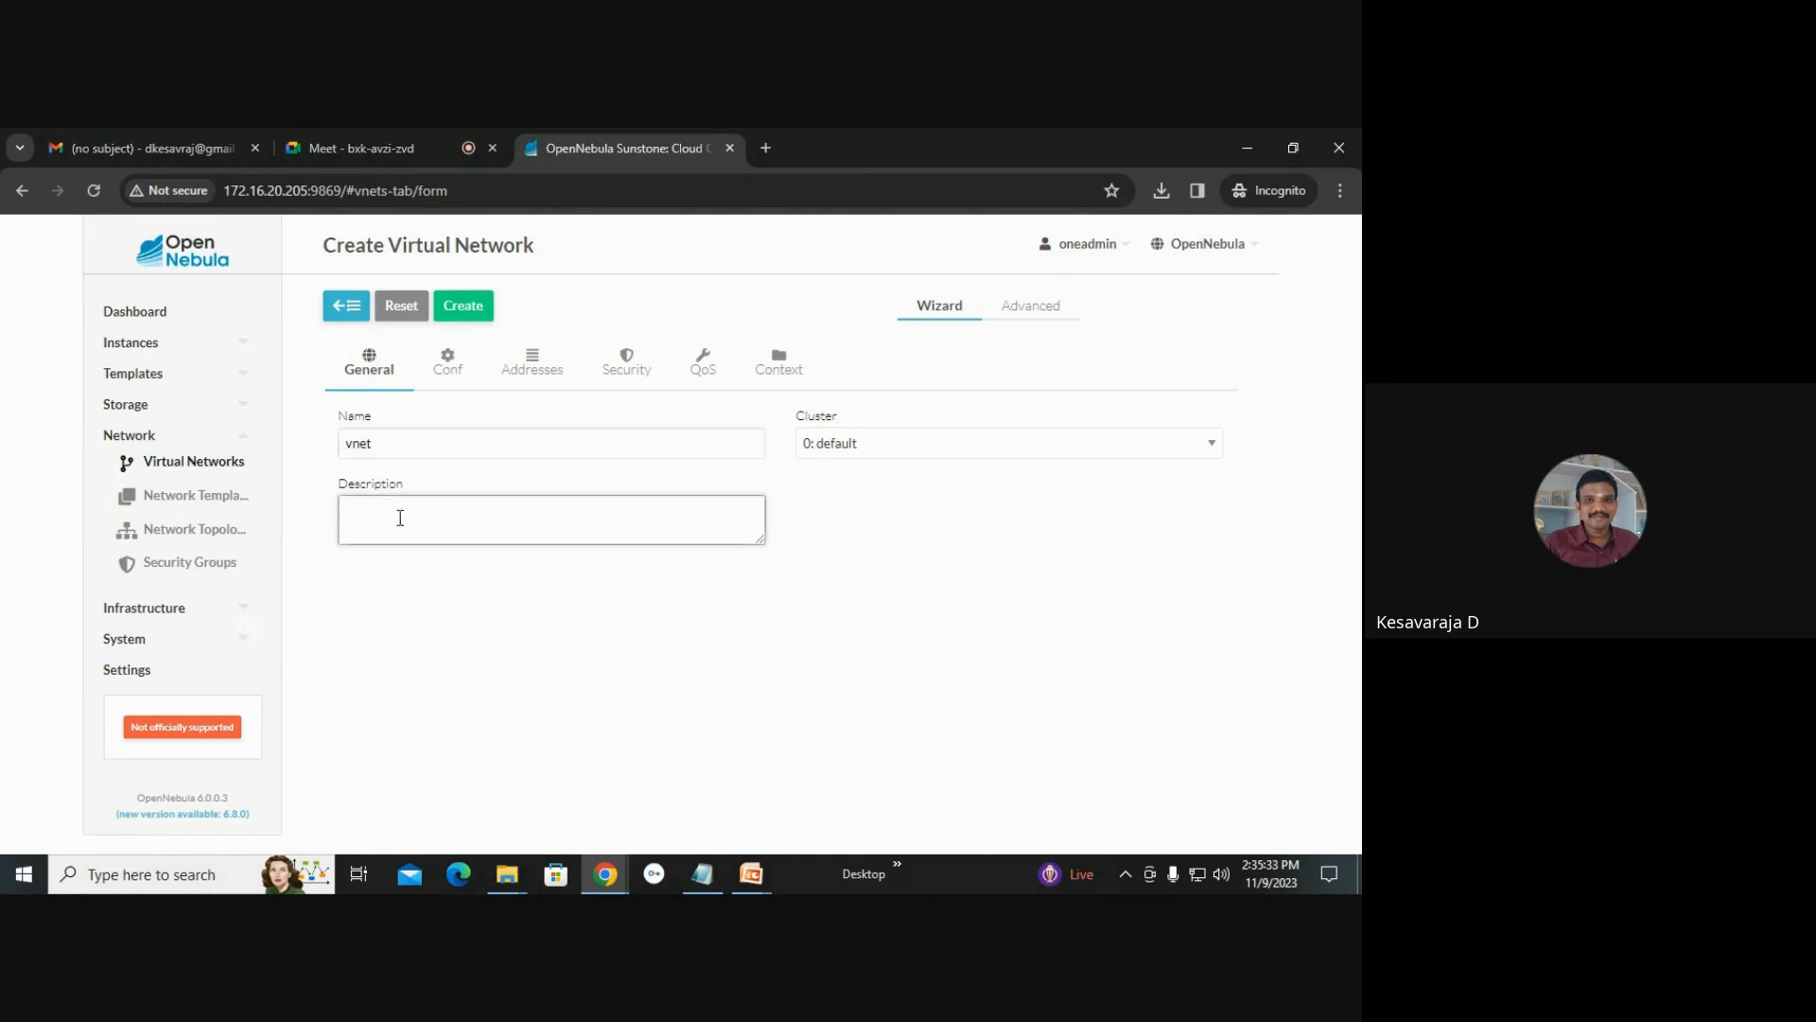
text(This is My New Virtusal Network)
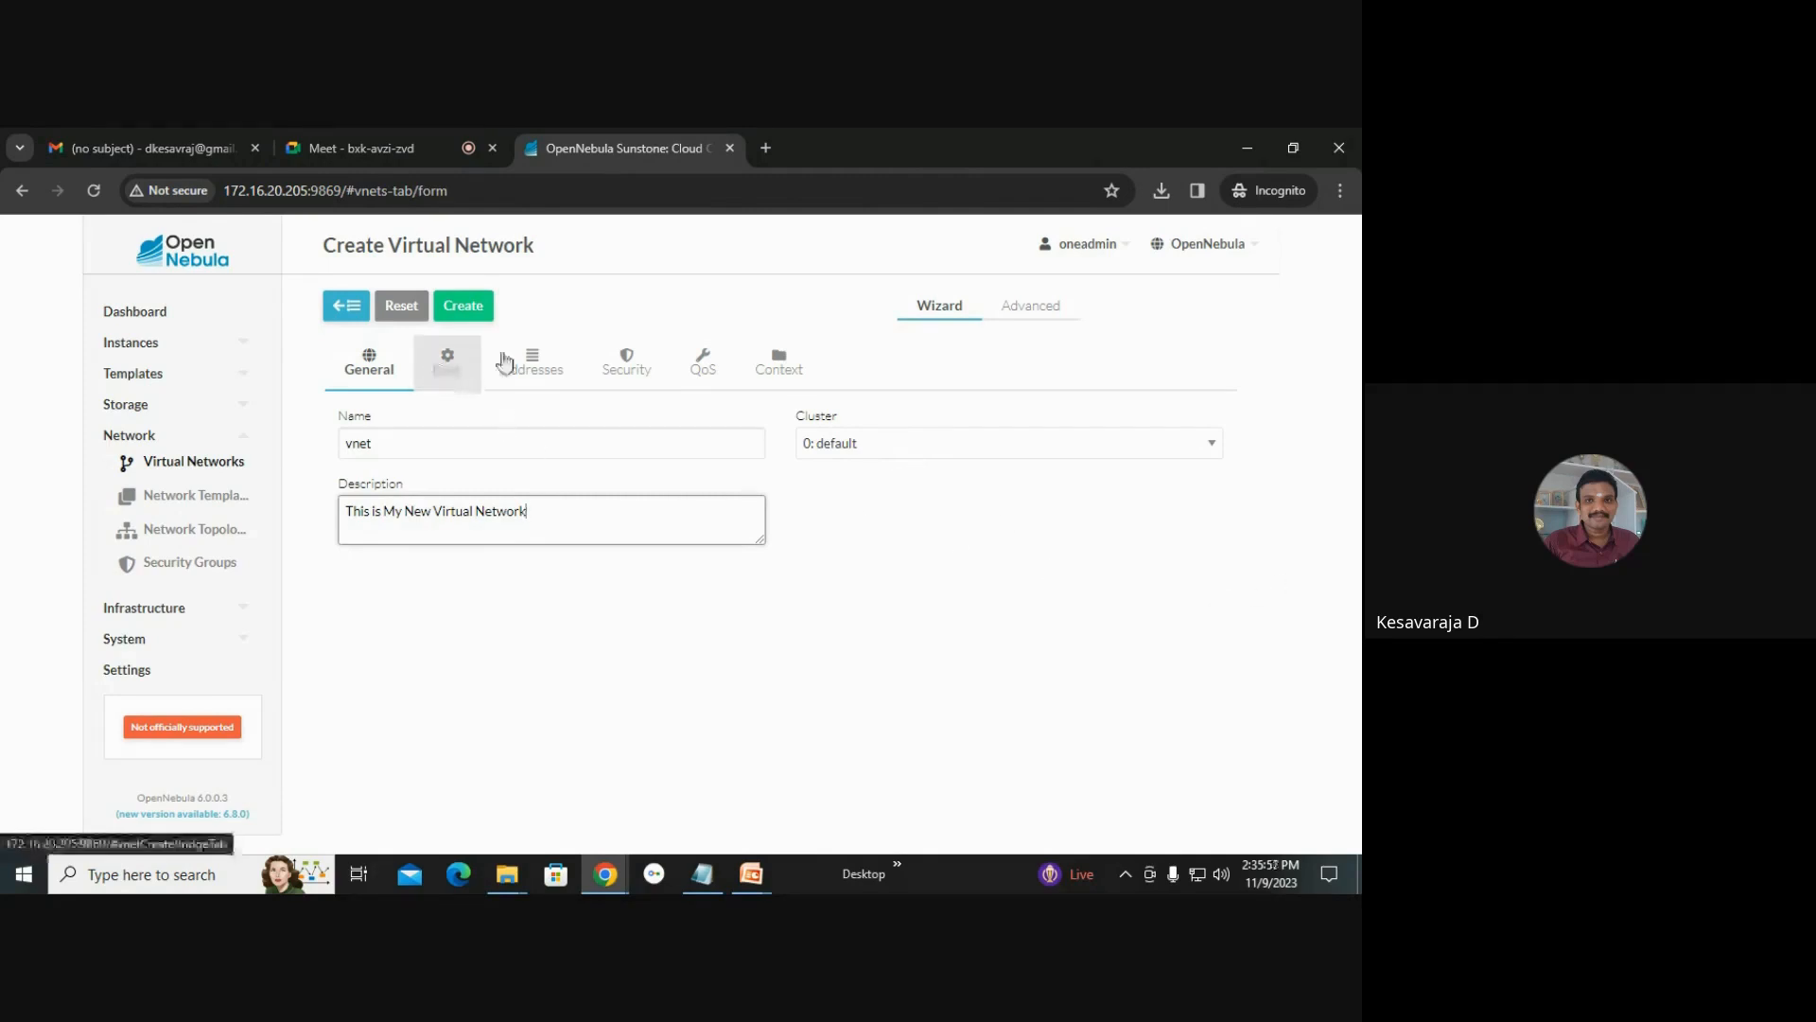
Set the network's bridge to br0, keeping the Bridged network mode.
click(463, 371)
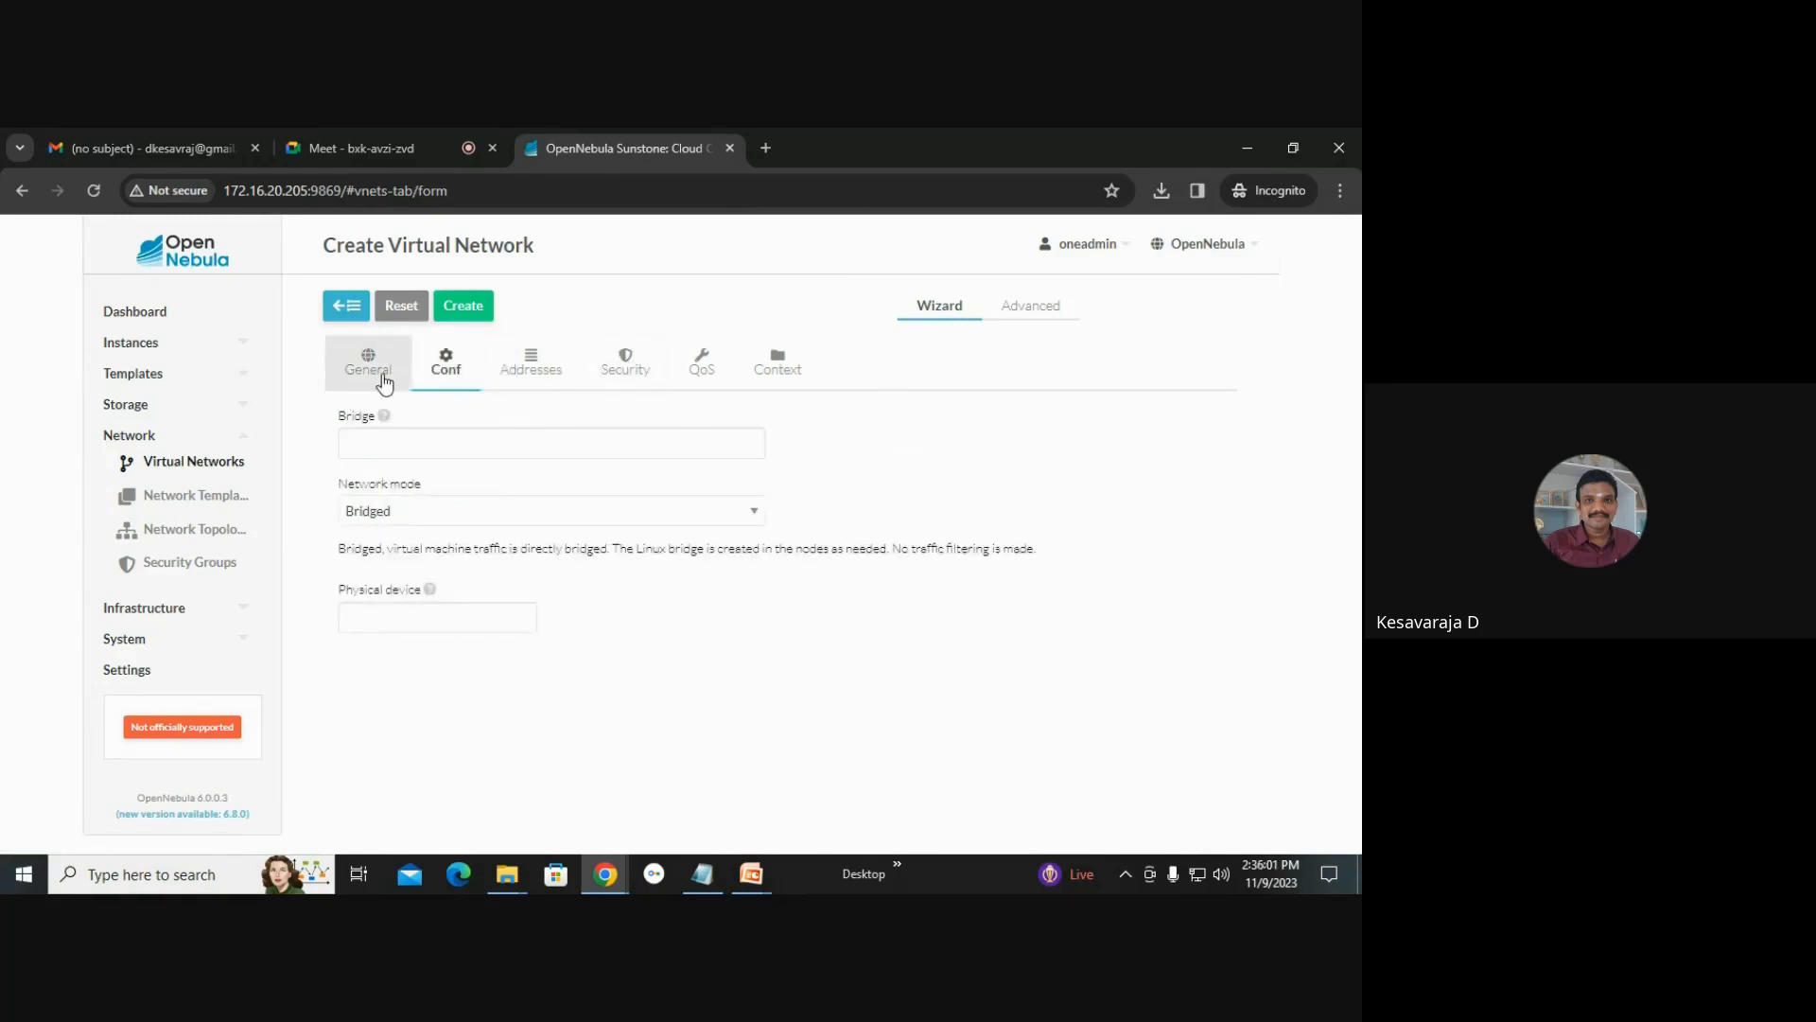
click(368, 363)
click(446, 371)
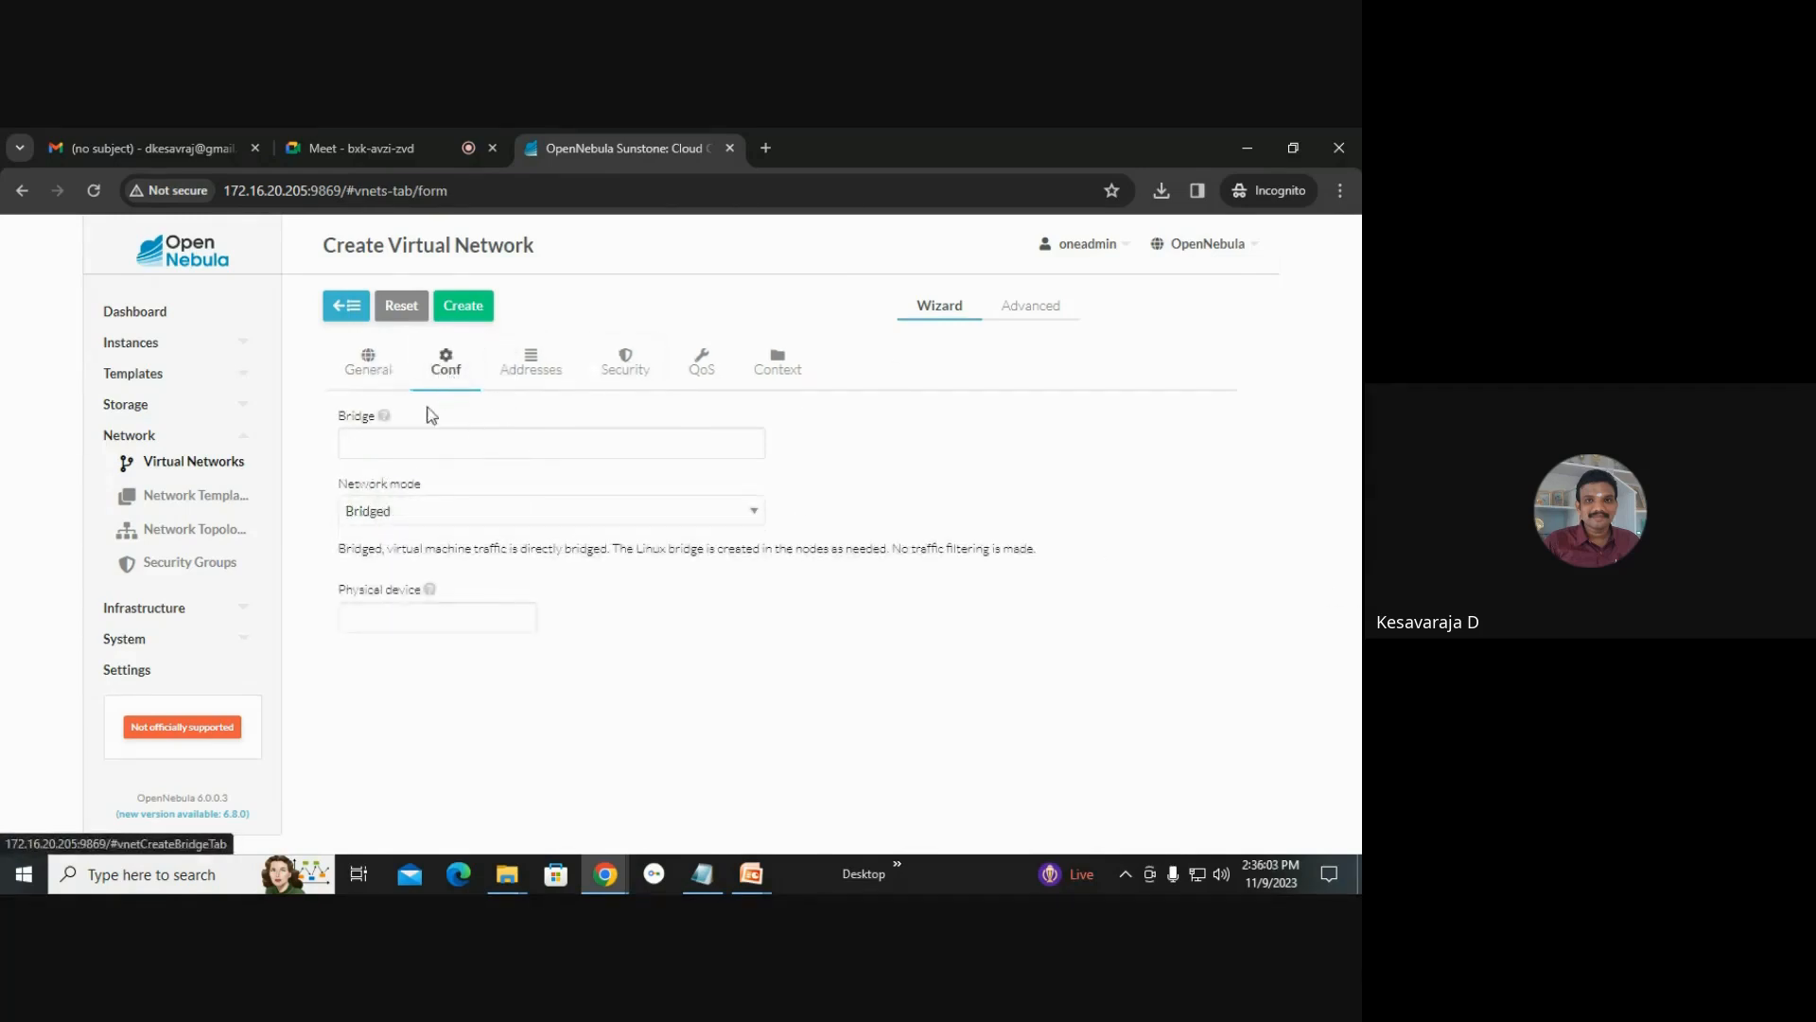
click(404, 516)
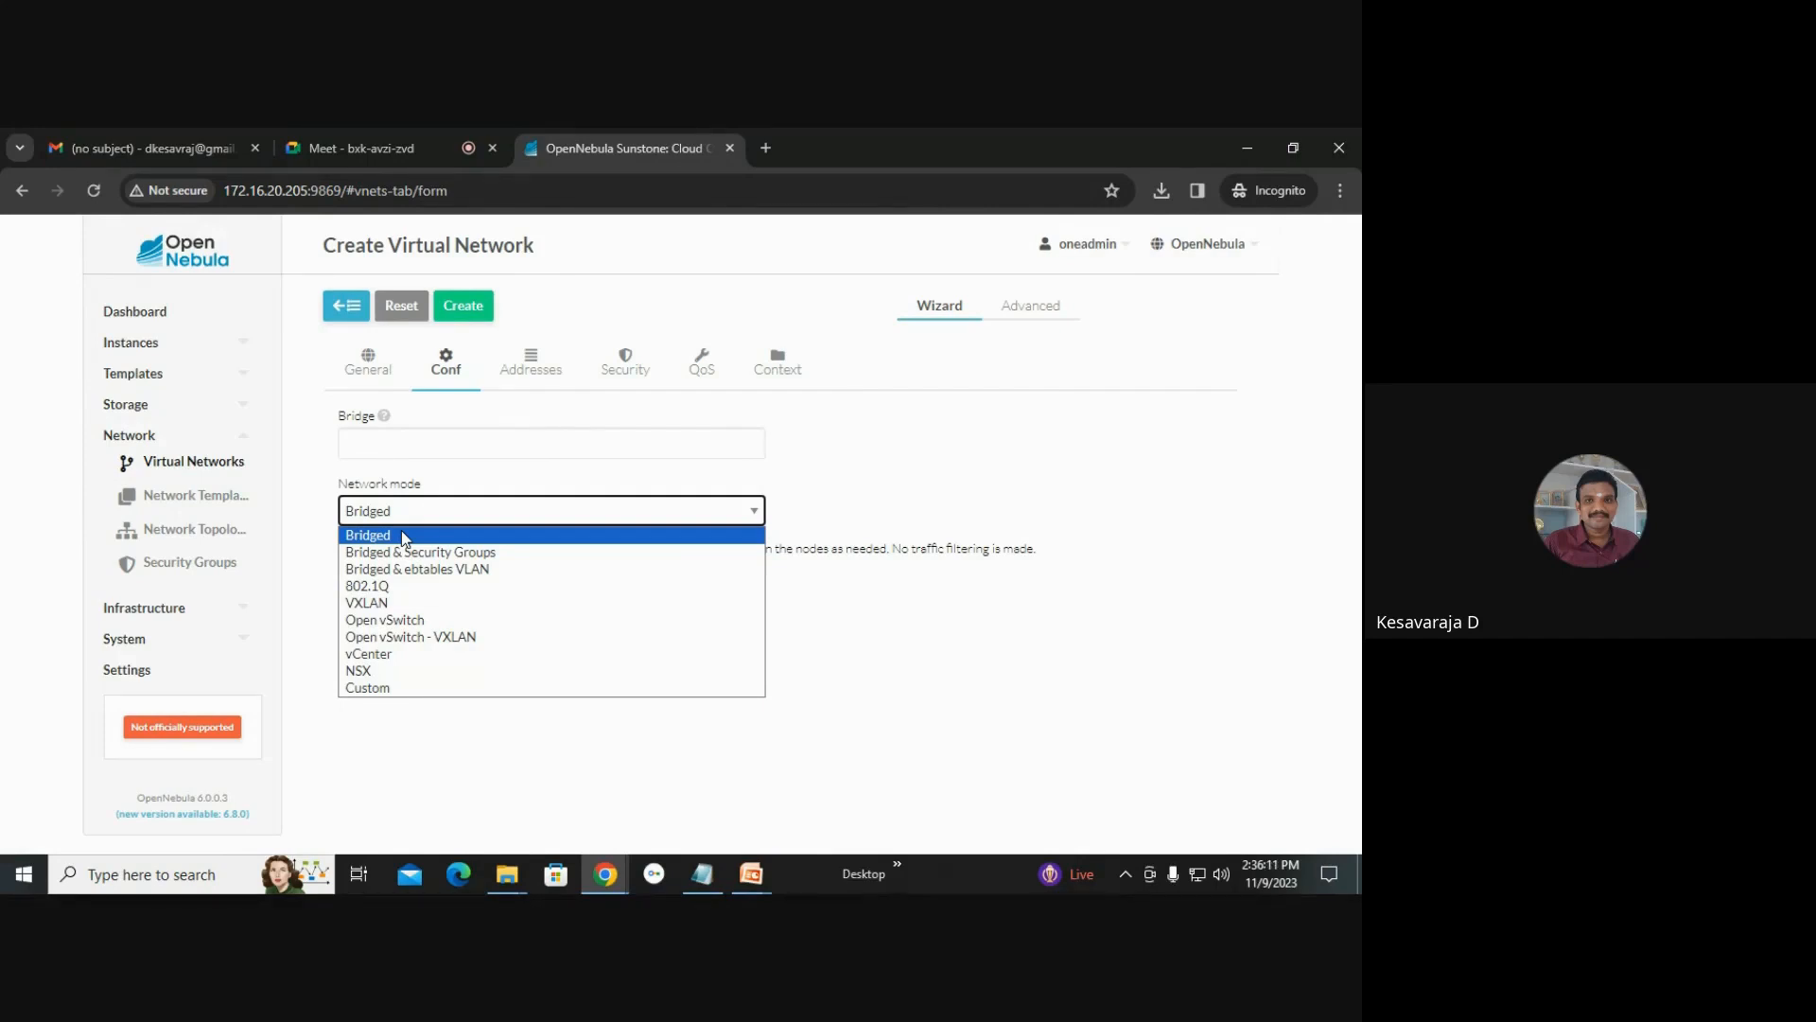
click(446, 446)
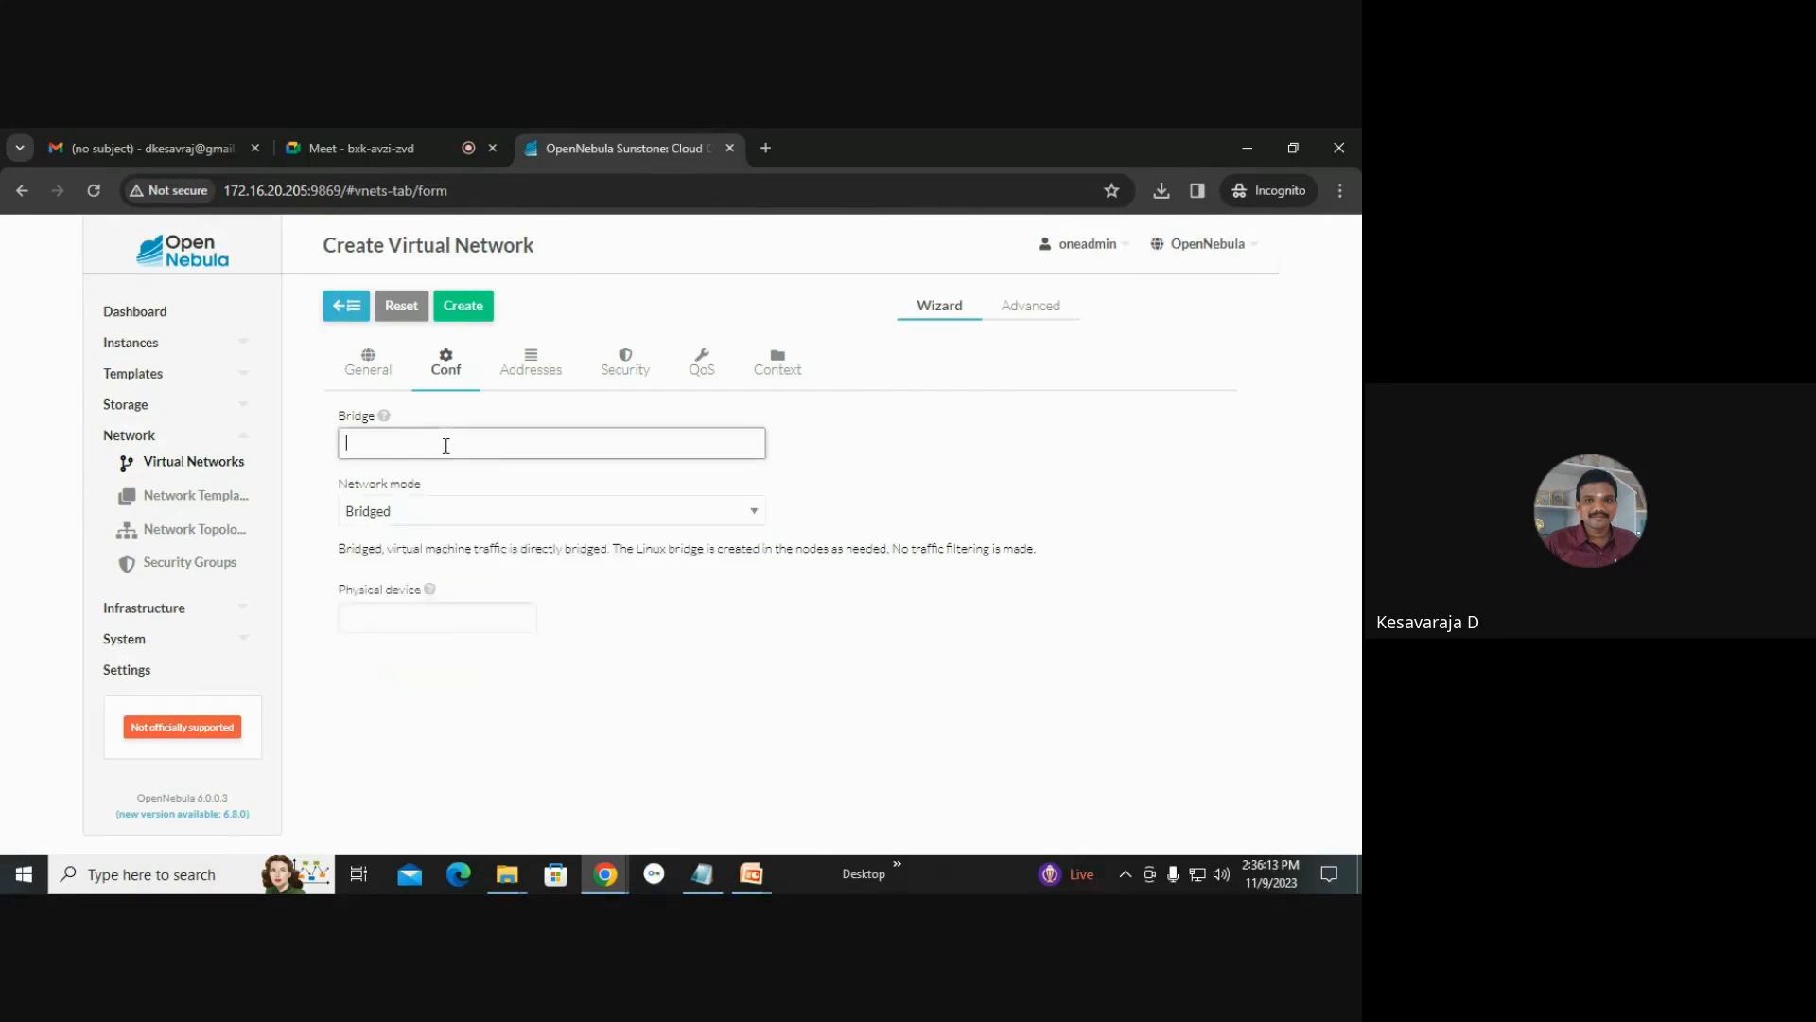
text(br0)
Add an IPv4 address range starting at 172.16.20.230 with size 10.
click(511, 369)
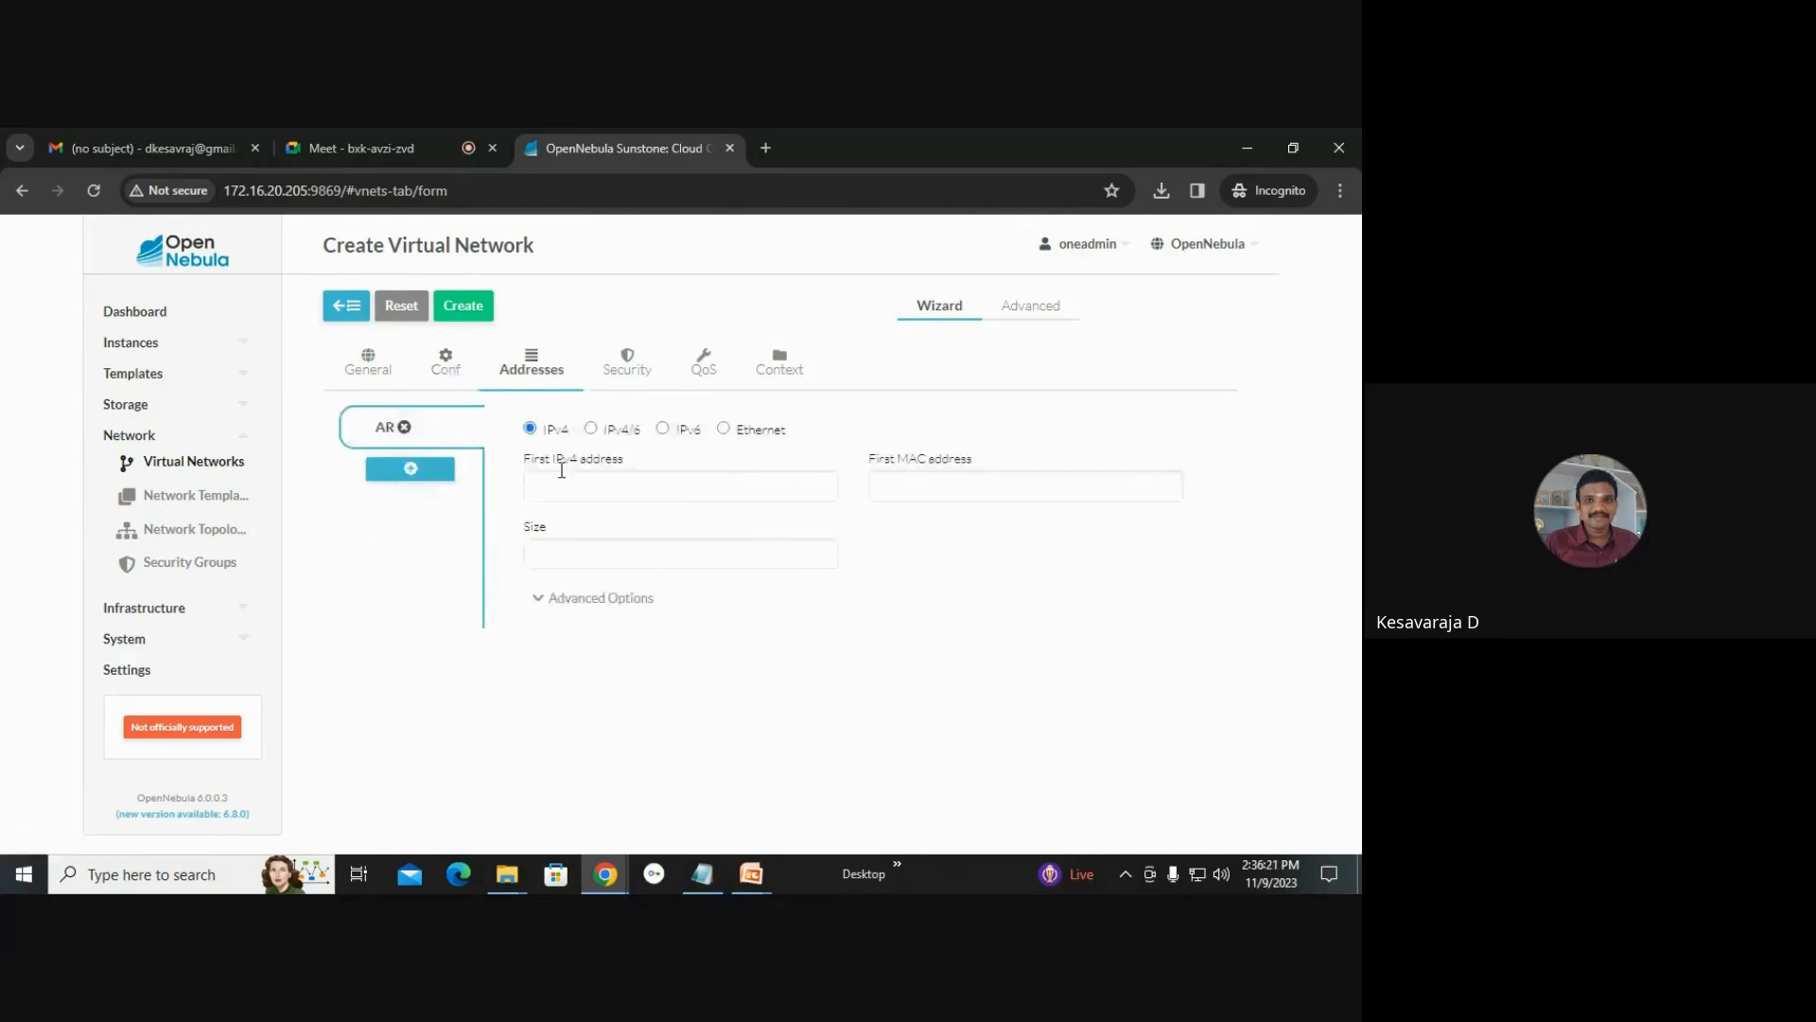
click(622, 488)
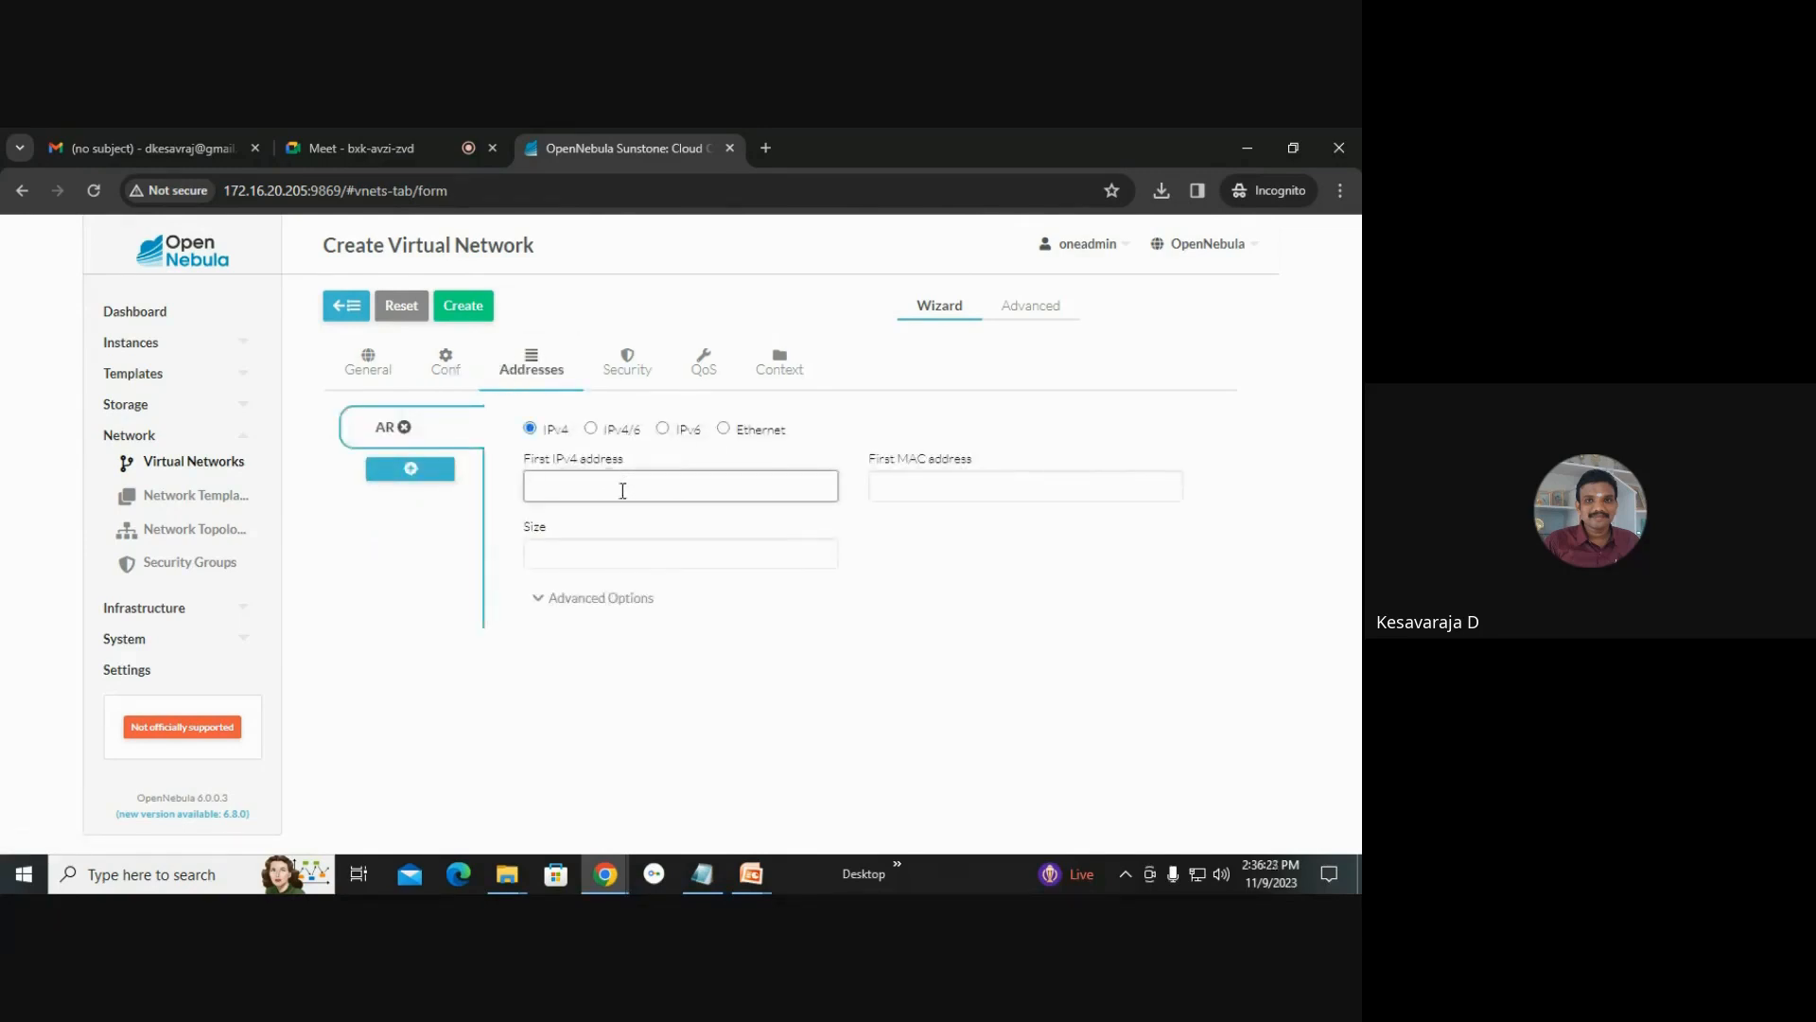
text(172.16.20.230)
click(619, 554)
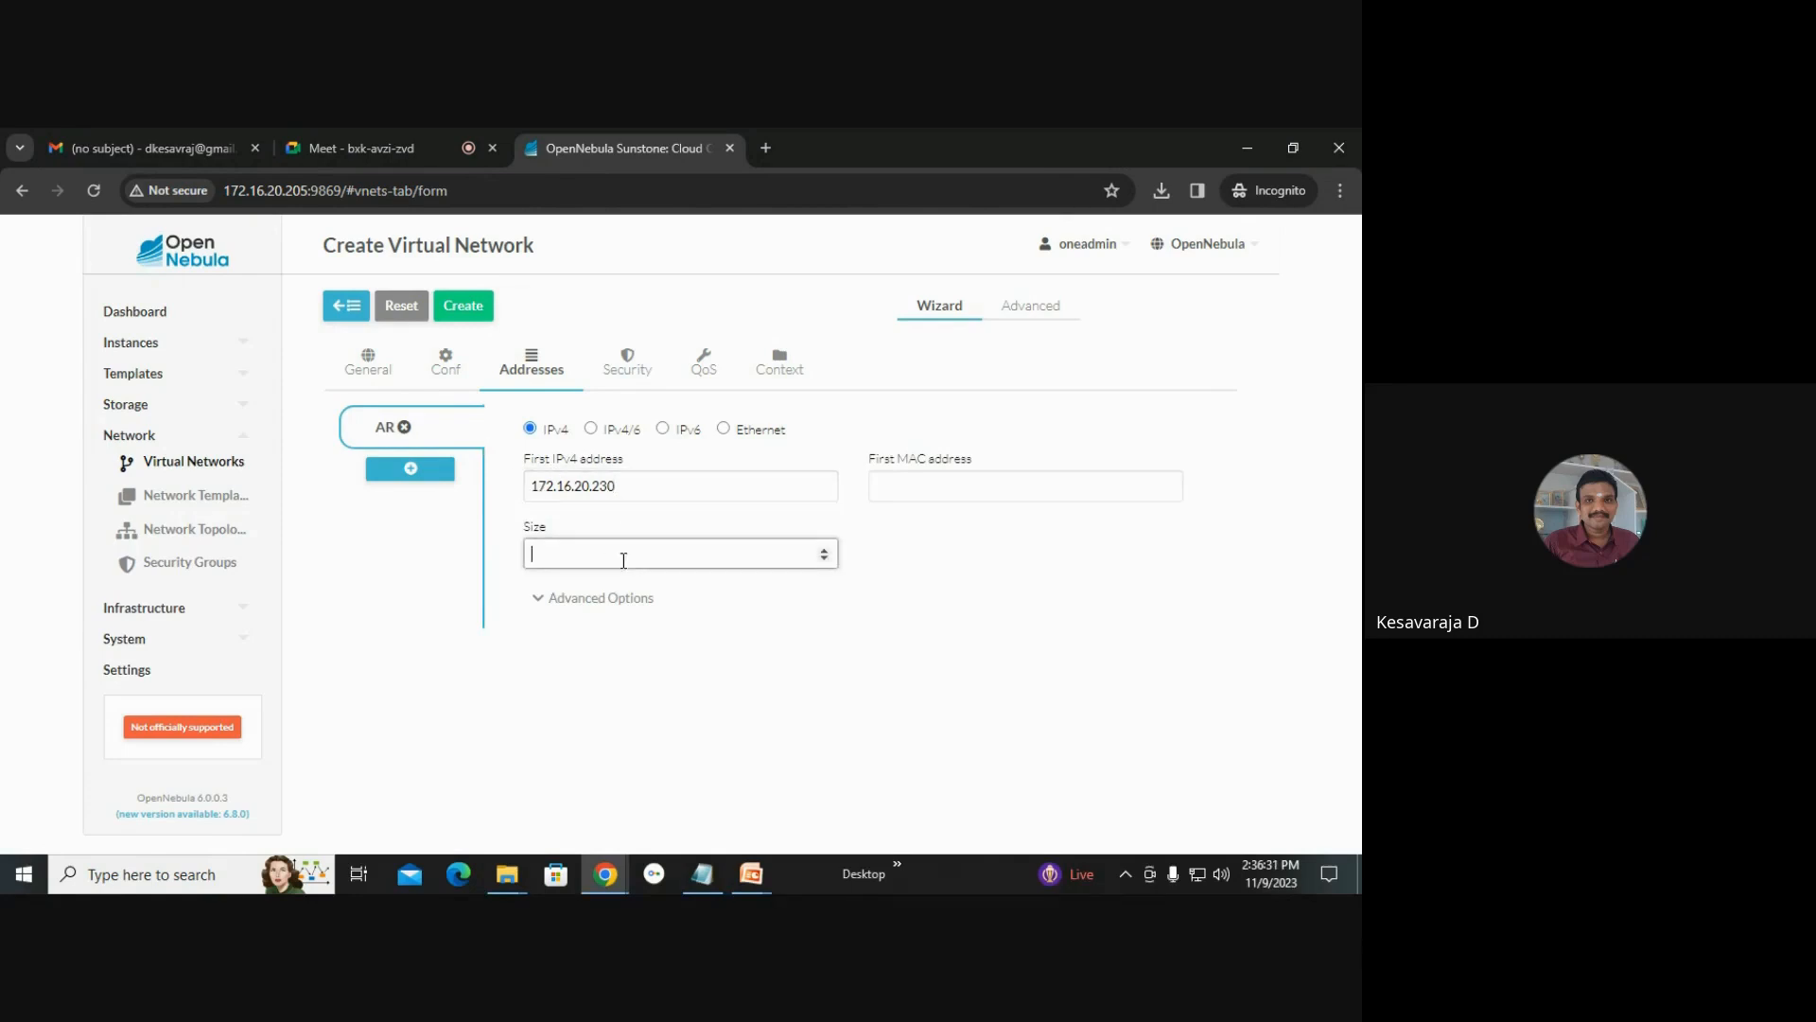
text(10)
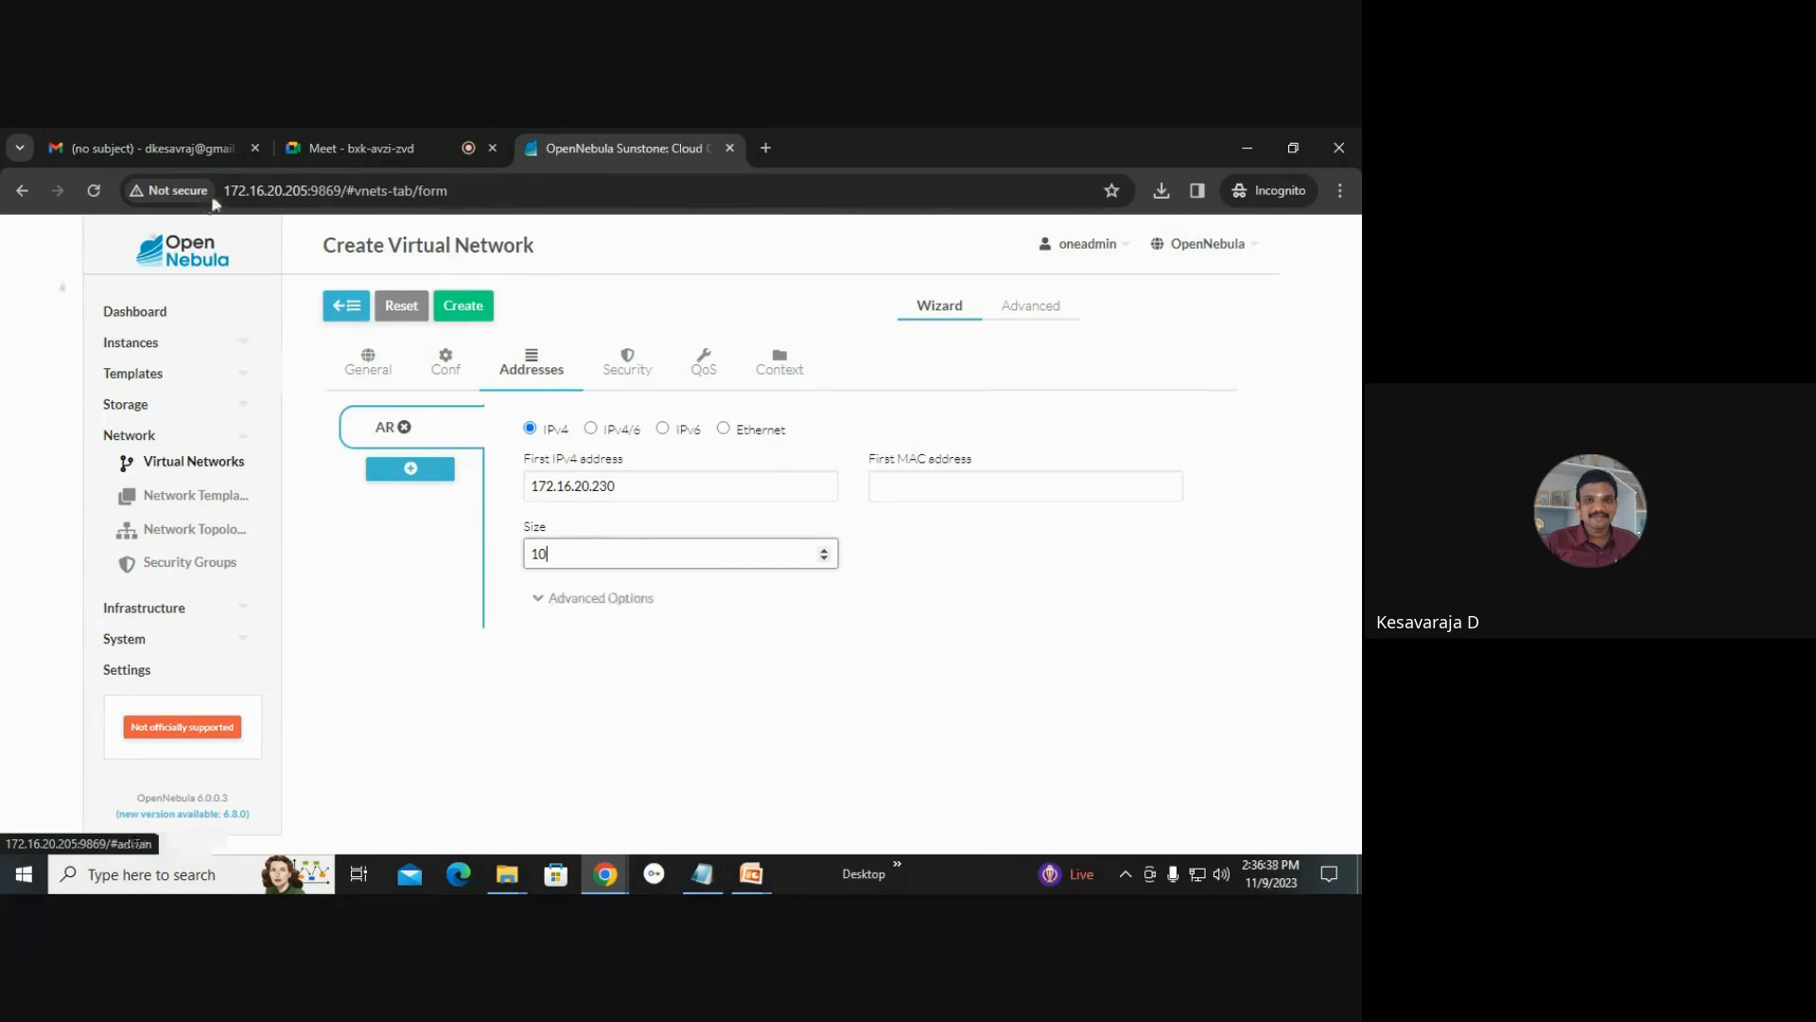
Review the virtual network's settings across the wizard tabs.
click(628, 364)
click(683, 366)
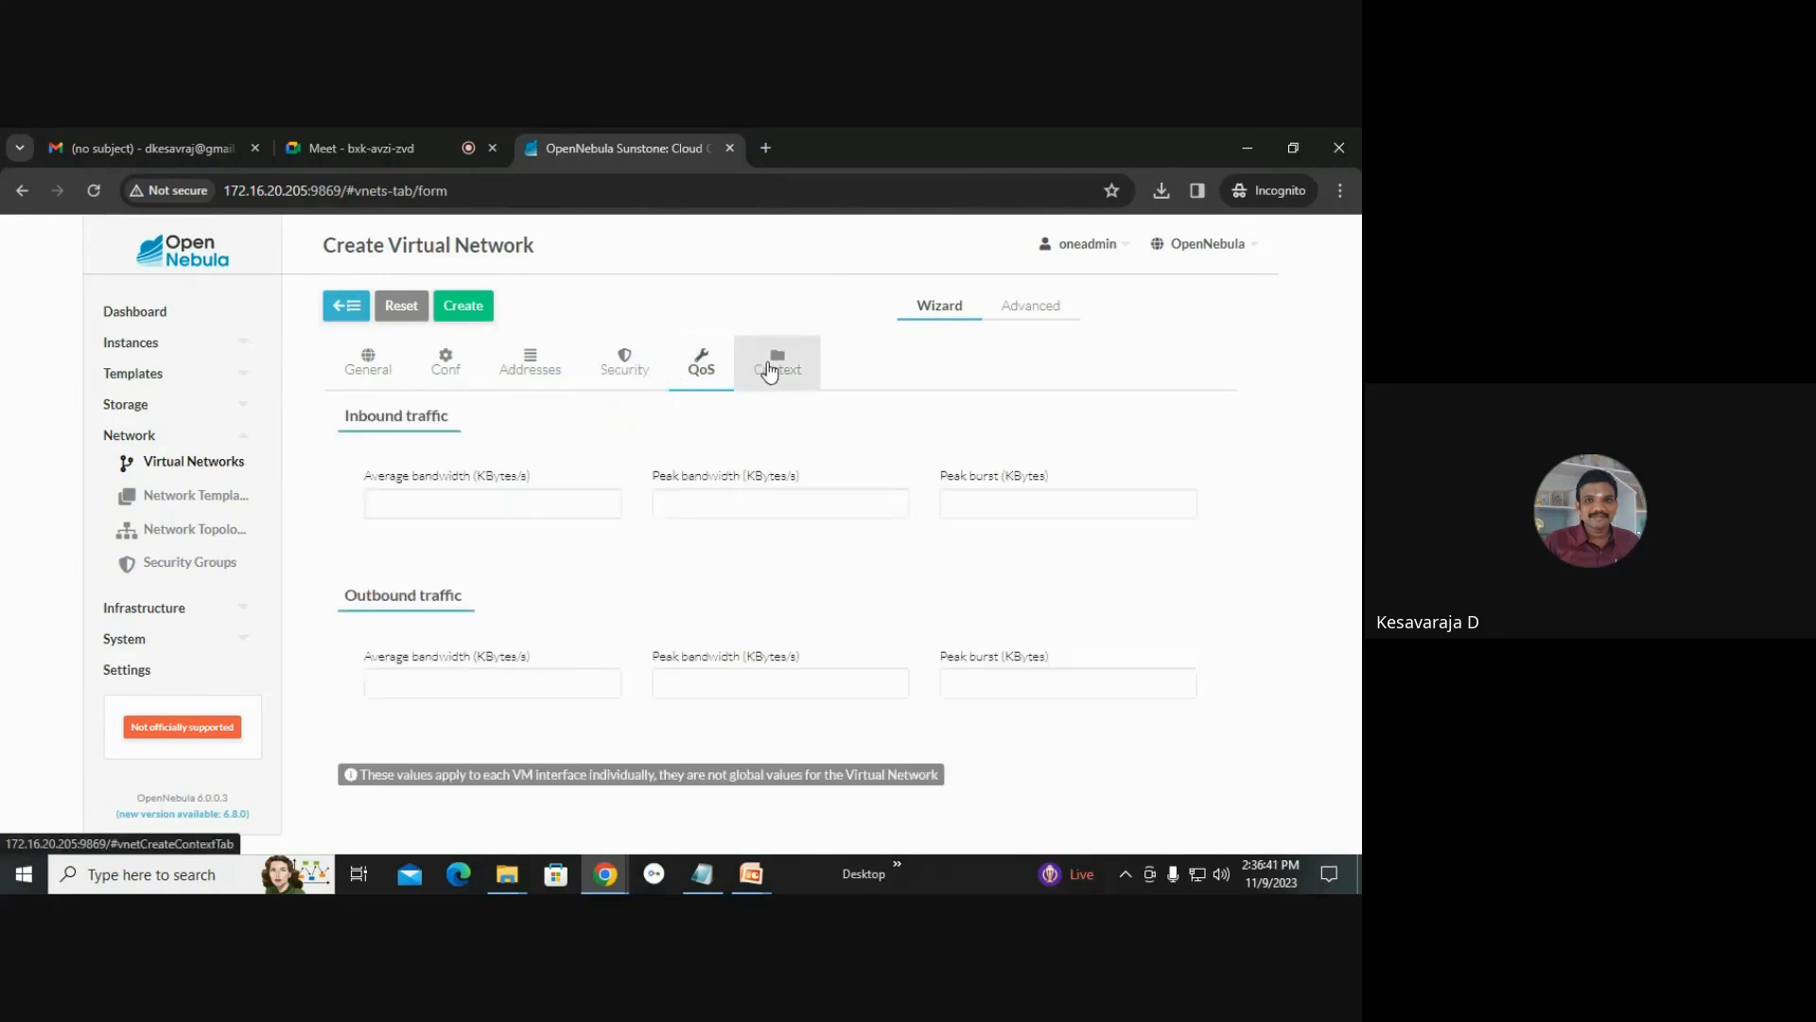
click(774, 362)
click(526, 374)
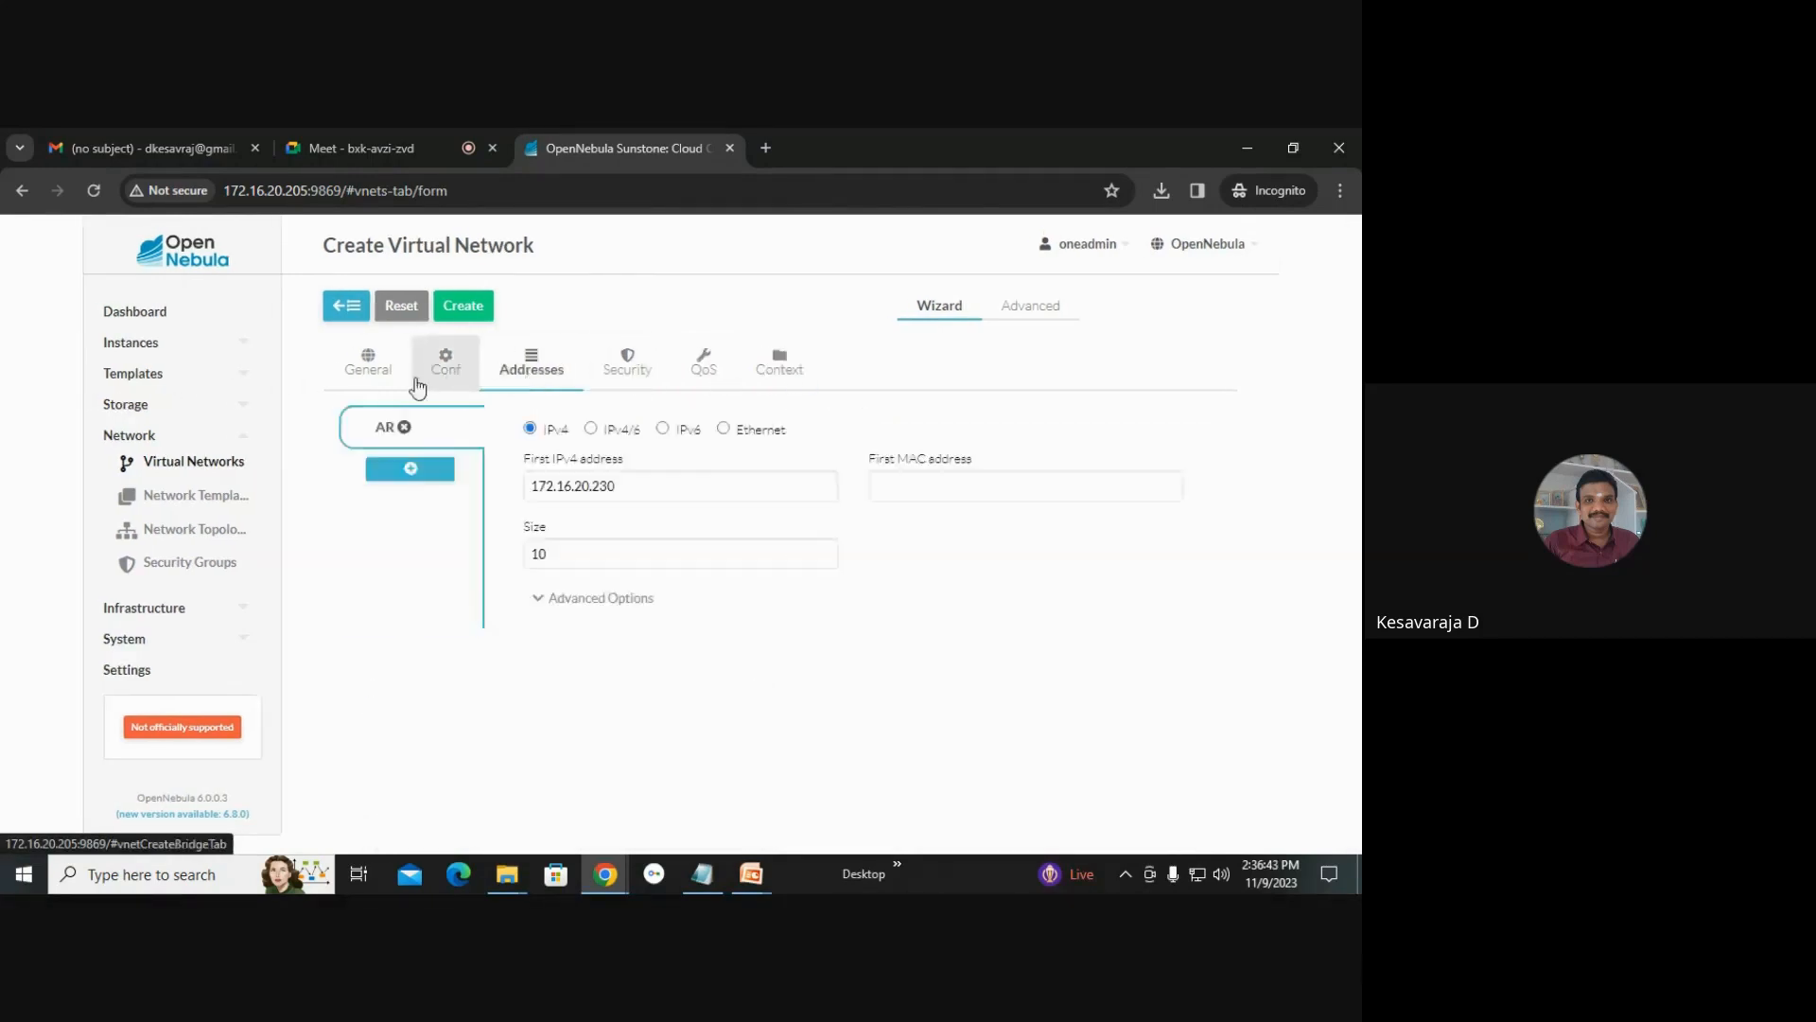
click(361, 367)
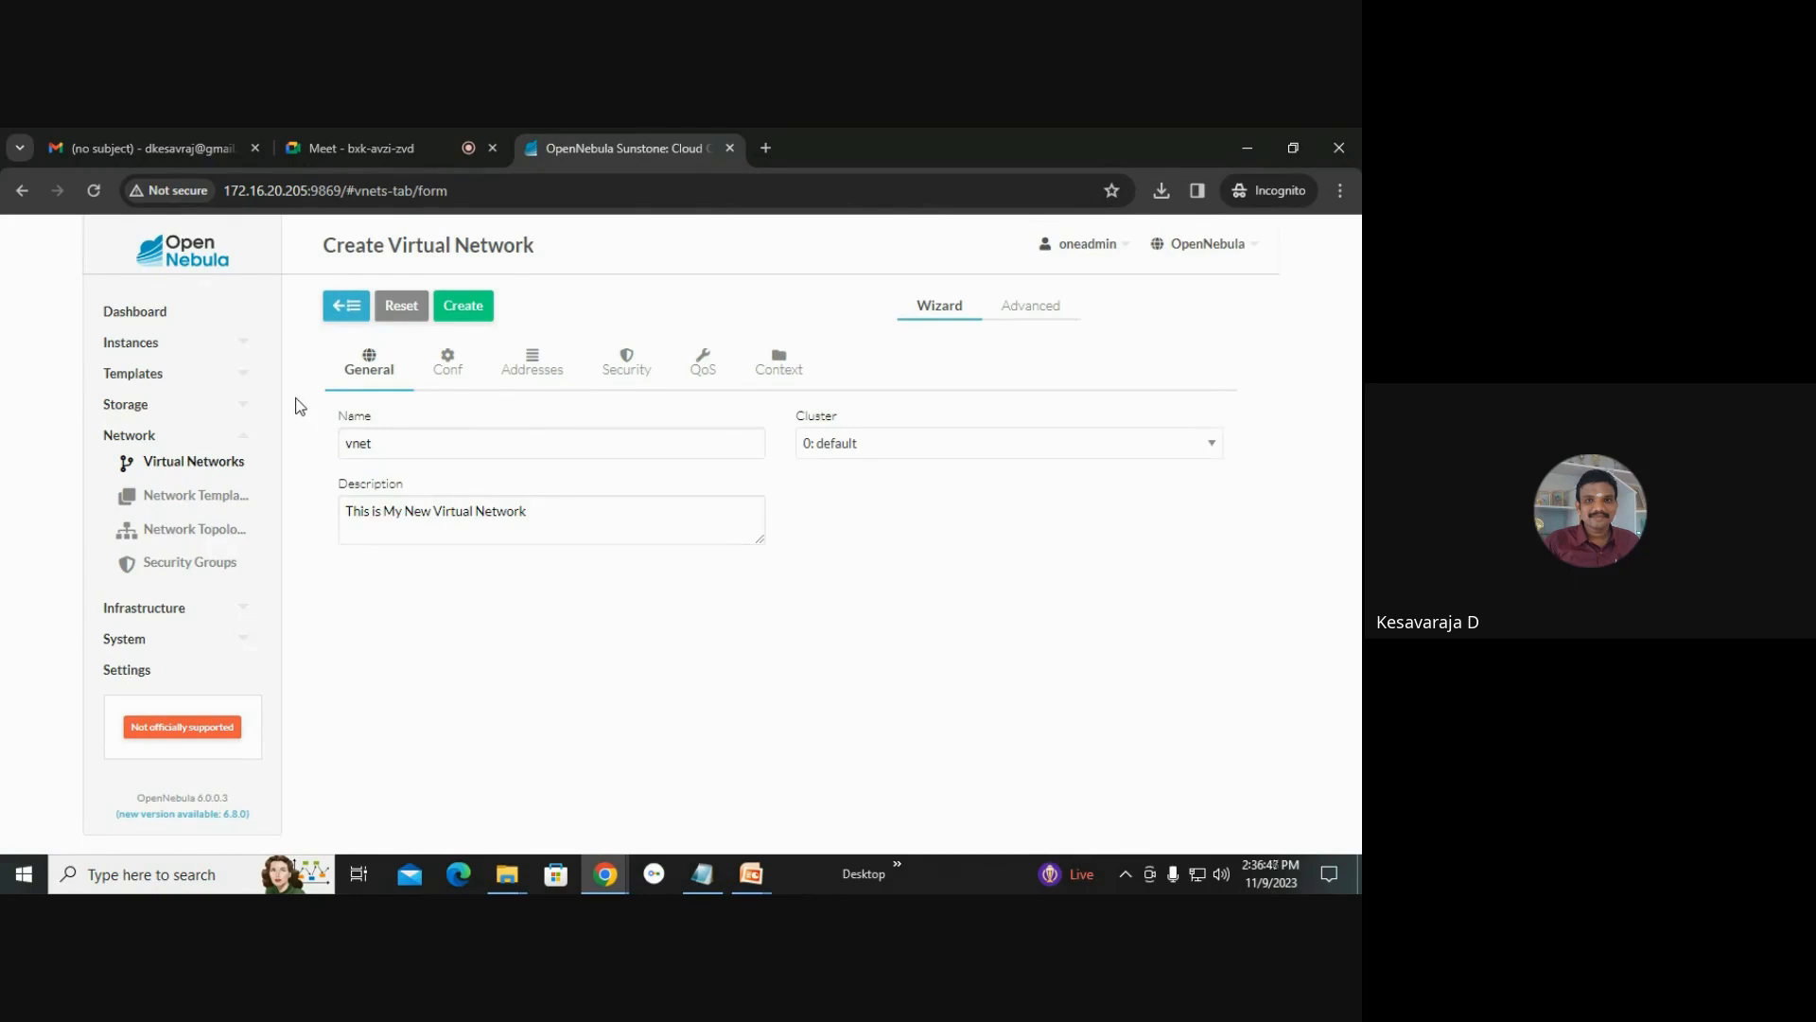
click(464, 380)
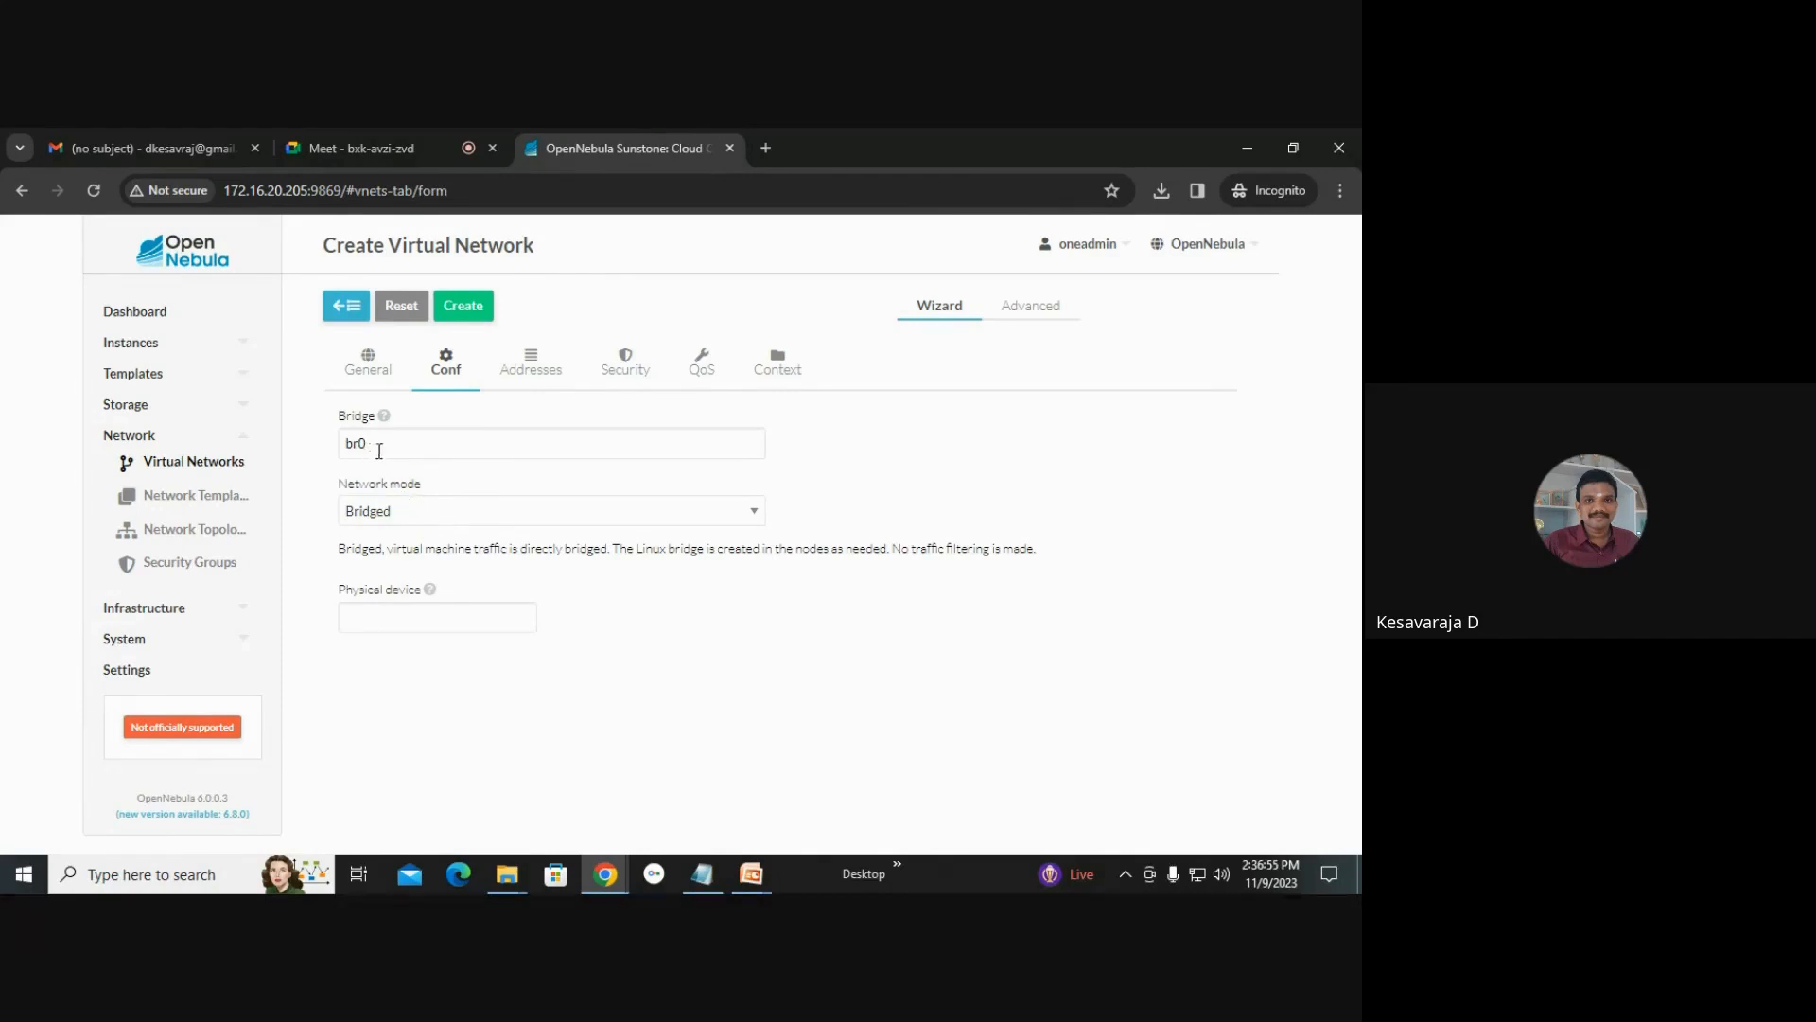
click(541, 376)
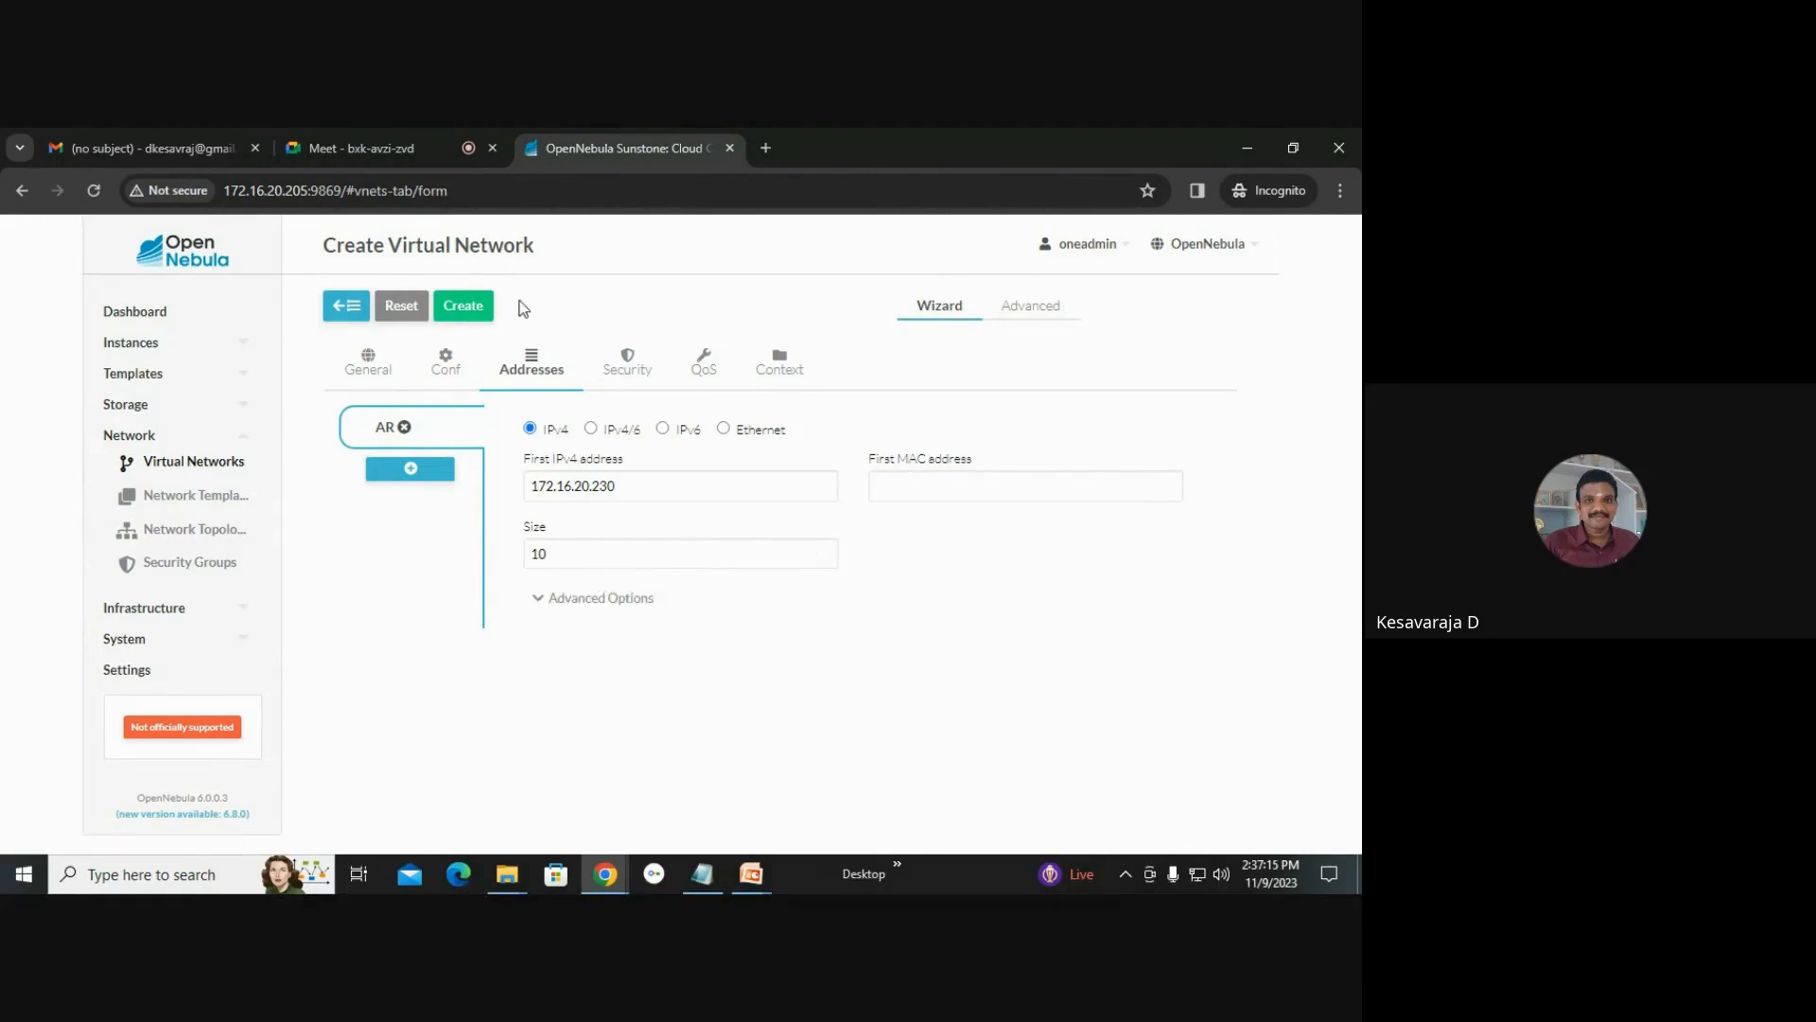
Create the virtual network and review its details and attributes.
click(463, 305)
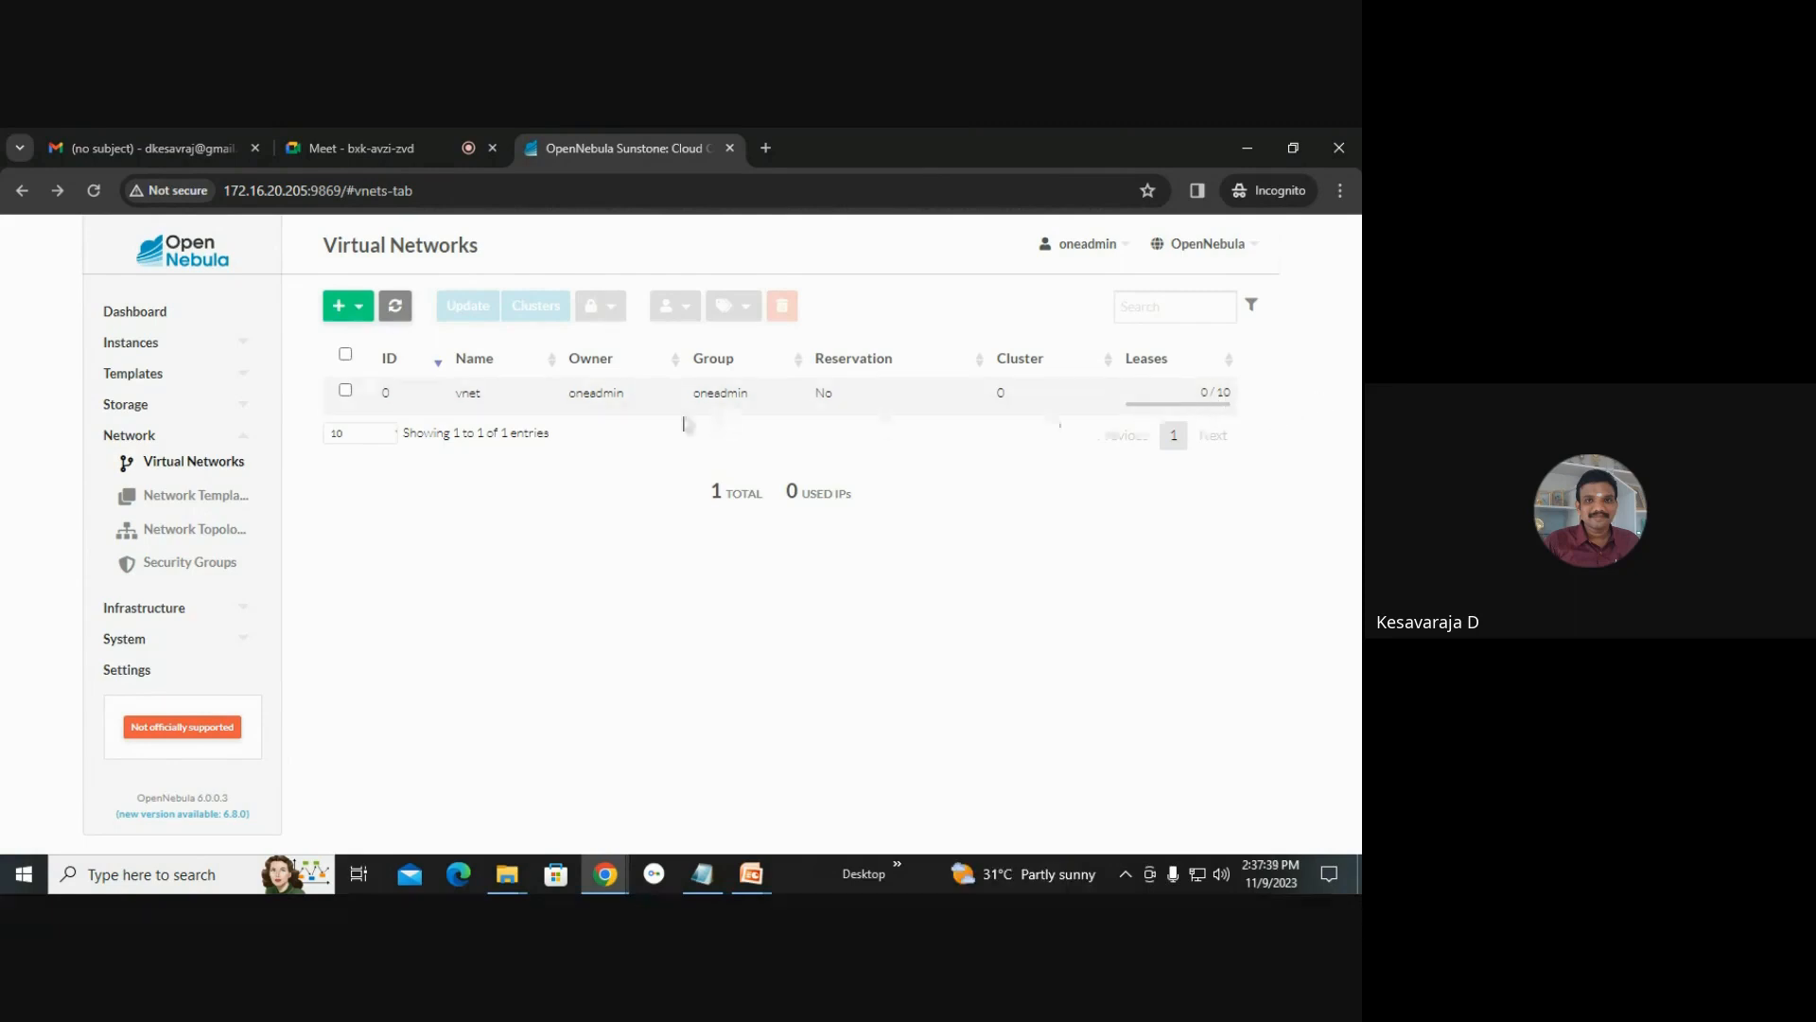
click(504, 405)
scroll(616, 494, down, 2)
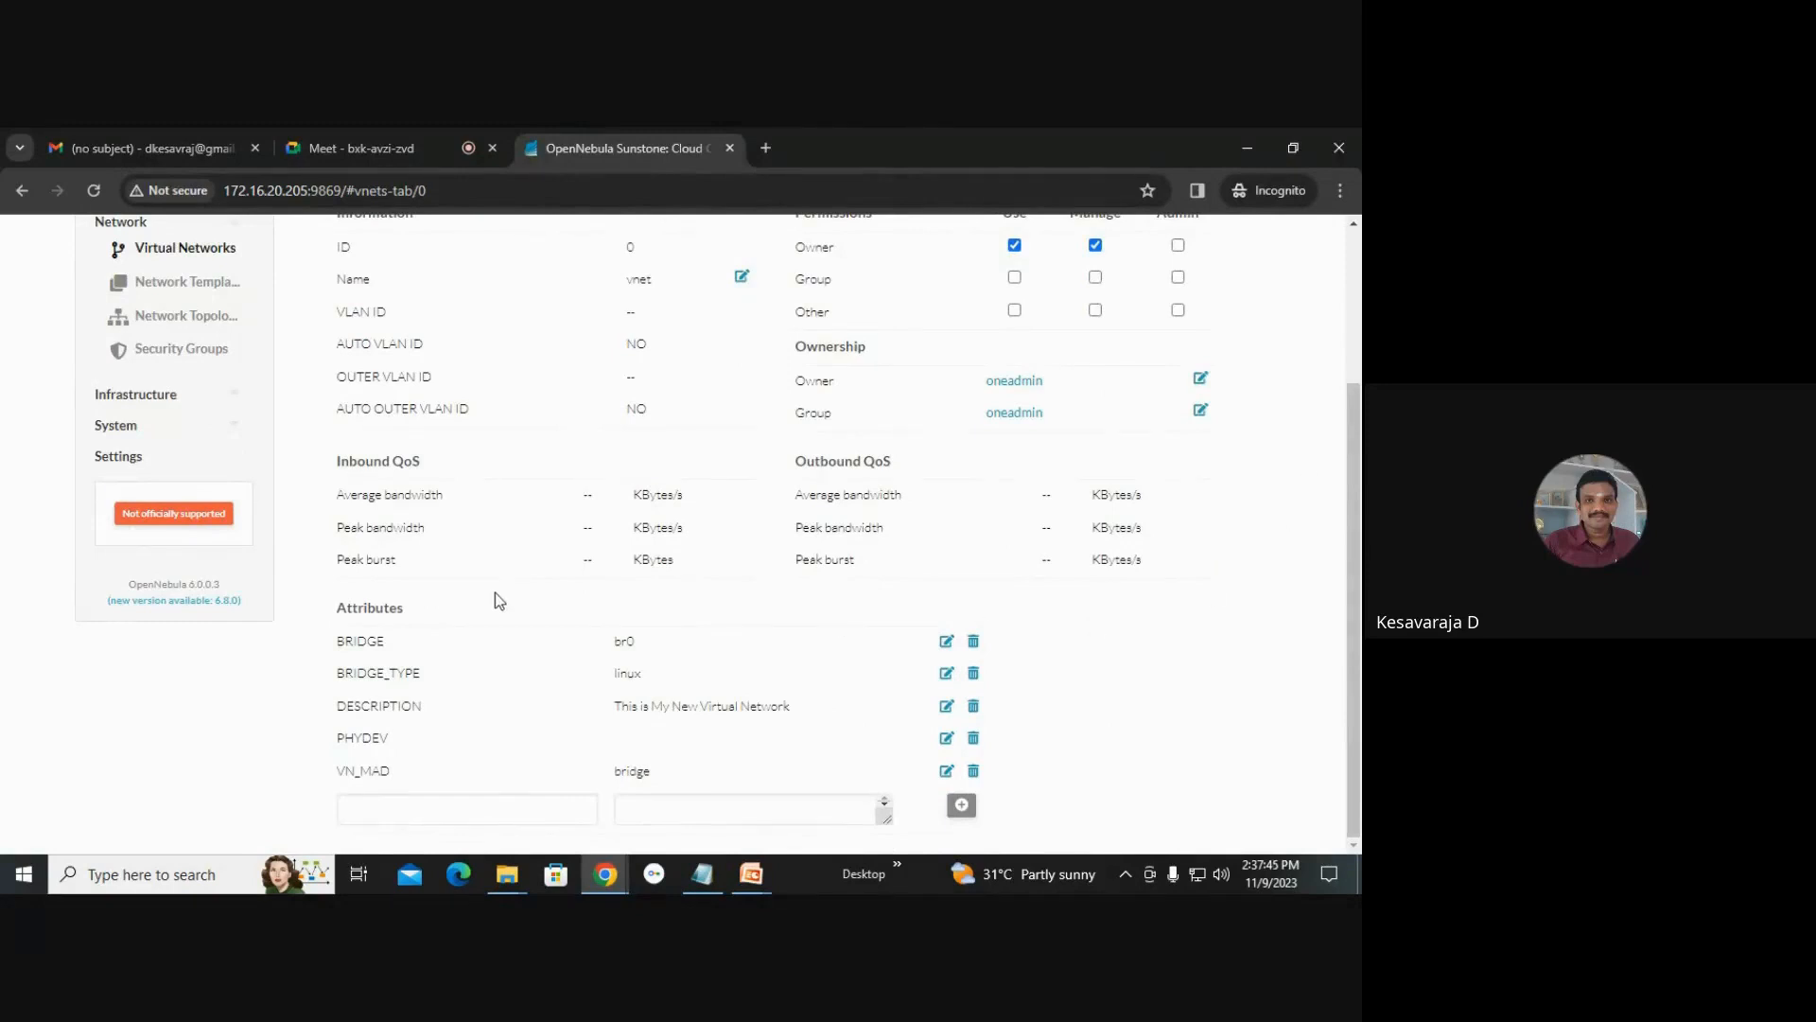
scroll(487, 657, up, 2)
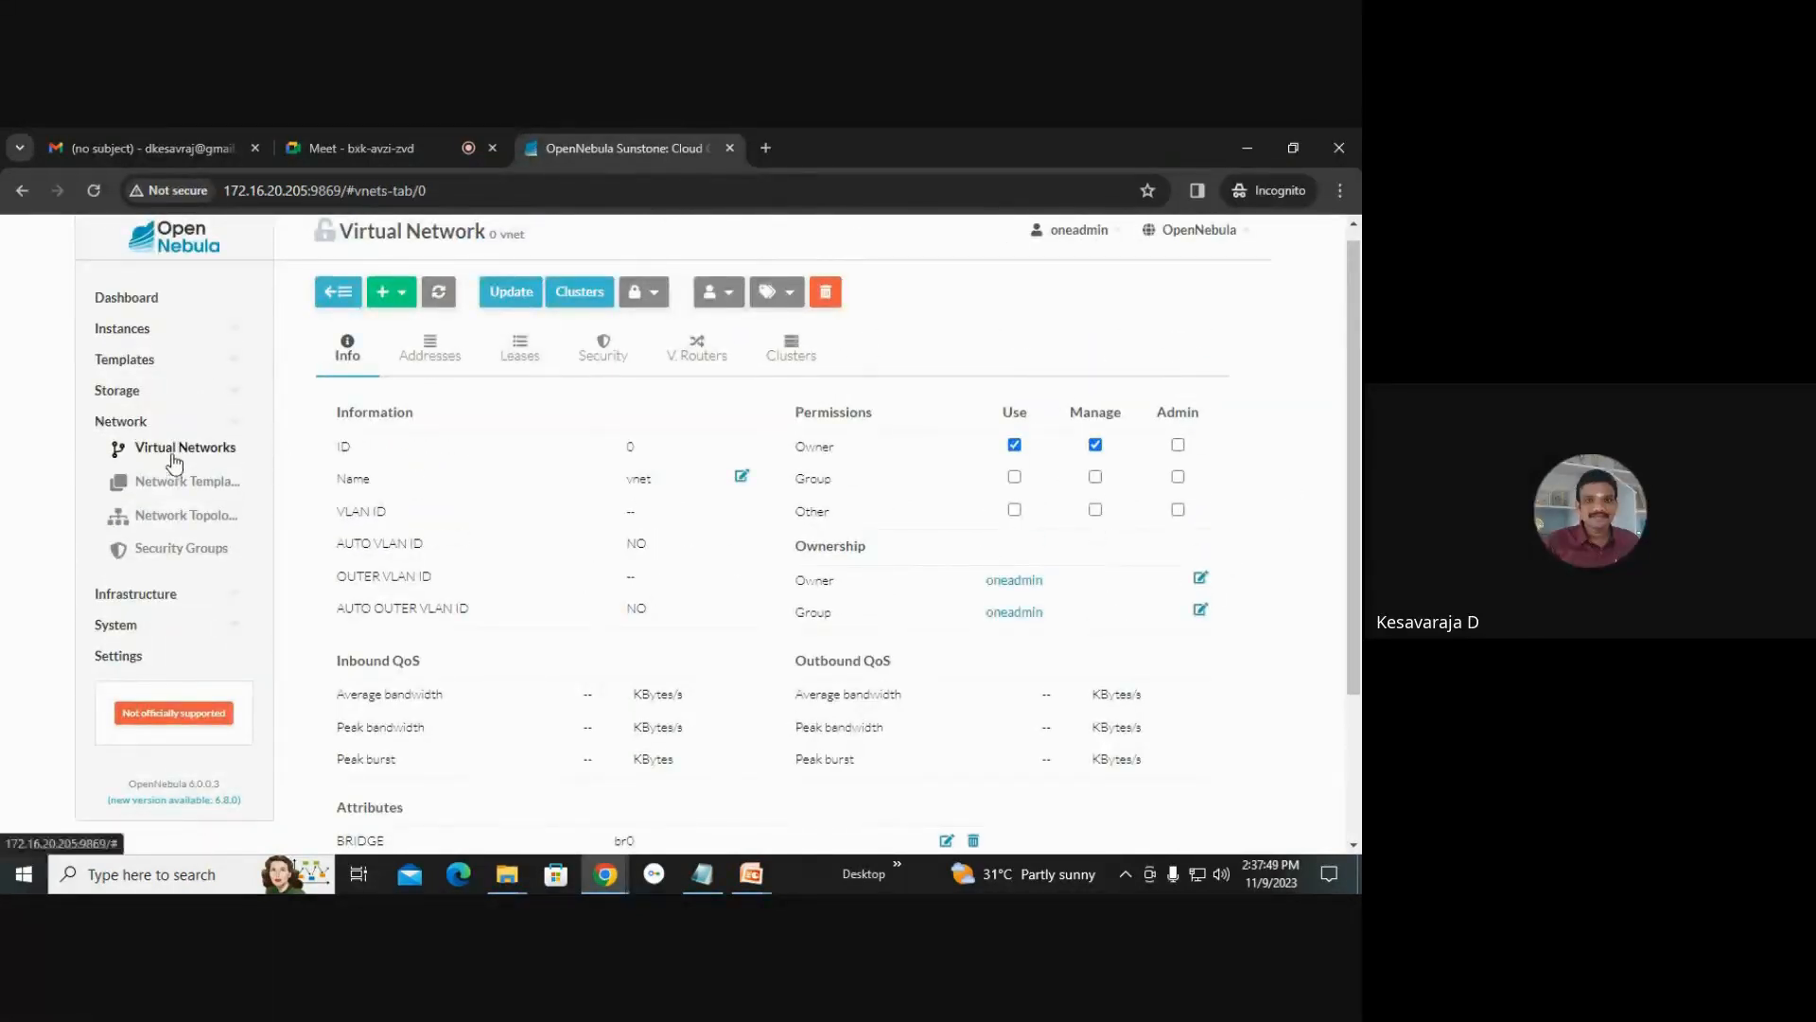
click(156, 450)
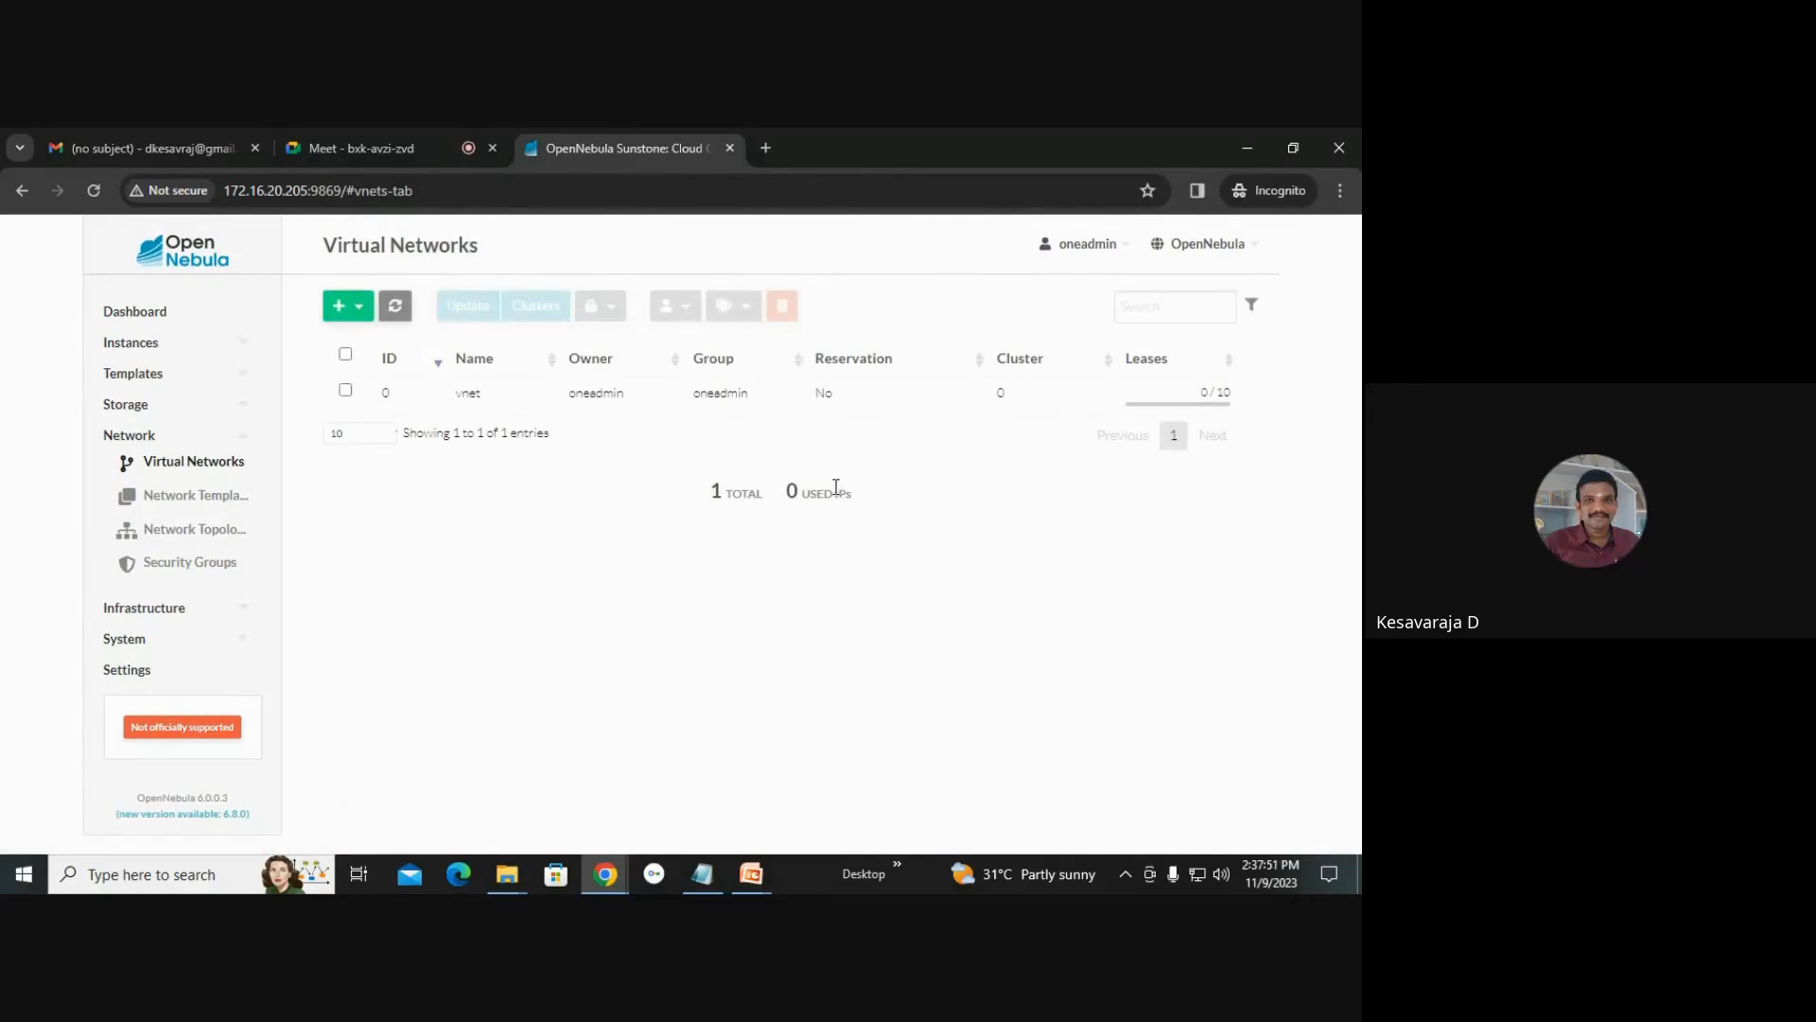
click(194, 438)
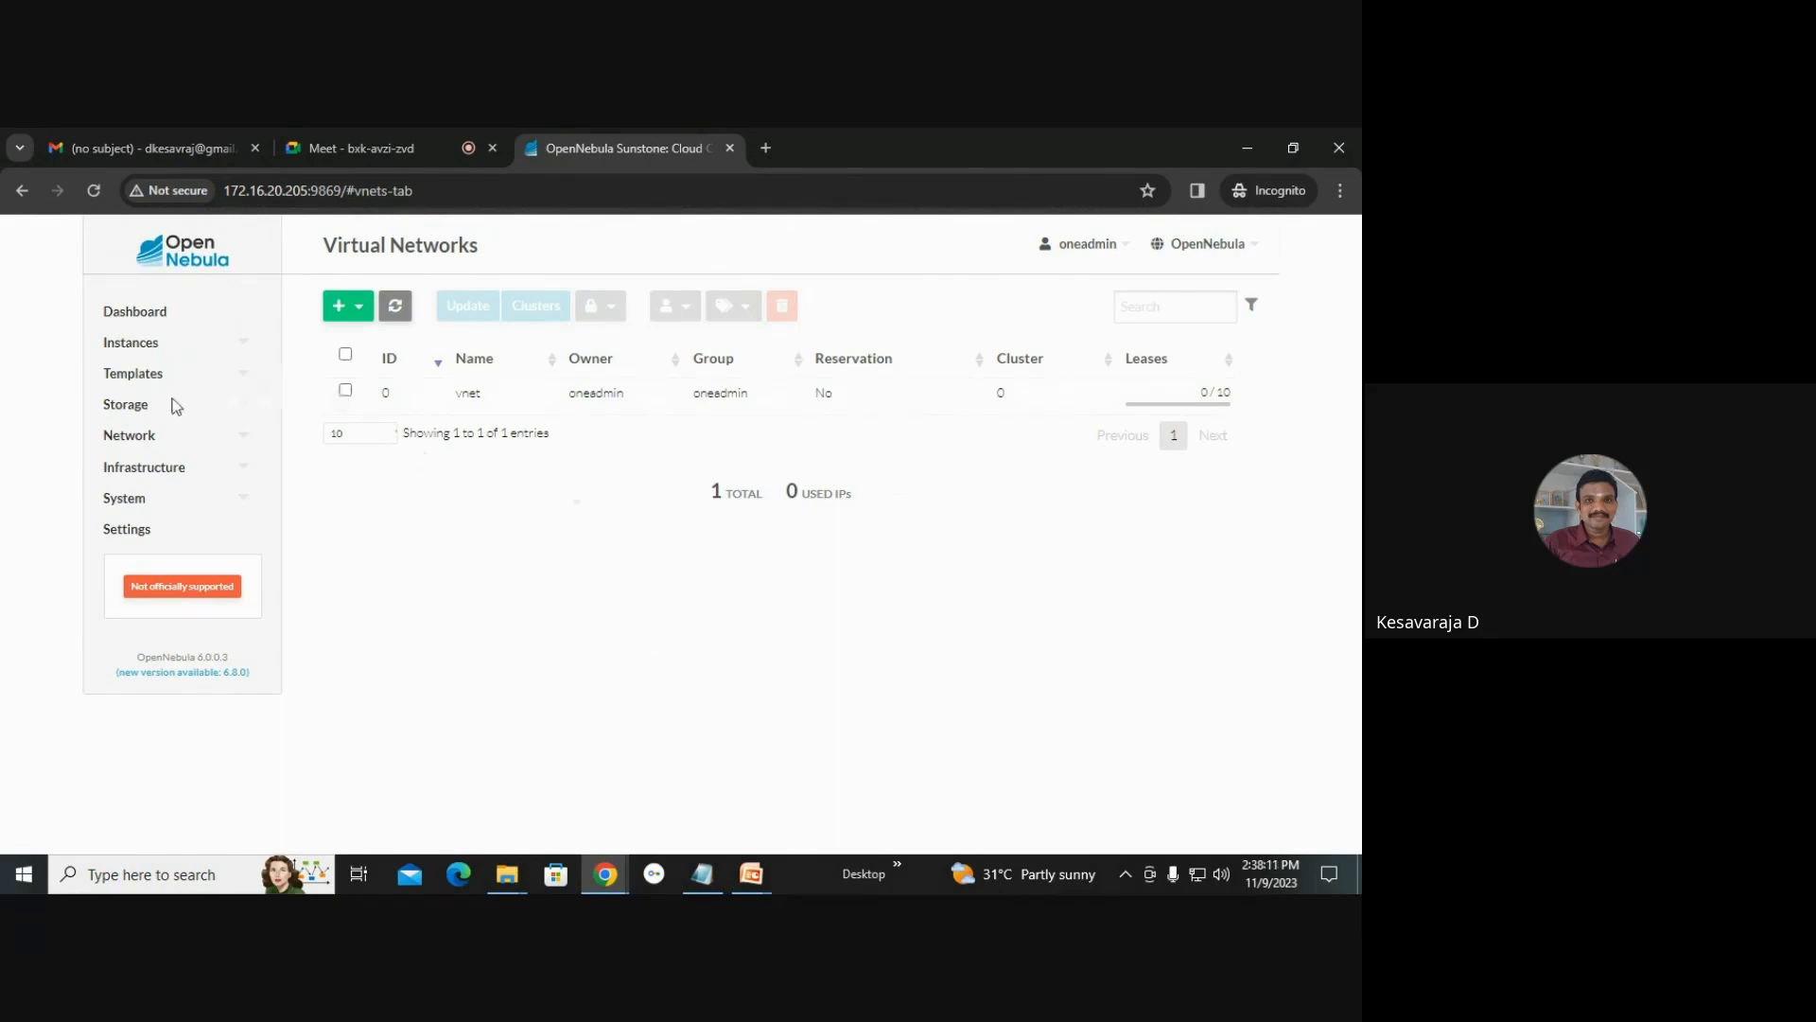
Create a datastore named k7_files with the Files datastore type on the shared filesystem backend.
click(132, 416)
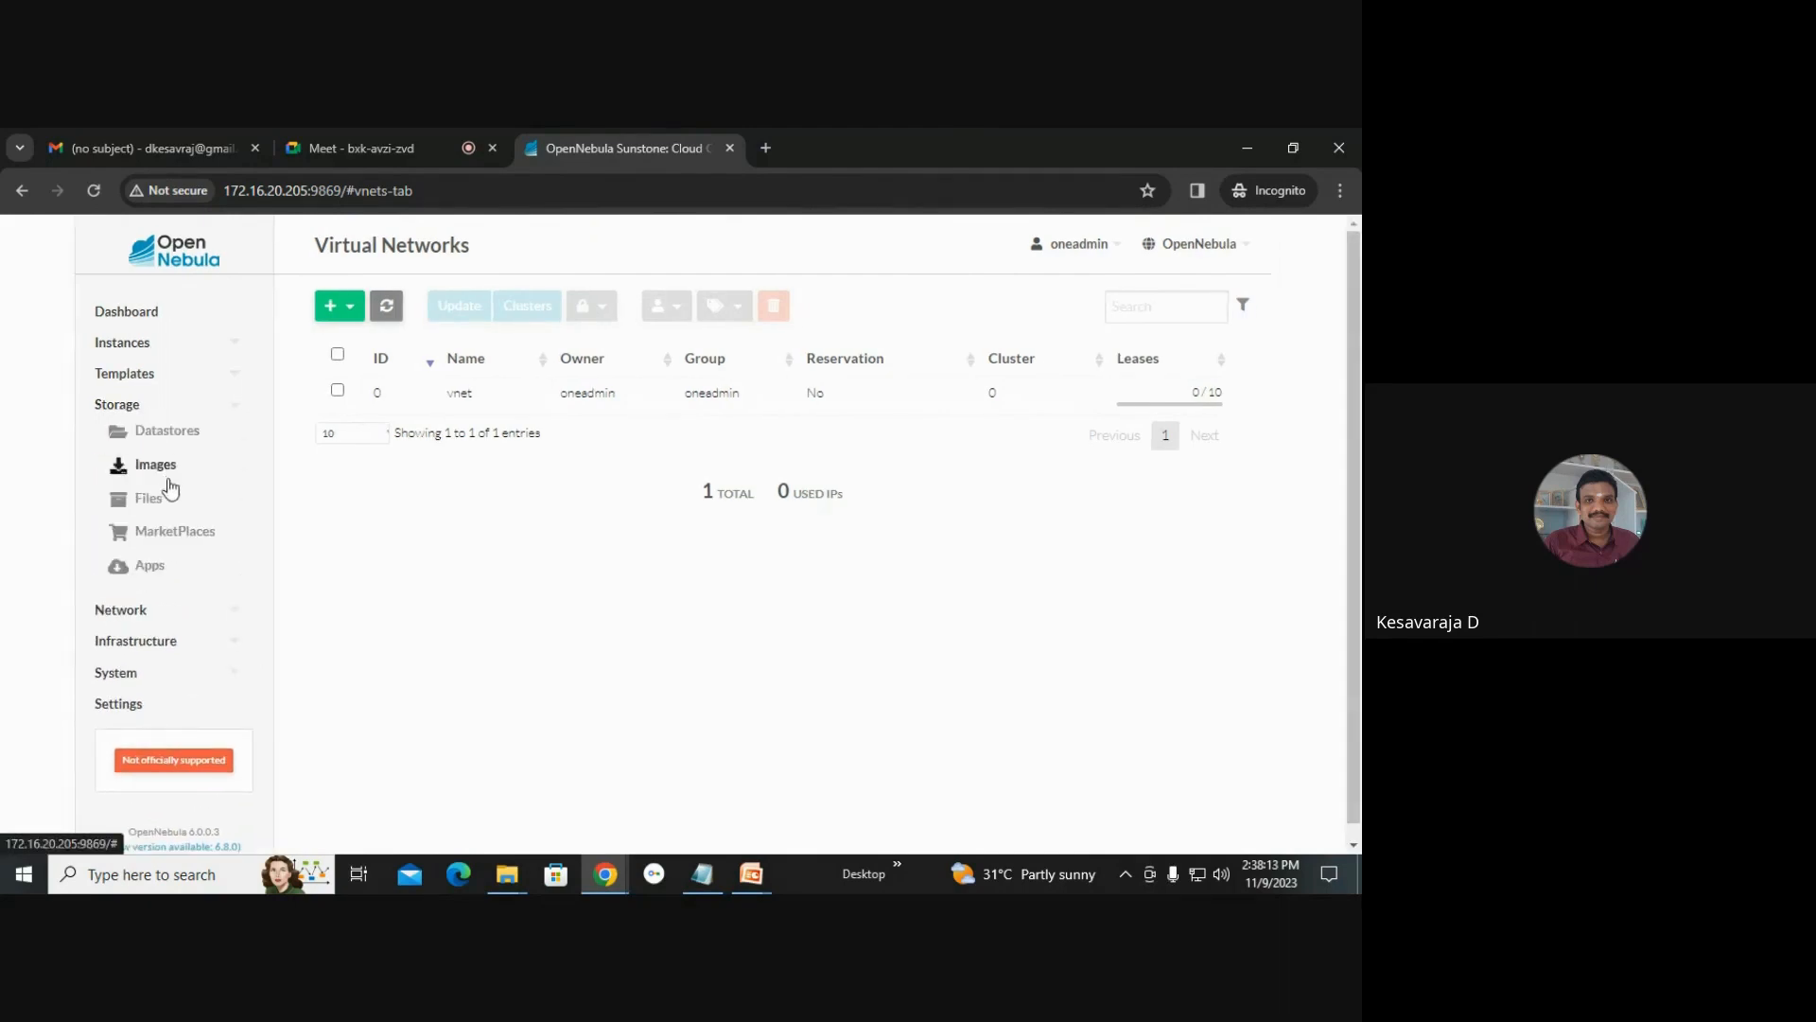
click(167, 437)
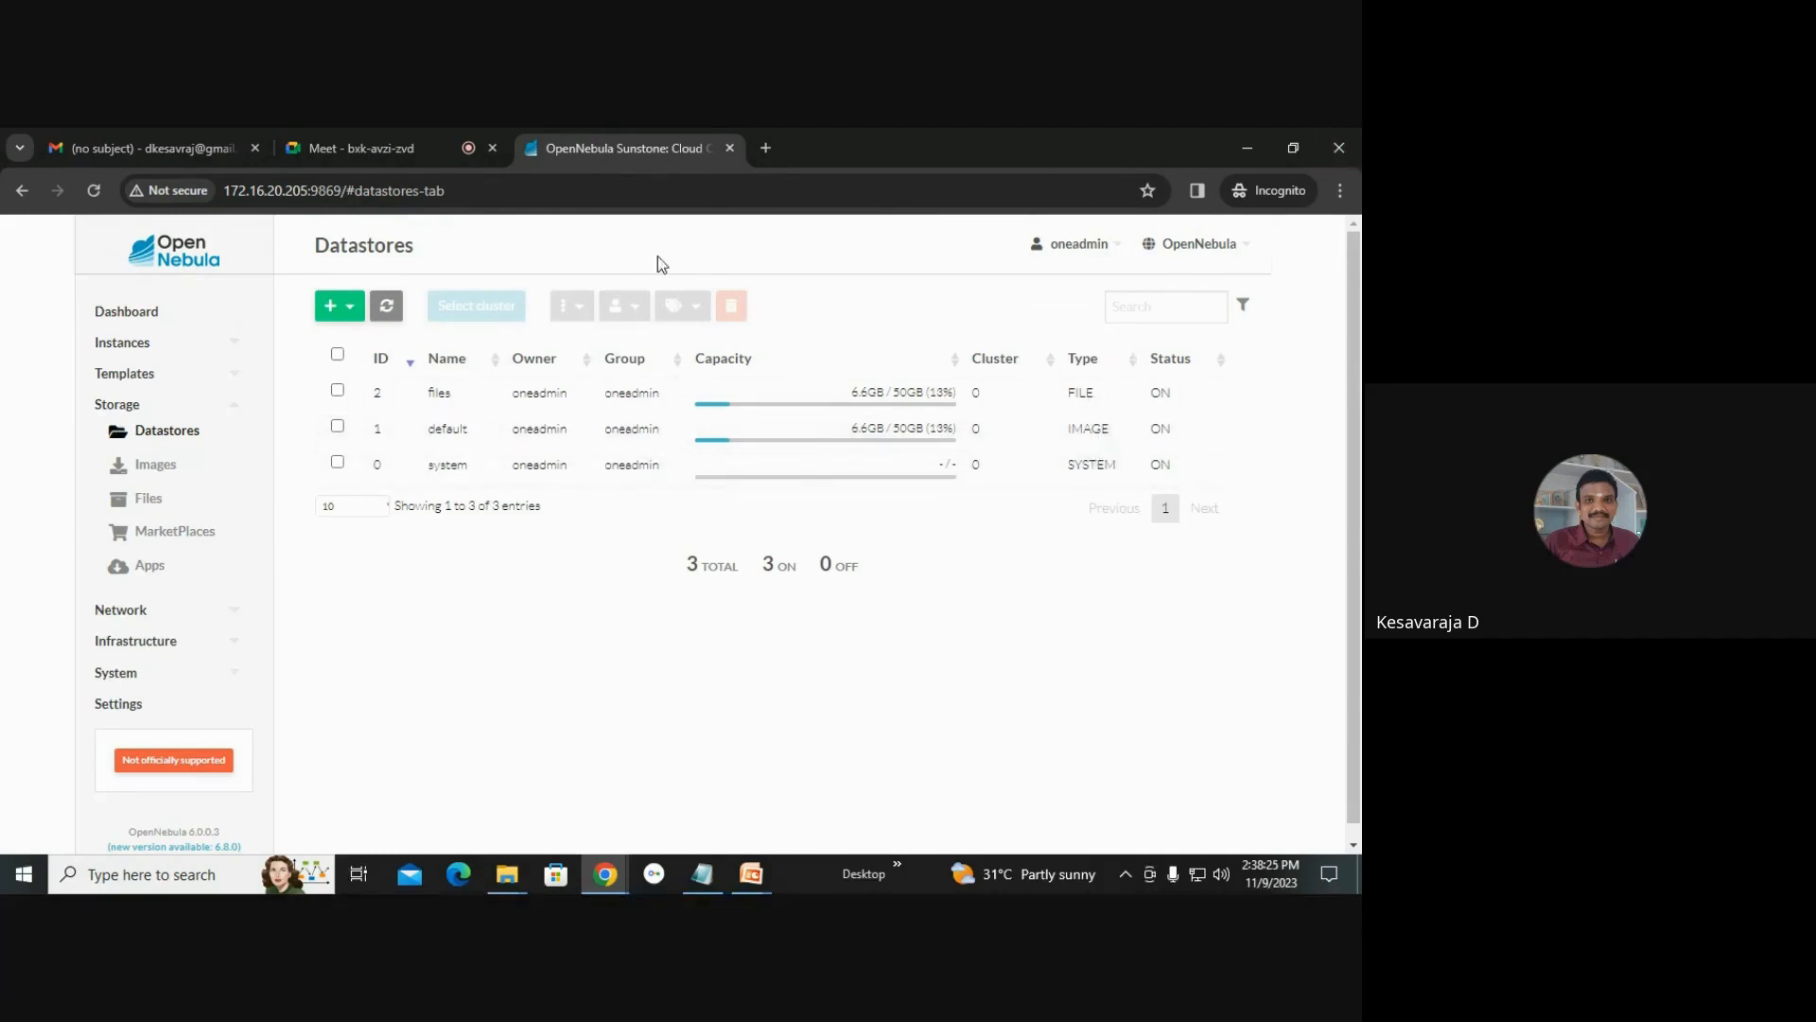
click(336, 319)
click(361, 352)
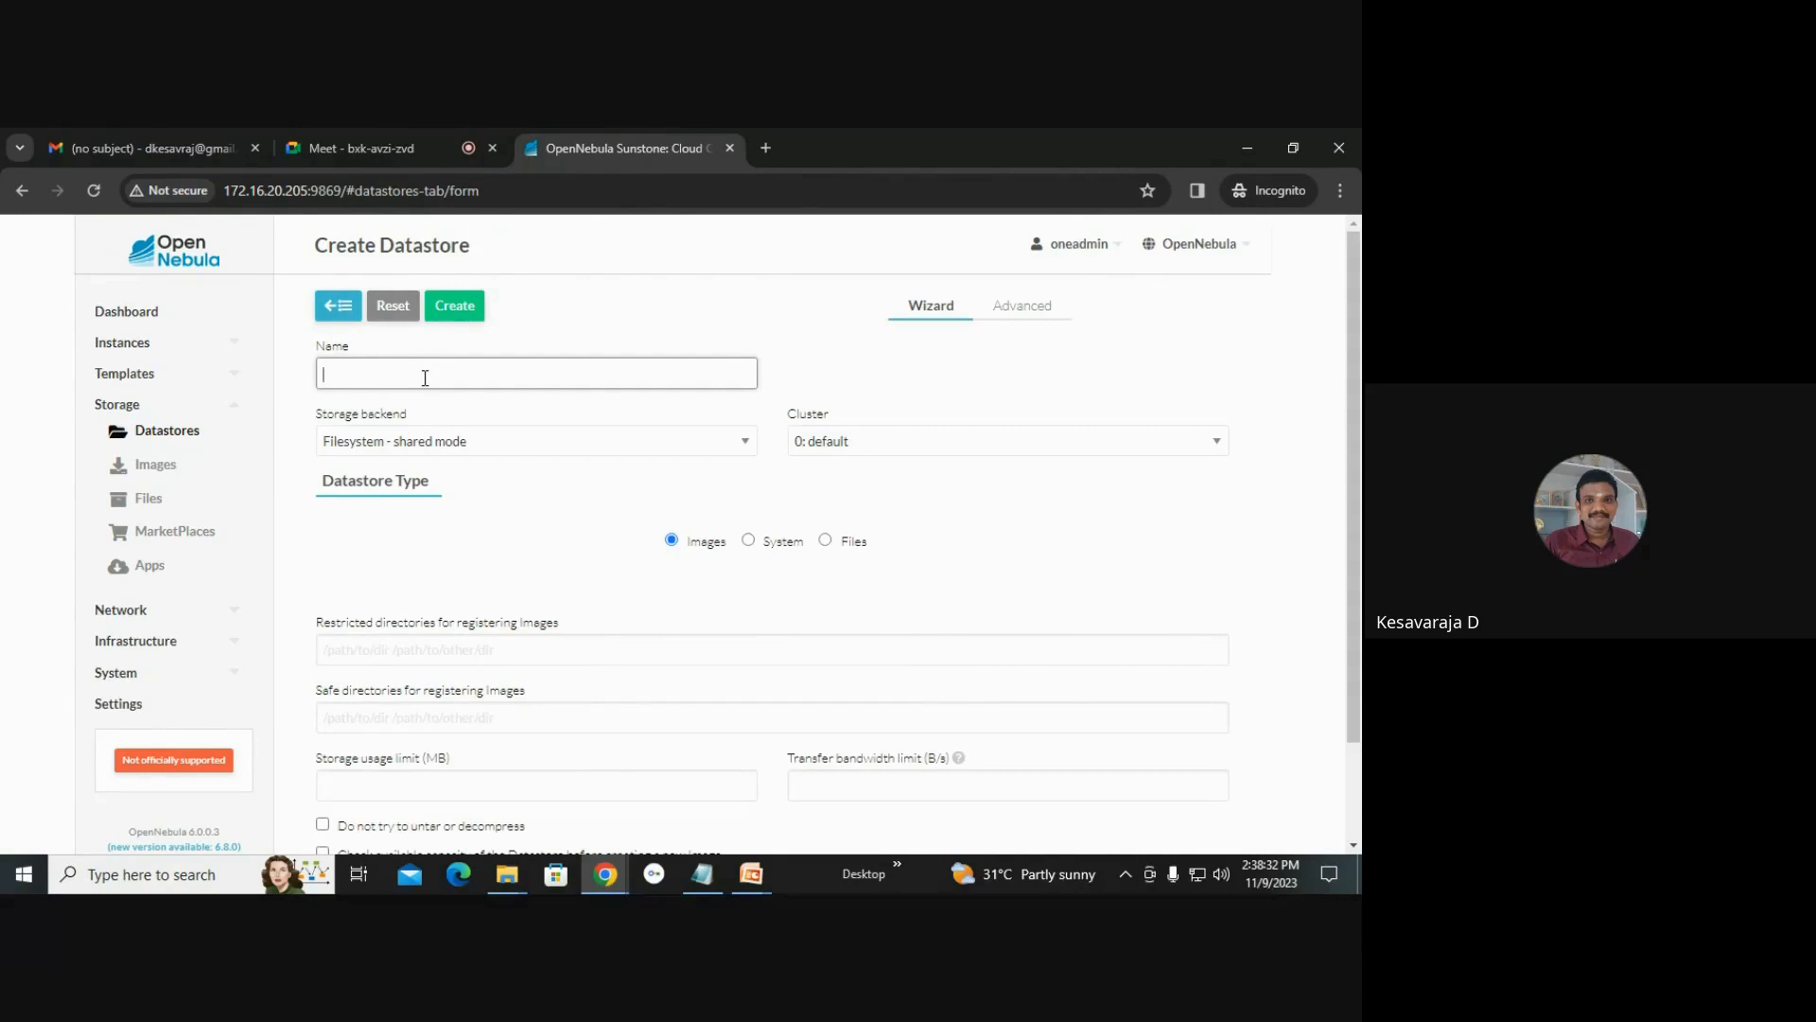
text(k7_files)
click(476, 446)
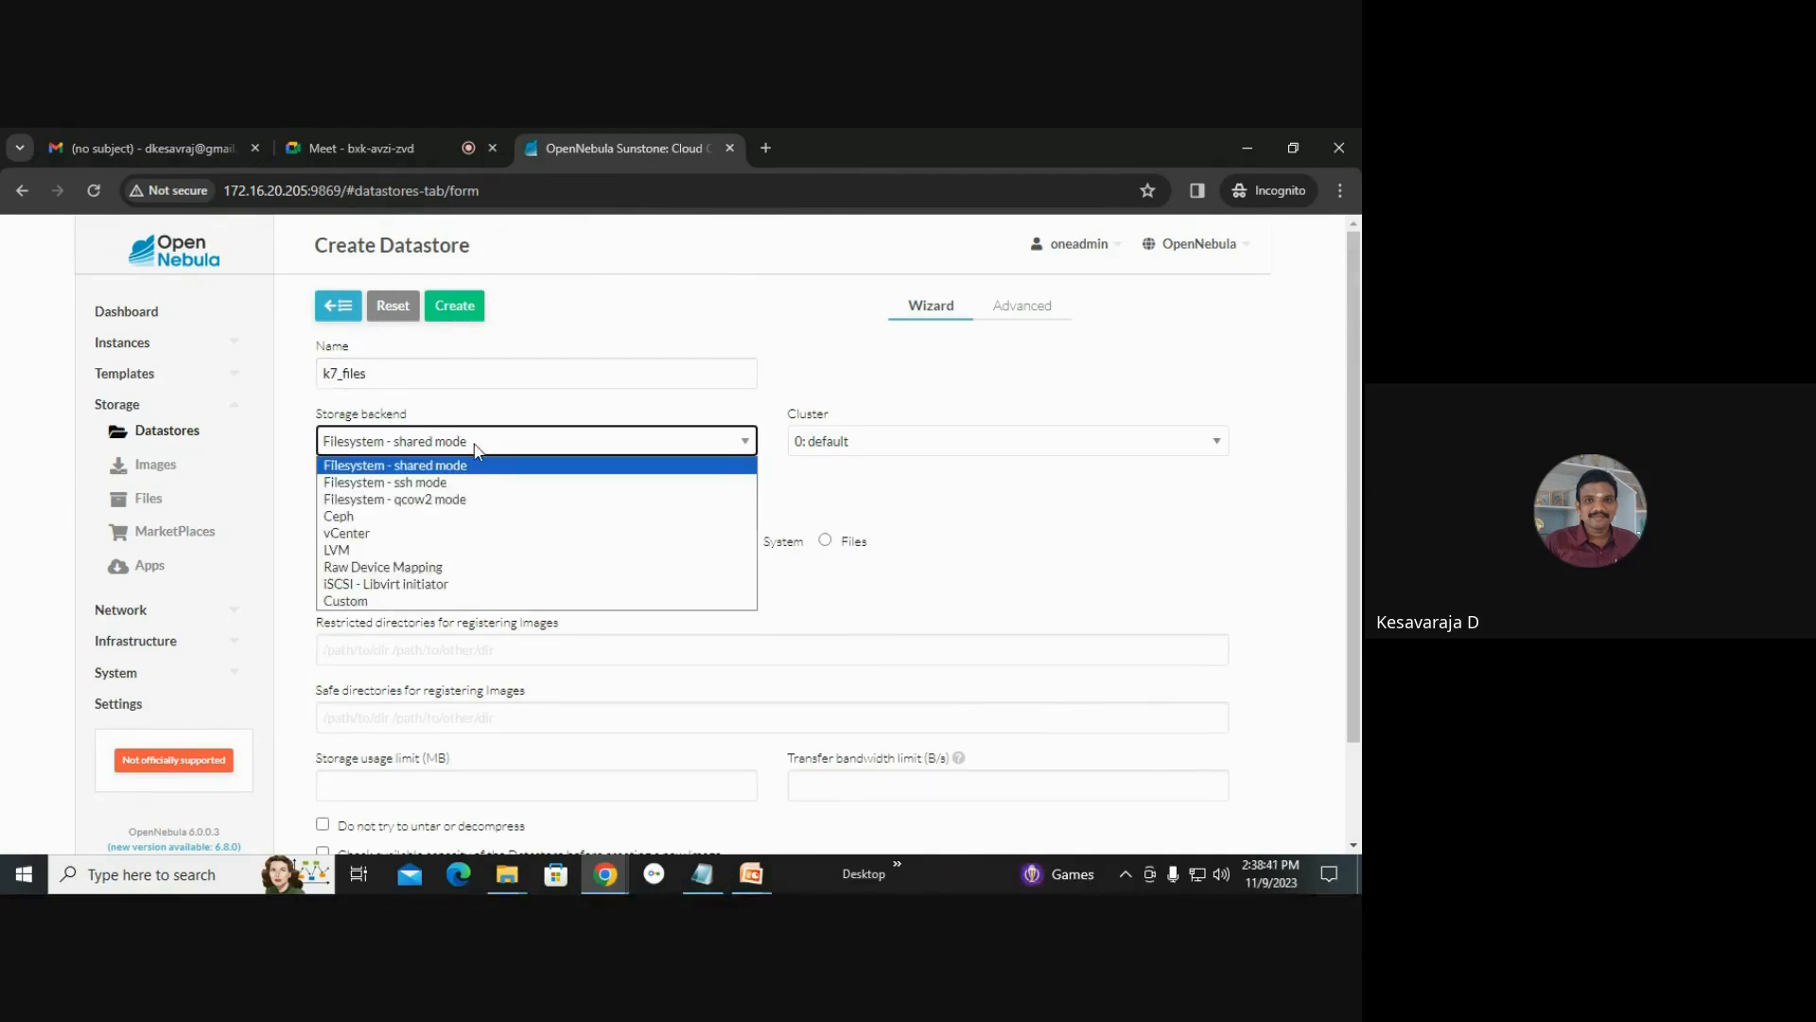
click(476, 446)
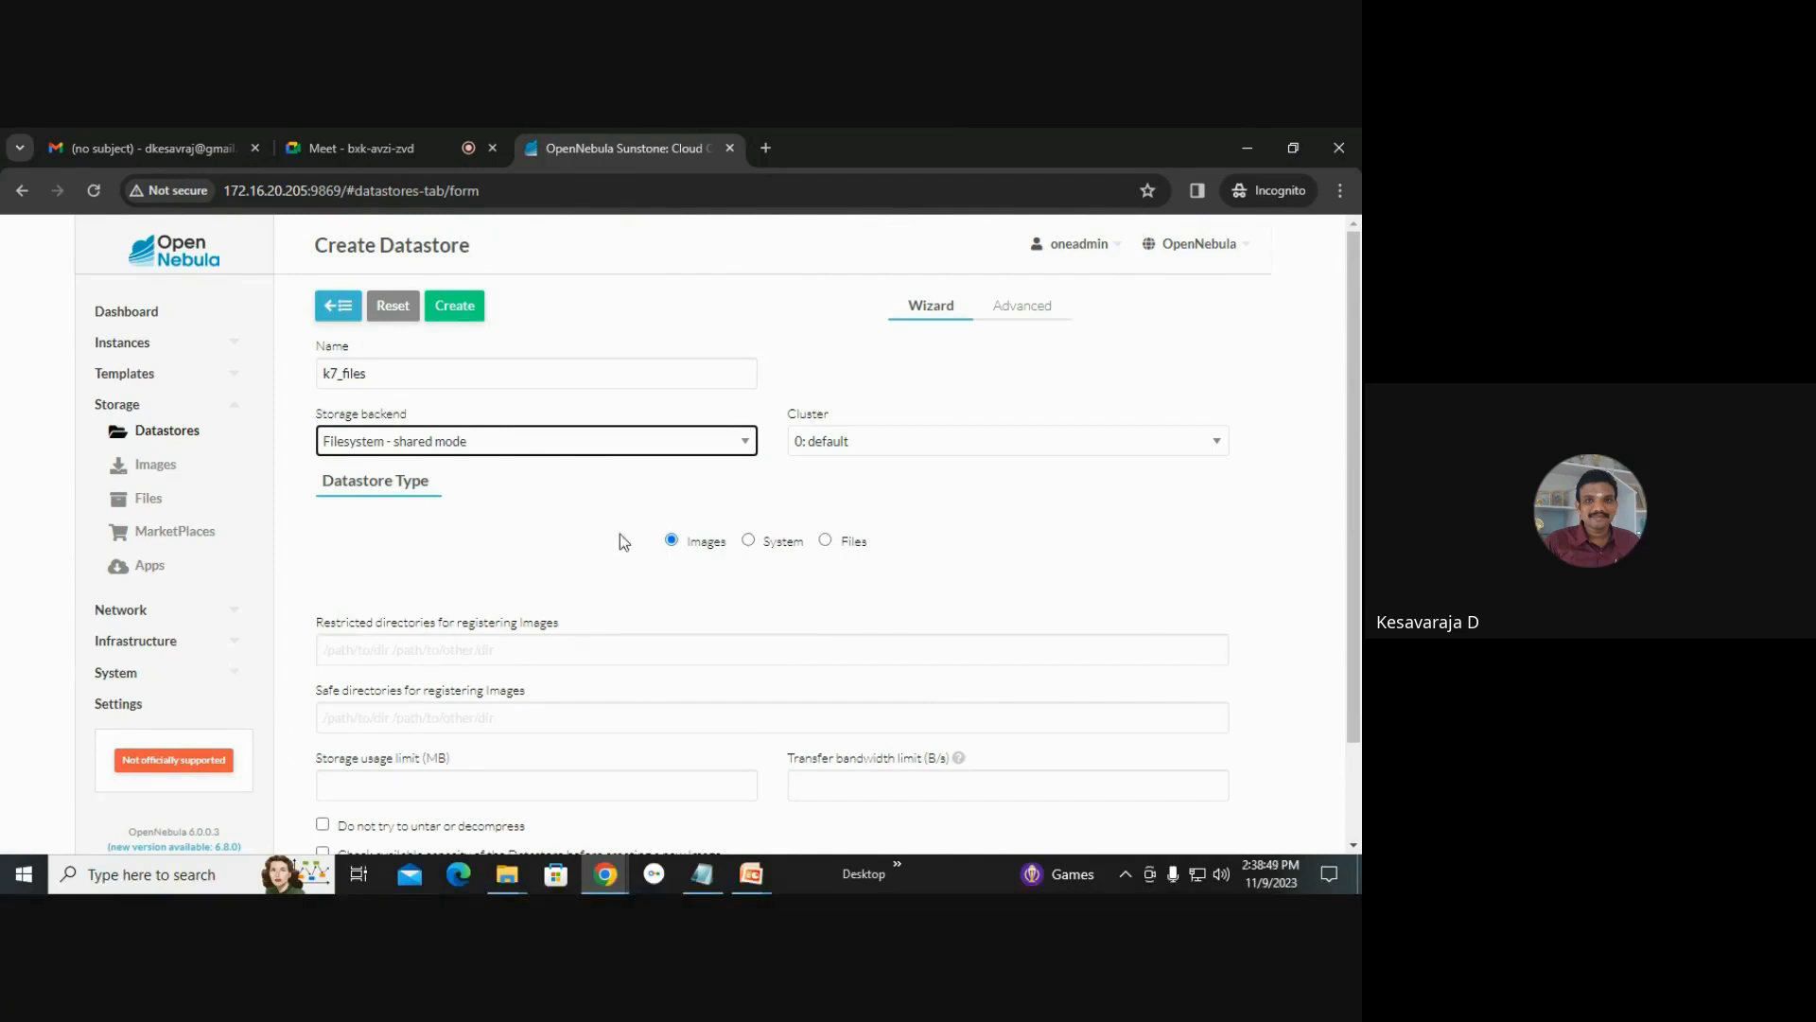
click(827, 540)
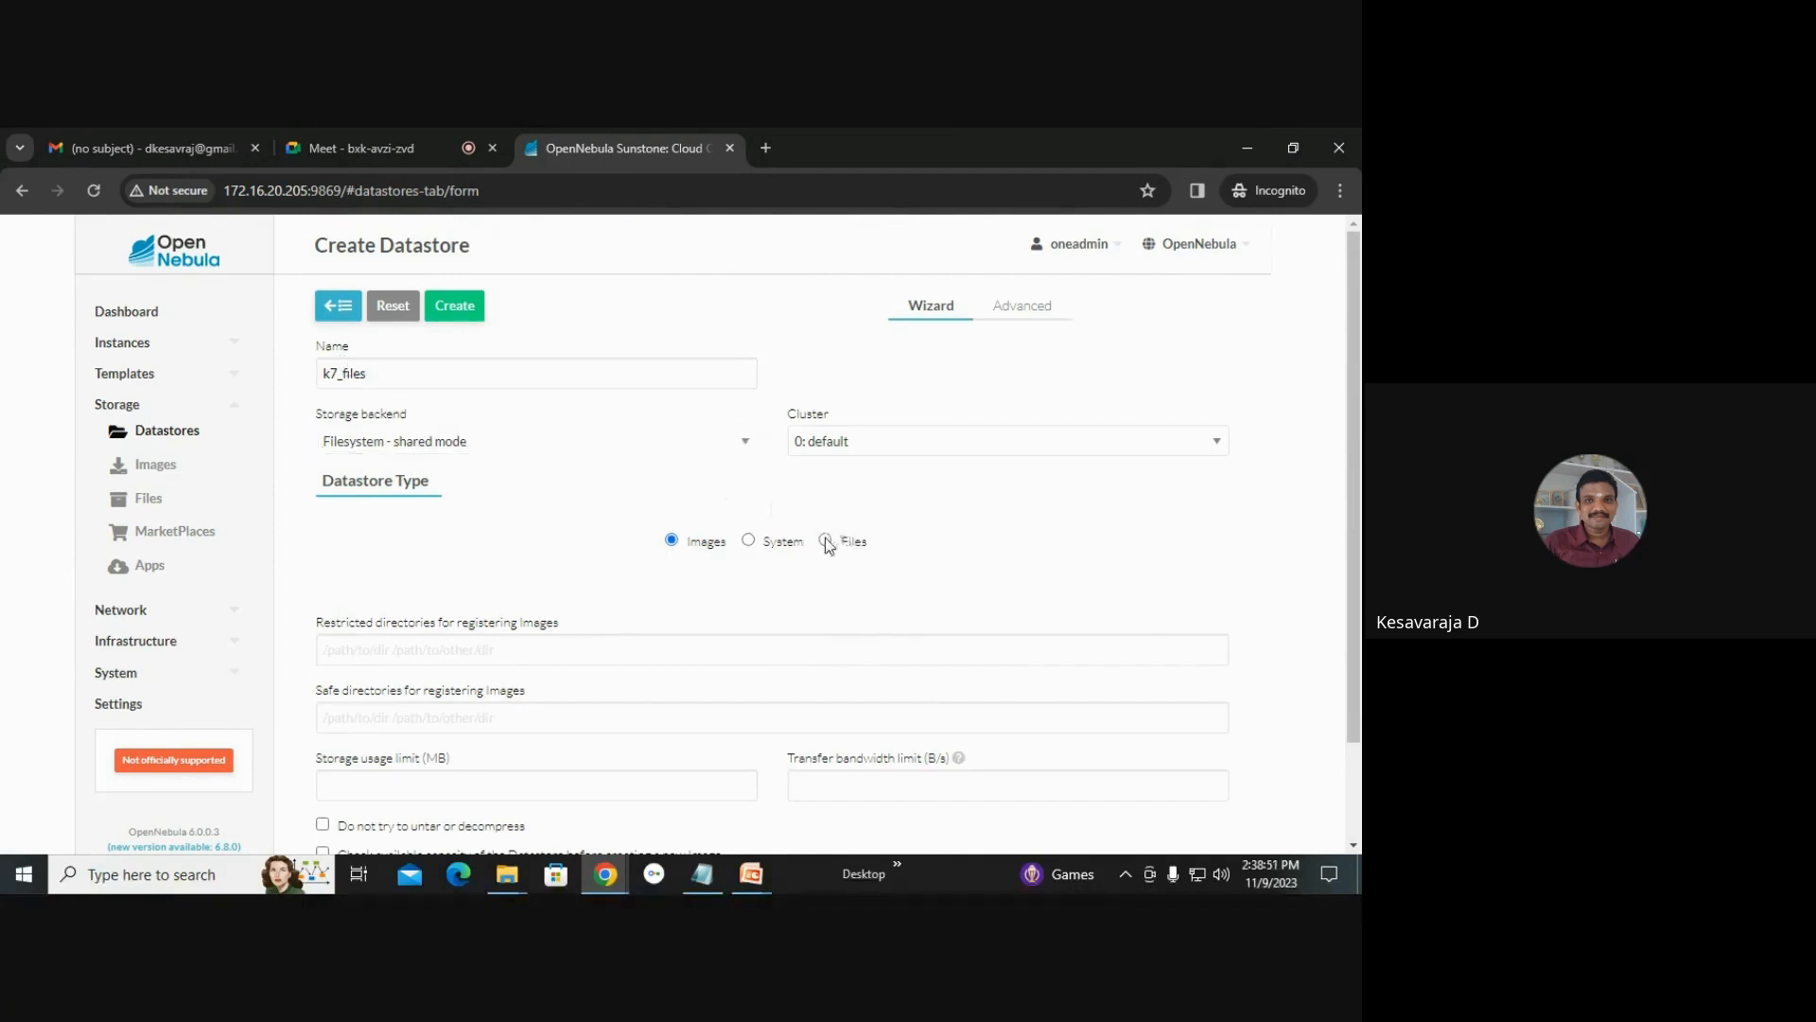
click(470, 305)
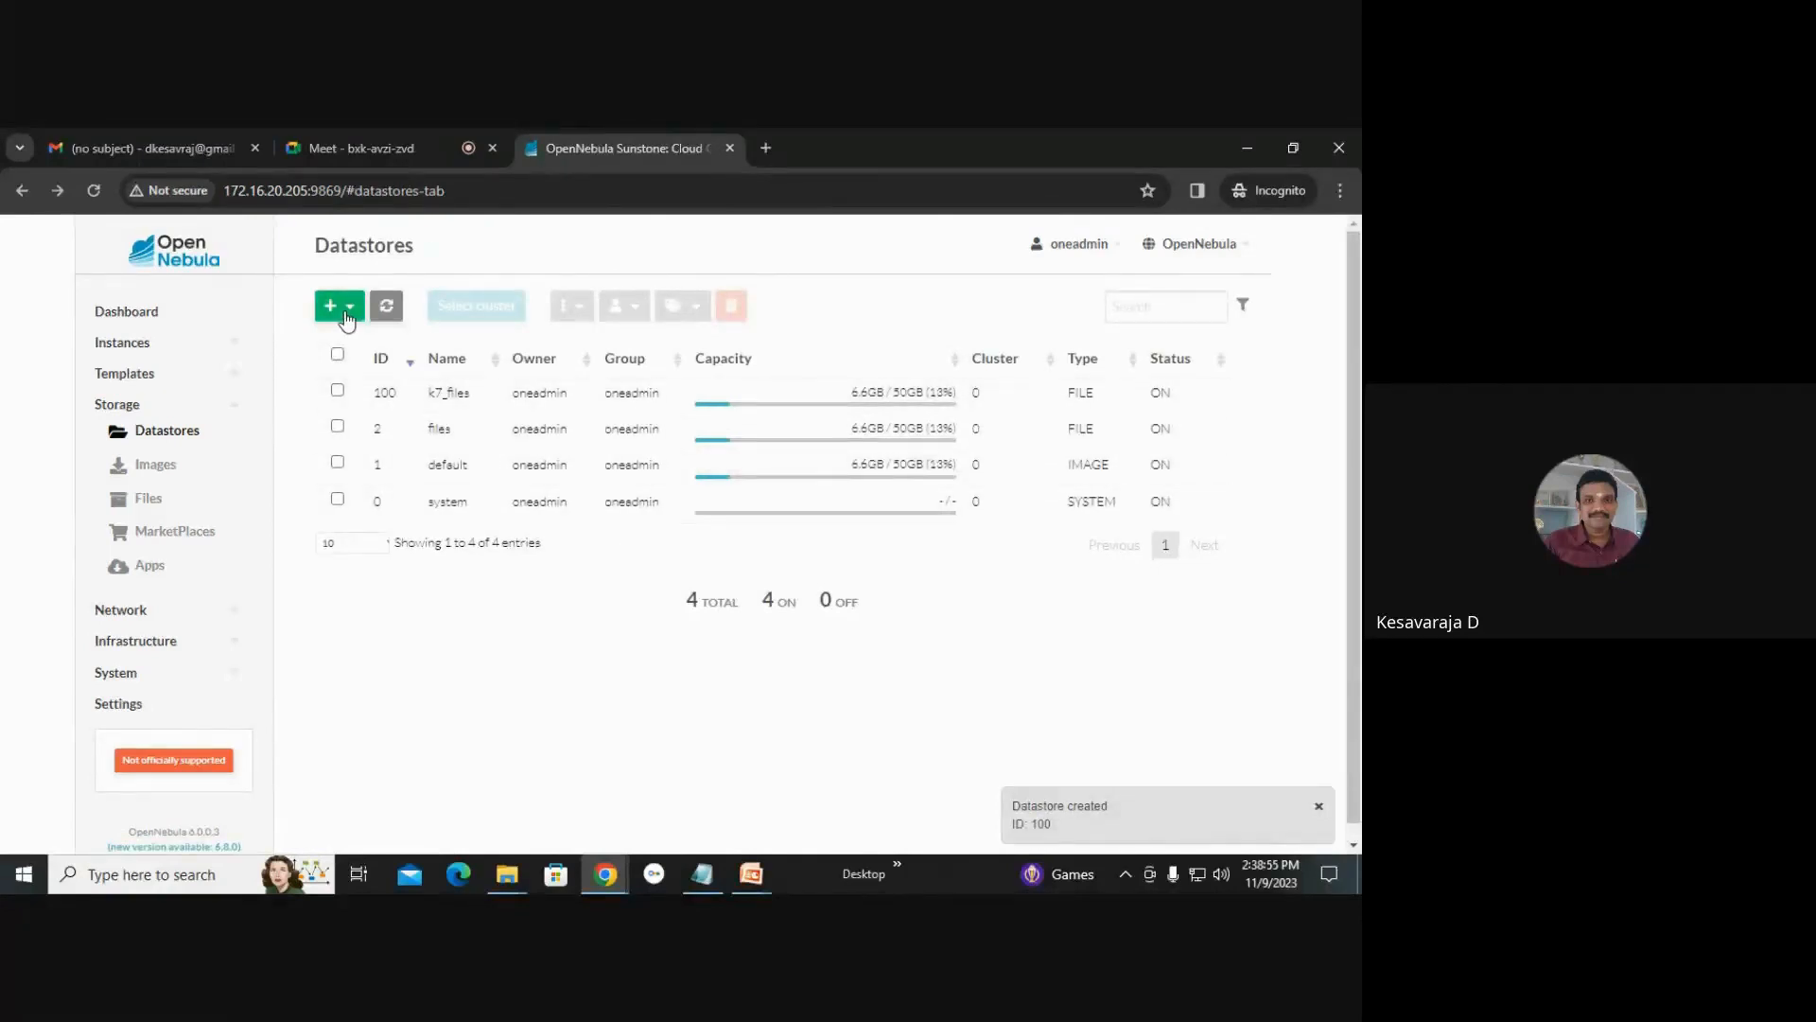
Create a datastore named k7_images with the Images datastore type.
click(347, 307)
click(362, 352)
click(447, 378)
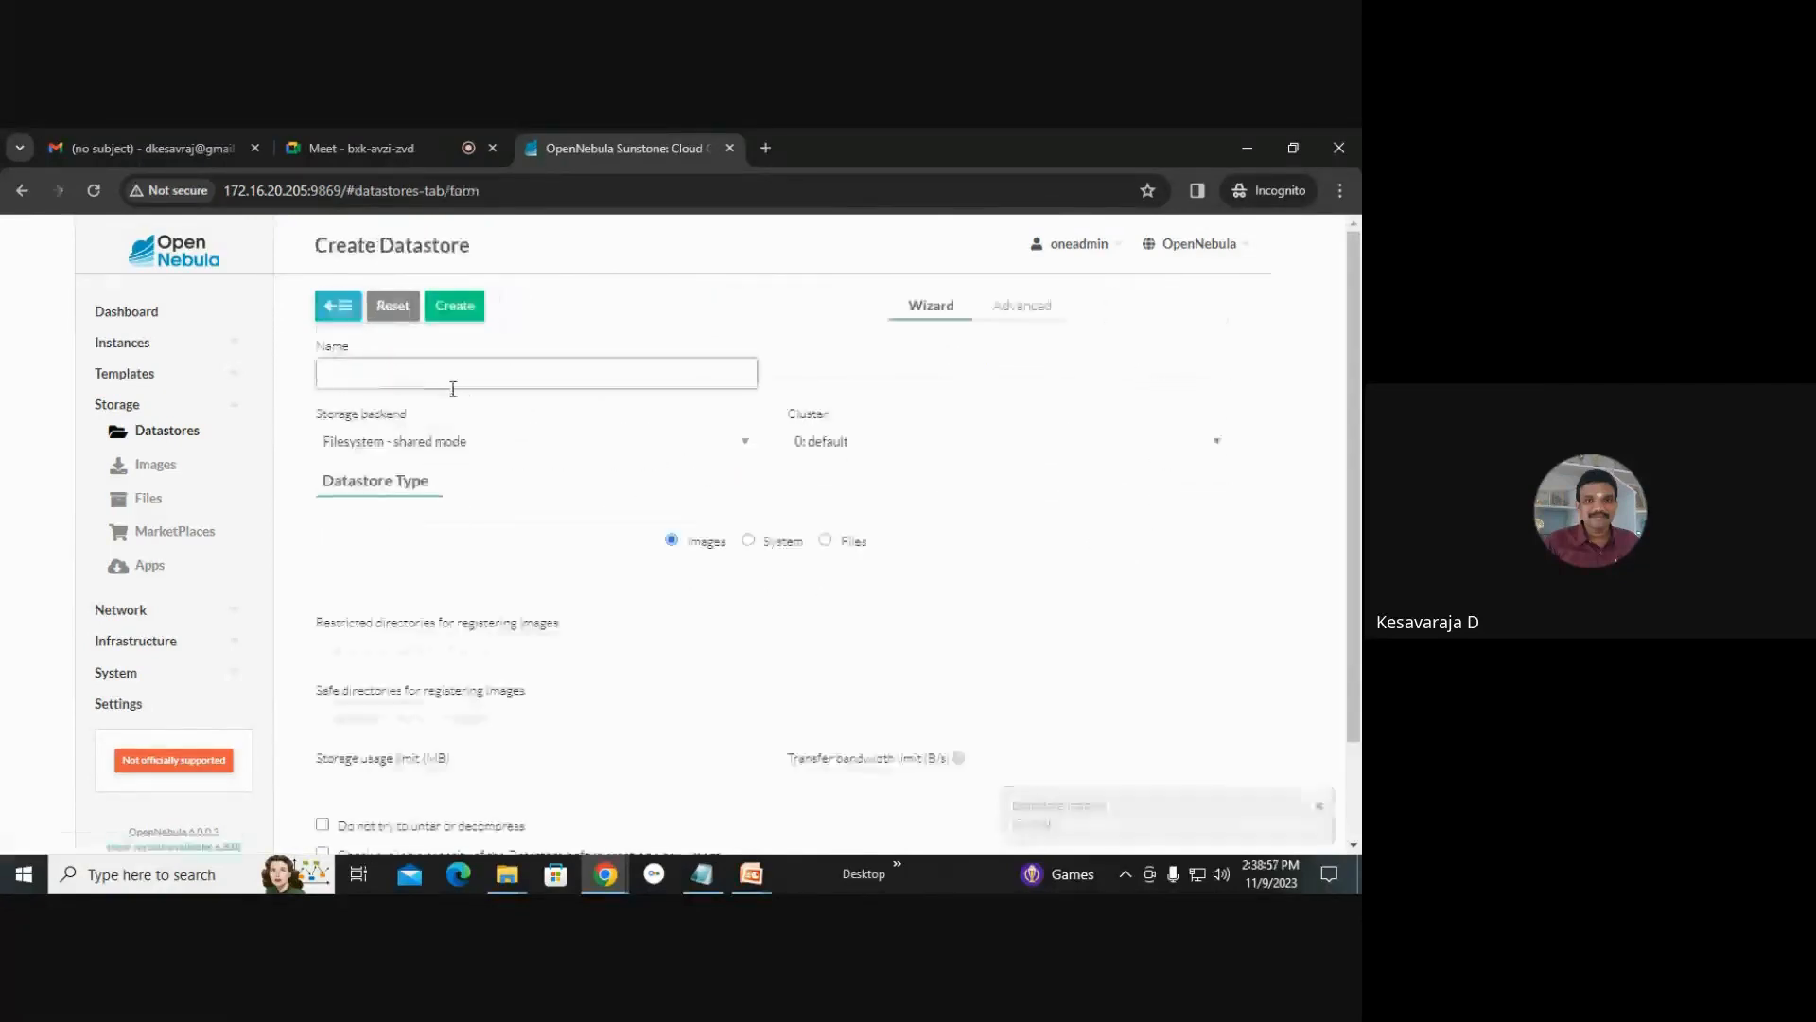
text(k7_images)
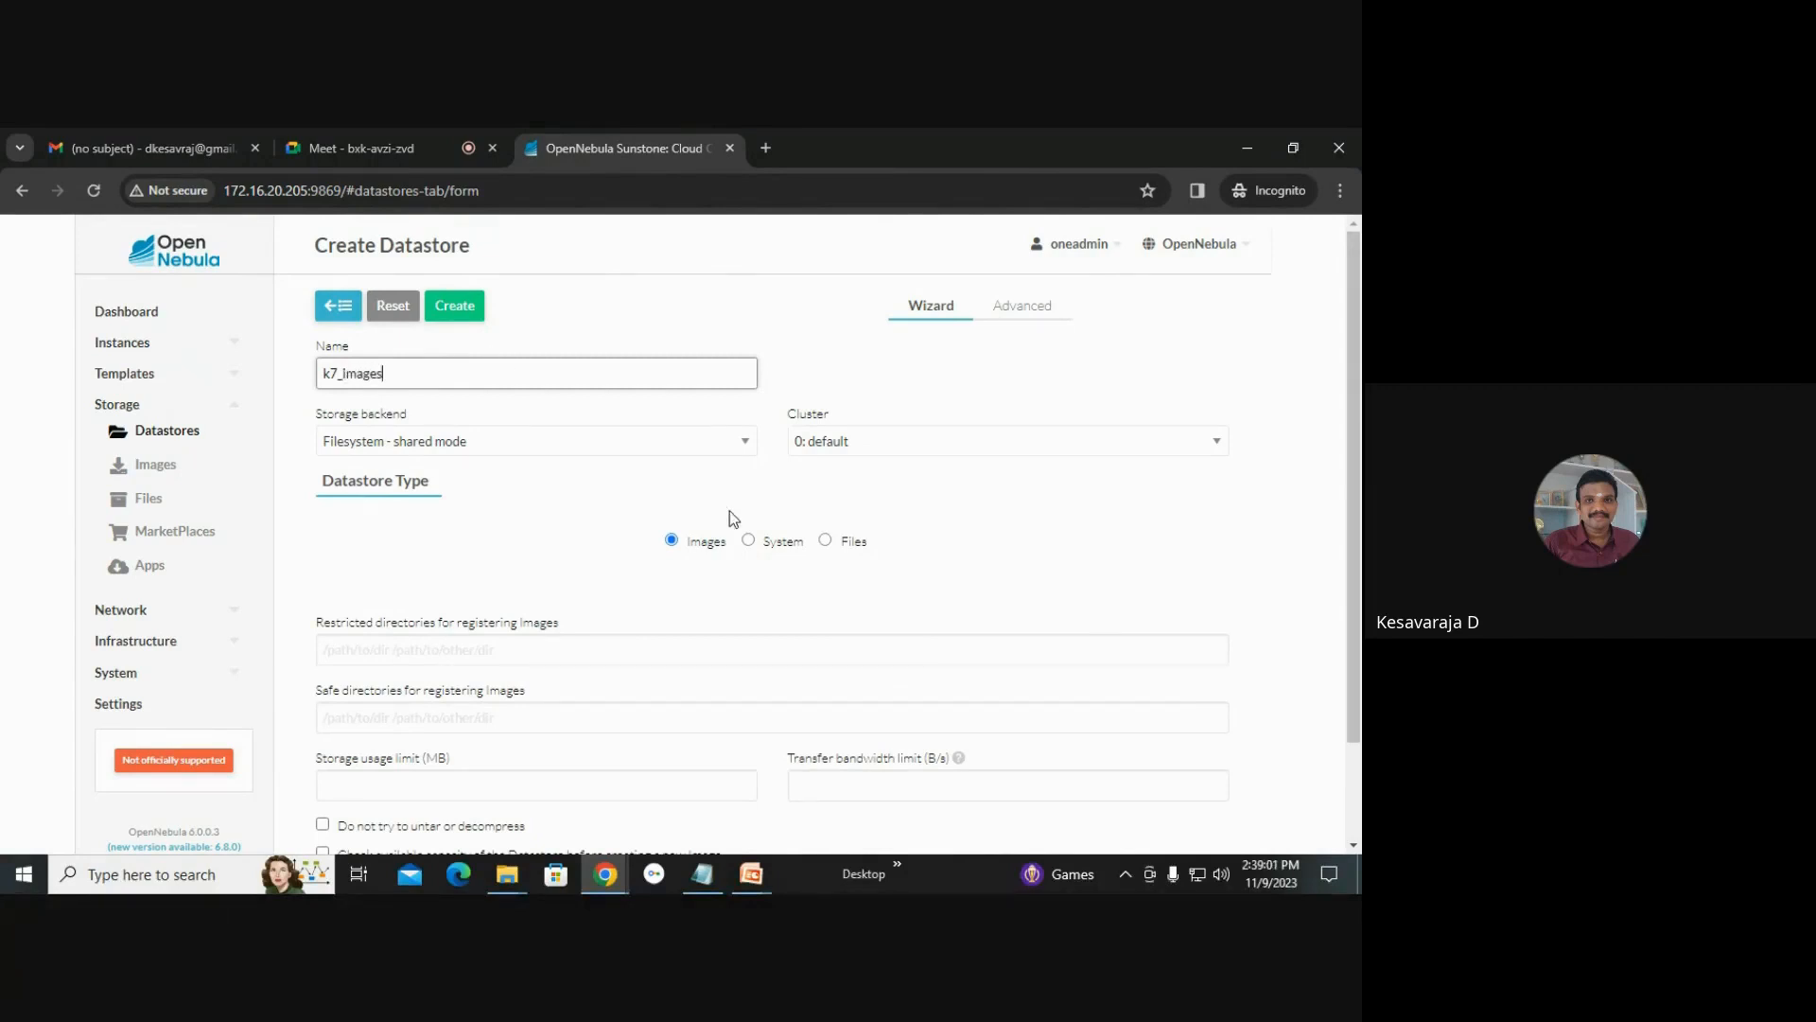
click(470, 302)
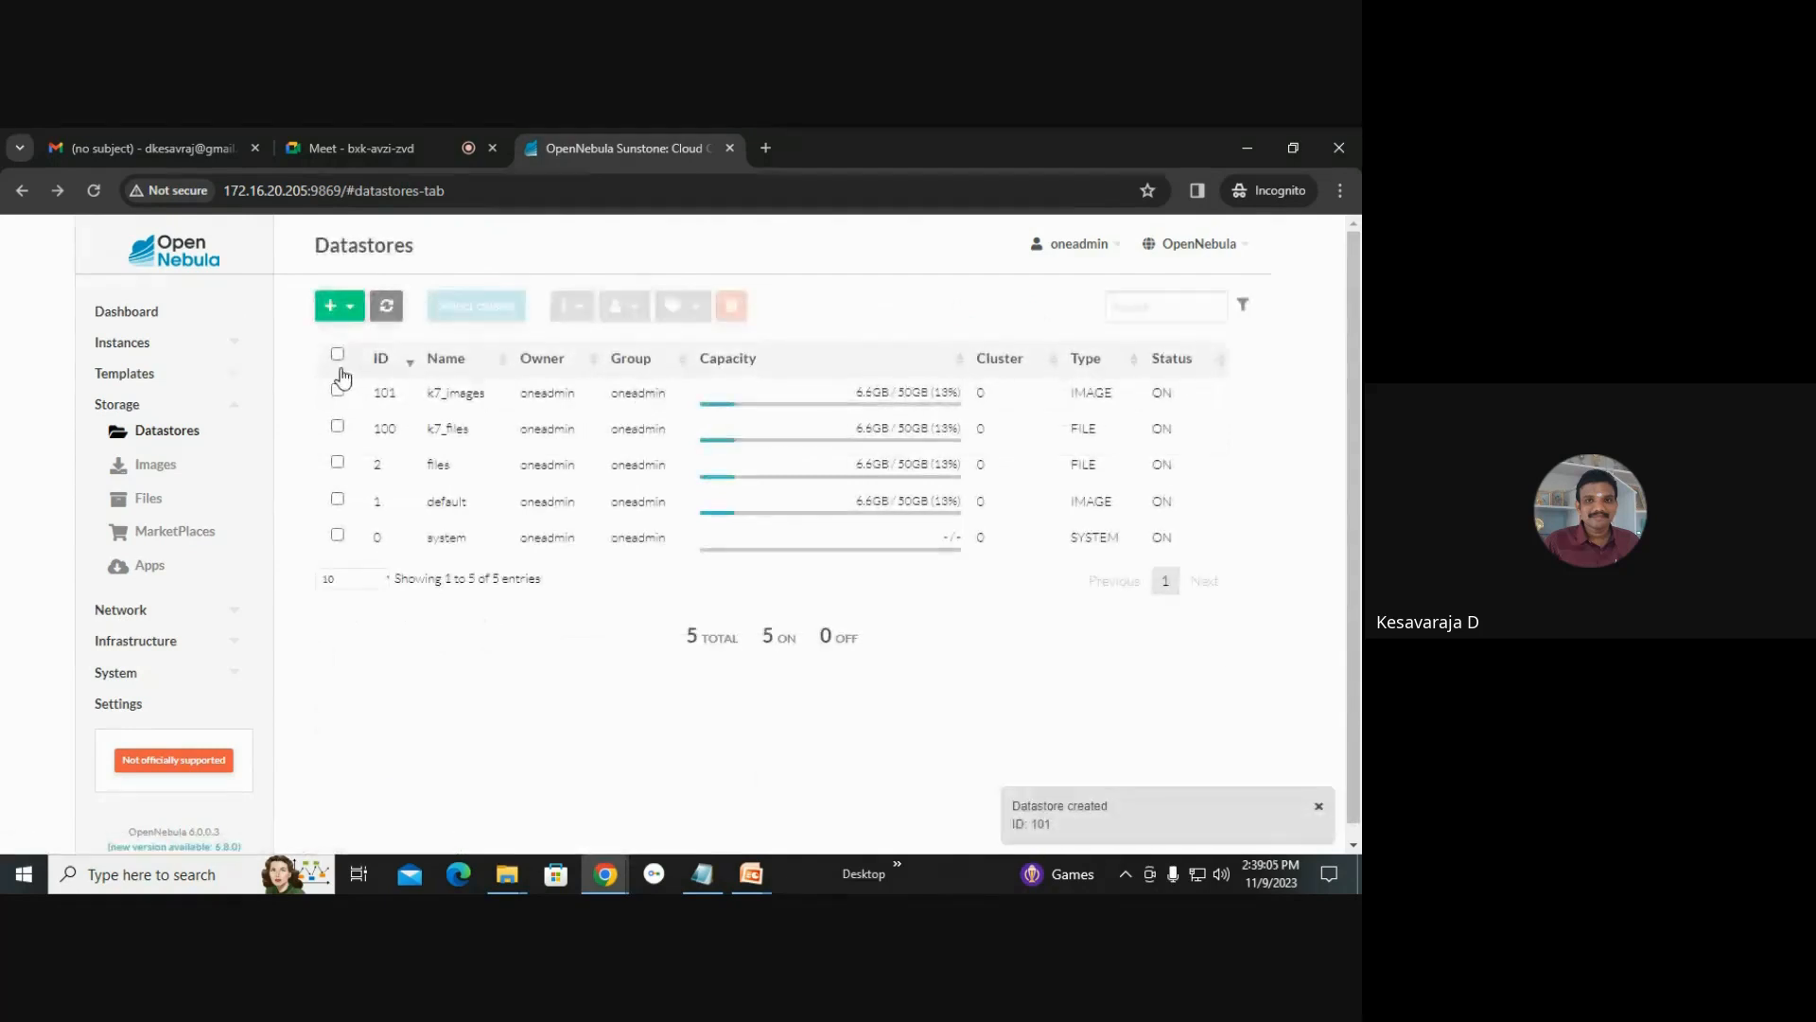
Create a datastore named k7_system with the System datastore type.
click(336, 307)
click(358, 352)
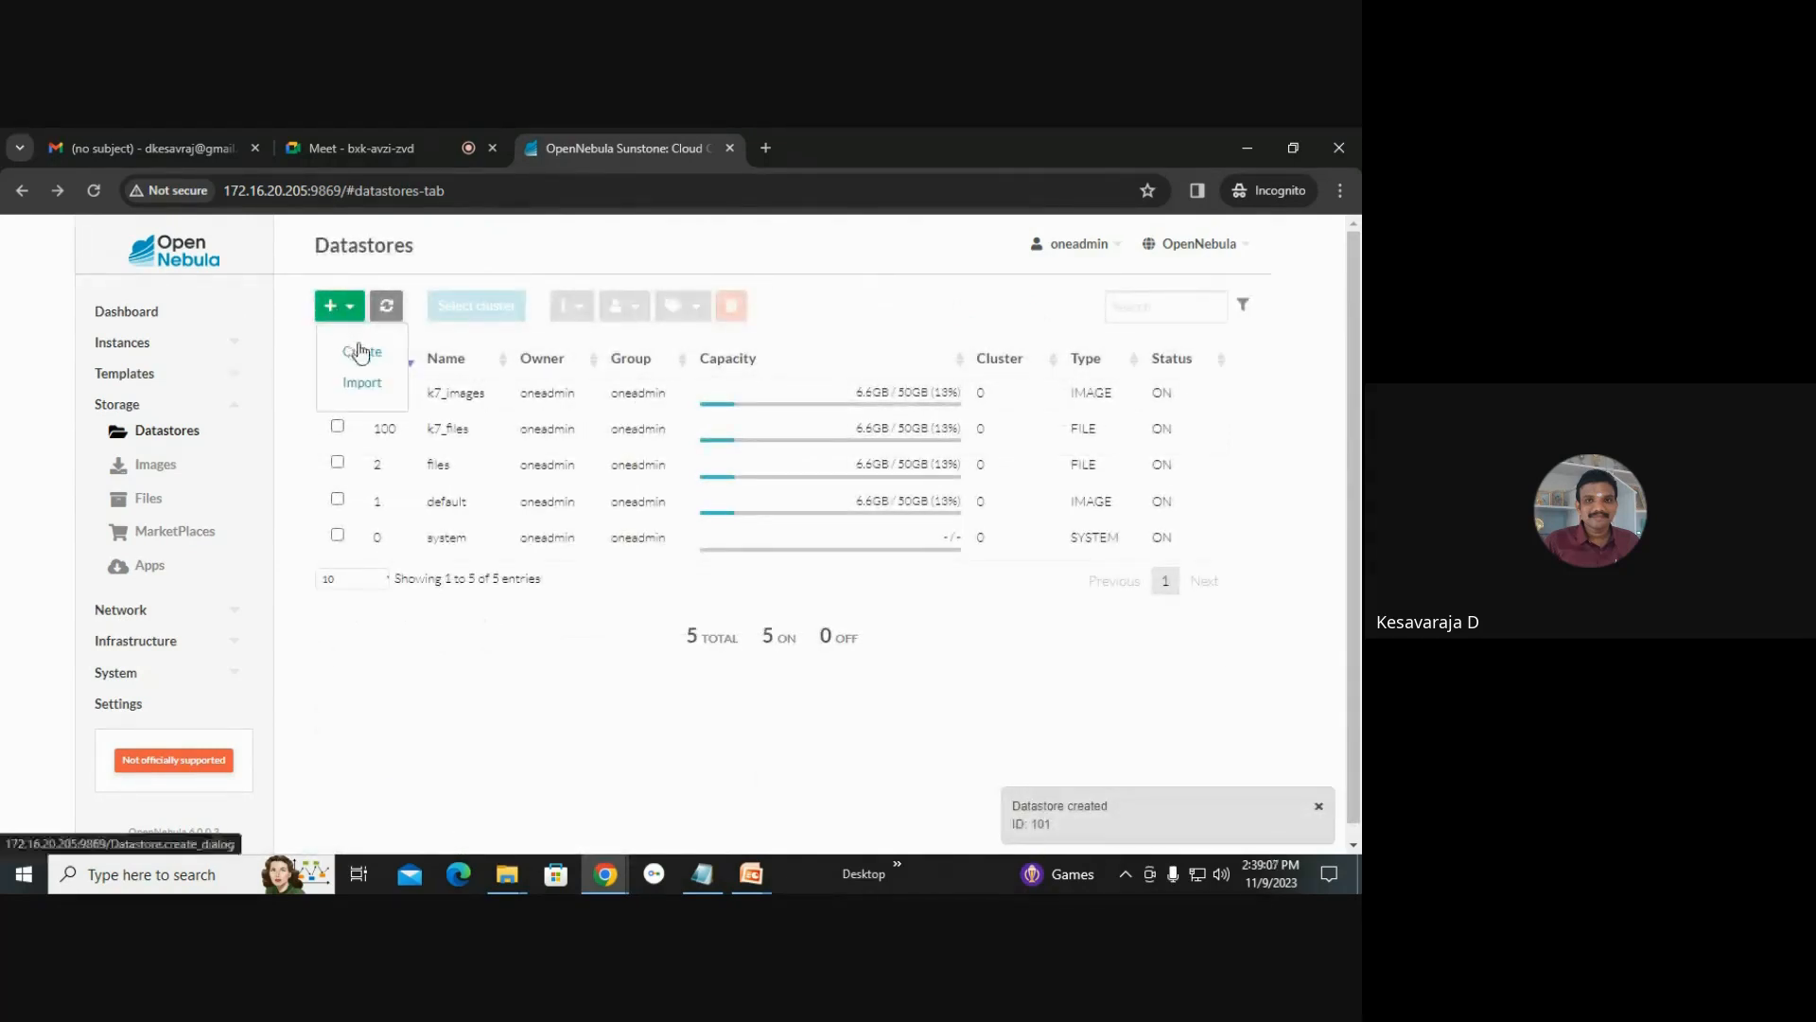
text(k7_)
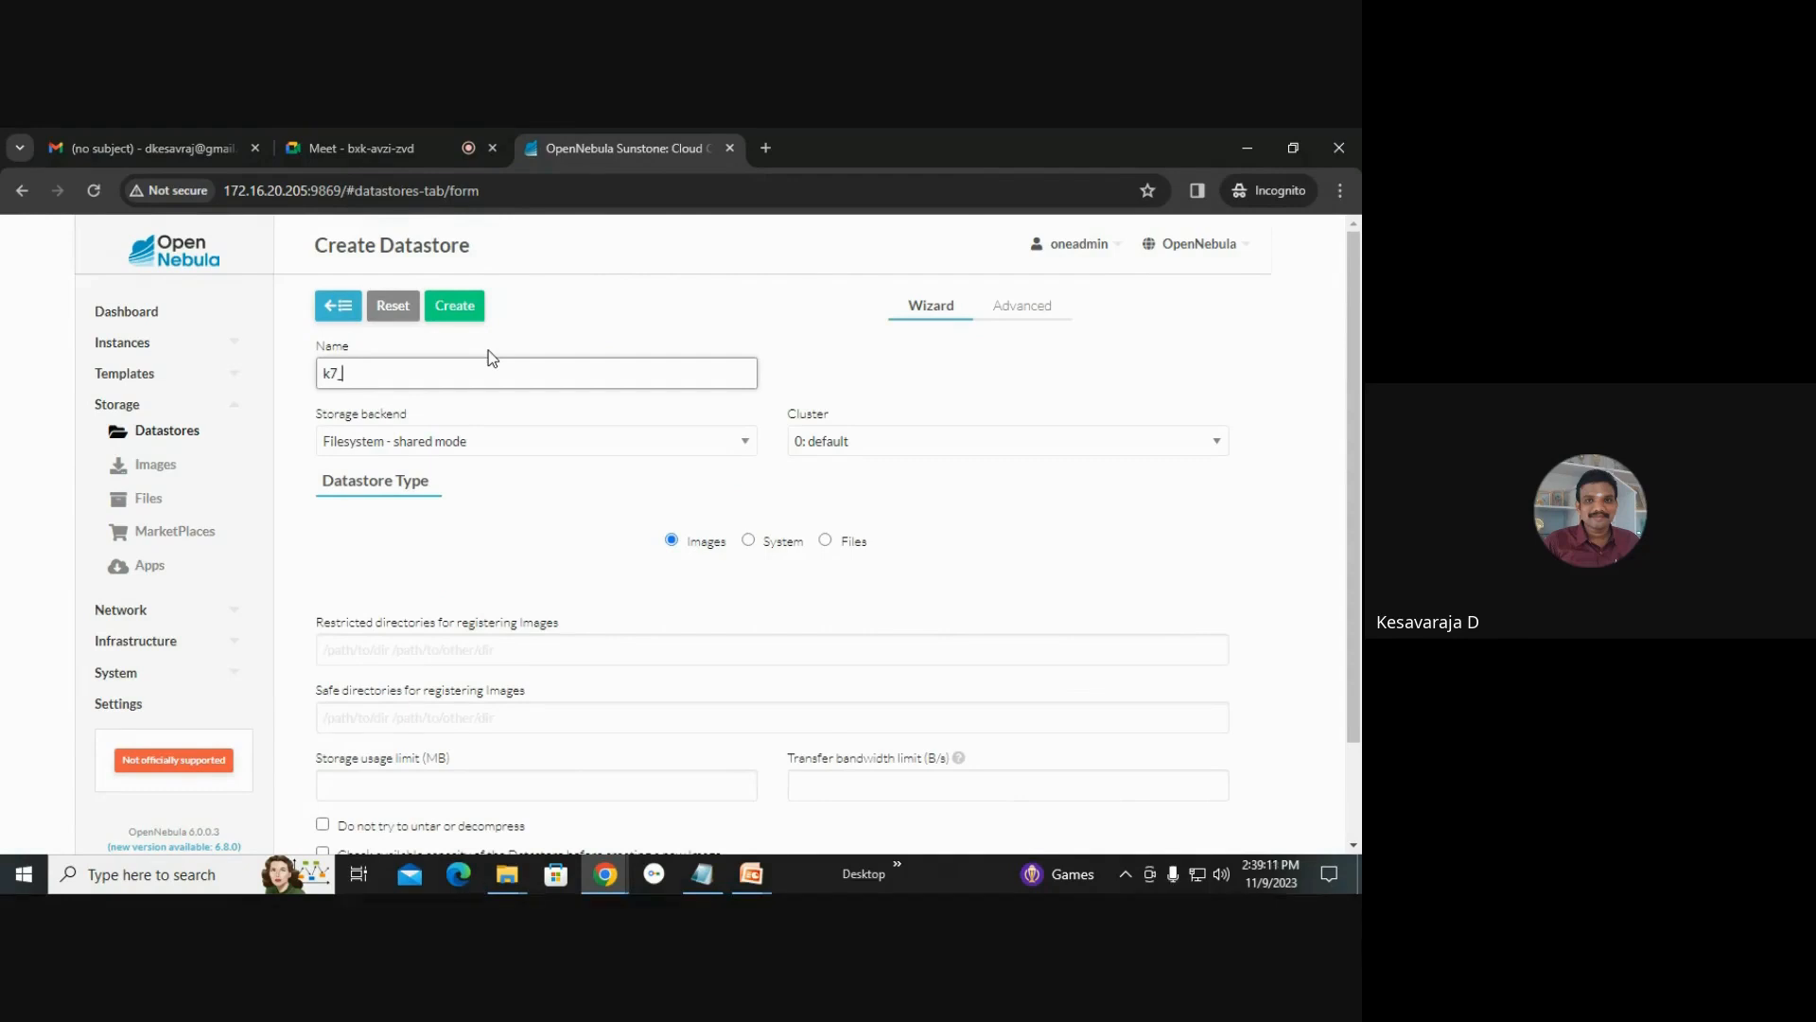
text(system)
click(748, 539)
click(454, 304)
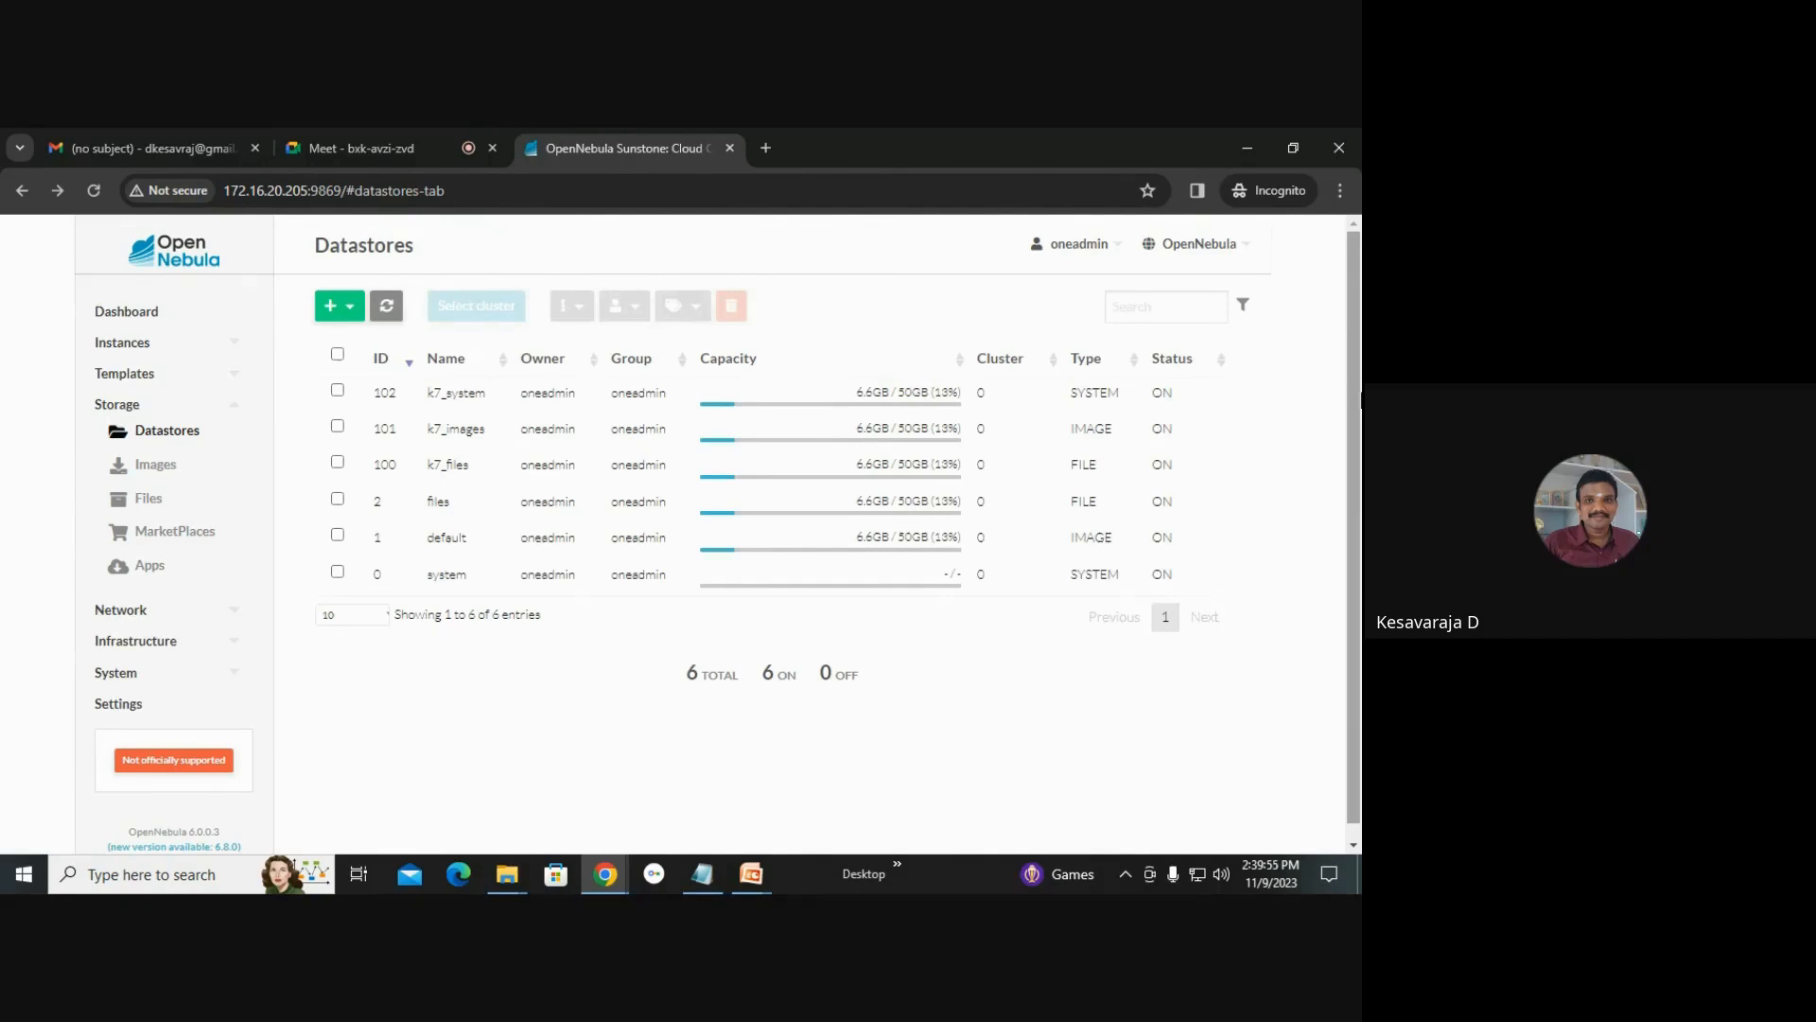
Open the Images list, then search the web in a new browser tab for cirros image.
click(165, 470)
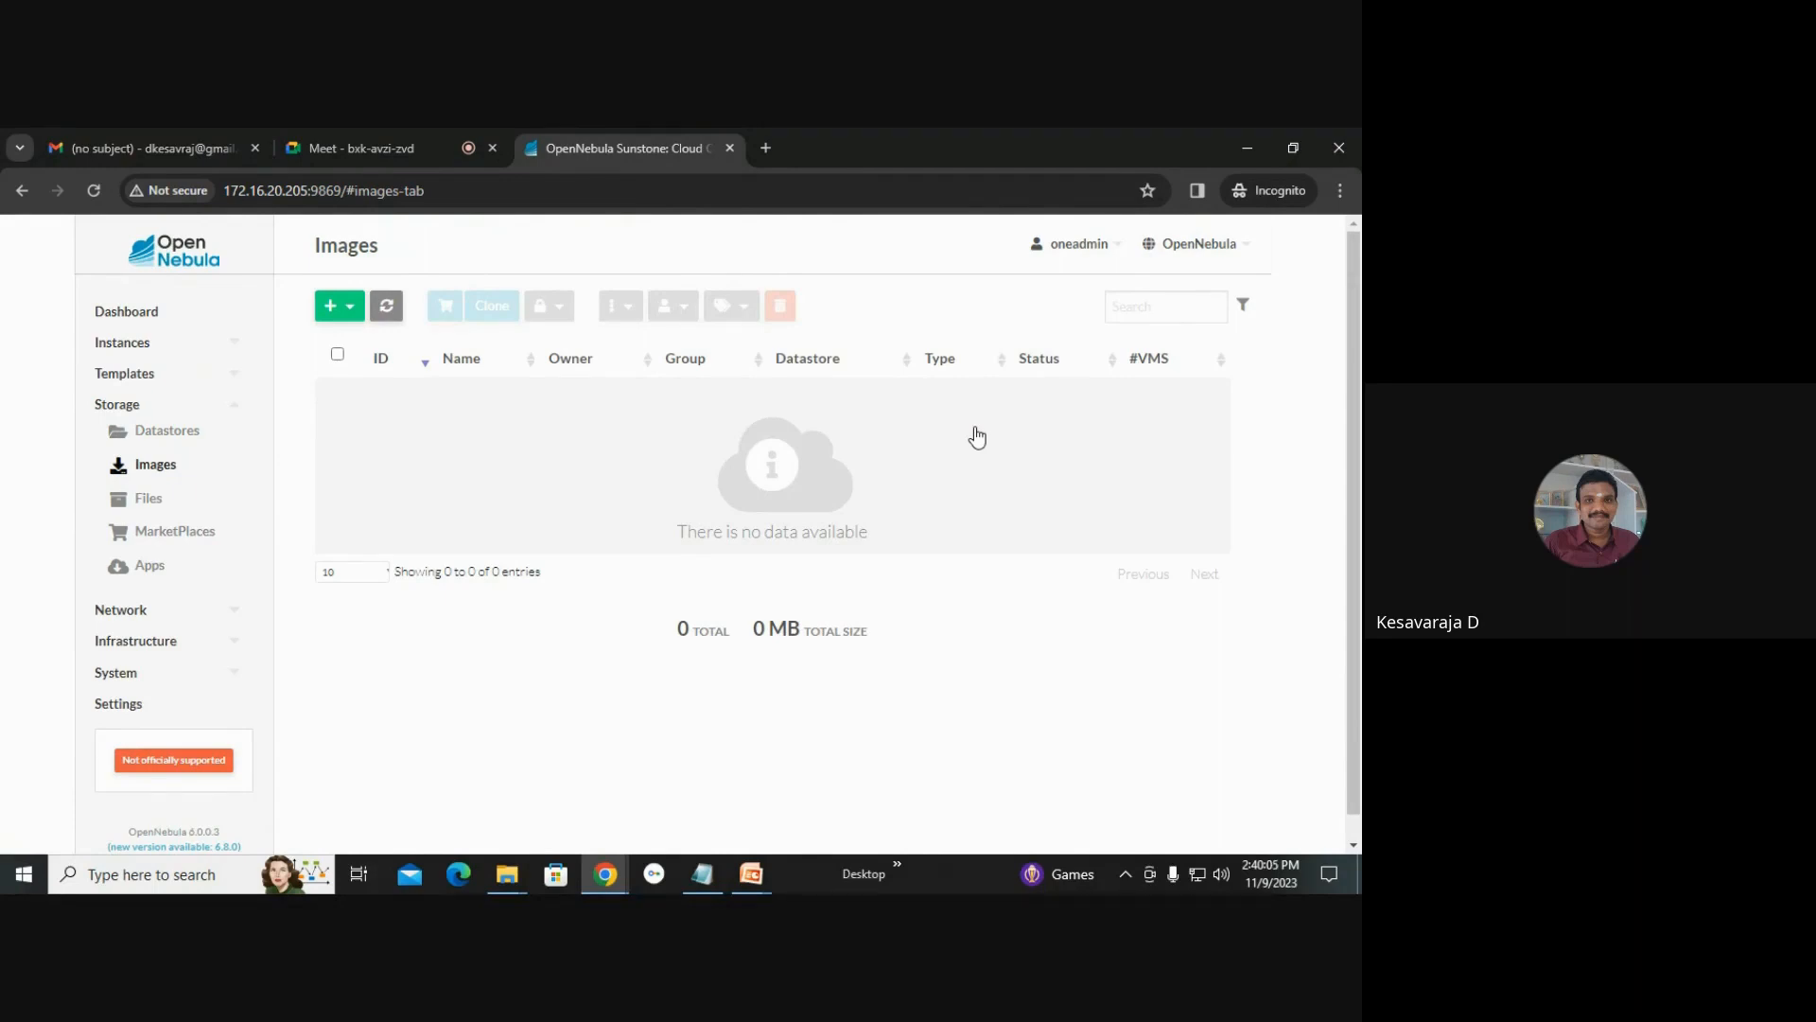
click(766, 146)
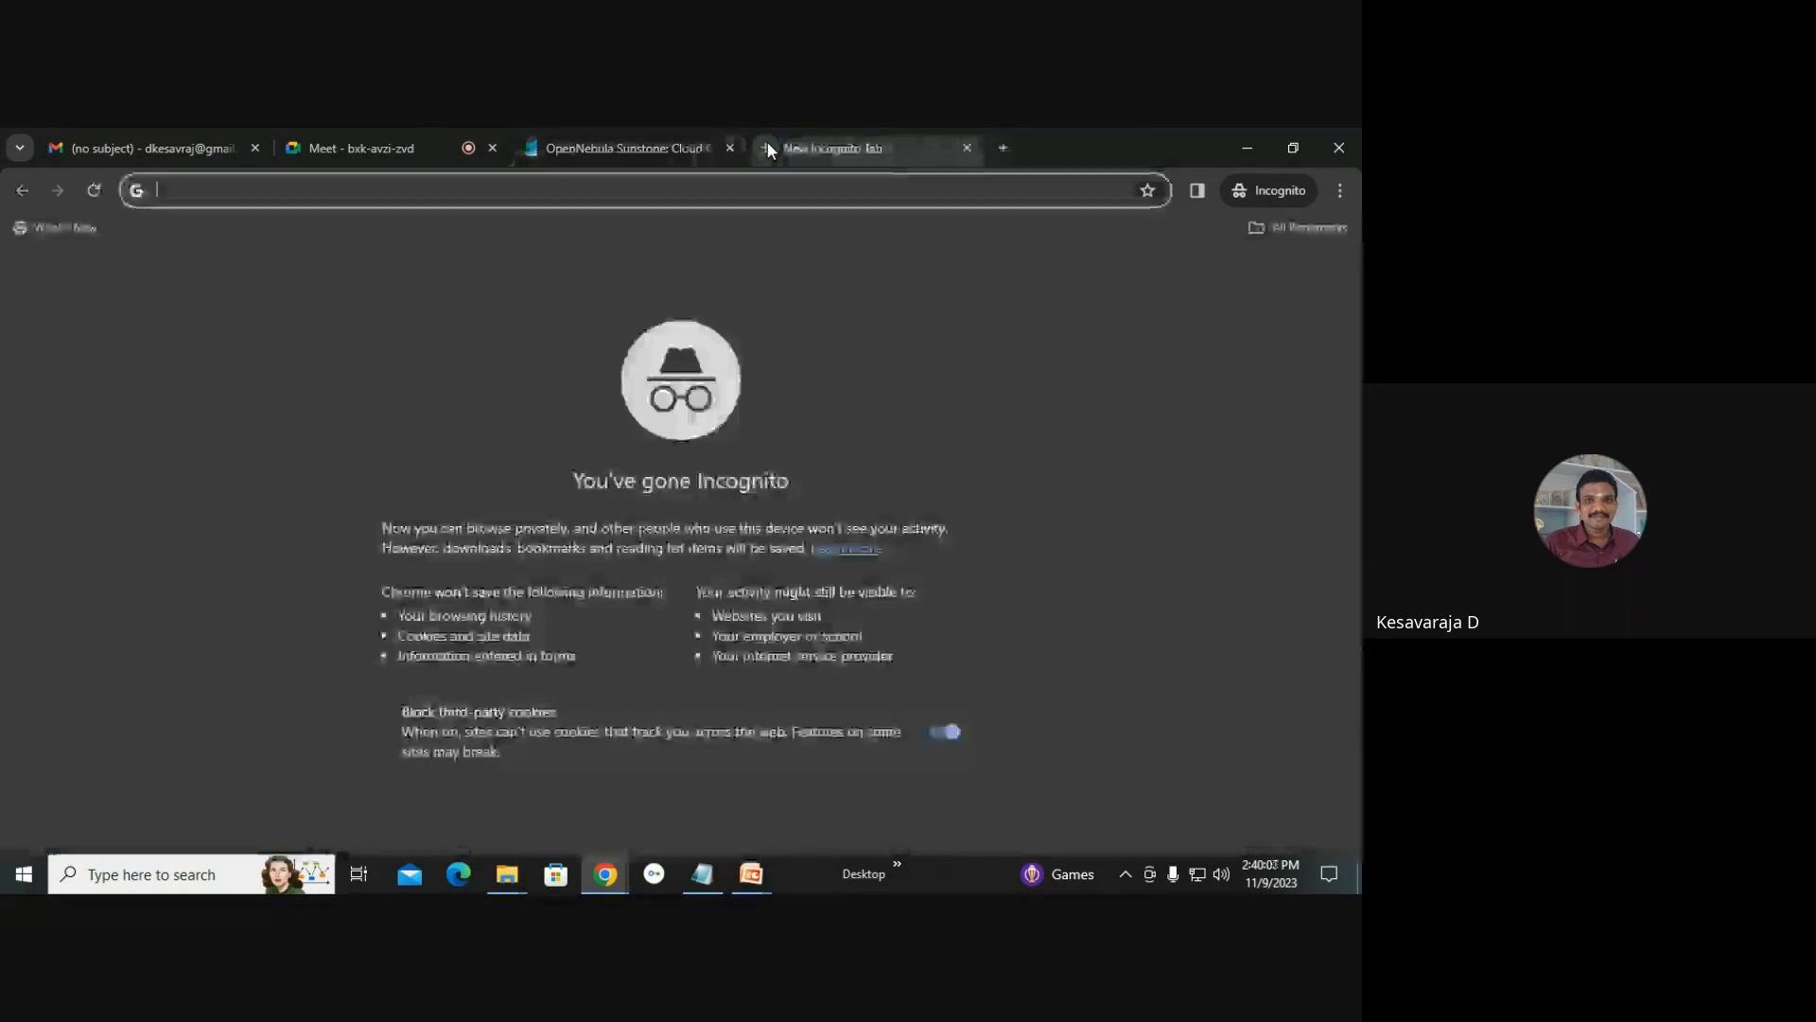
text(goo)
key(Return)
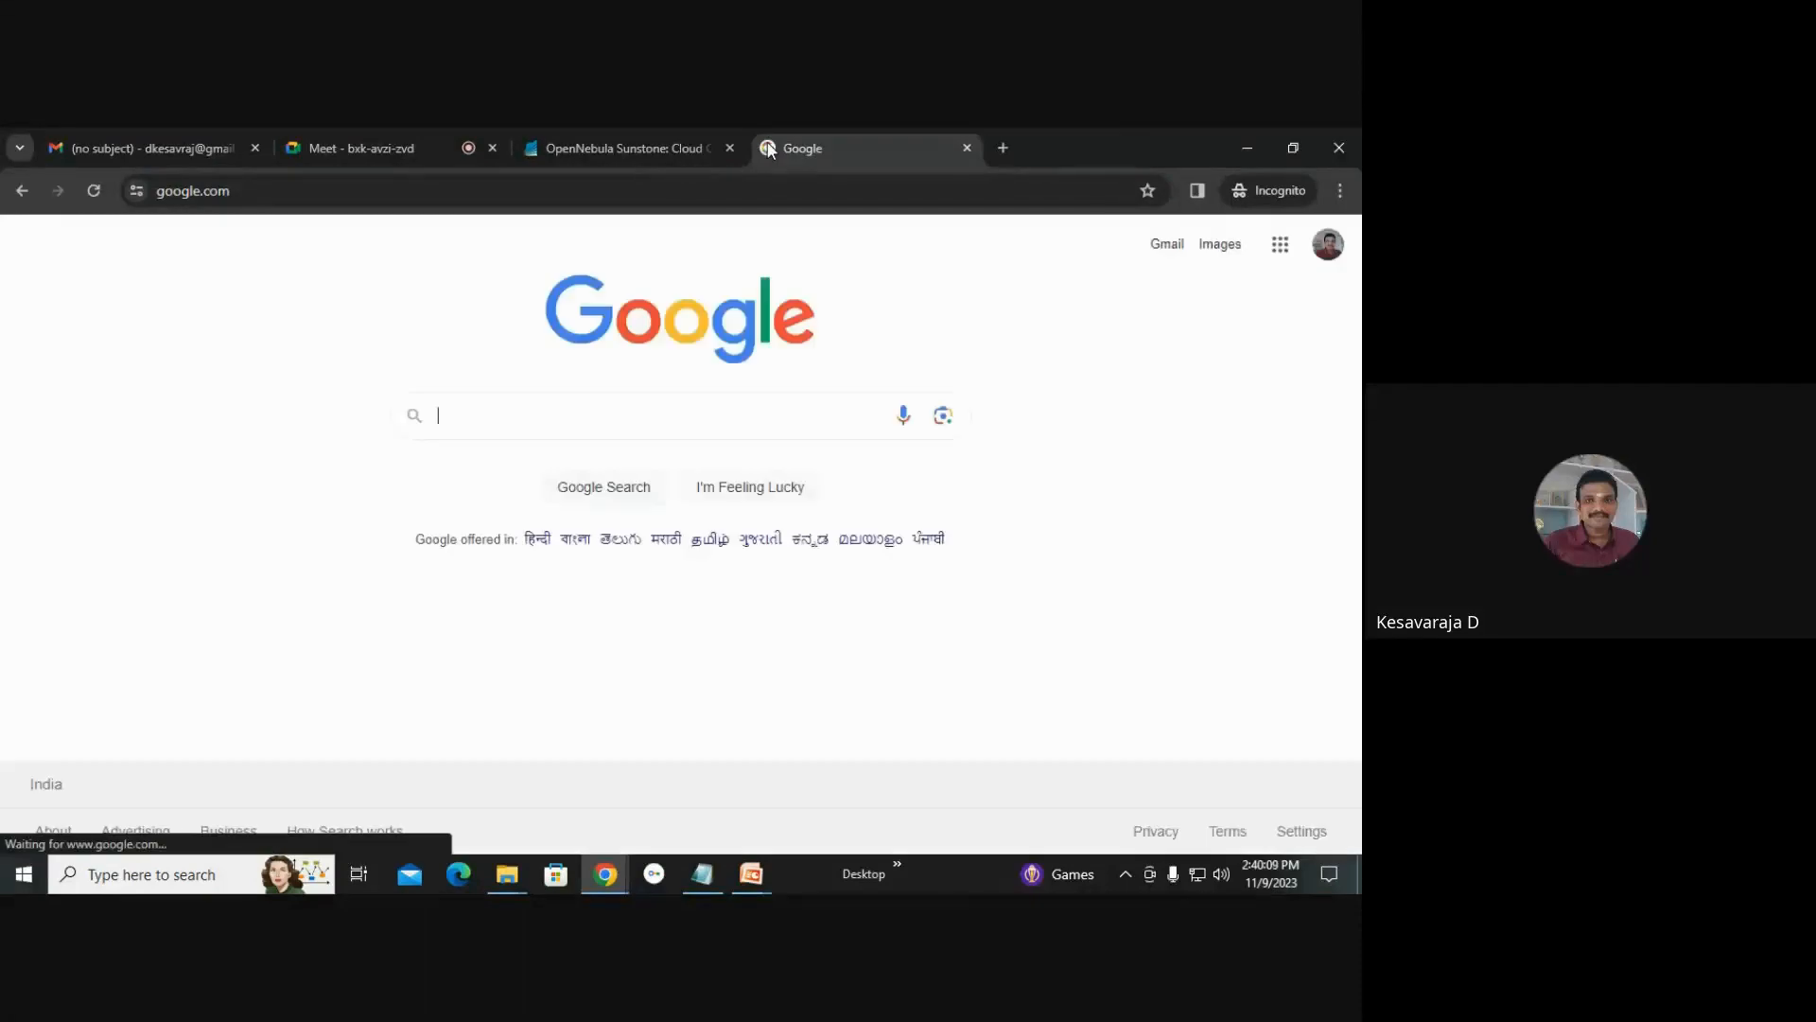
text(cir)
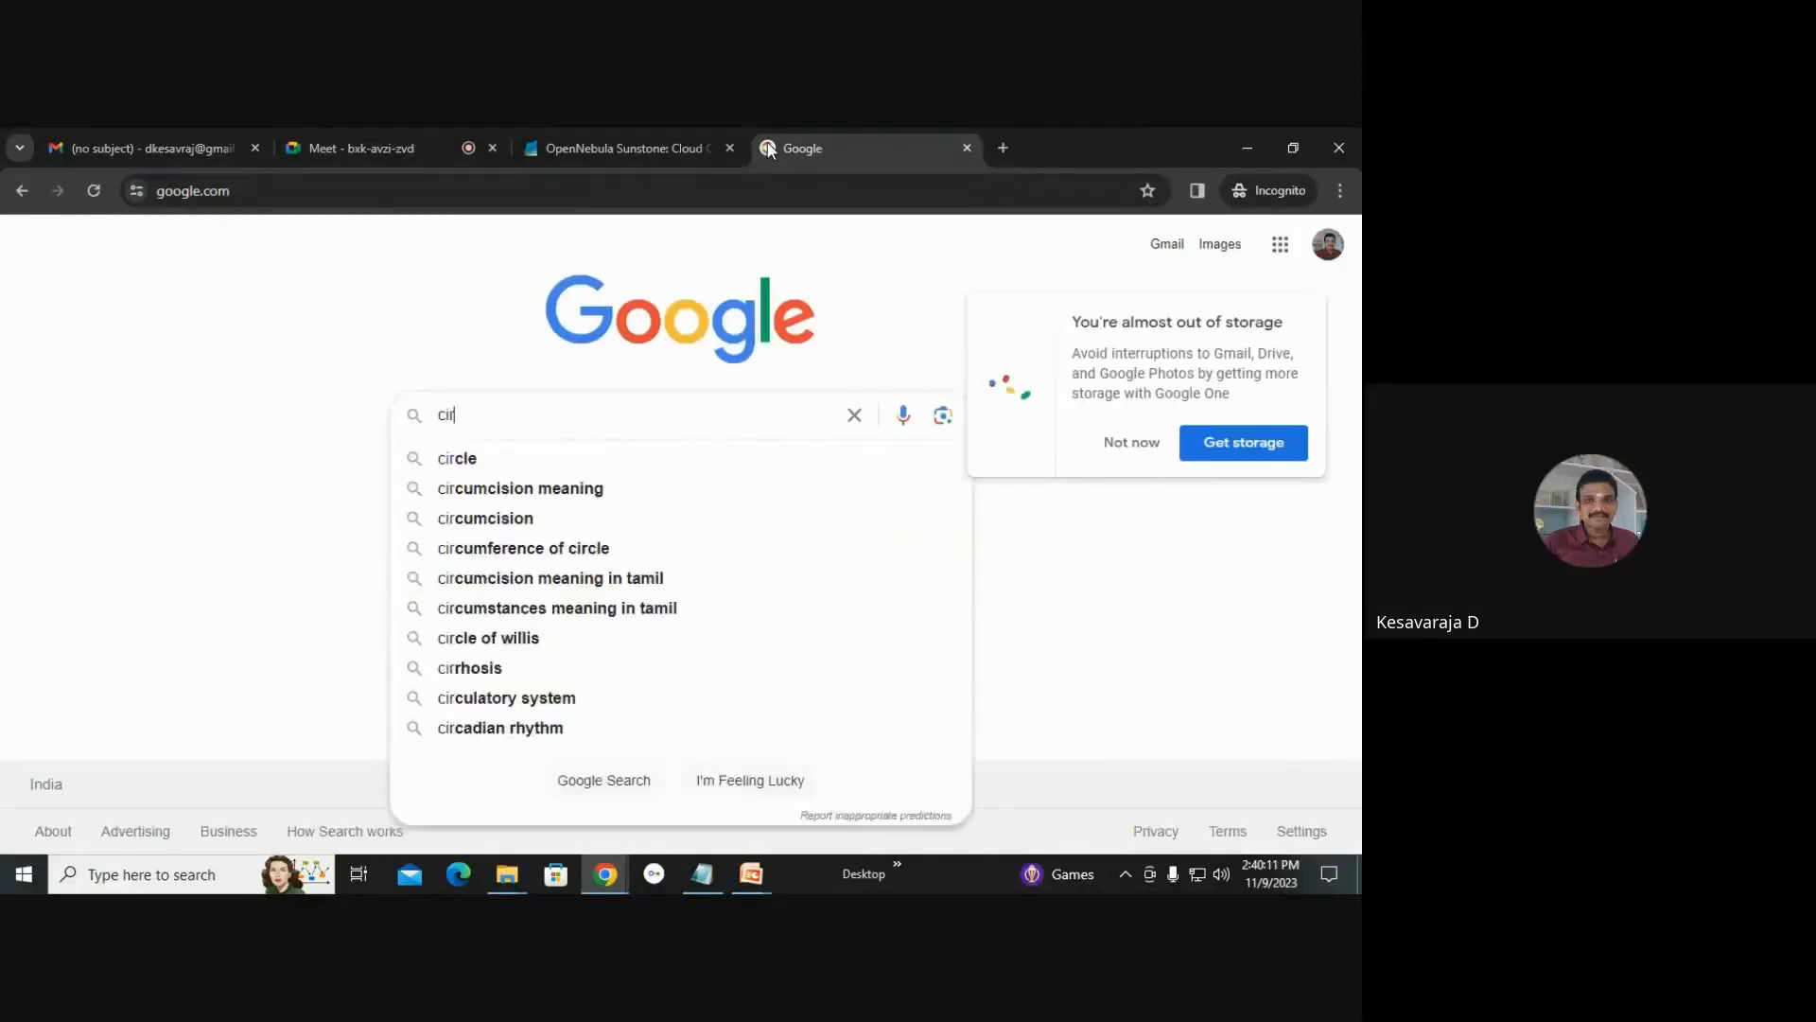
text(ros)
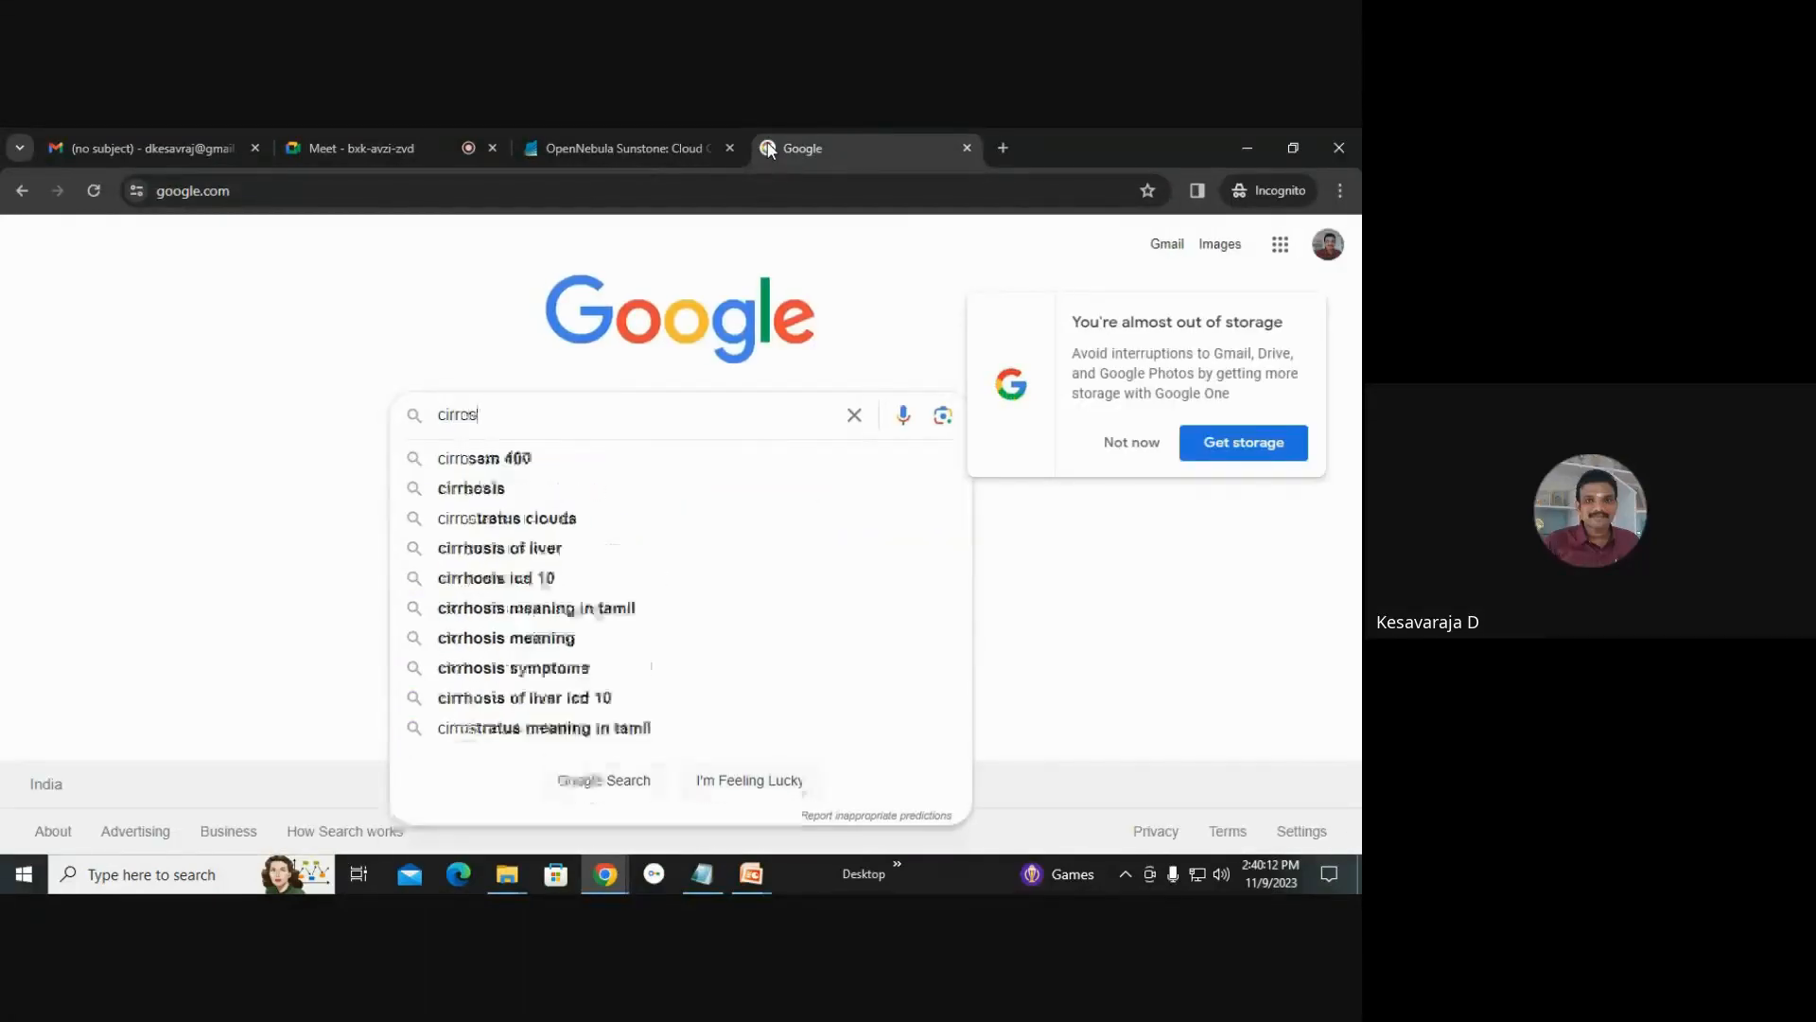
text( image)
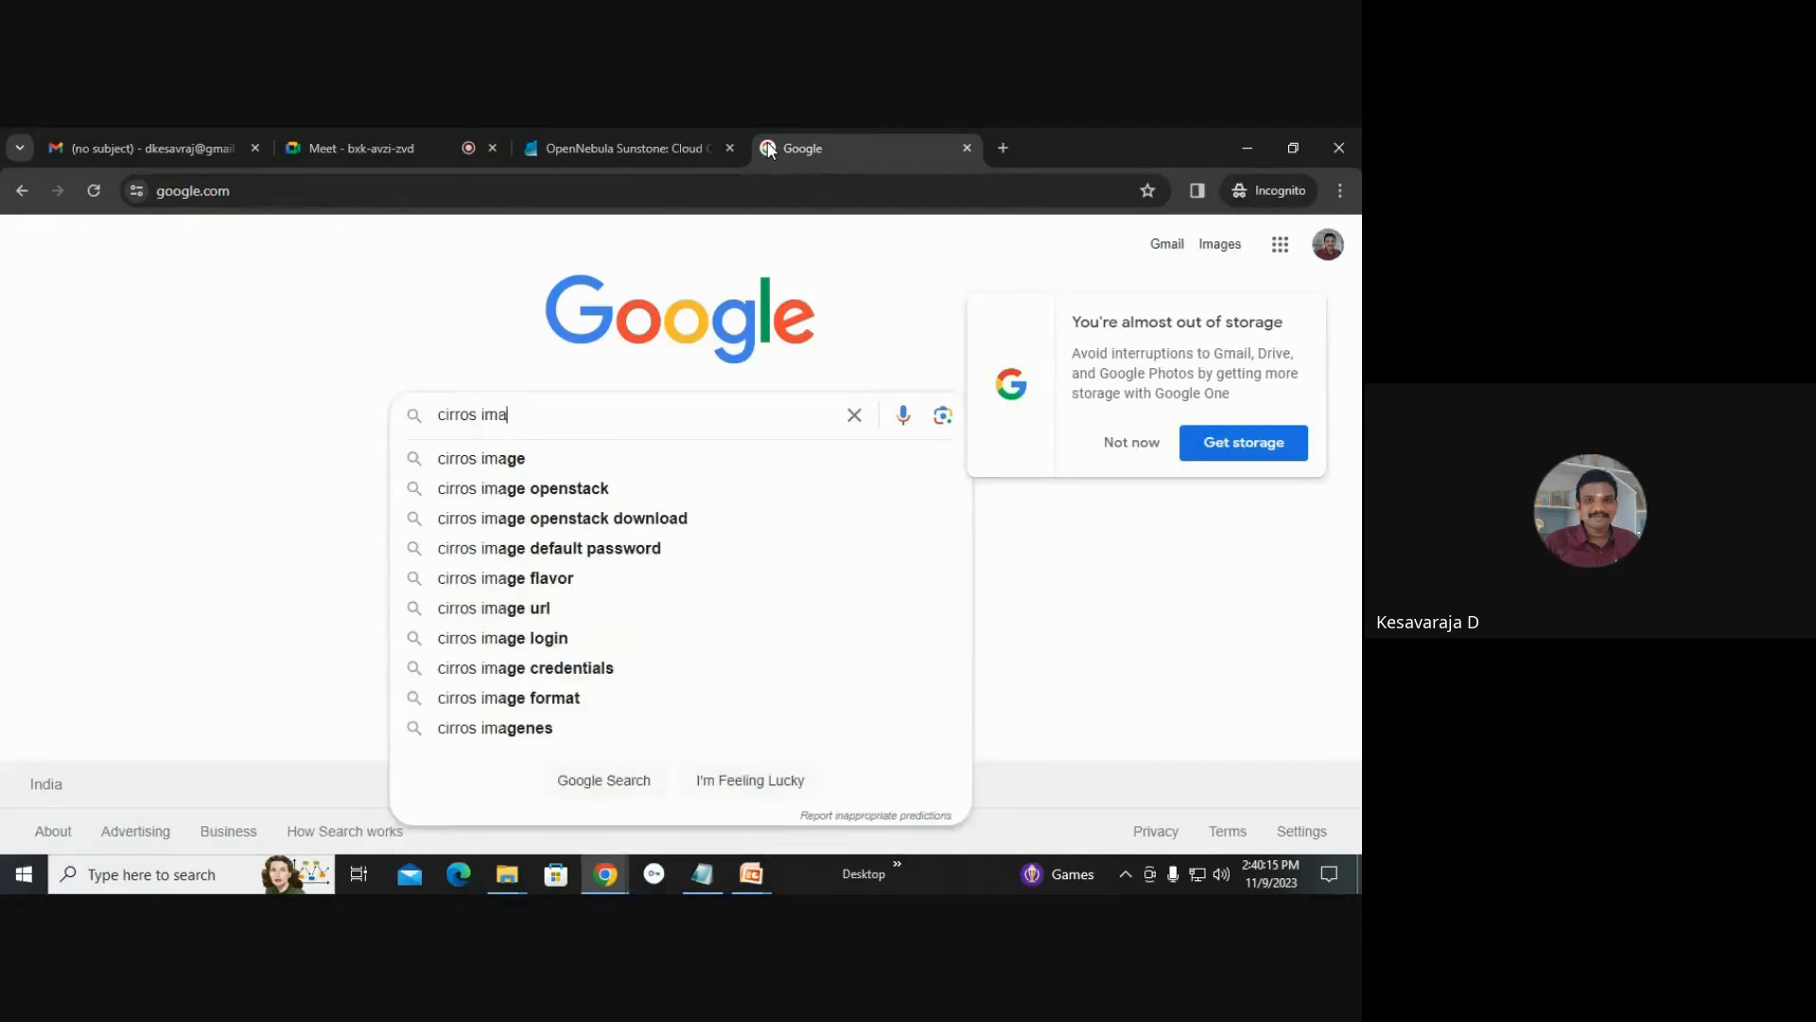
key(Return)
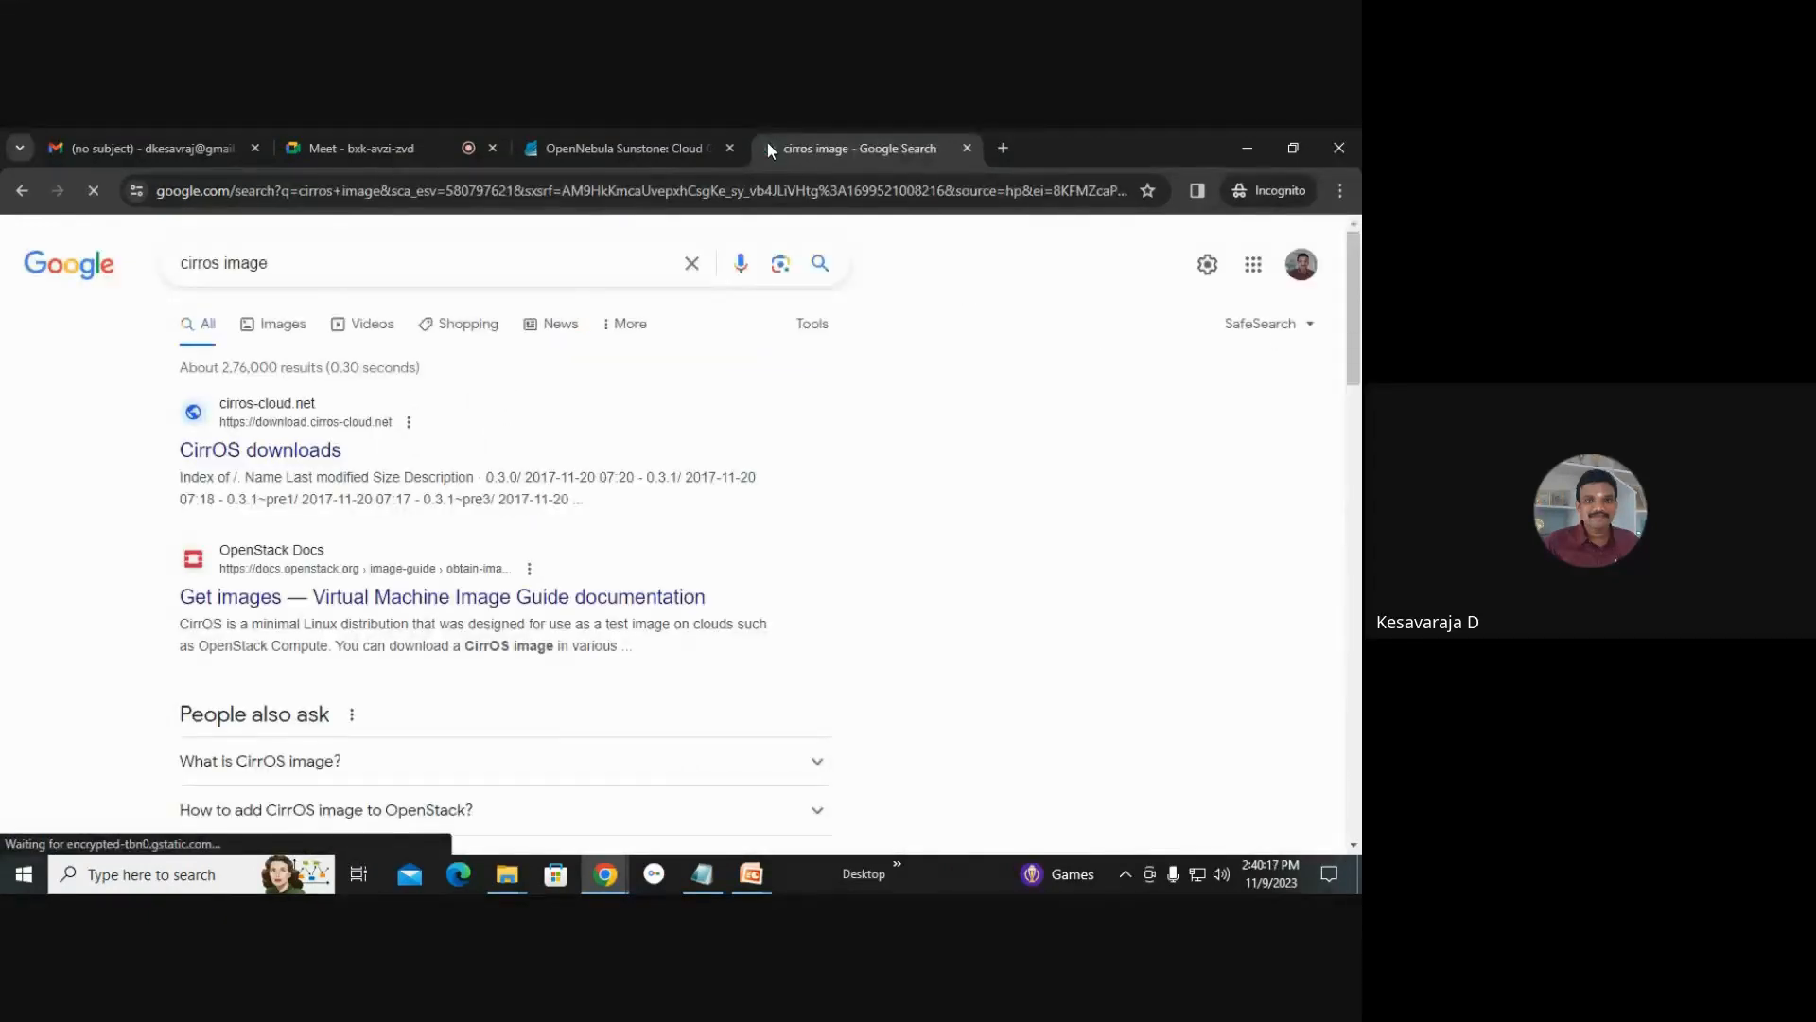
Follow the OpenStack image guide to the CirrOS download page and open the 0.6.1 release folder.
click(352, 601)
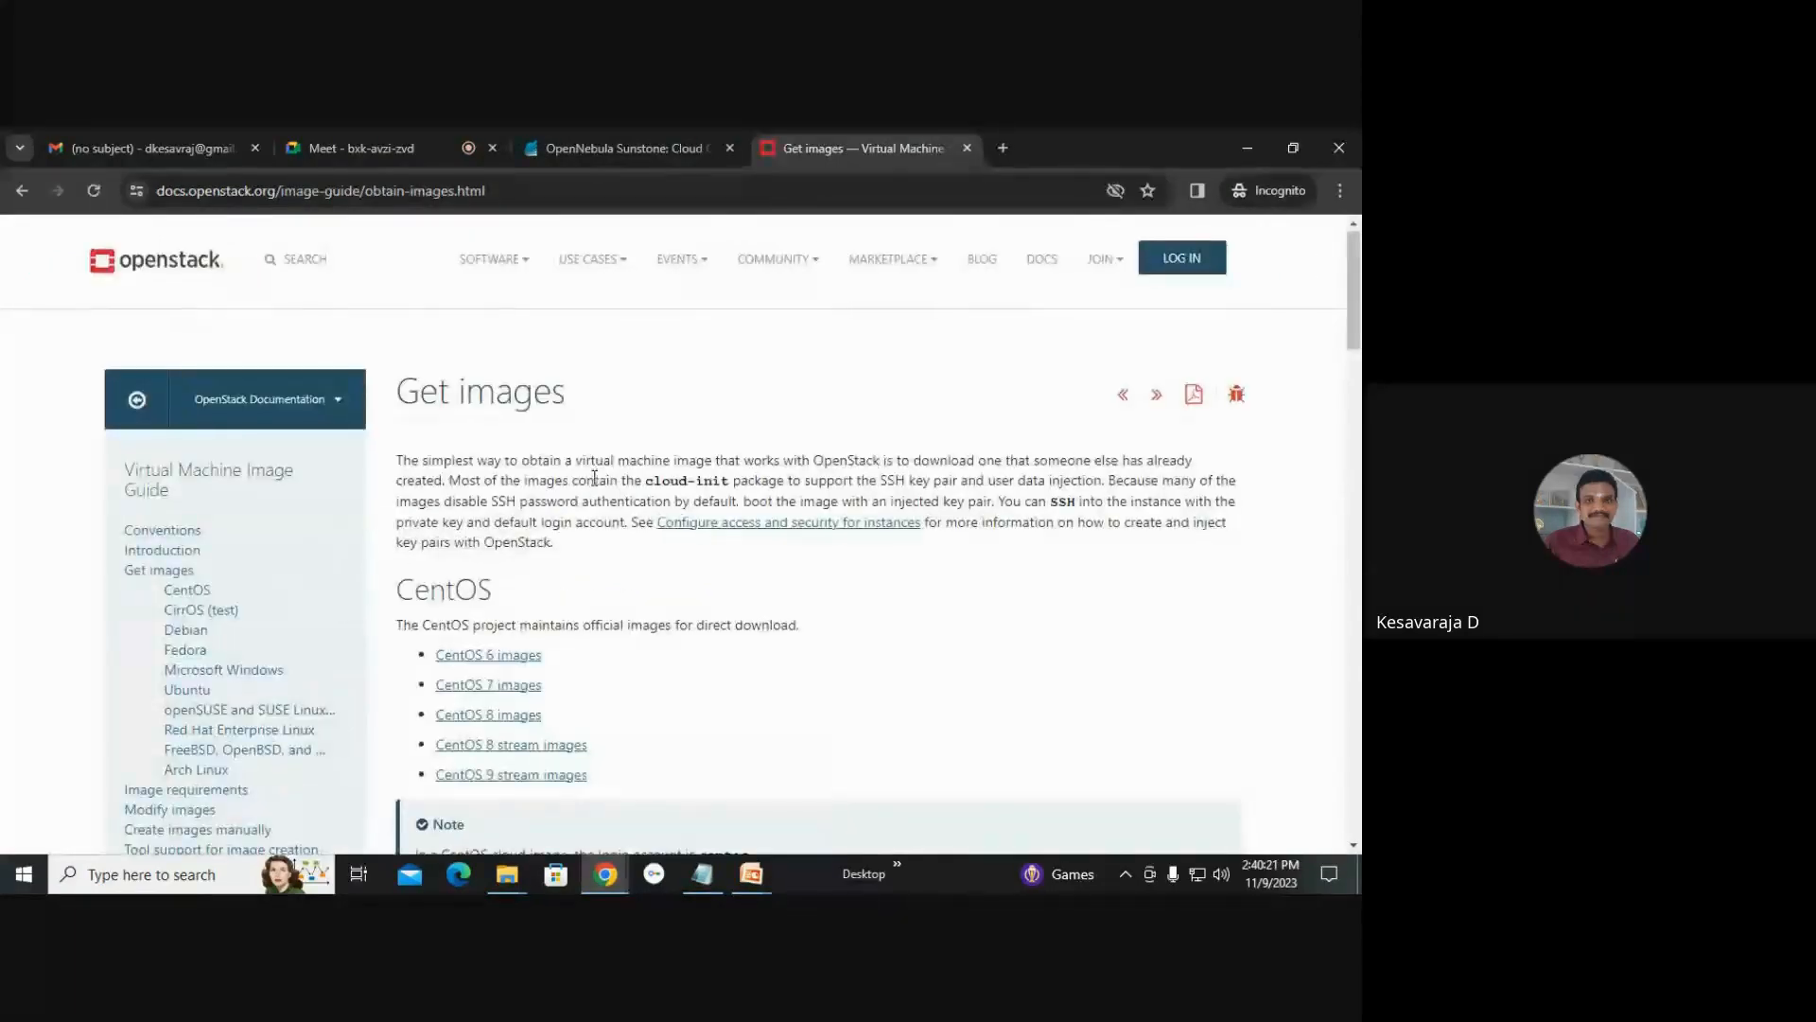
scroll(480, 558, down, 4)
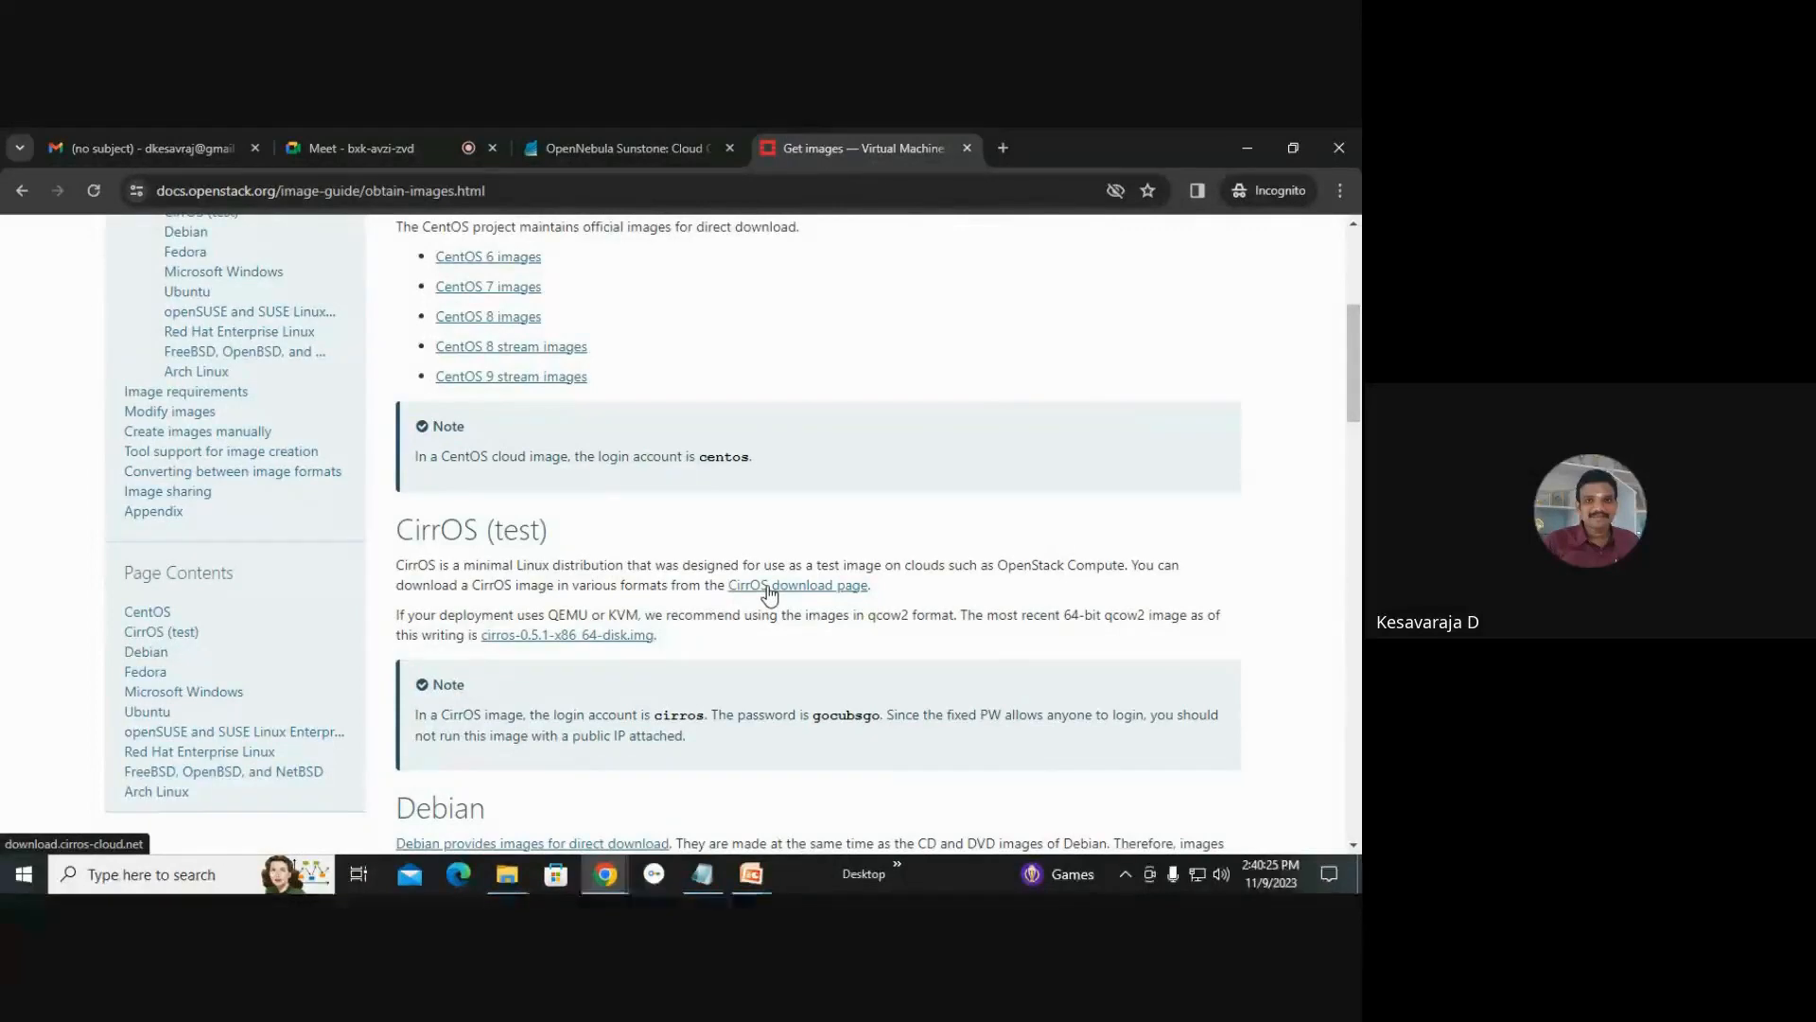
click(768, 589)
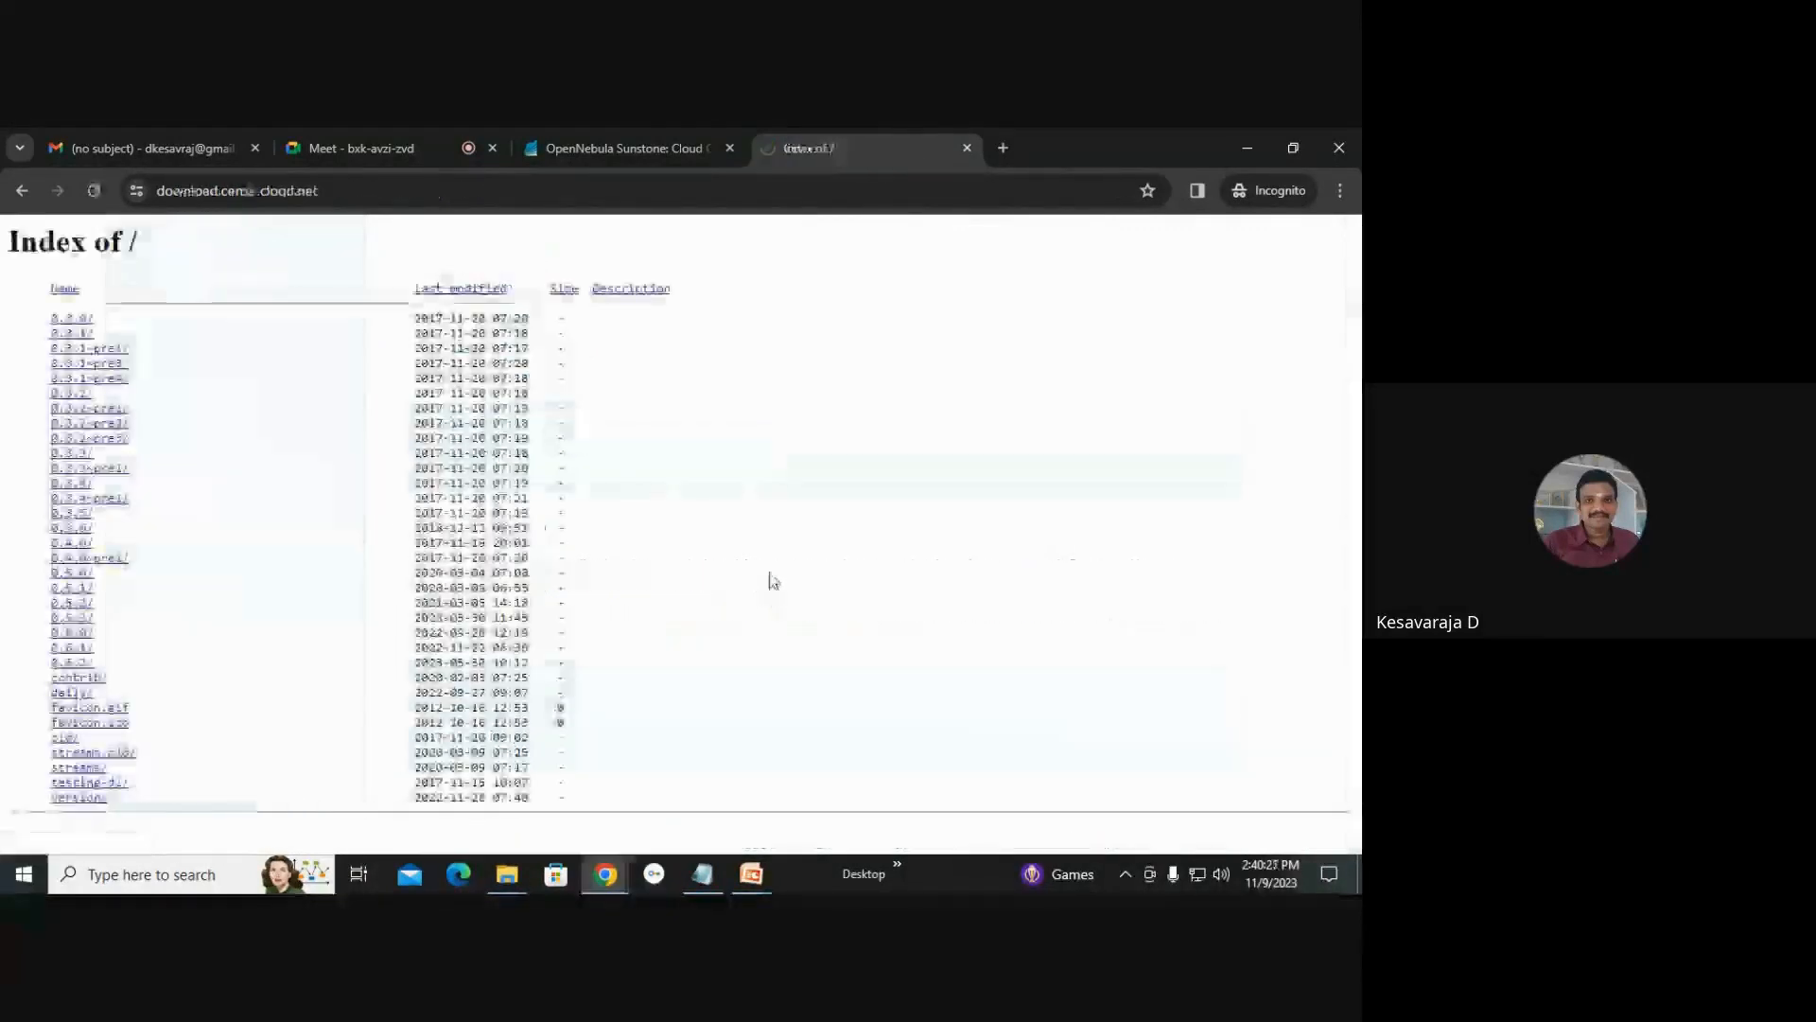
click(73, 648)
scroll(683, 615, down, 1)
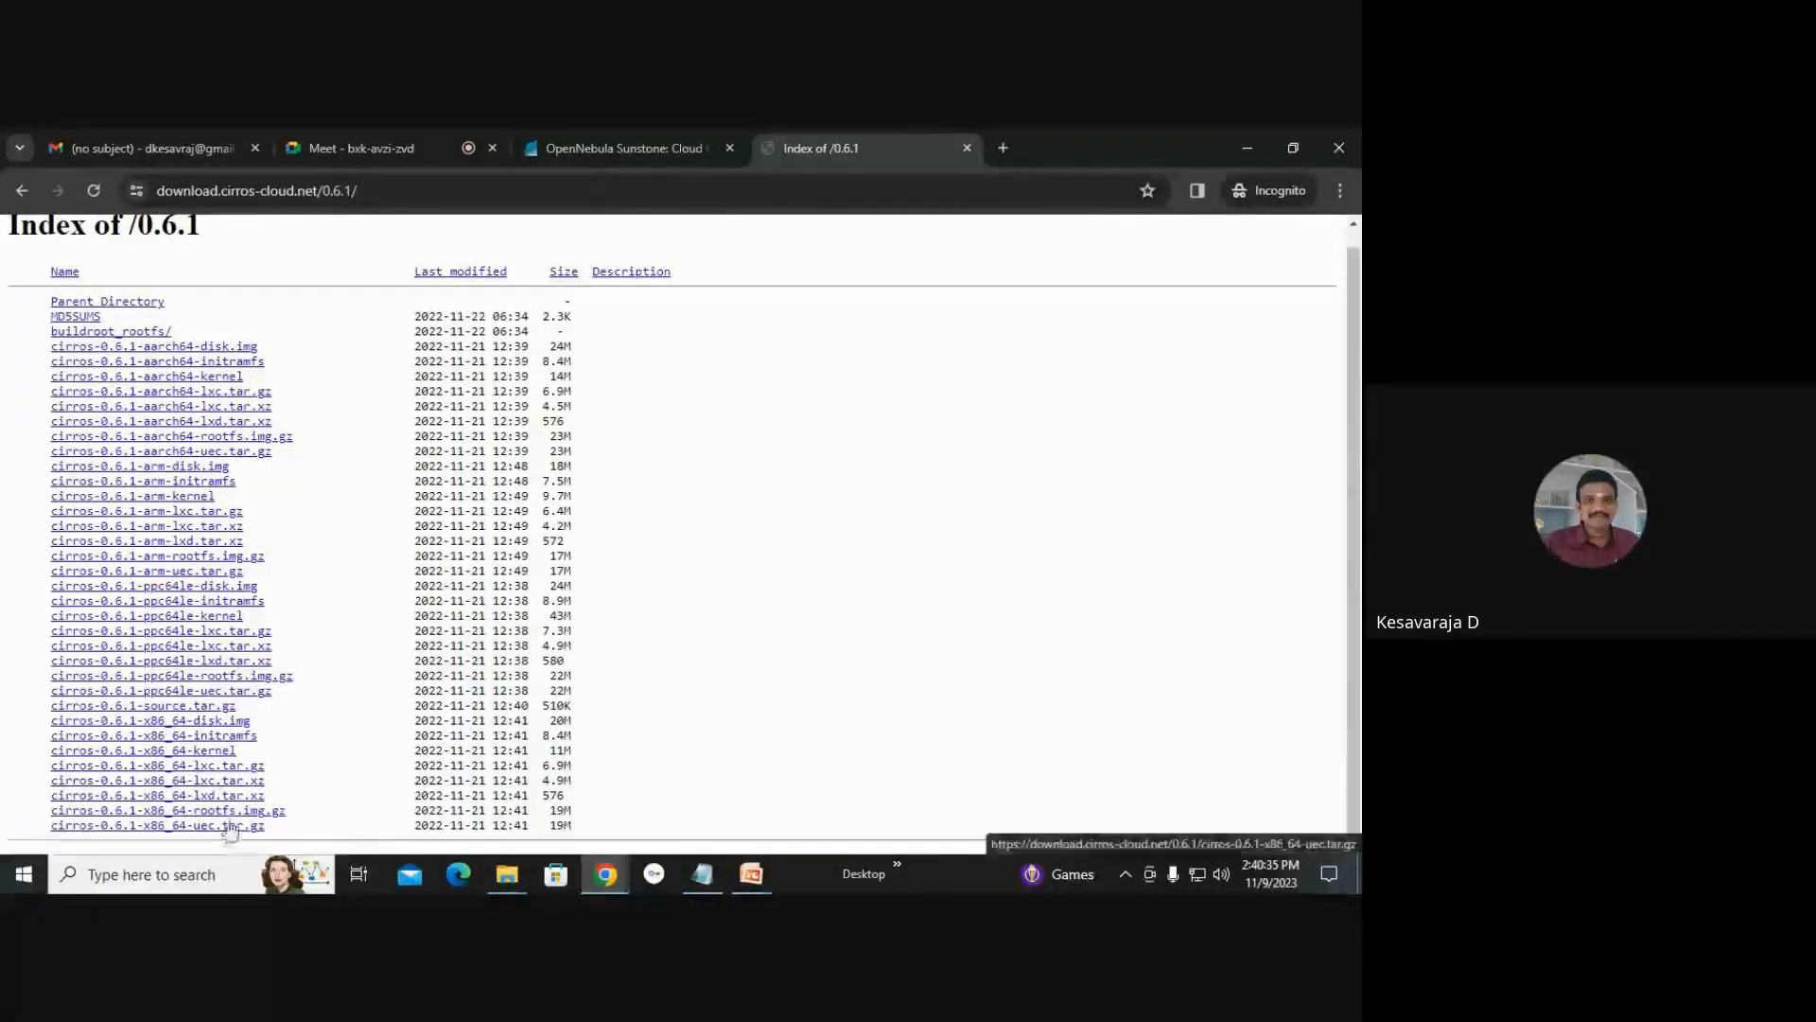
Download cirros-0.6.1-aarch64-disk.img, saving it into a new folder named 1 inside kesava.
click(235, 348)
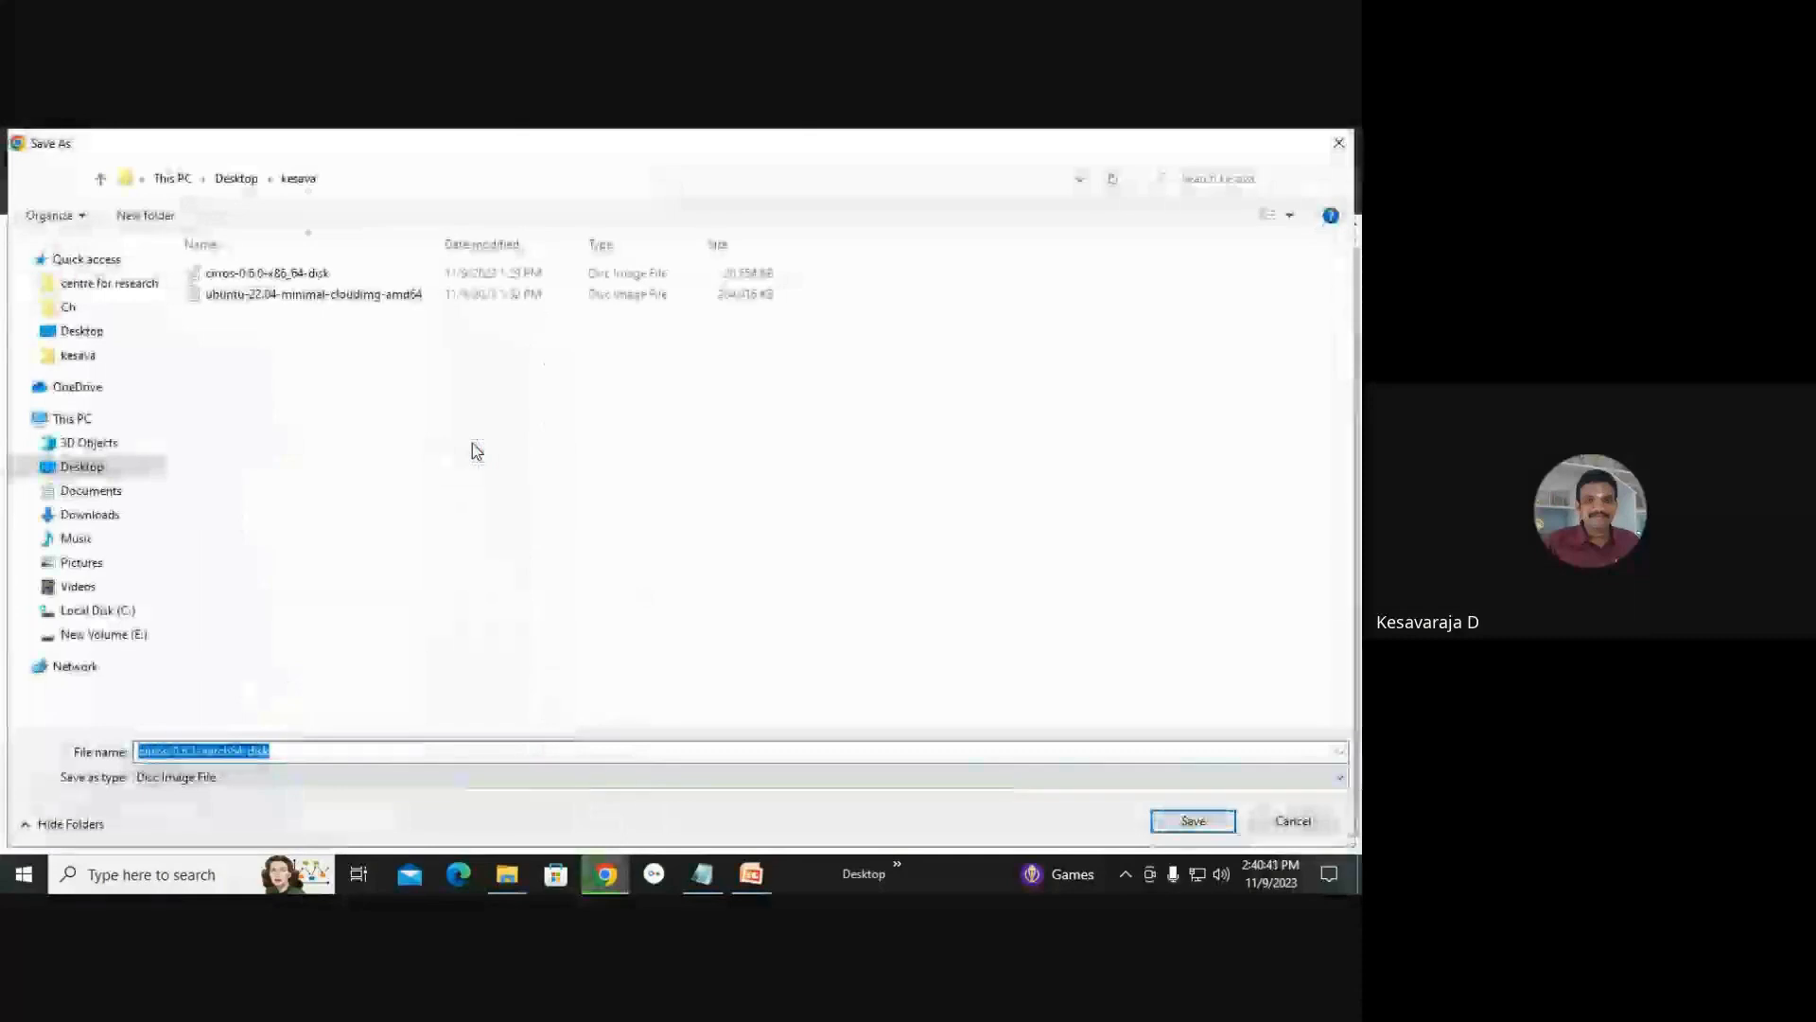
click(159, 217)
text(1)
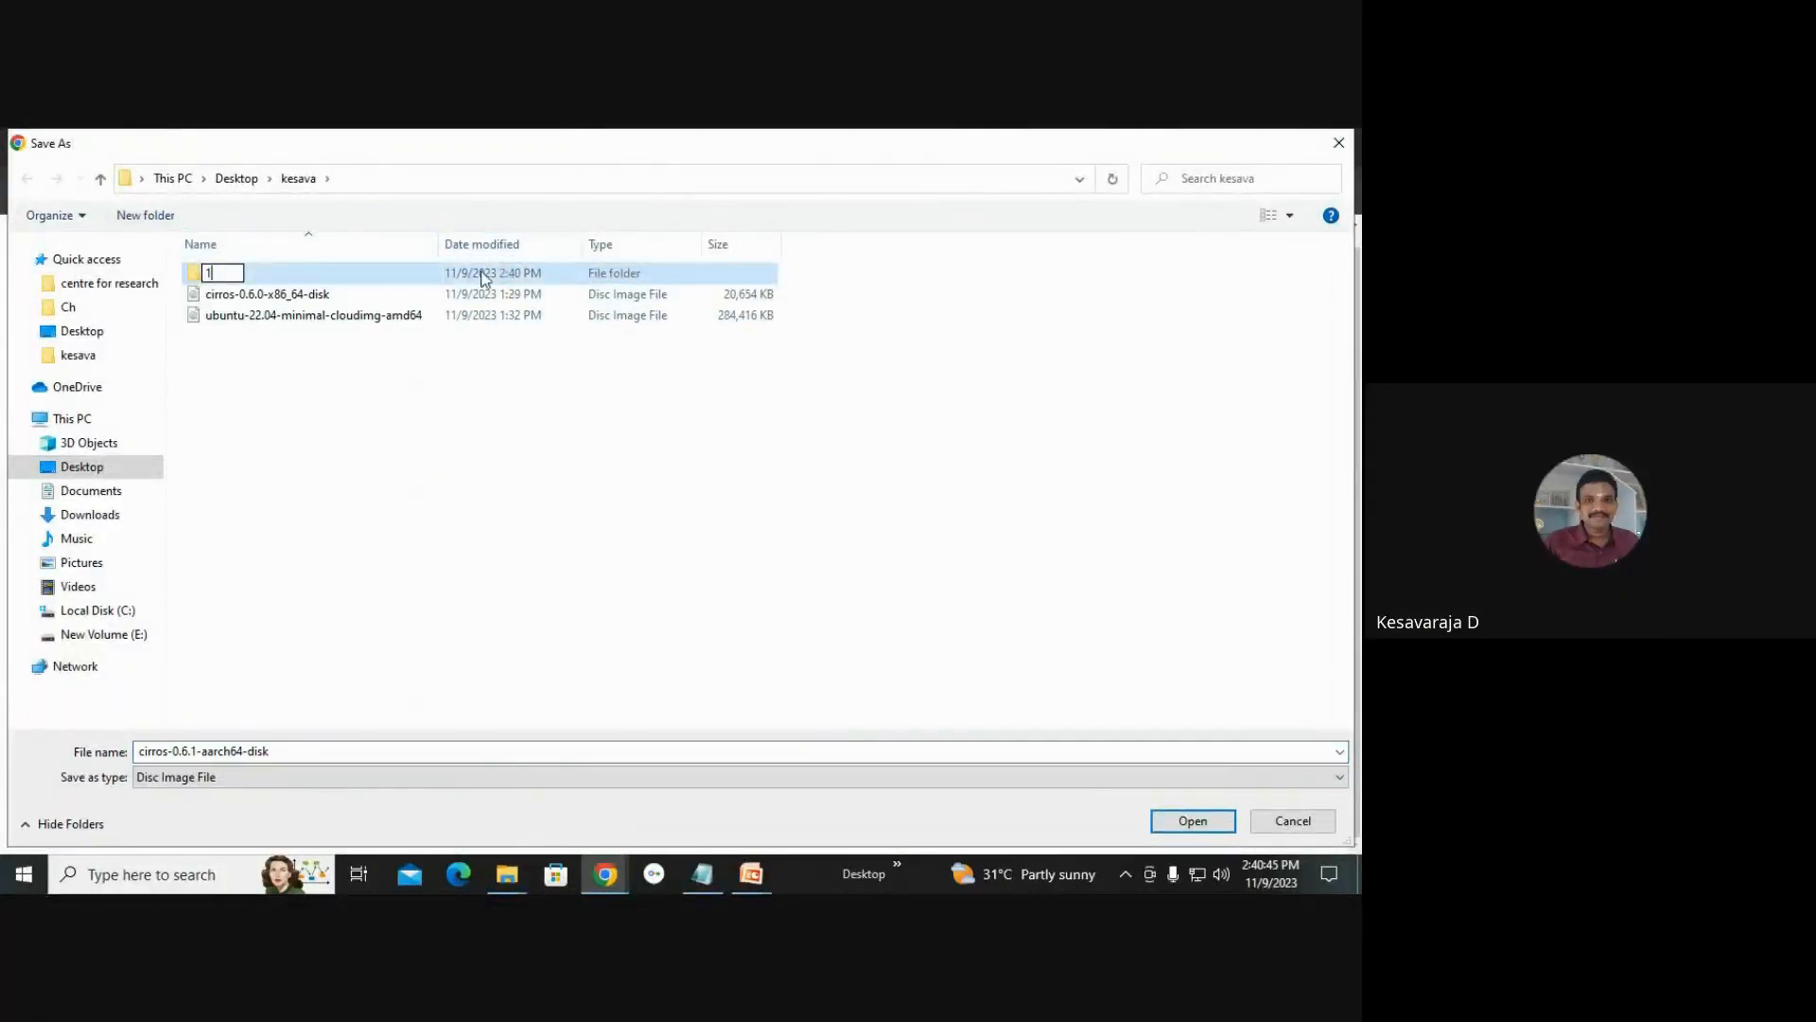
key(Return)
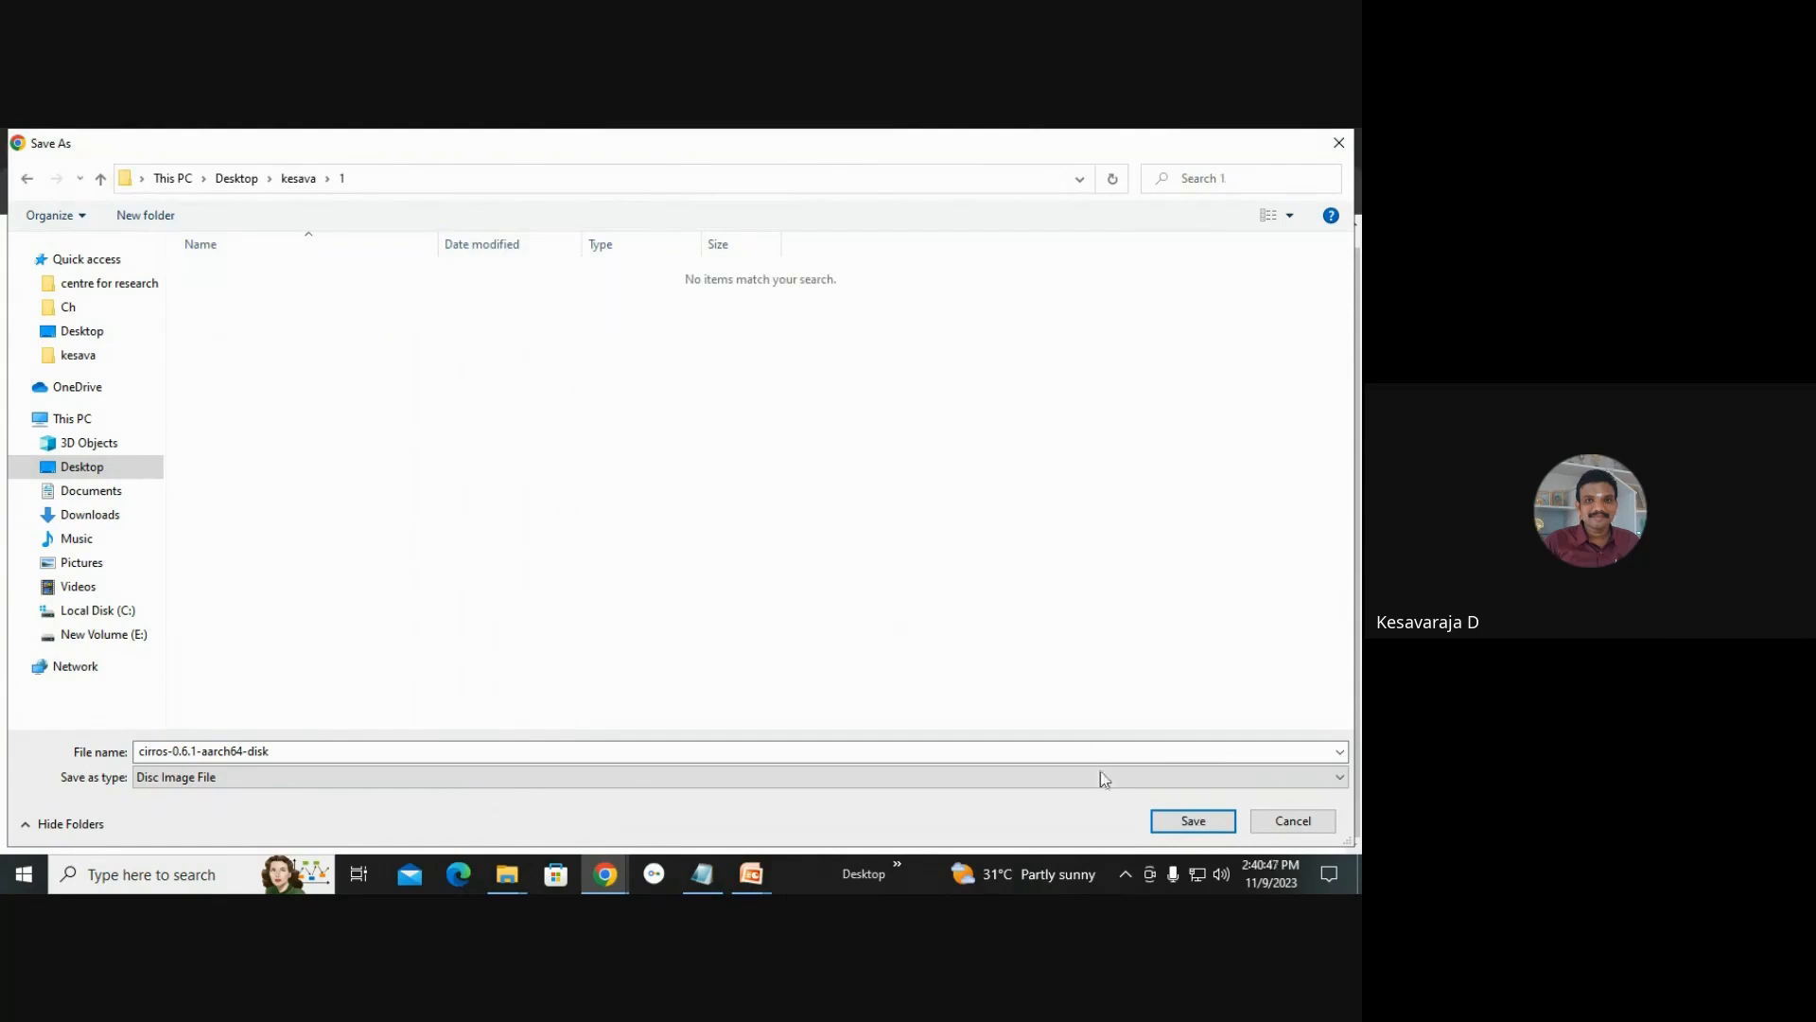
click(1193, 820)
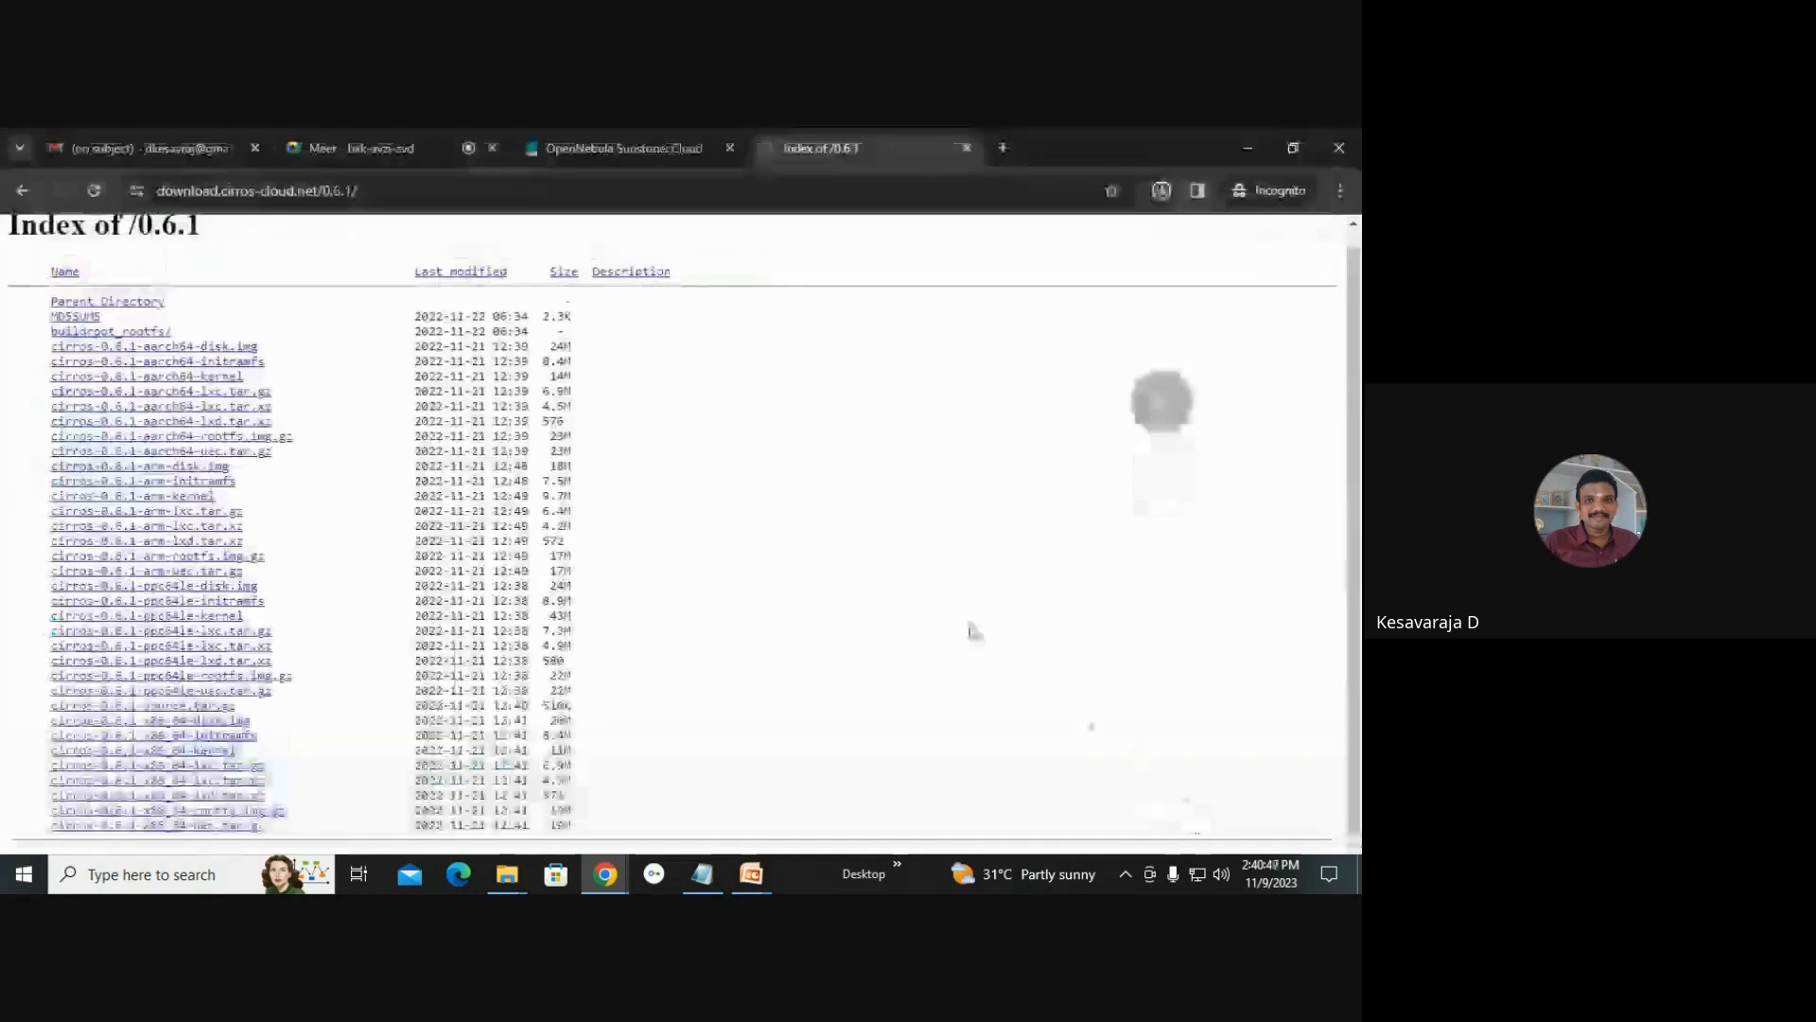
Check the browser's recent downloads and return to the OpenStack image guide page.
click(1162, 192)
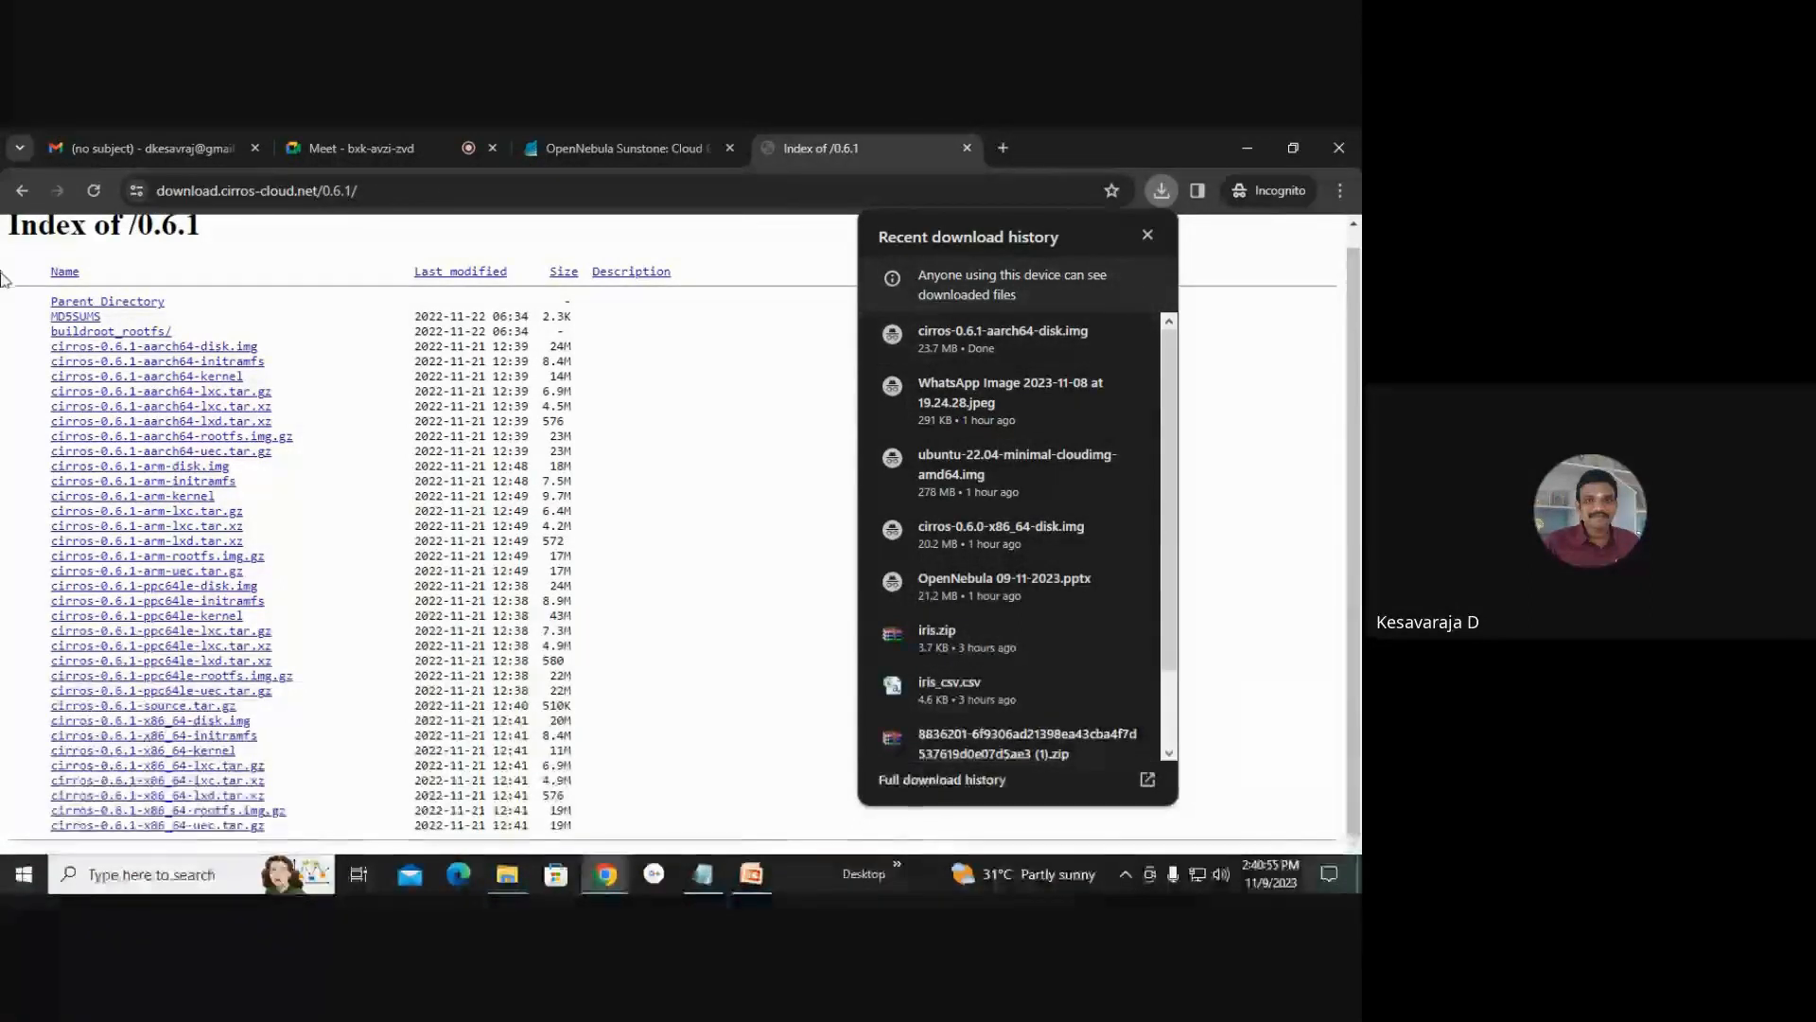
click(23, 191)
click(23, 191)
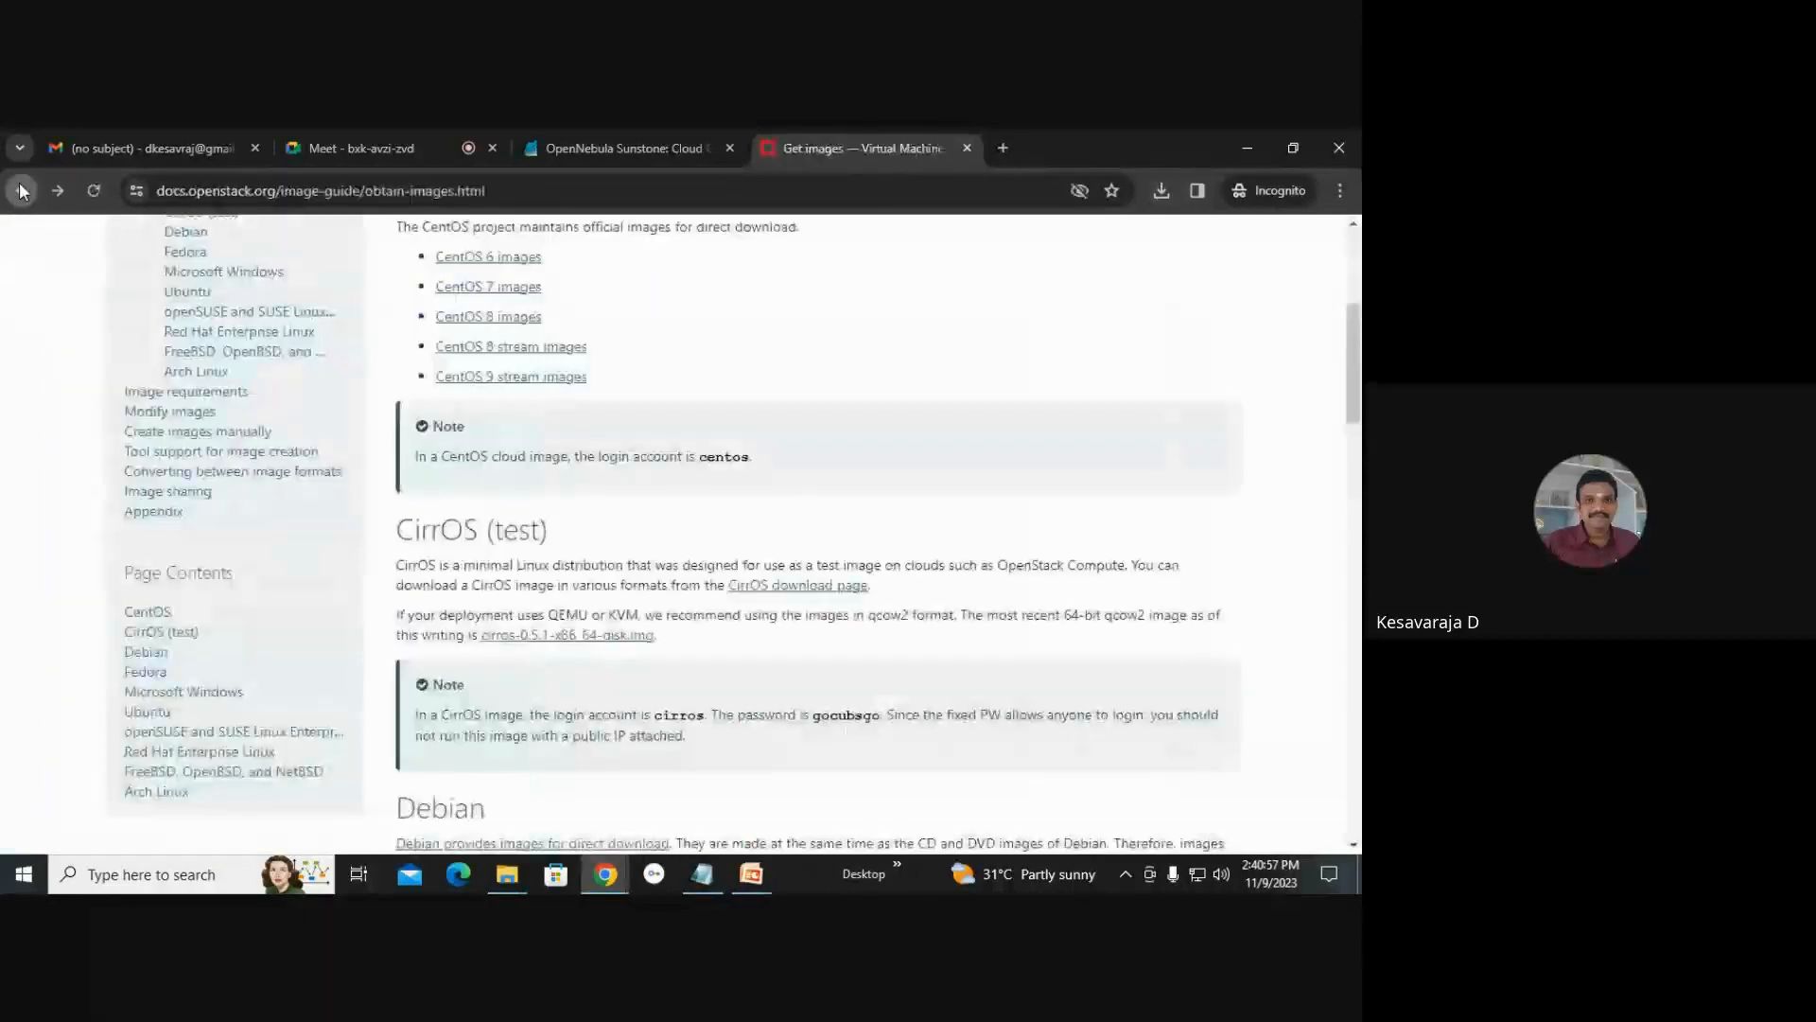
Scroll through the OpenStack image guide and follow the Ubuntu-based images link to the Ubuntu cloud images site.
scroll(690, 594, down, 3)
scroll(688, 600, up, 3)
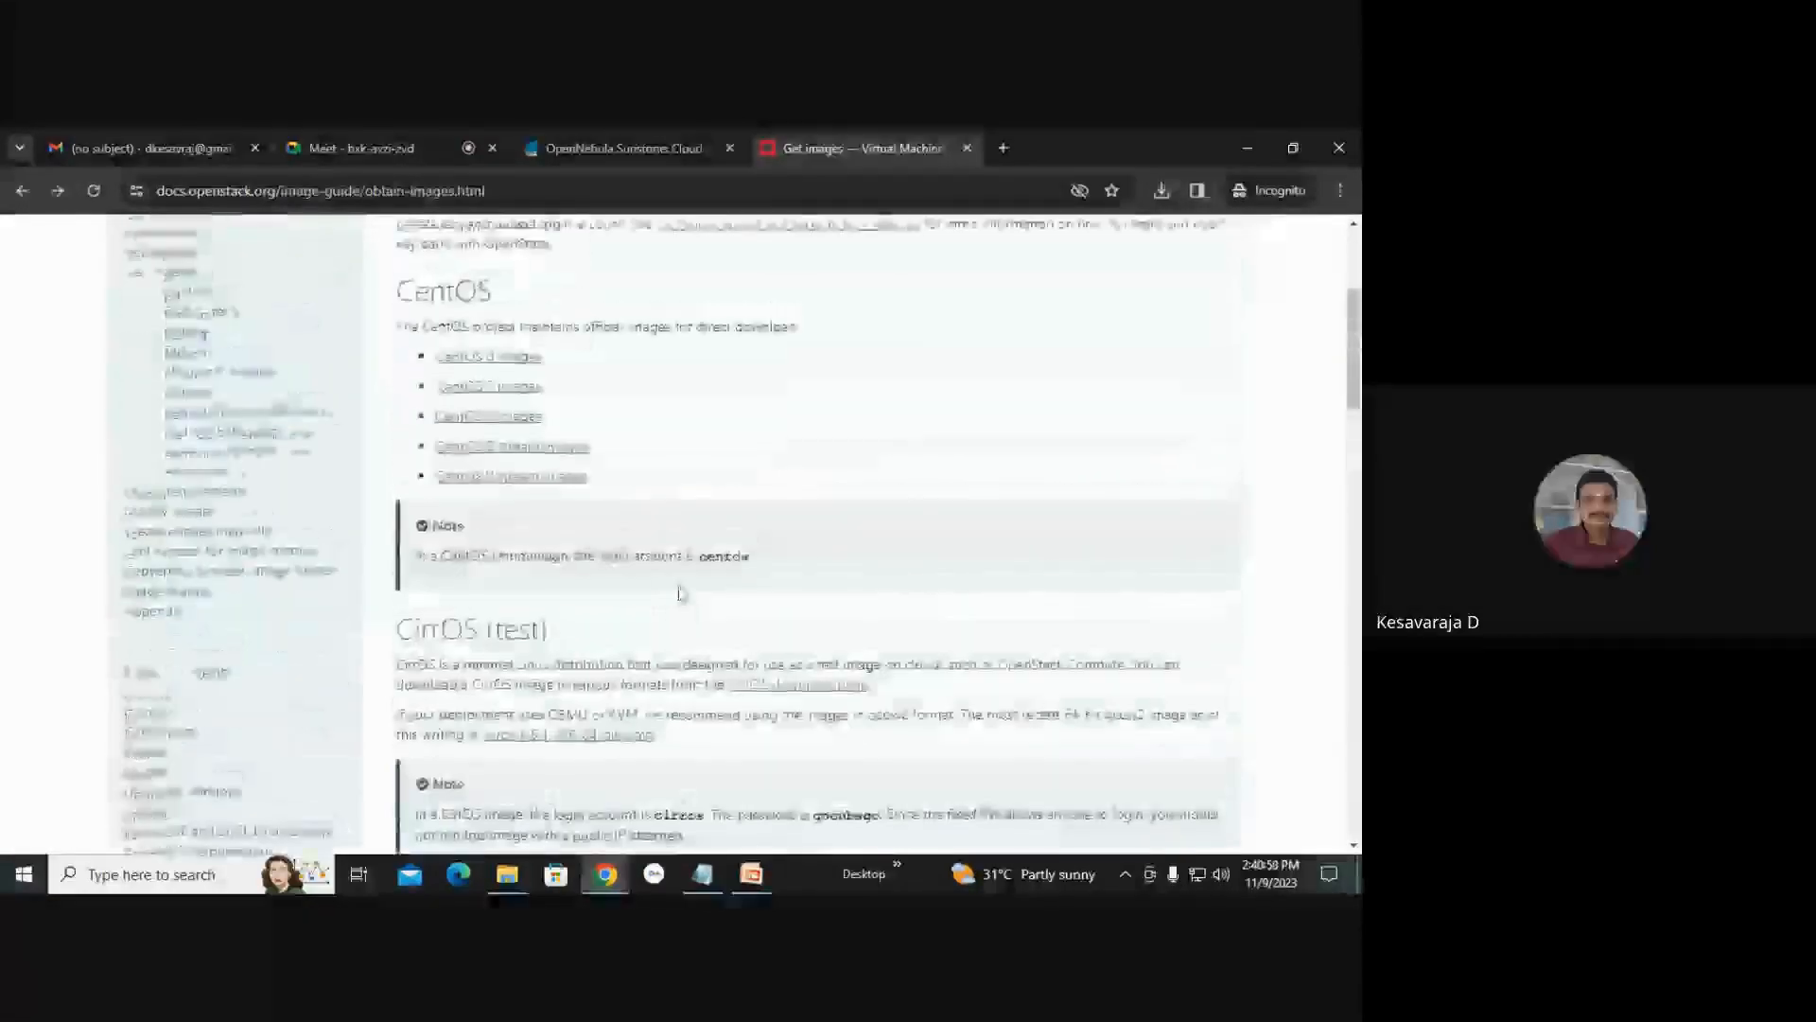
scroll(619, 463, down, 9)
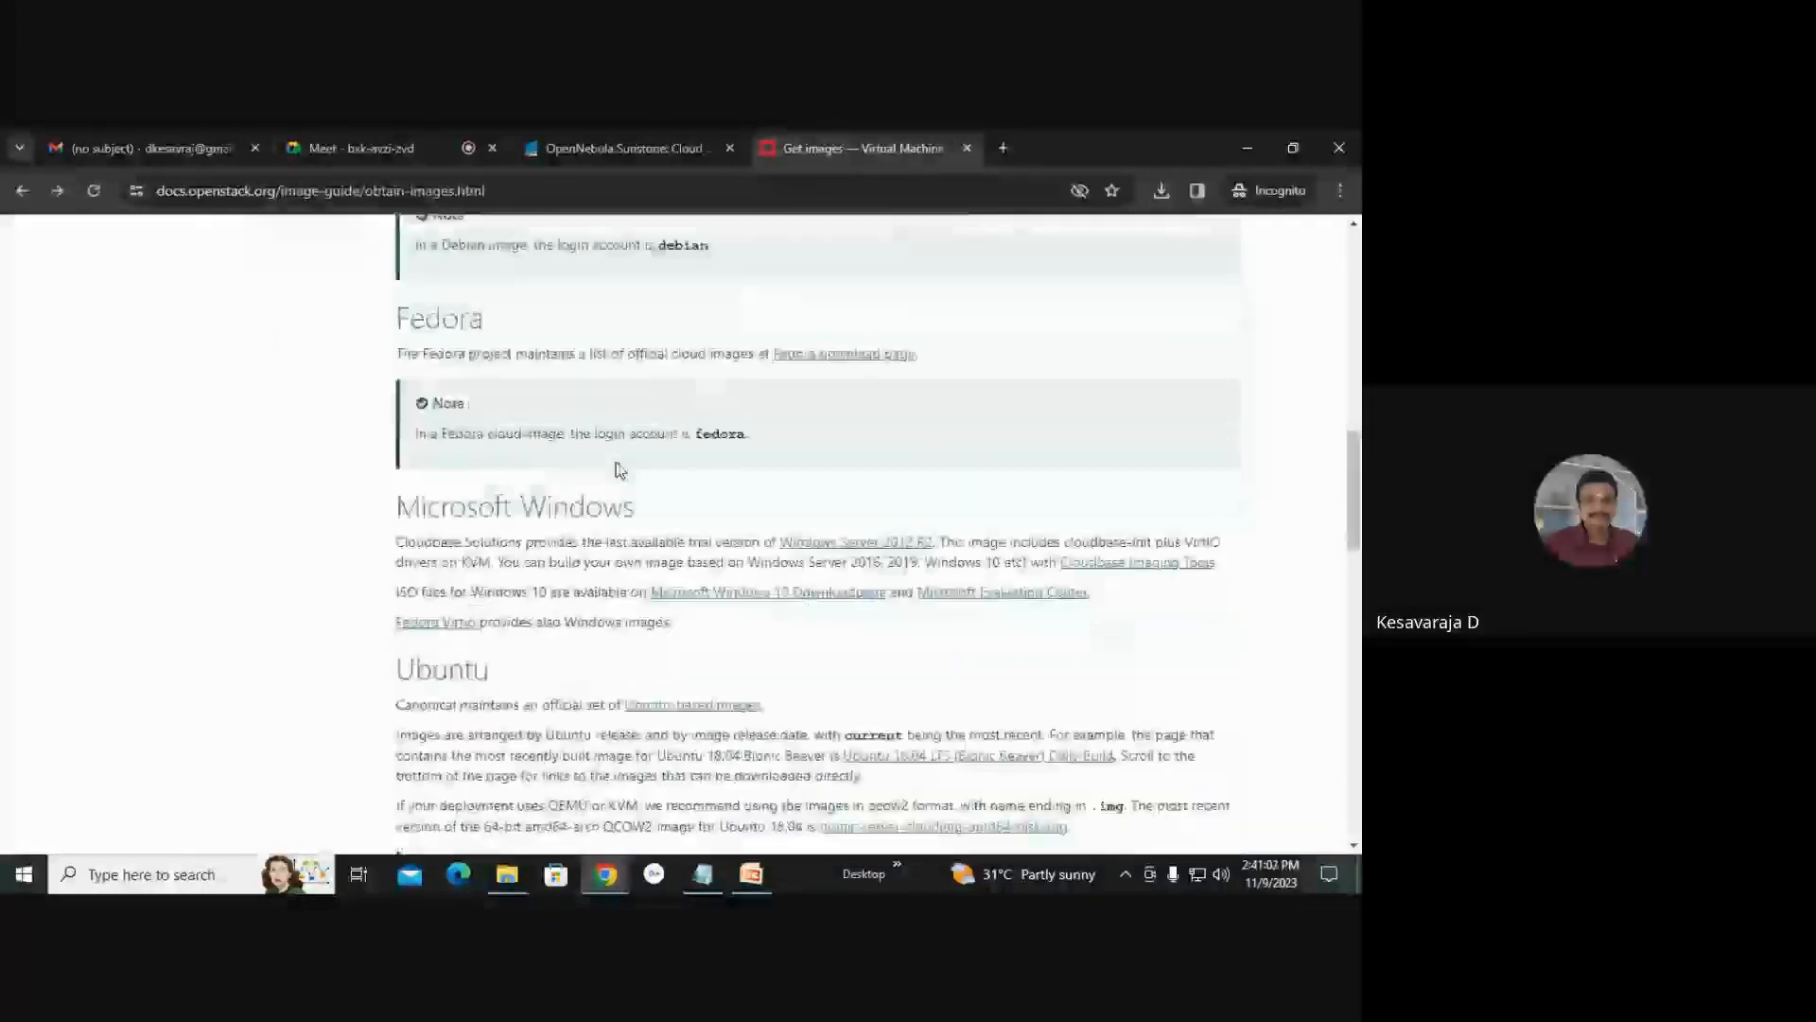
scroll(620, 470, down, 1)
click(677, 606)
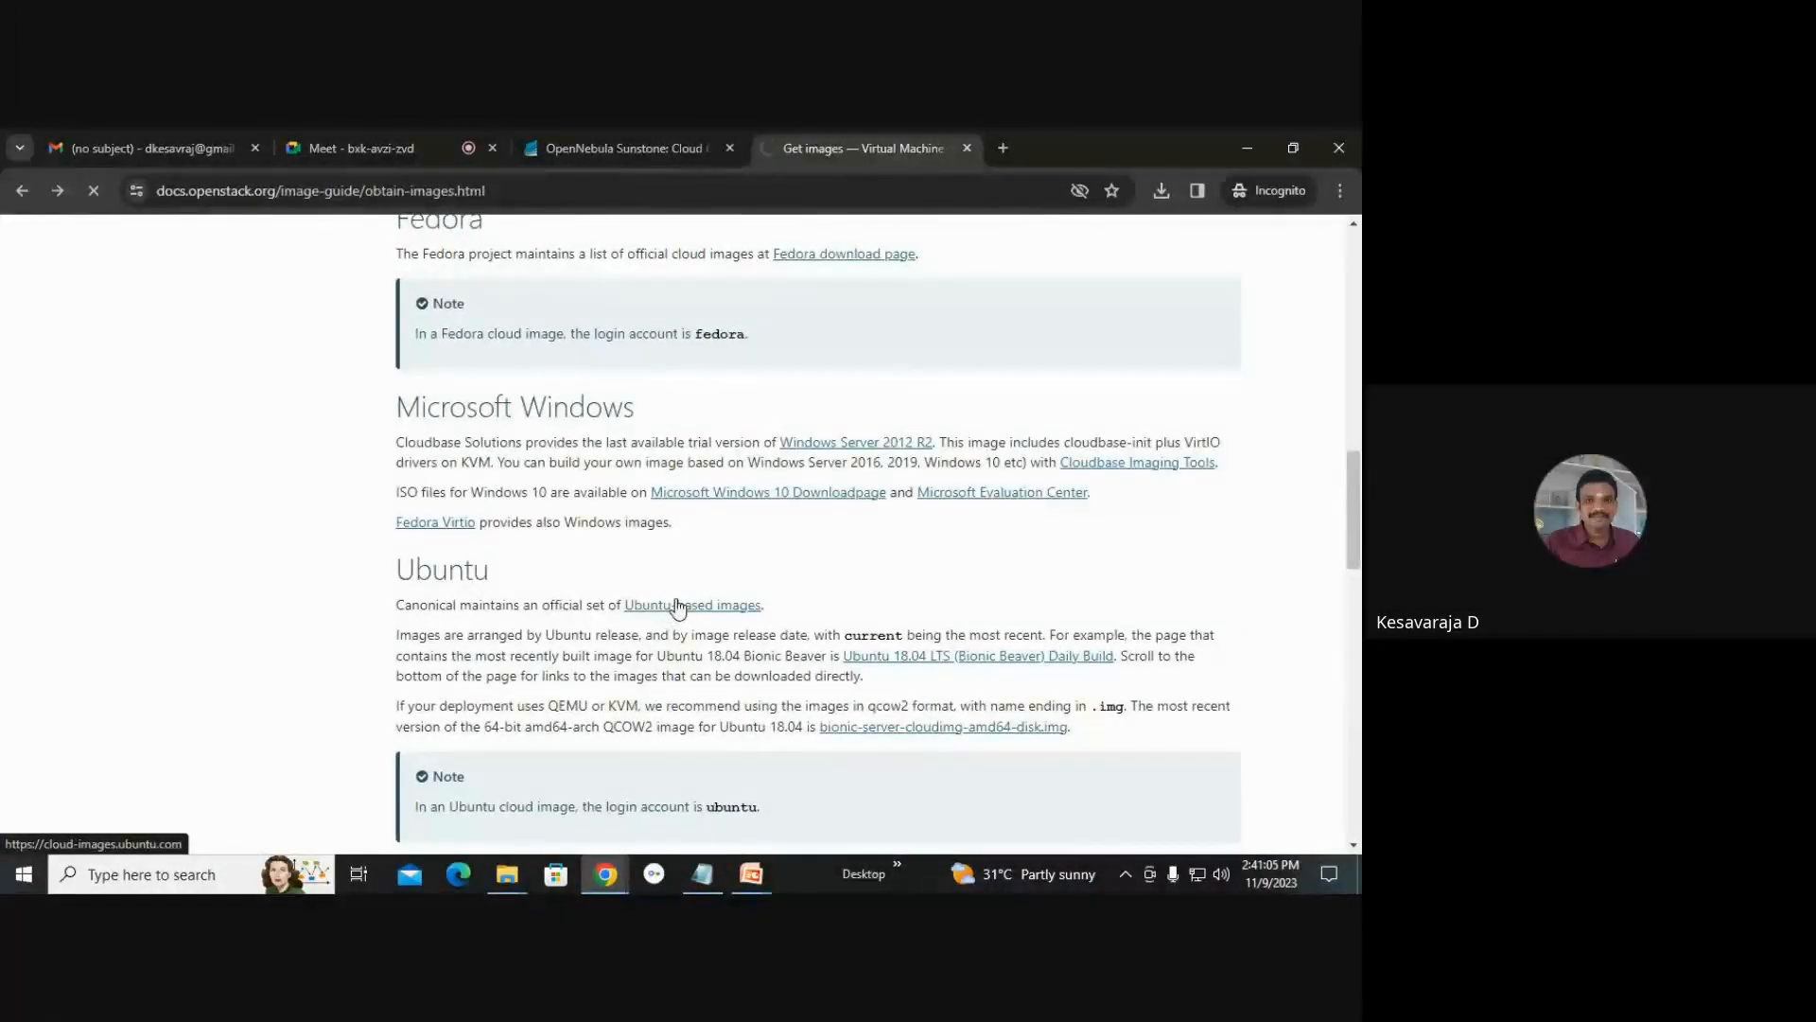
scroll(508, 560, down, 8)
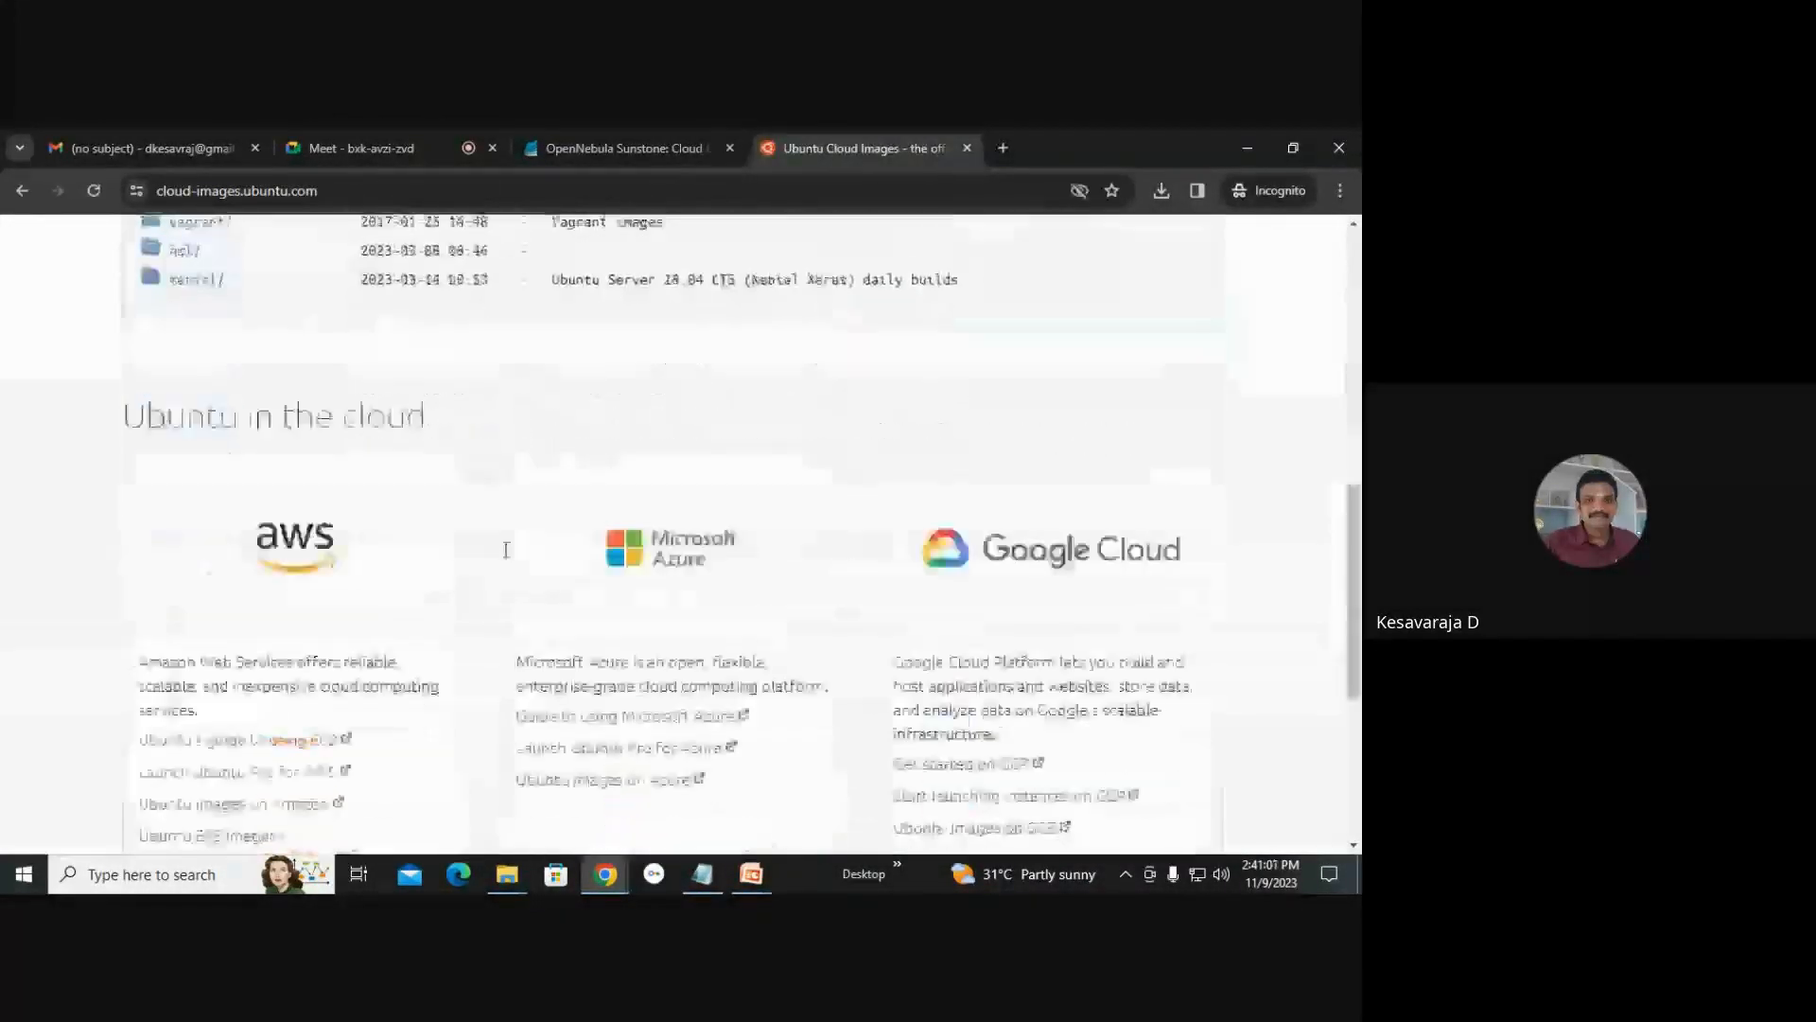
scroll(508, 560, up, 4)
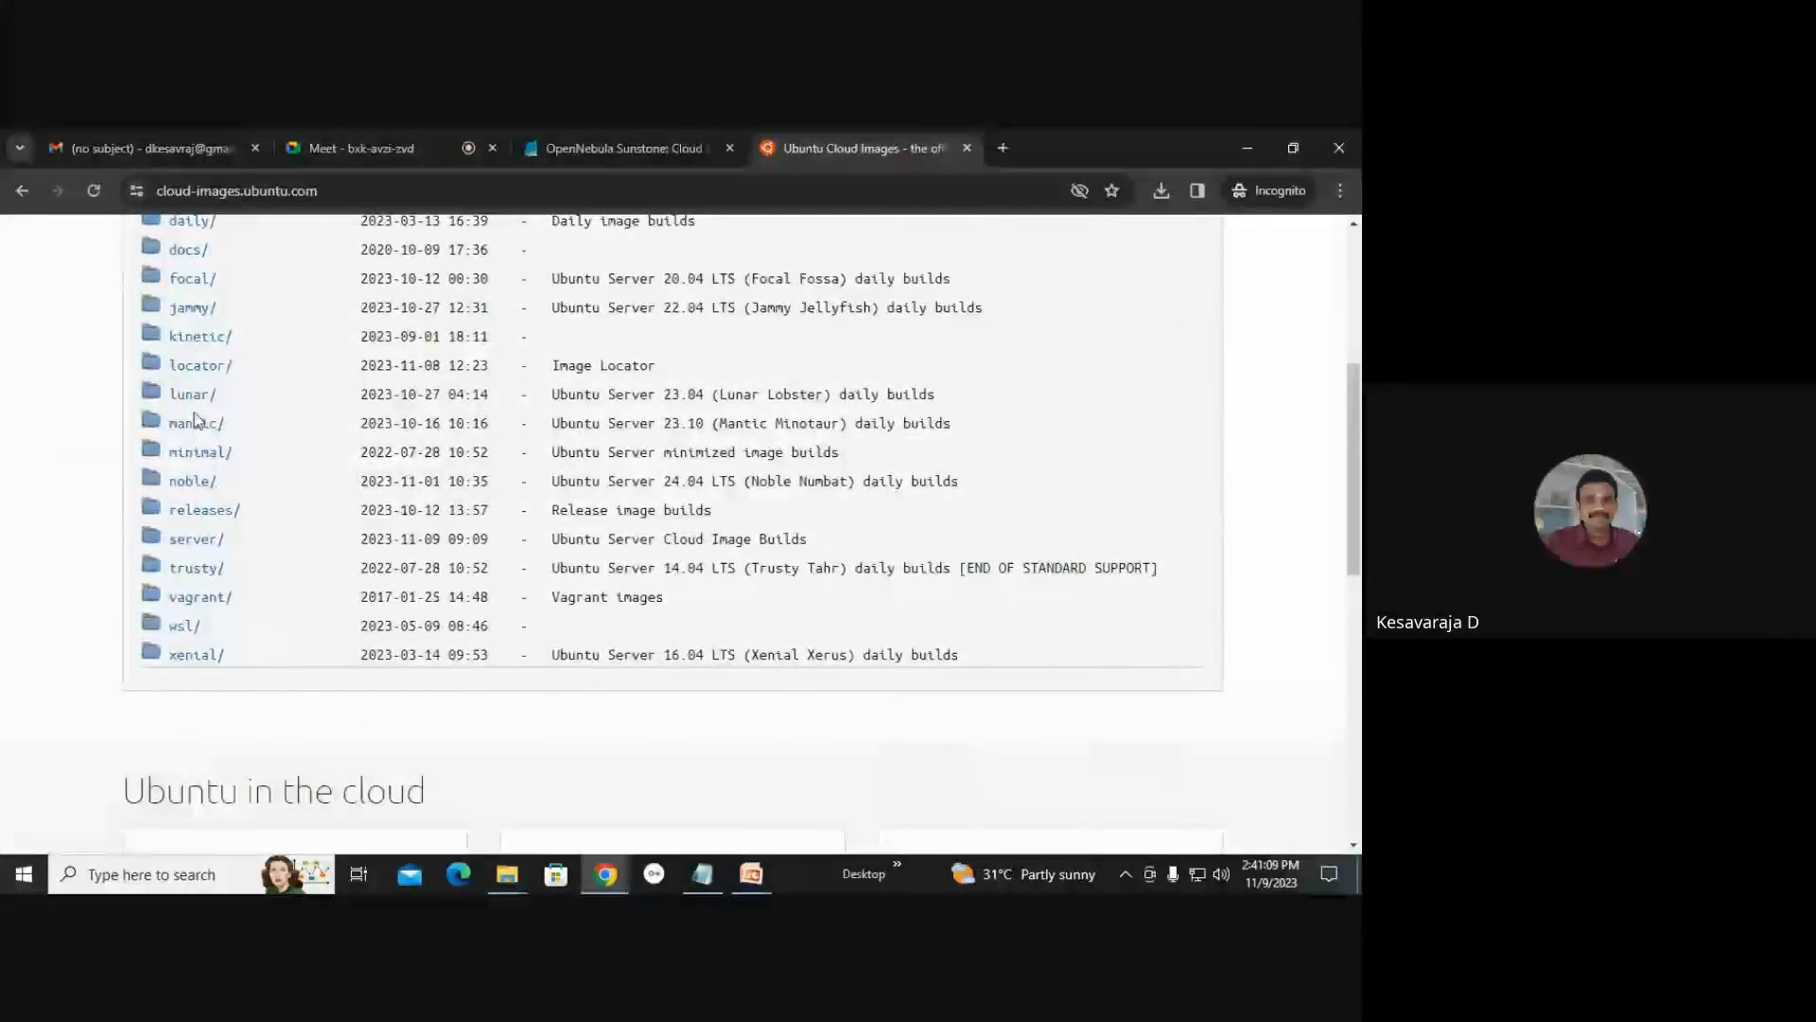
Browse into the minimal, releases, focal and release-20200529 folders of the Ubuntu cloud images listing.
click(192, 455)
scroll(377, 580, down, 1)
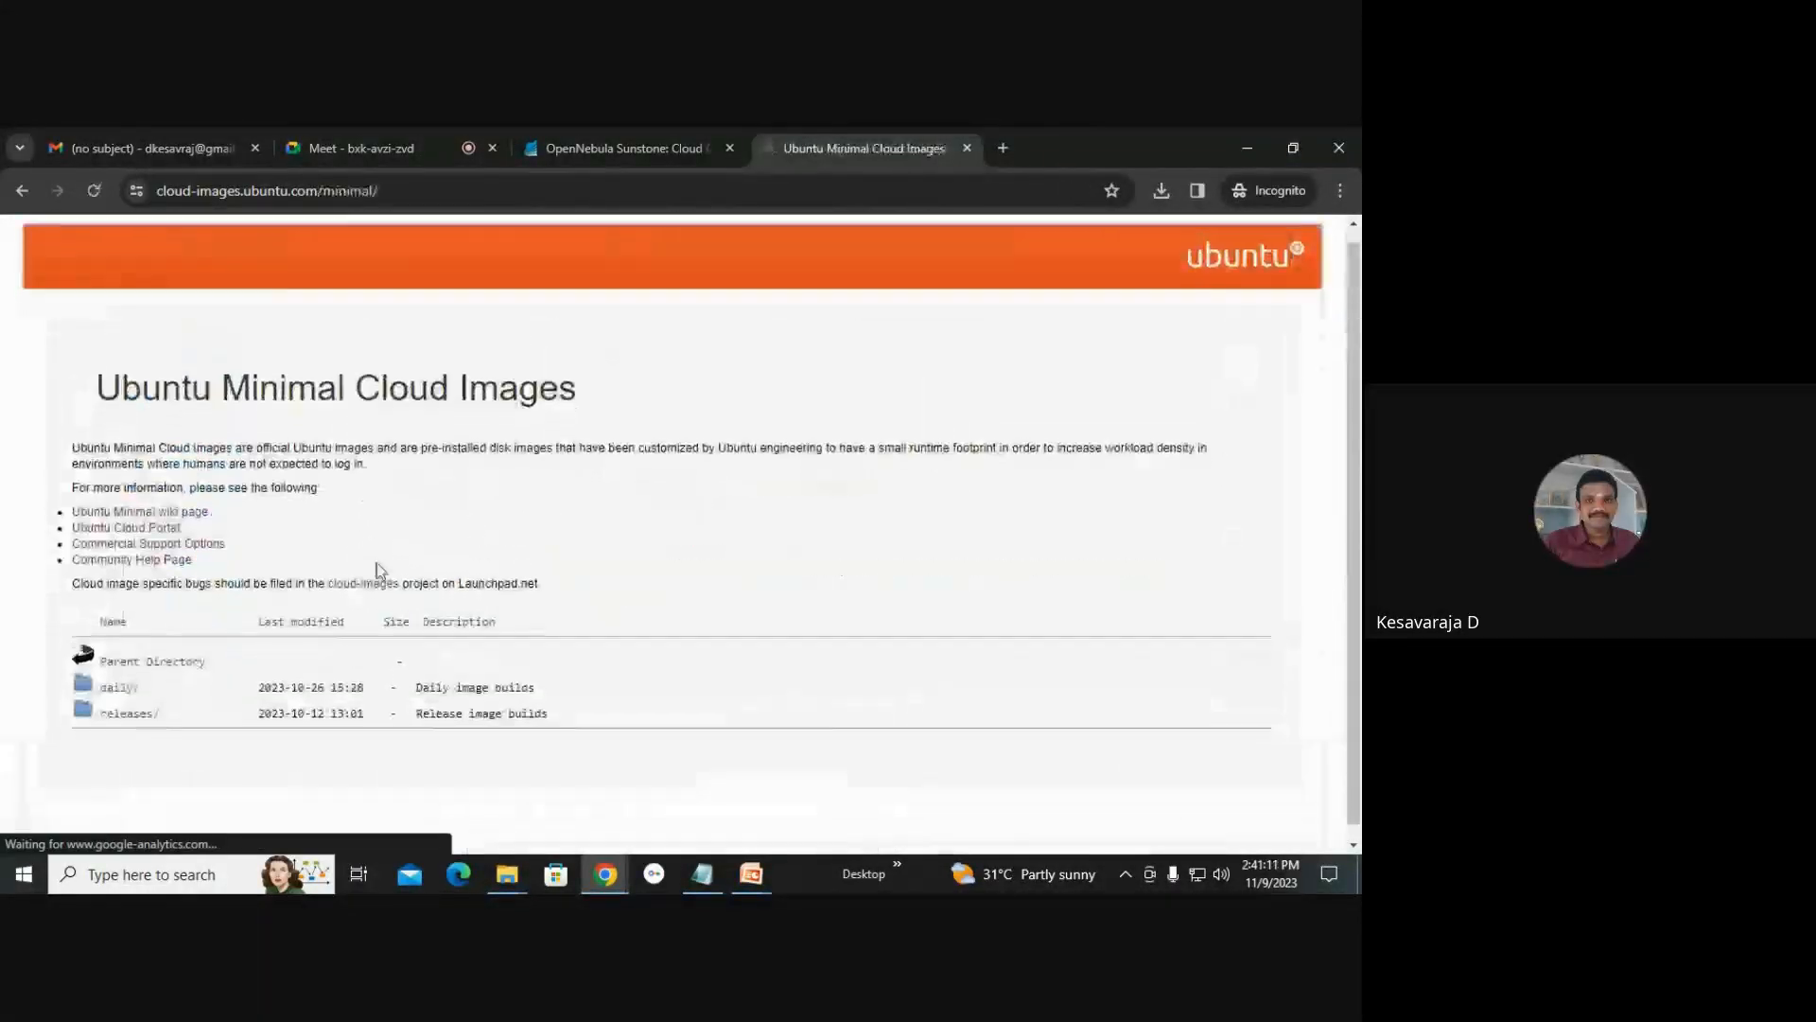
click(113, 699)
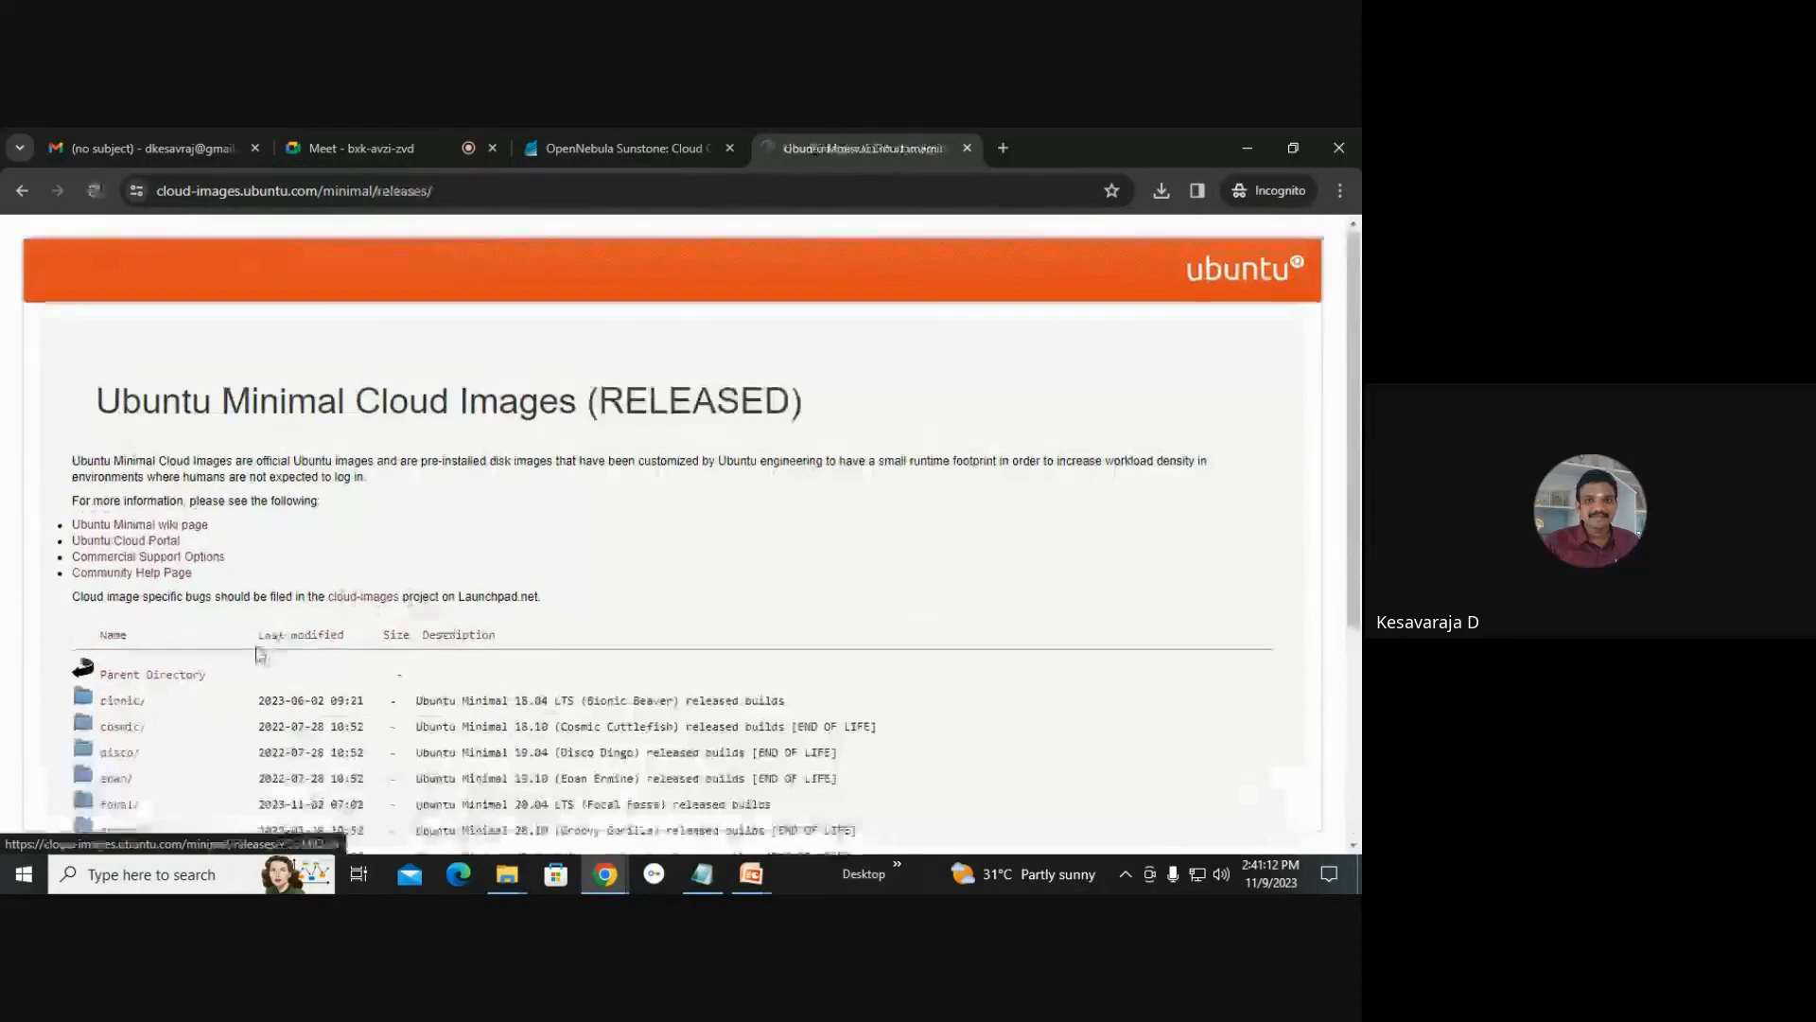
scroll(152, 552, down, 3)
click(121, 507)
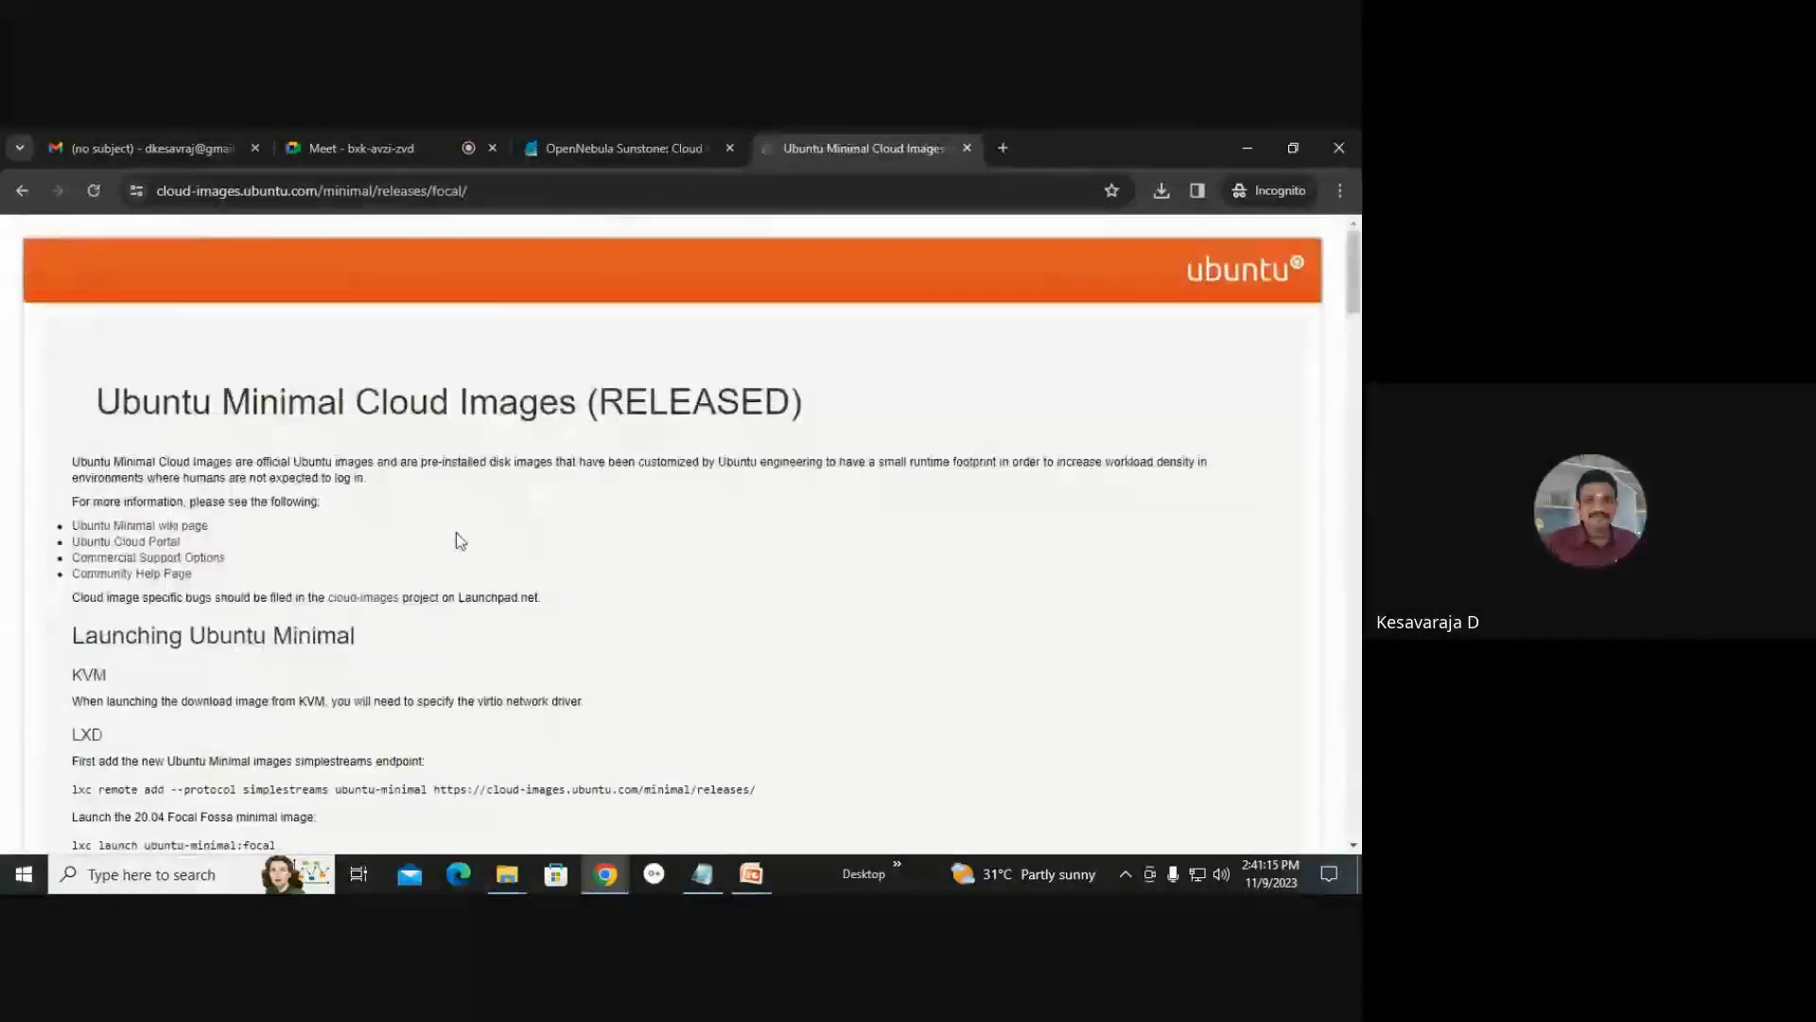
scroll(446, 583, down, 4)
scroll(447, 583, down, 3)
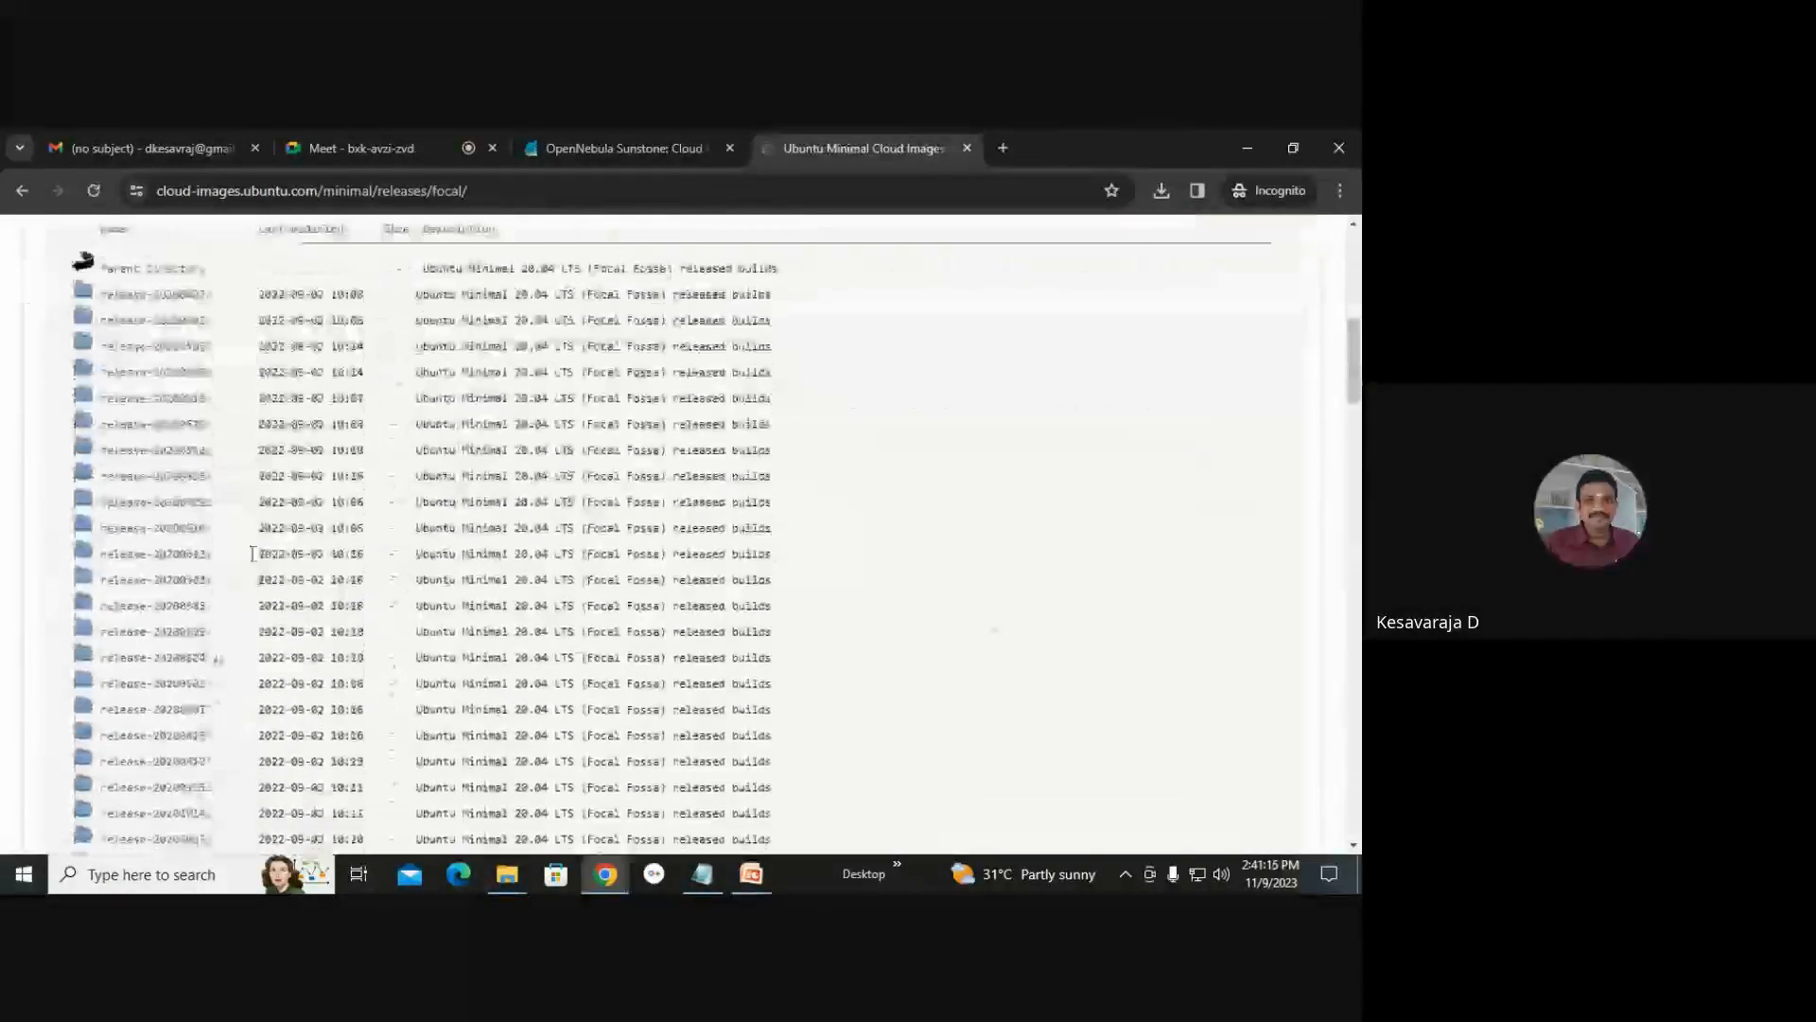
click(189, 505)
scroll(189, 501, down, 3)
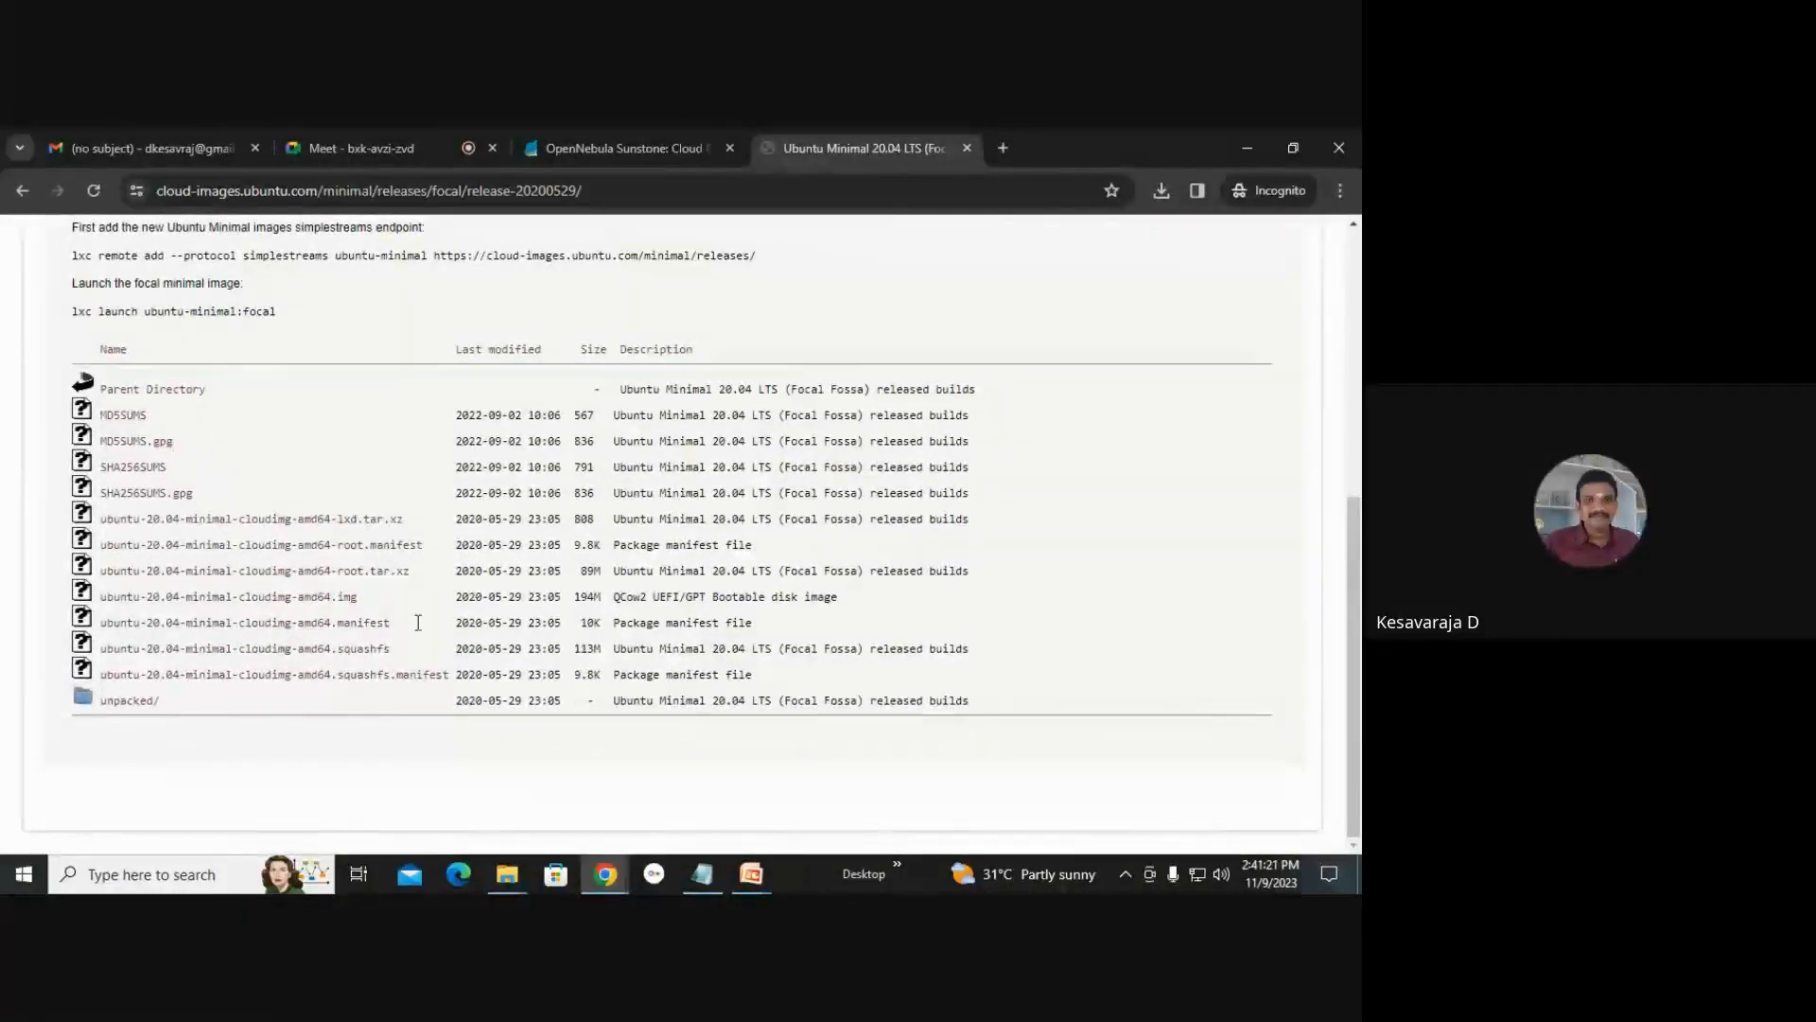
Download ubuntu-20.04-minimal-cloudimg-amd64.img and check it in the browser's recent downloads.
click(327, 598)
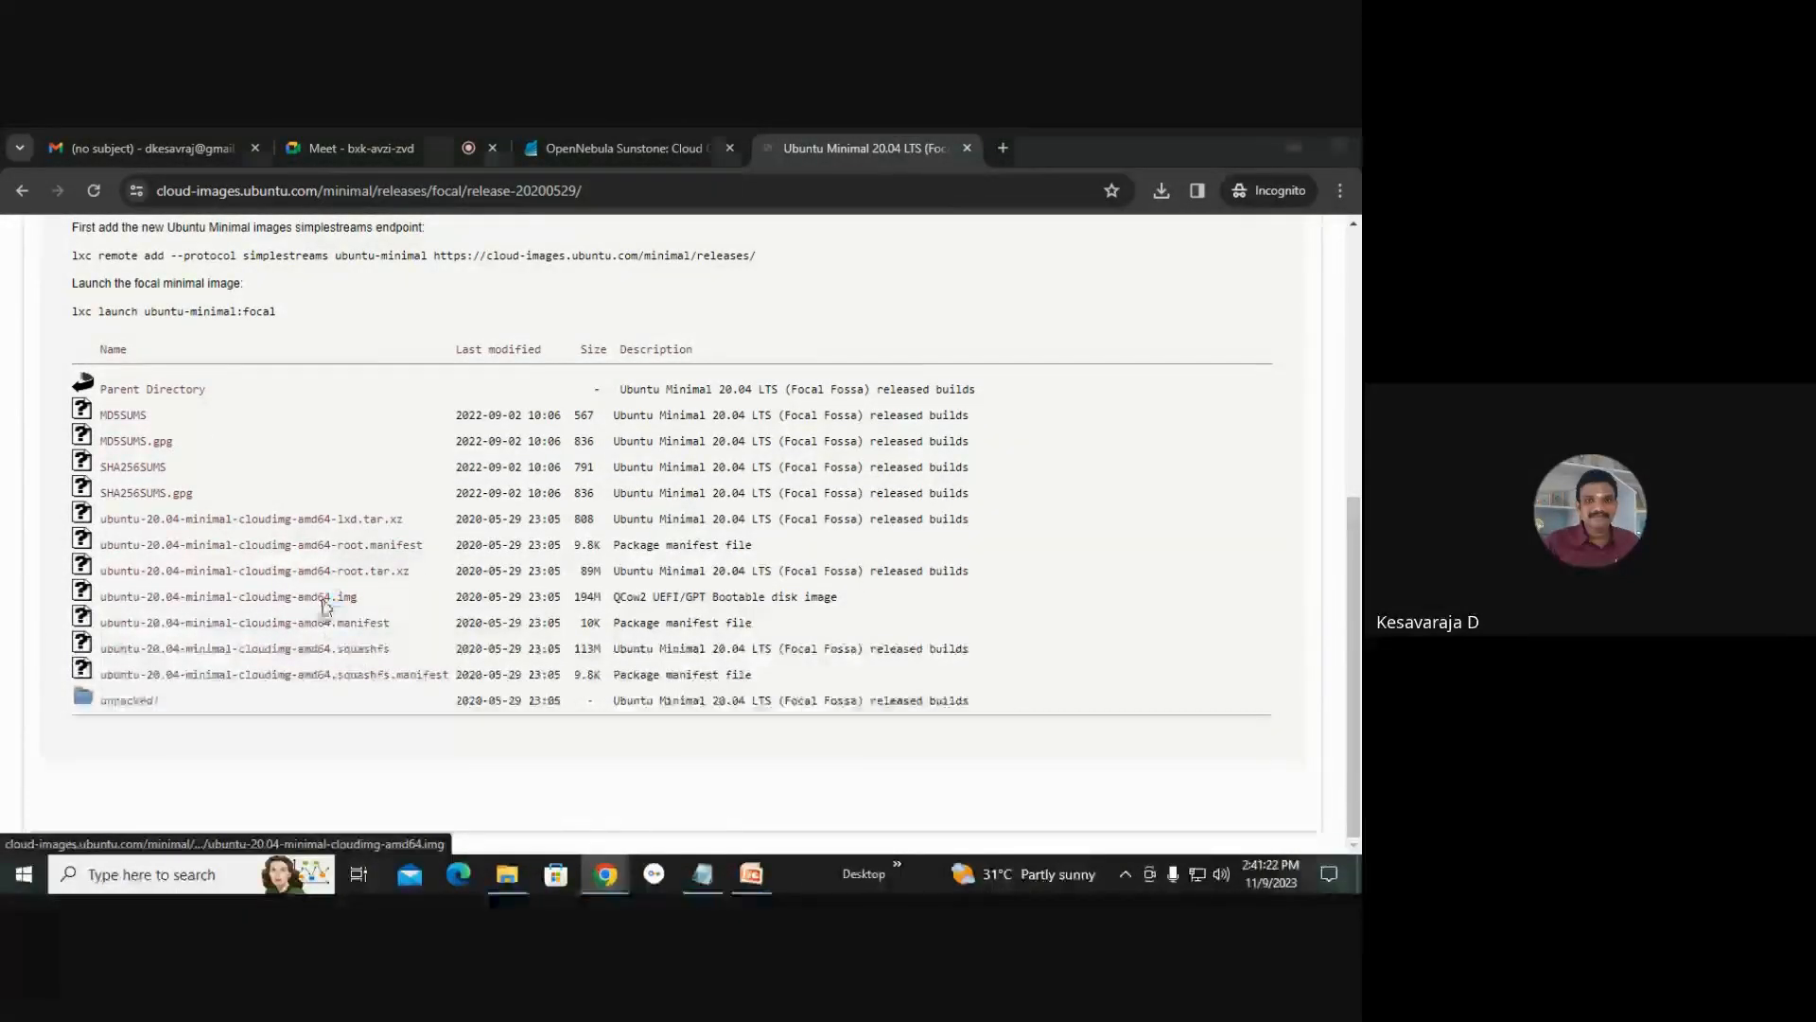
click(1190, 821)
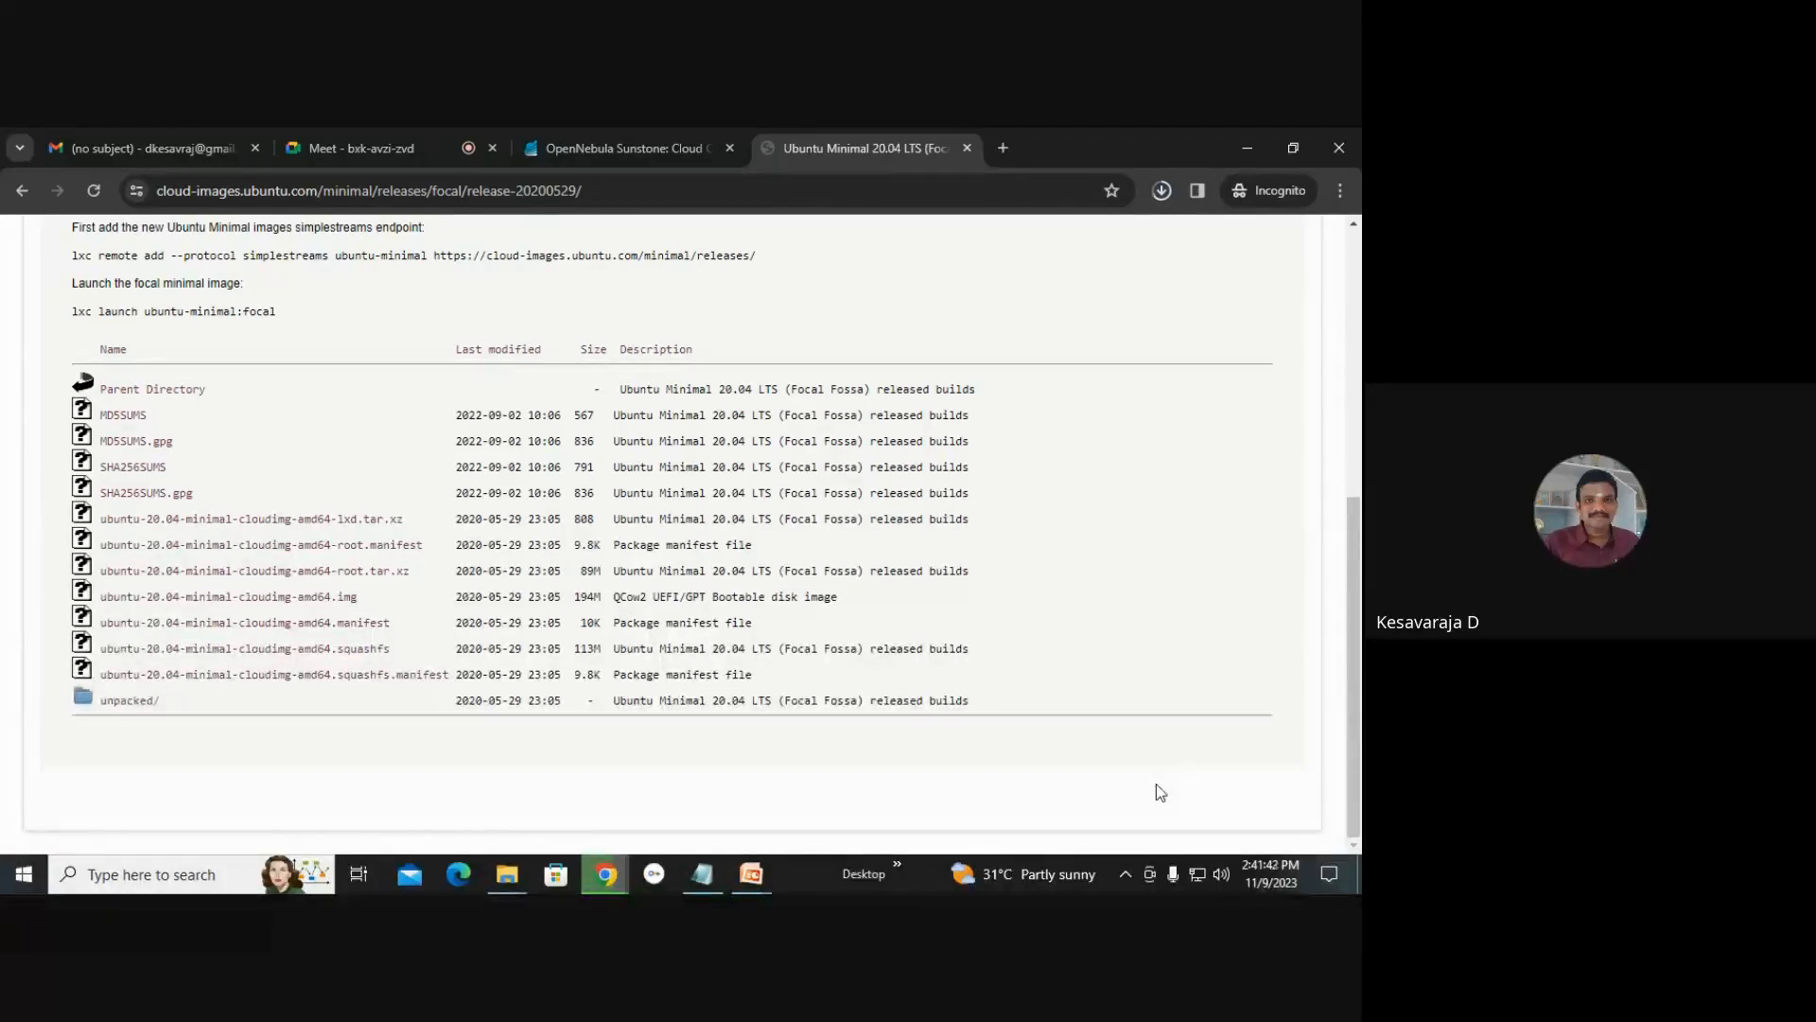
click(1159, 195)
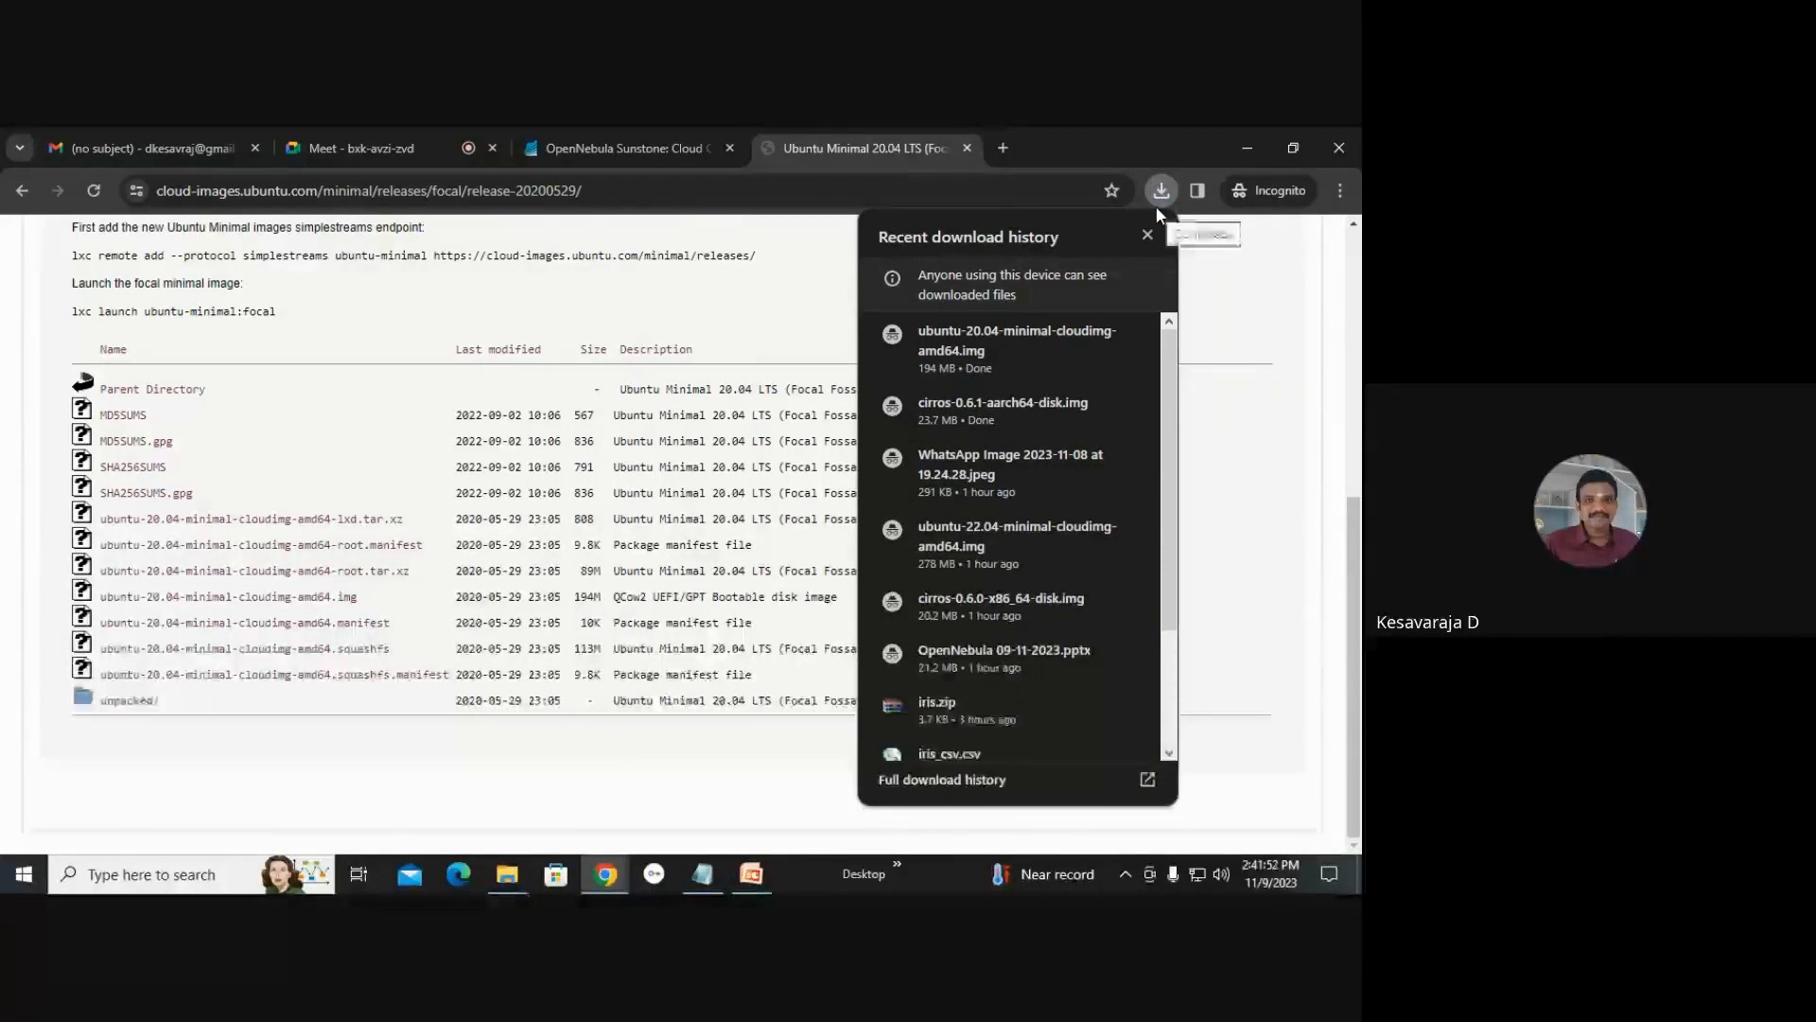
Return to Sunstone and start a new image named cirros in datastore 101:k7_images, choosing Upload as the location.
click(620, 148)
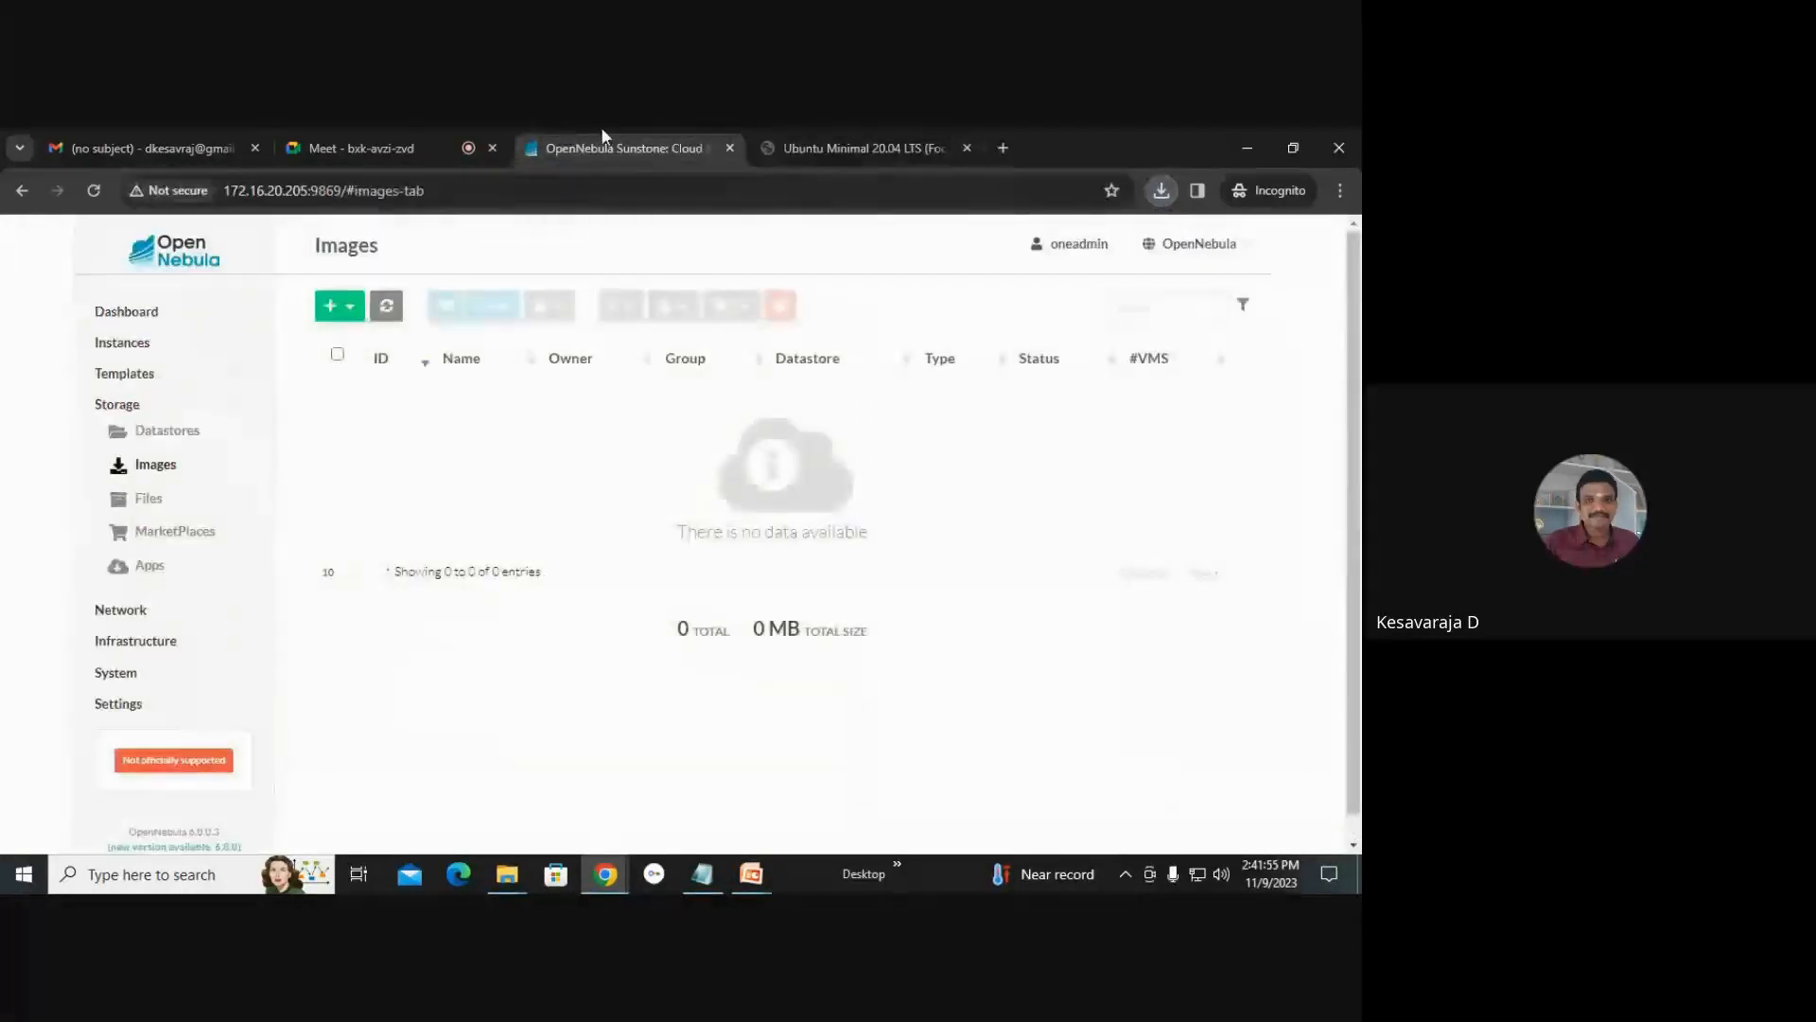
click(343, 306)
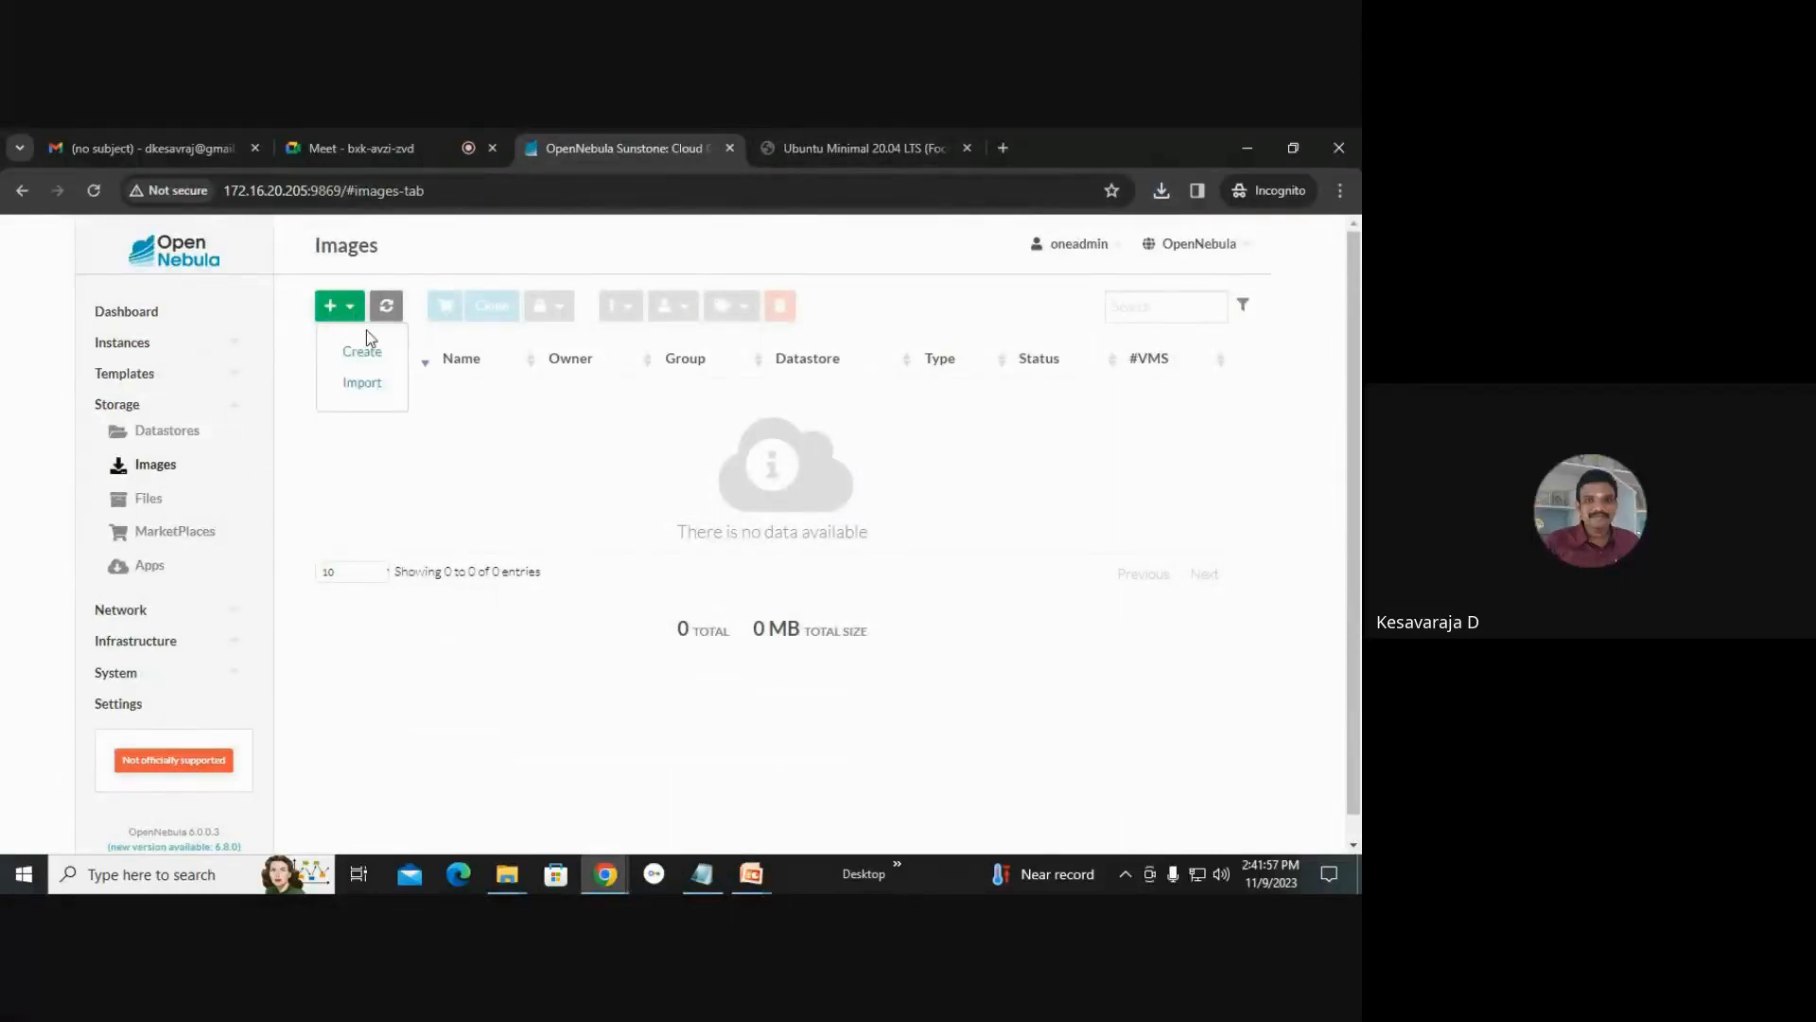
click(372, 352)
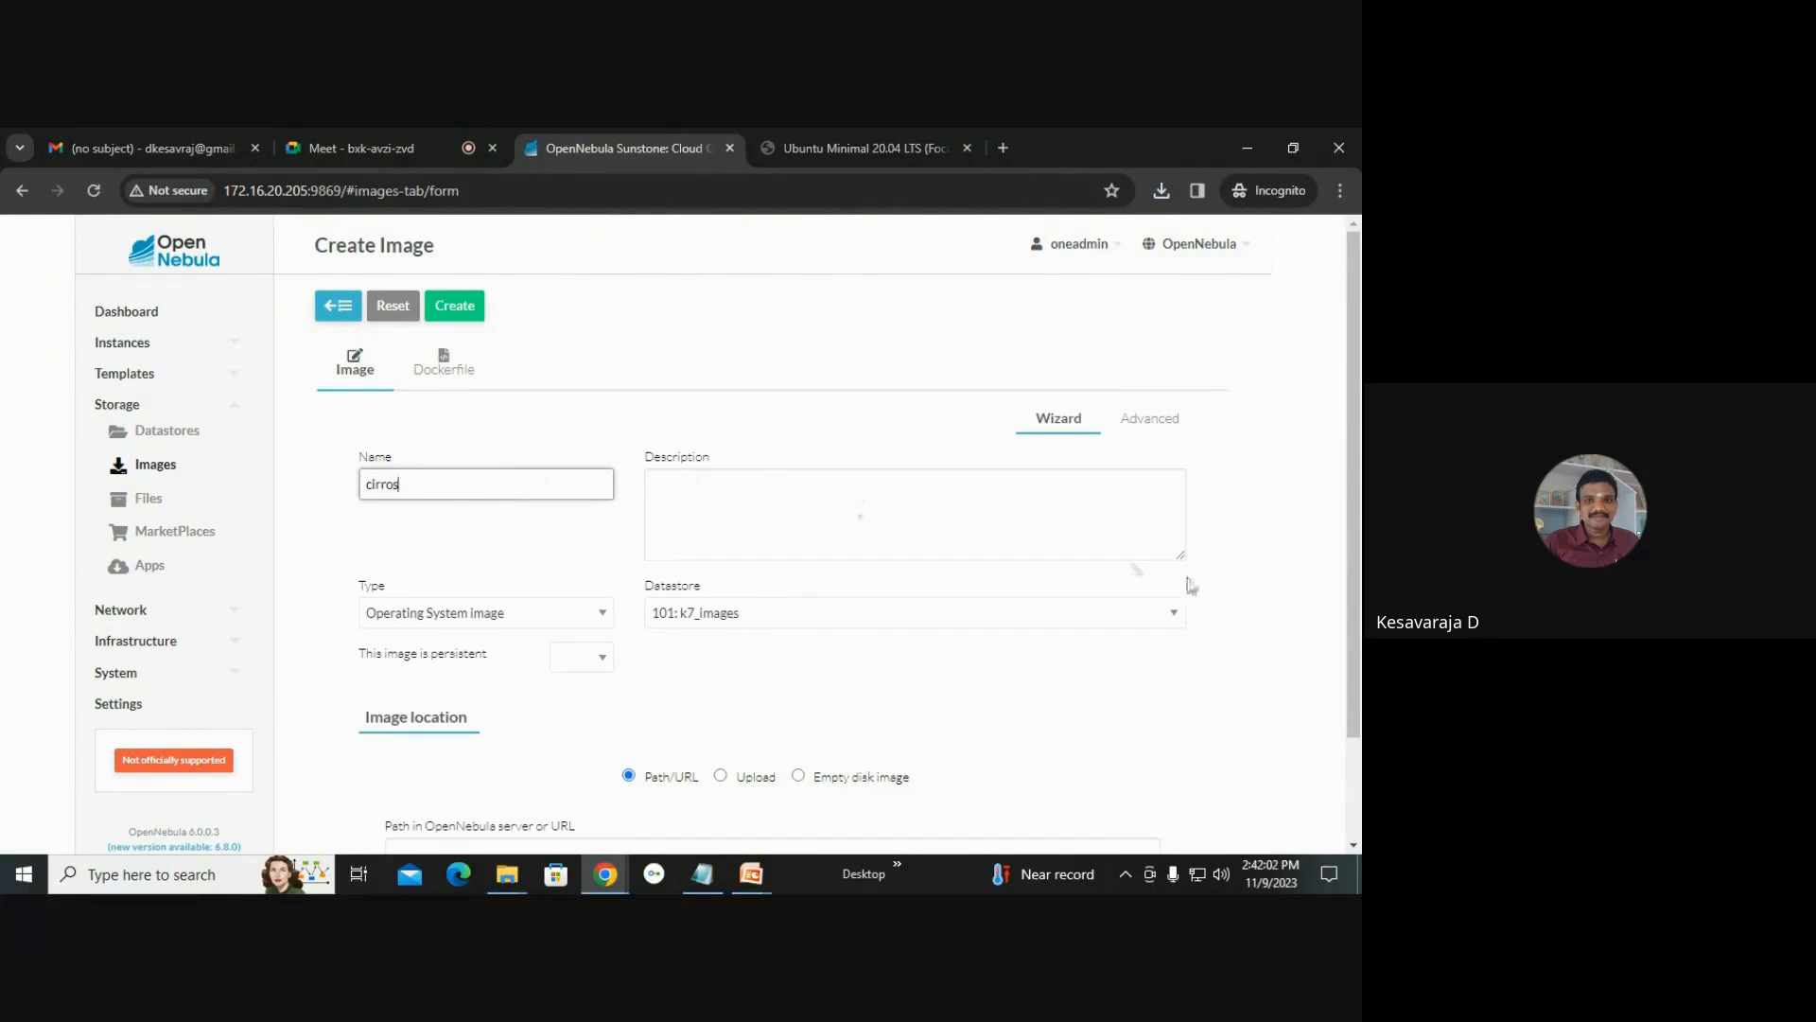
text(cirros)
scroll(1173, 567, down, 1)
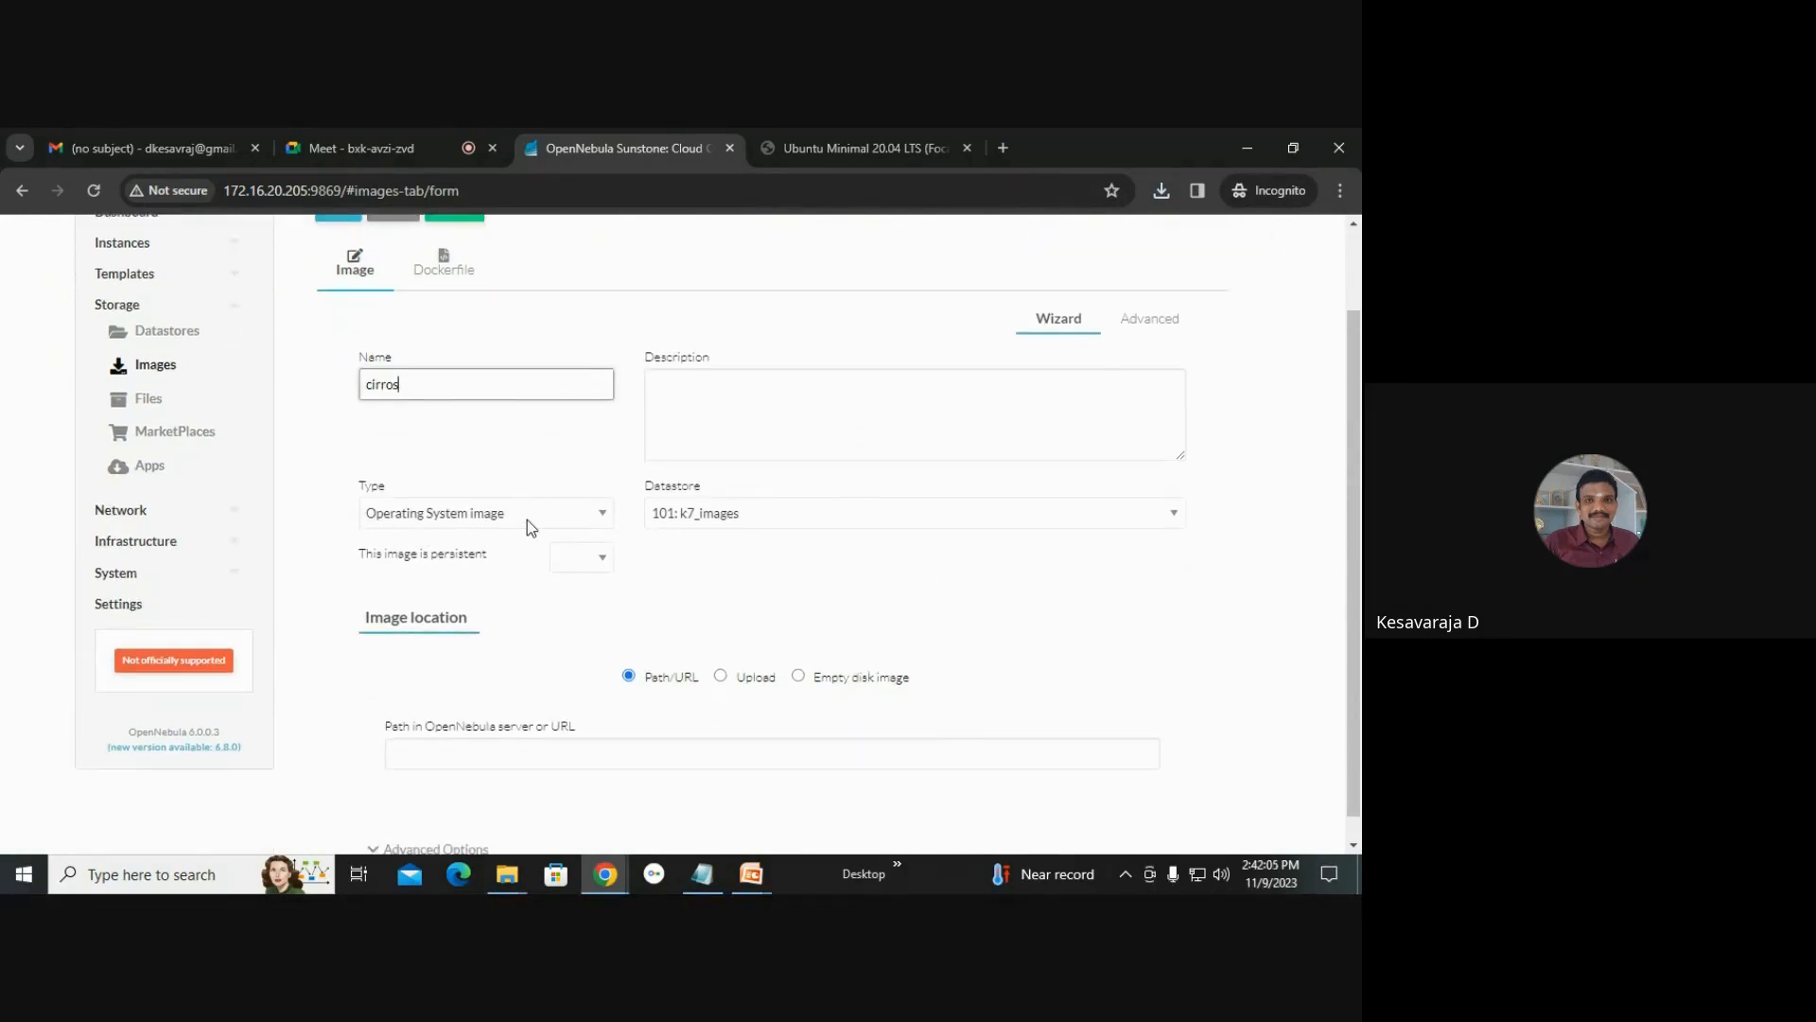
click(757, 526)
click(725, 540)
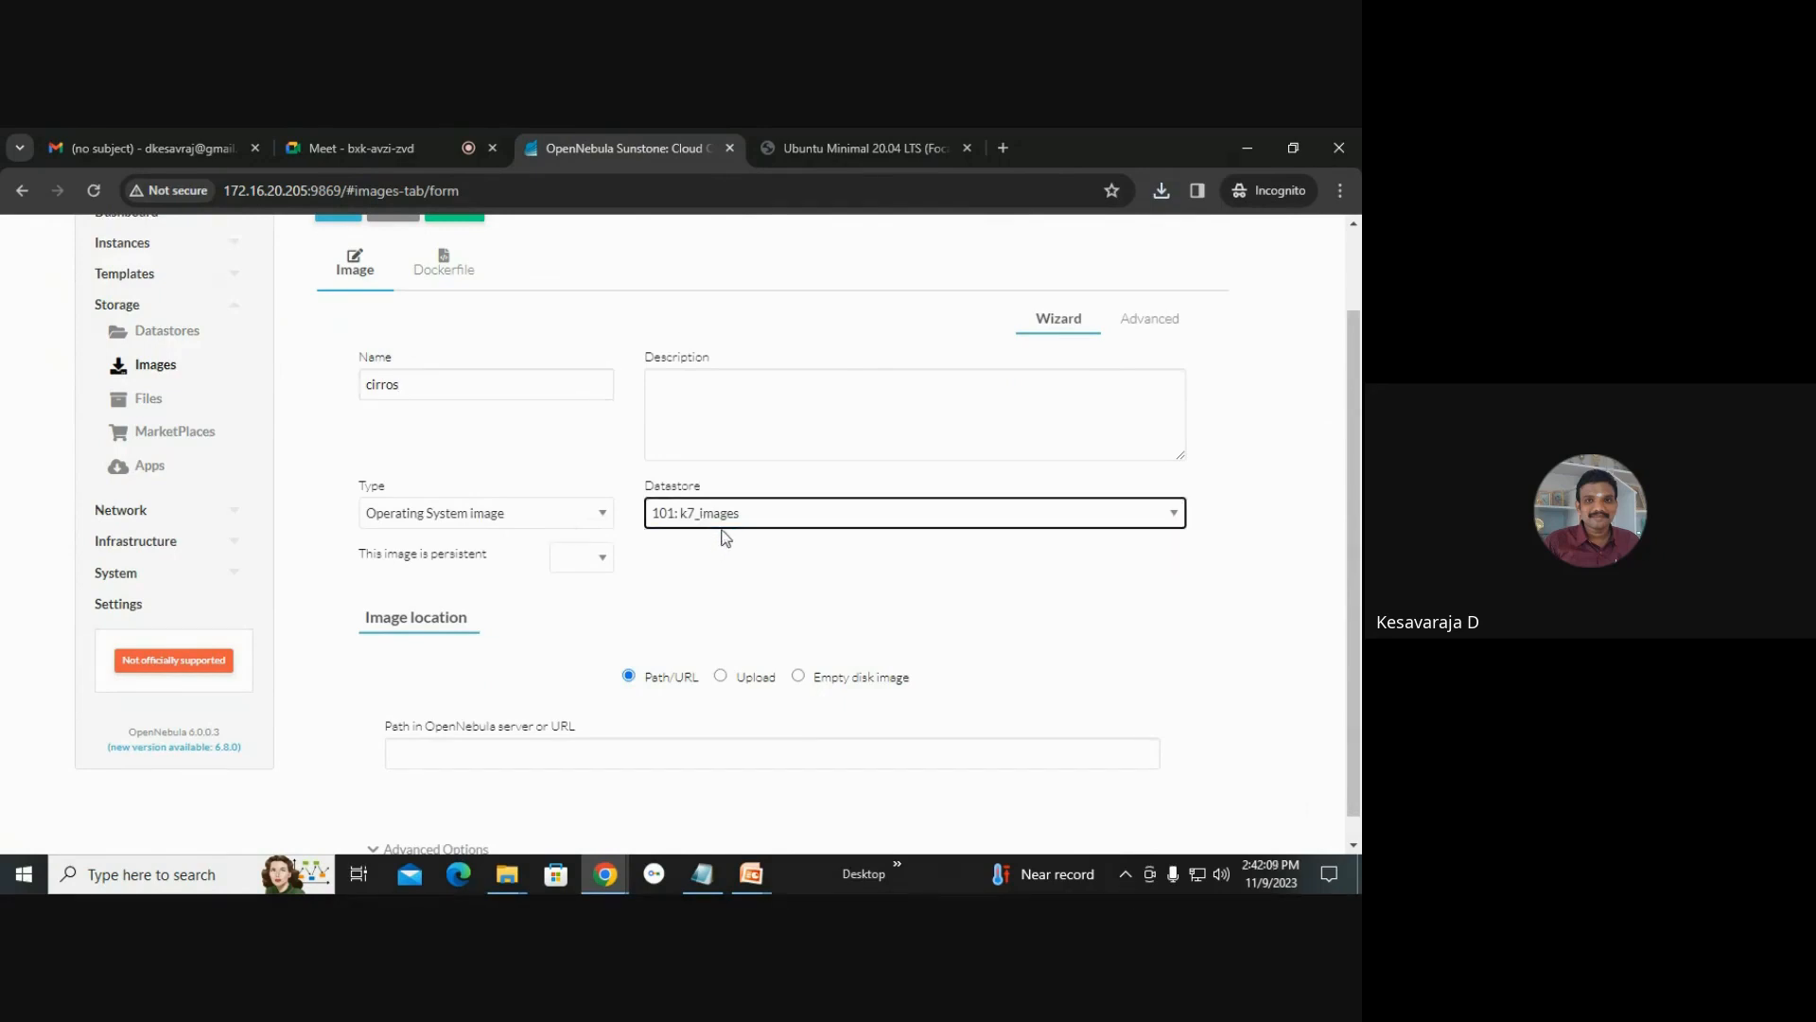
scroll(762, 592, down, 1)
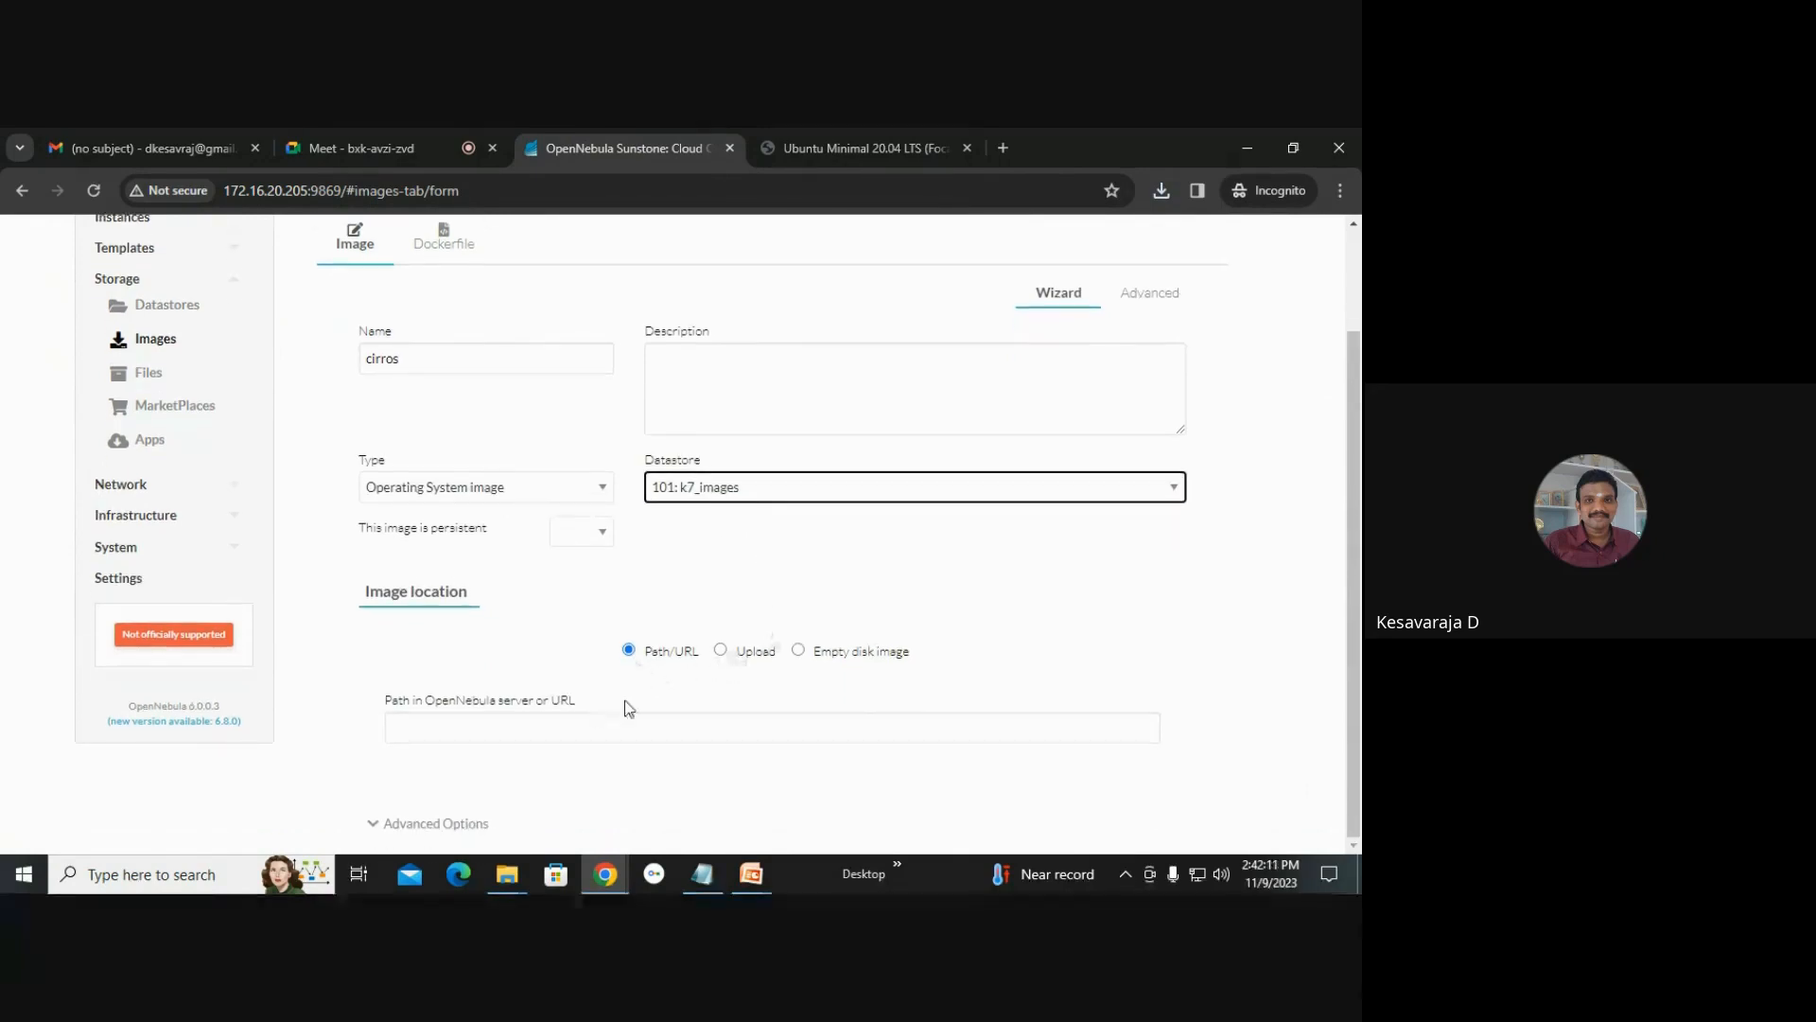
click(751, 661)
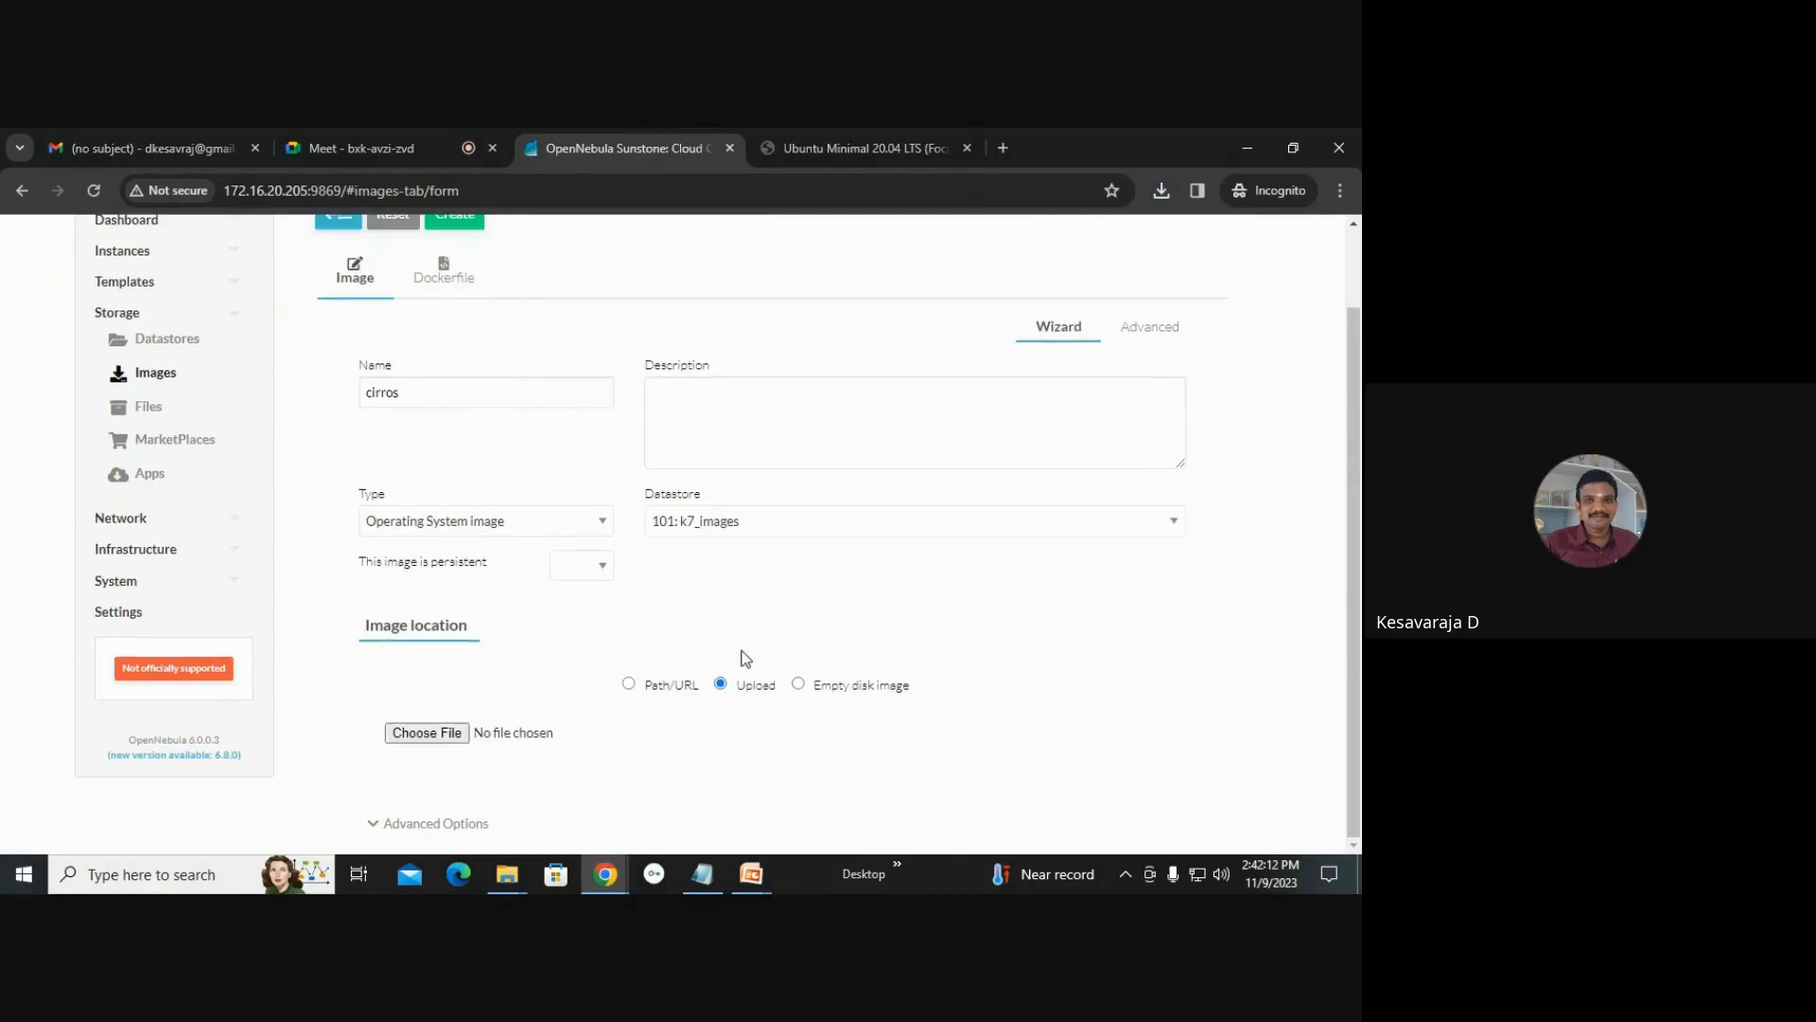
Select cirros-0.6.1-aarch64-disk.img from the Desktop kesava\1 folder as the upload file and create the image.
click(416, 739)
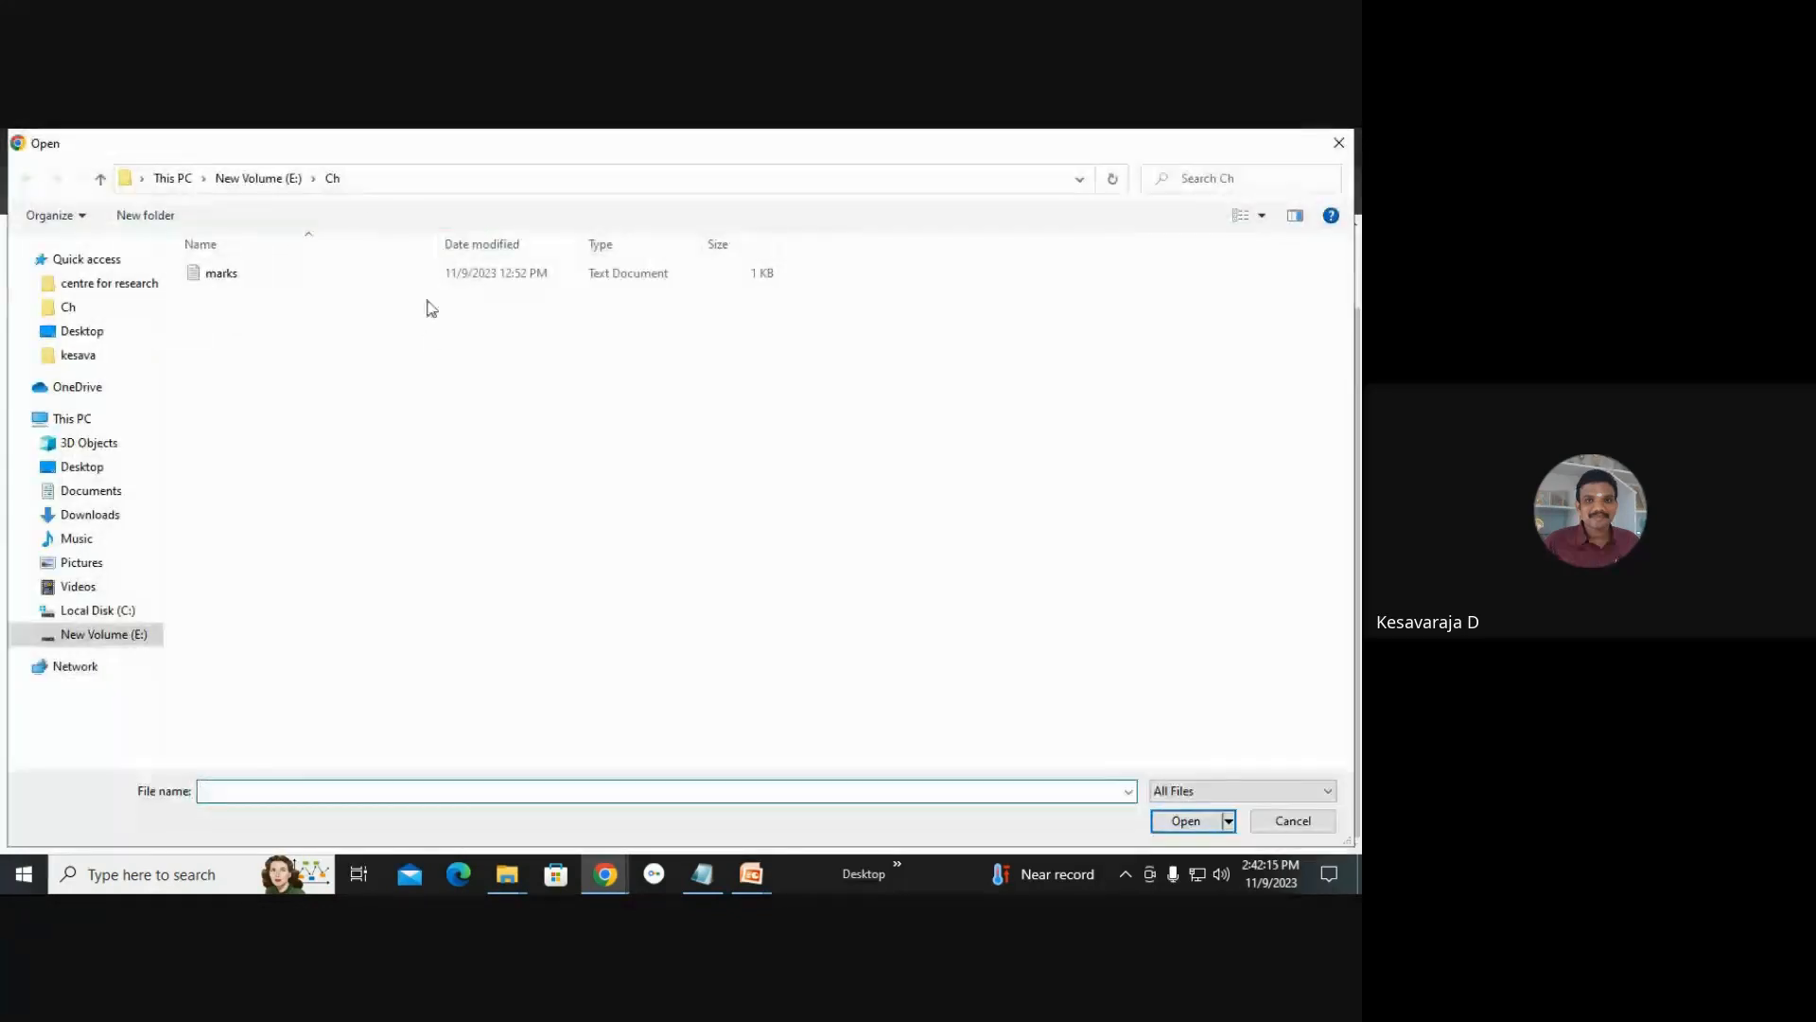
click(92, 635)
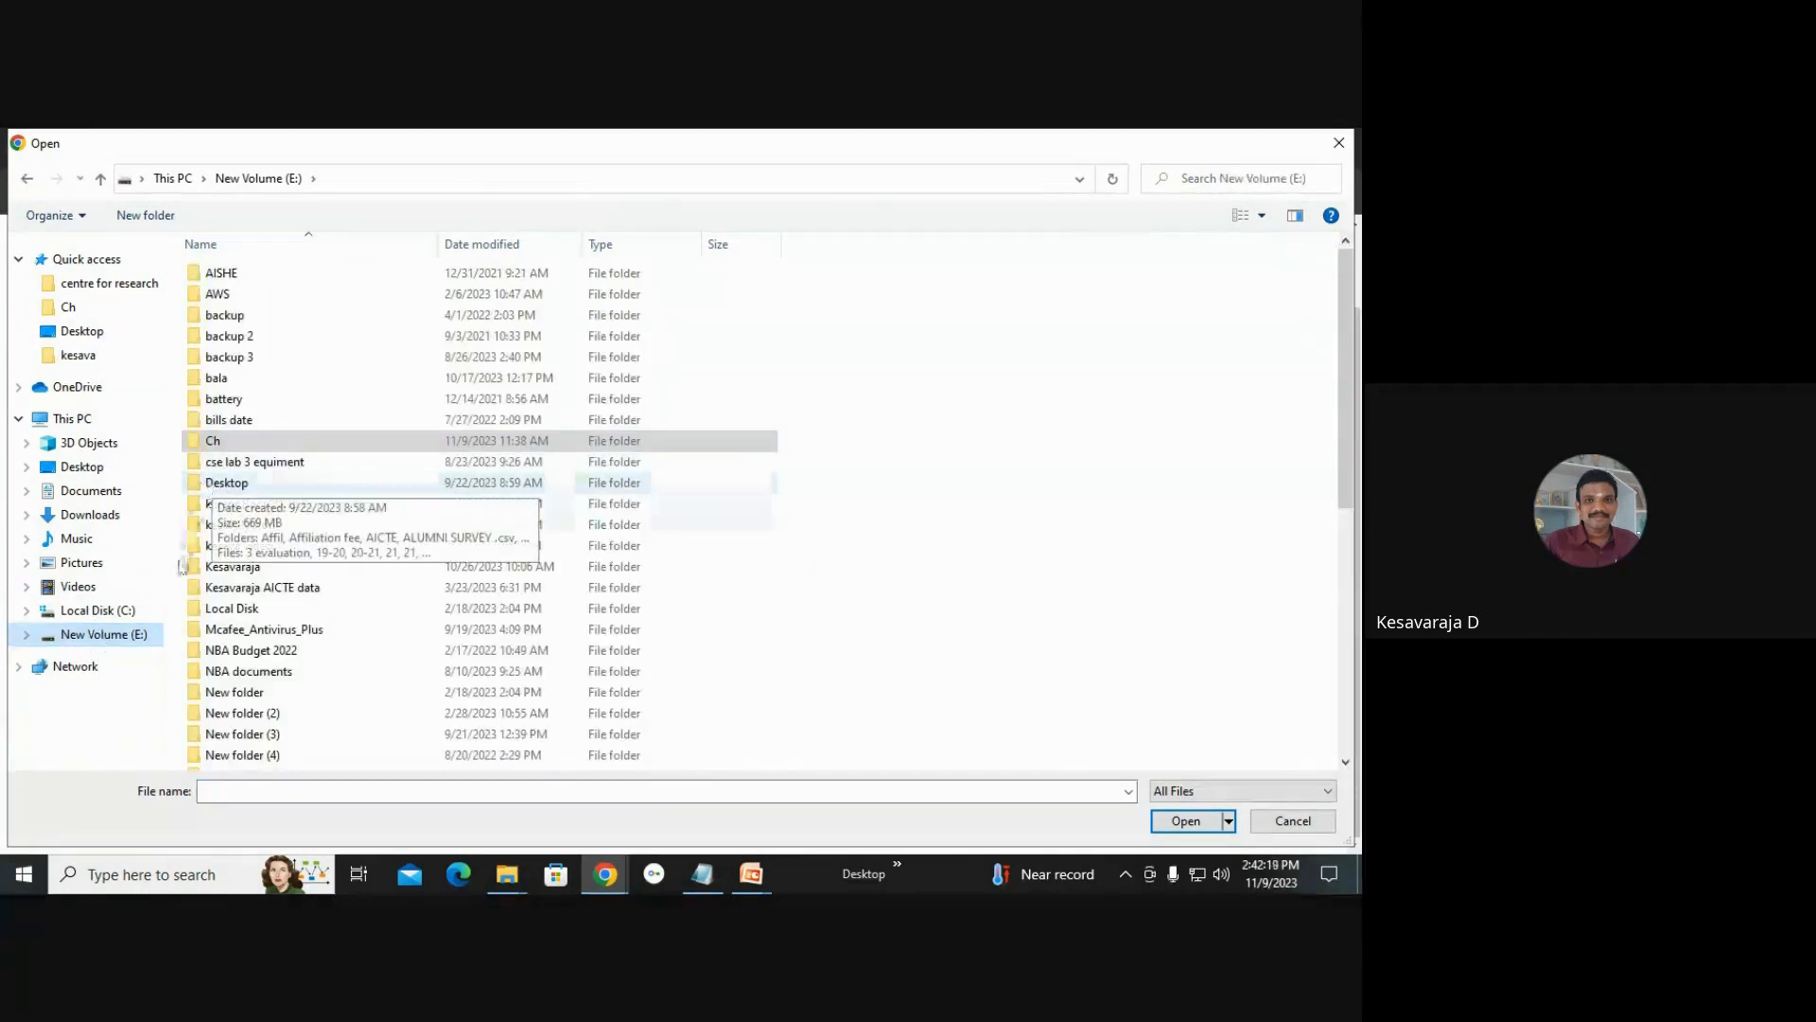
key(k)
click(272, 344)
key(k)
key(k)
key(k)
key(k)
key(k)
key(k)
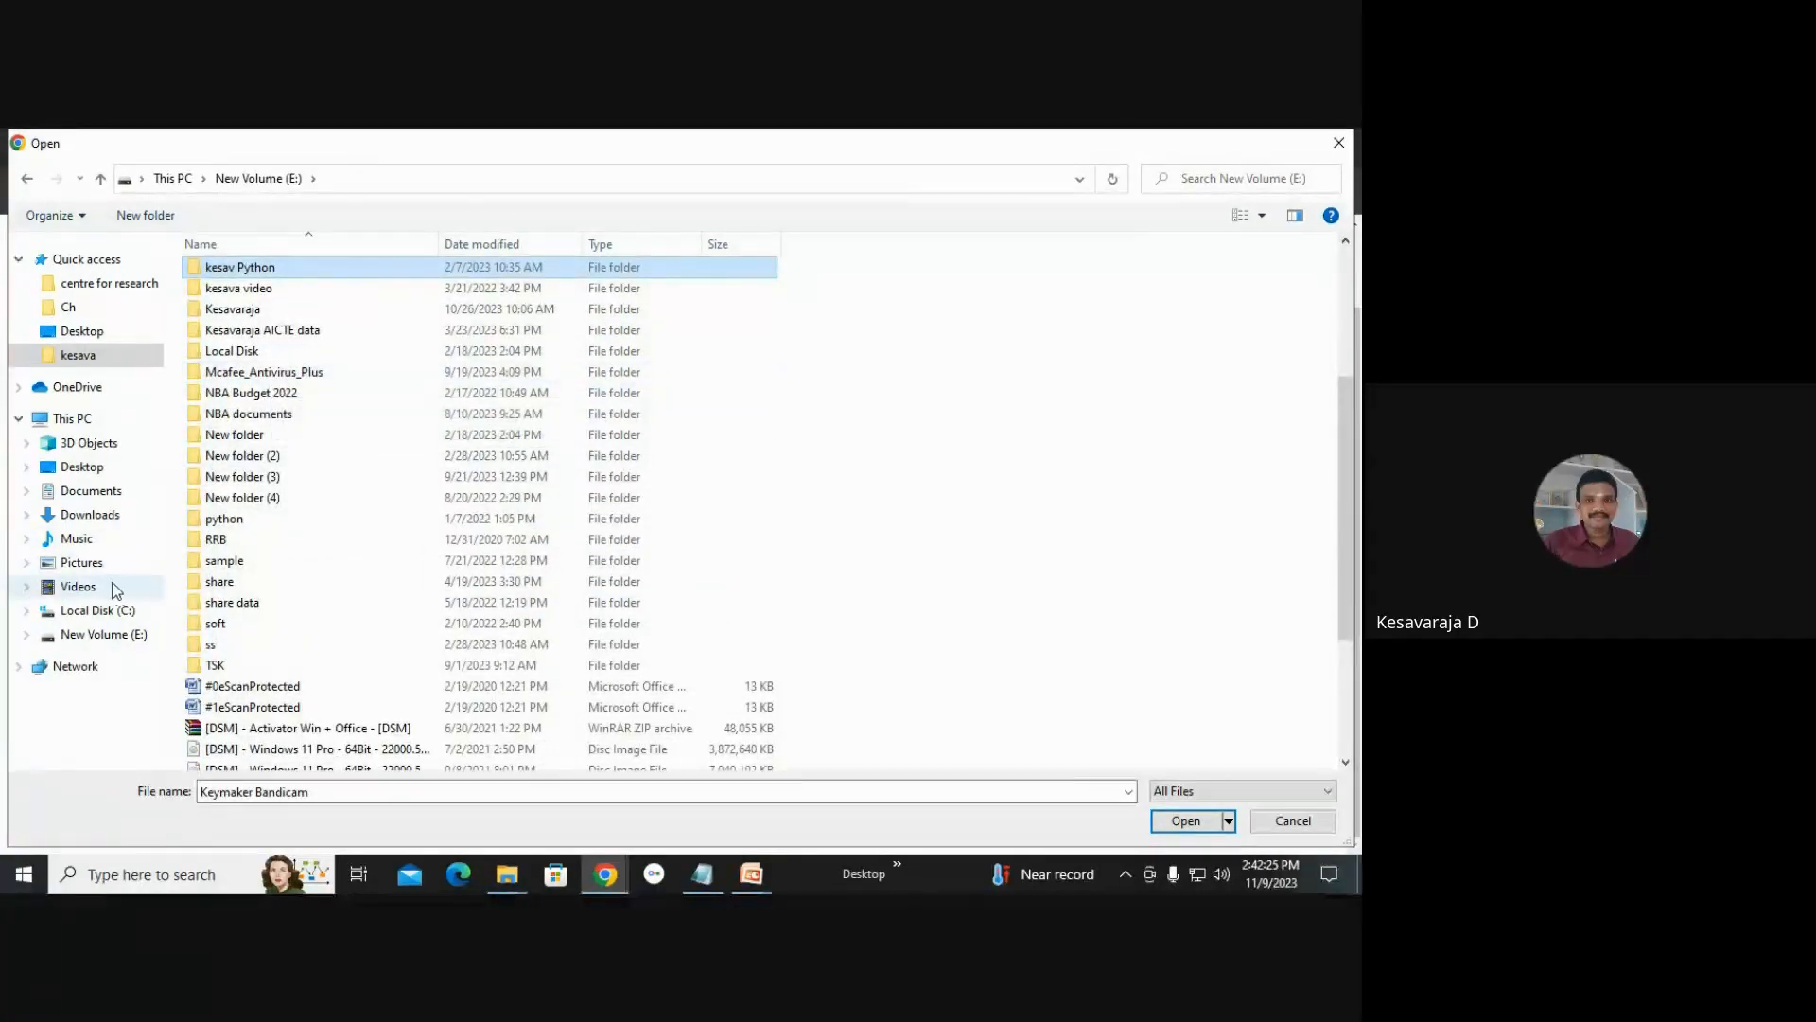
click(100, 611)
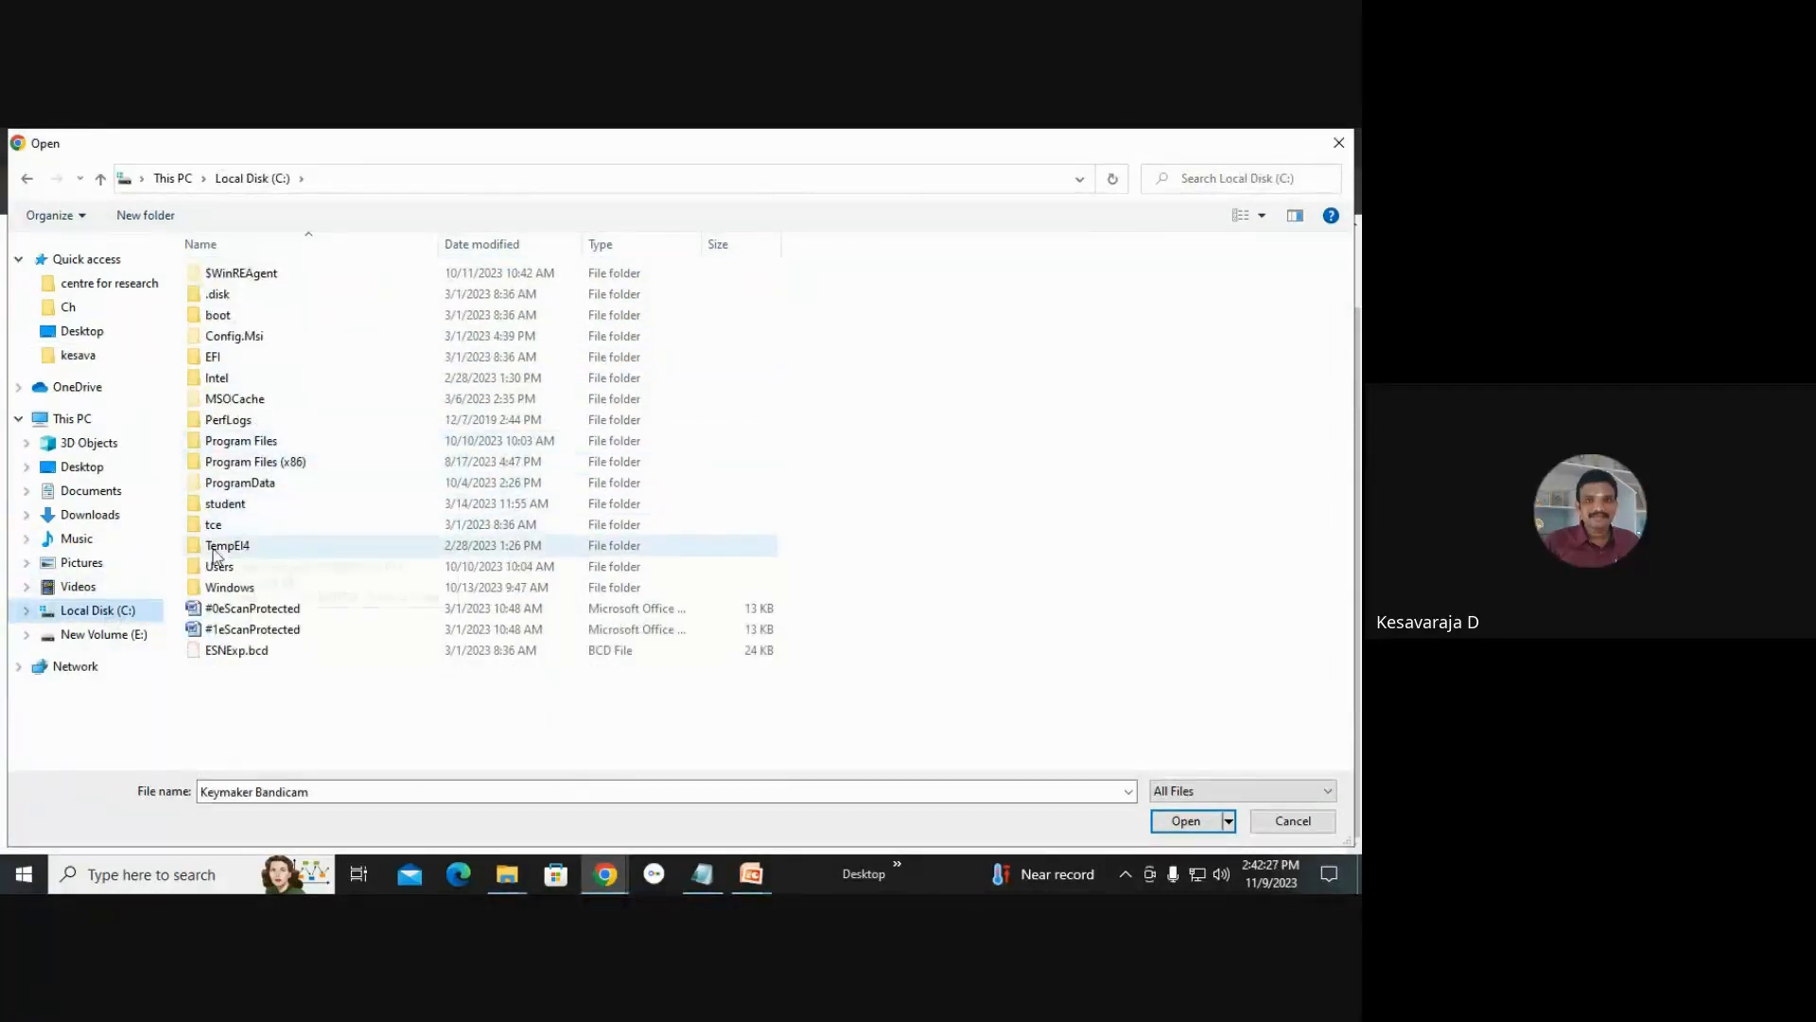
click(95, 468)
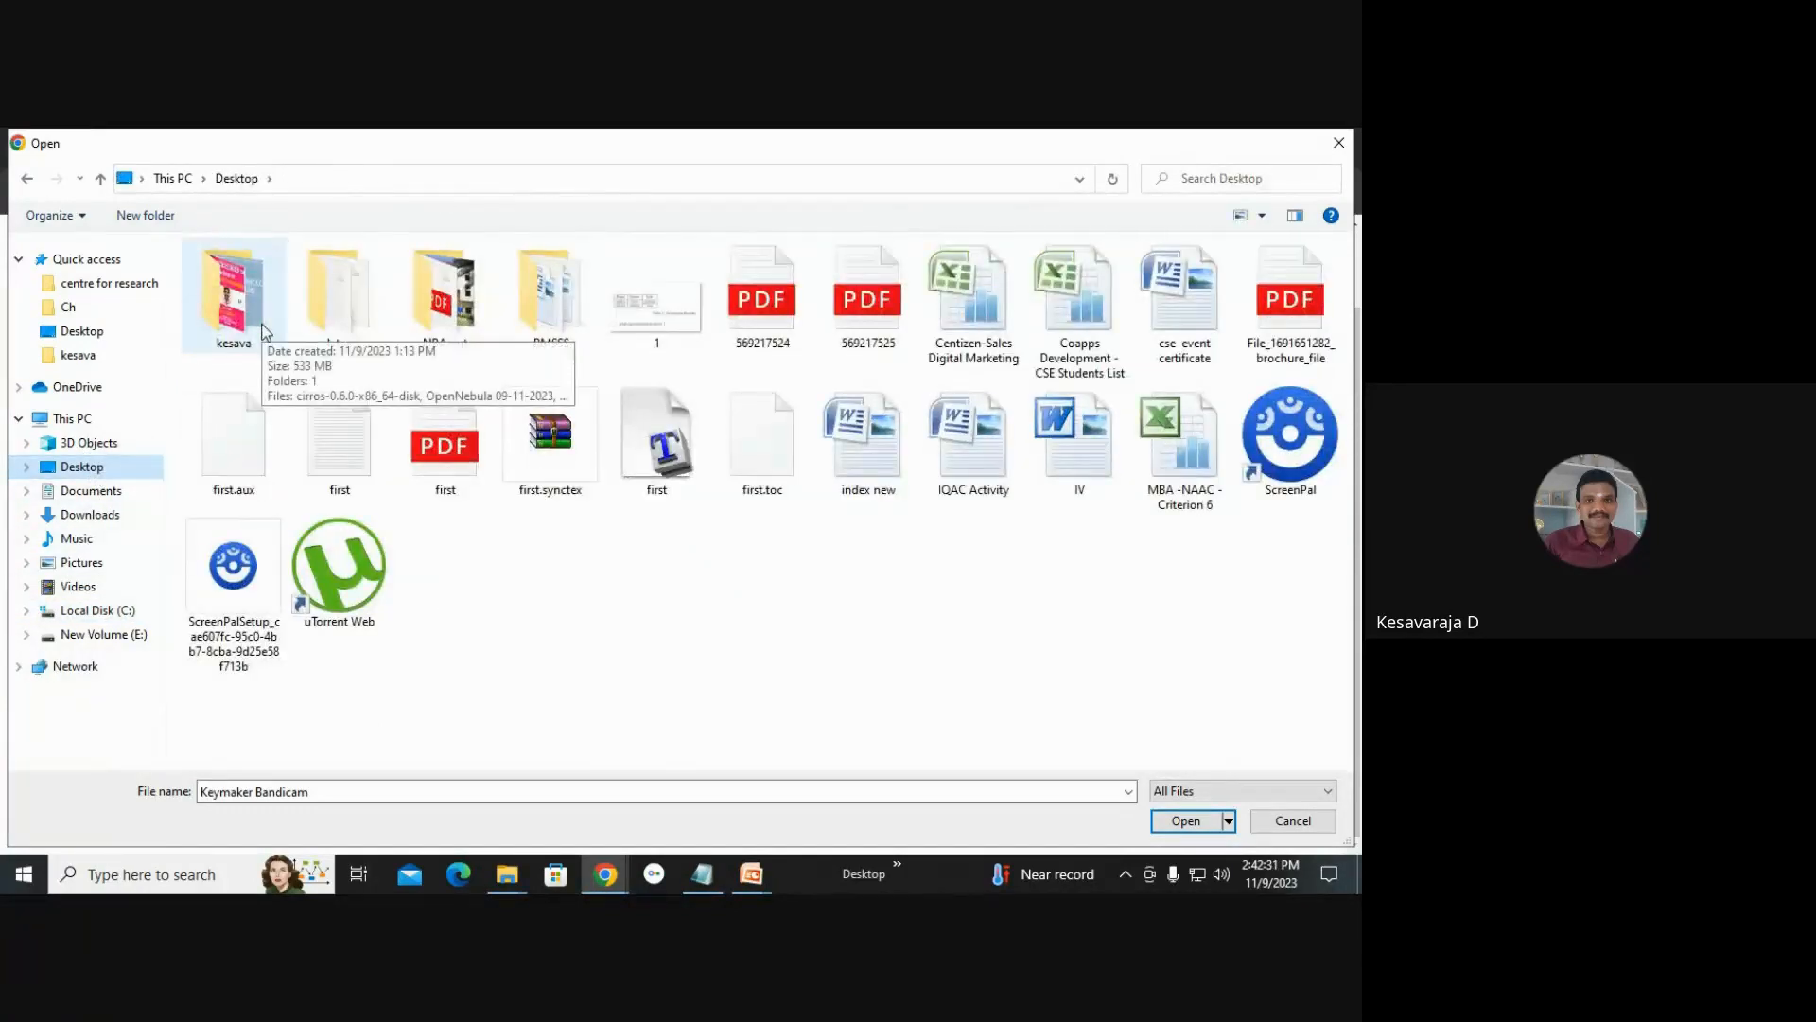
double_click(234, 298)
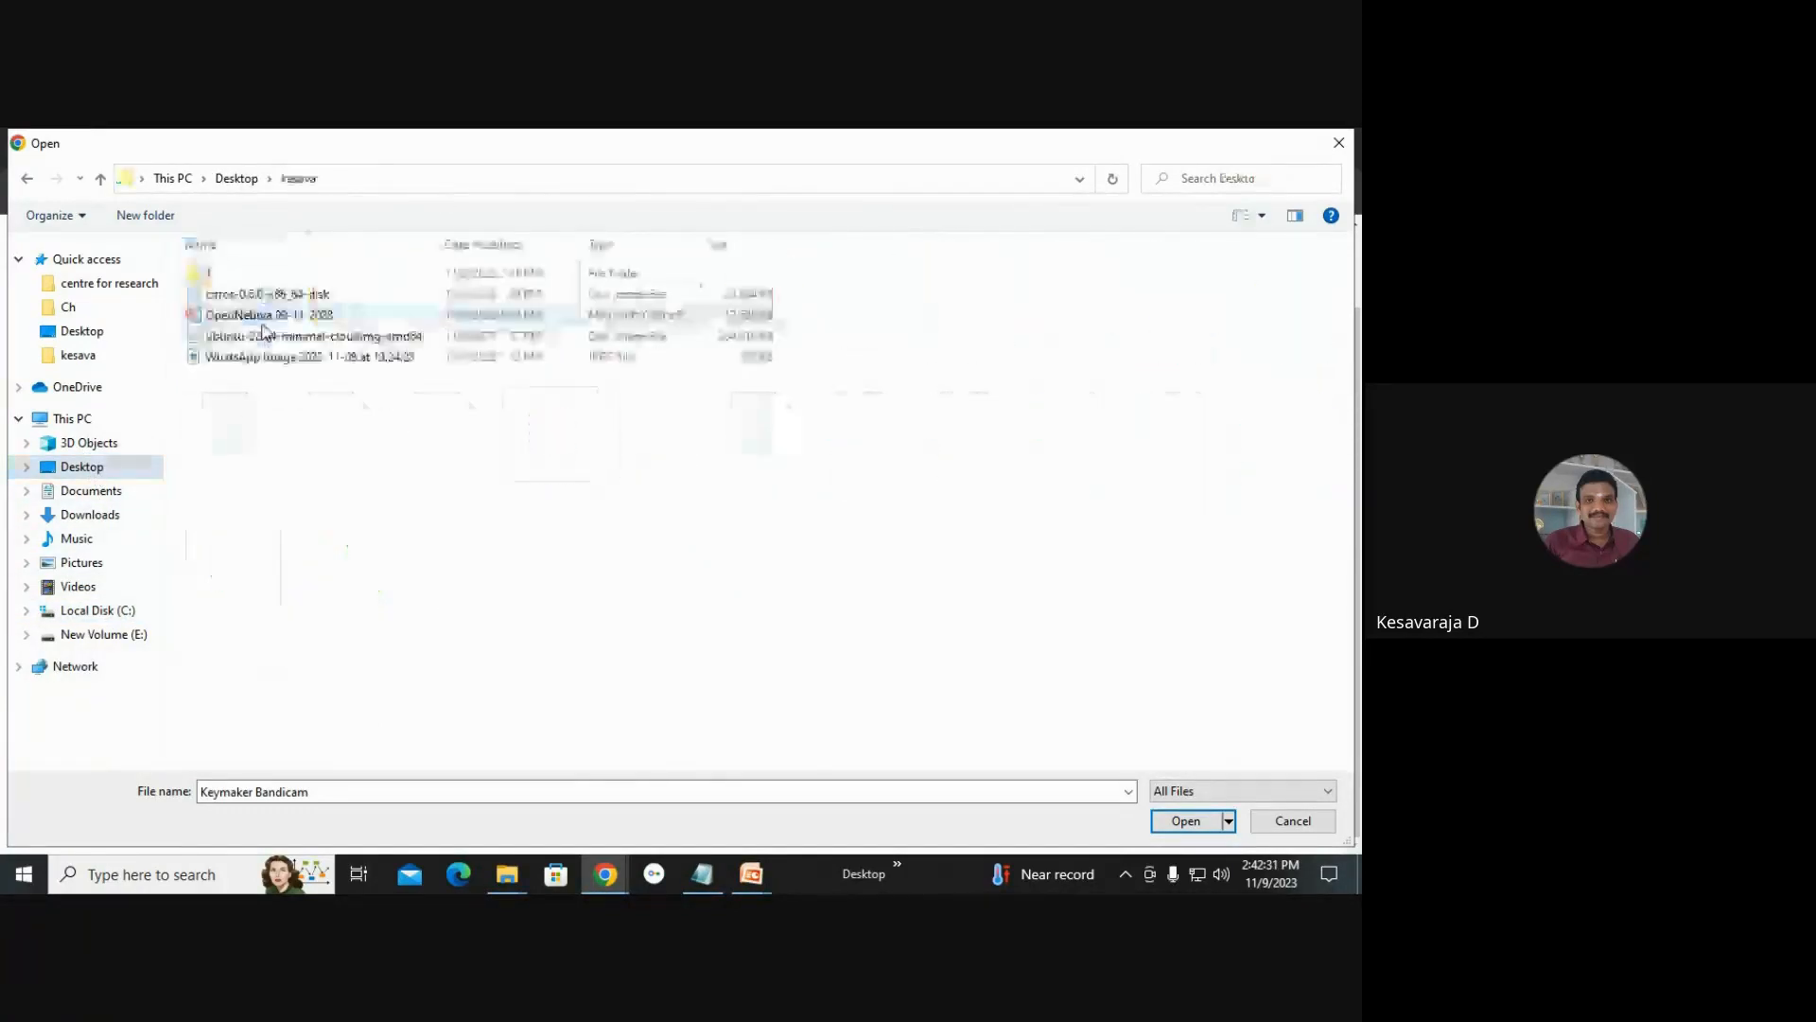
double_click(269, 276)
double_click(269, 274)
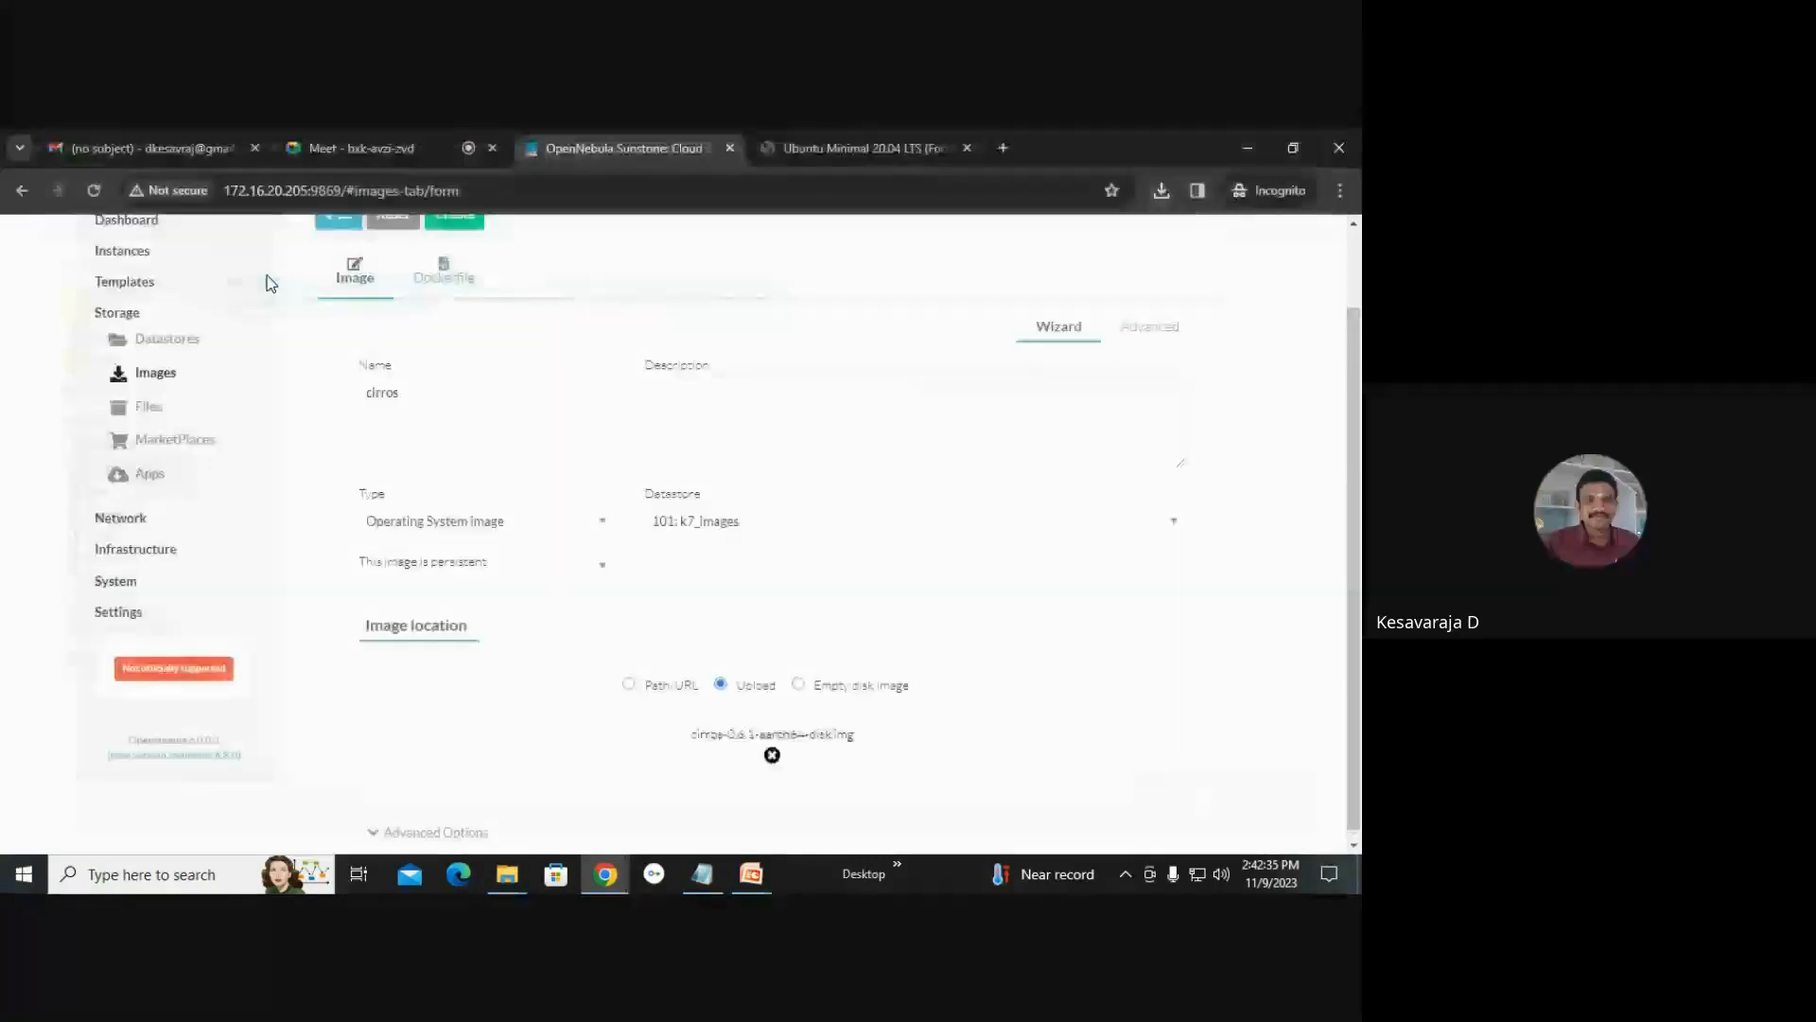
scroll(741, 640, up, 1)
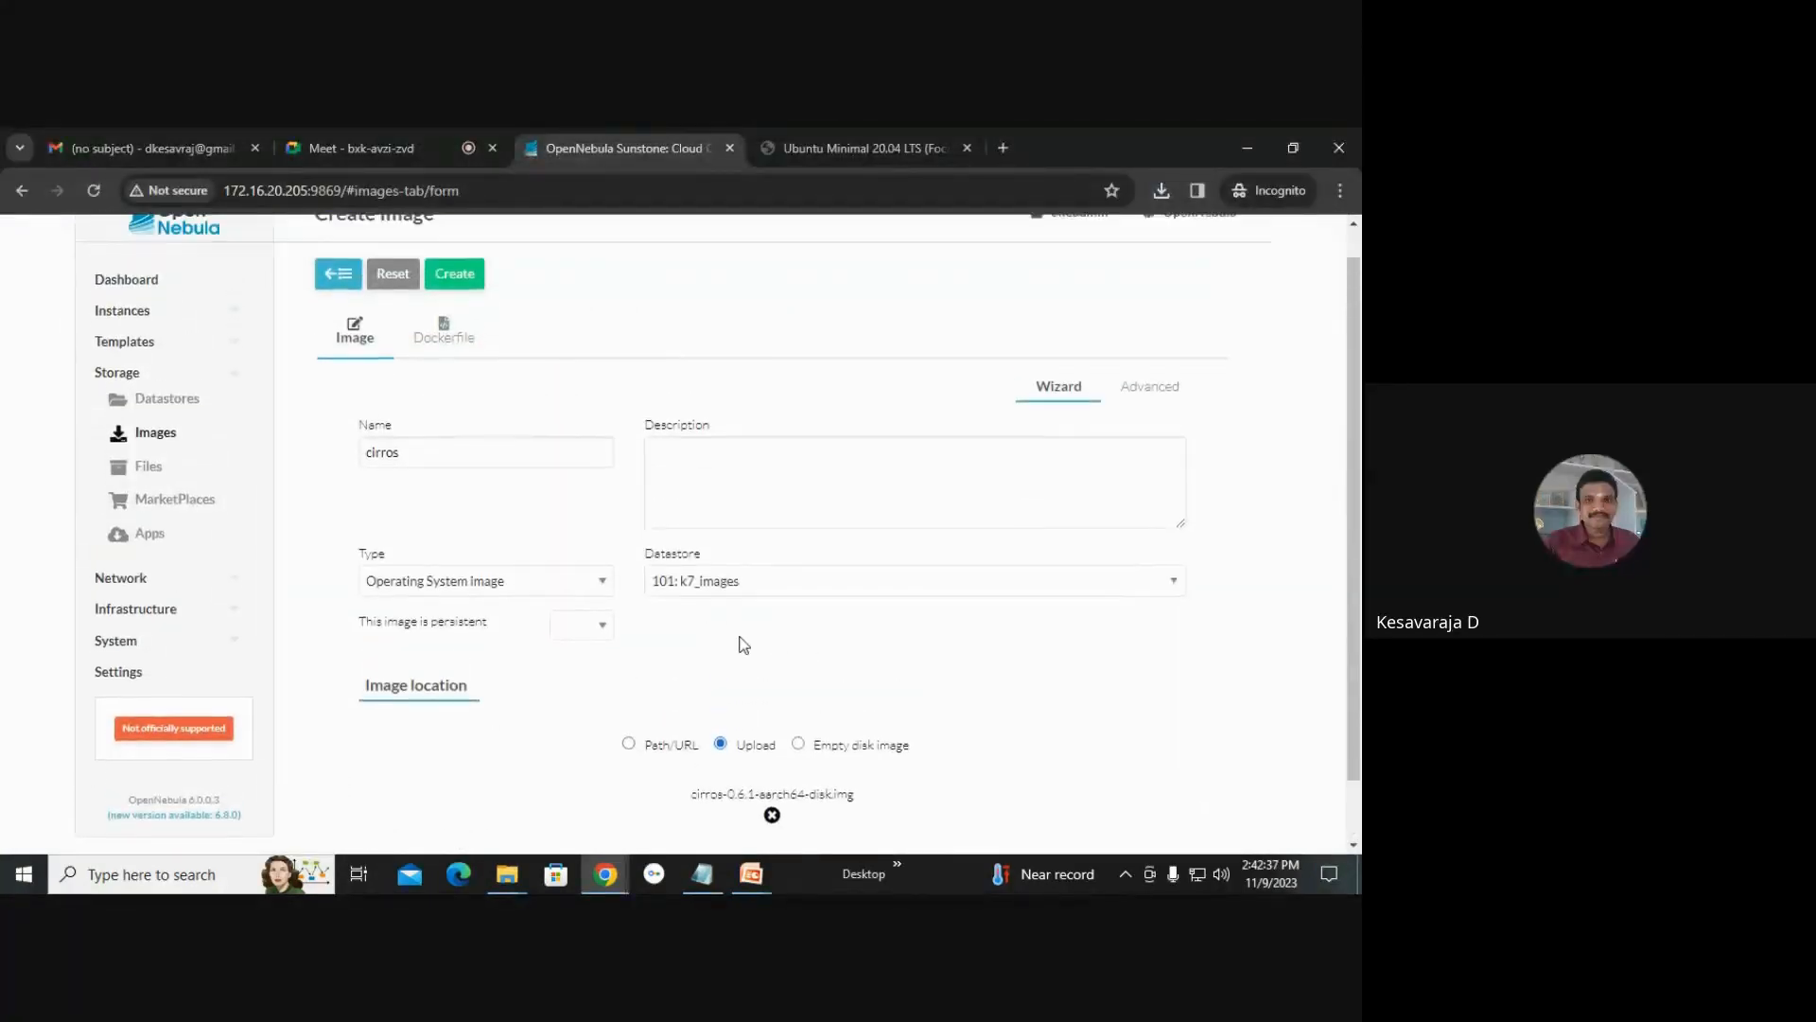
click(469, 307)
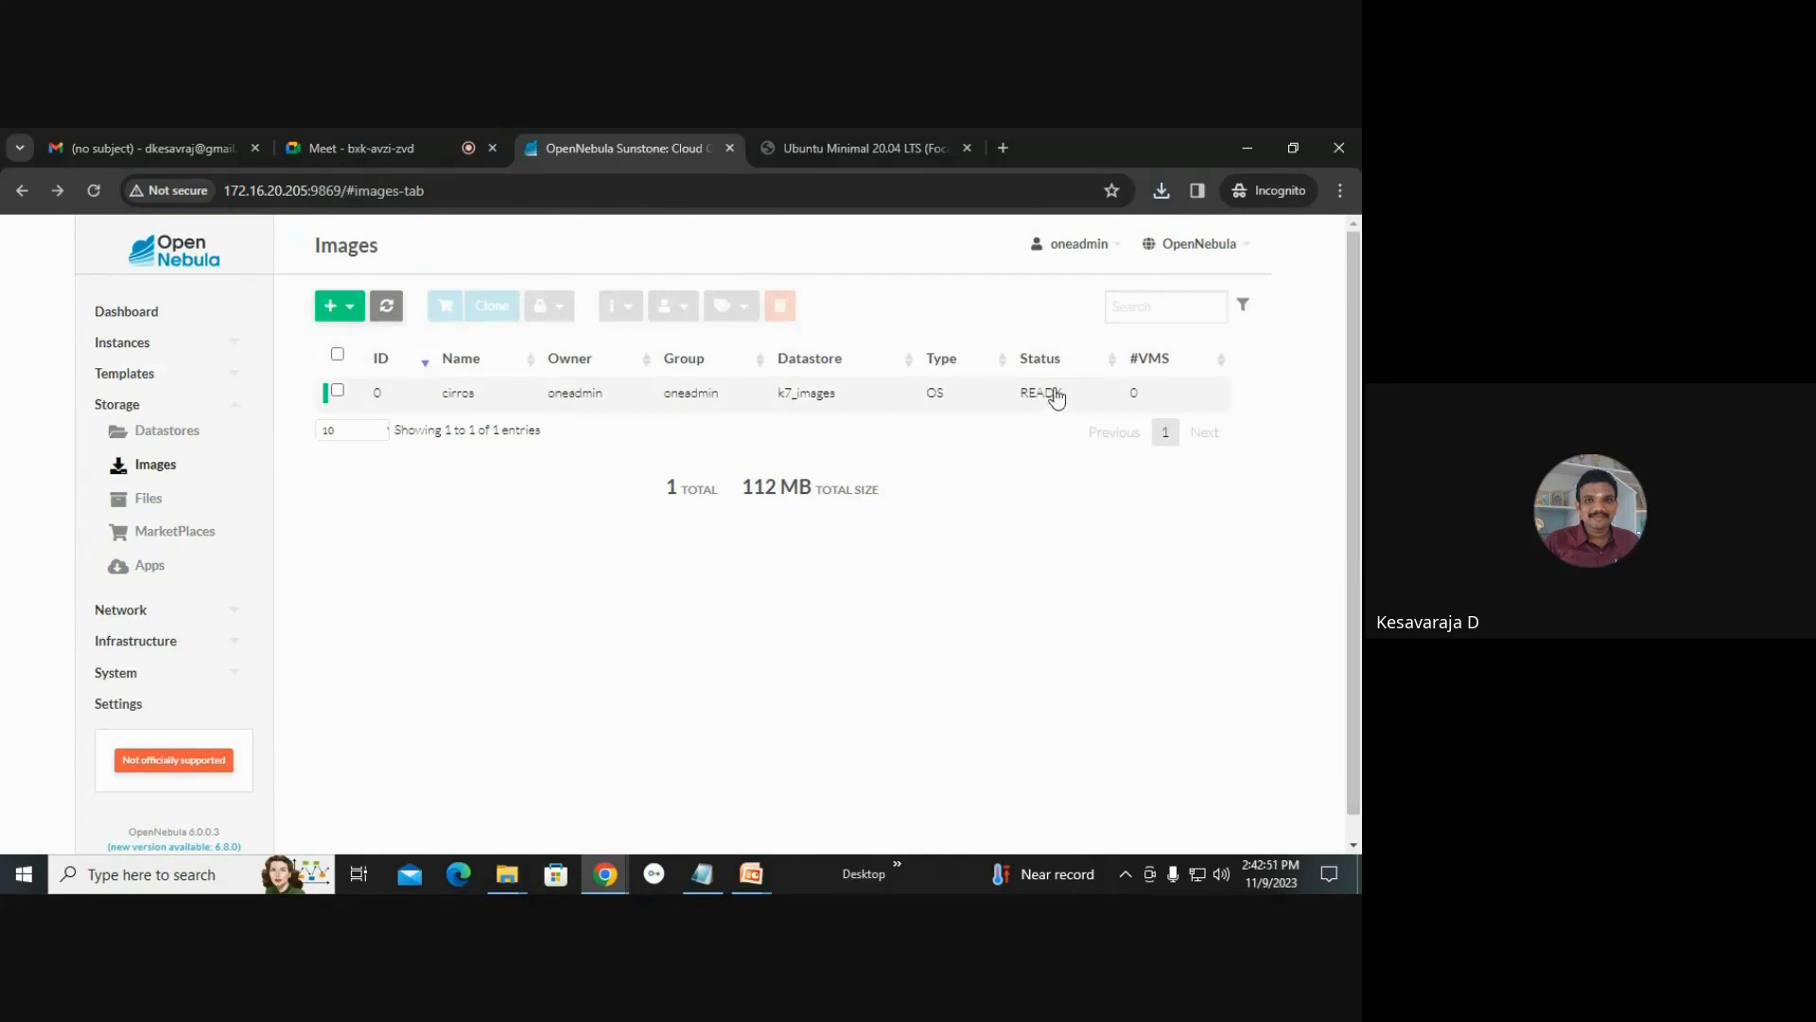
Create a second image named ubuntu, uploading ubuntu-20.04-minimal-cloudimg-amd64.img from the same folder.
click(348, 307)
click(357, 352)
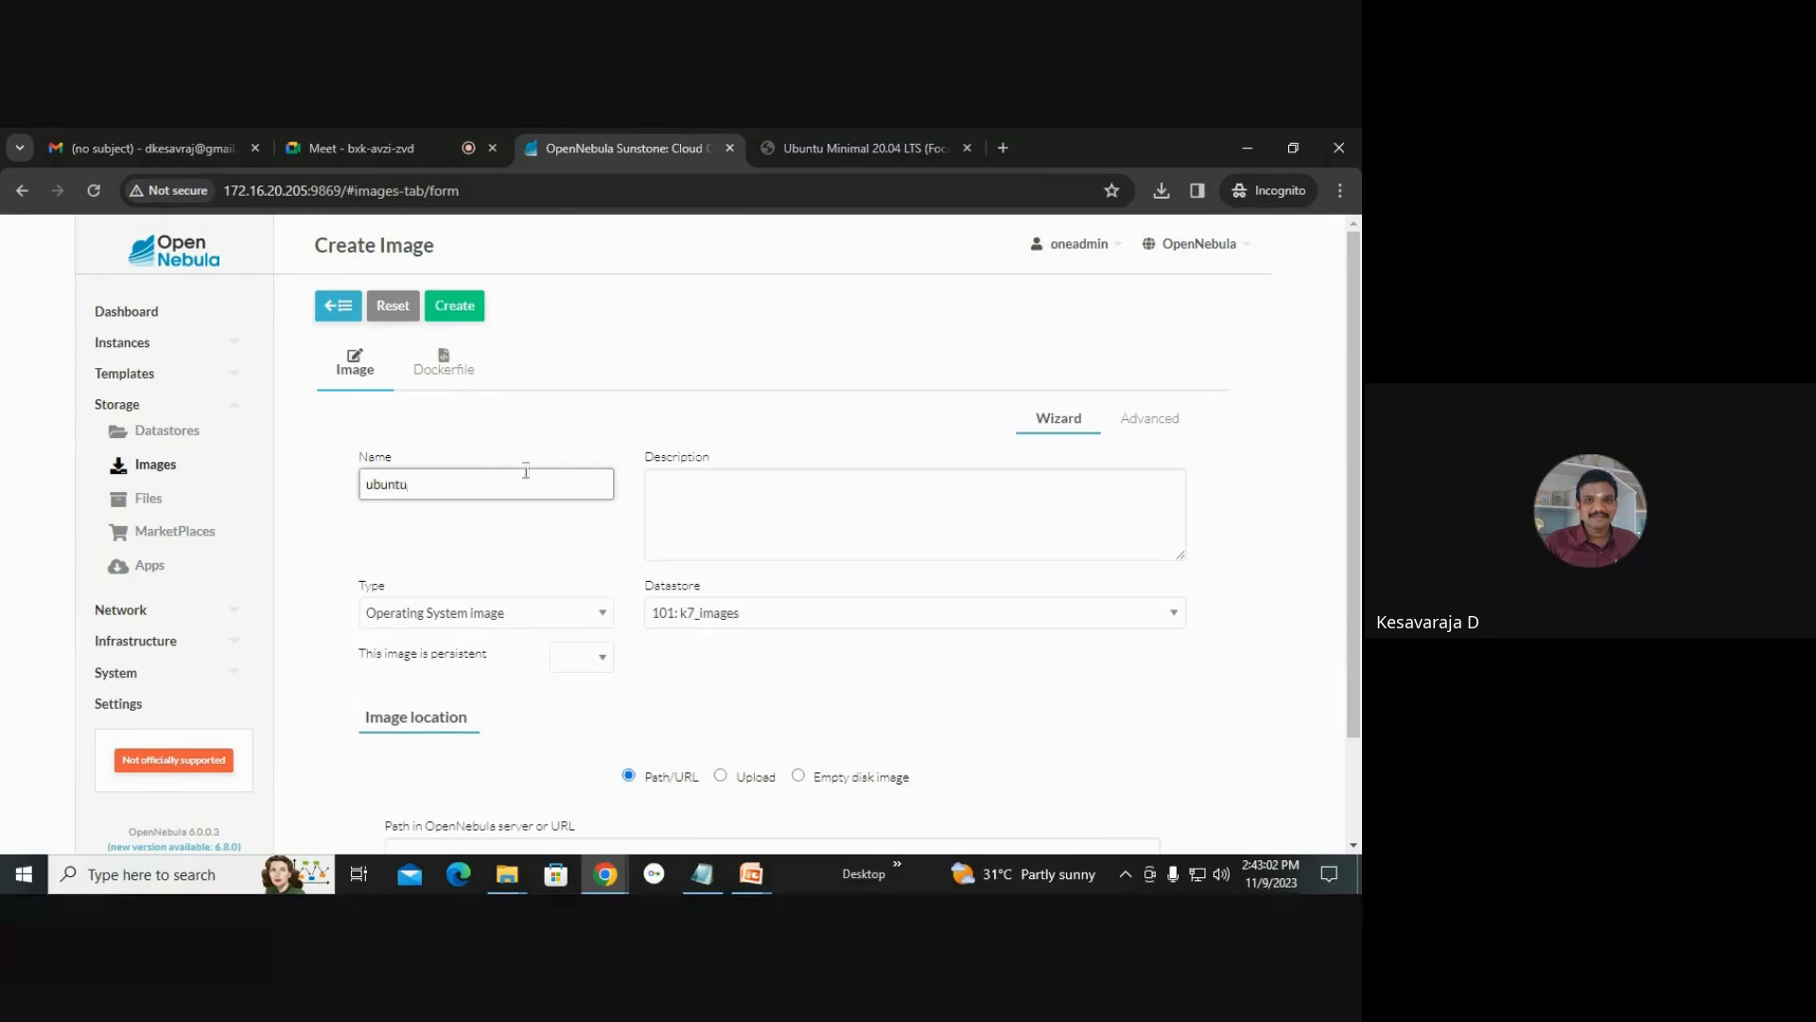
scroll(719, 653, down, 1)
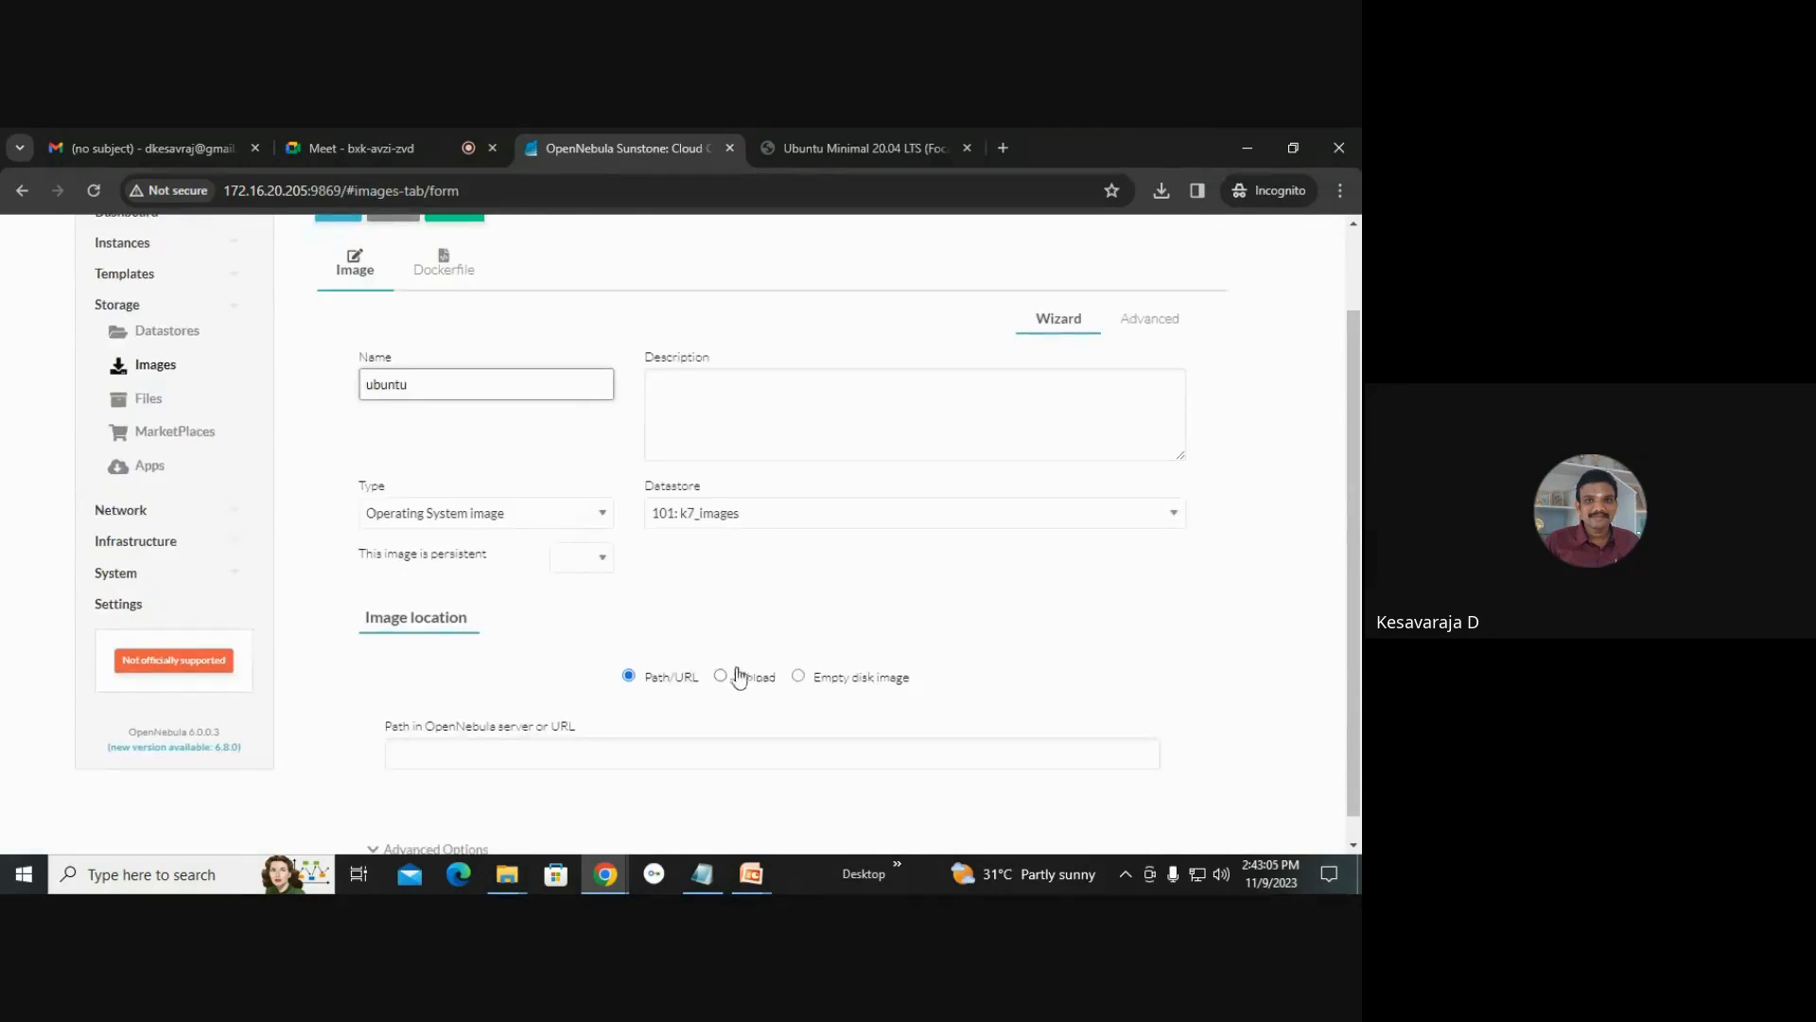
click(724, 680)
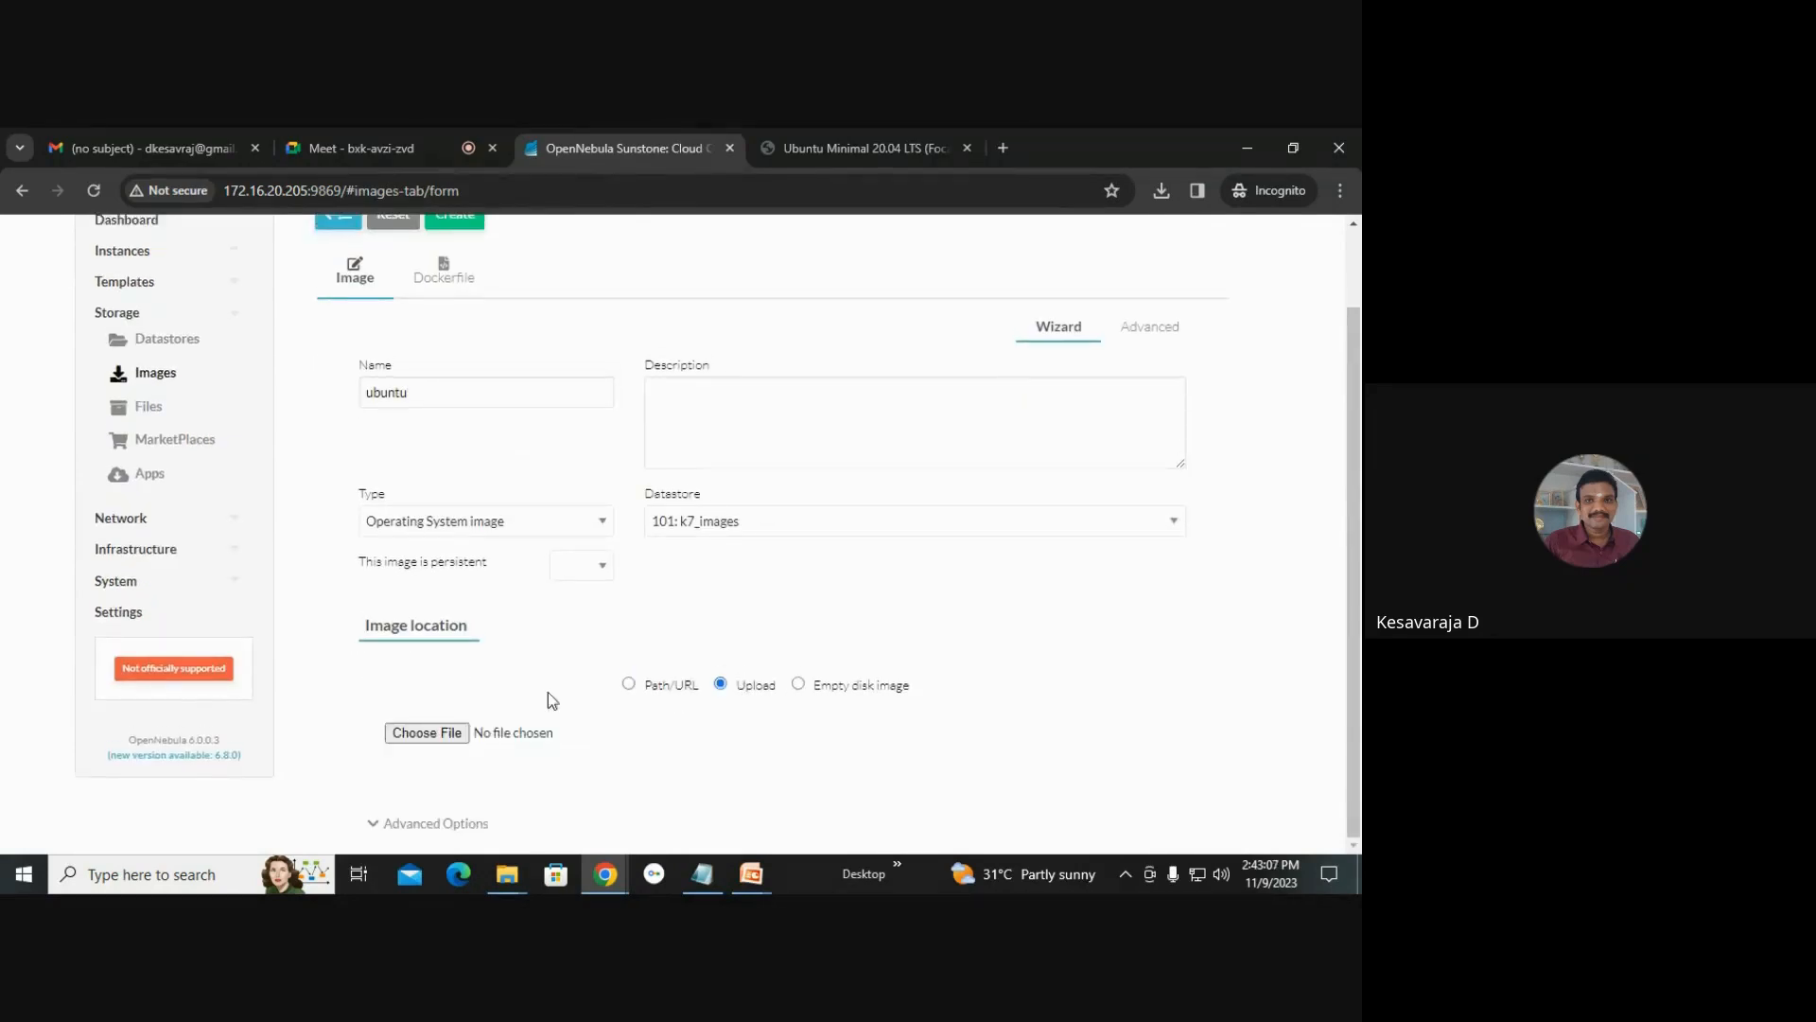
click(462, 734)
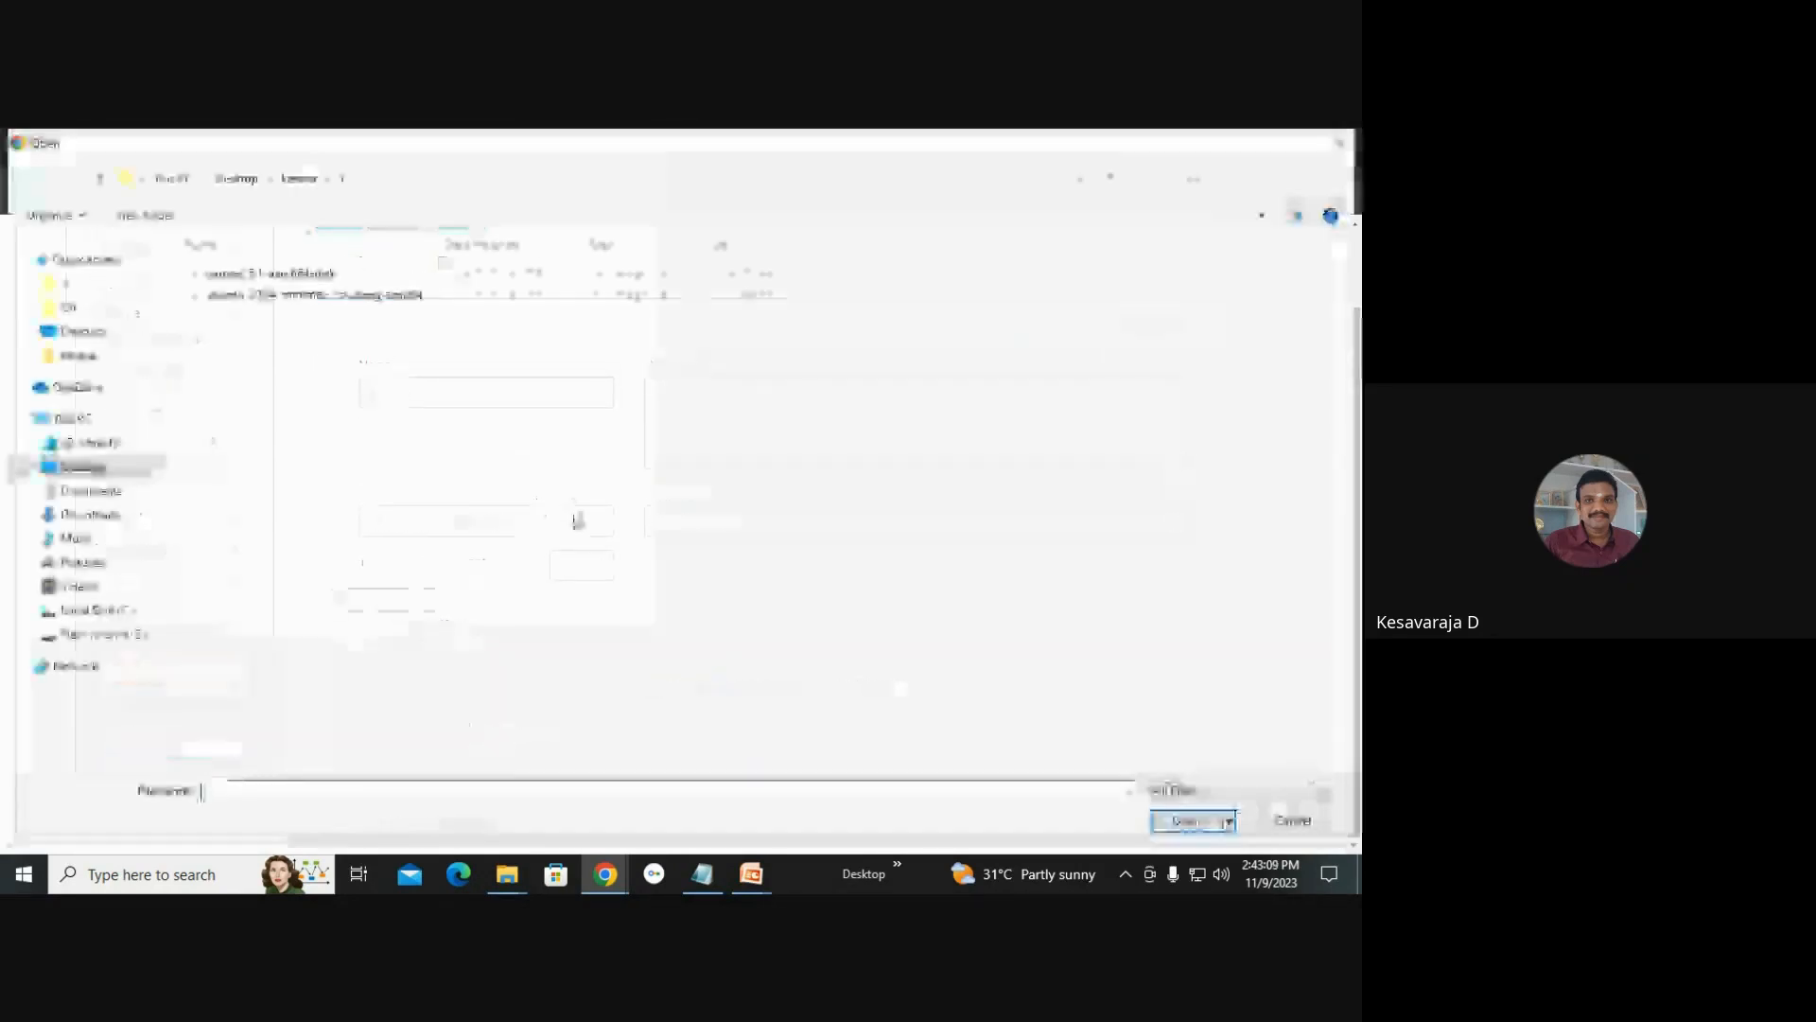
double_click(275, 295)
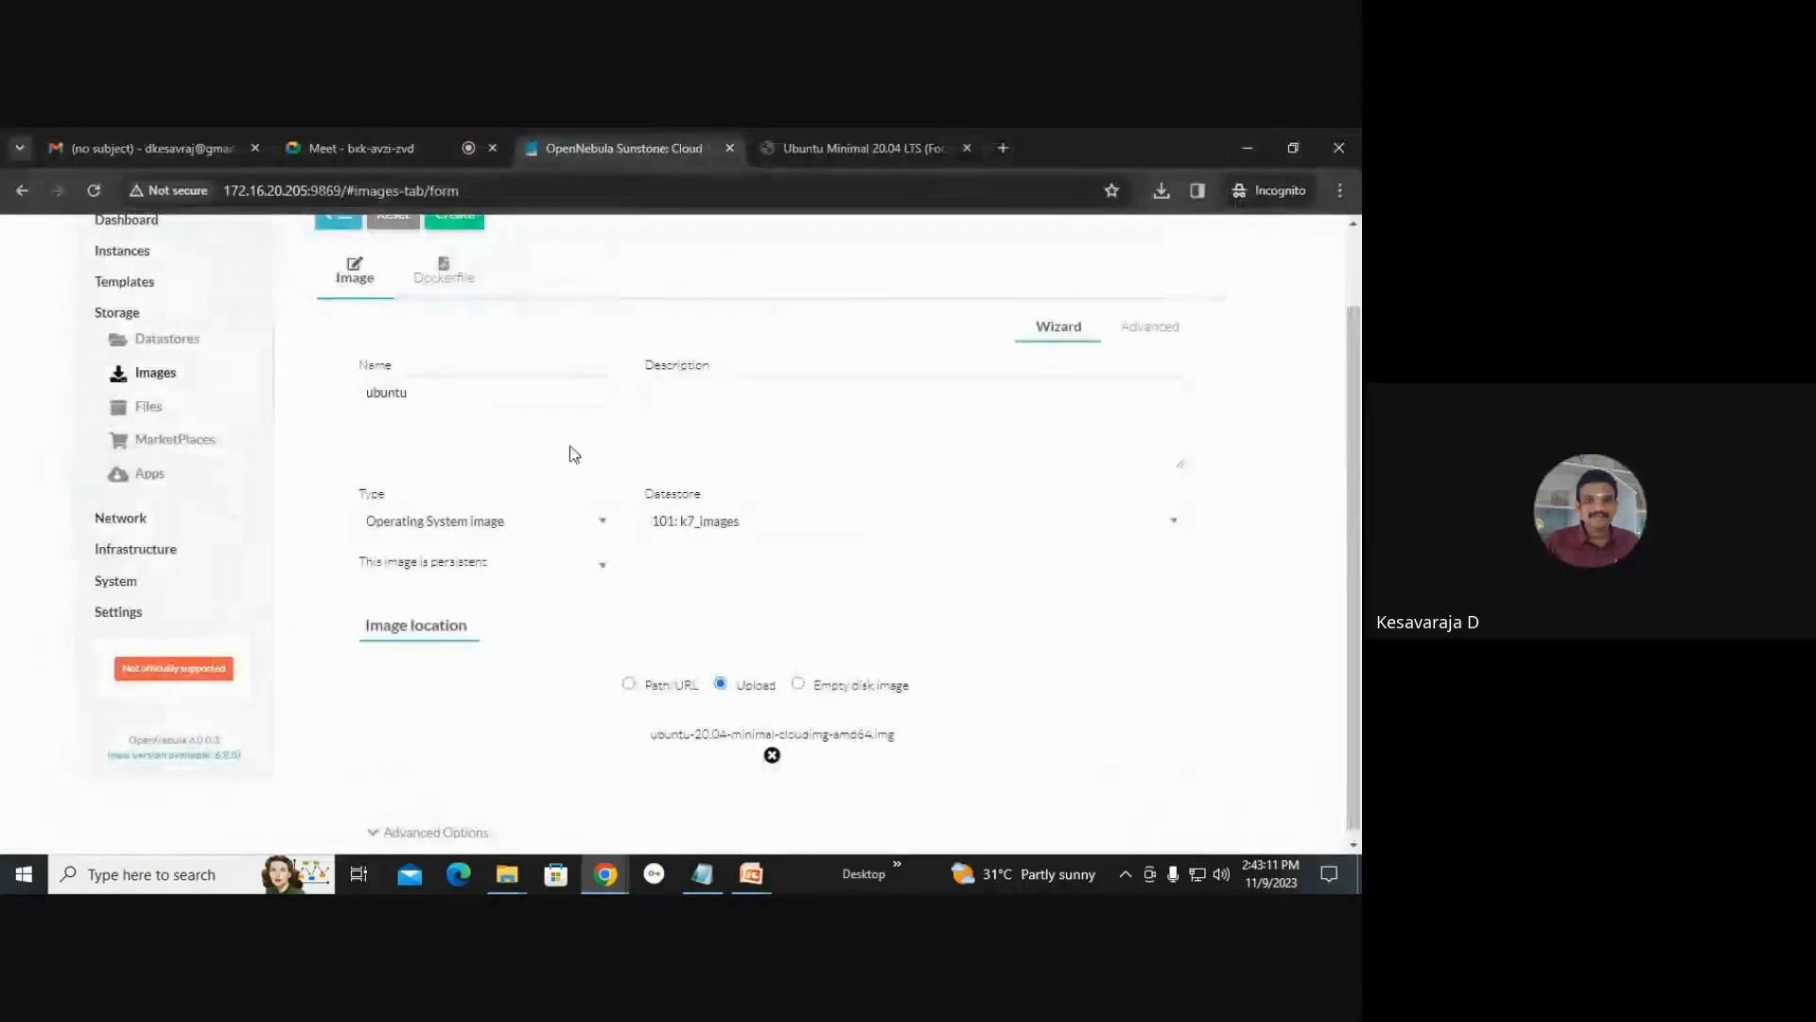
click(467, 217)
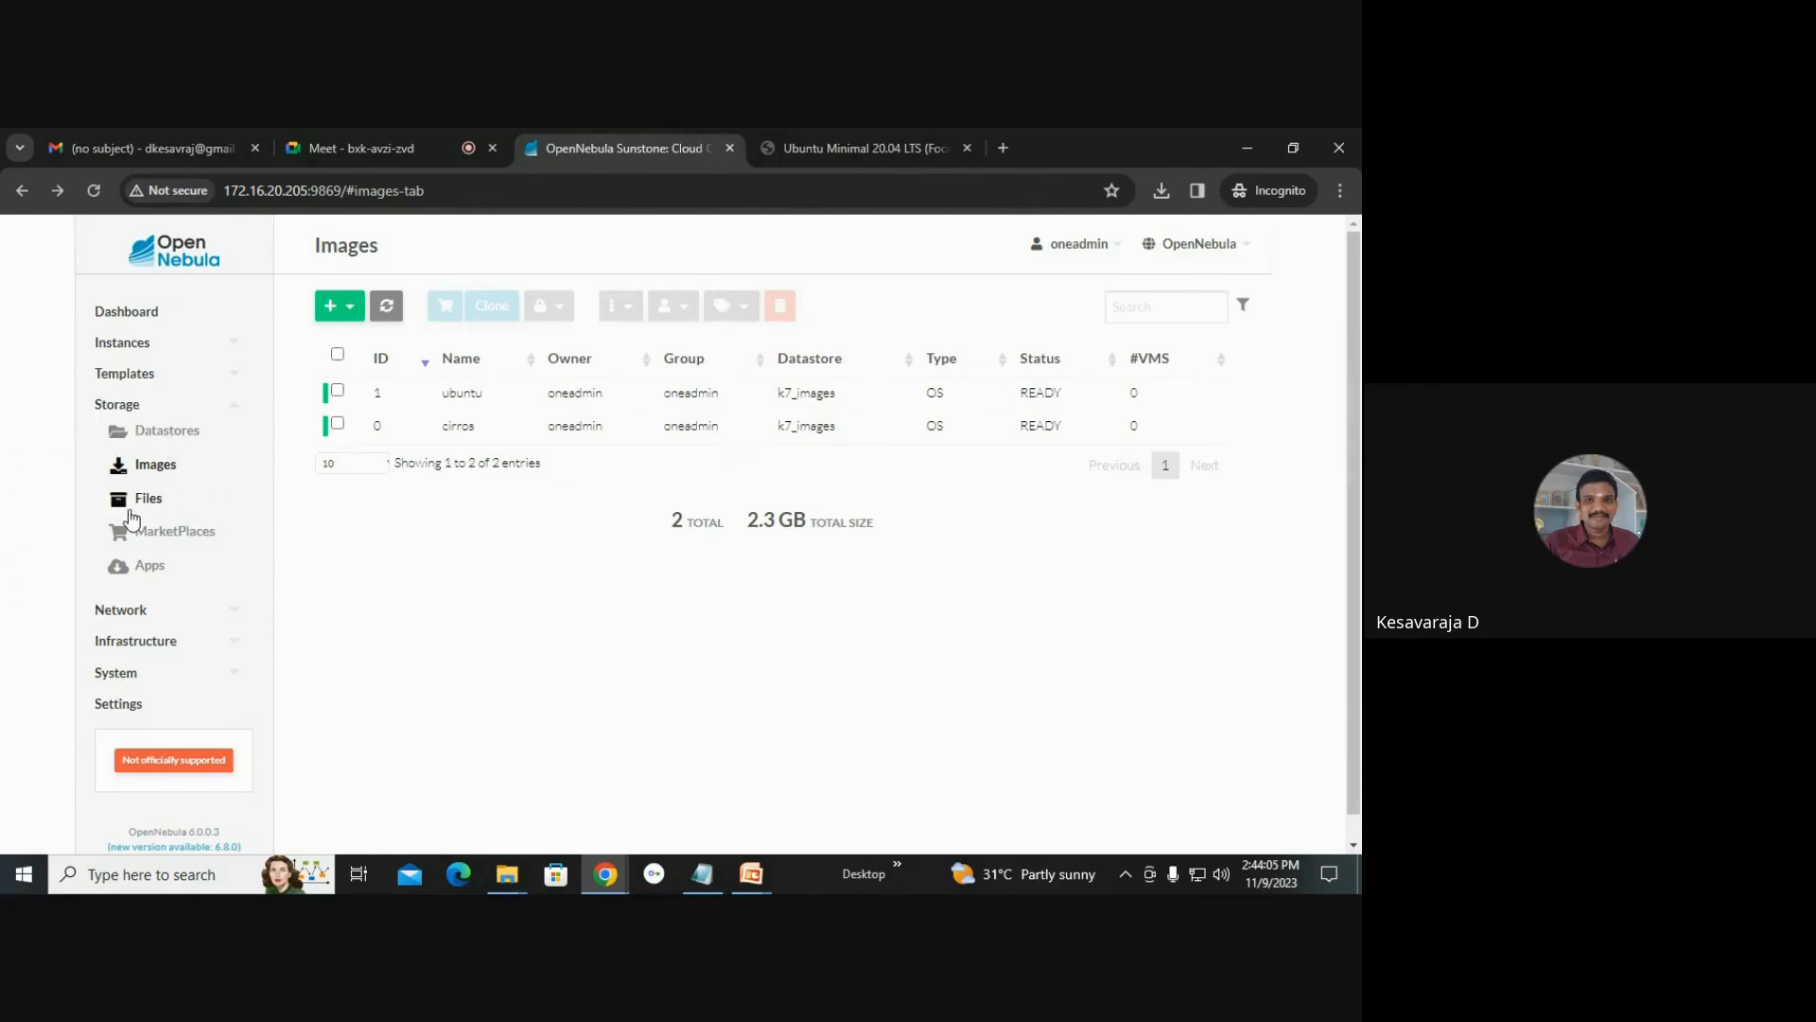
Review the Files, MarketPlaces, Apps, Hosts, Virtual Networks, Datastores and Images pages.
click(142, 499)
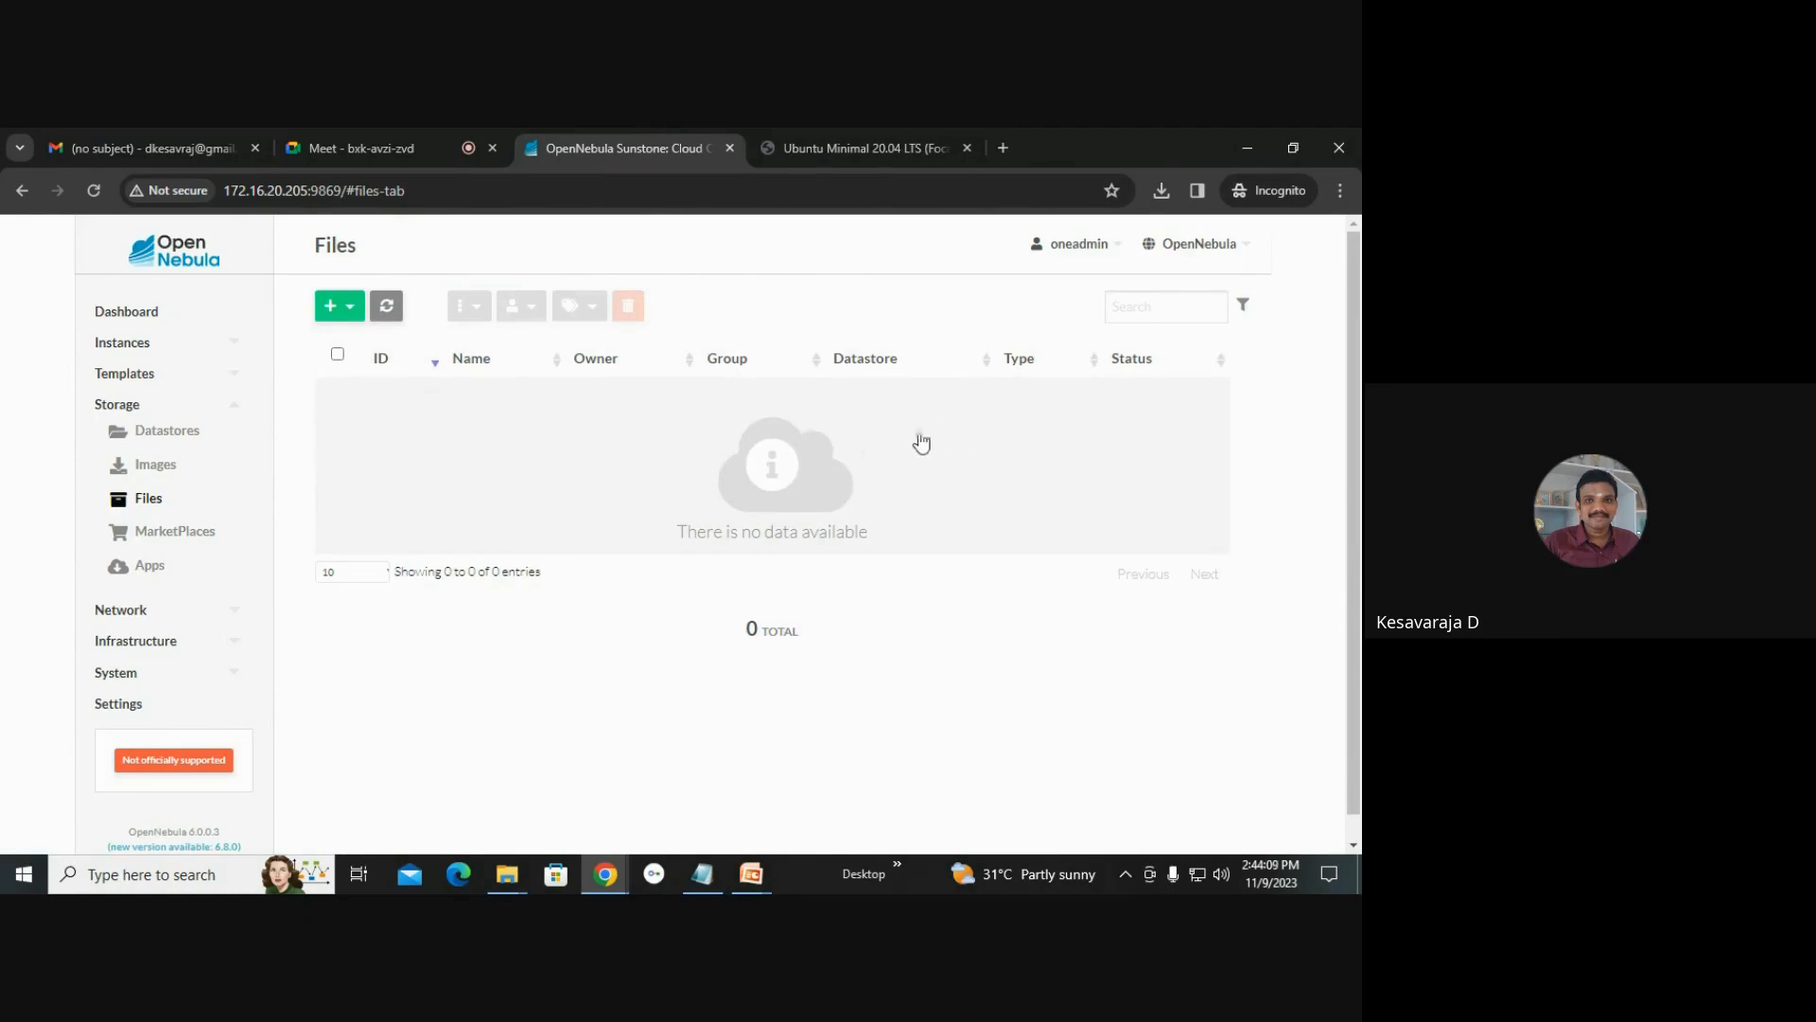
click(163, 533)
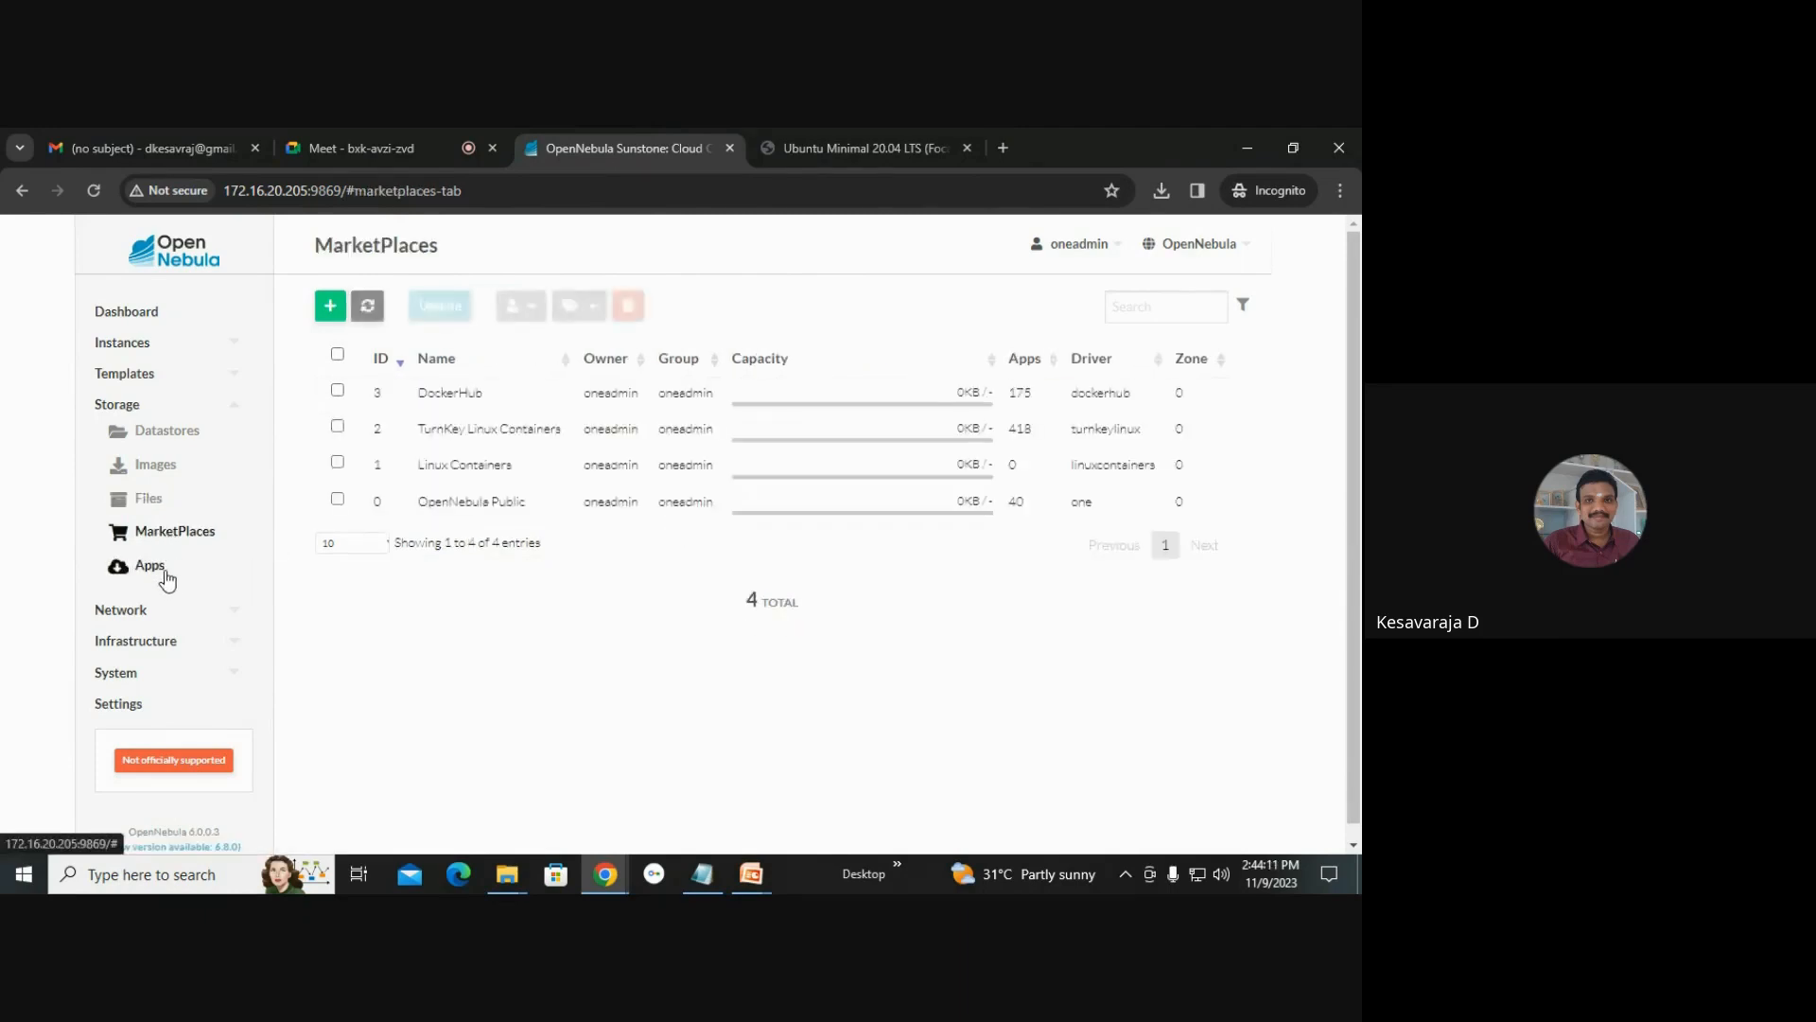
click(156, 567)
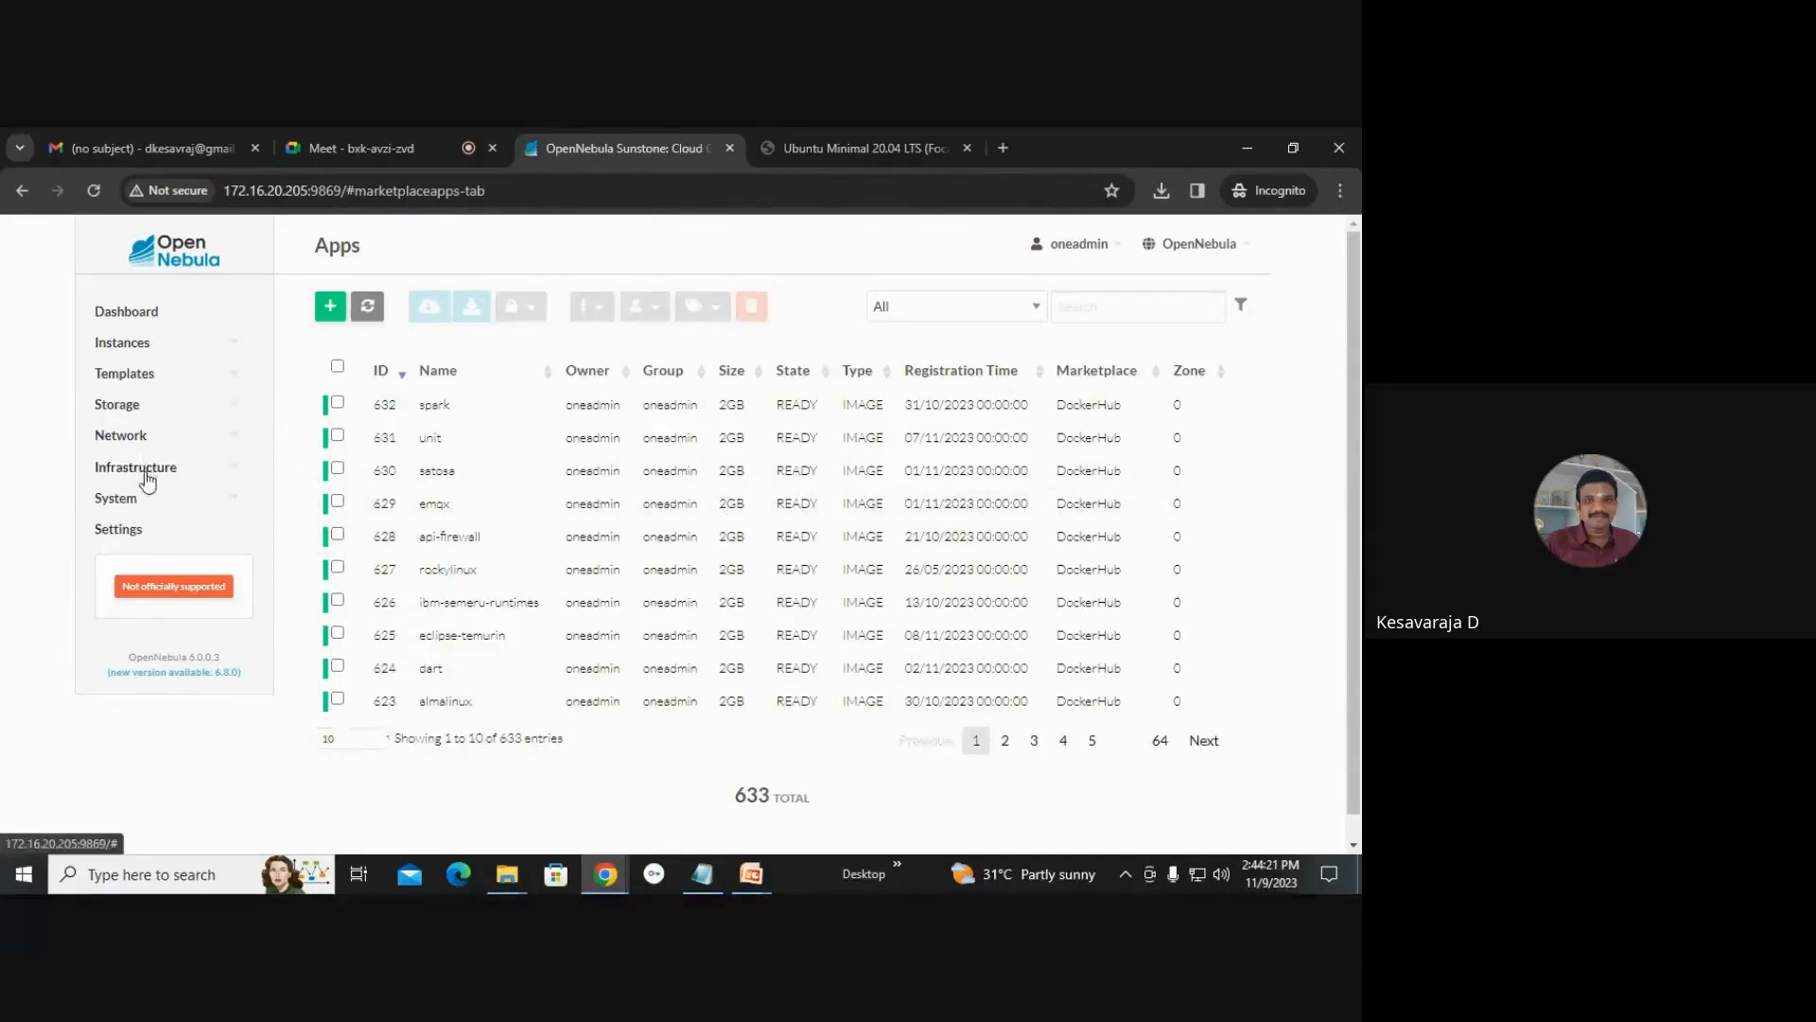
click(158, 493)
click(162, 529)
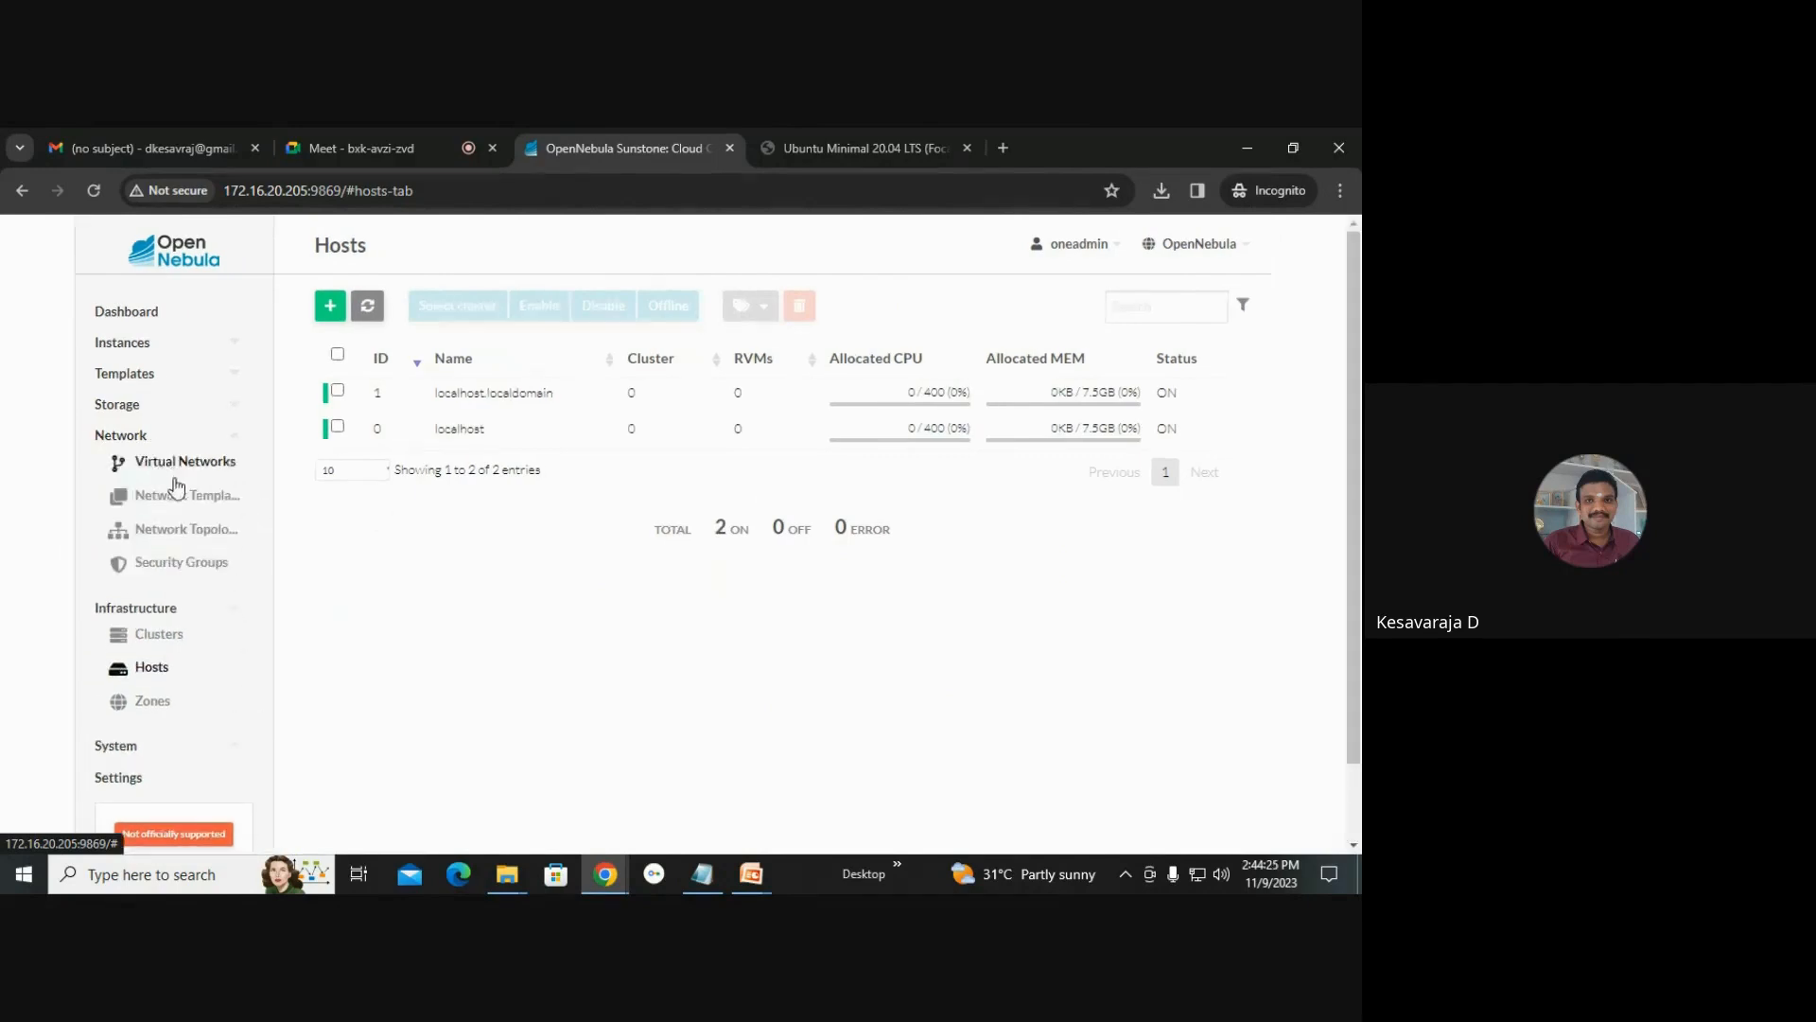
click(168, 463)
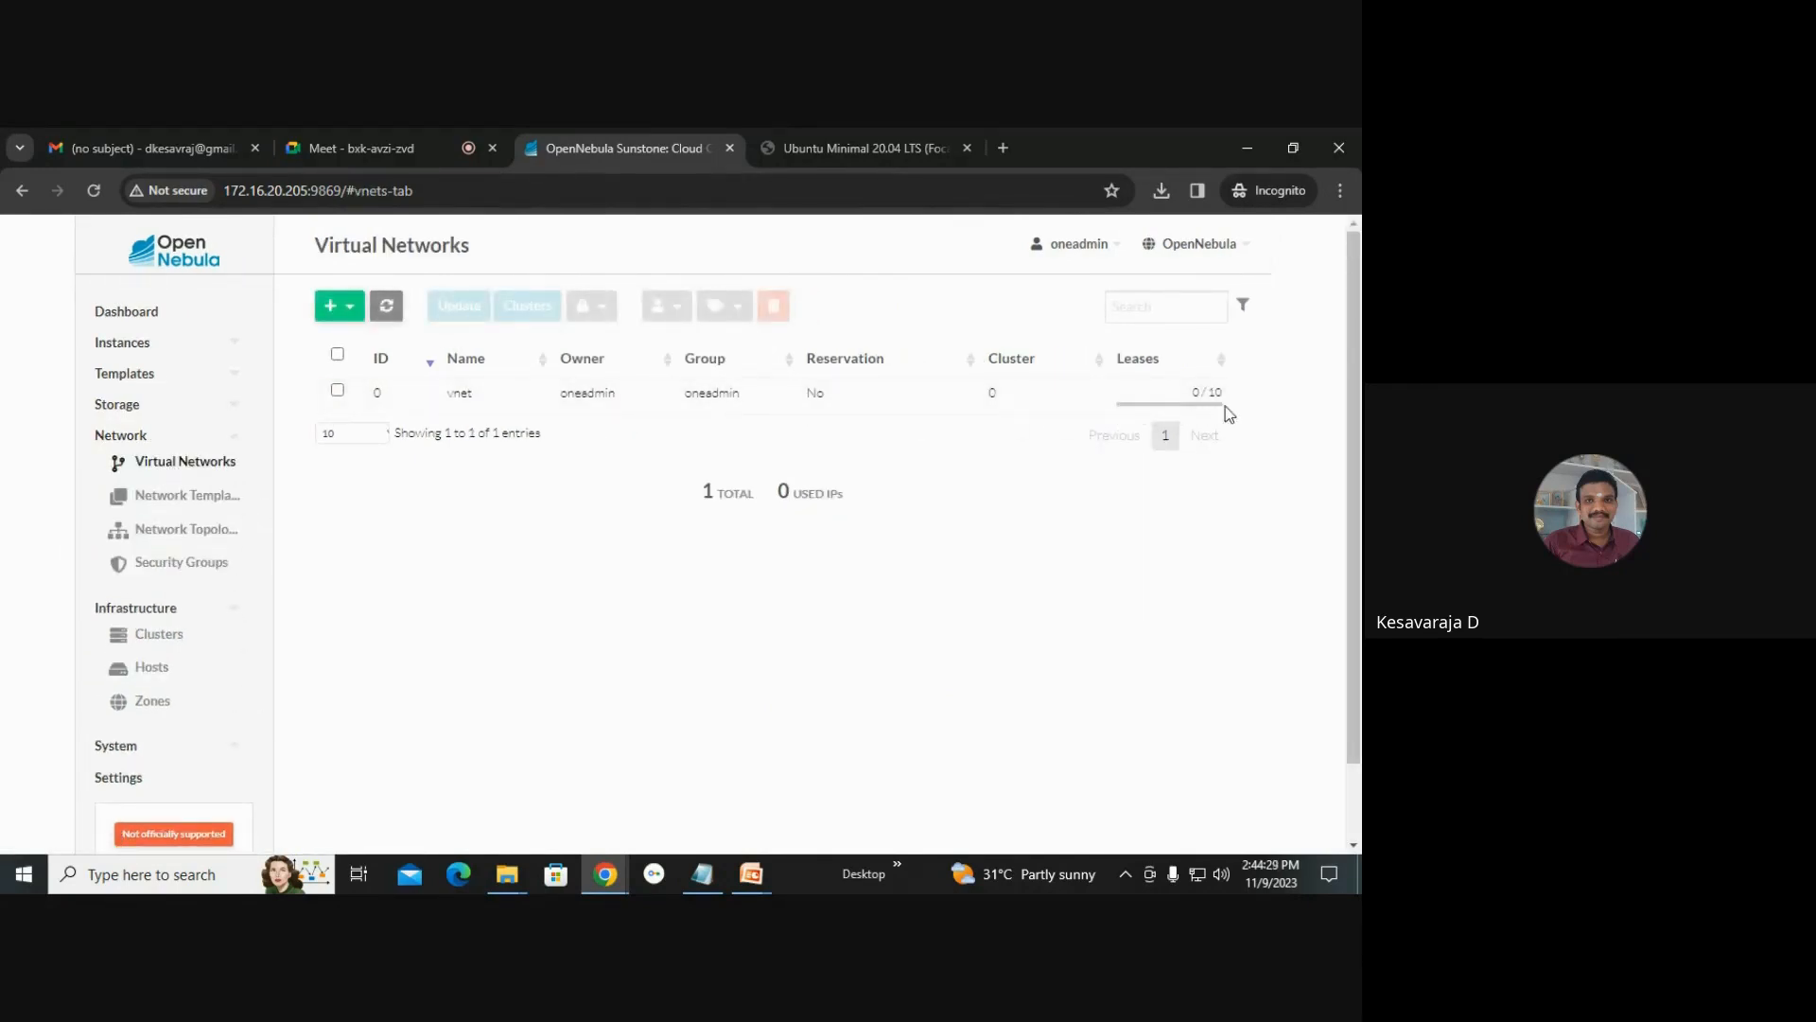
mouse_move(124, 407)
click(151, 435)
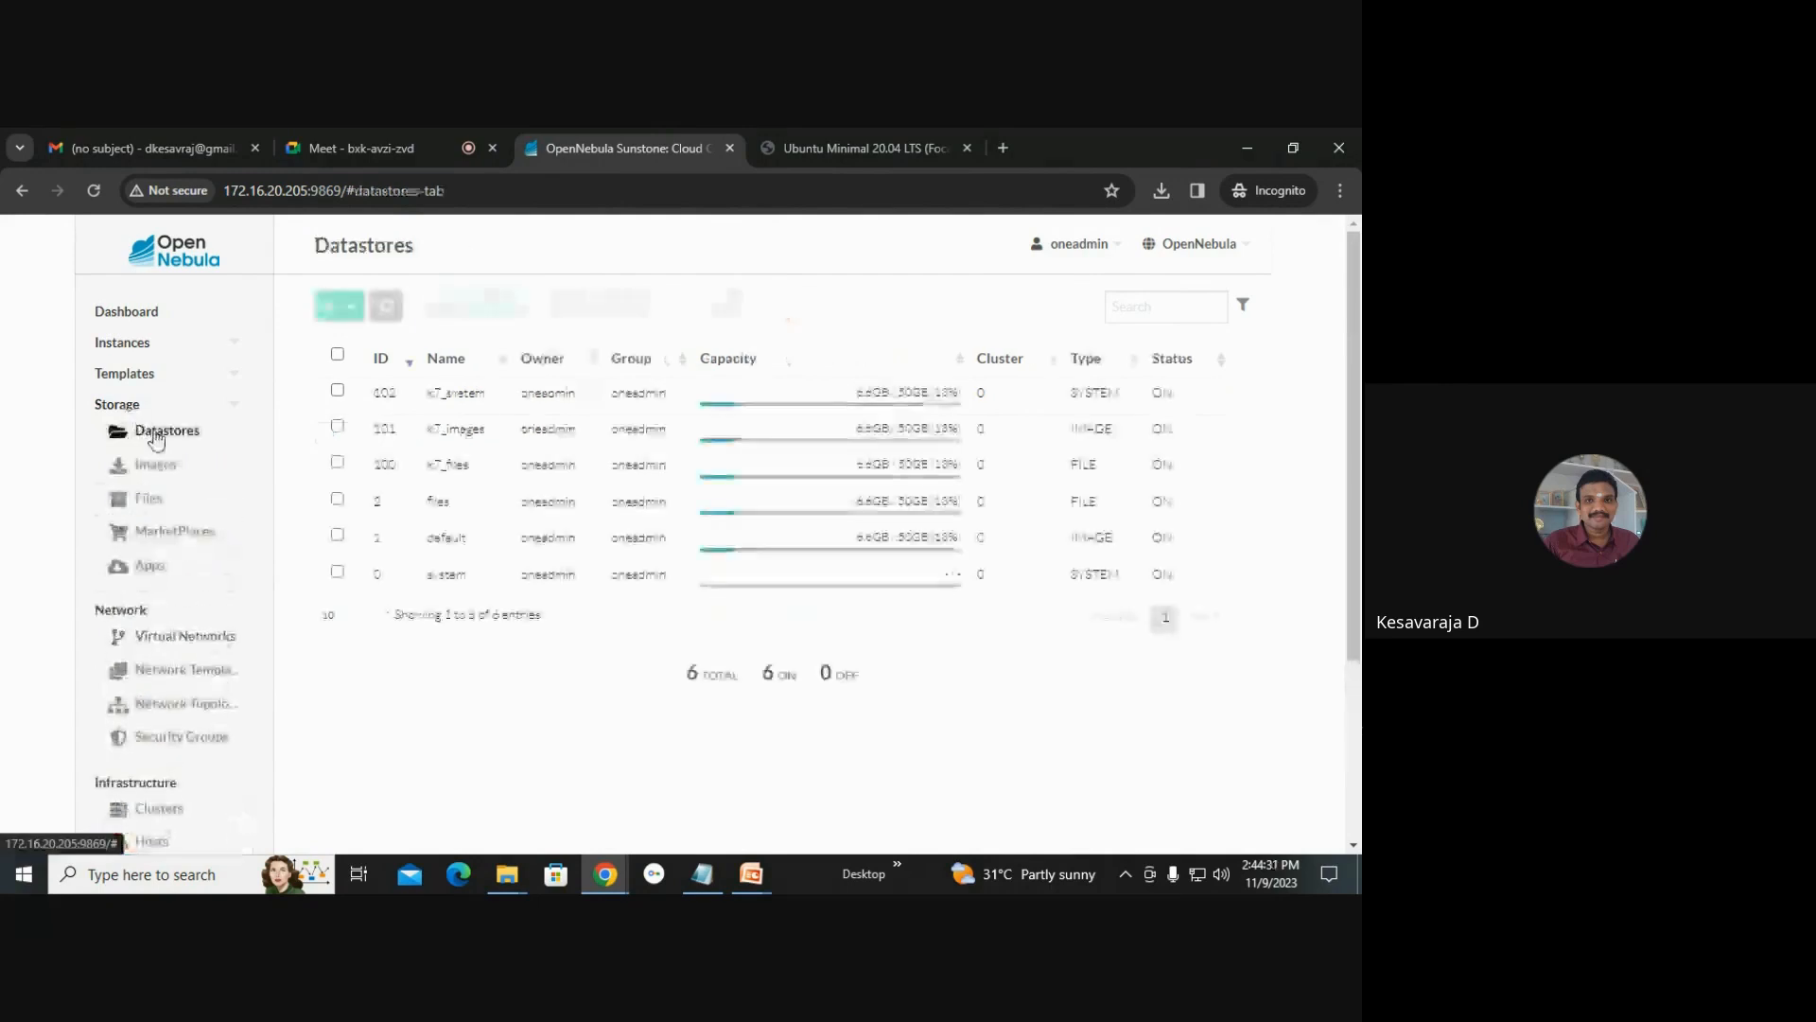
click(170, 470)
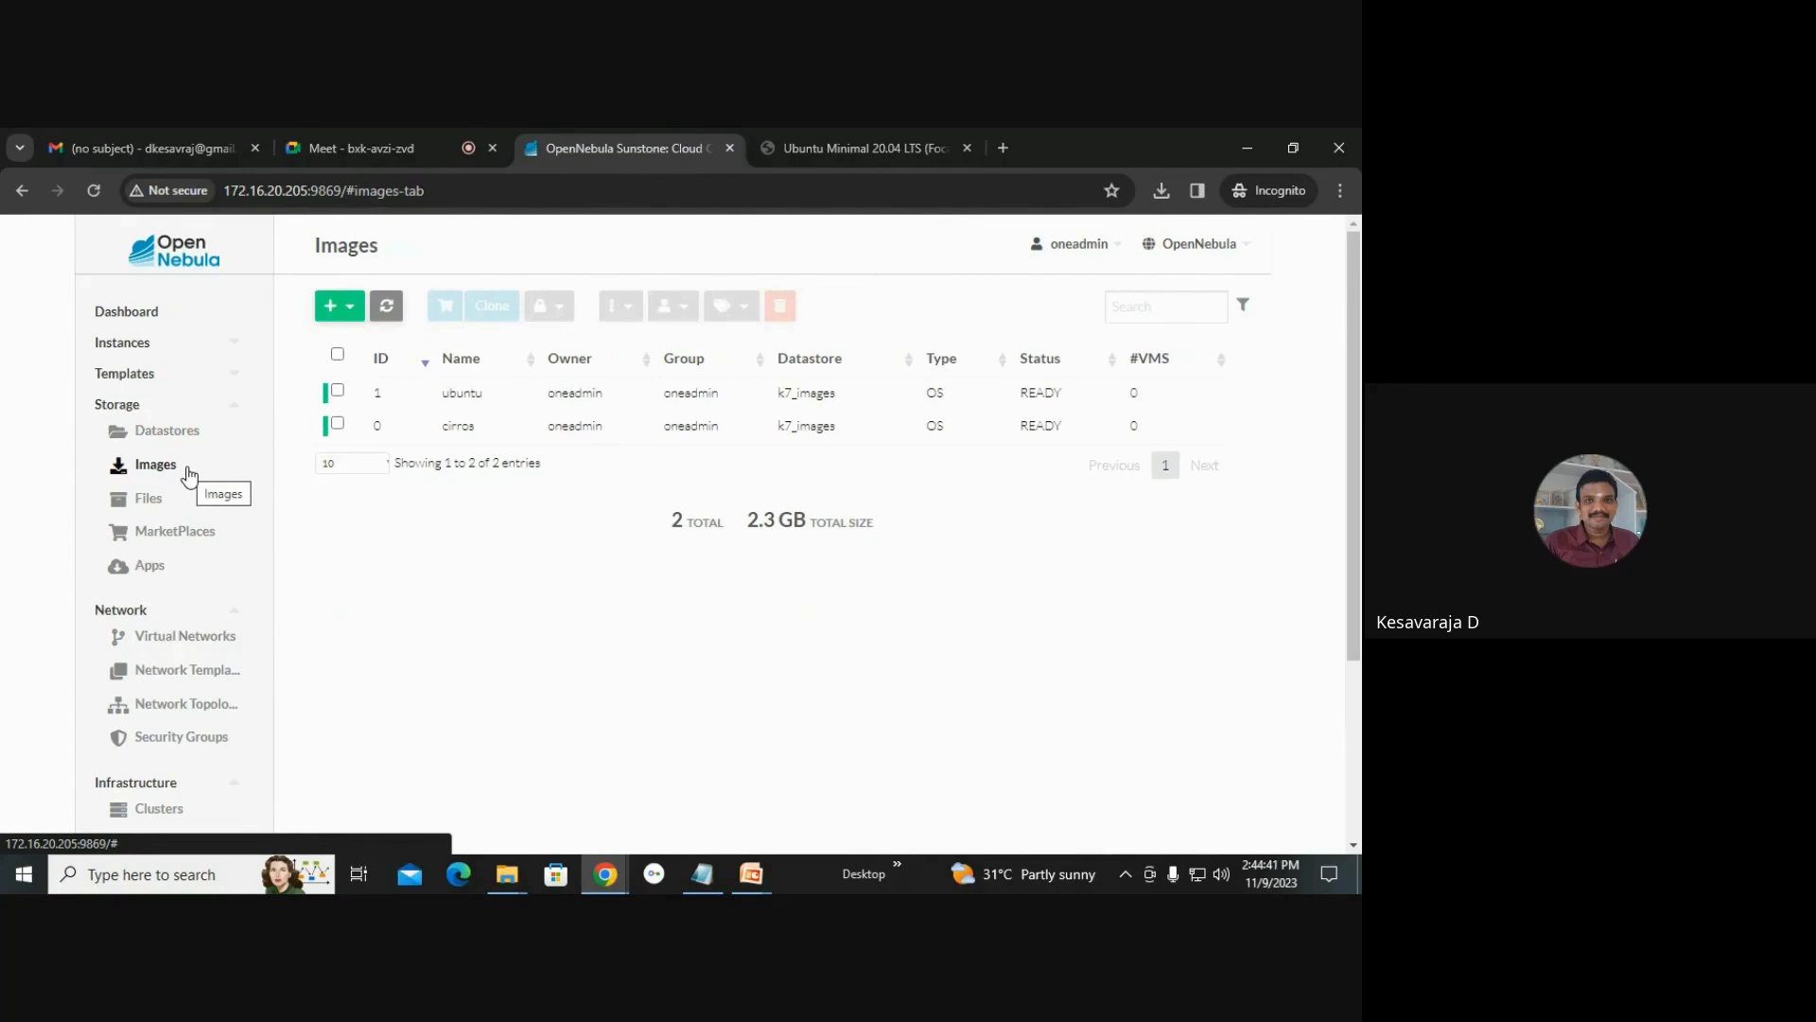
Start a new VM template named k7_ciros and choose the KVM hypervisor.
click(133, 406)
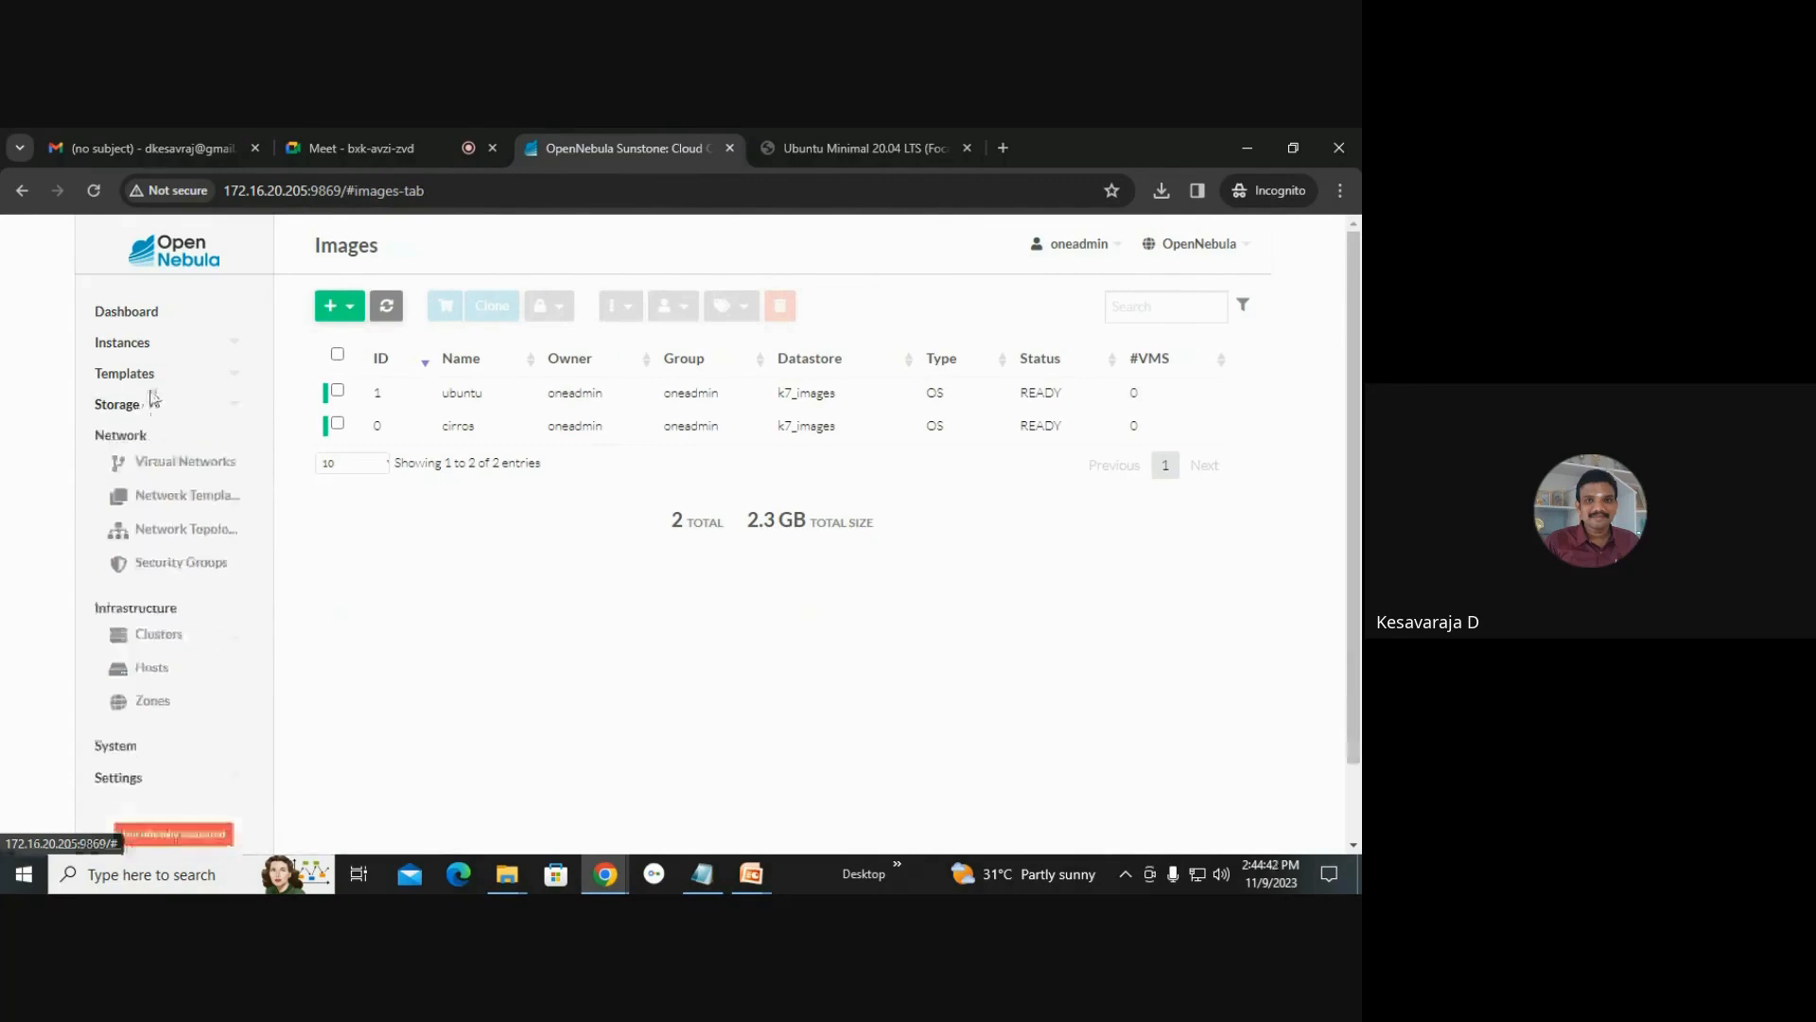
click(146, 378)
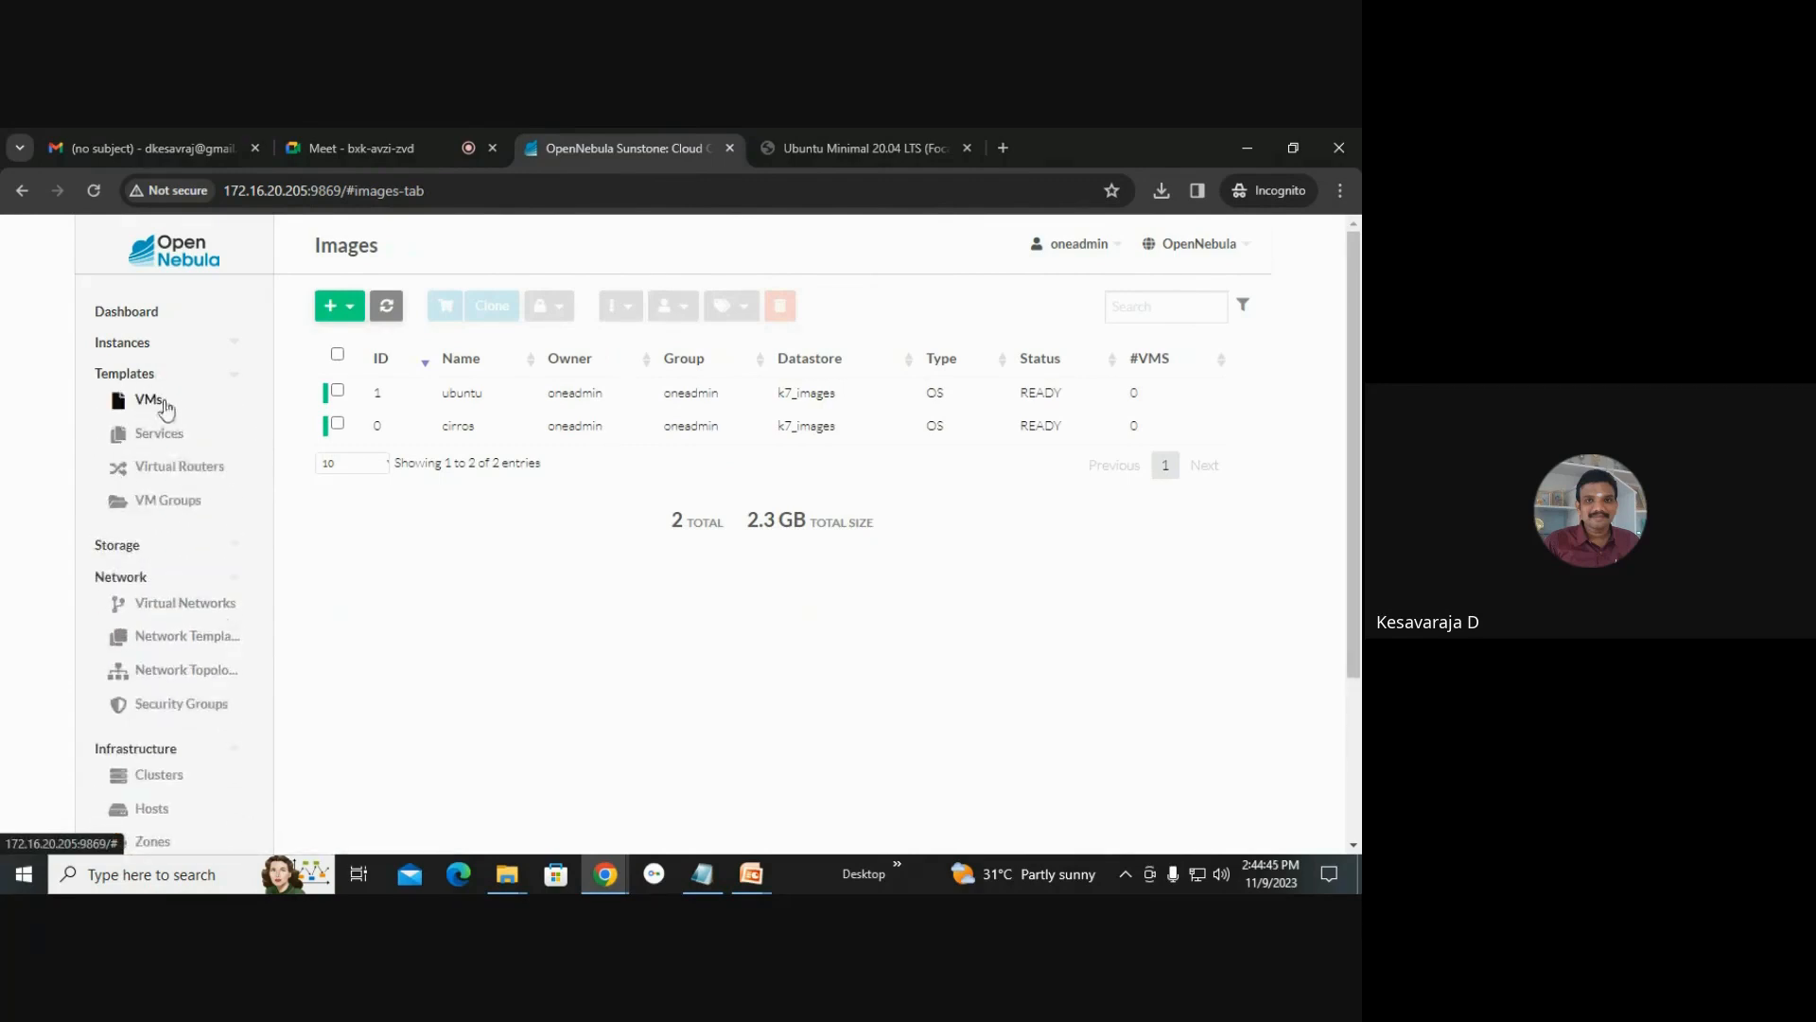
click(151, 400)
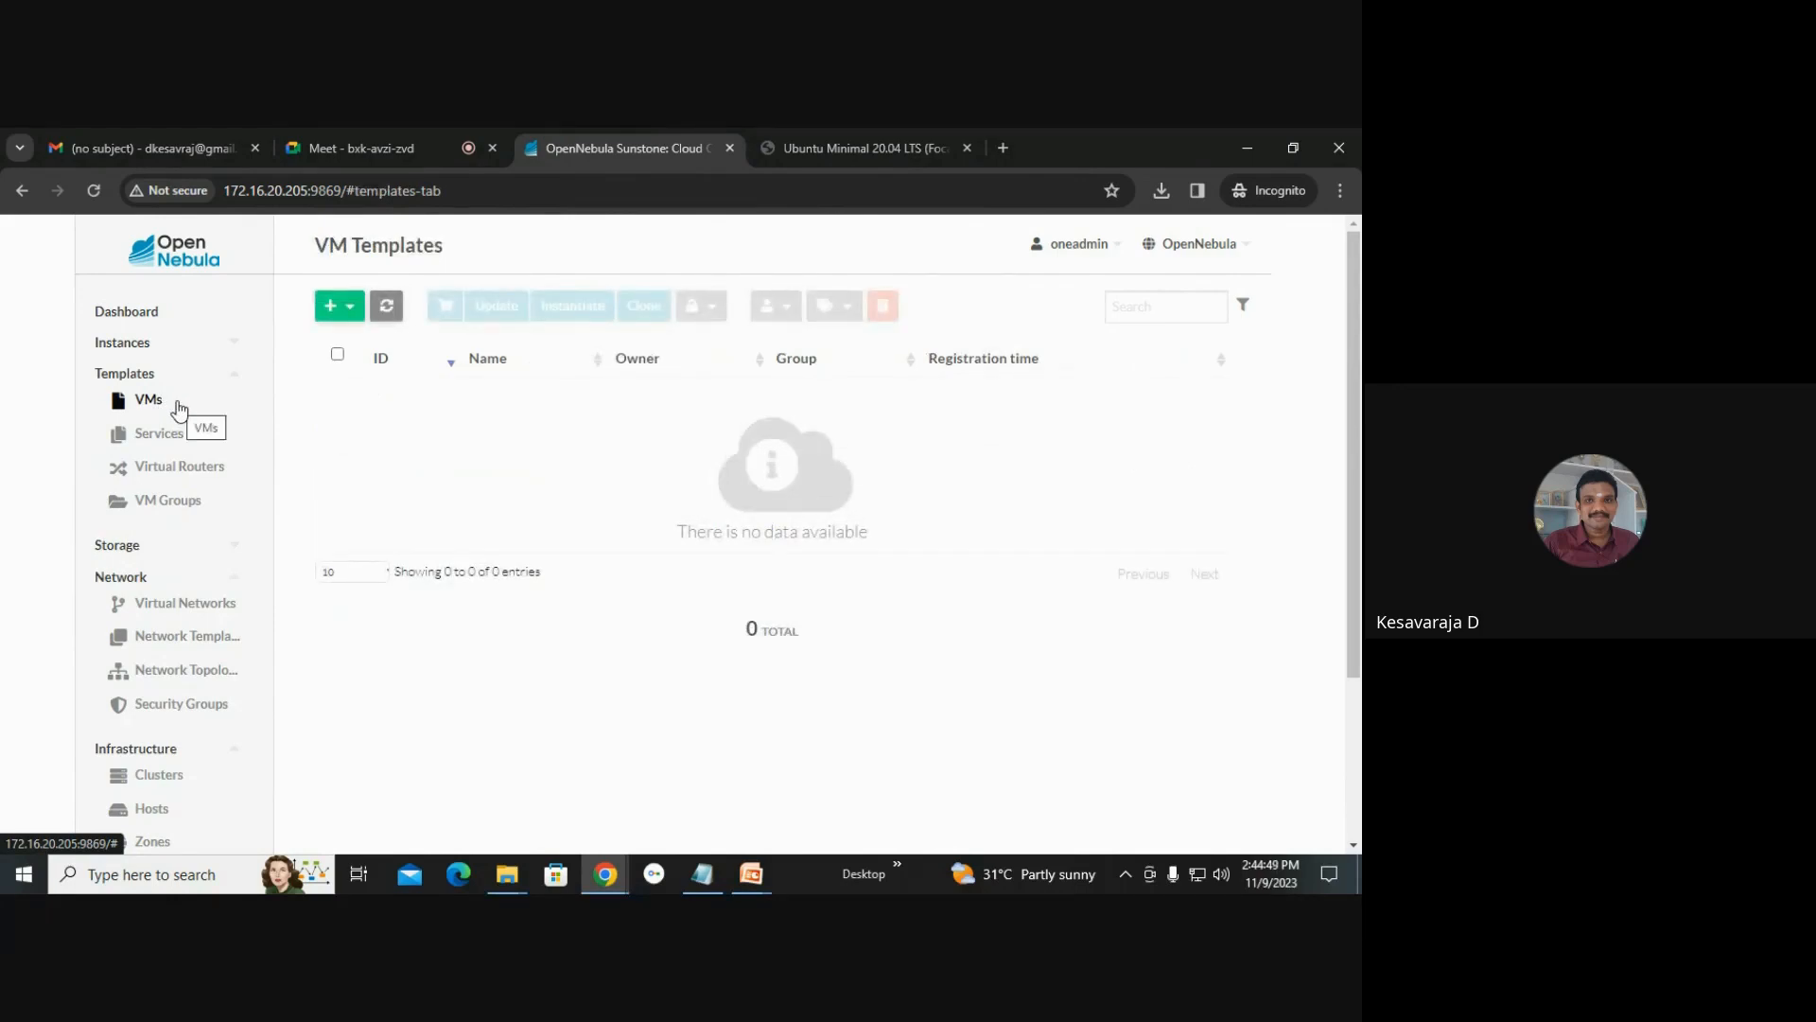
click(340, 306)
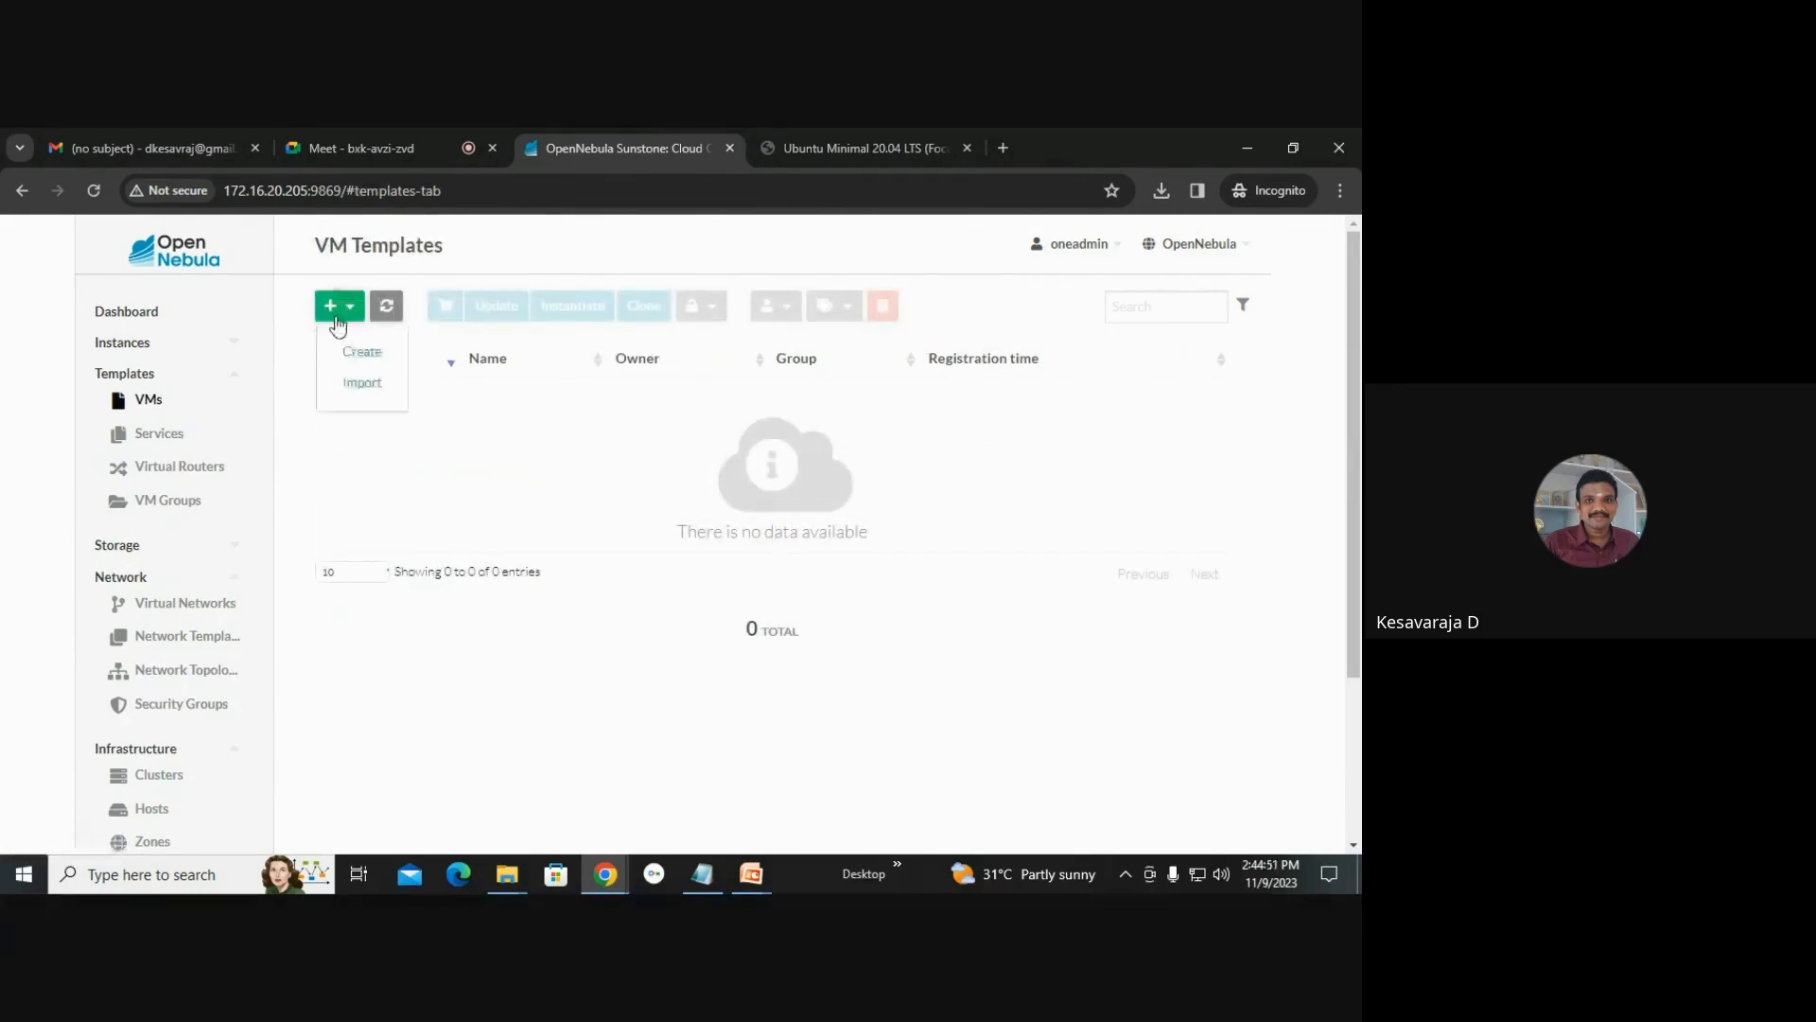
click(360, 352)
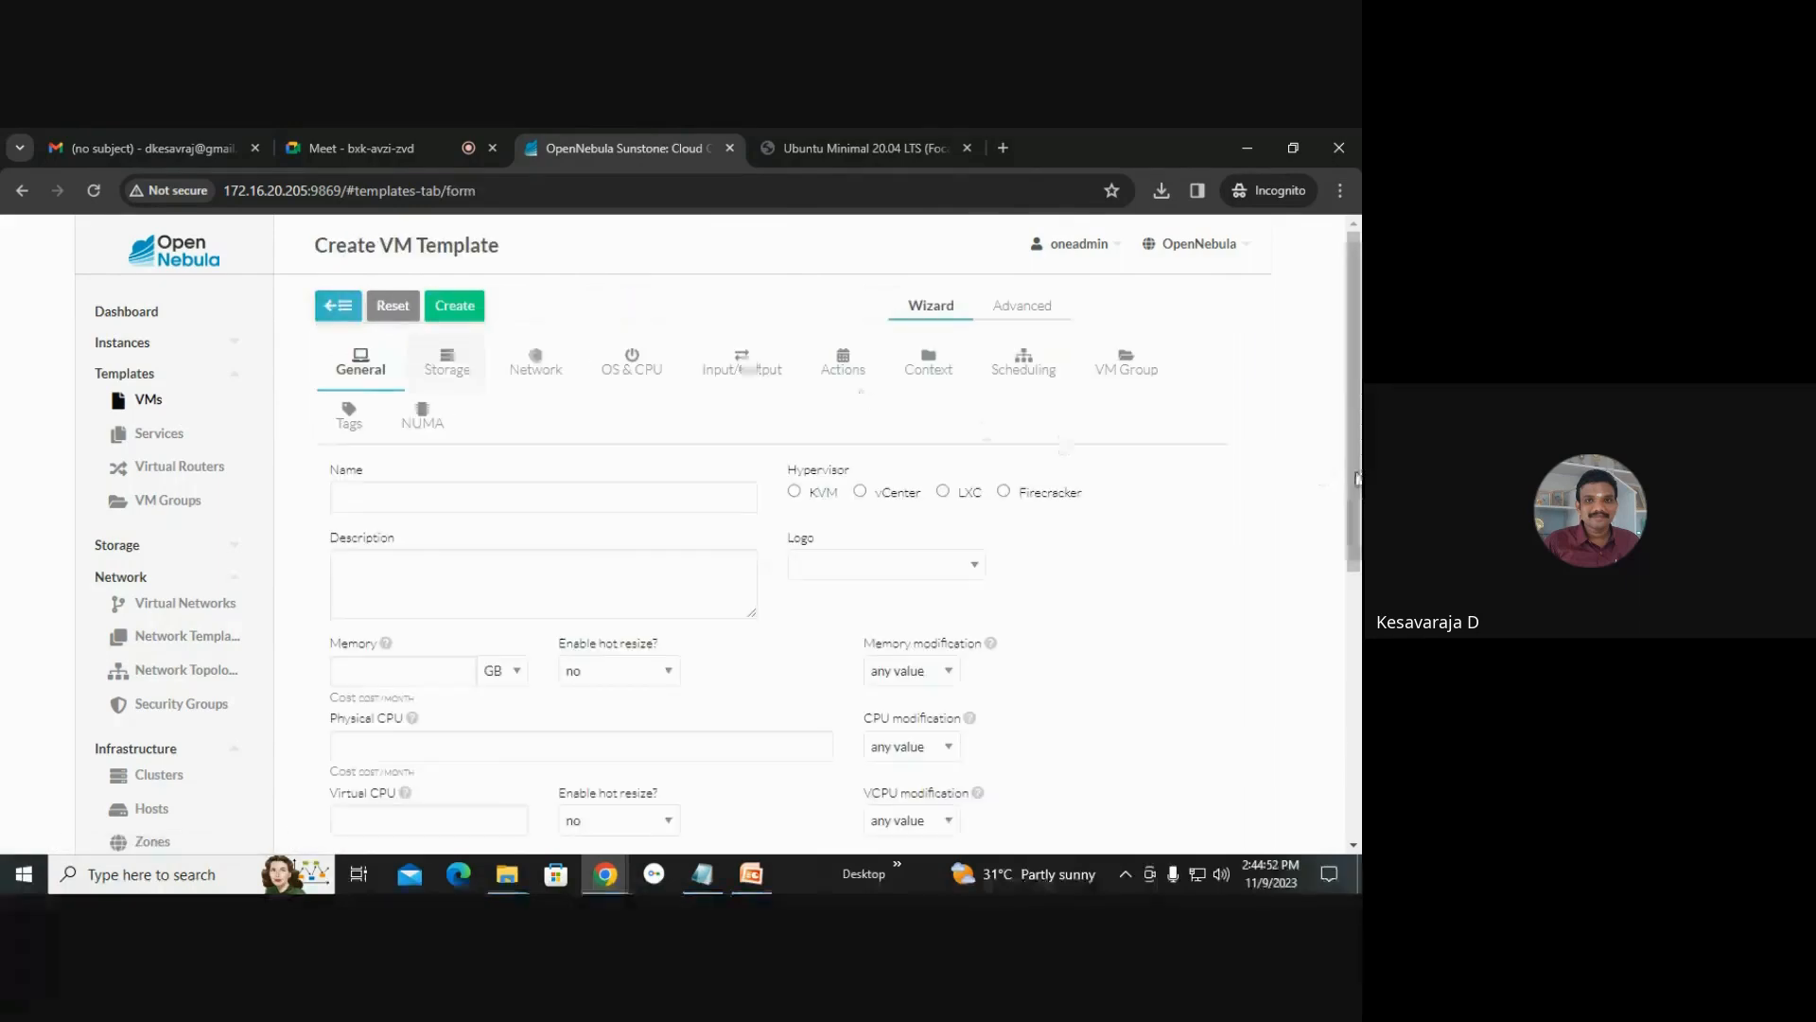
scroll(667, 416, down, 1)
click(538, 405)
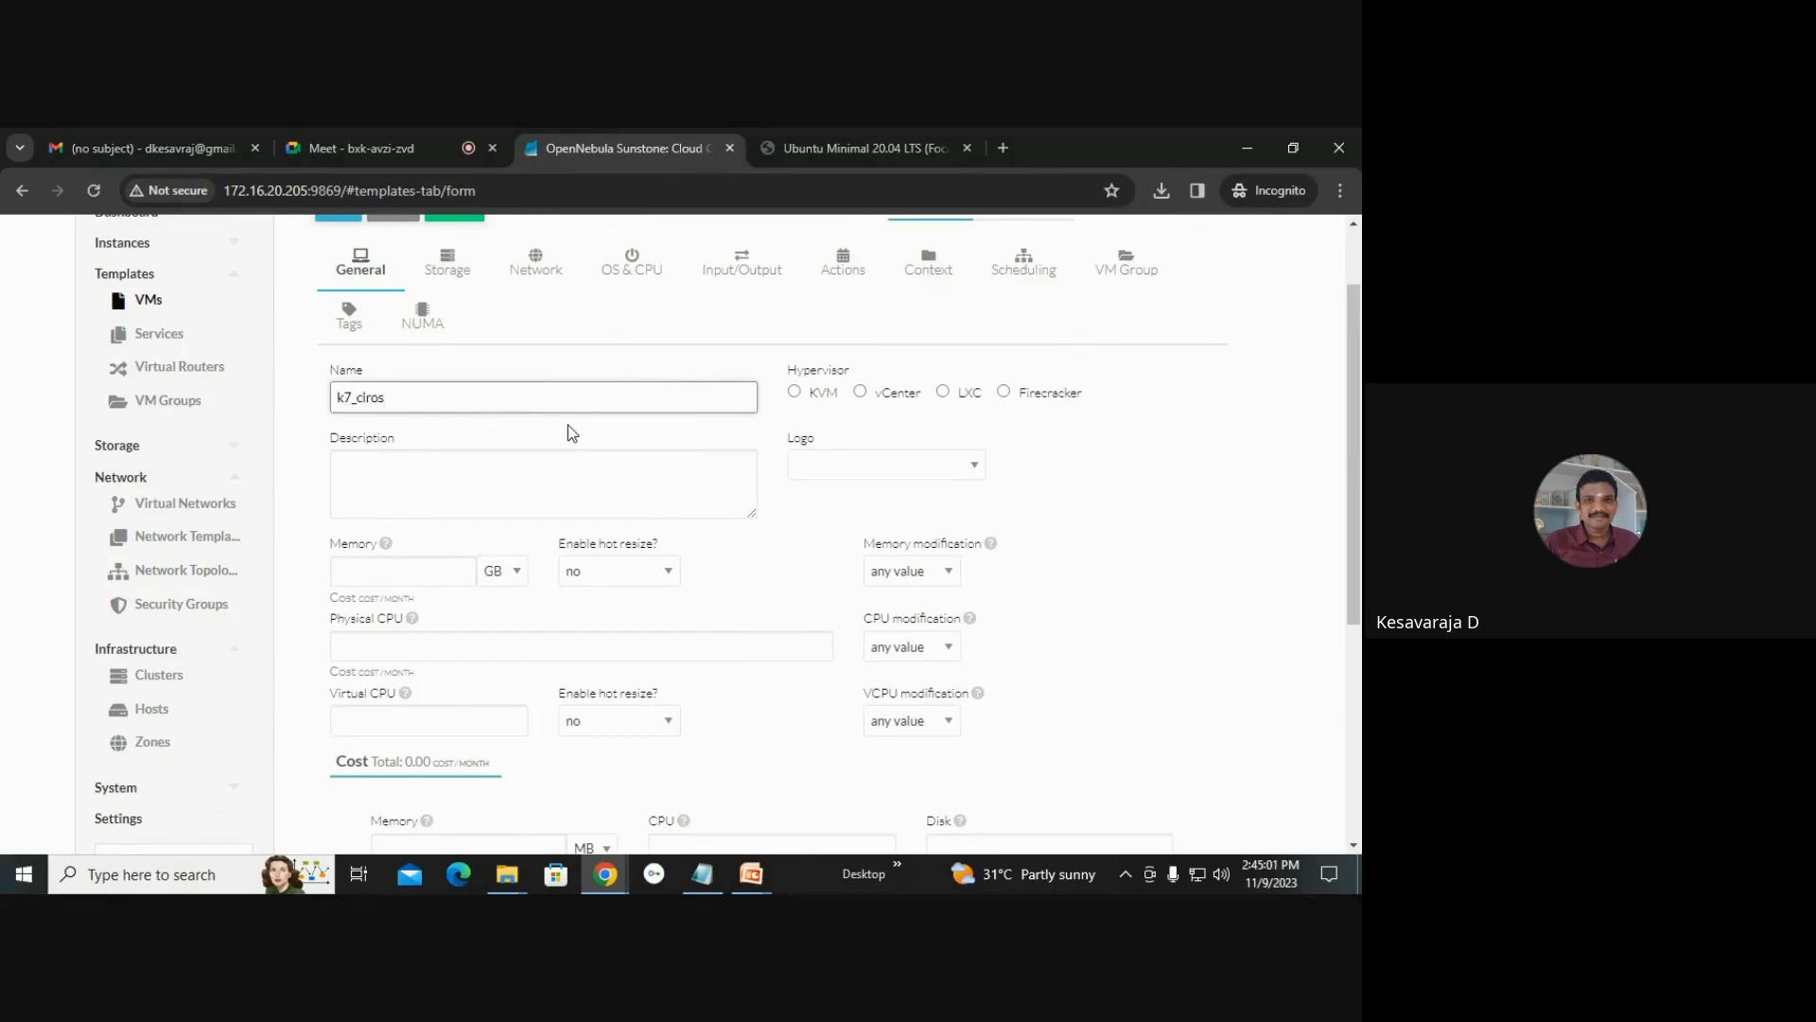
click(795, 391)
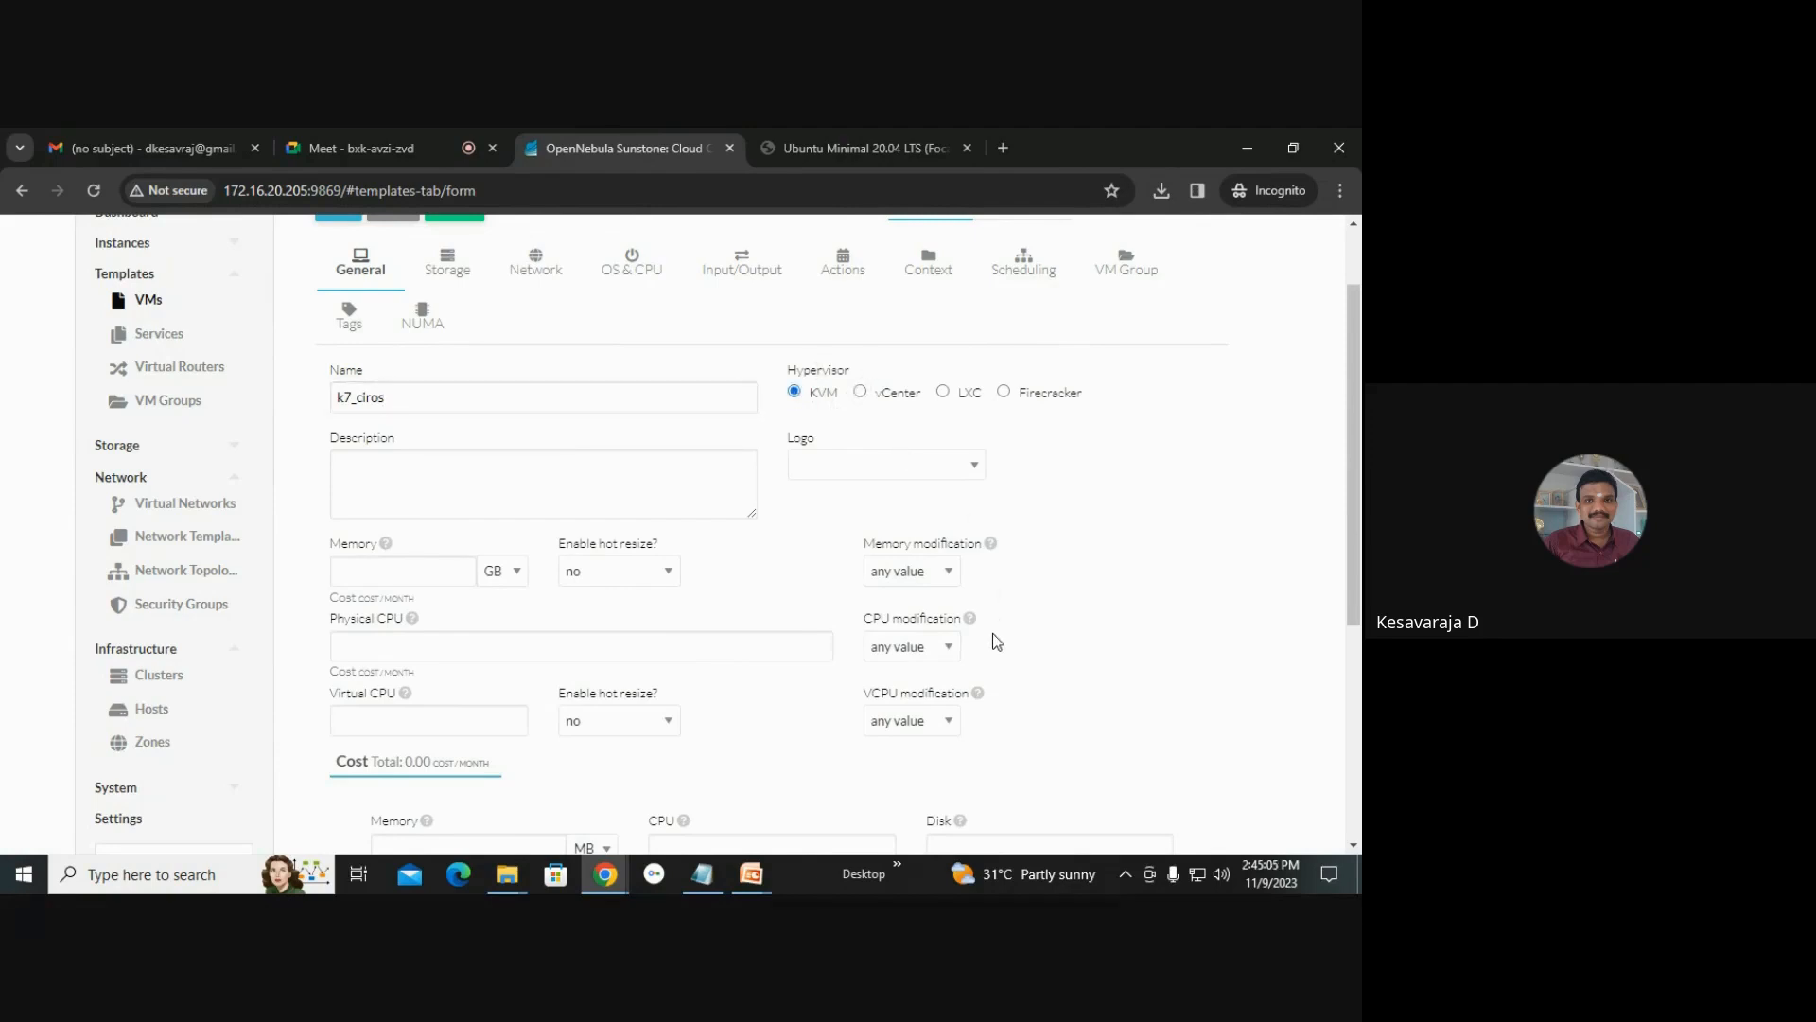
Set the template's memory to 1 GB, physical CPU to 1 and virtual CPU to 1.
click(381, 576)
text(1)
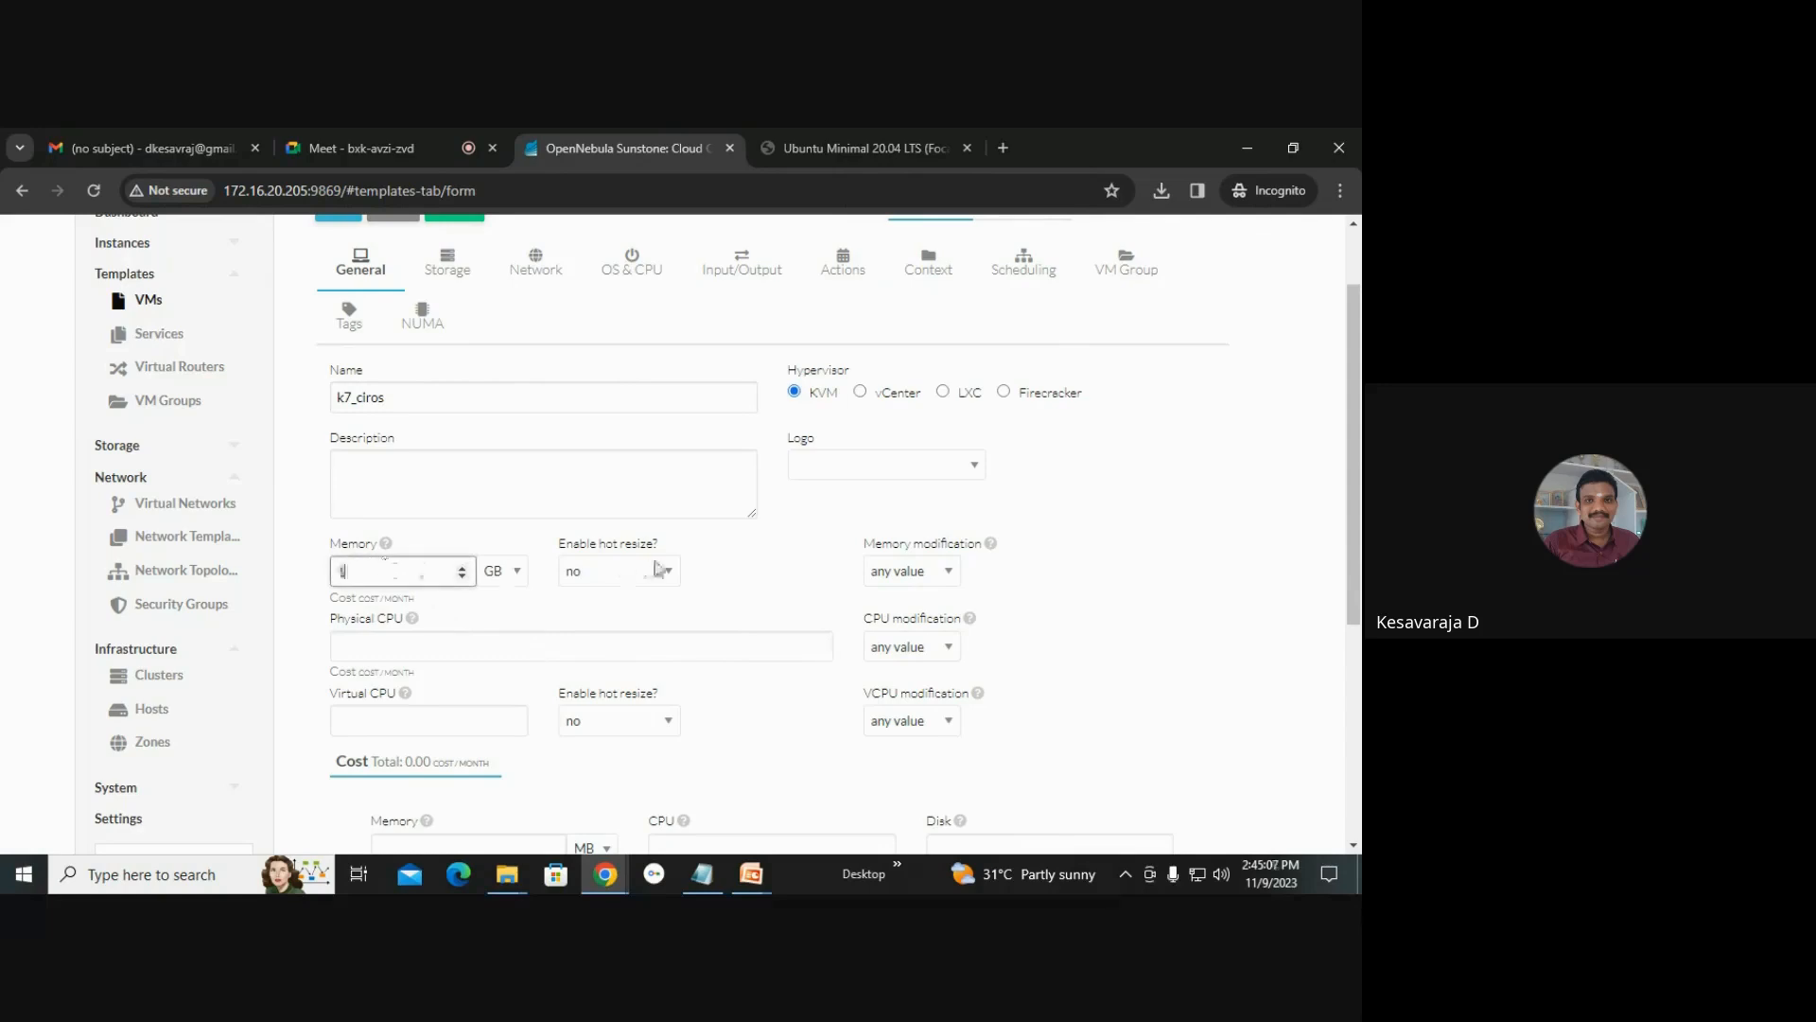
click(462, 646)
text(1)
scroll(502, 645, down, 1)
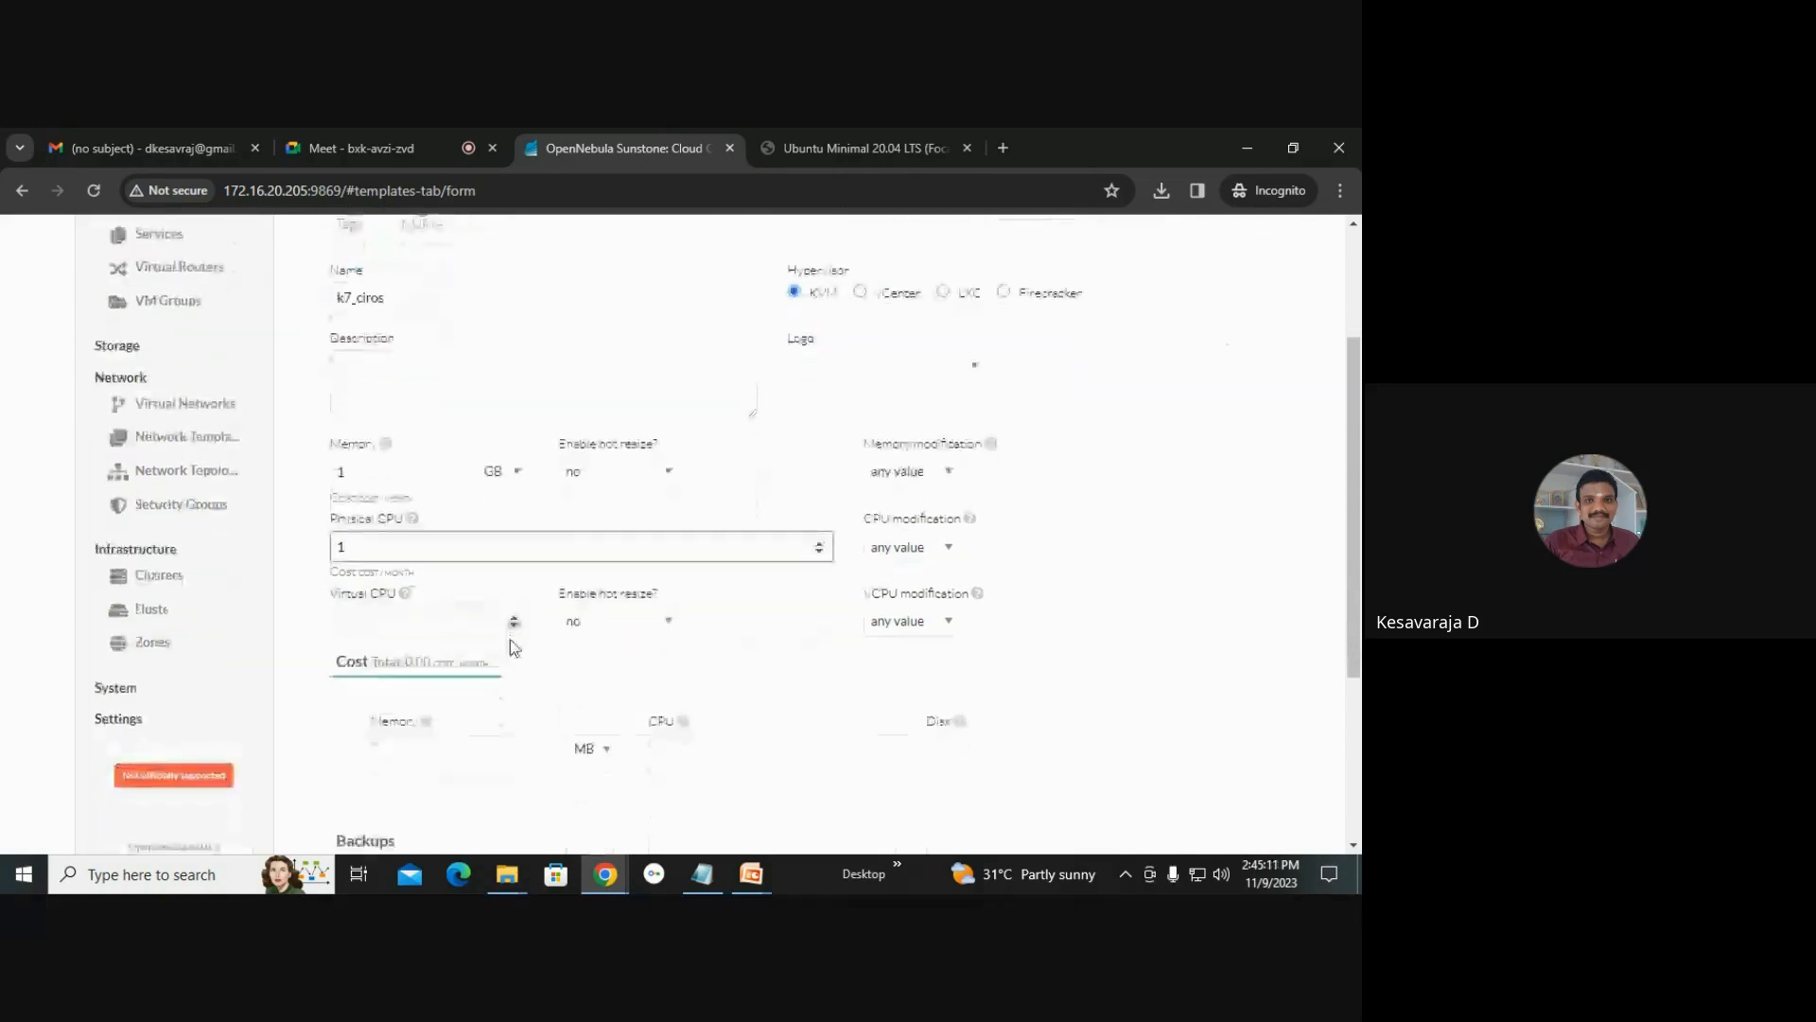
click(433, 634)
text(1)
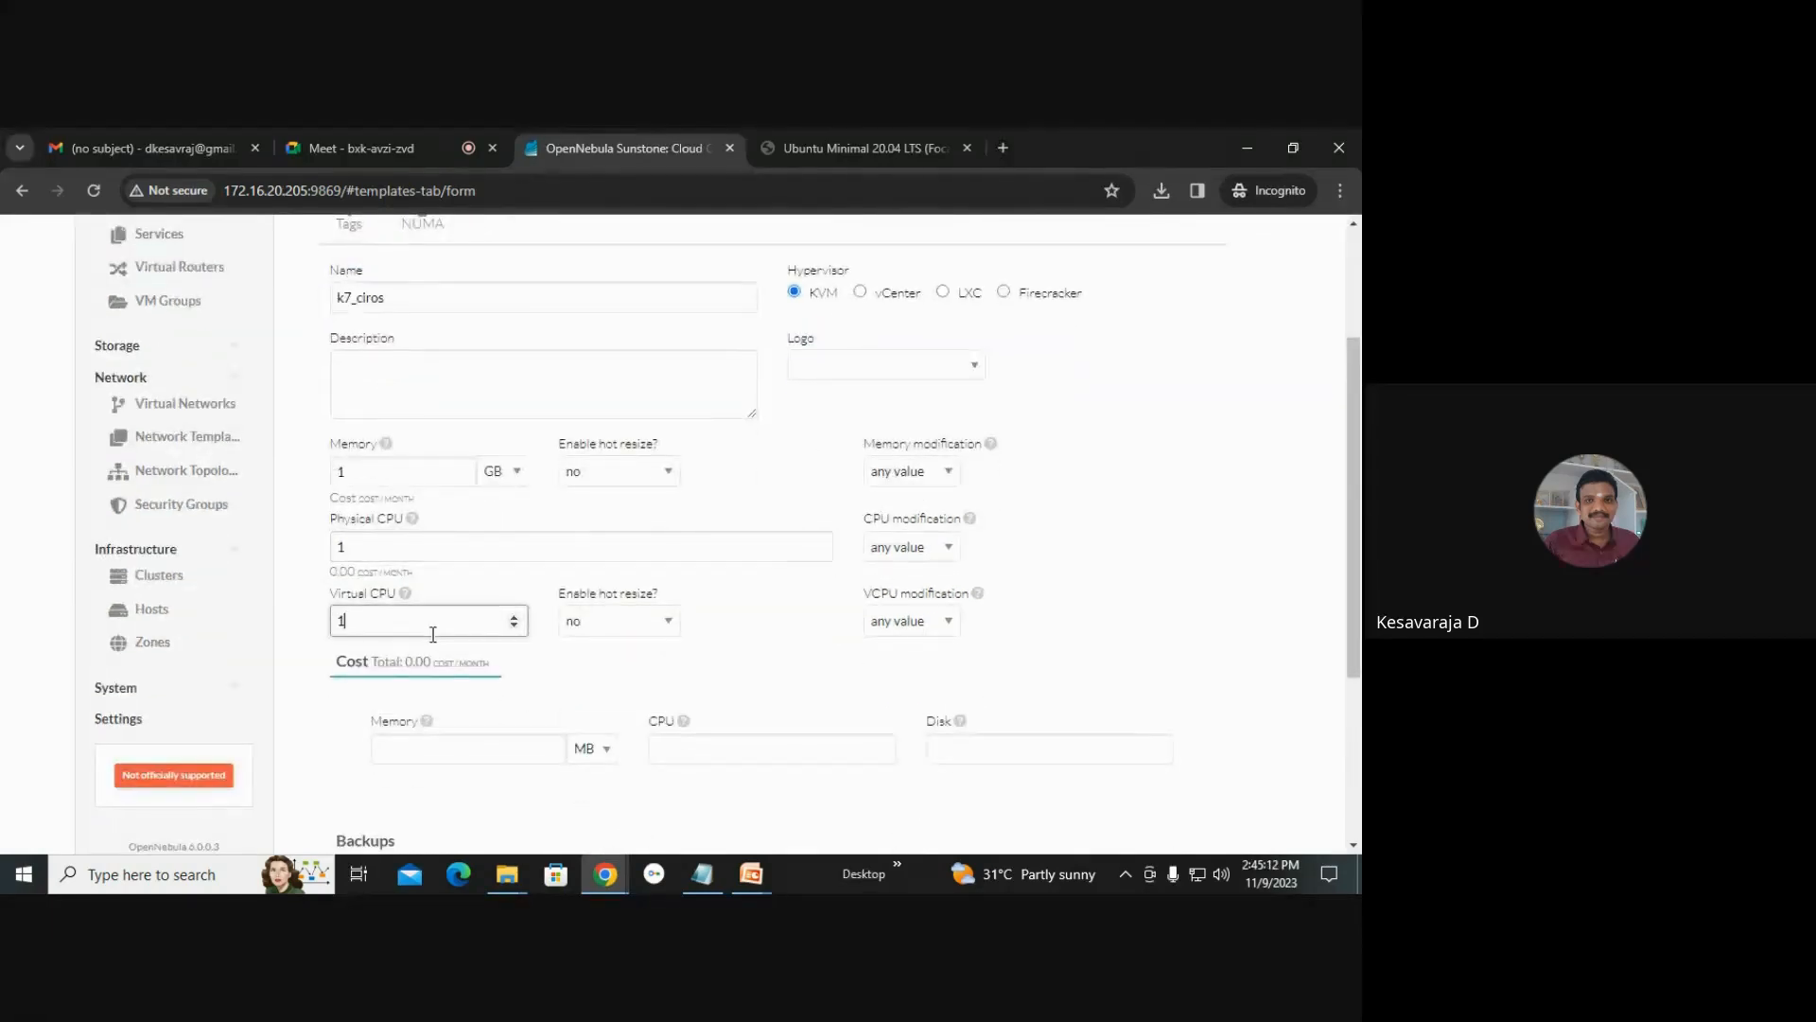
click(801, 660)
scroll(781, 661, up, 2)
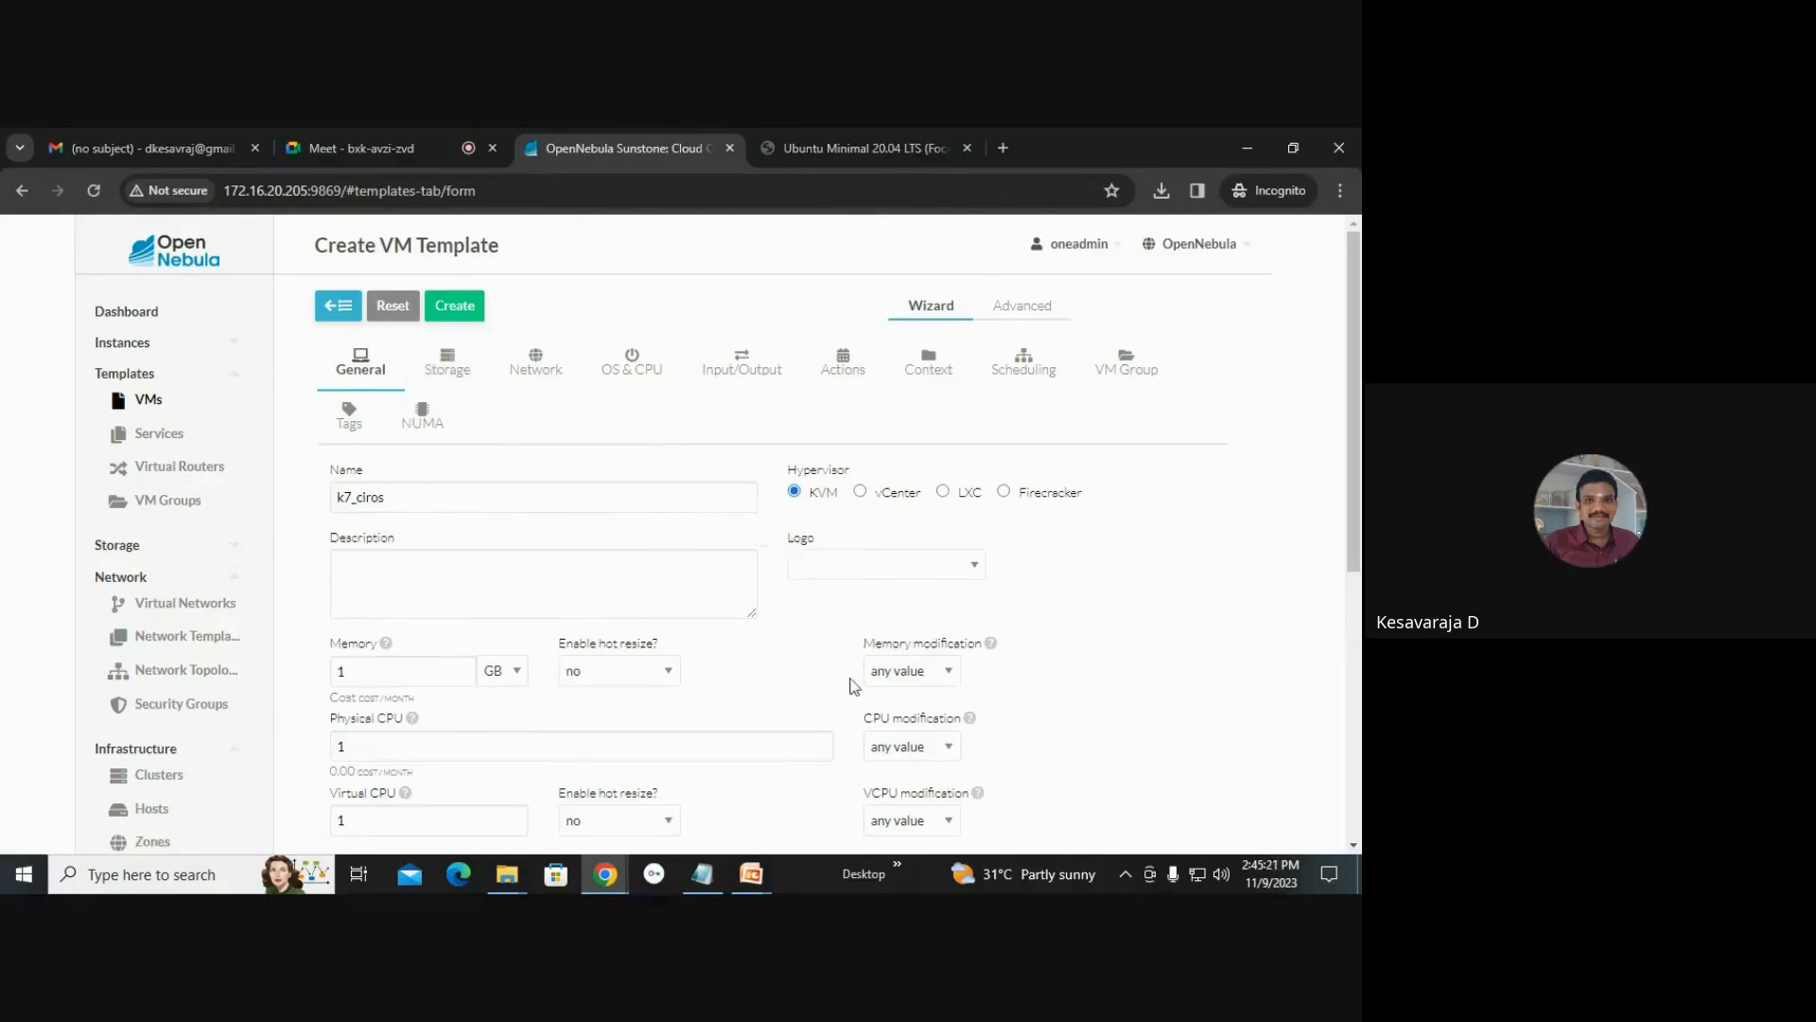
Attach the cirros image as the template's disk.
scroll(471, 741, down, 1)
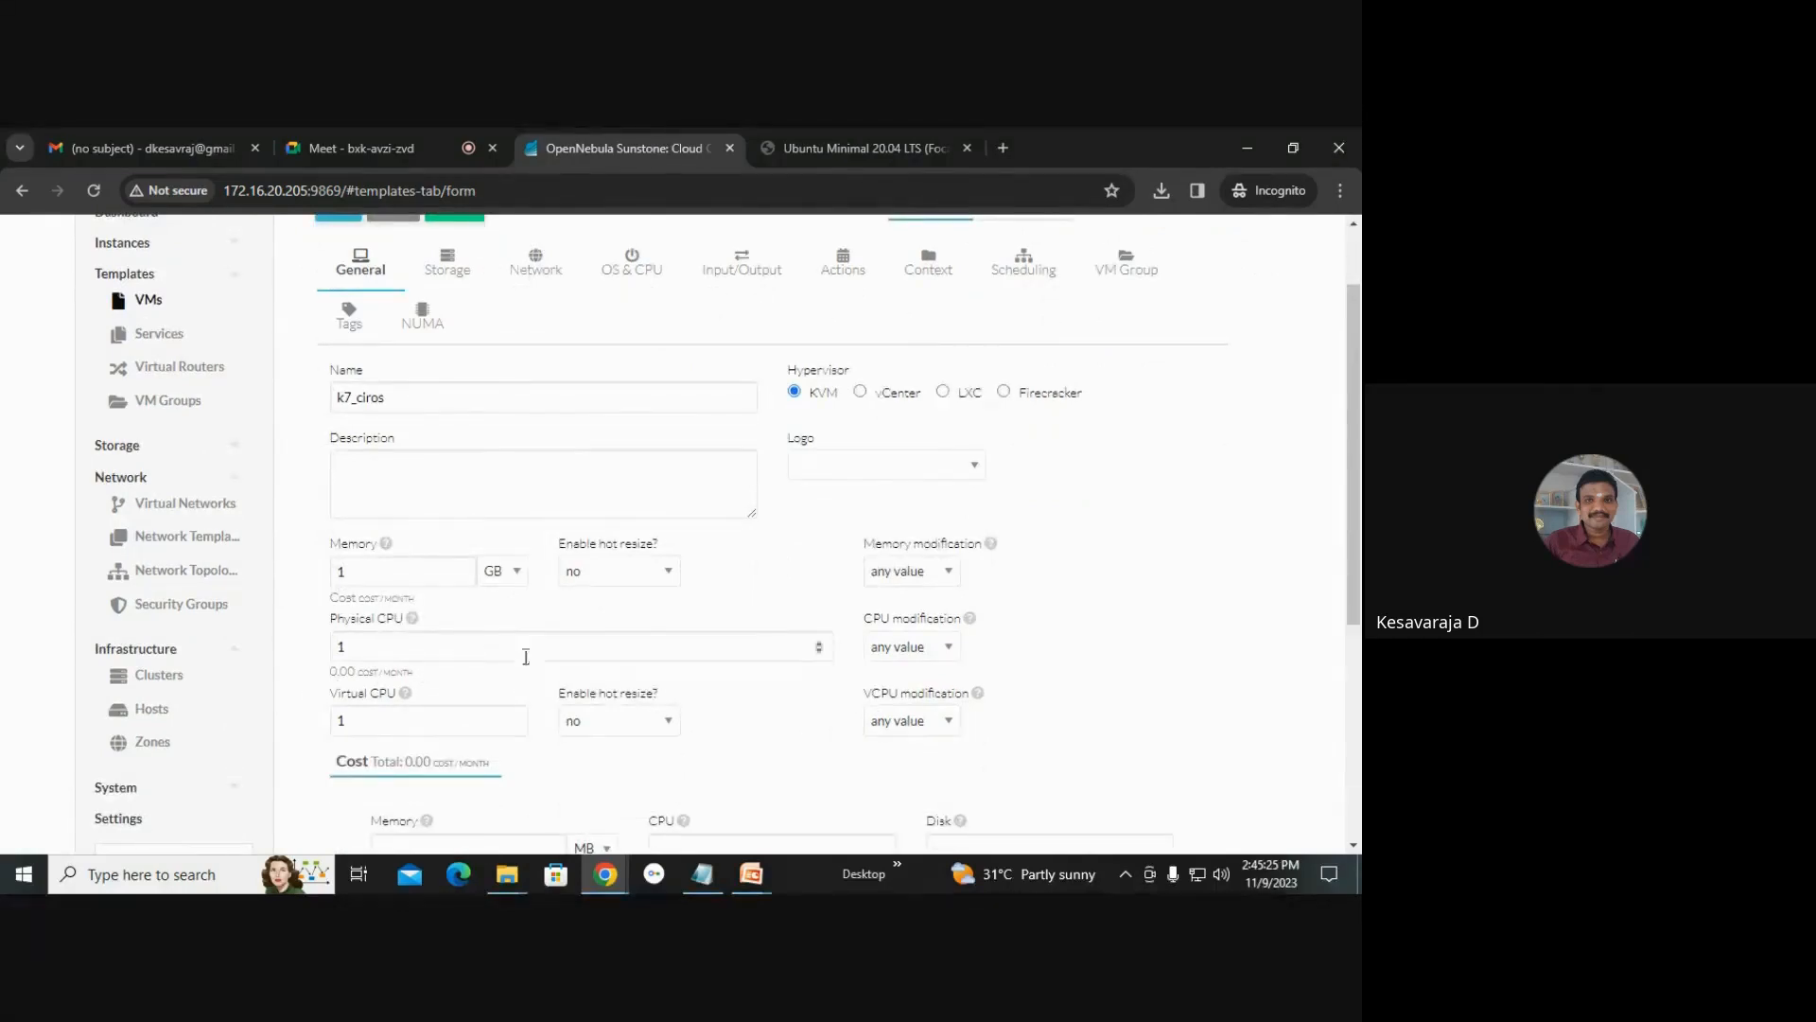
scroll(632, 632, up, 1)
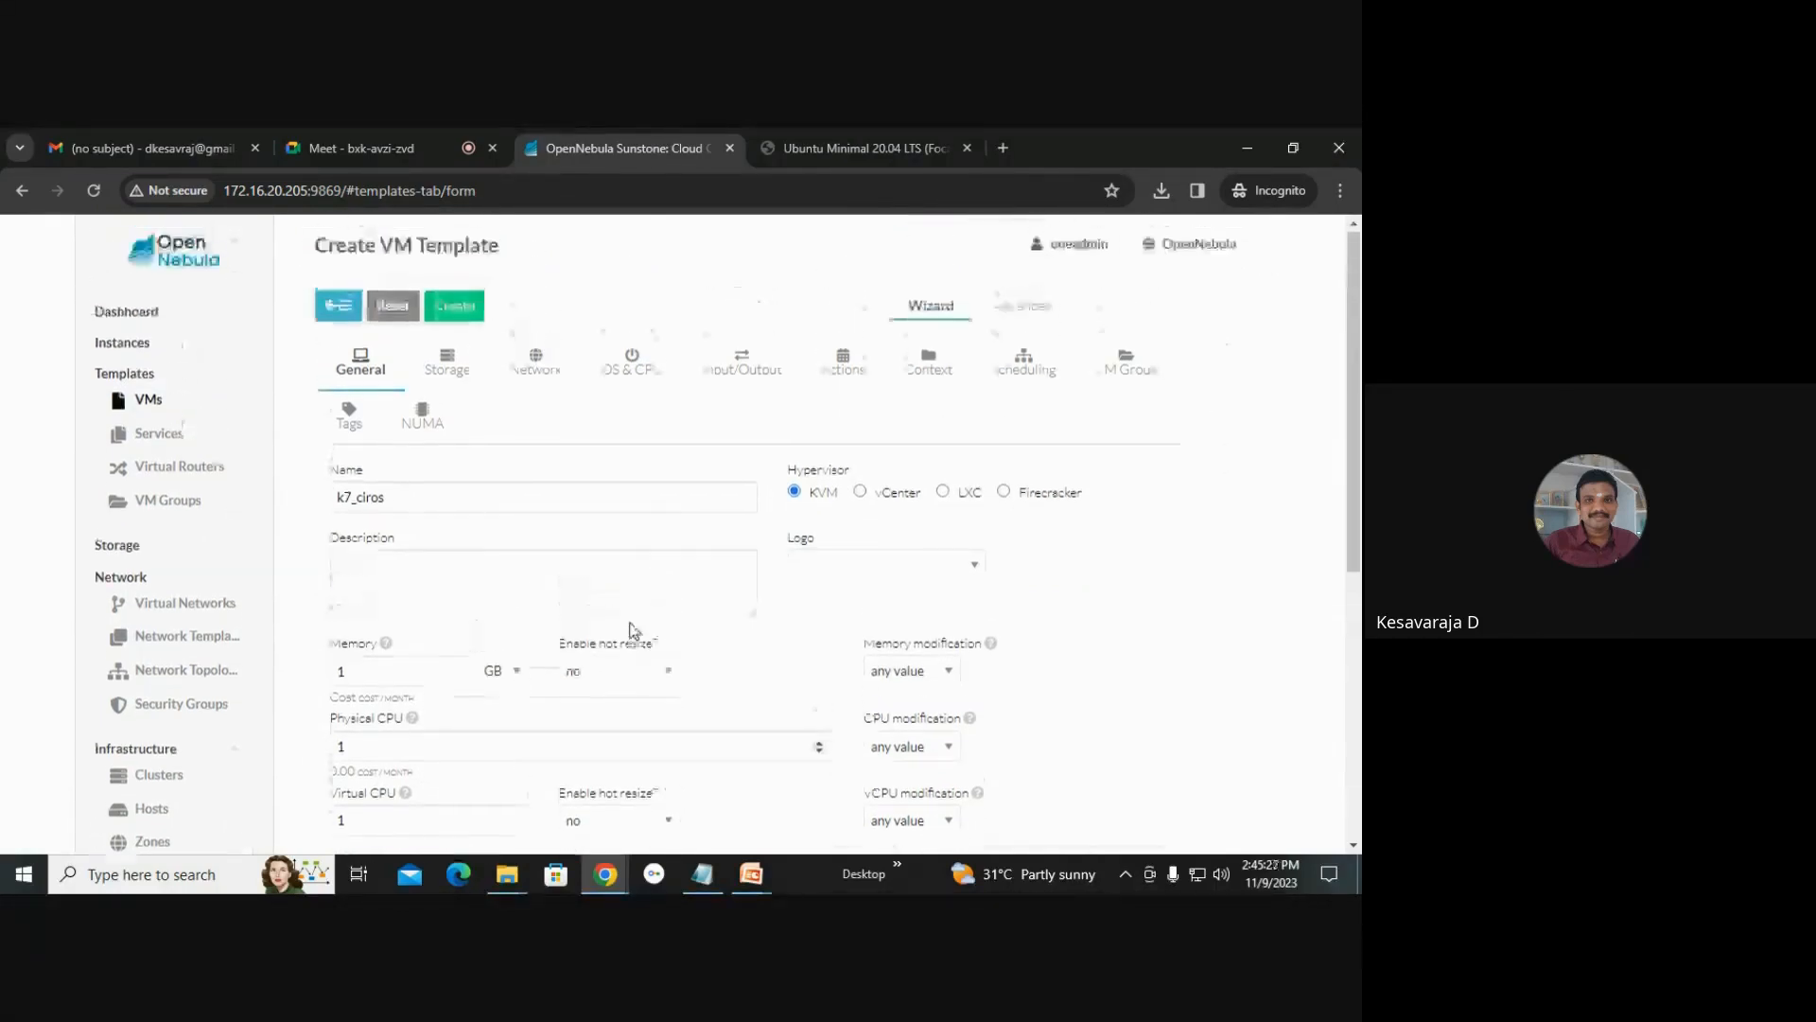
click(445, 367)
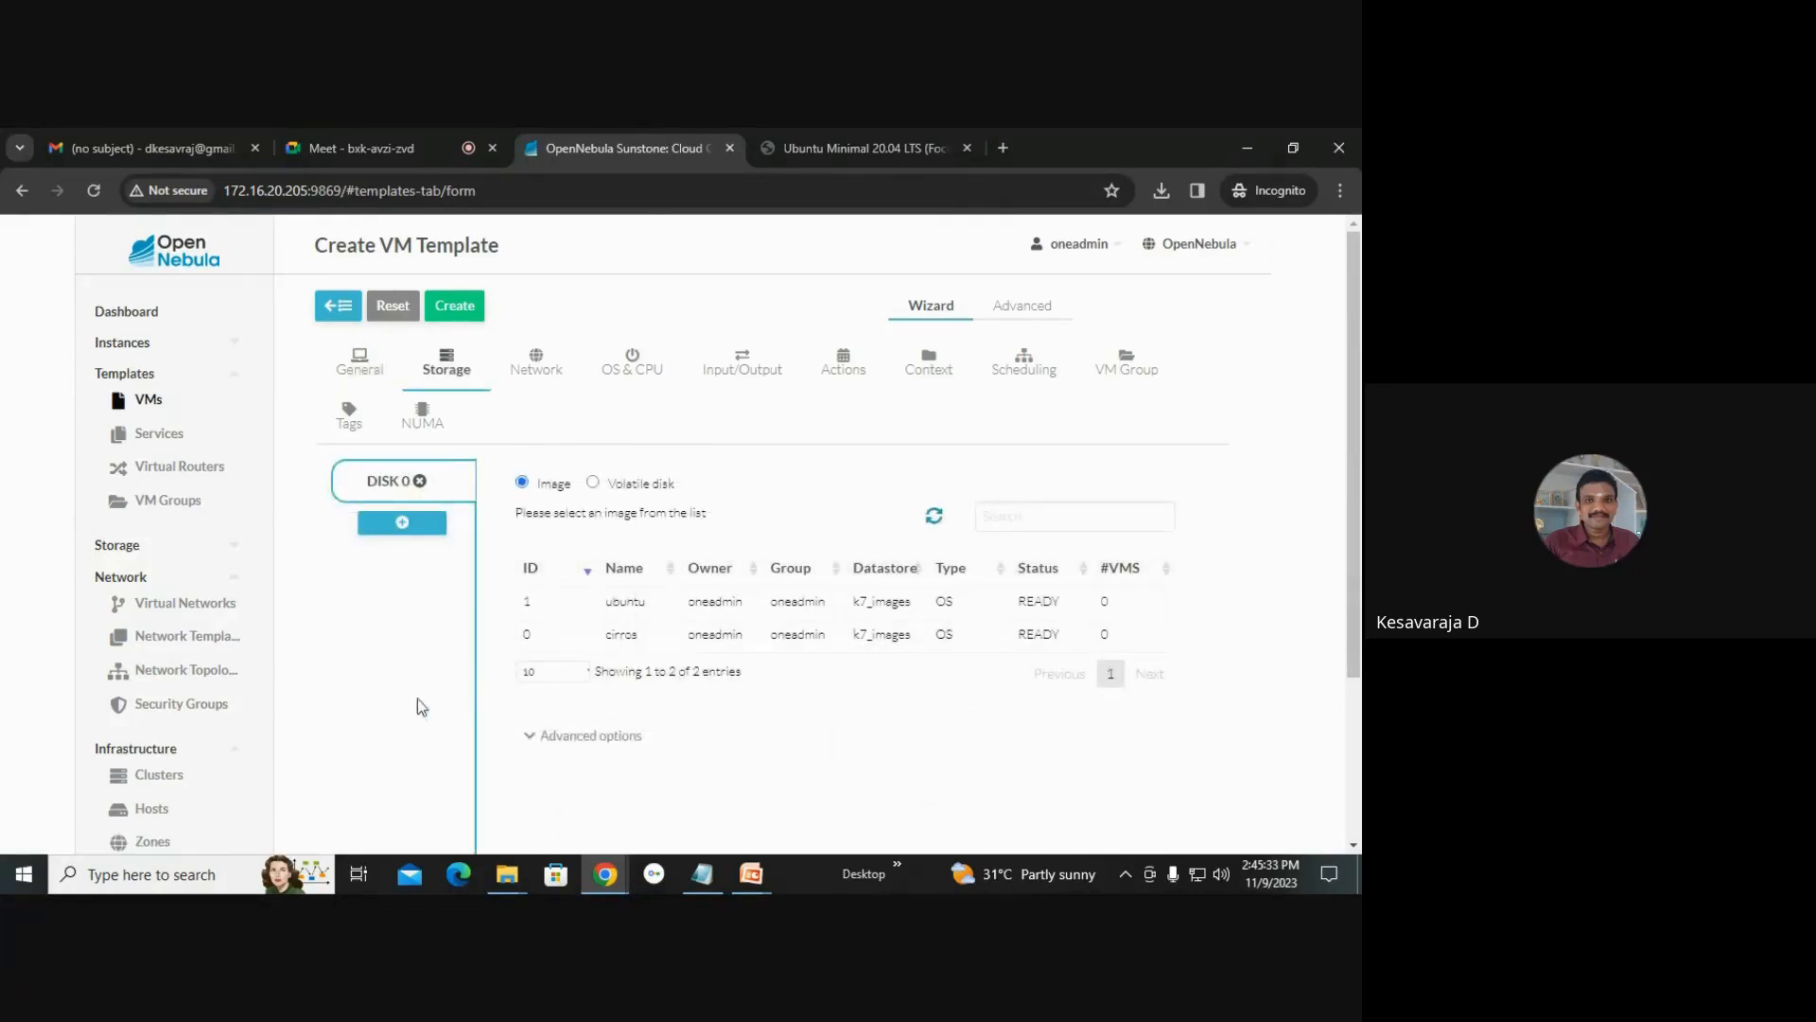
click(620, 635)
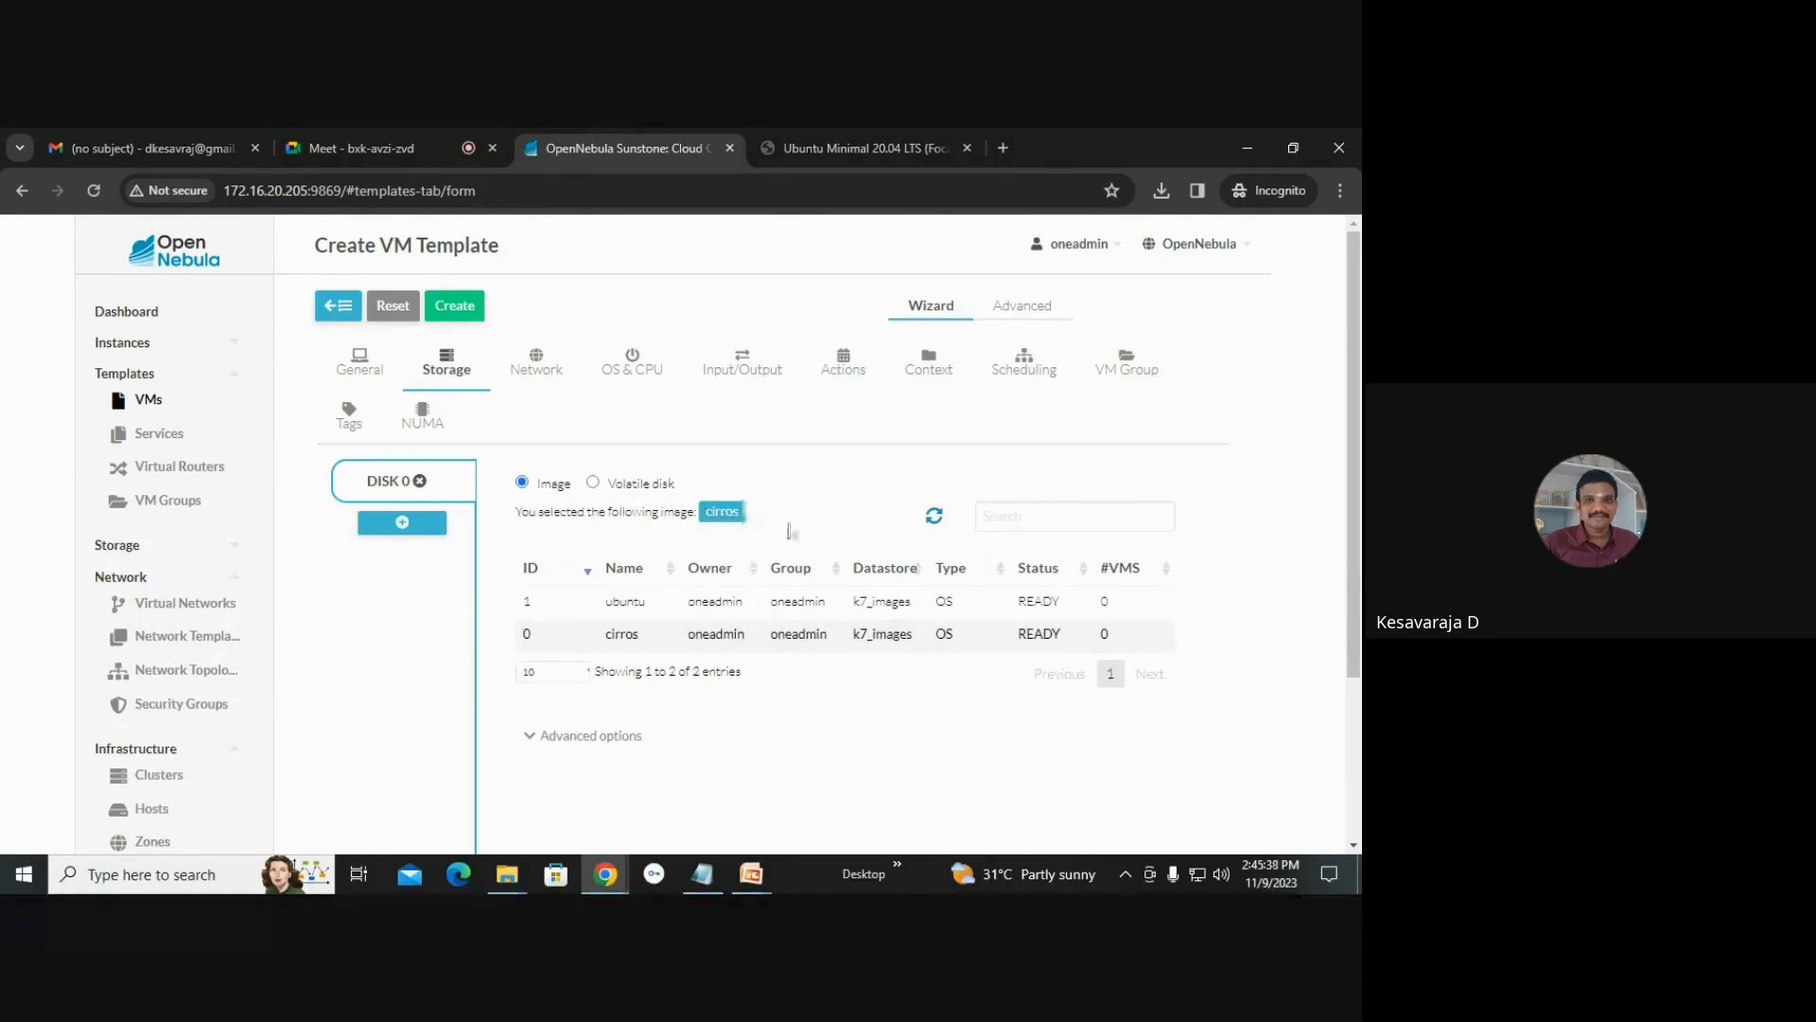
Select the vnet virtual network for the template's network interface.
click(557, 388)
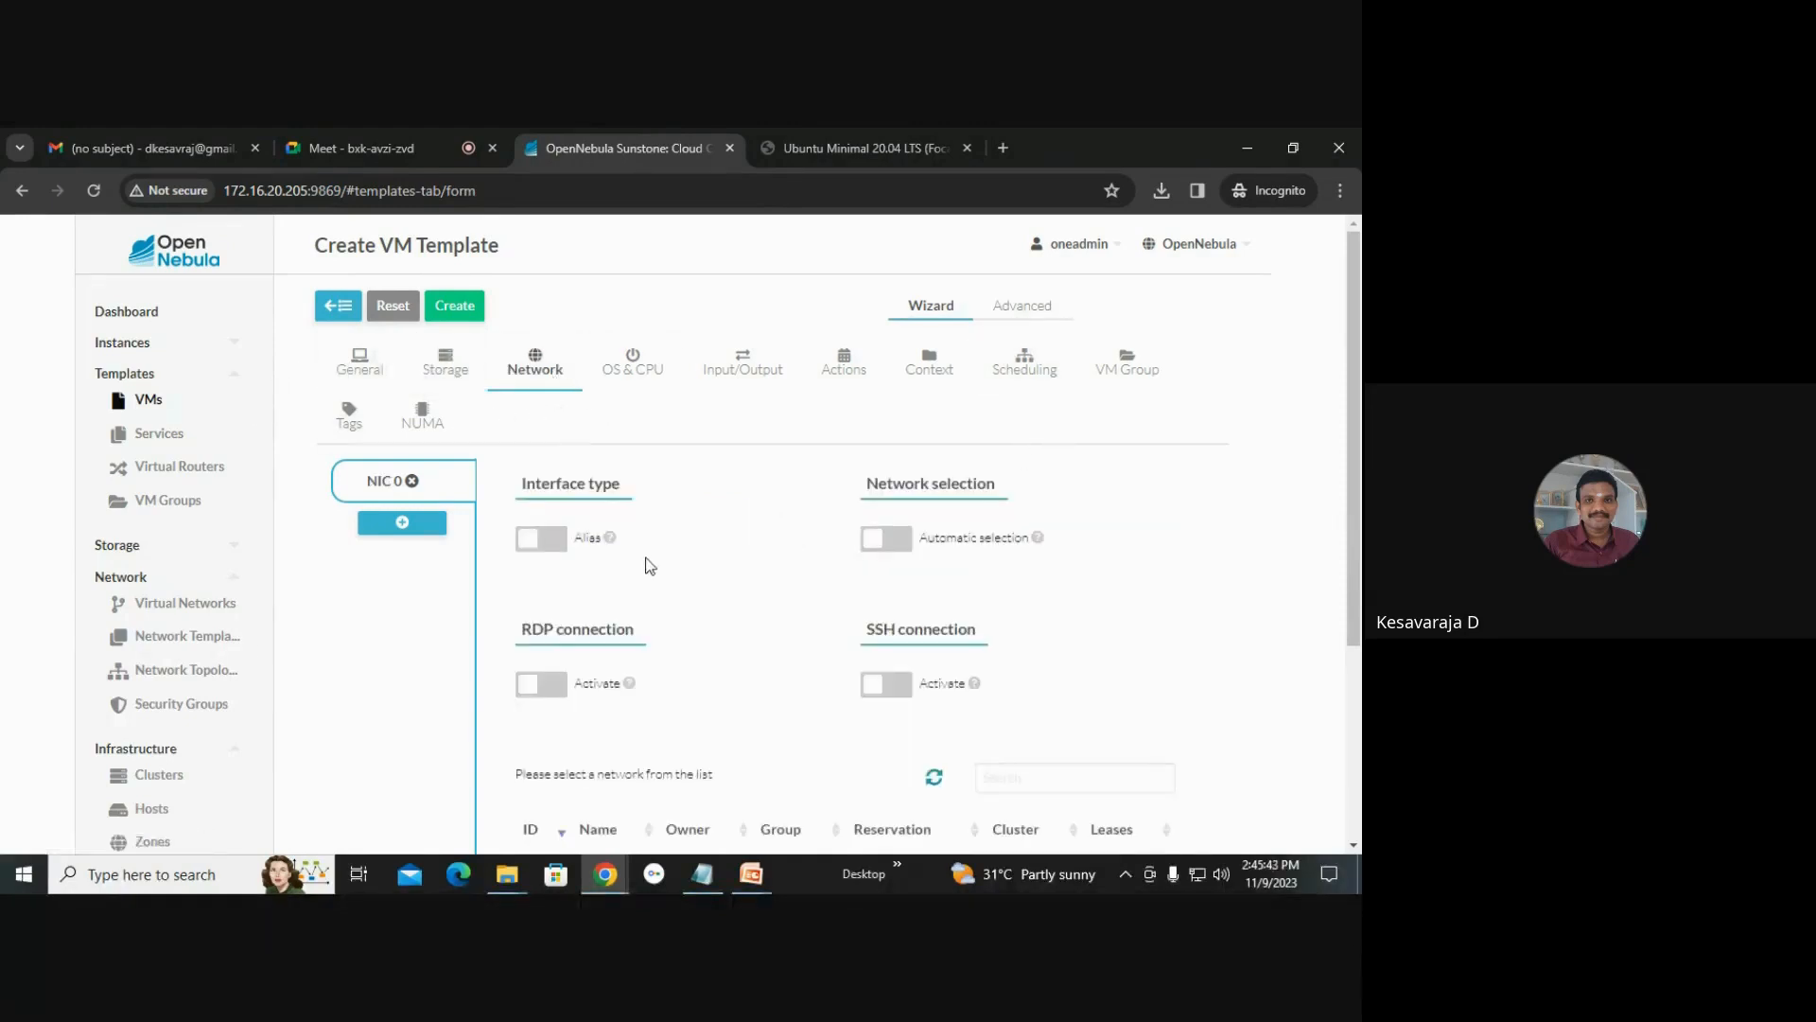
scroll(649, 558, down, 2)
scroll(649, 550, down, 3)
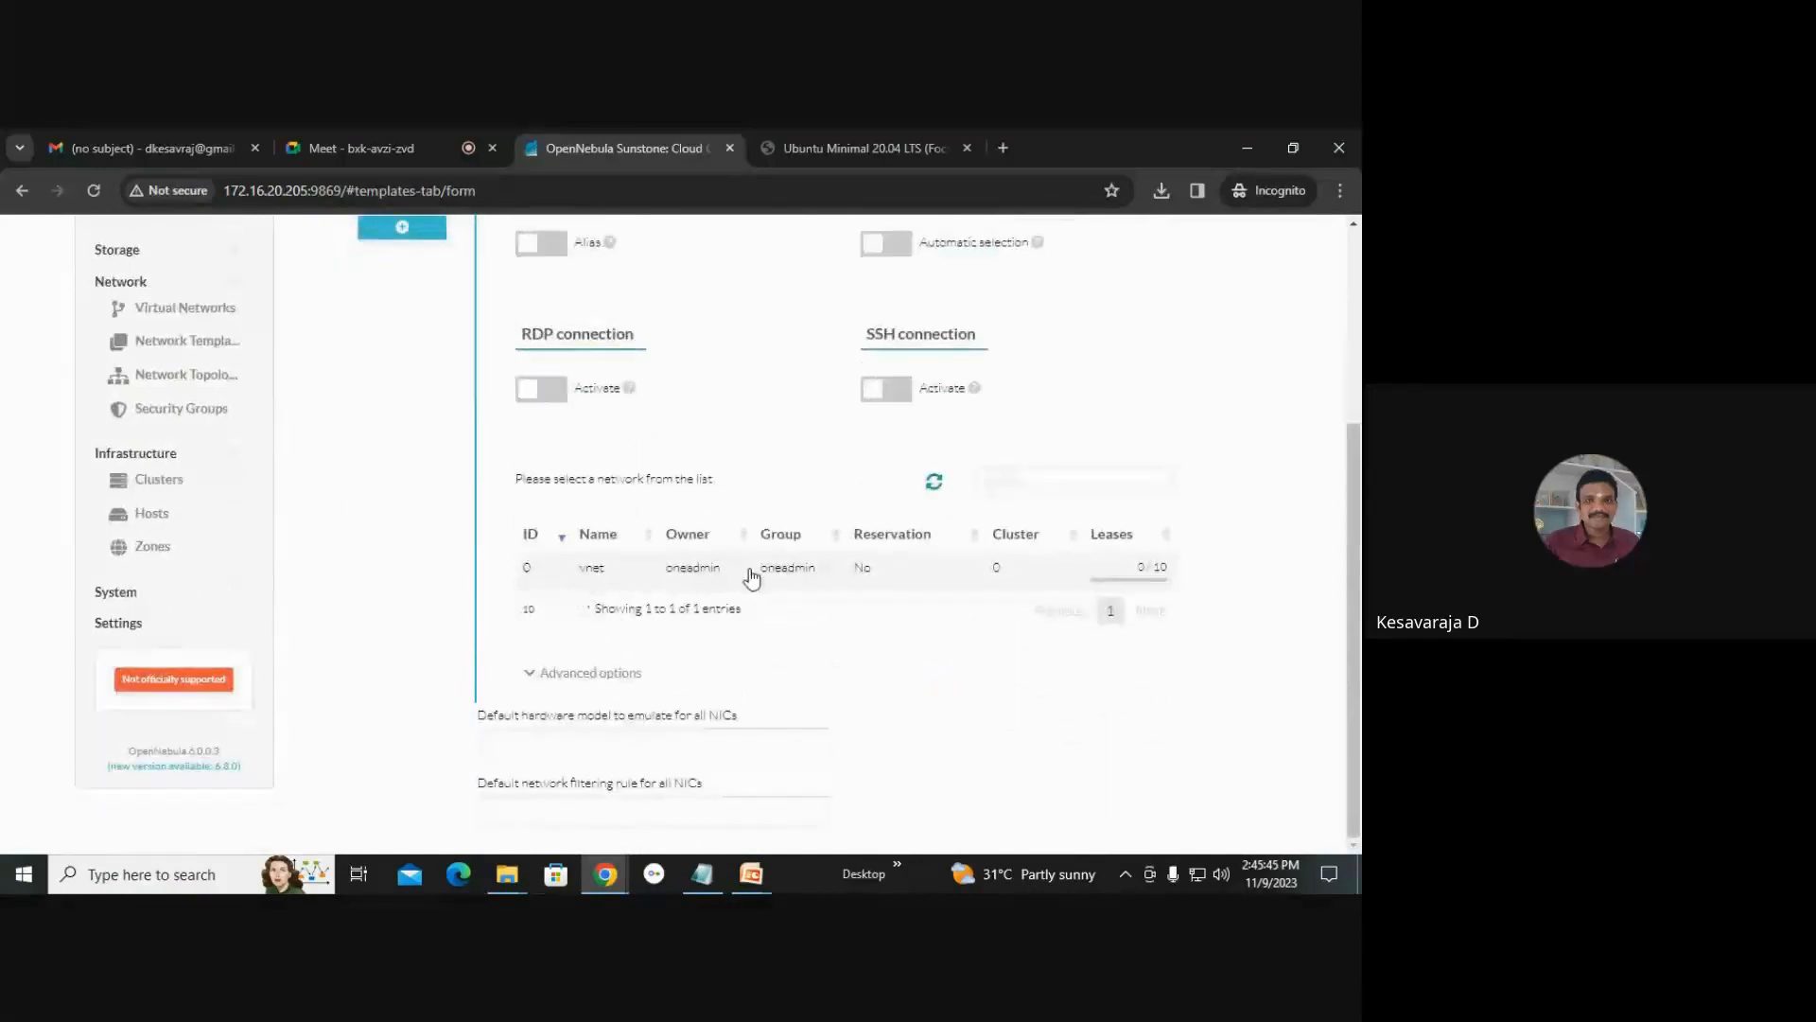
click(737, 573)
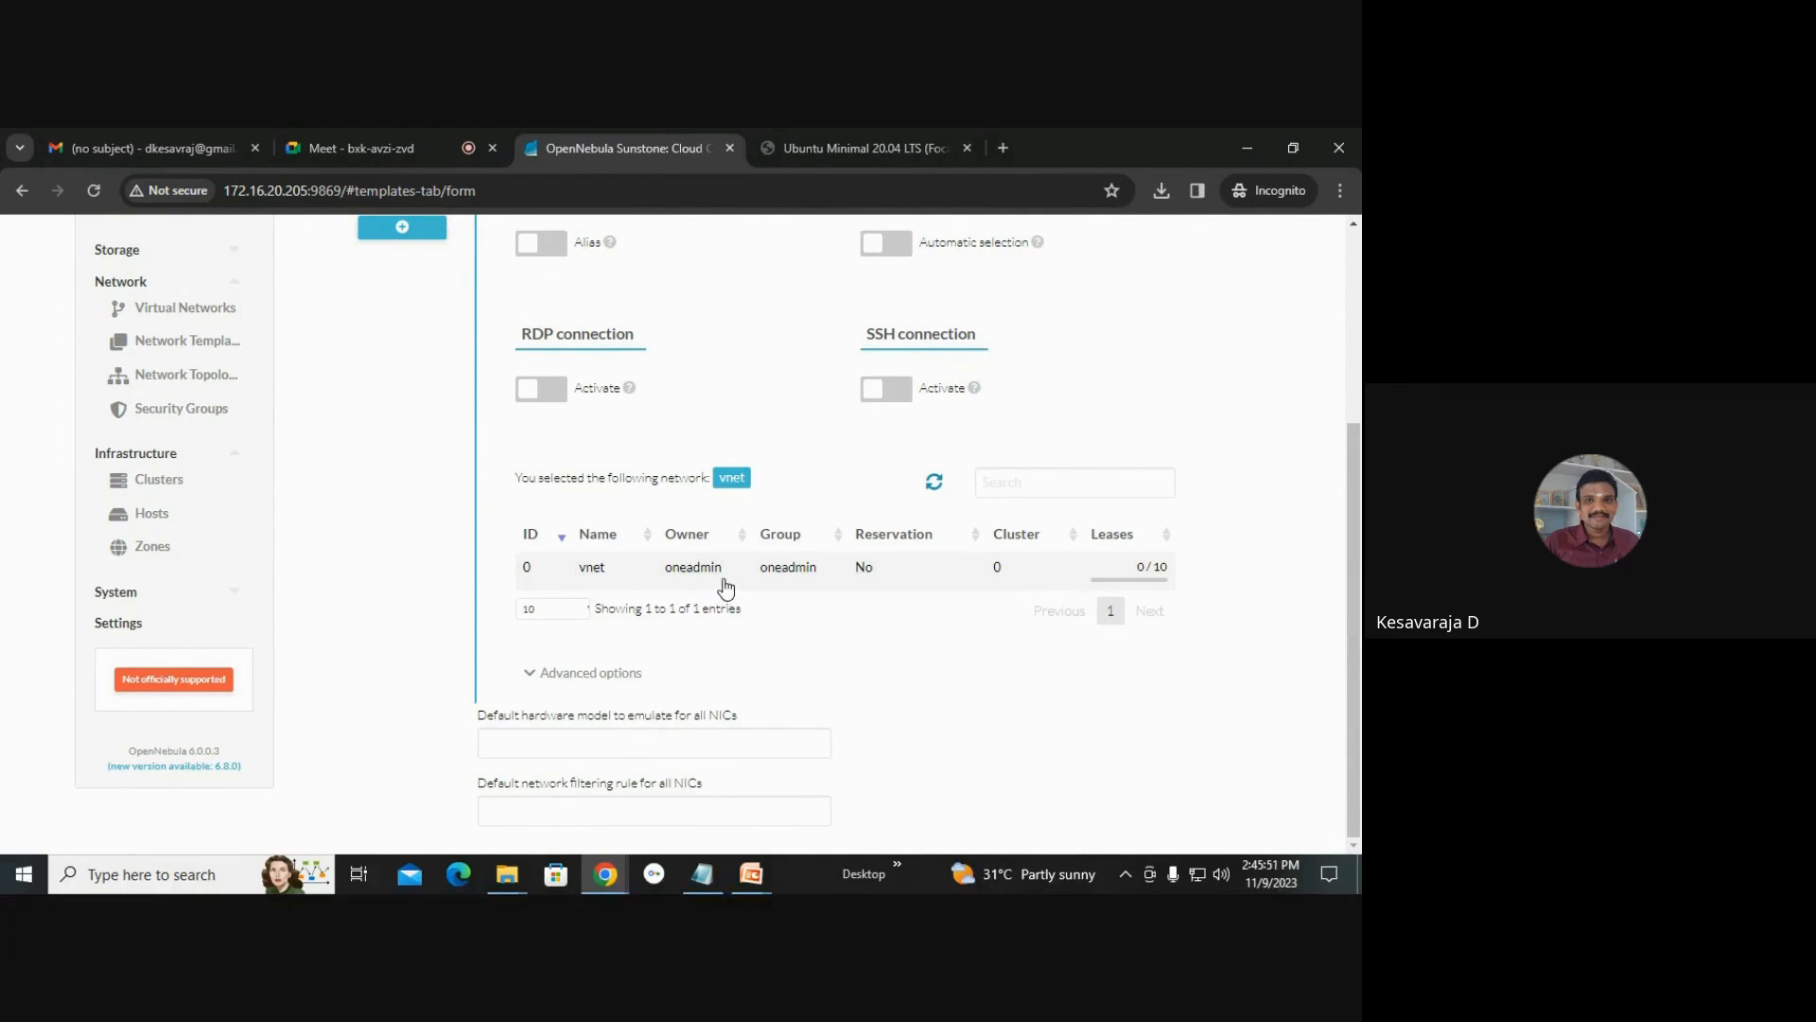
Look through the OS & CPU, Input/Output, Actions, Context, Scheduling and VM Group tabs, returning to General.
scroll(727, 582, up, 3)
click(629, 279)
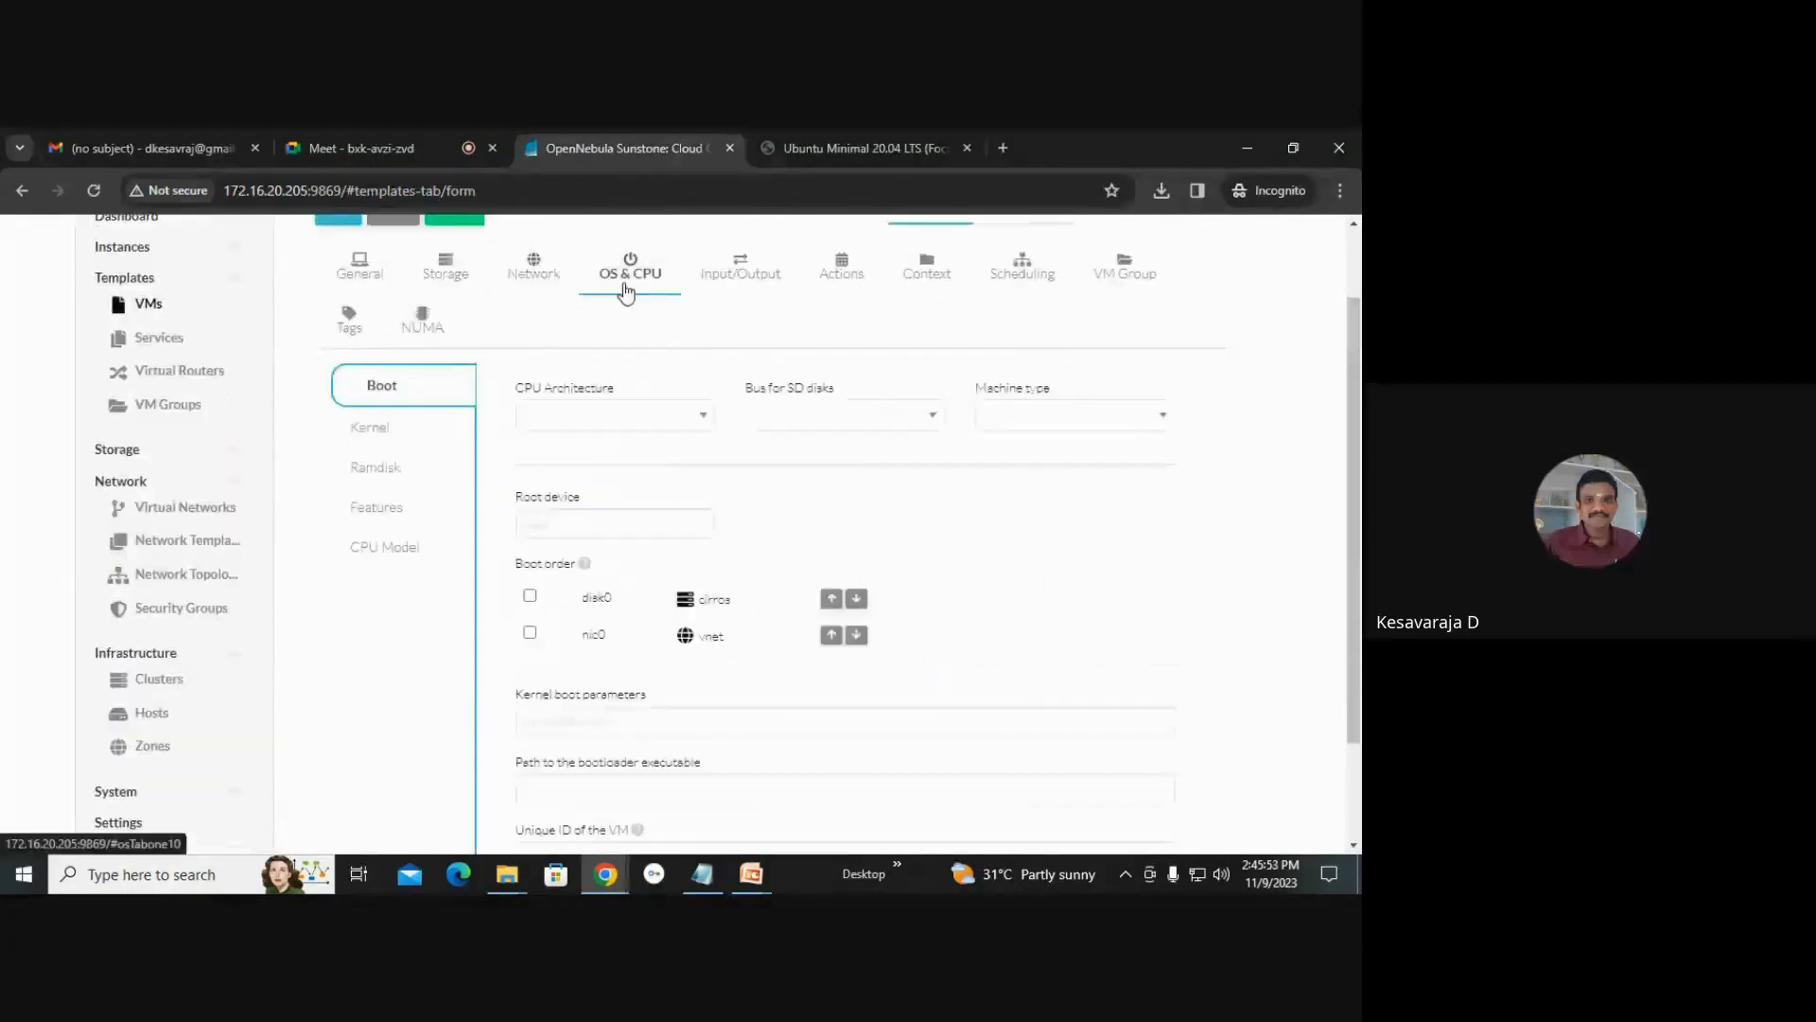
click(748, 290)
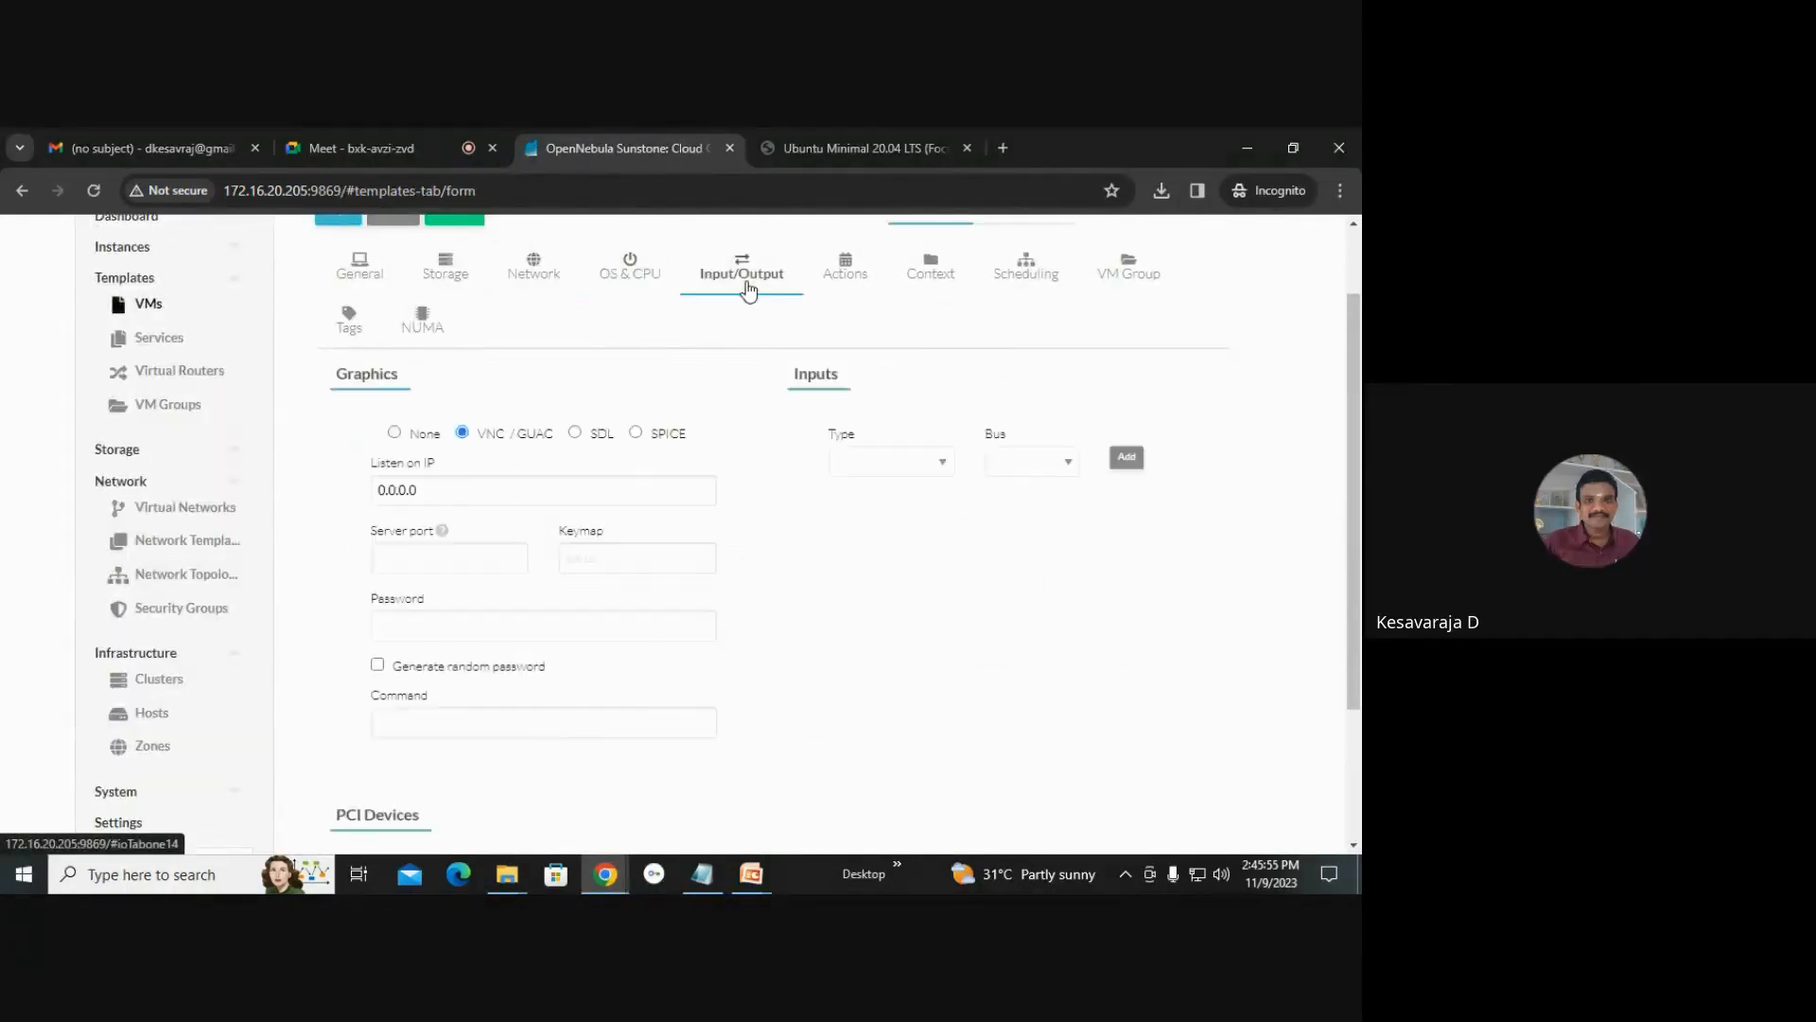
click(847, 287)
click(918, 301)
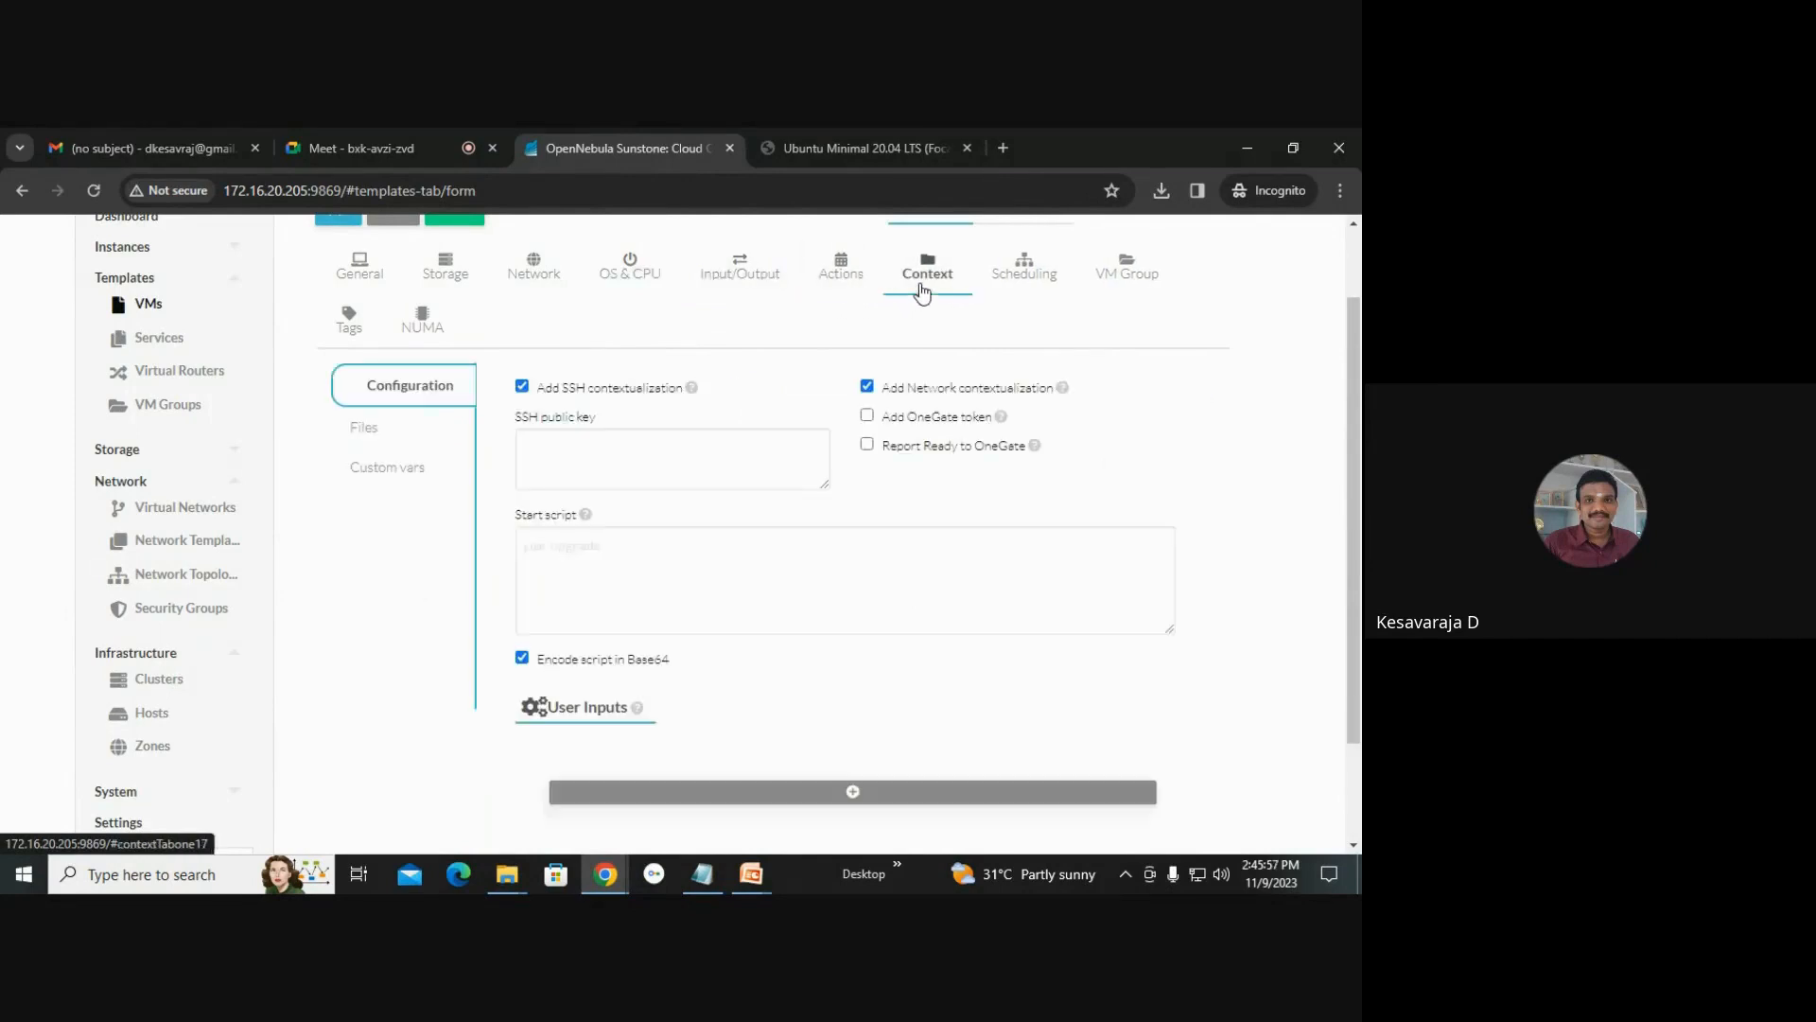
click(1016, 274)
click(1124, 270)
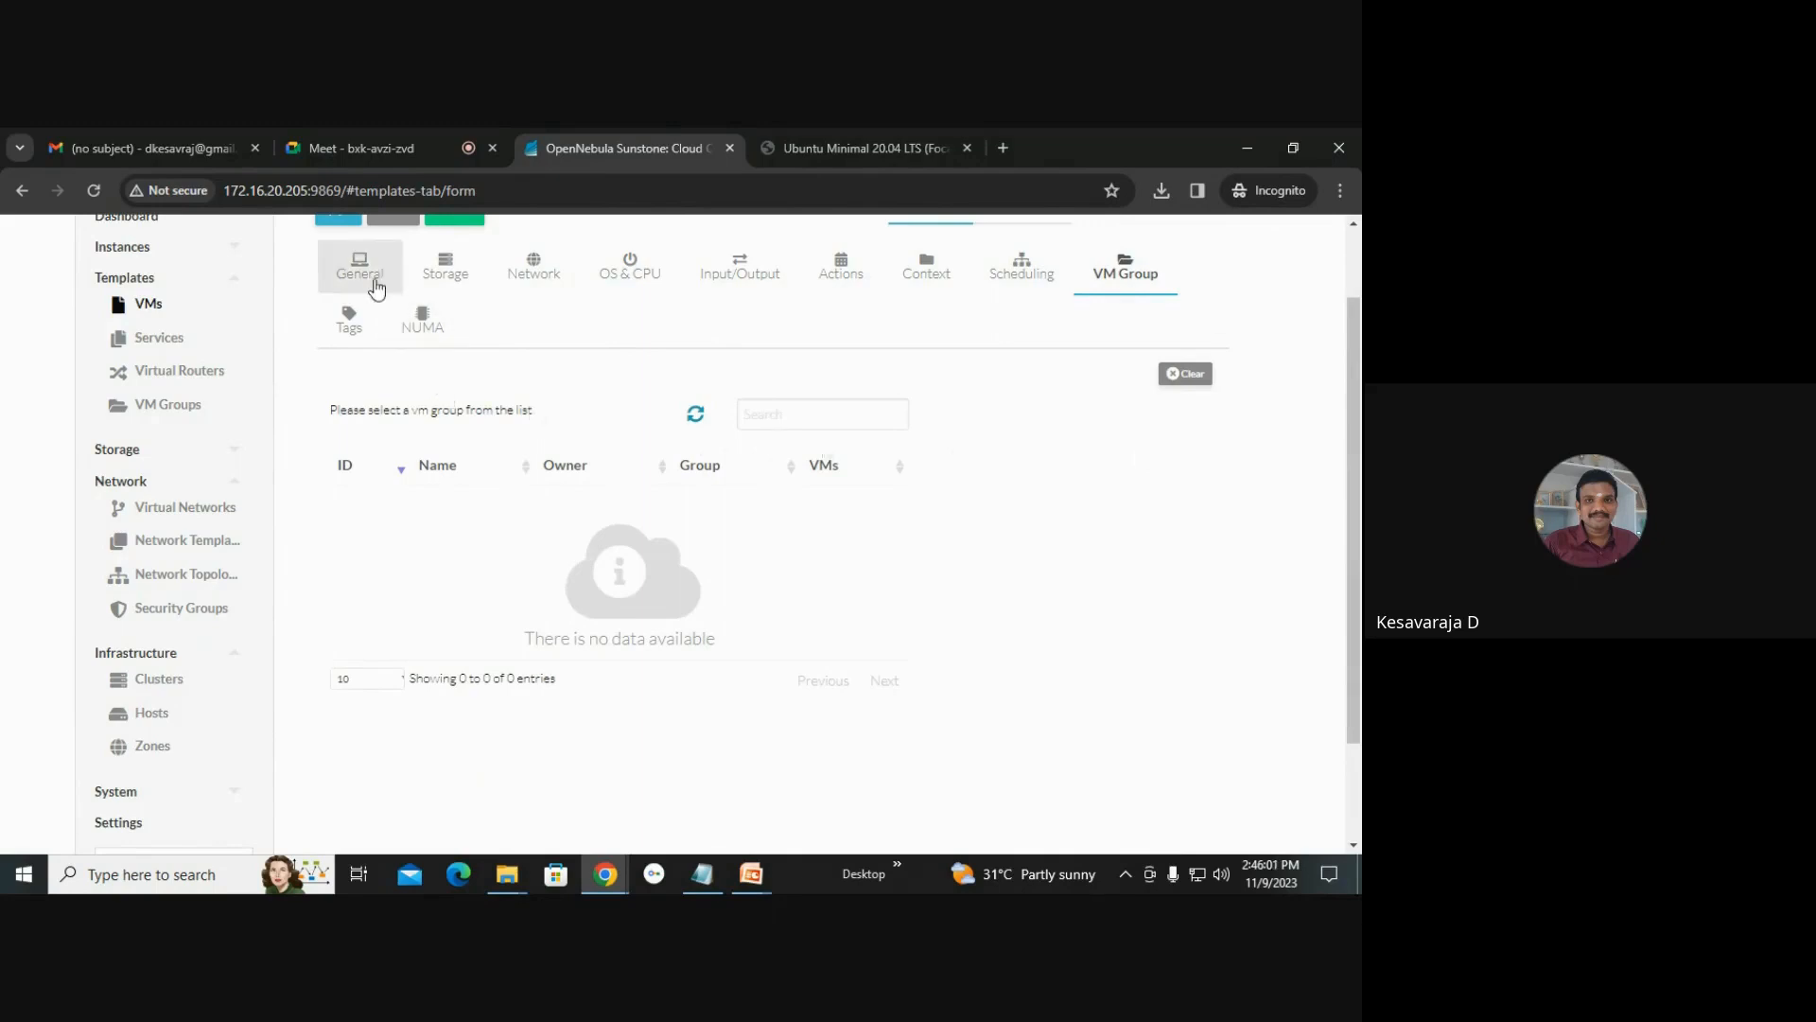
click(361, 269)
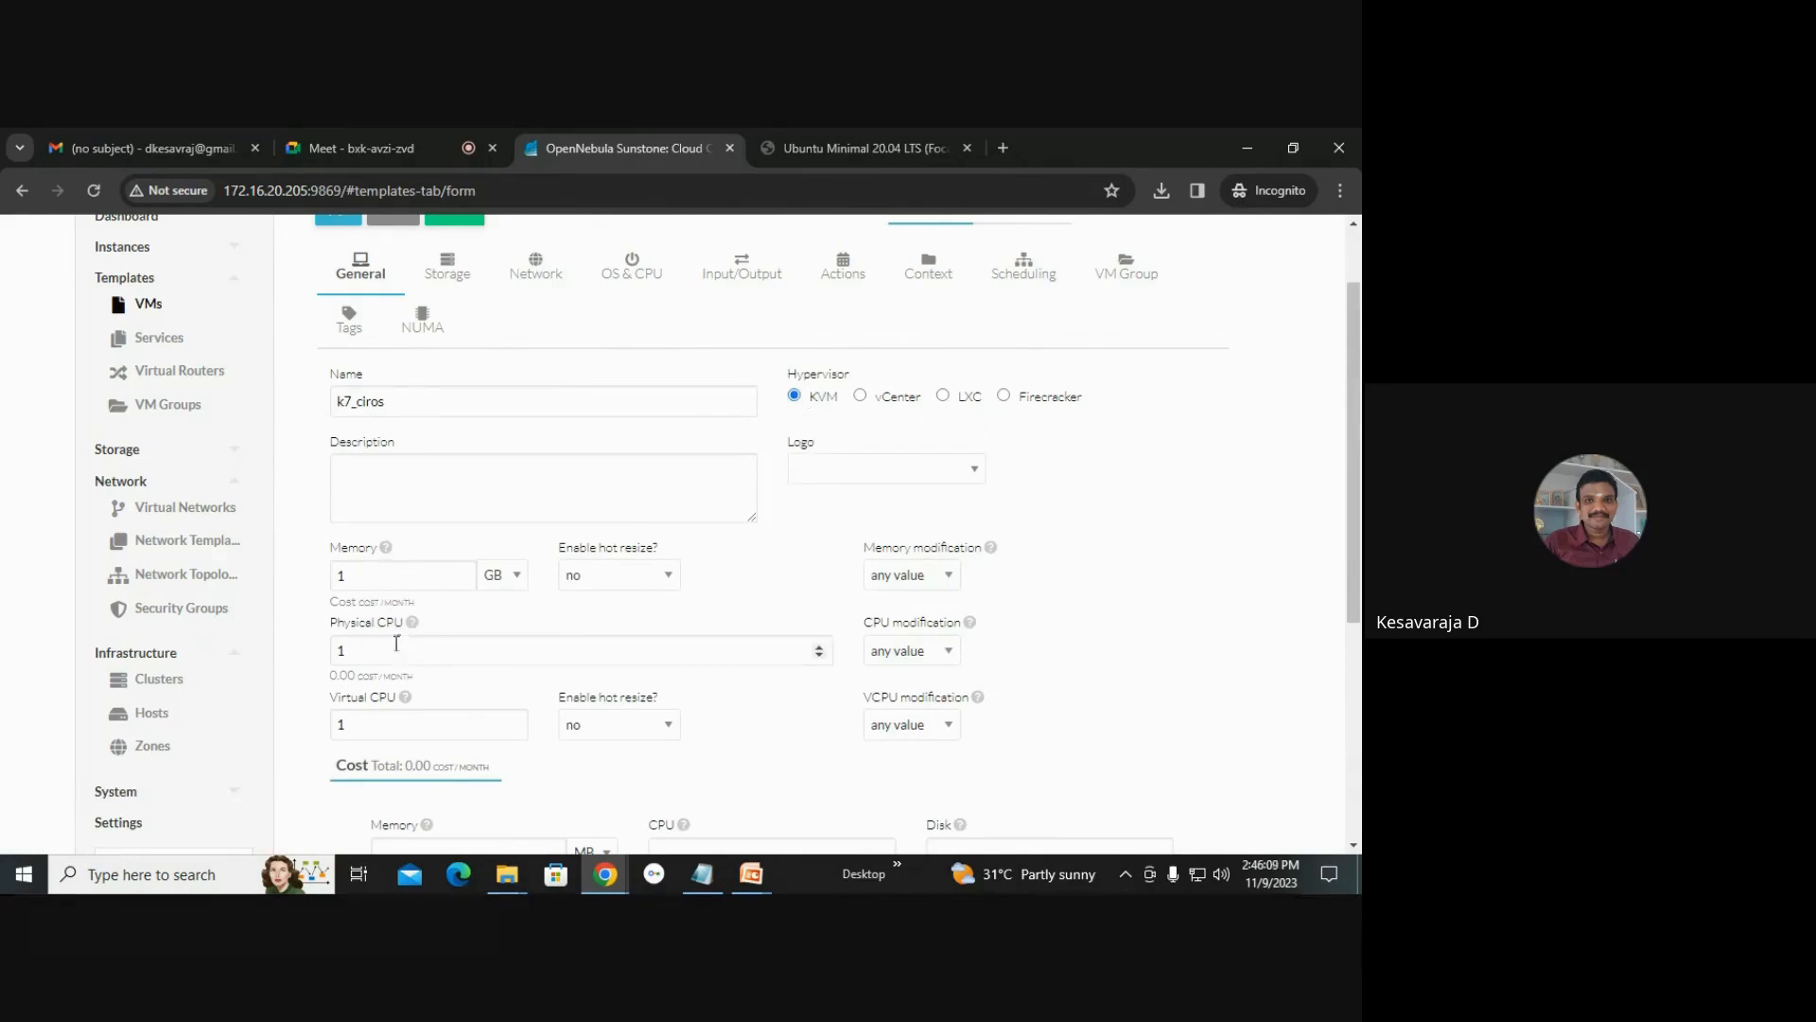
Recheck the disk and network selections and create the k7_ciros template.
scroll(399, 711, up, 1)
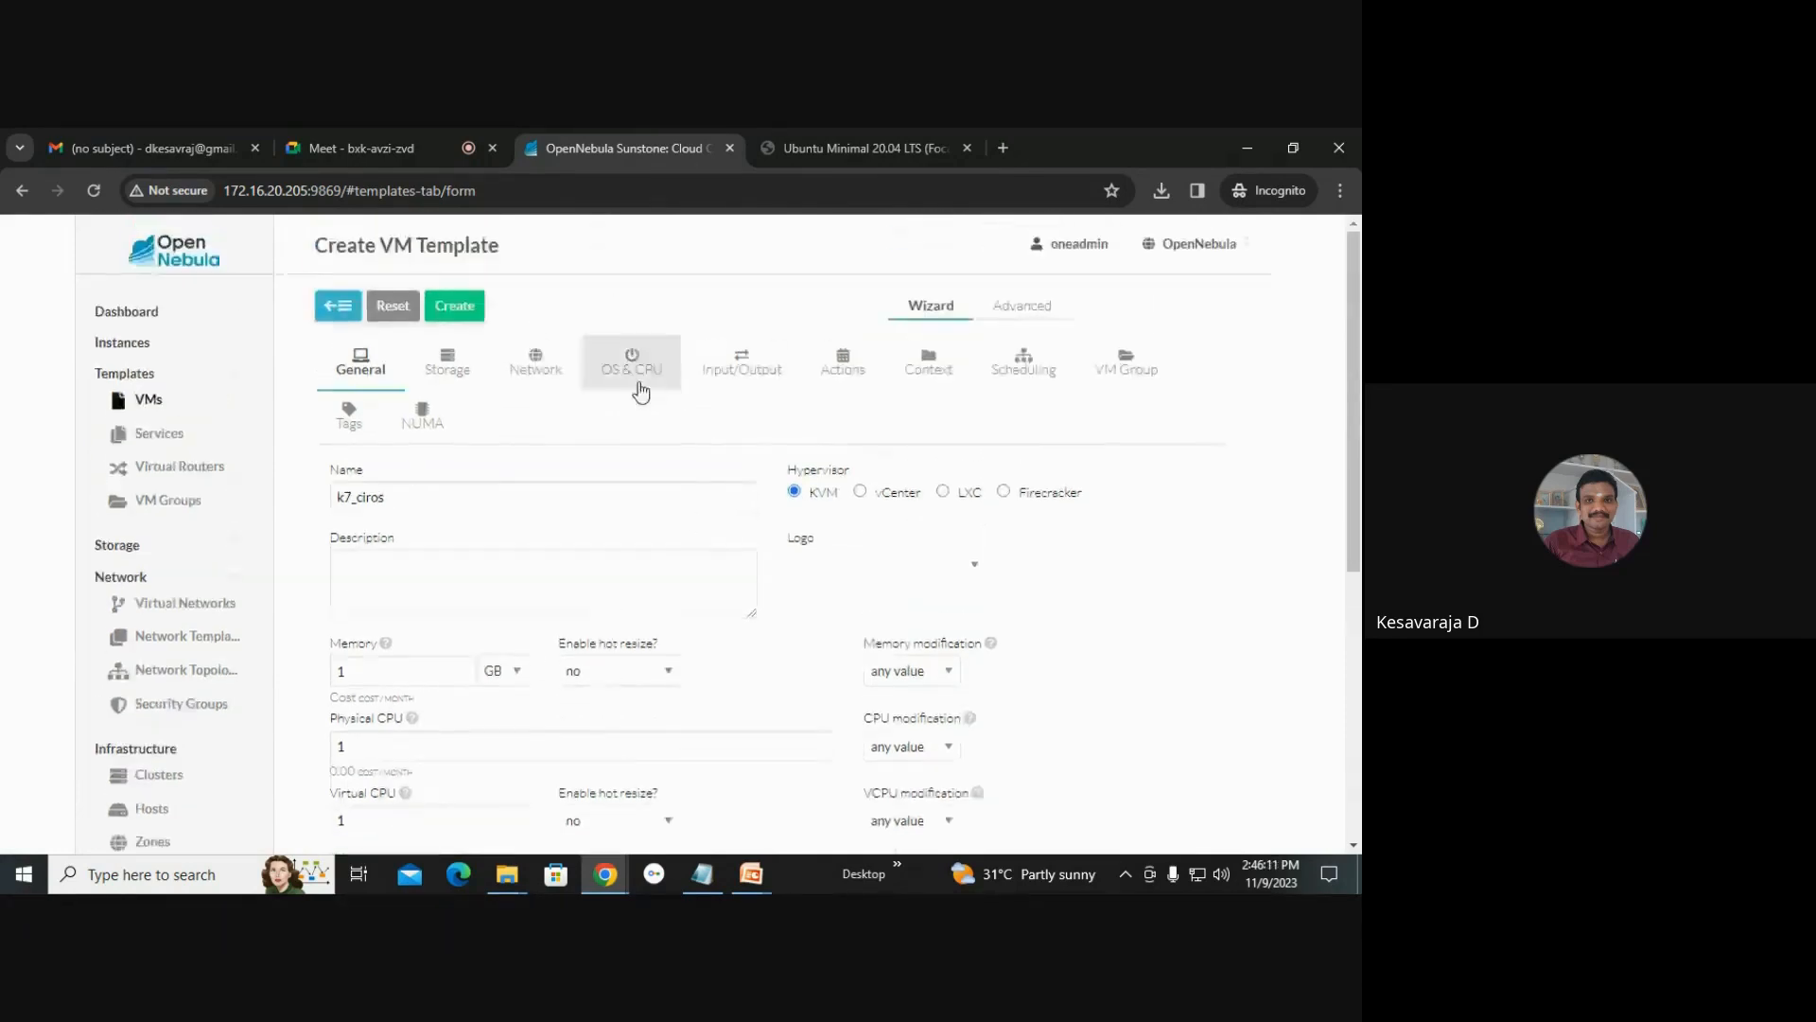
click(454, 371)
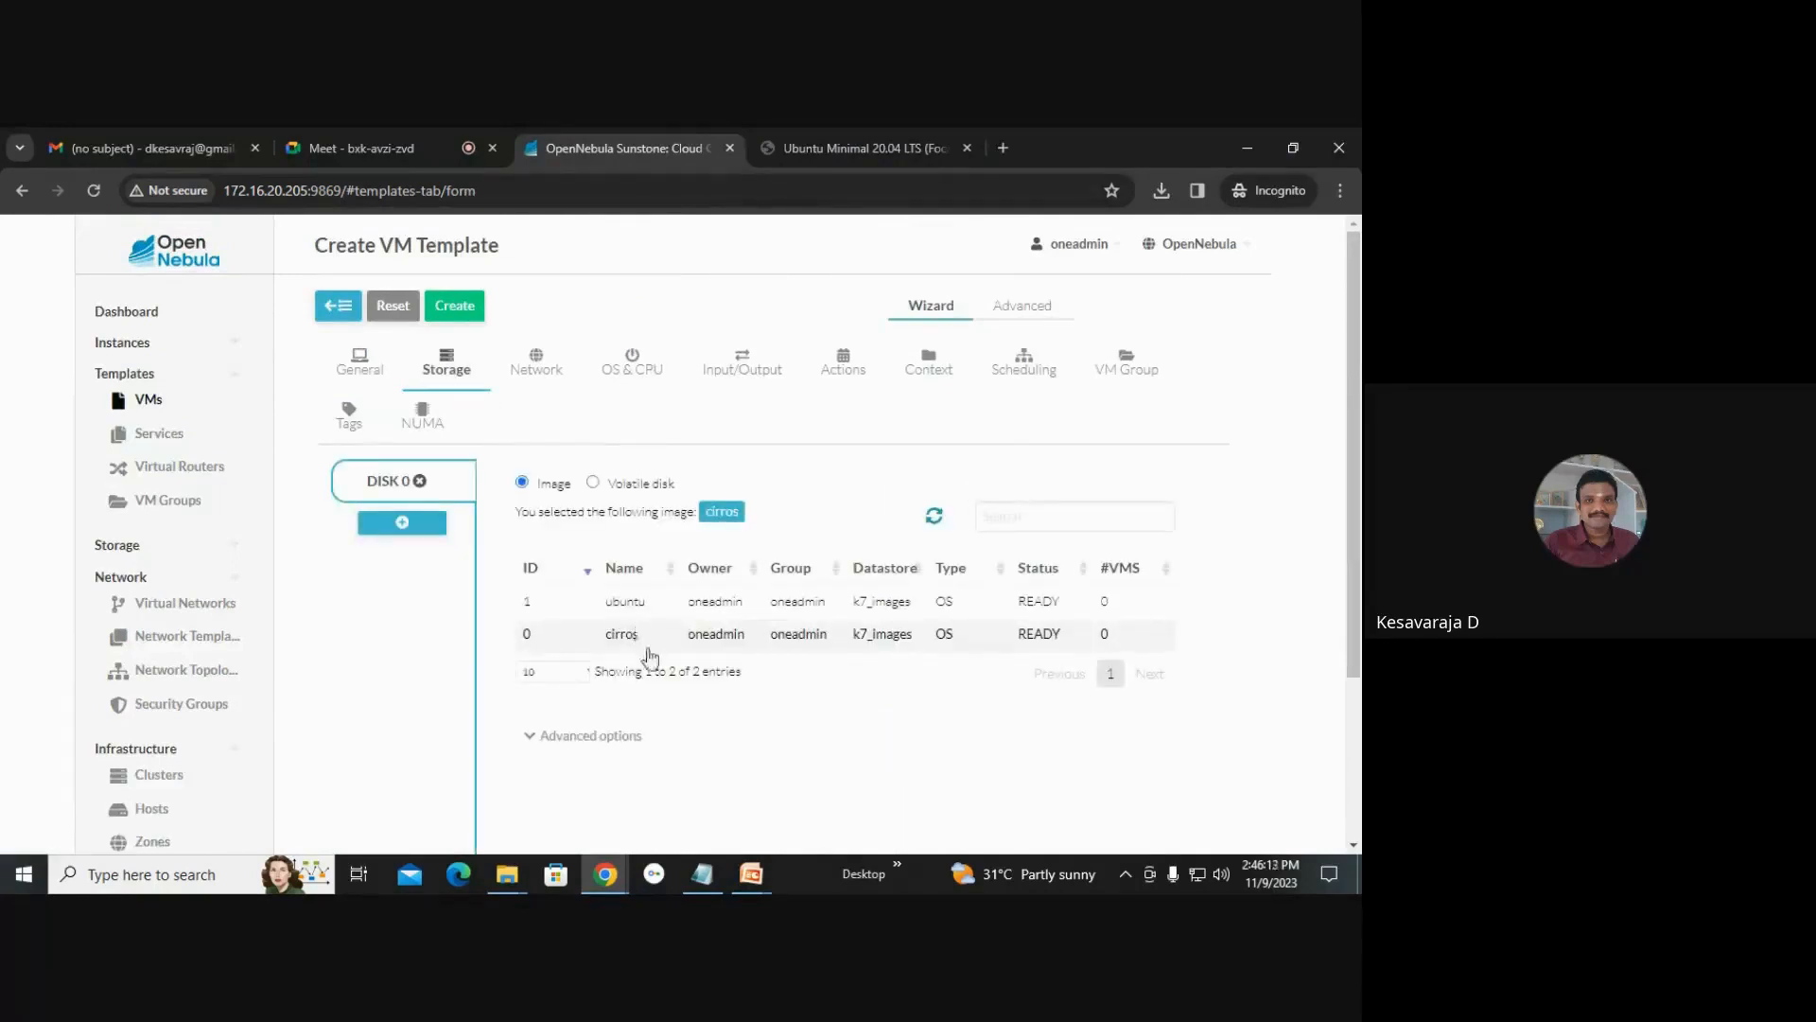
click(551, 378)
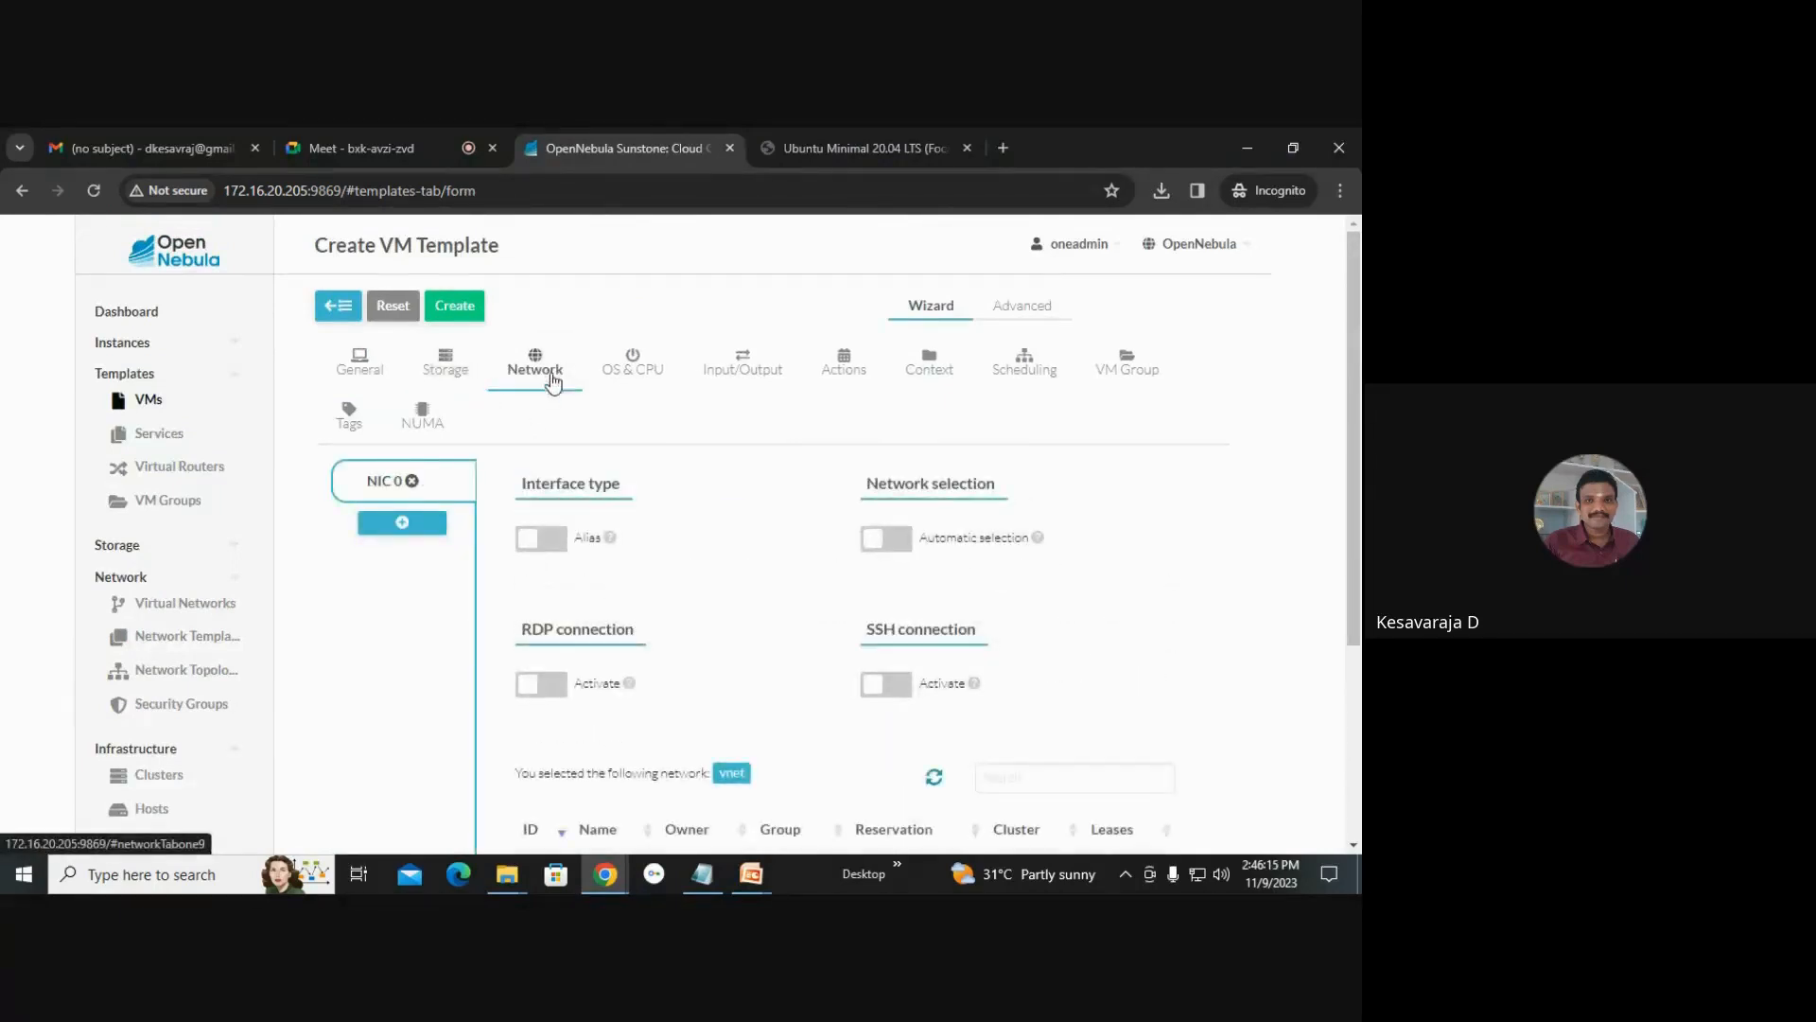
scroll(587, 501, down, 3)
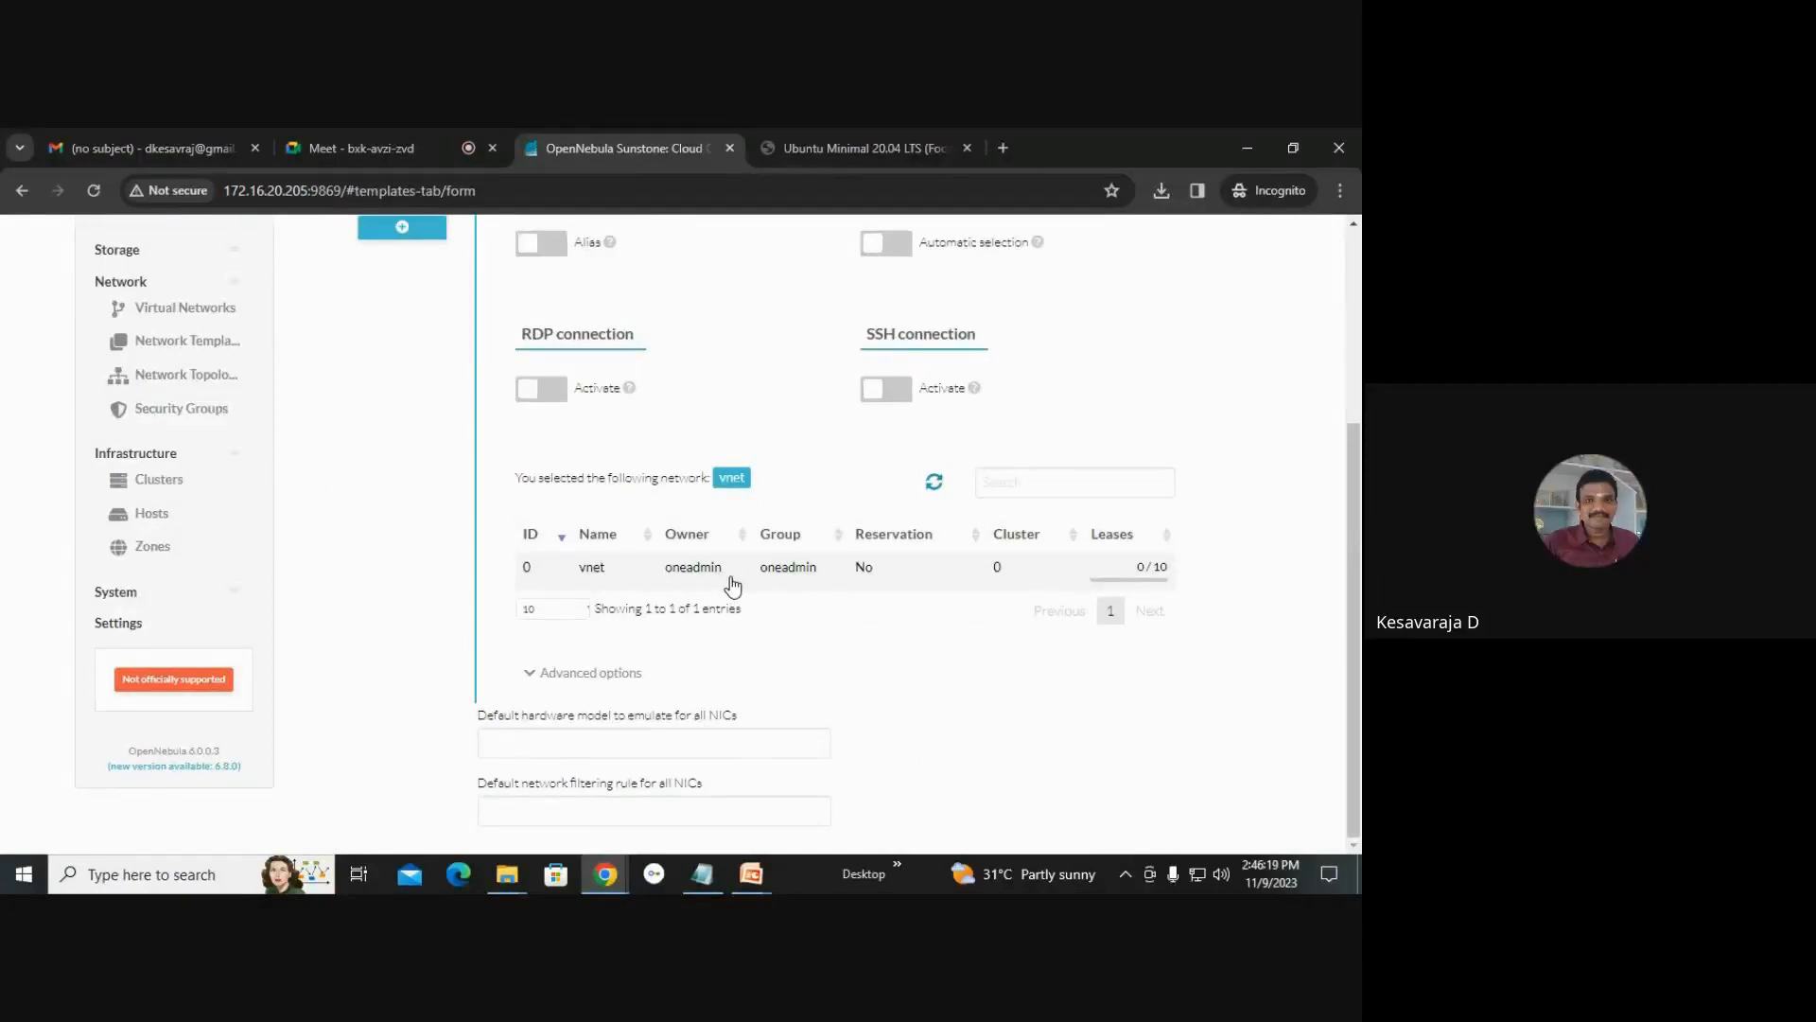
scroll(732, 585, up, 3)
click(470, 305)
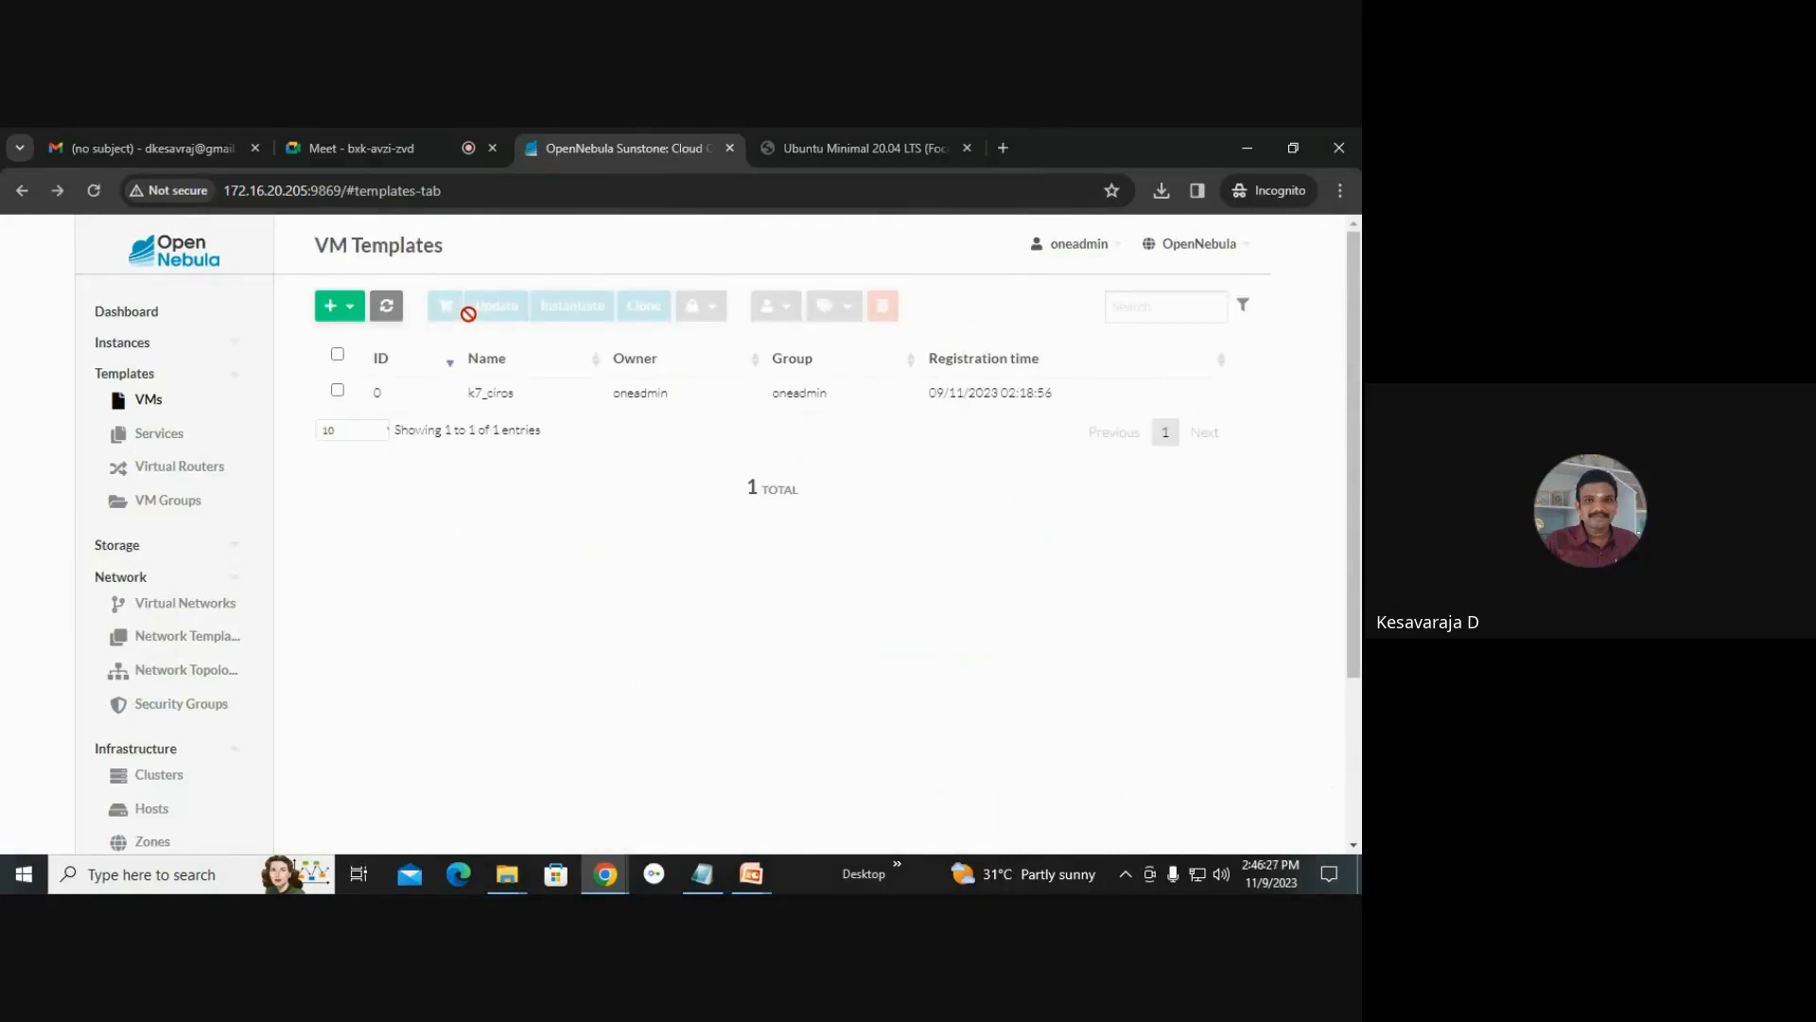
Start a new VM template named k7_ubuntu and choose the KVM hypervisor.
click(341, 307)
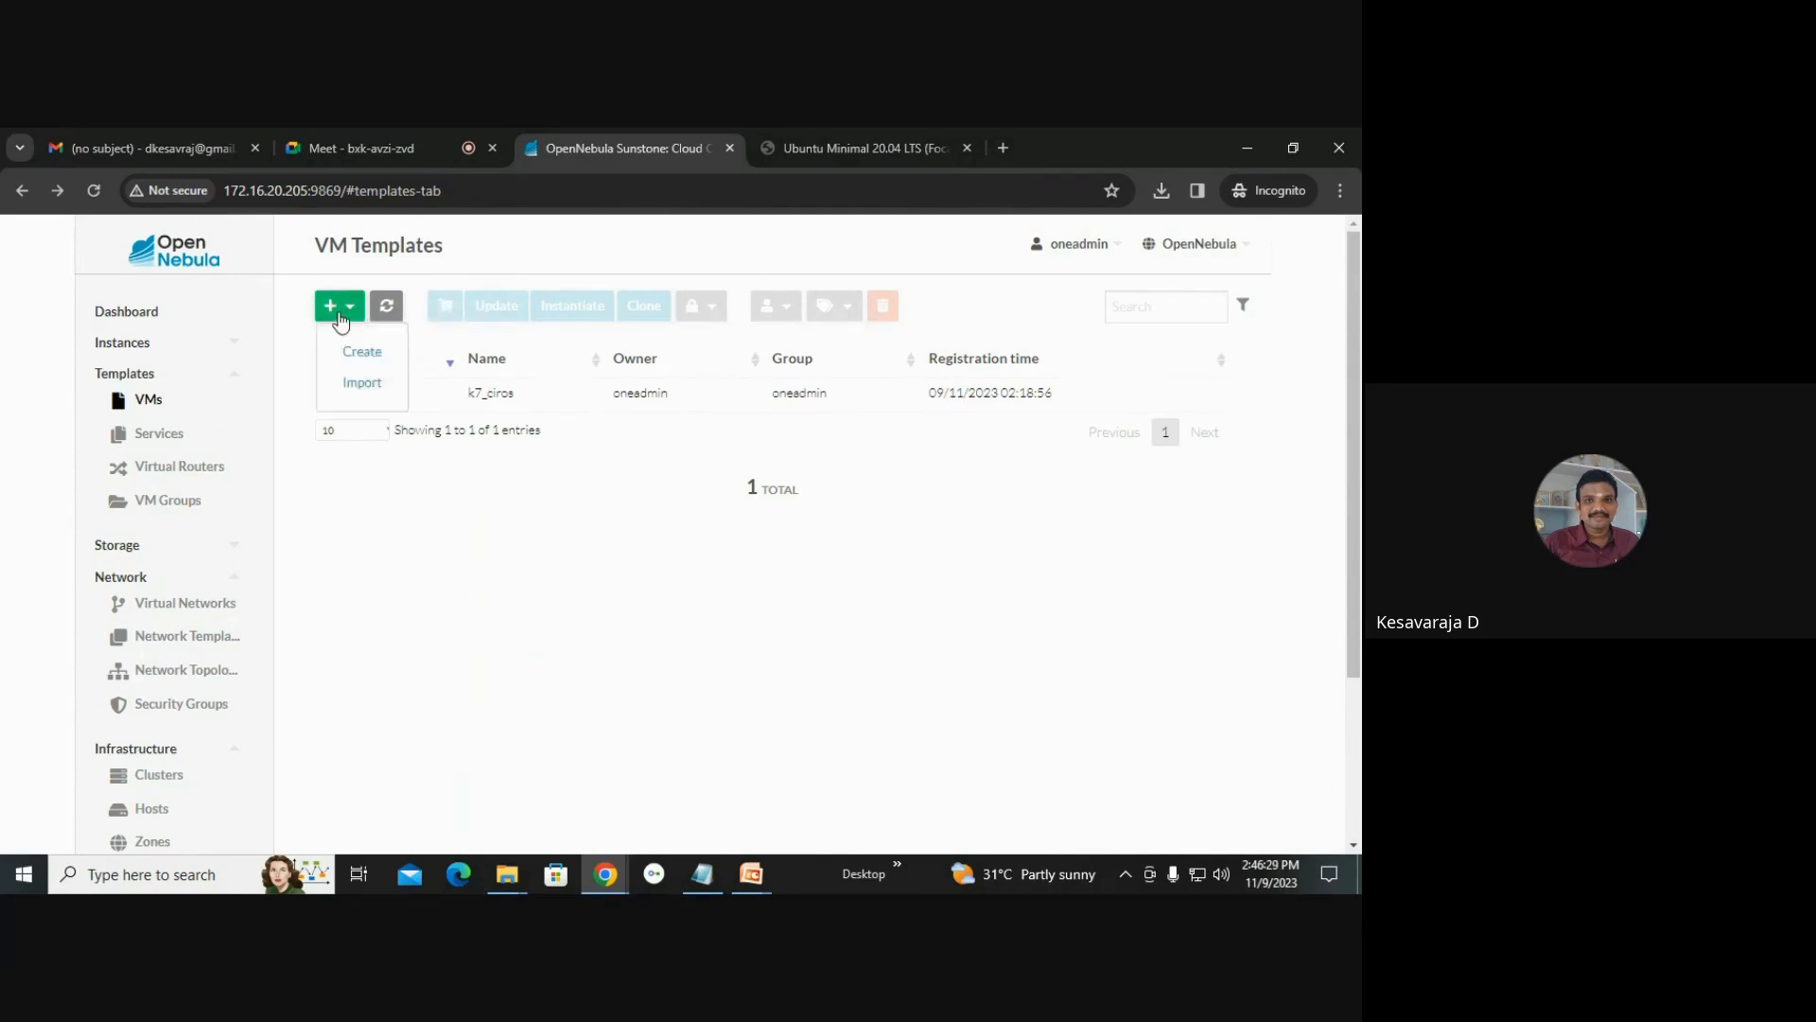
click(356, 350)
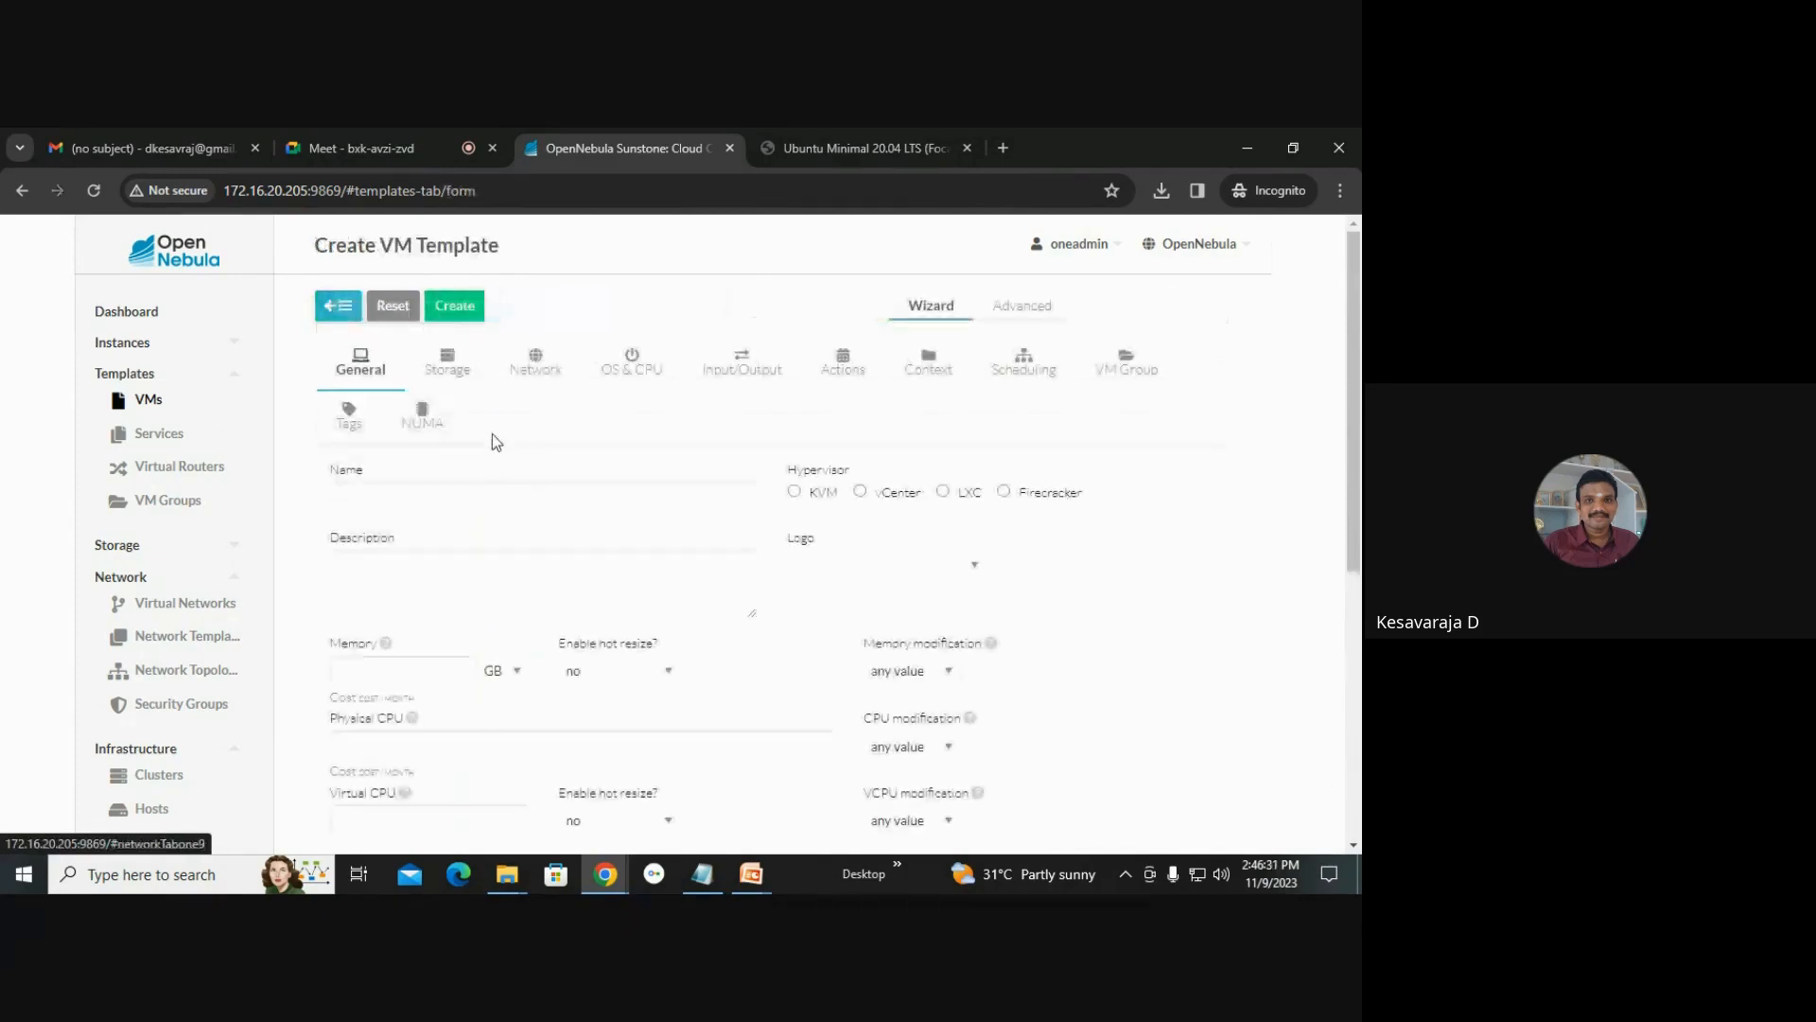
click(469, 497)
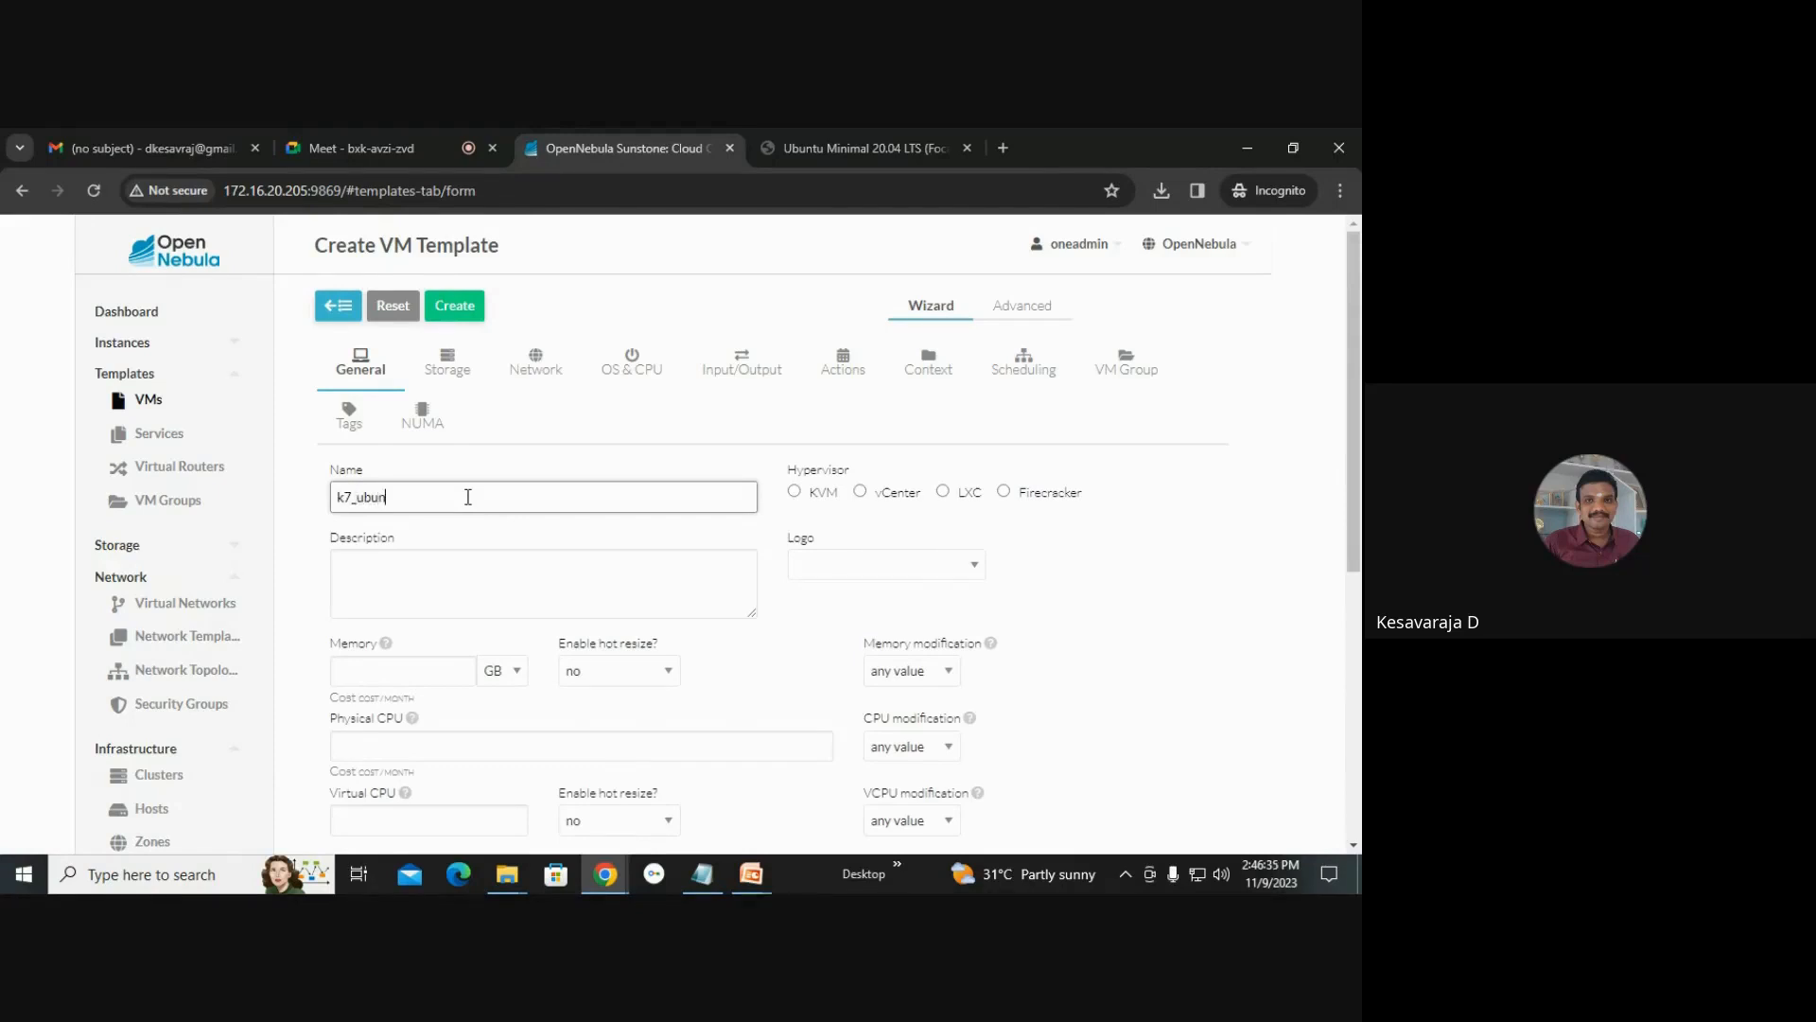
click(794, 491)
Set the template's memory to 1 GB, physical CPU to 1 and virtual CPU to 1.
click(413, 674)
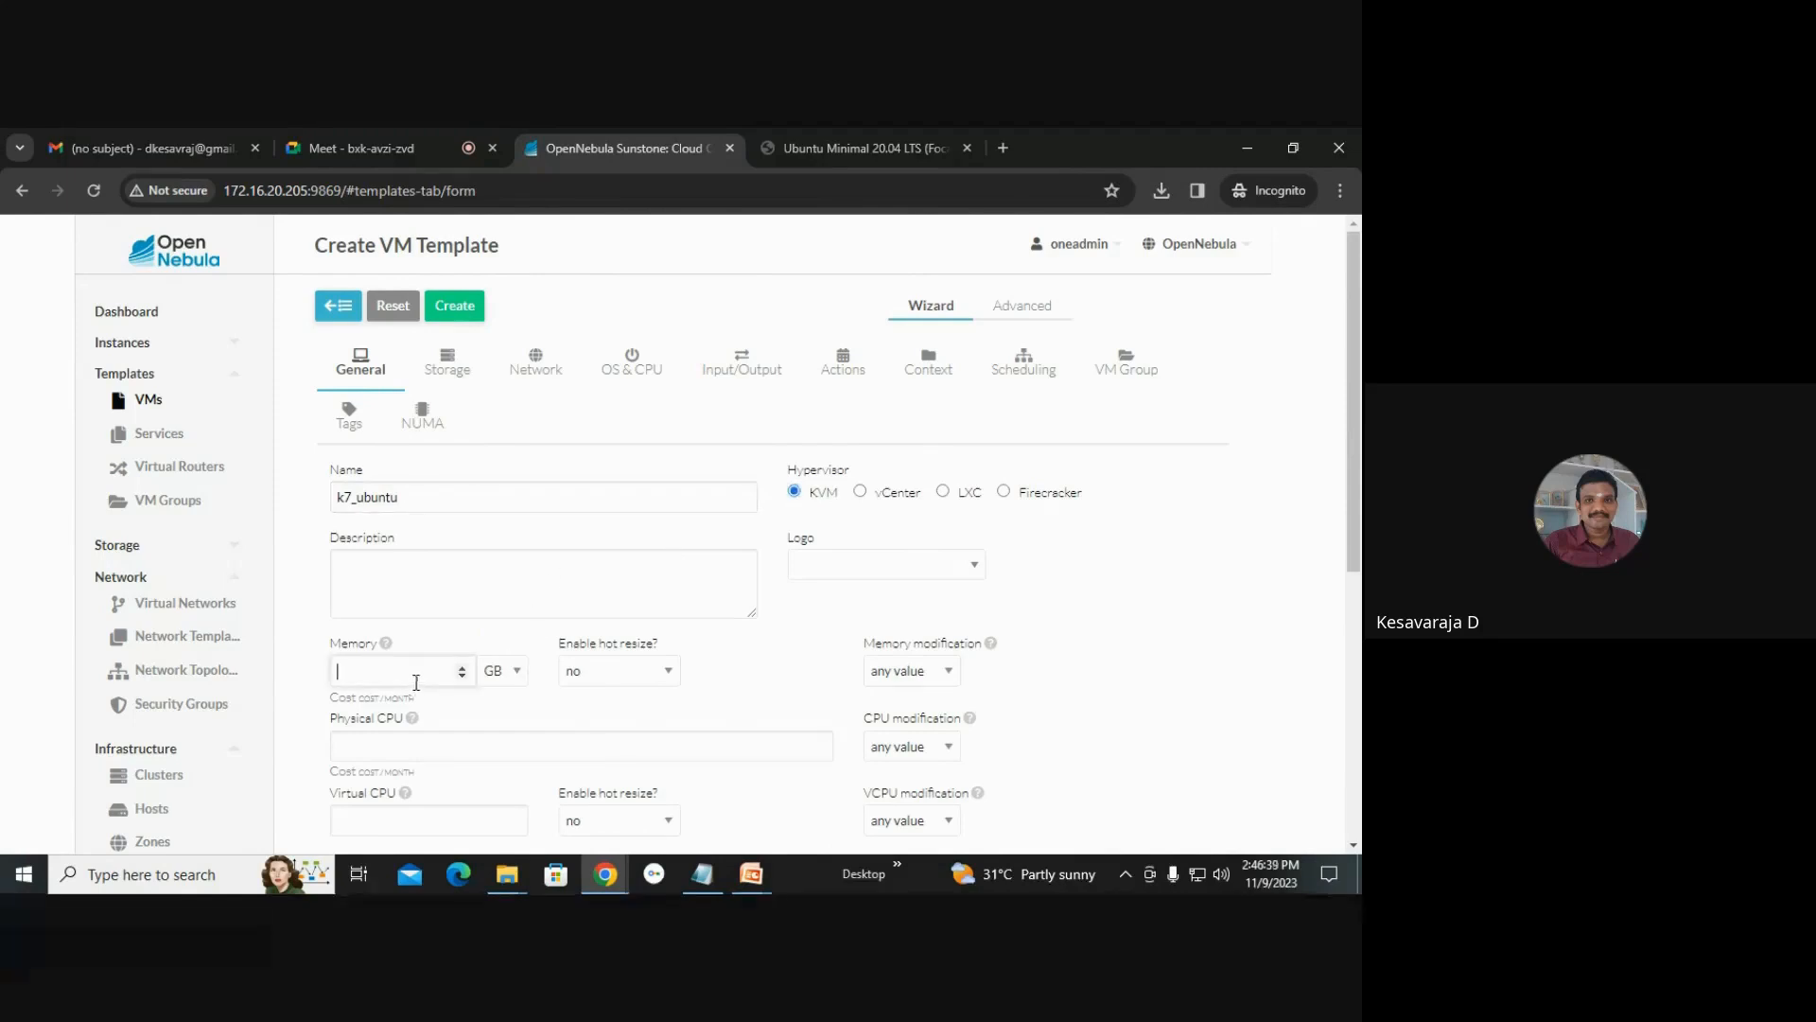
text(1)
click(422, 745)
text(1)
scroll(486, 700, down, 1)
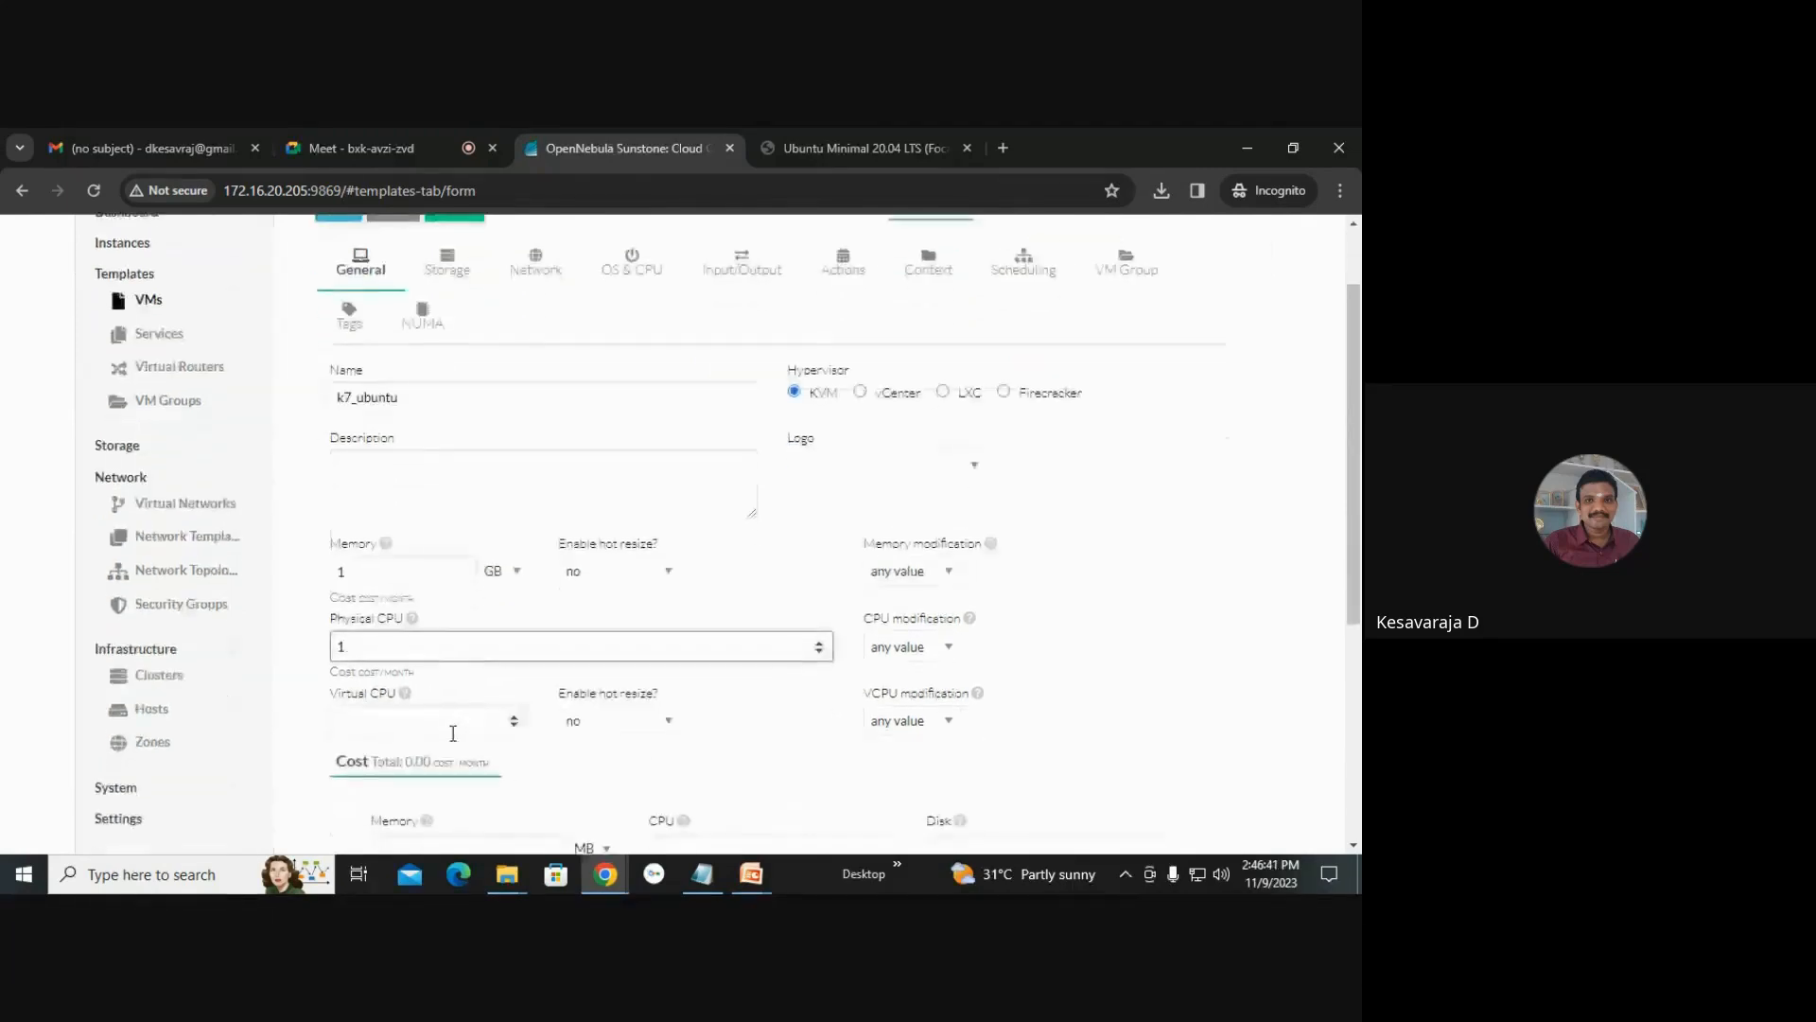
click(454, 722)
text(1)
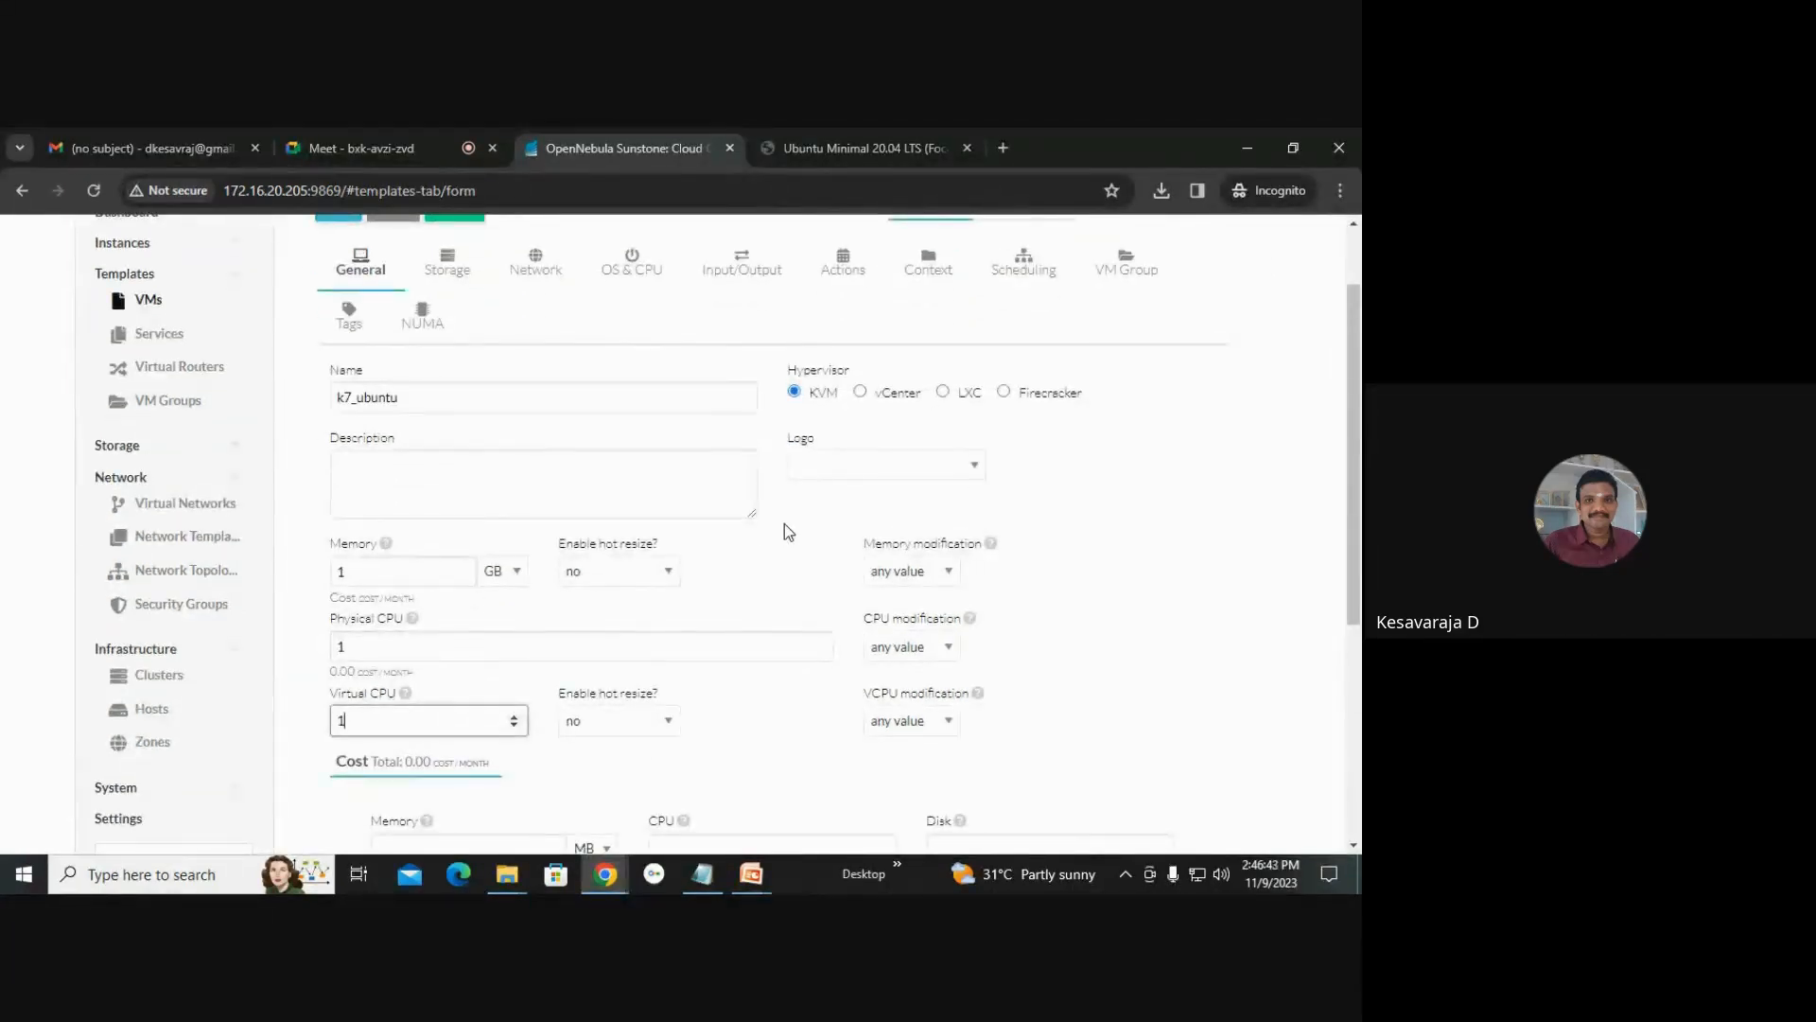
Attach the ubuntu image as the template's disk.
scroll(785, 524, up, 1)
click(471, 377)
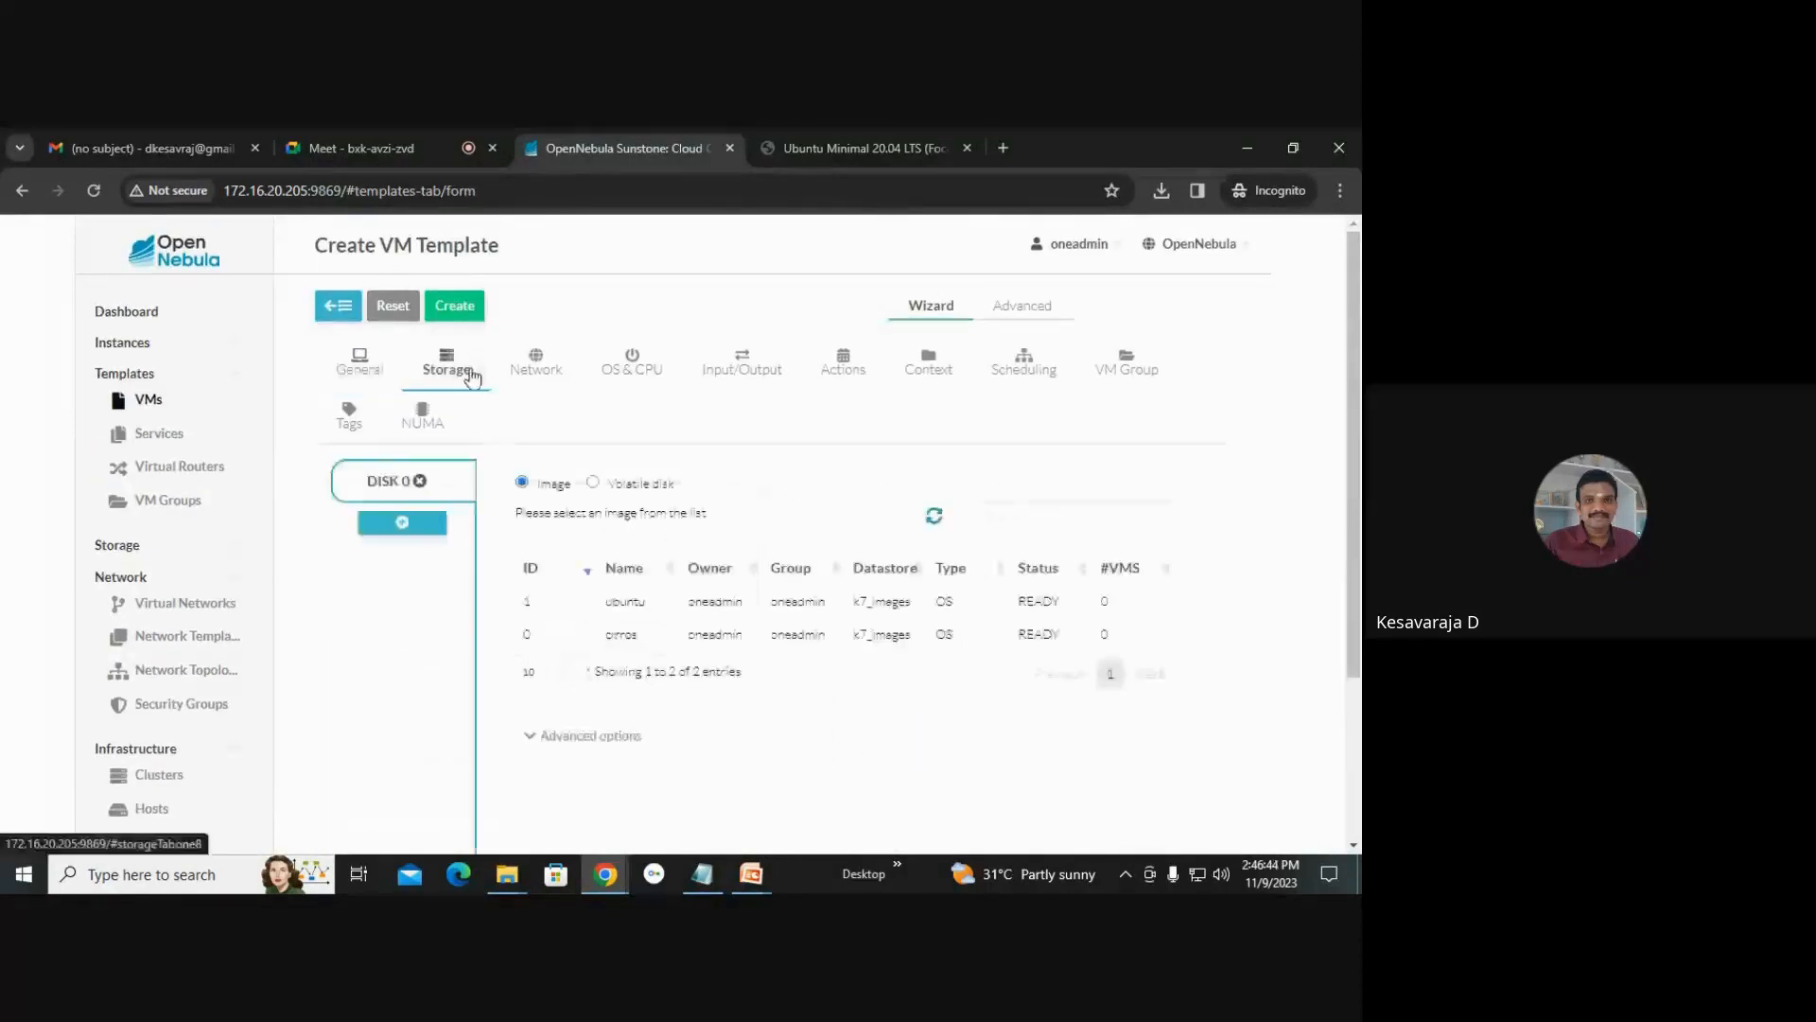
click(638, 603)
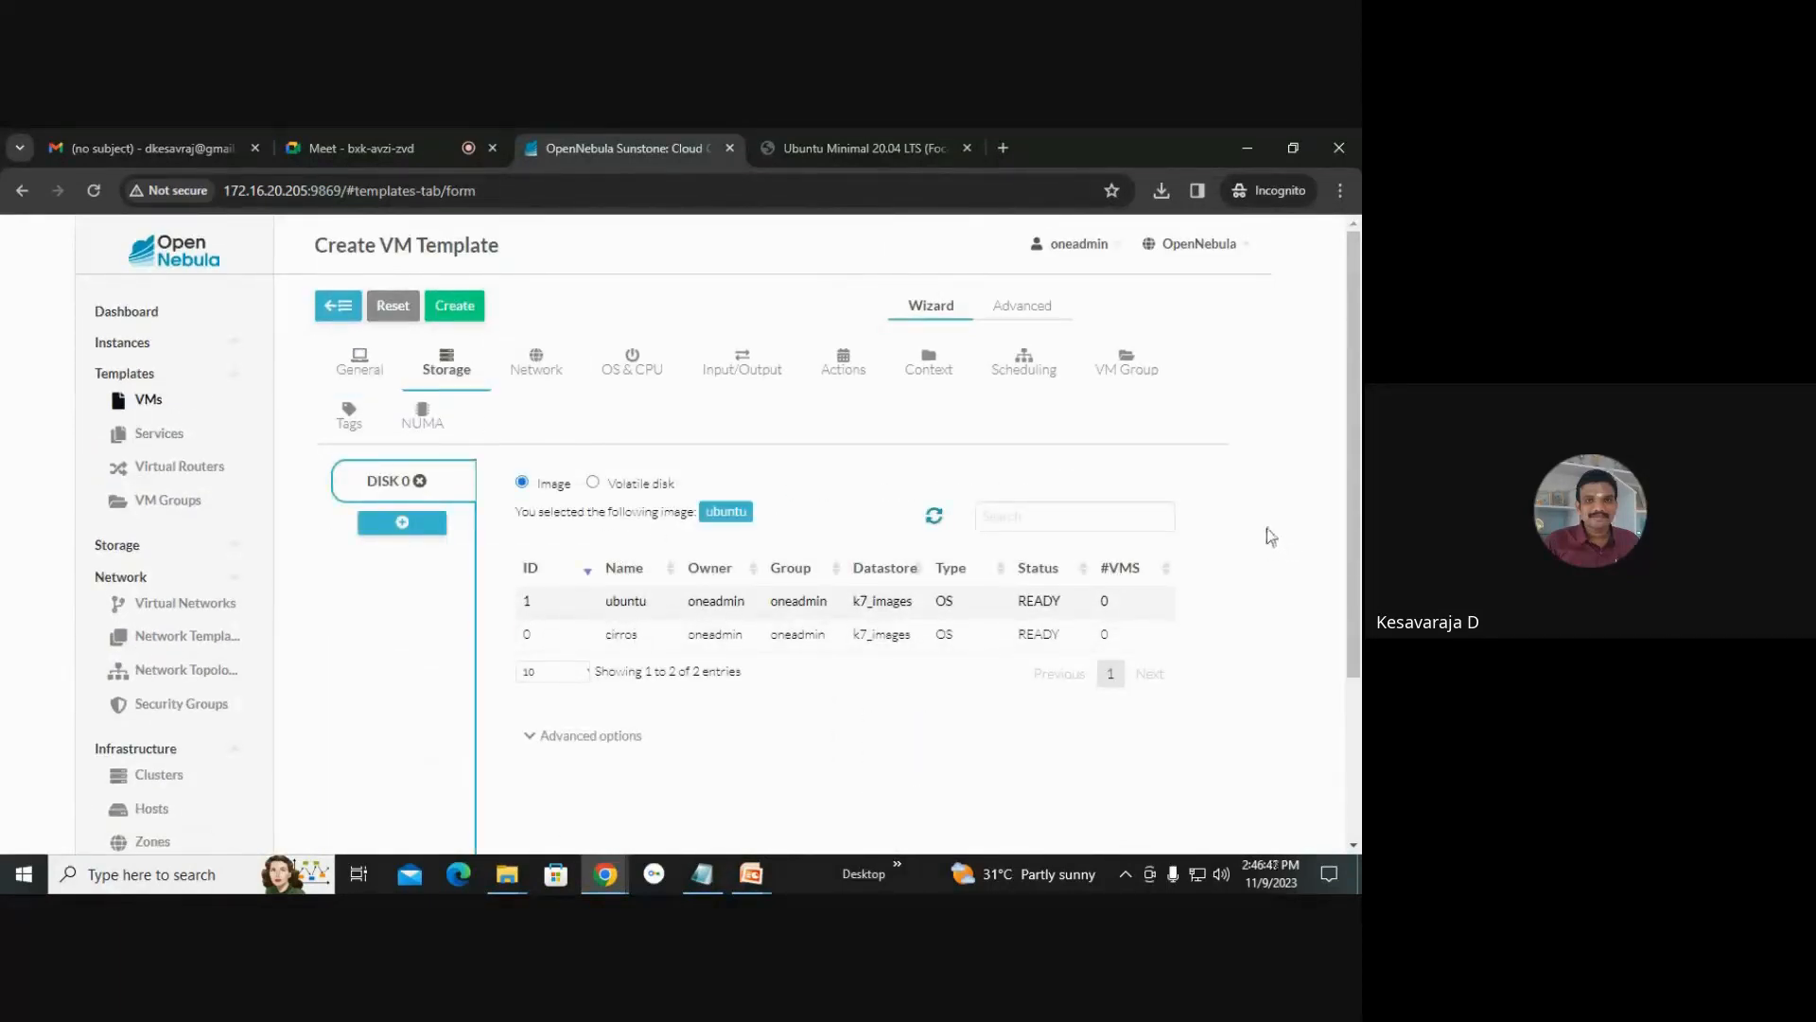
Select the vnet virtual network for the template's network interface and create the k7_ubuntu template.
click(536, 369)
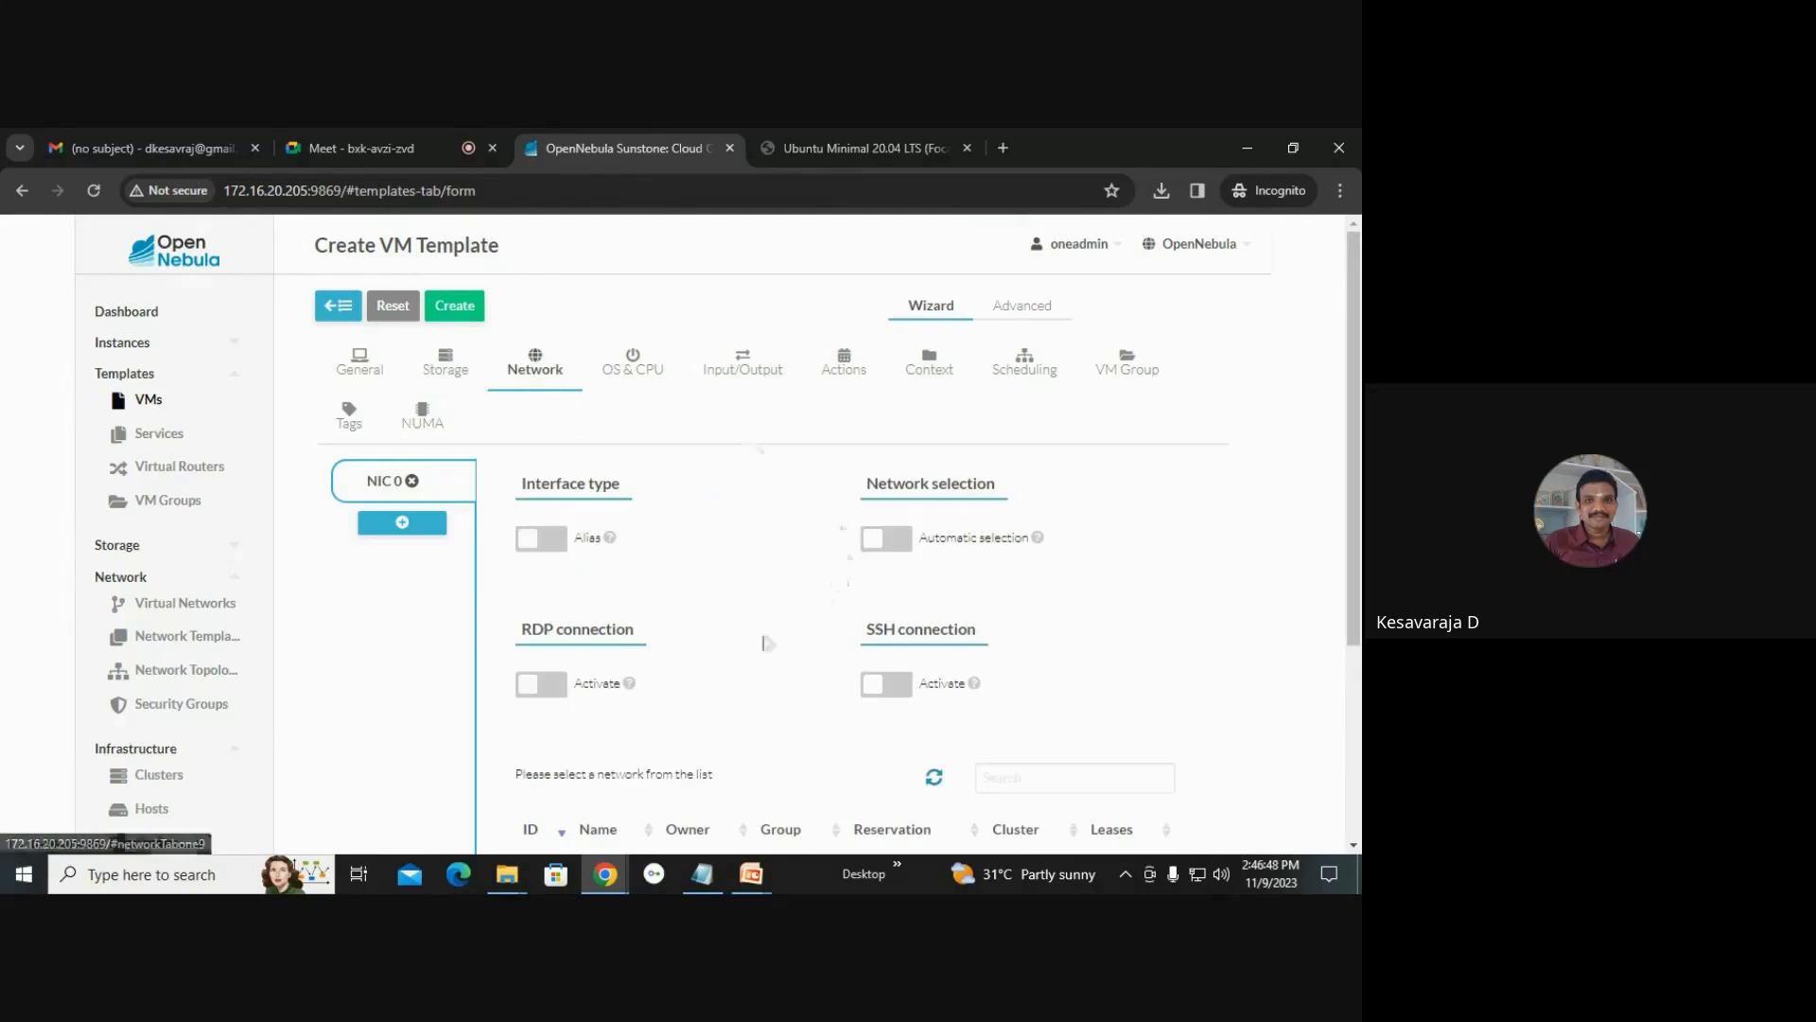
scroll(718, 621, down, 3)
click(592, 570)
scroll(698, 600, up, 2)
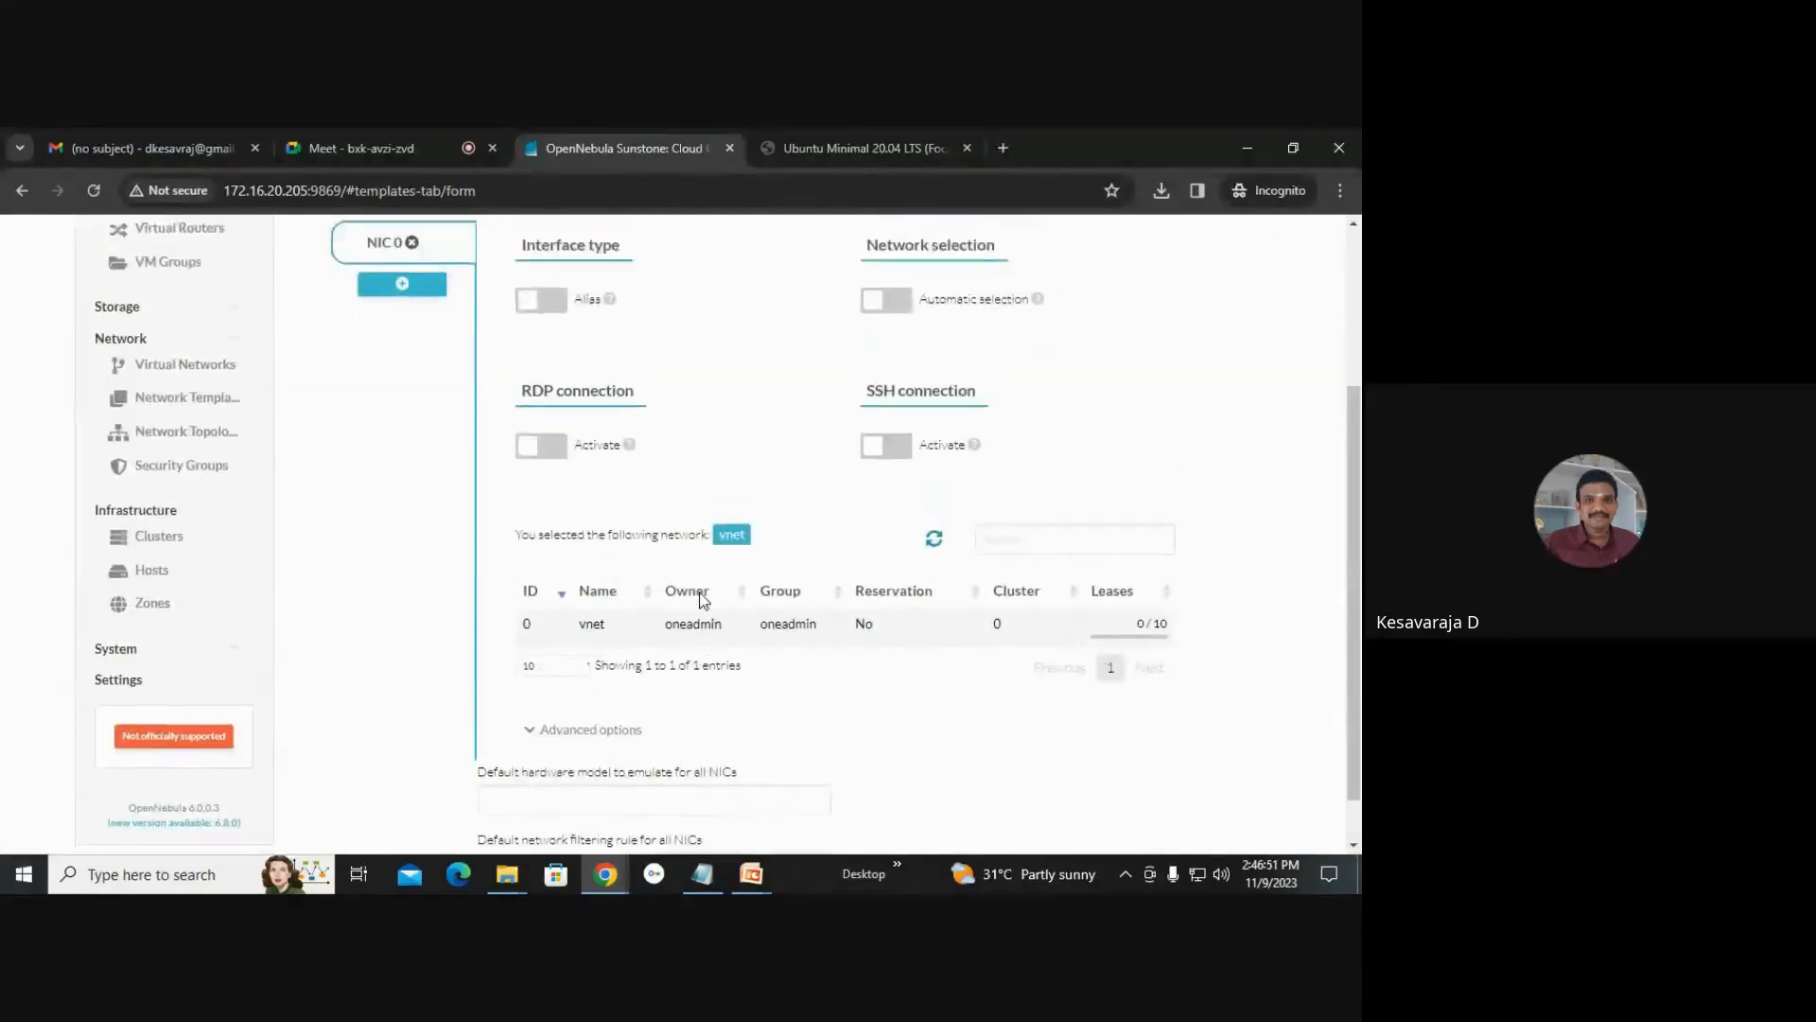
scroll(545, 321, up, 1)
click(459, 305)
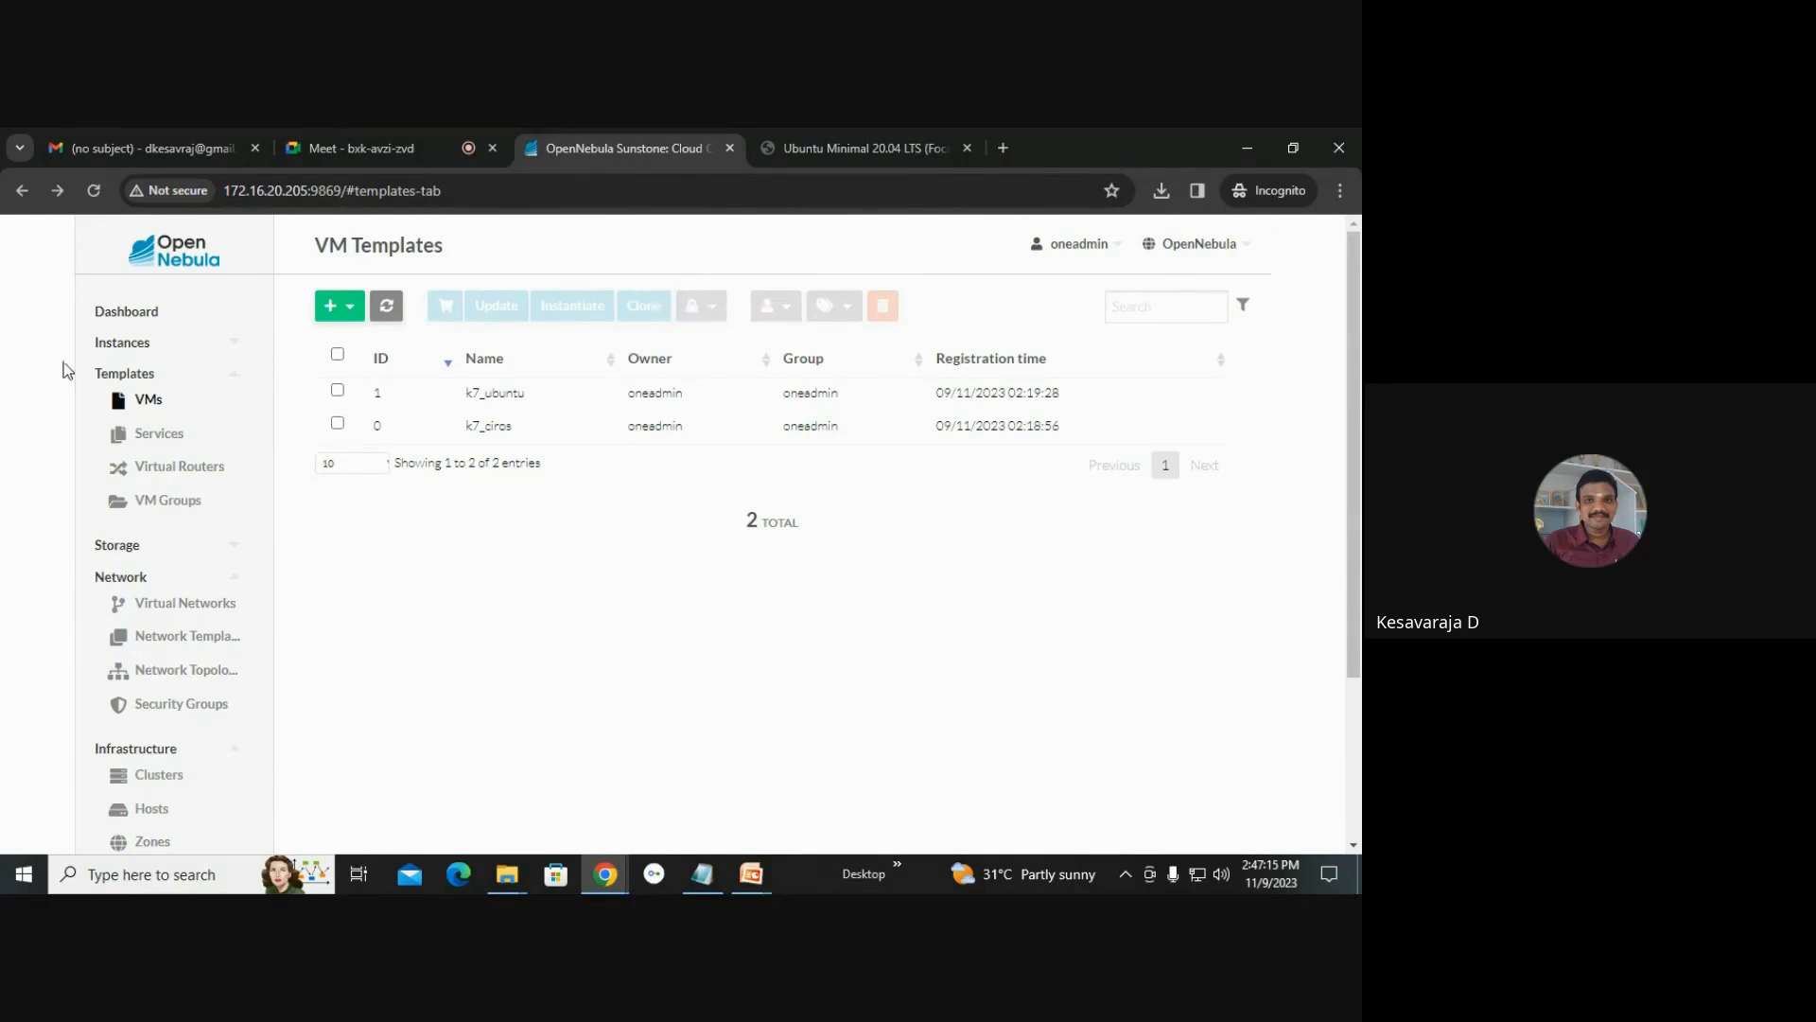
Create a virtual machine instance from the k7_ciros template.
click(100, 348)
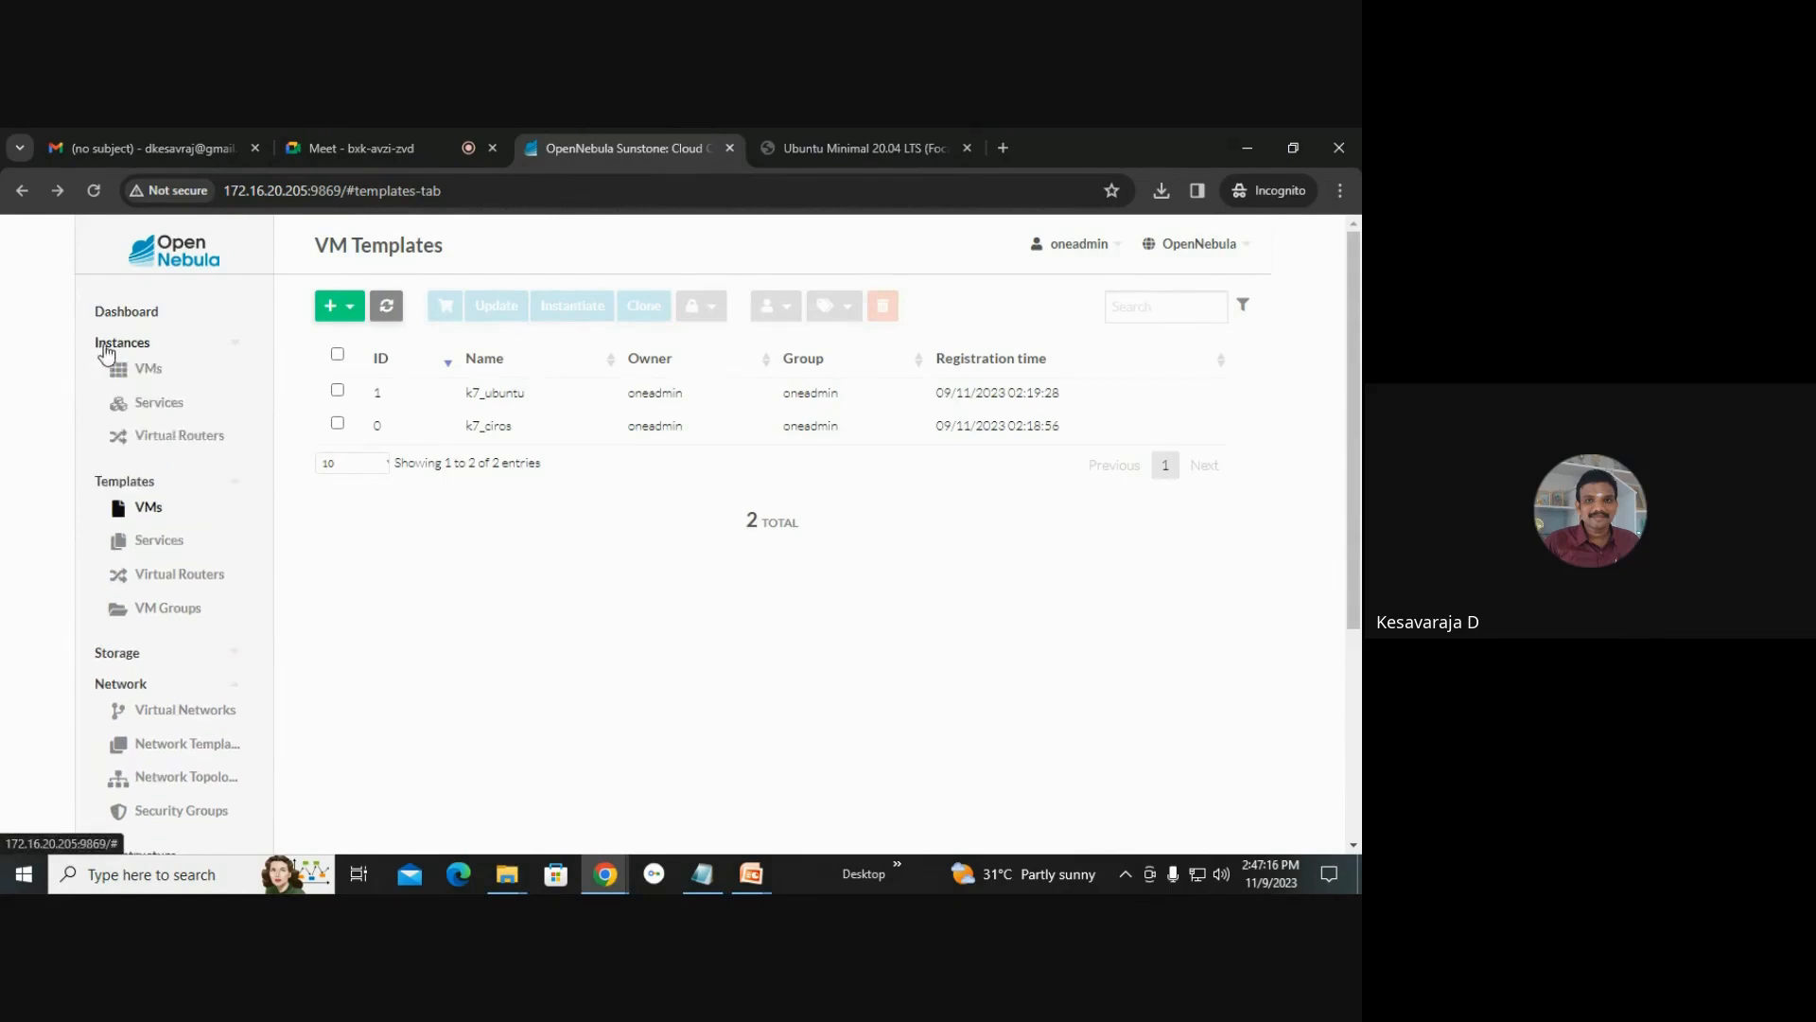
click(151, 371)
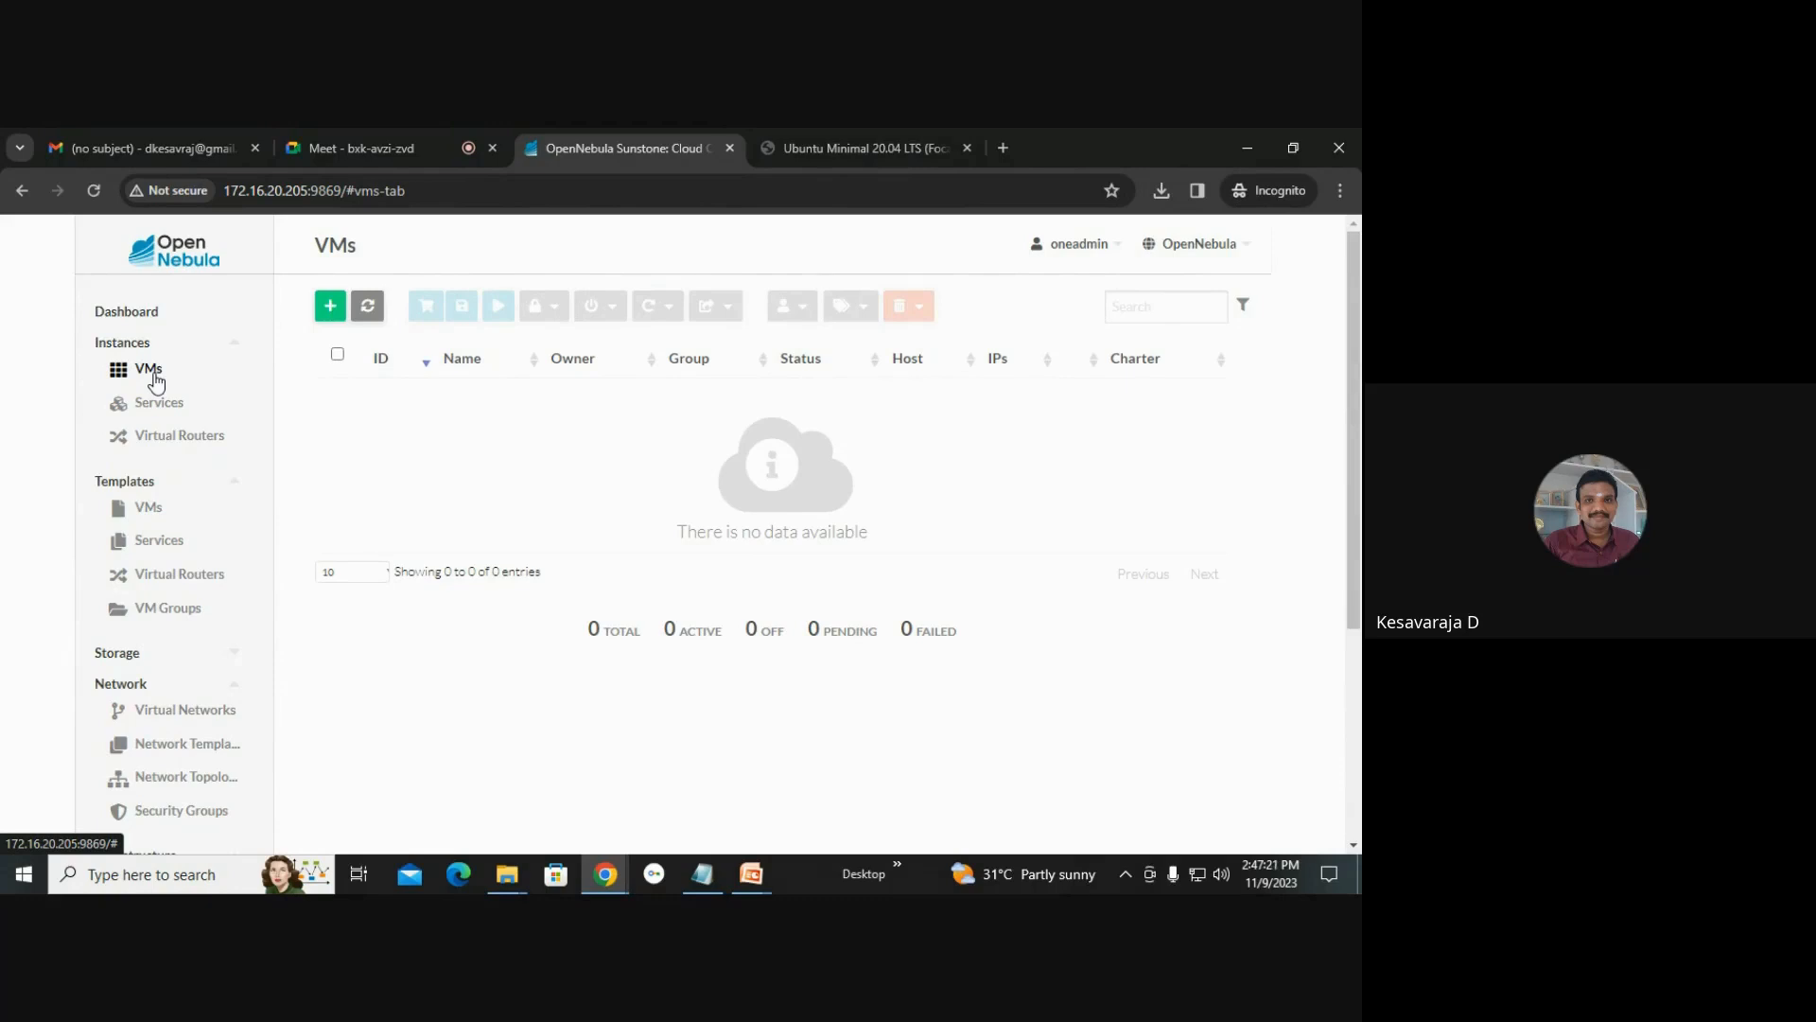
click(330, 306)
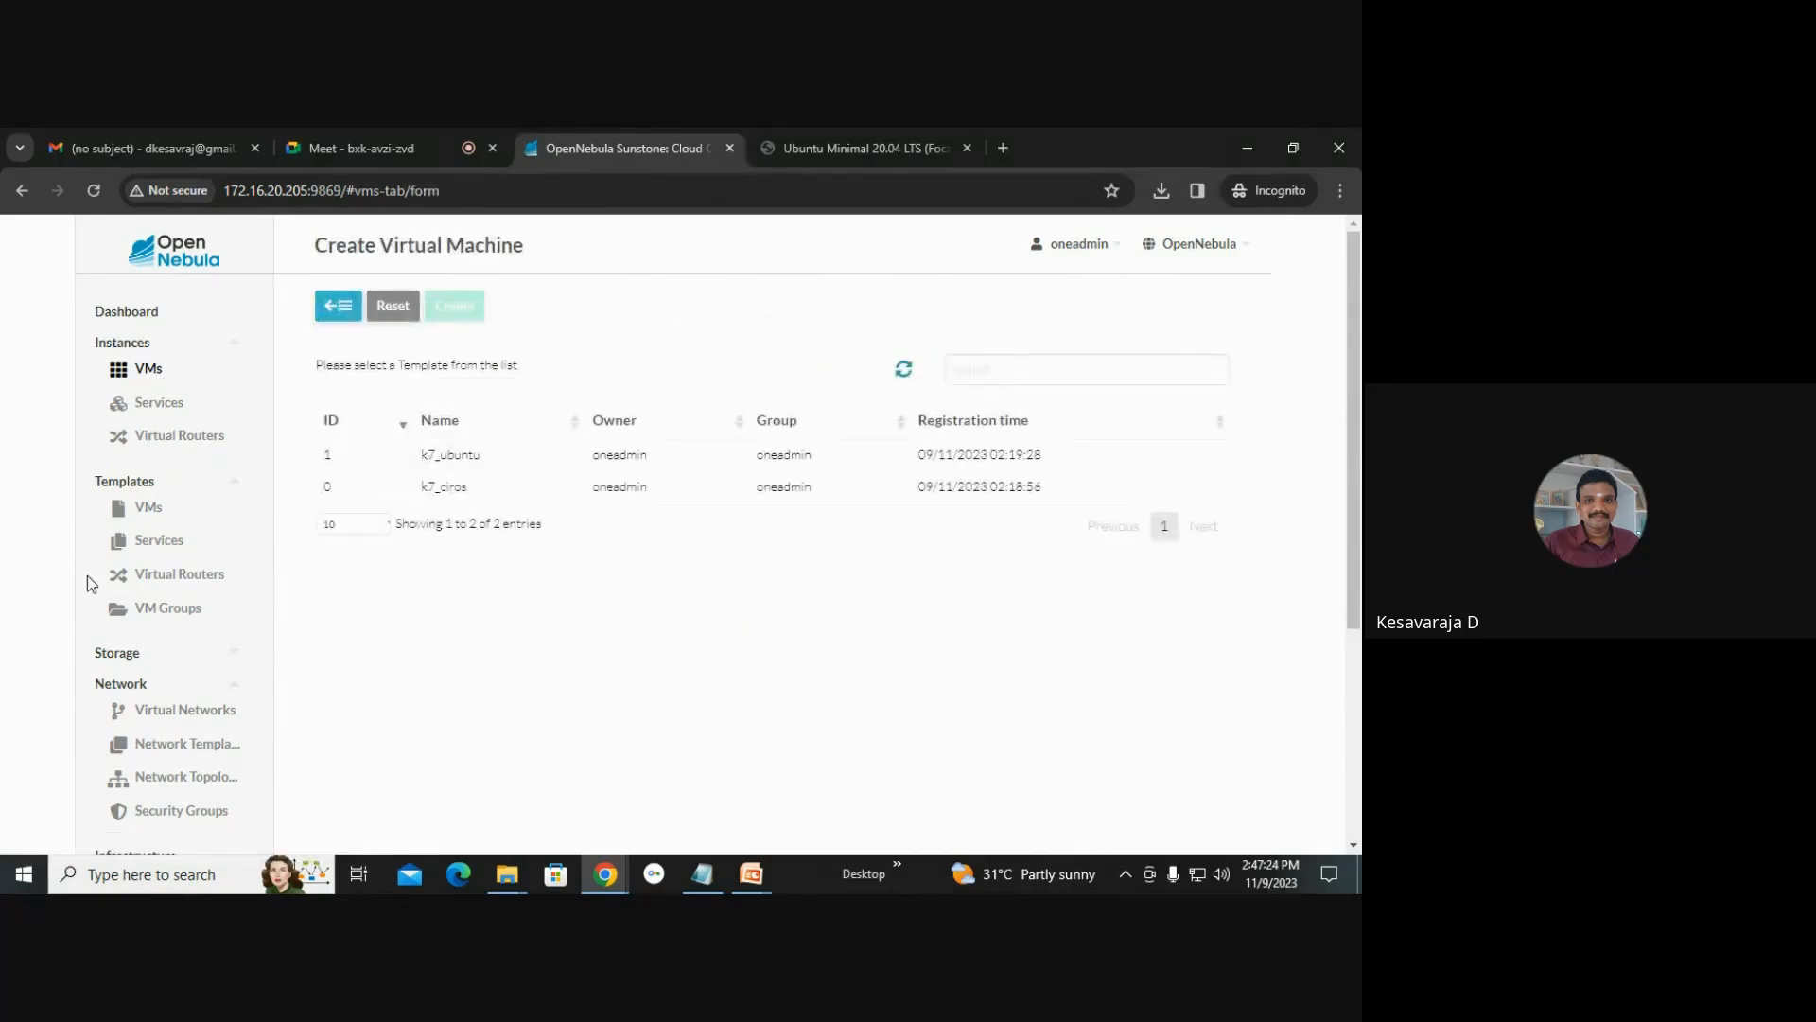
click(441, 490)
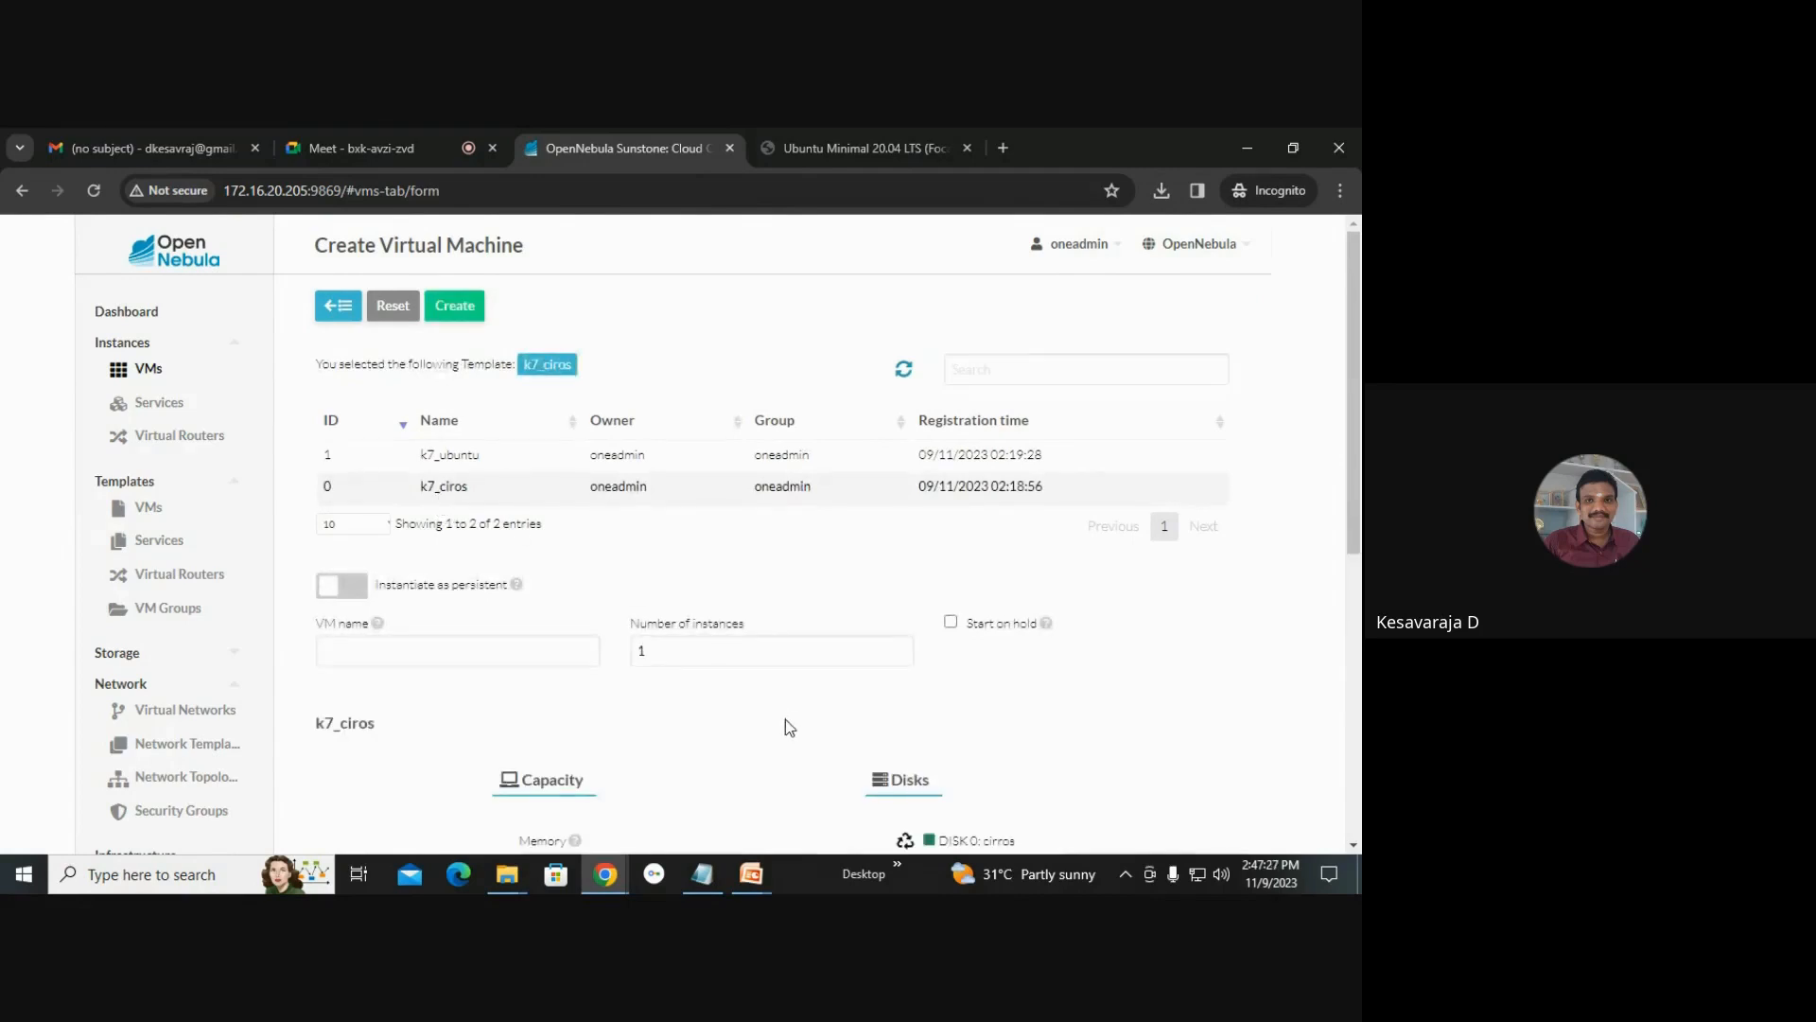
click(454, 306)
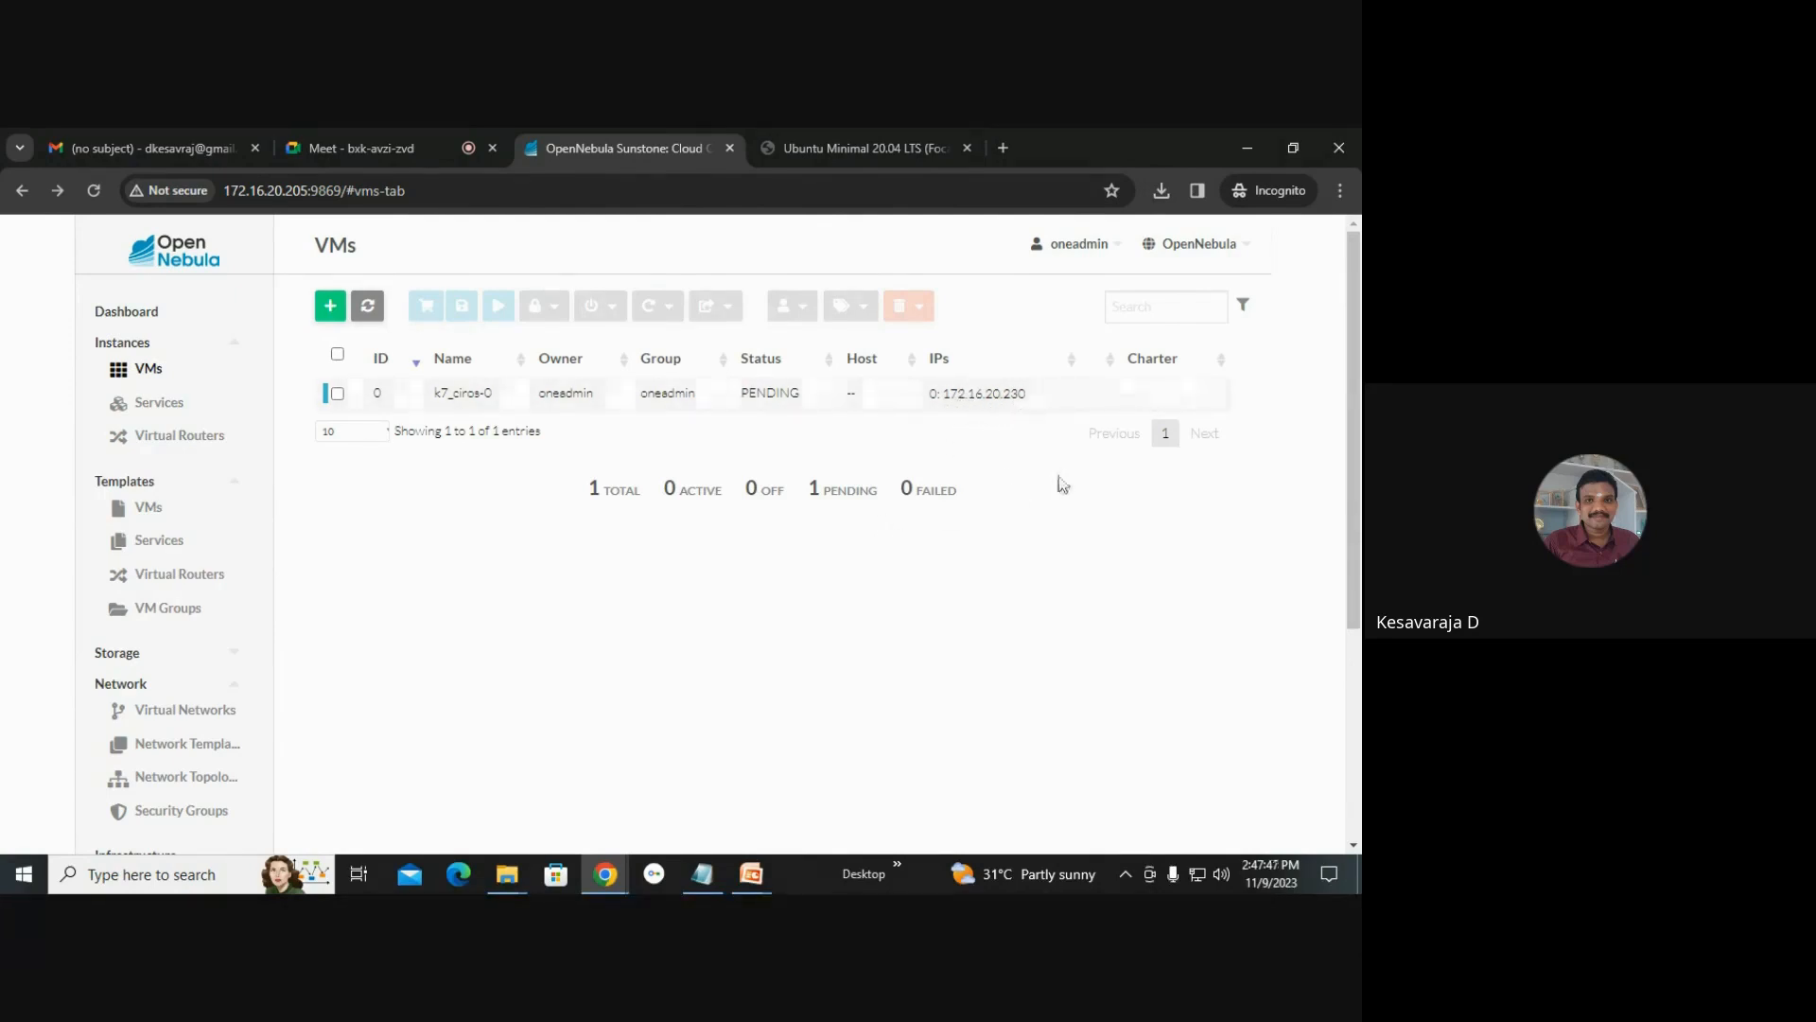
Refresh the VM list and try to open the k7_ciros-0 VM's VNC console.
click(368, 307)
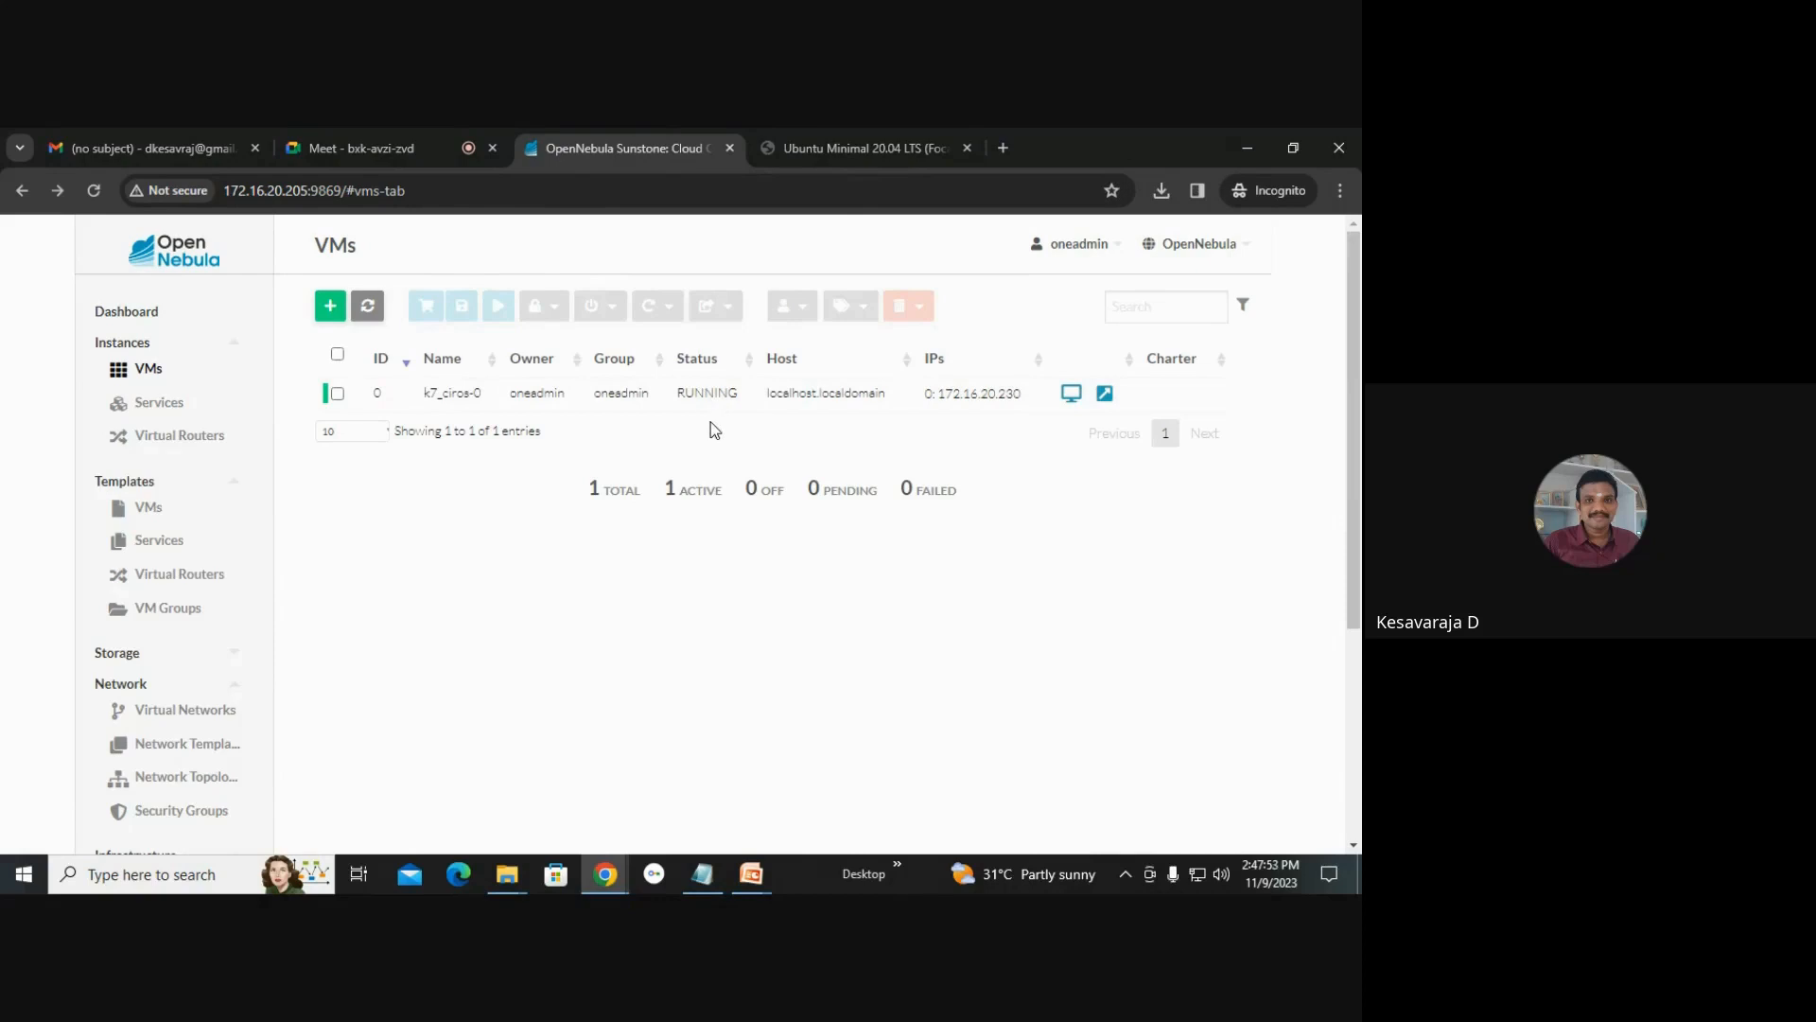
click(1072, 393)
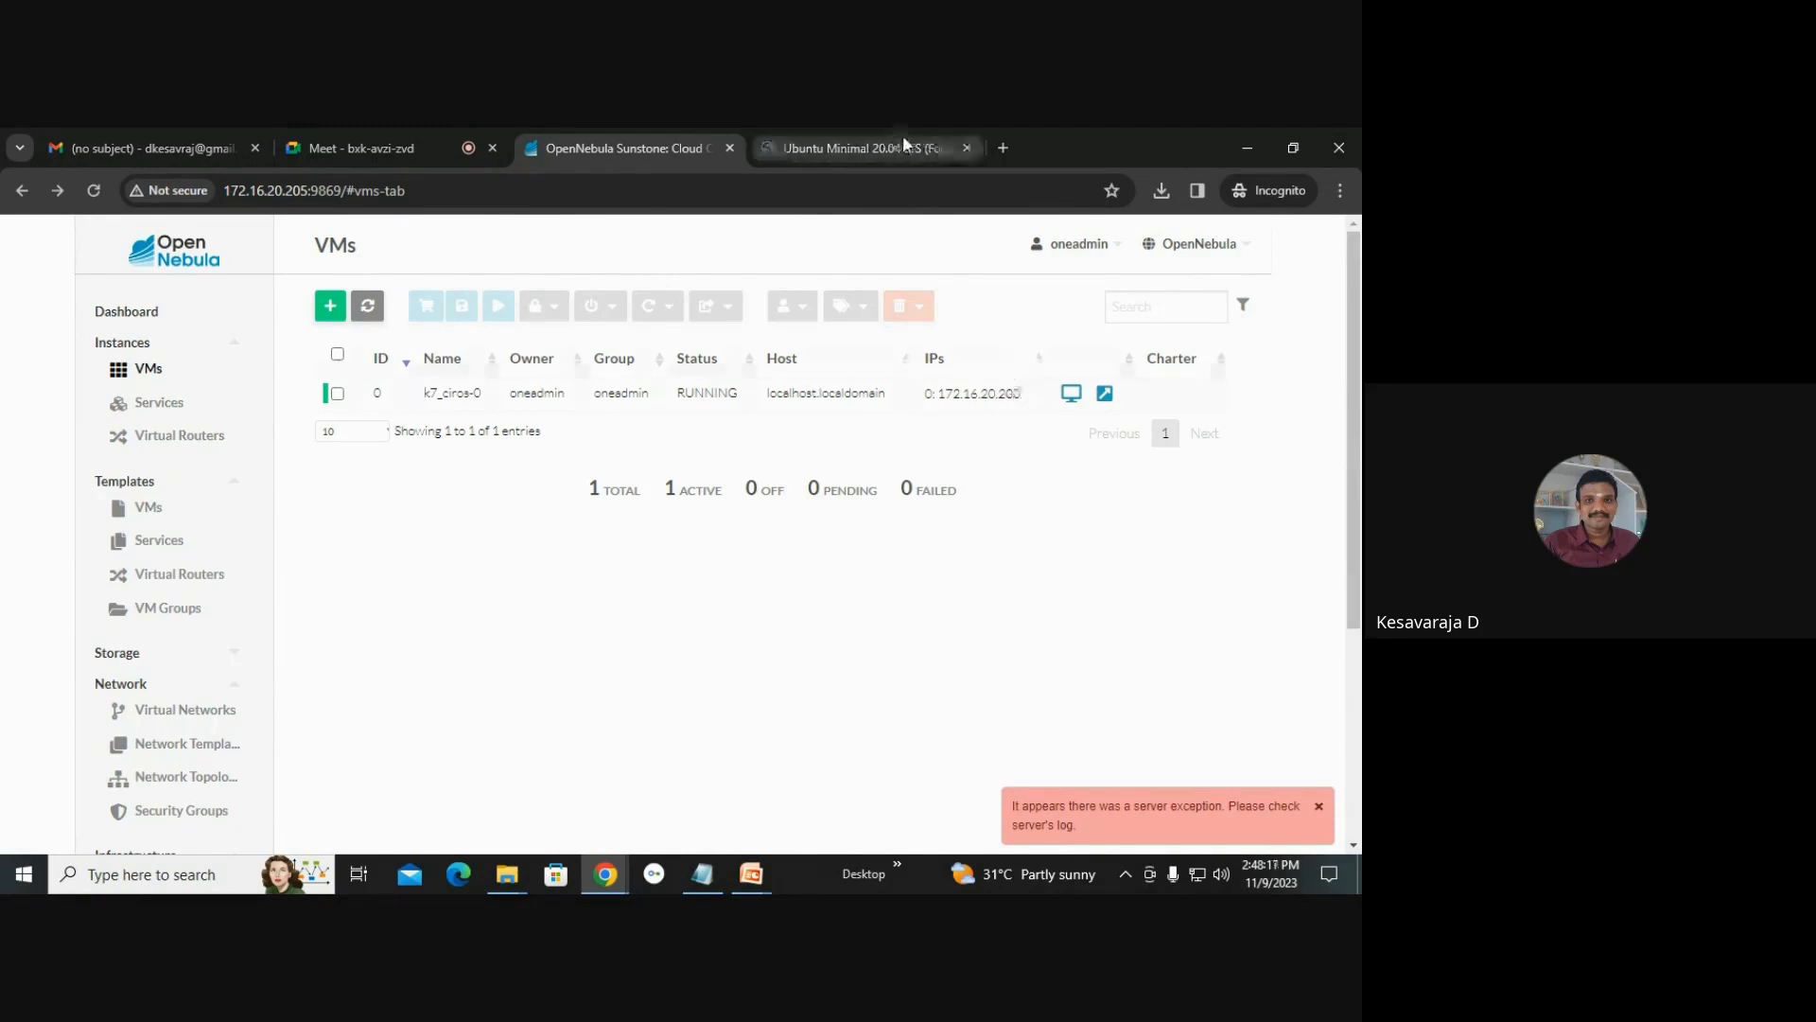
Search the web for putty vnc in a new browser tab and look through the results.
click(999, 147)
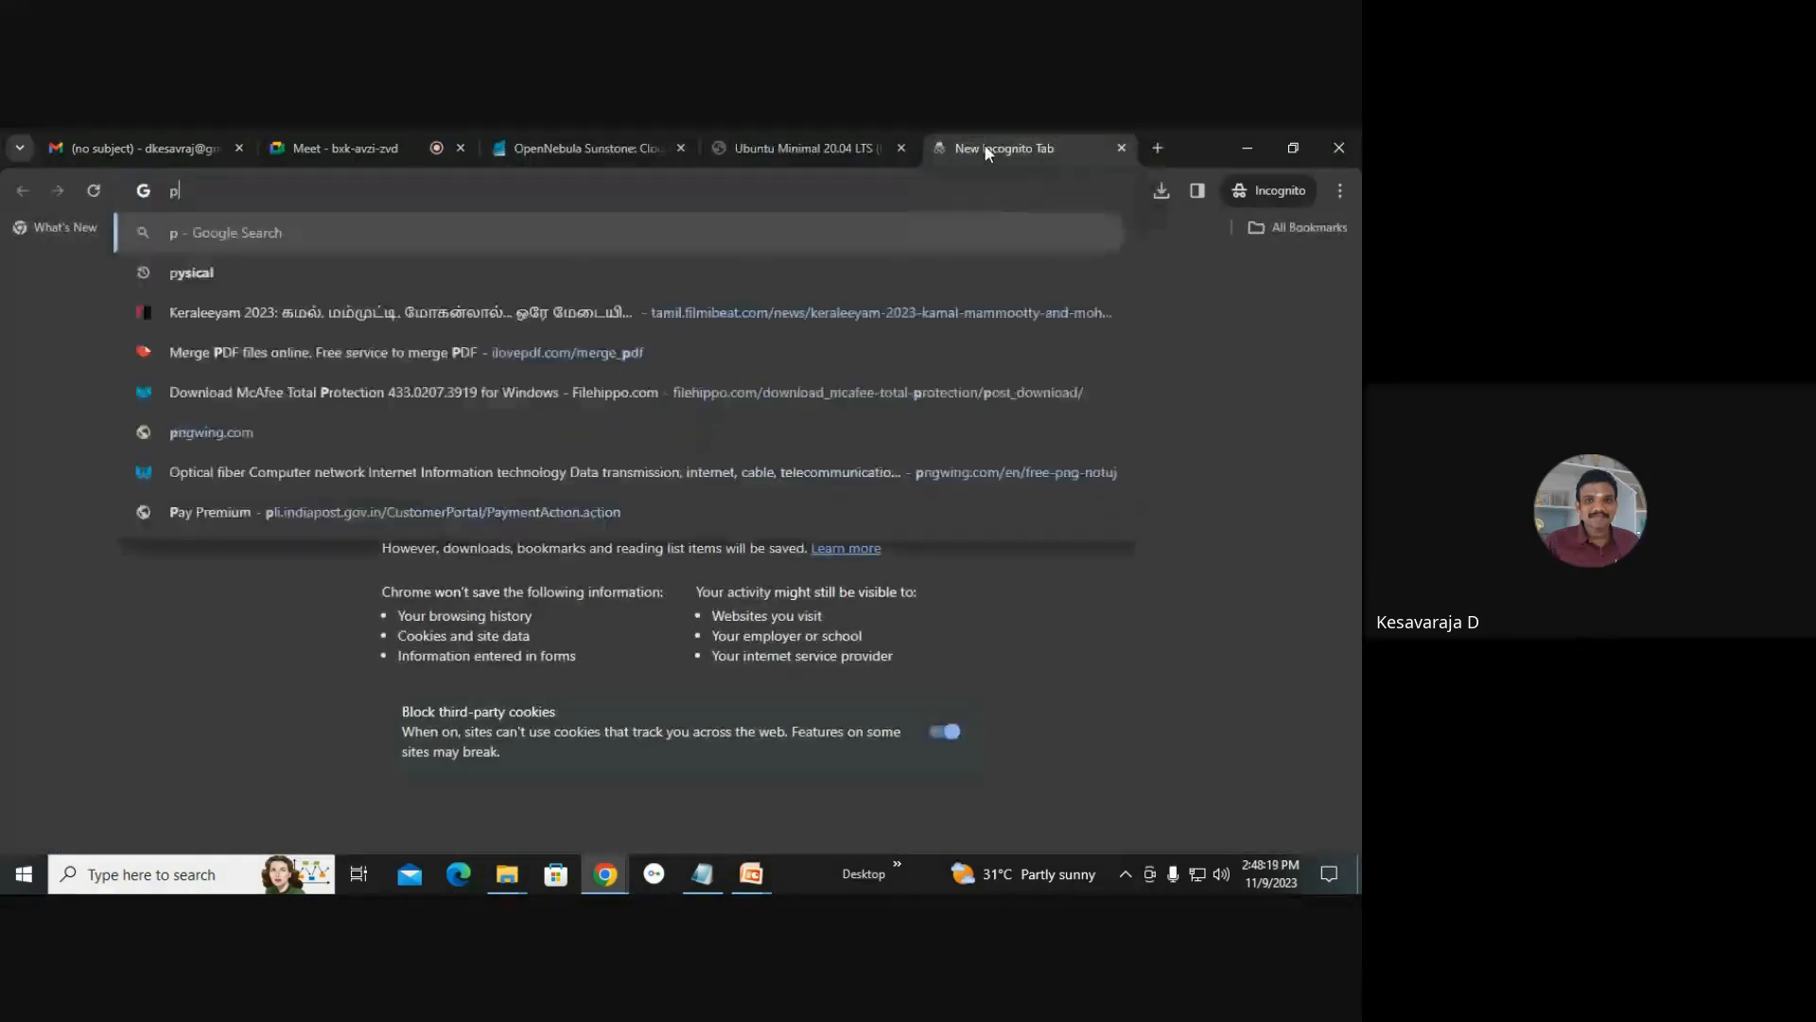
text(putty vnc)
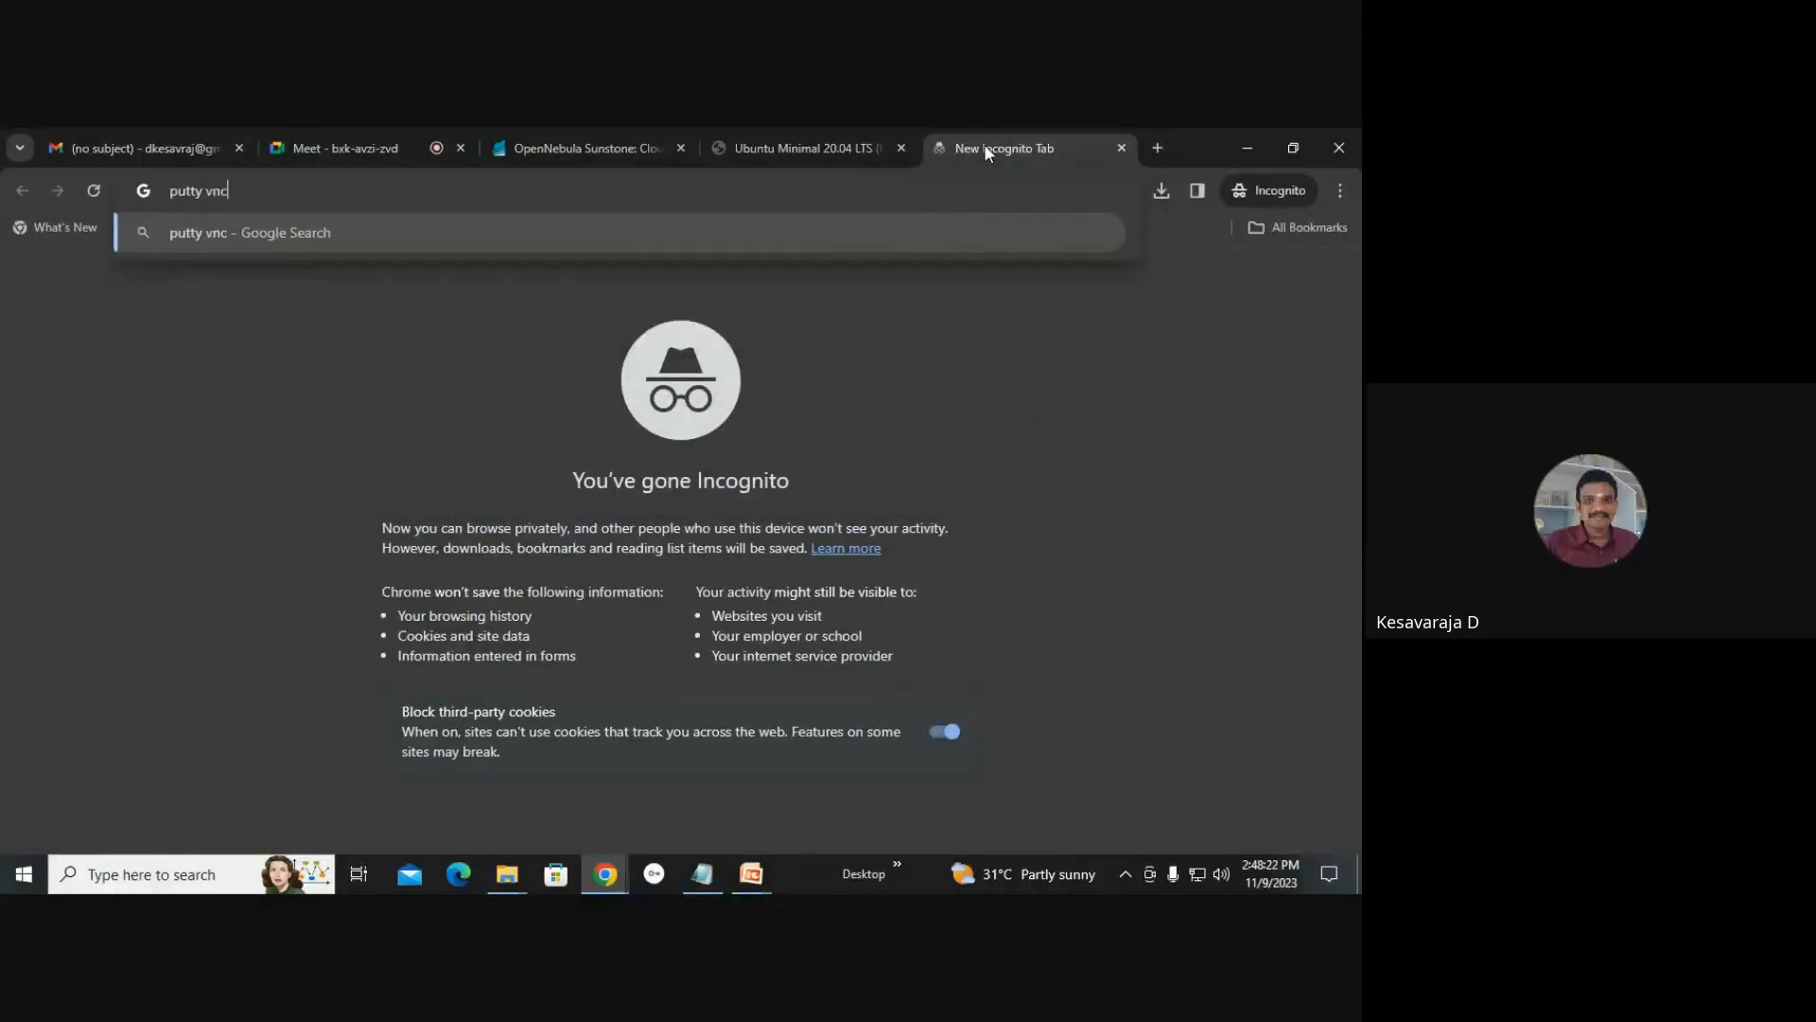
key(Return)
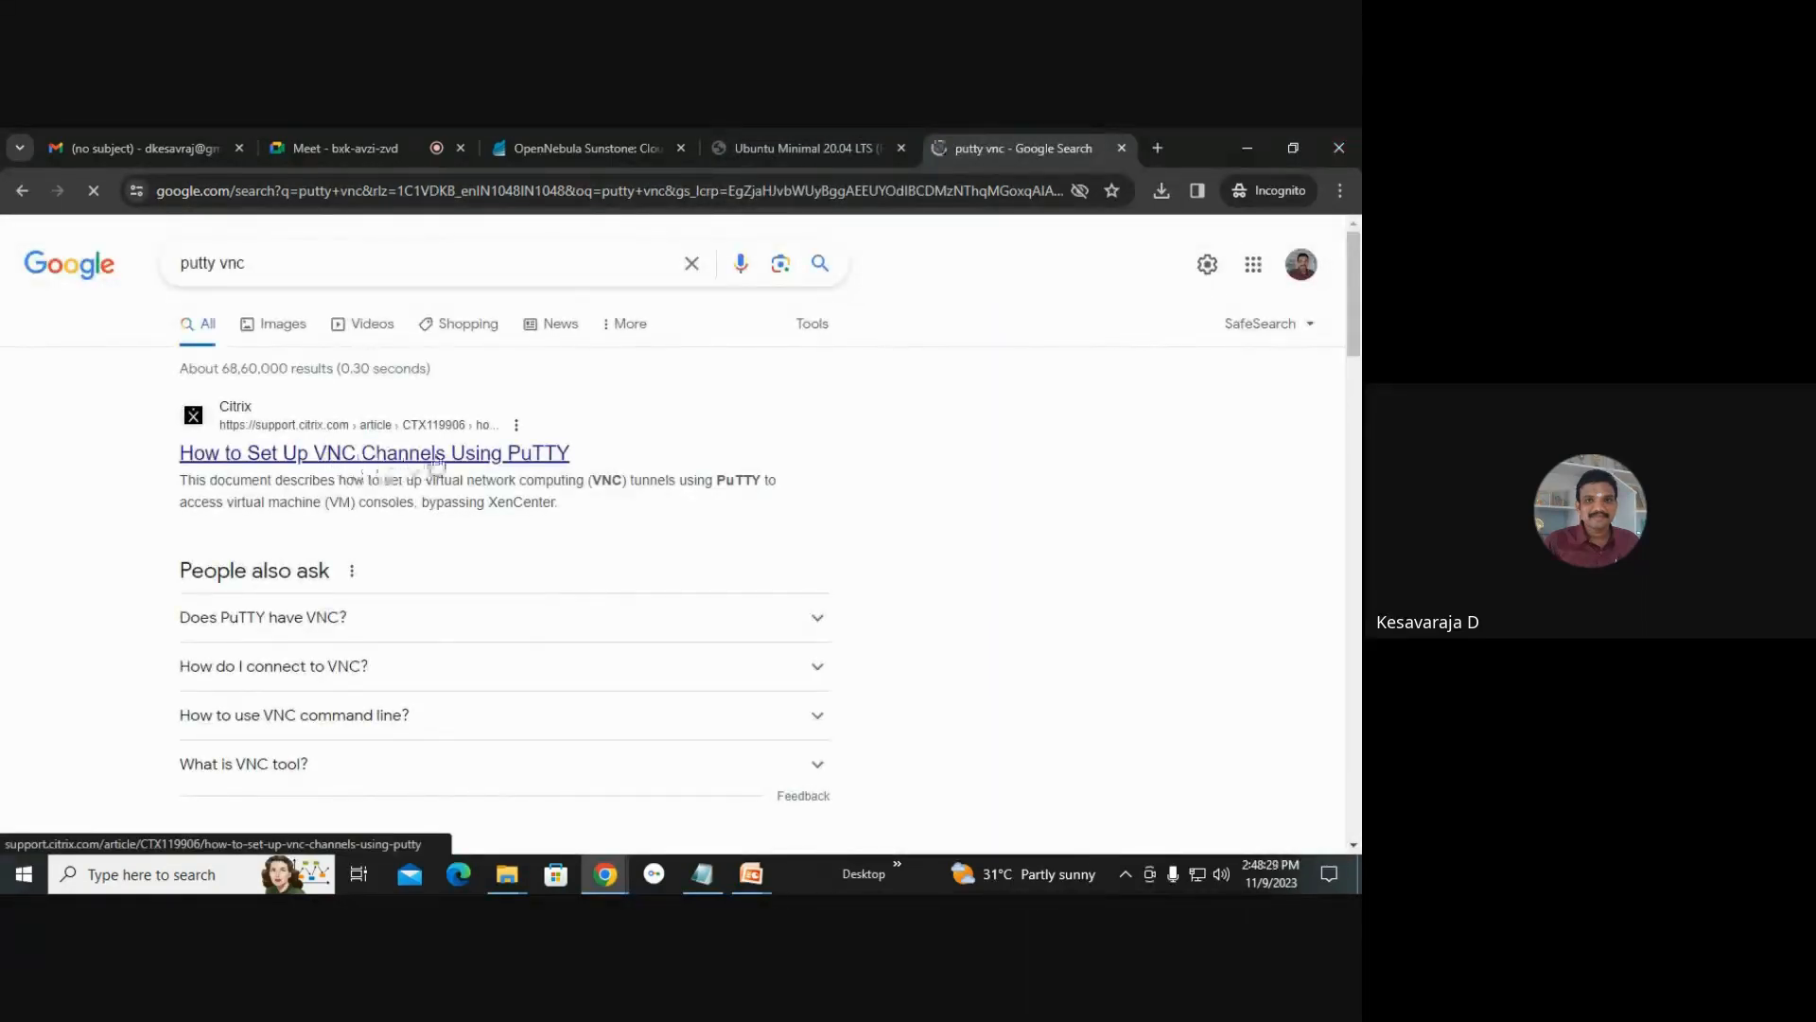
scroll(470, 445, down, 2)
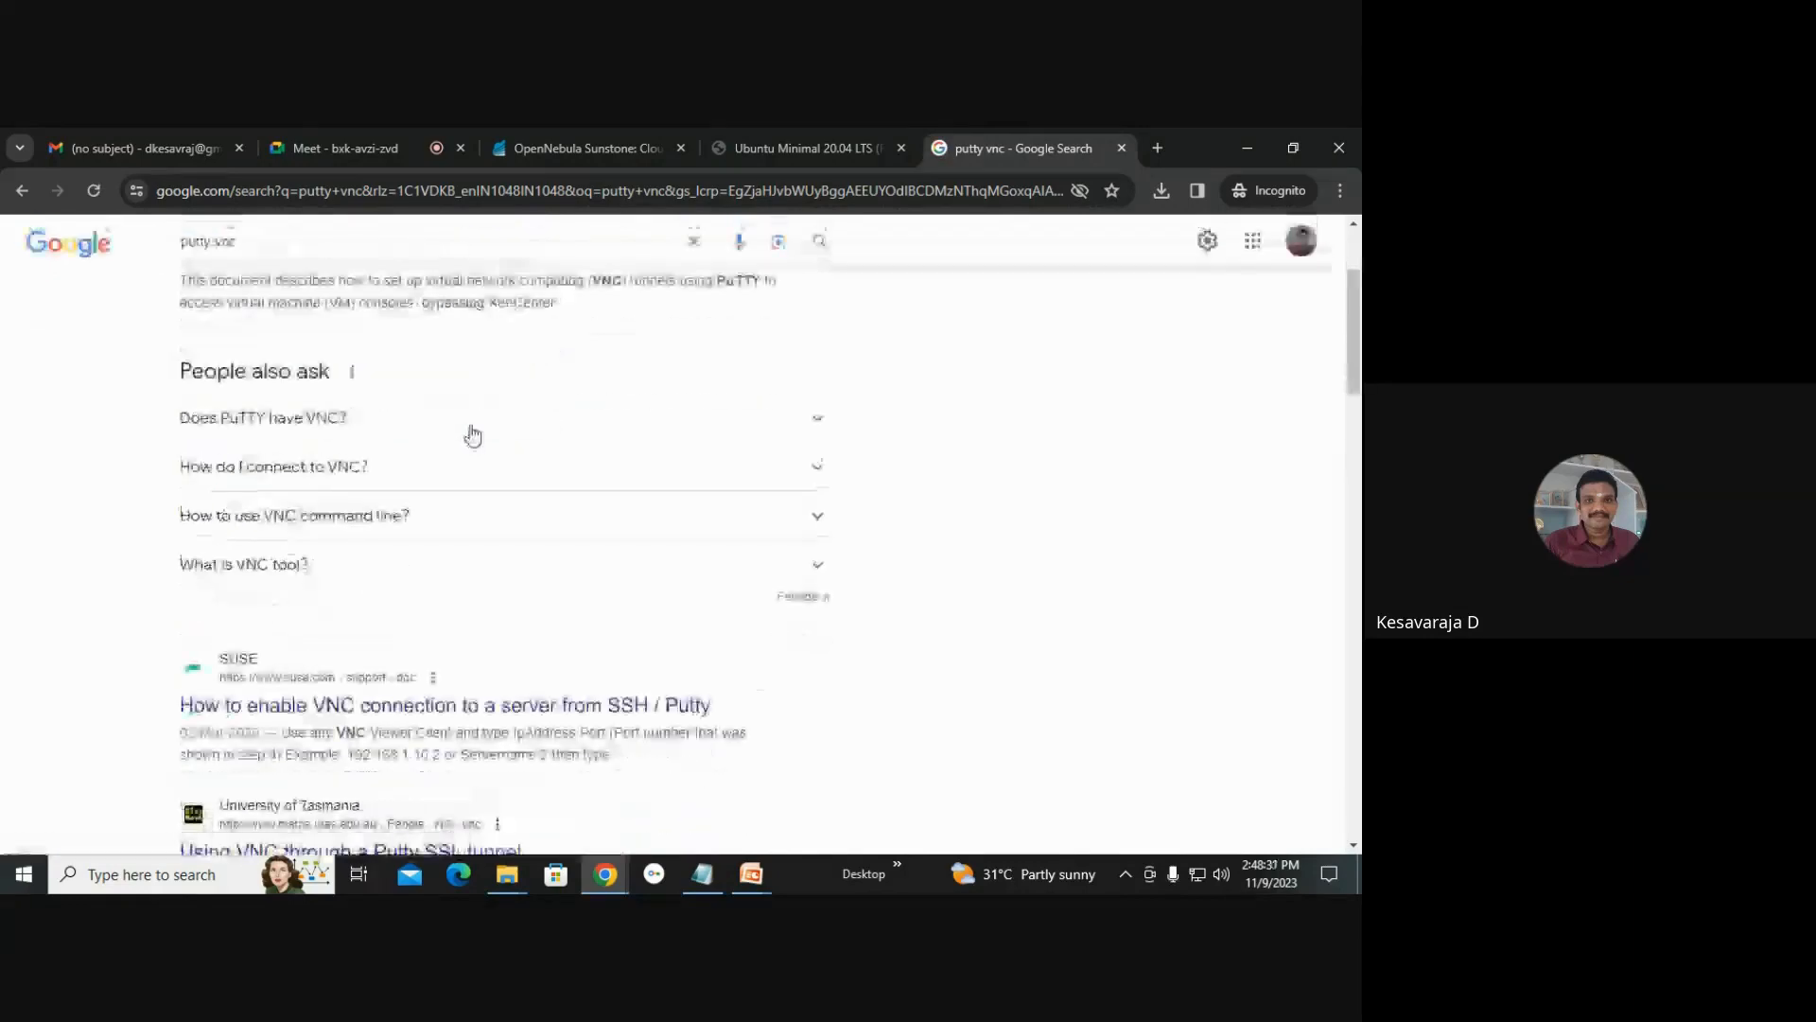
scroll(466, 416, up, 1)
scroll(467, 416, down, 1)
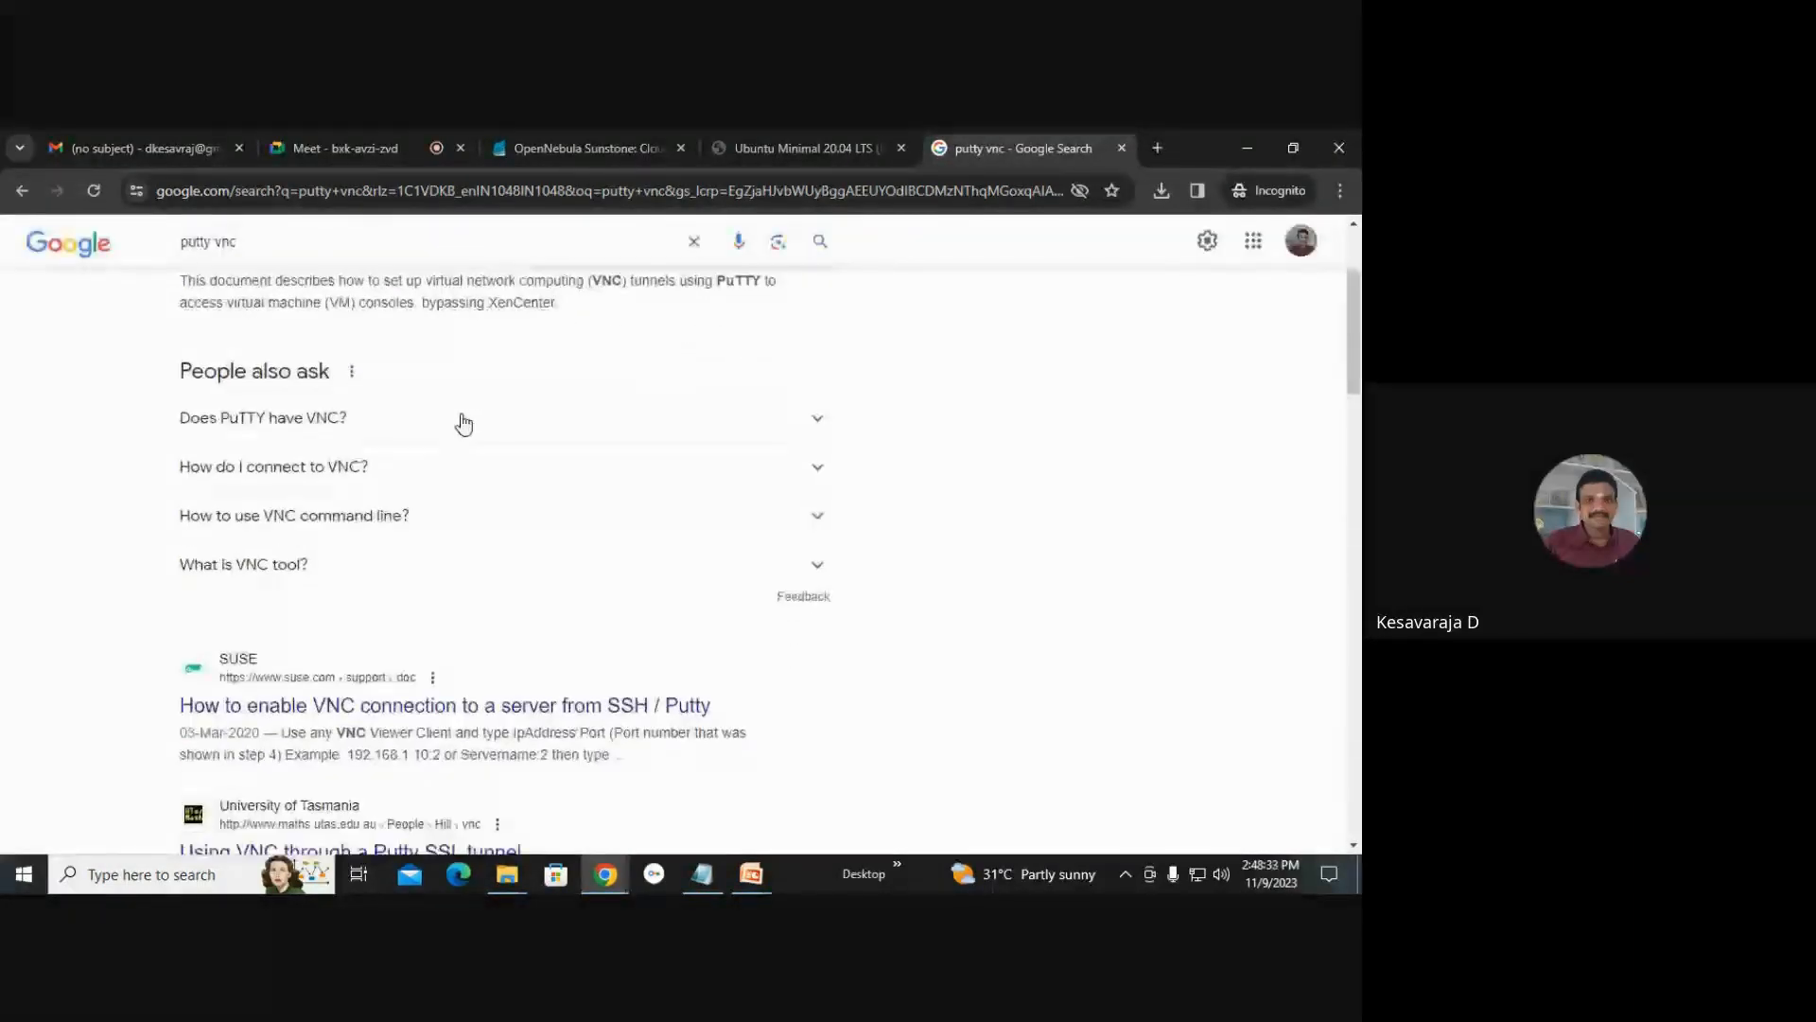
scroll(463, 417, up, 2)
Change the web search to putty windows.
double_click(275, 265)
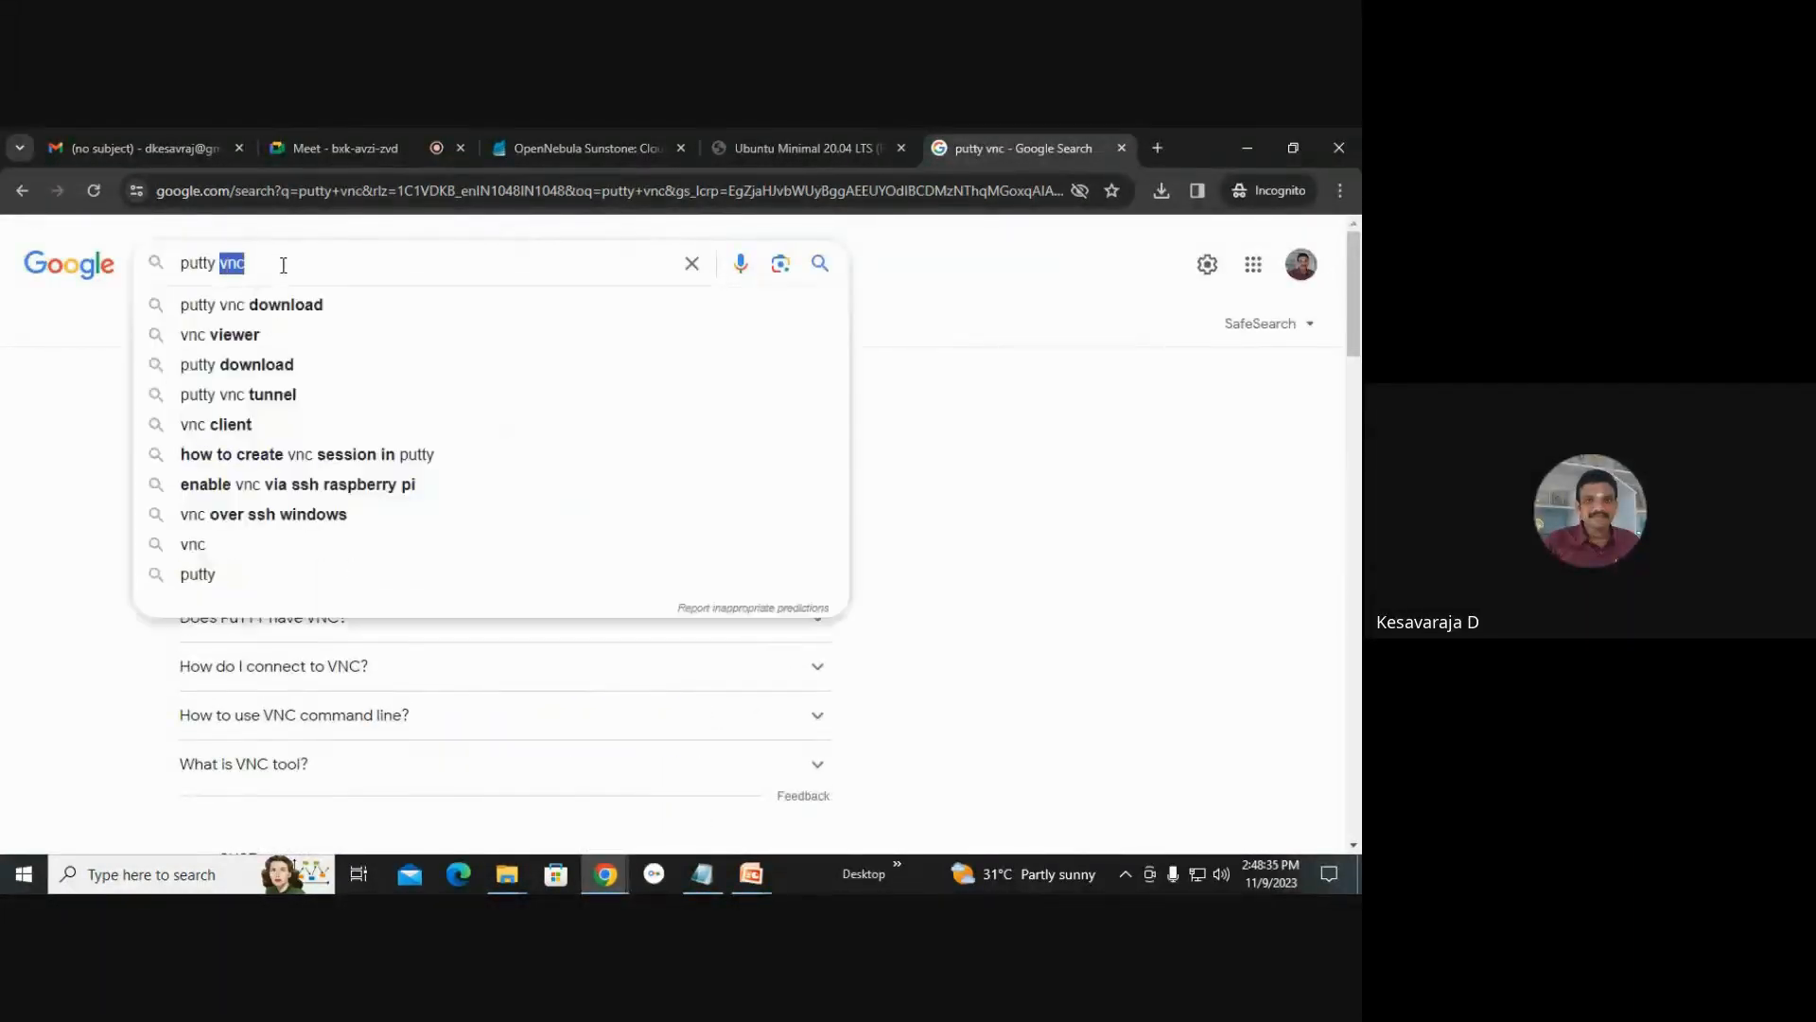
key(BackSpace)
text(windows)
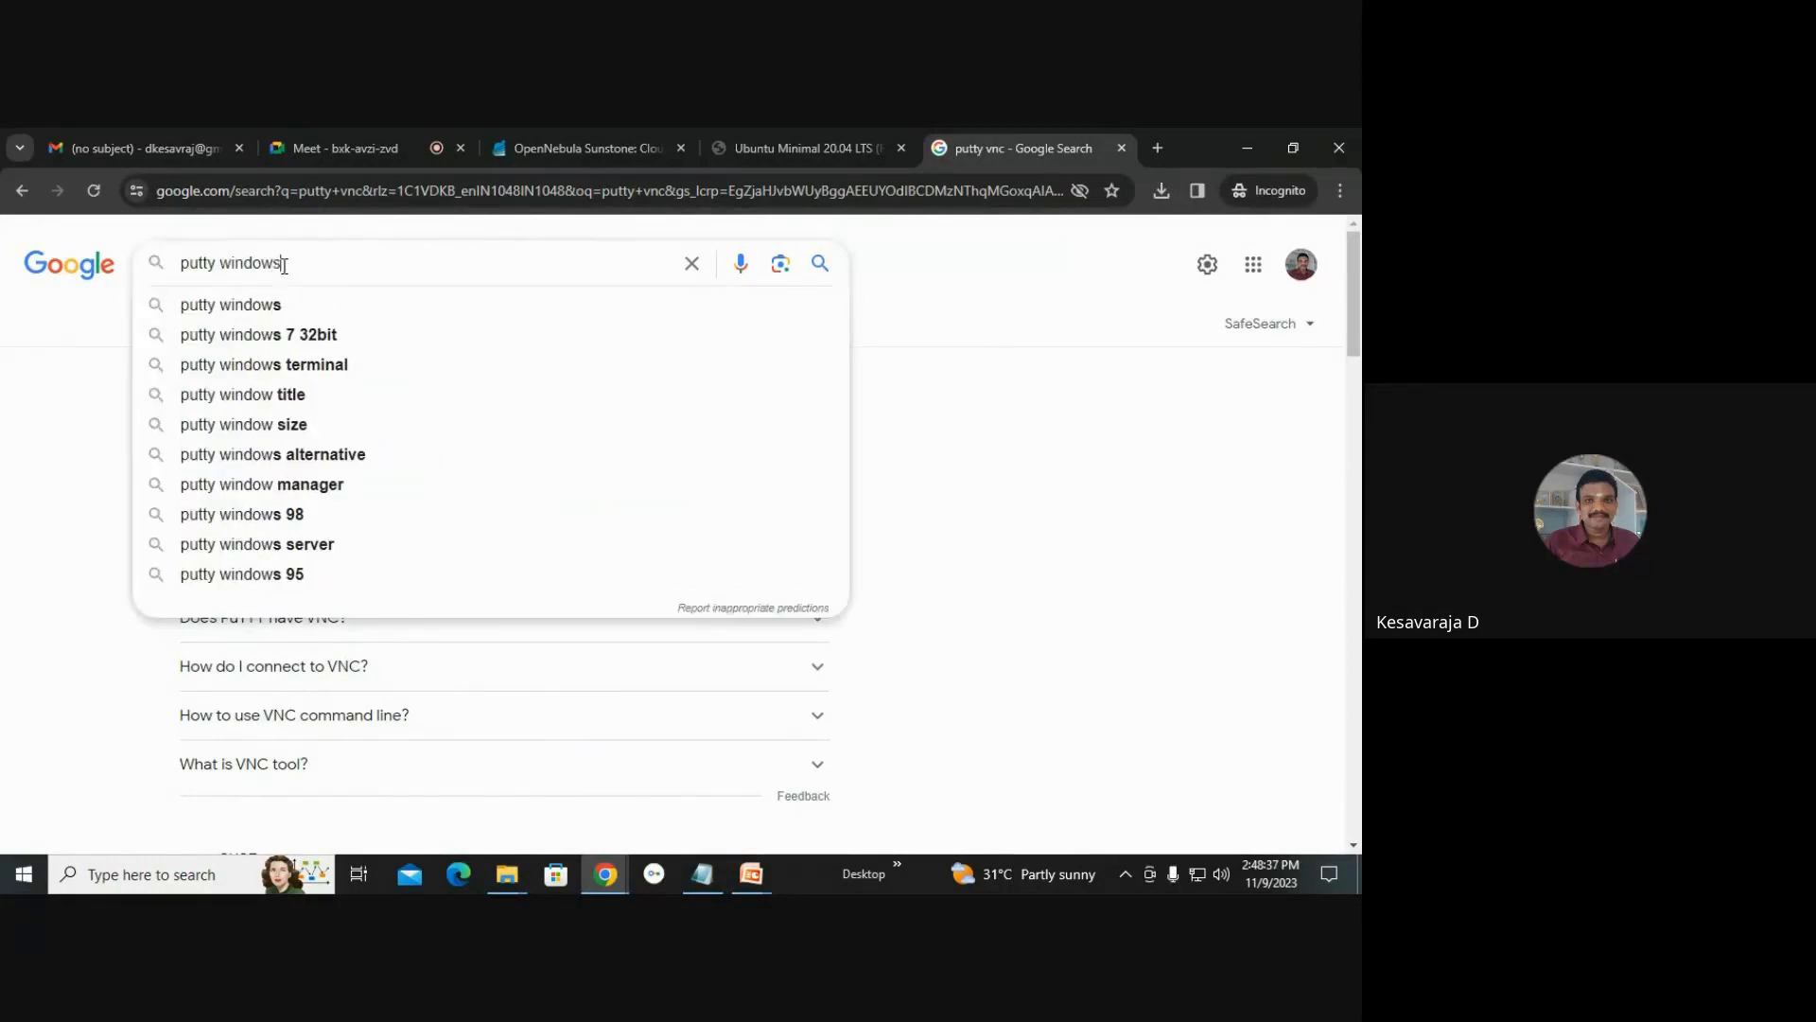
key(Return)
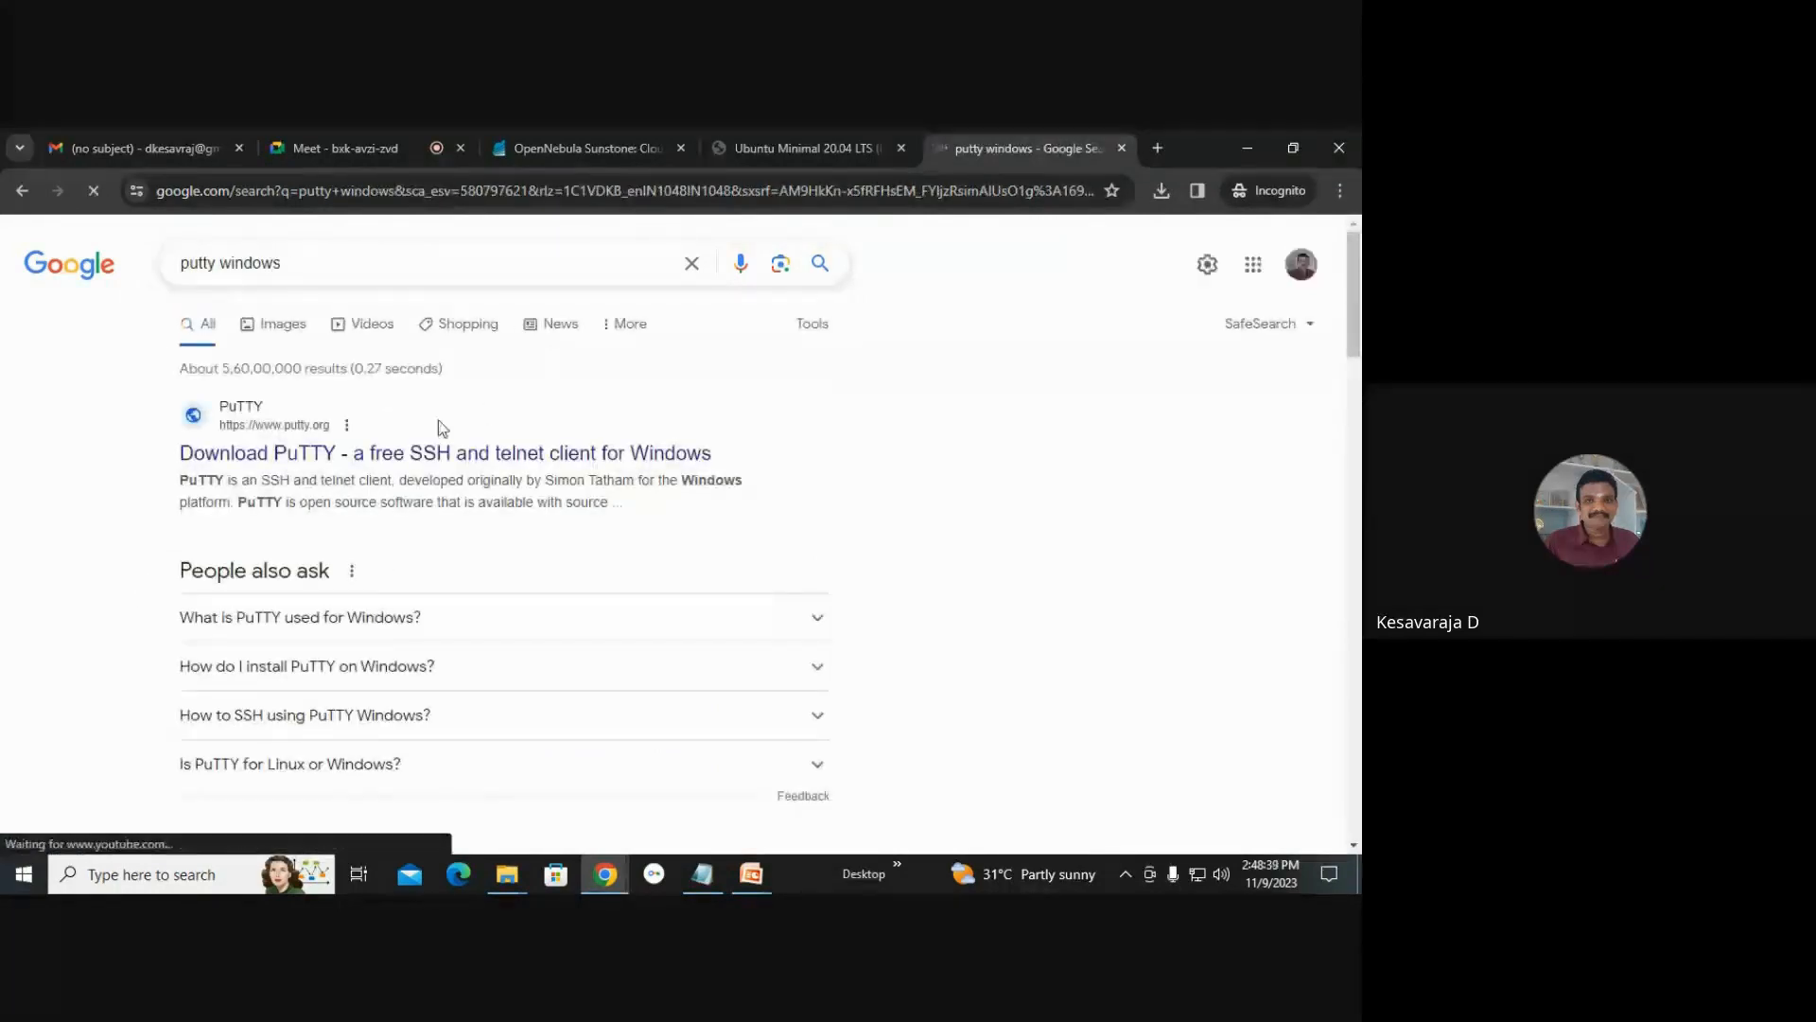
Download the 64-bit x86 PuTTY 0.79 installer from putty.org and launch it.
click(398, 452)
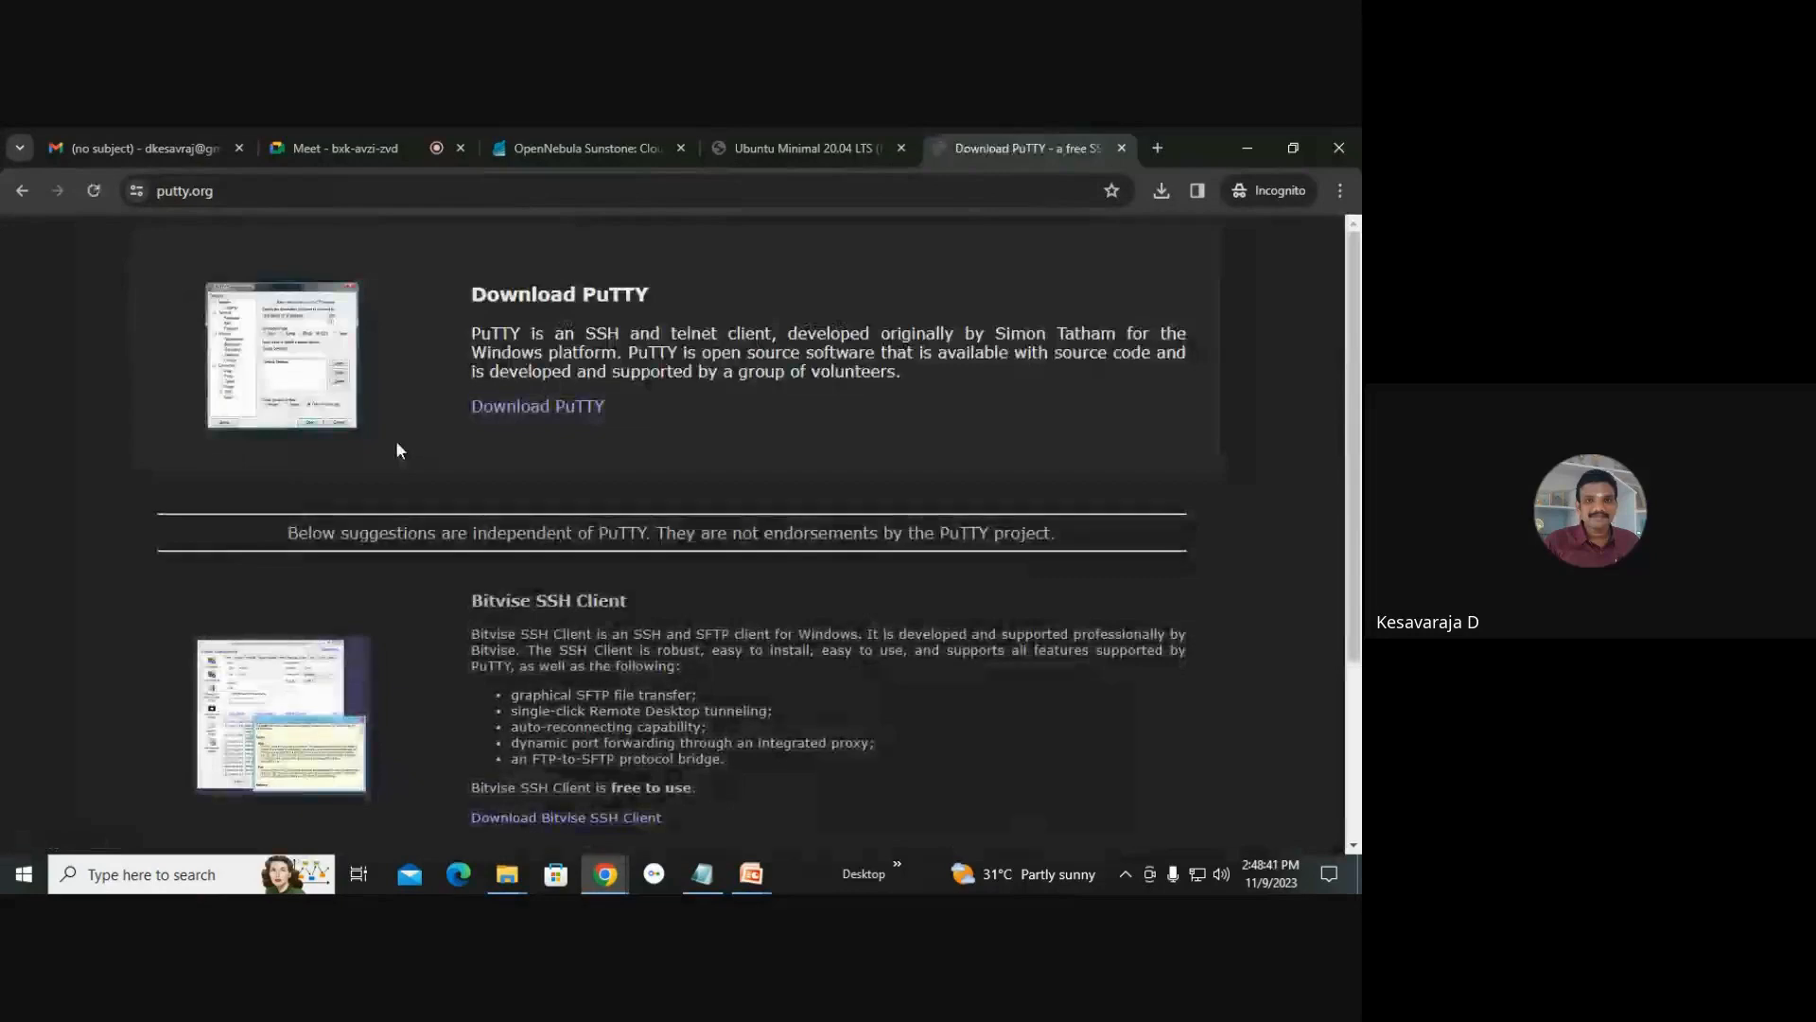
click(540, 408)
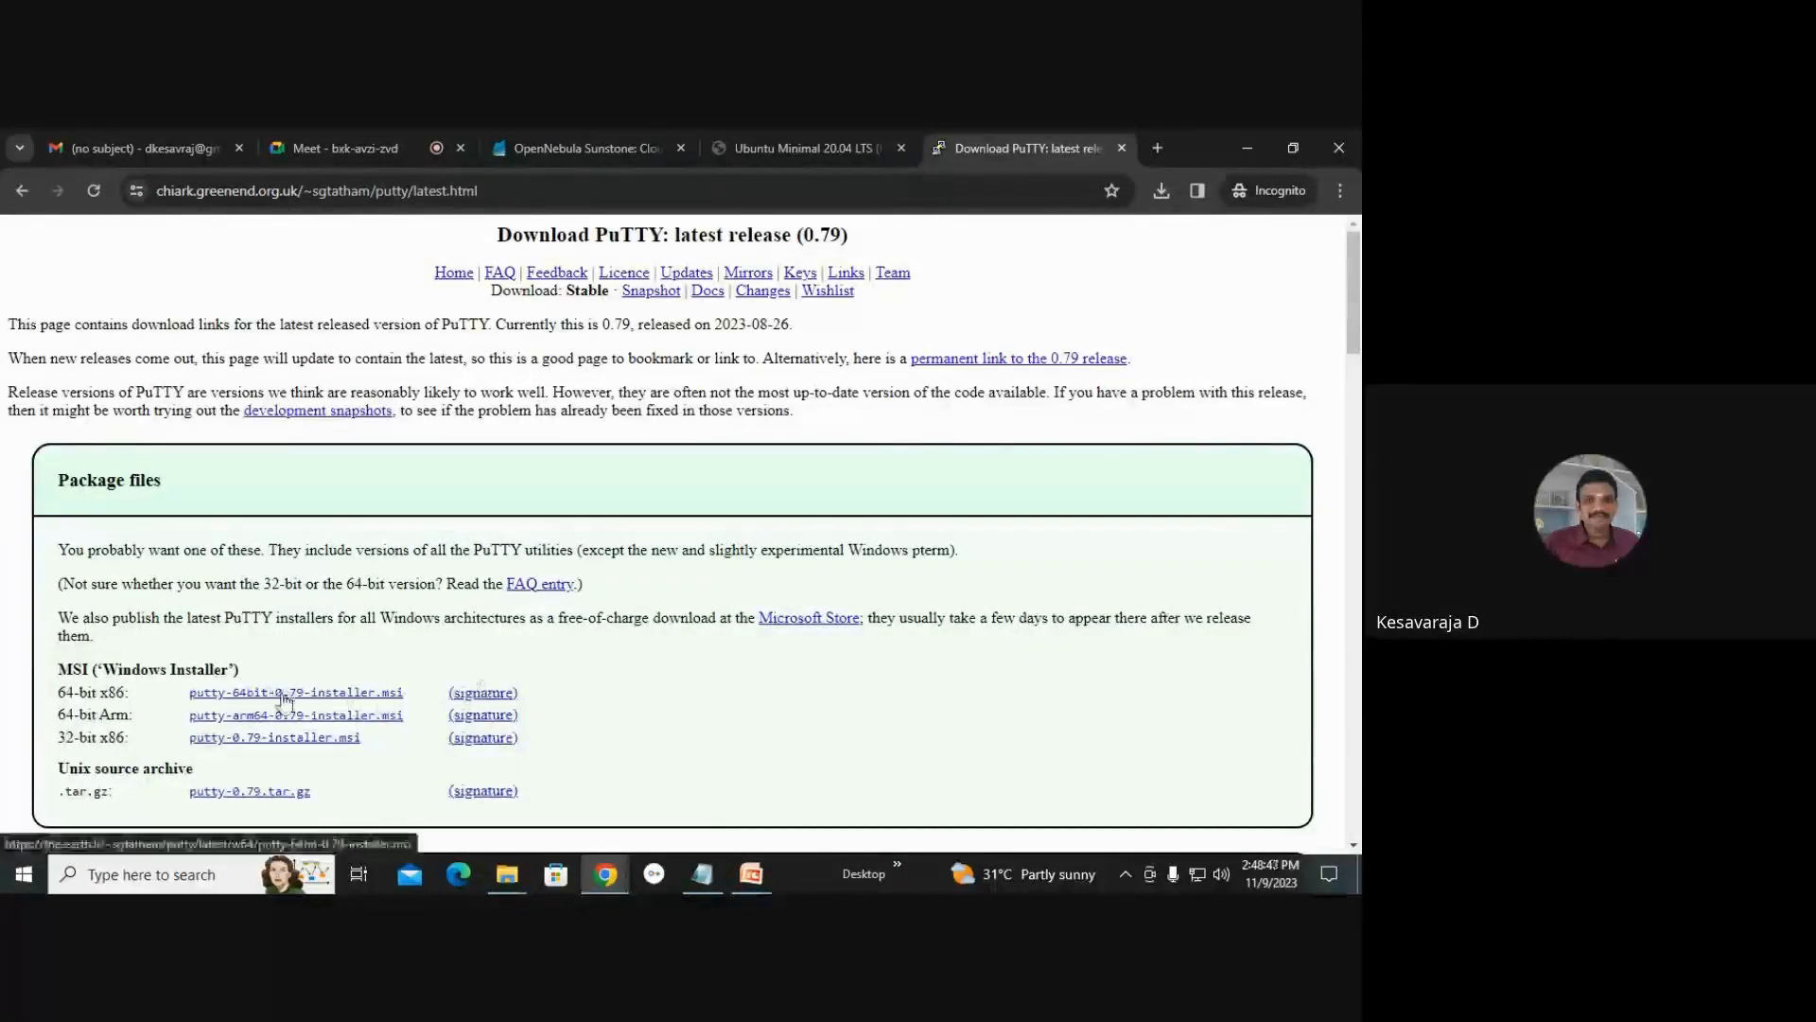
scroll(294, 705, down, 1)
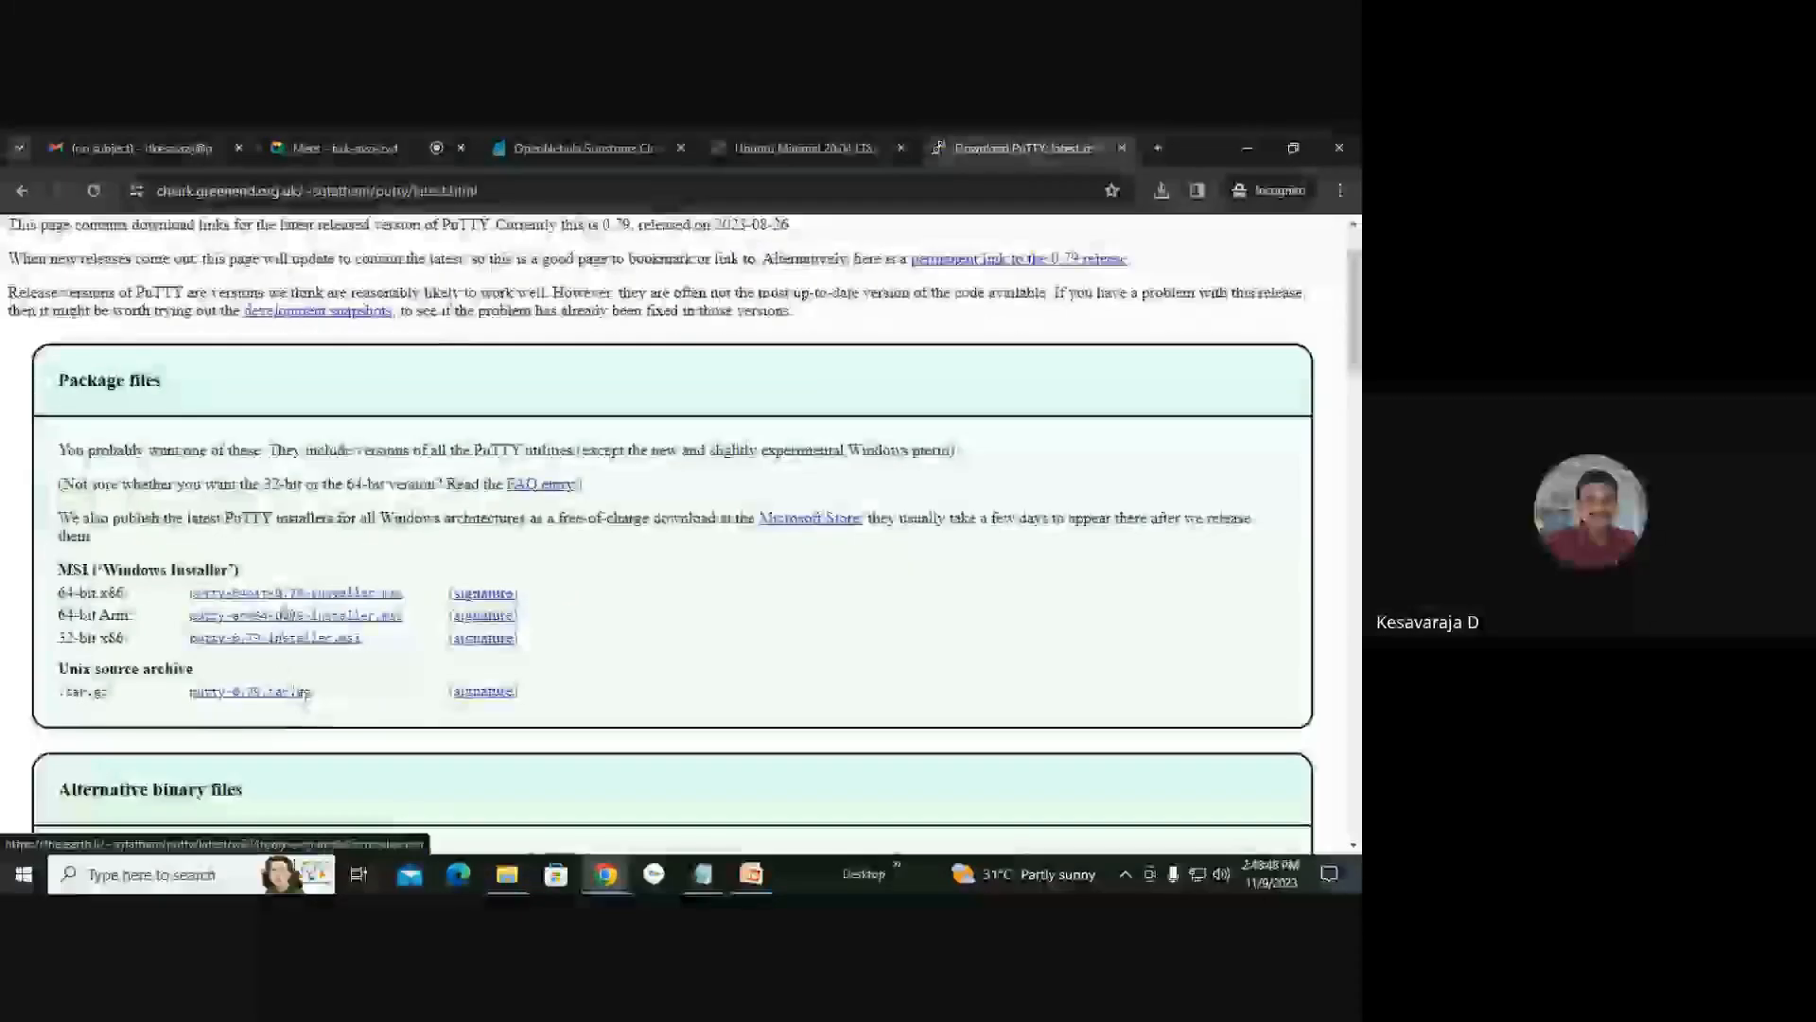
click(320, 589)
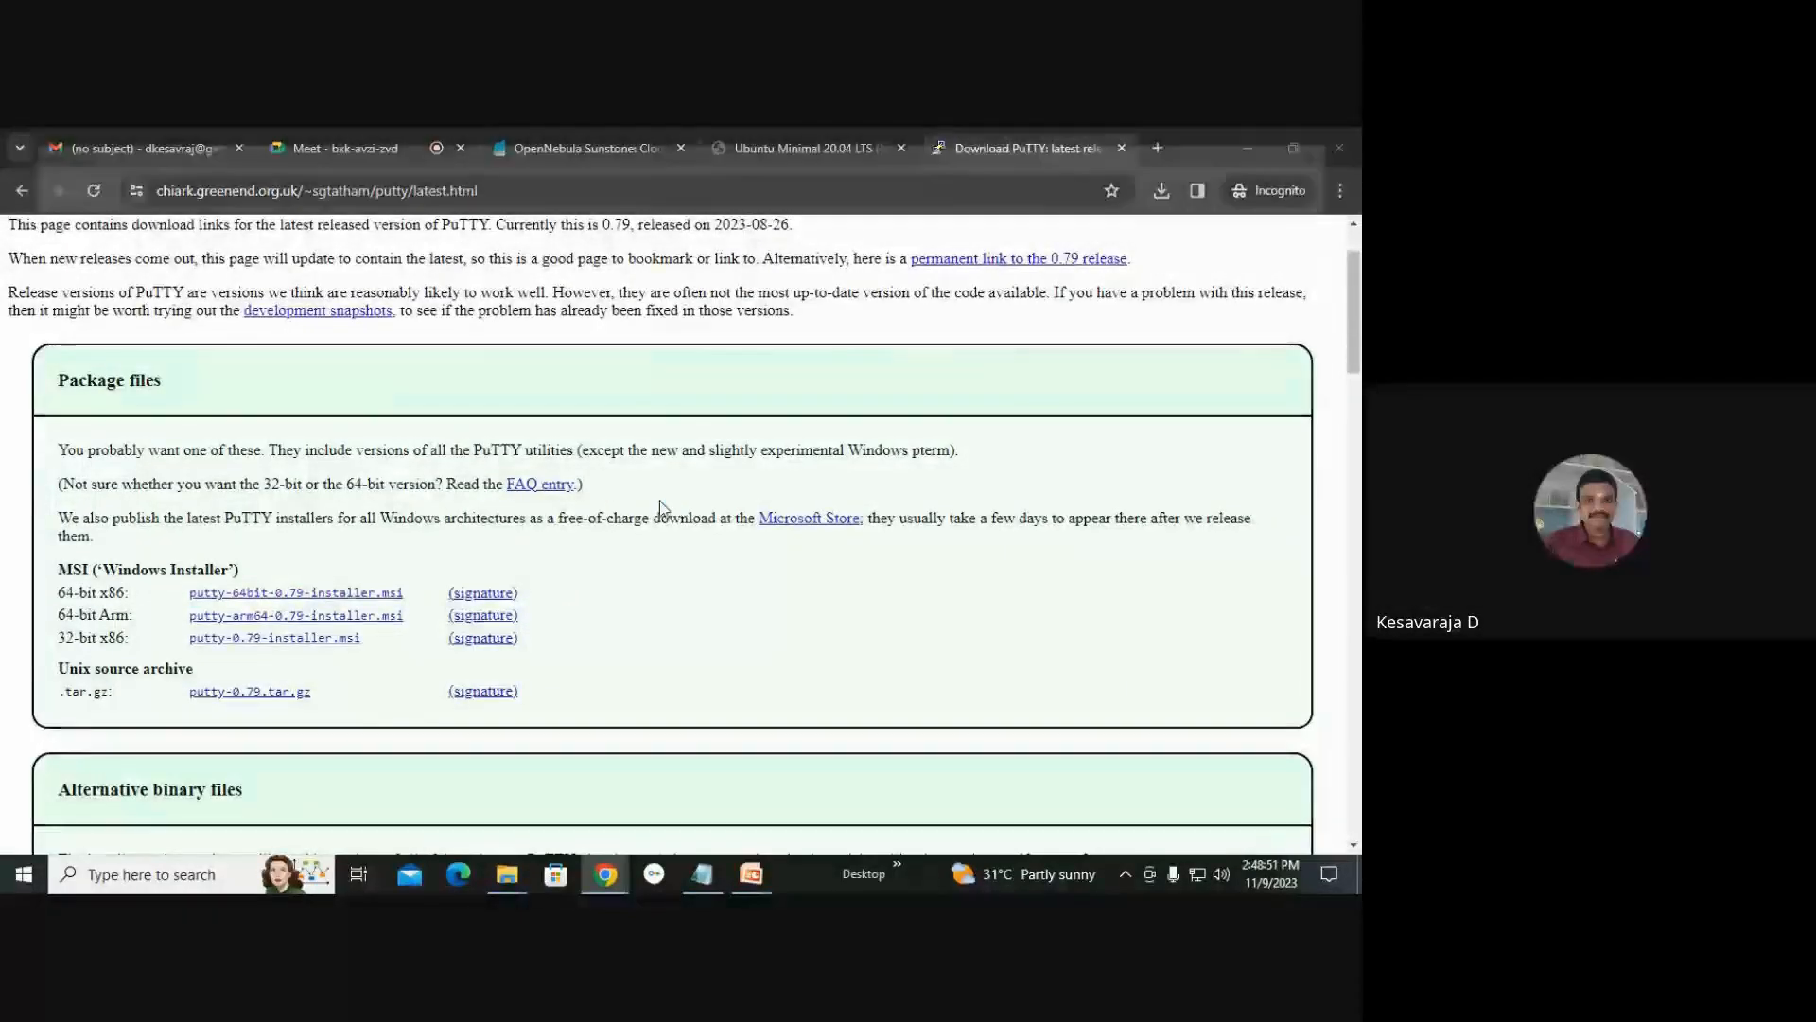
click(1193, 820)
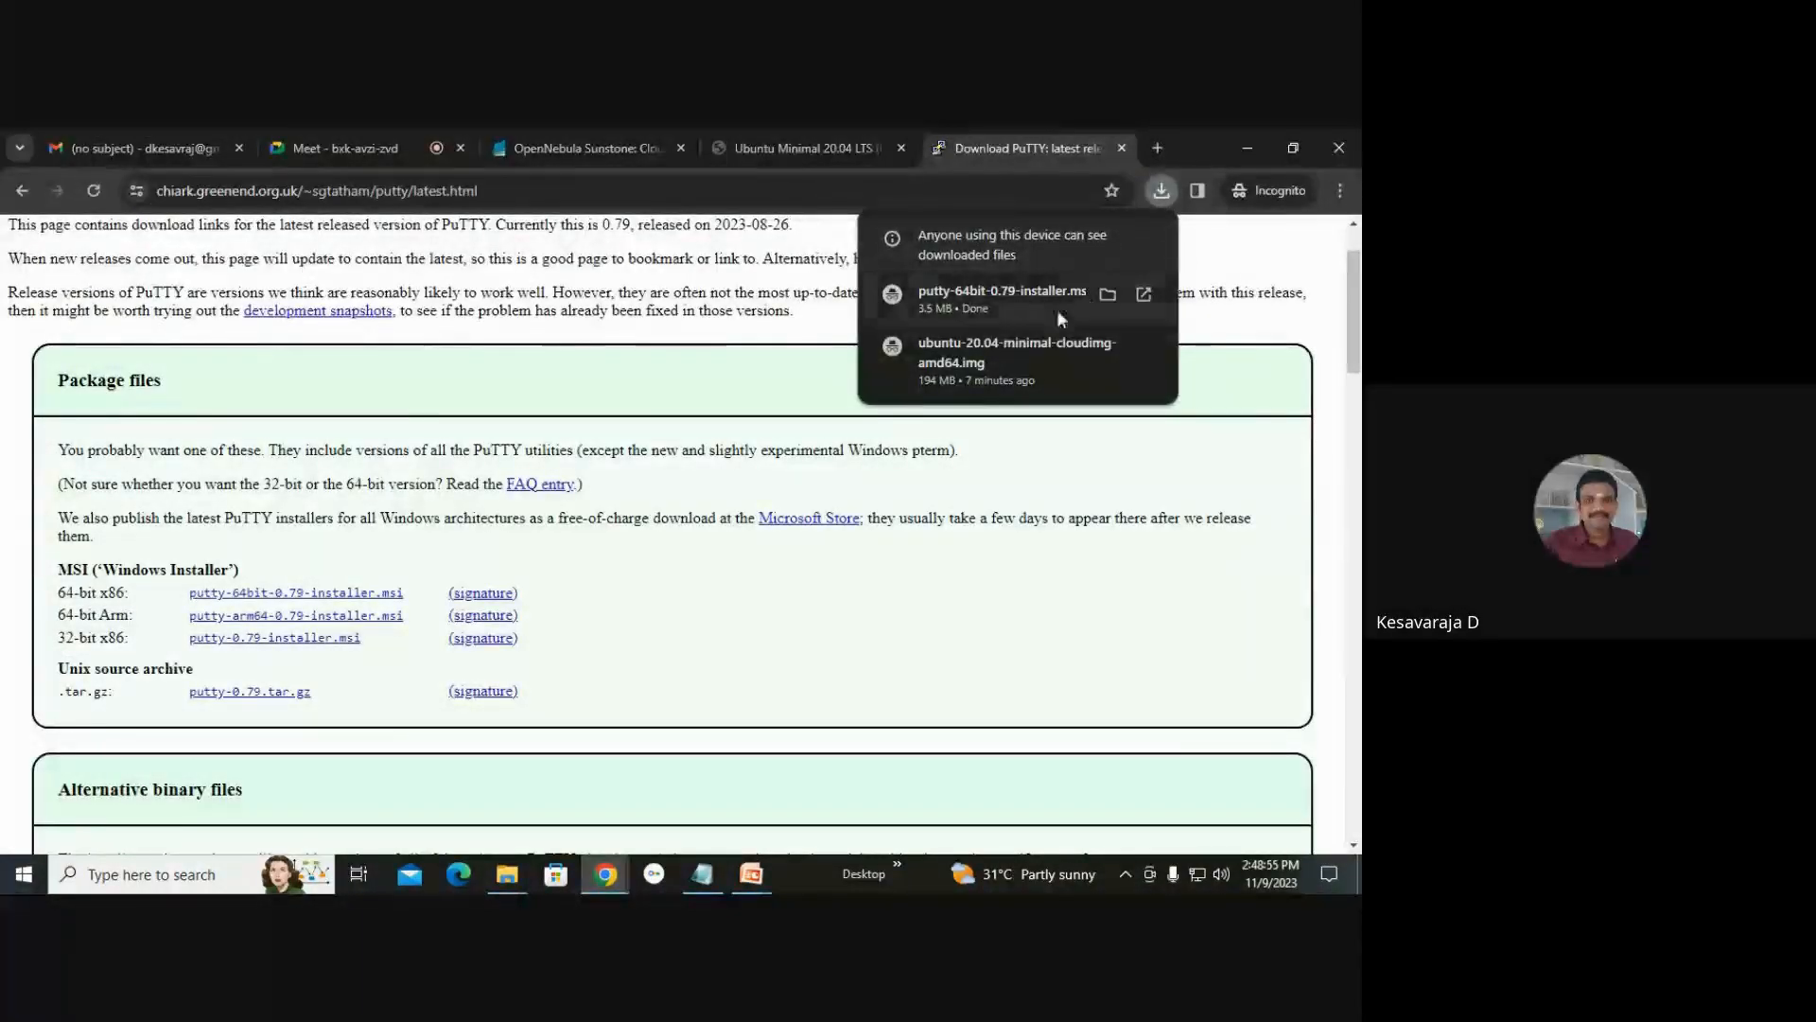
click(1003, 305)
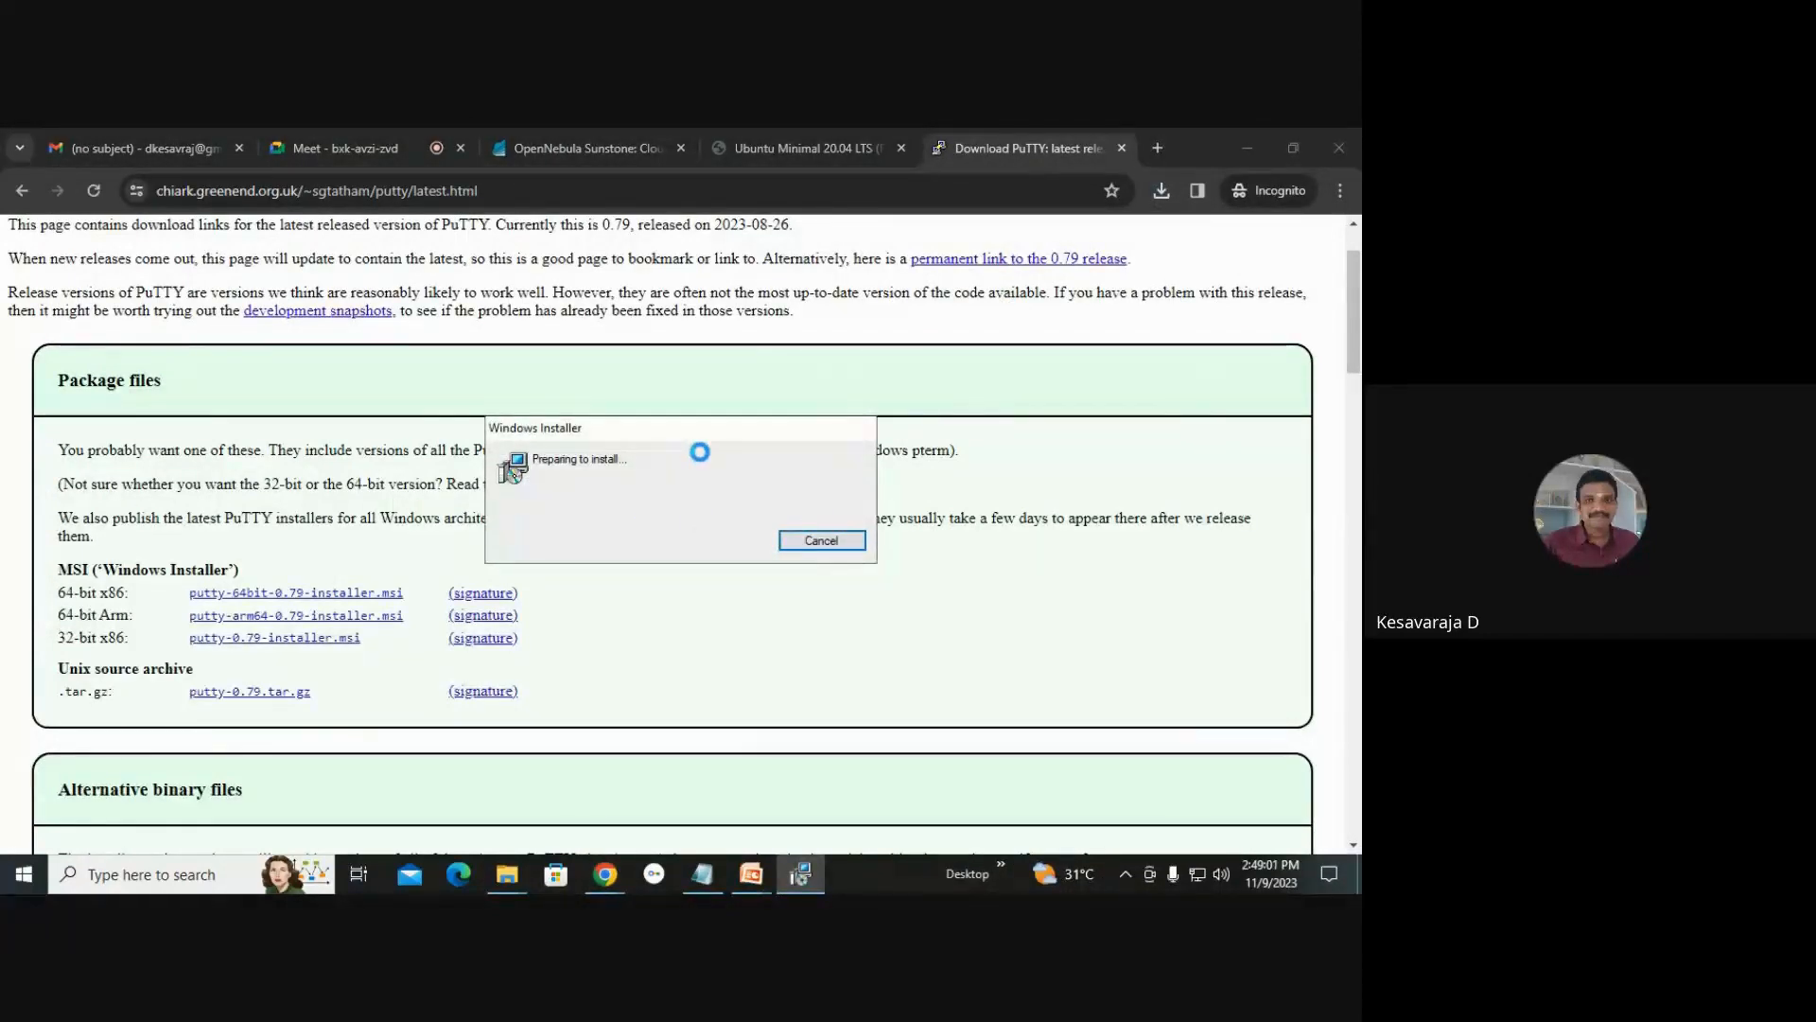
Return to Sunstone, open the k7_ciros-0 VM's details and dismiss the error notification.
click(651, 143)
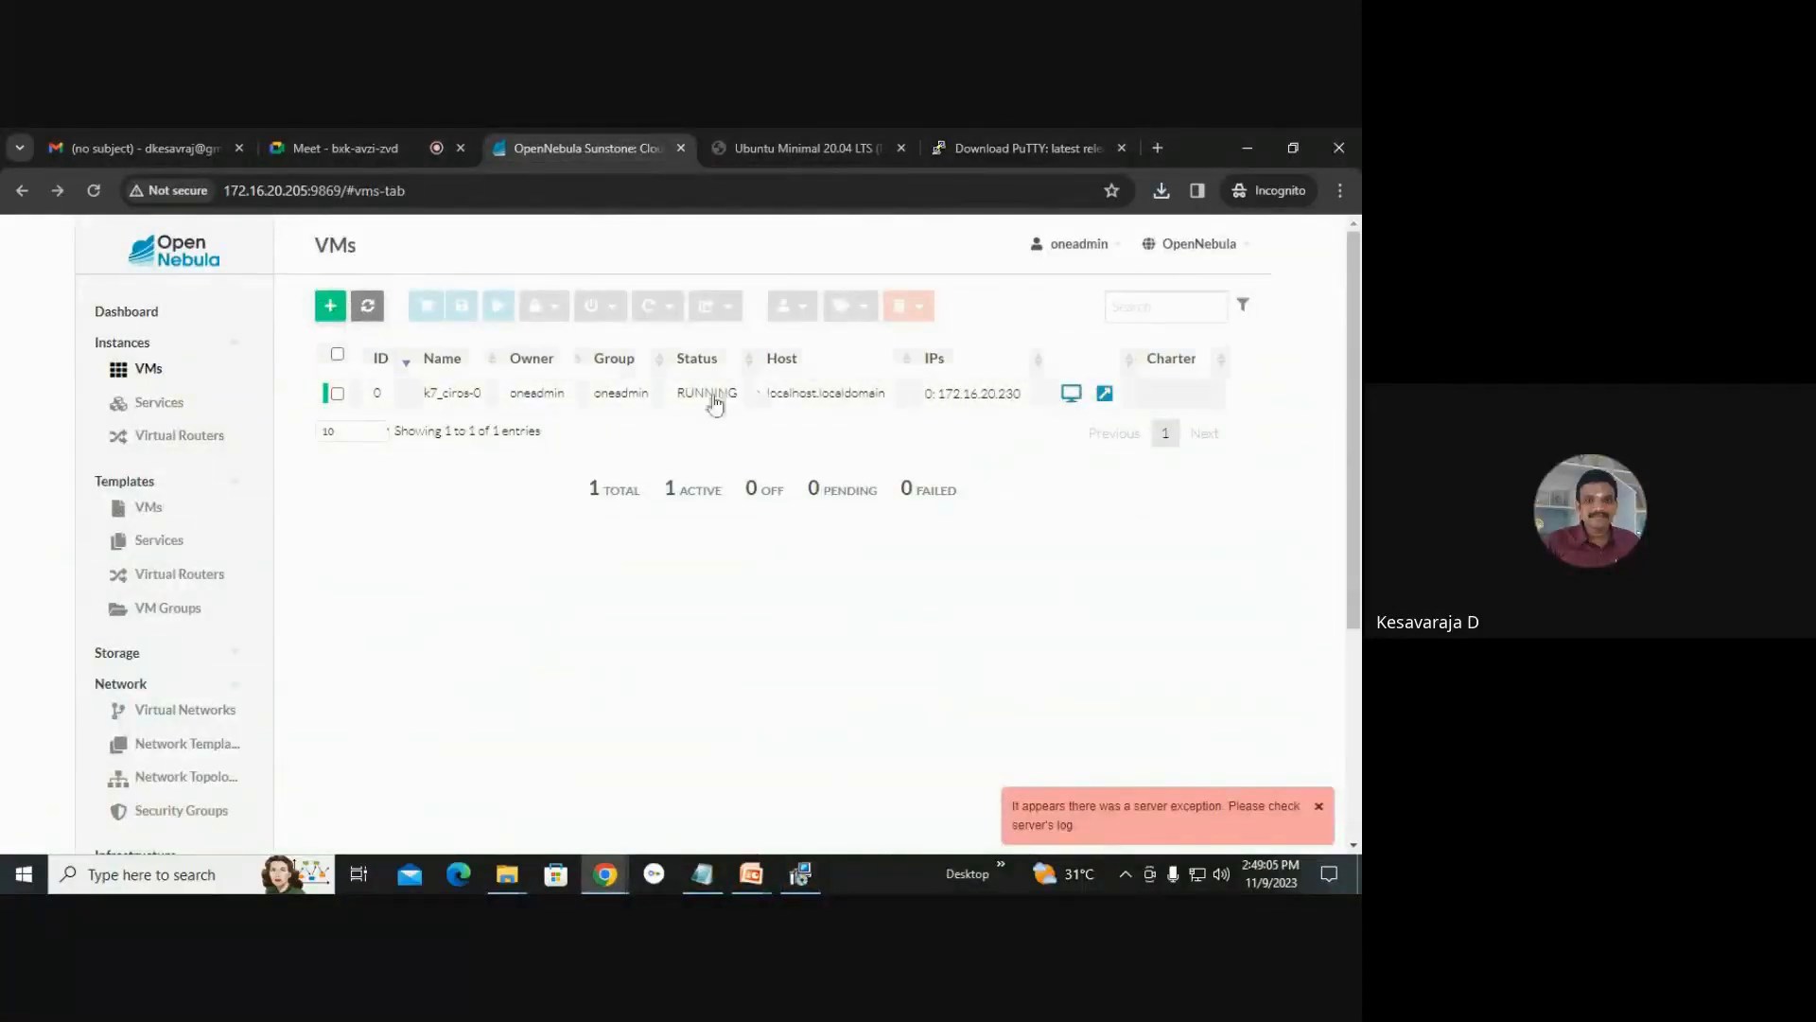
click(526, 395)
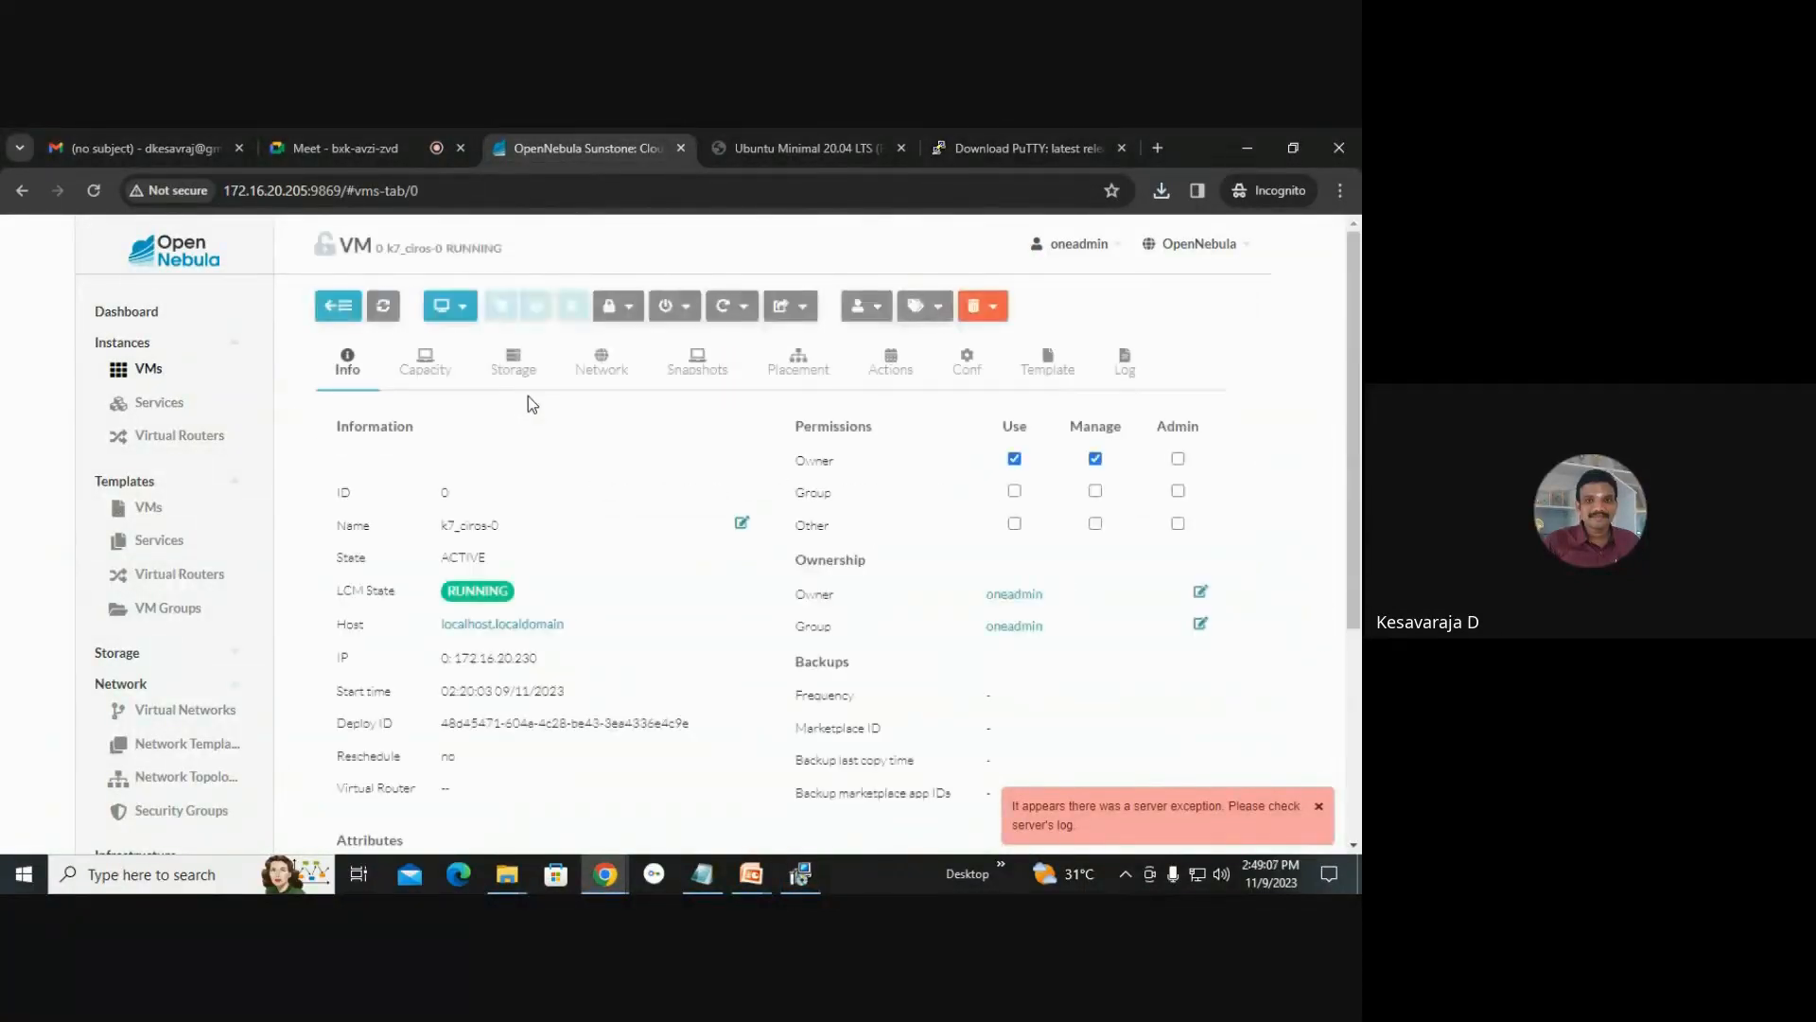
click(1320, 807)
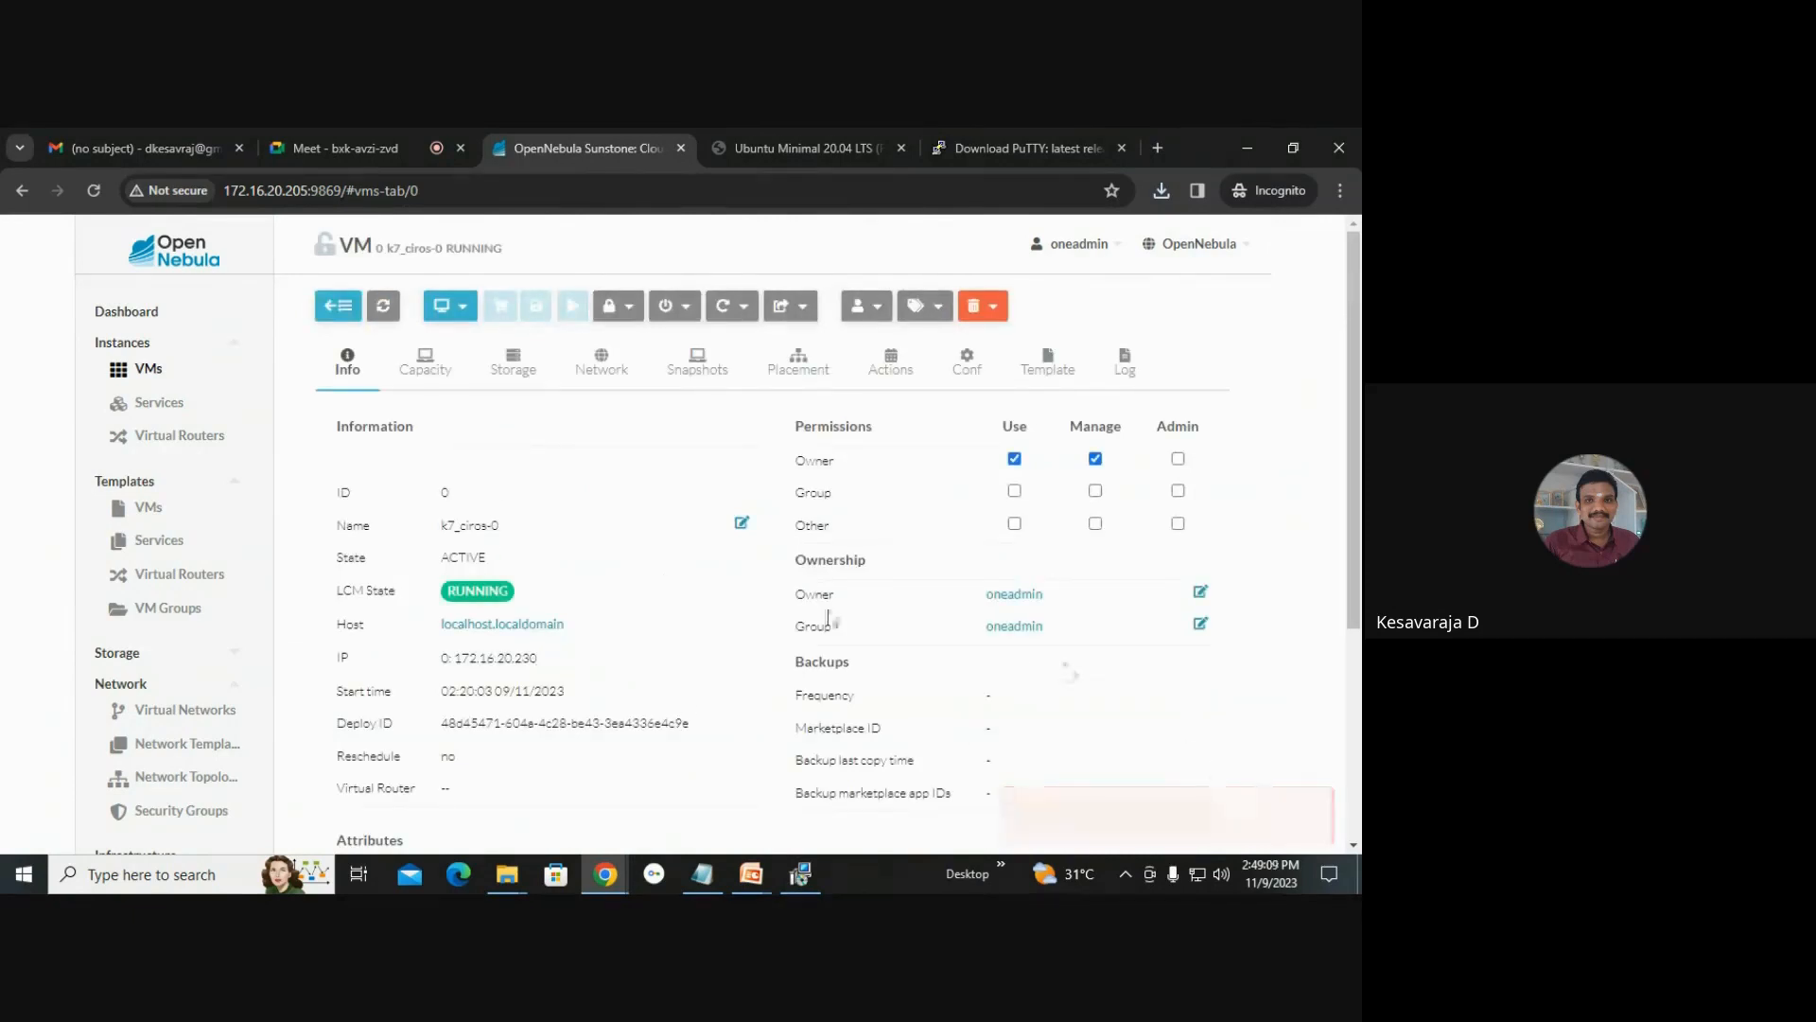
Run the PuTTY 0.79 setup wizard, authorize the installation with the admin password, and minimize the installer.
scroll(913, 388, down, 1)
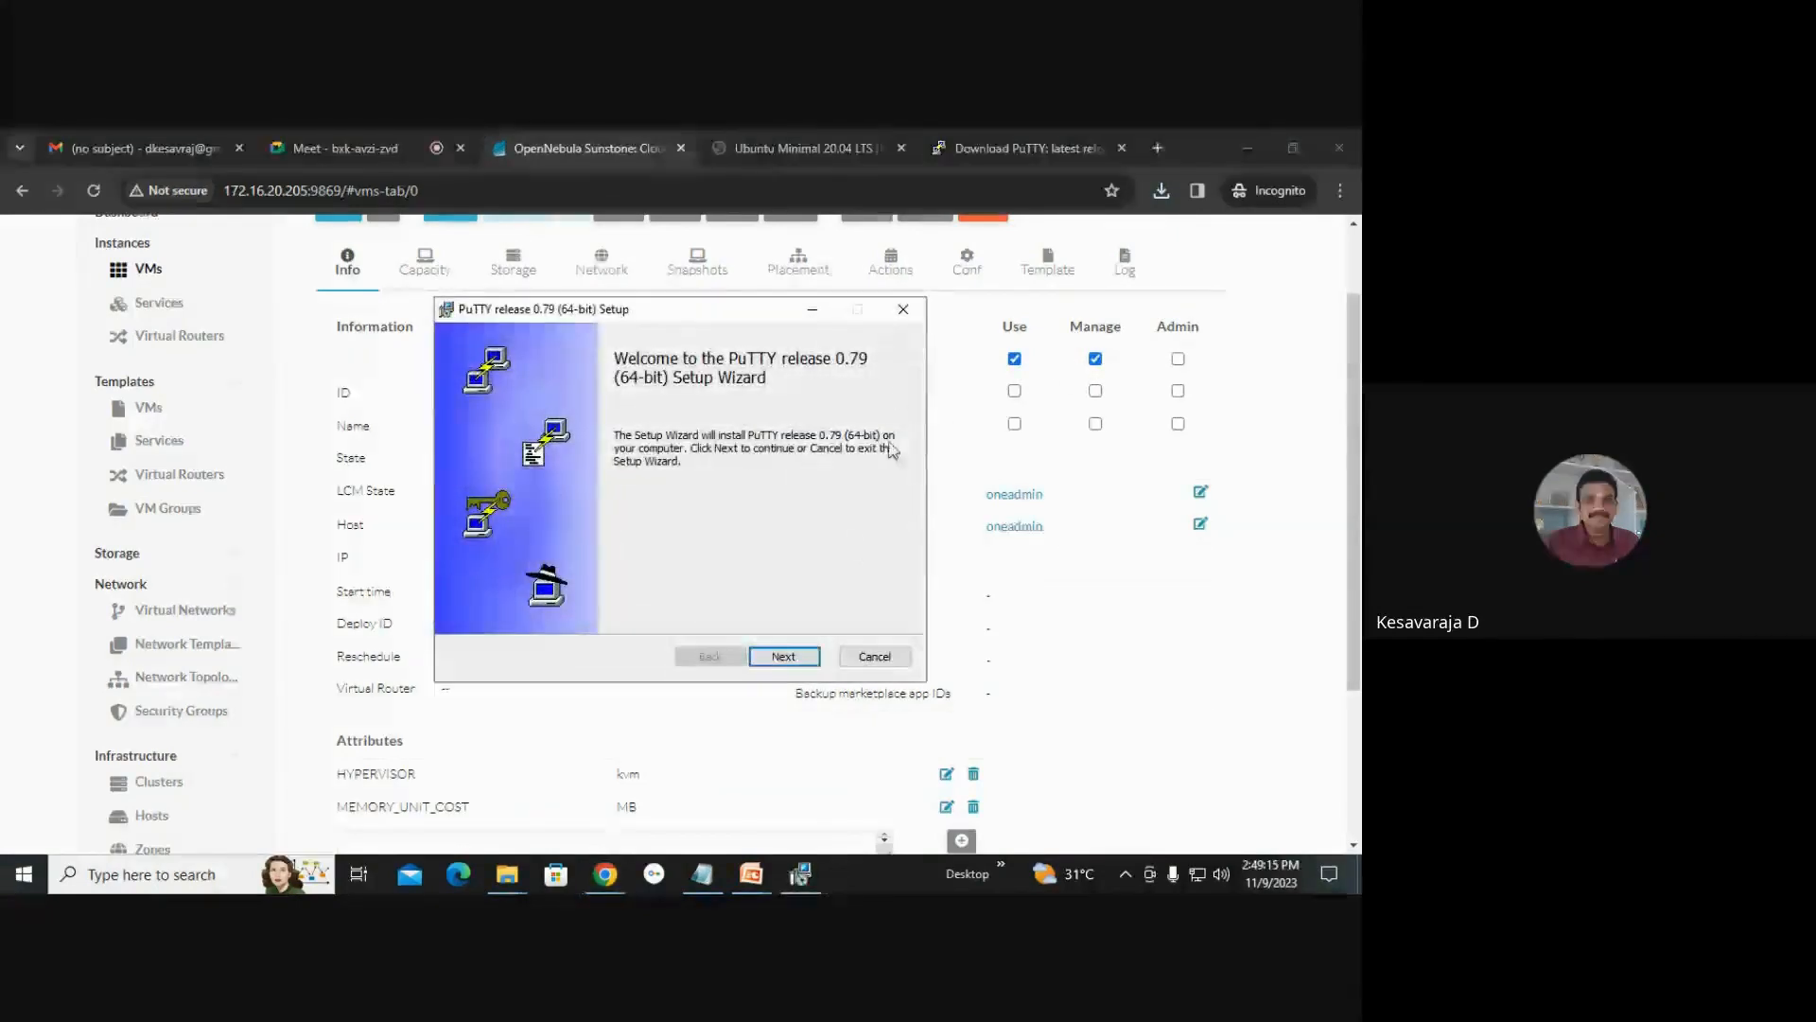
click(805, 663)
click(803, 662)
click(802, 662)
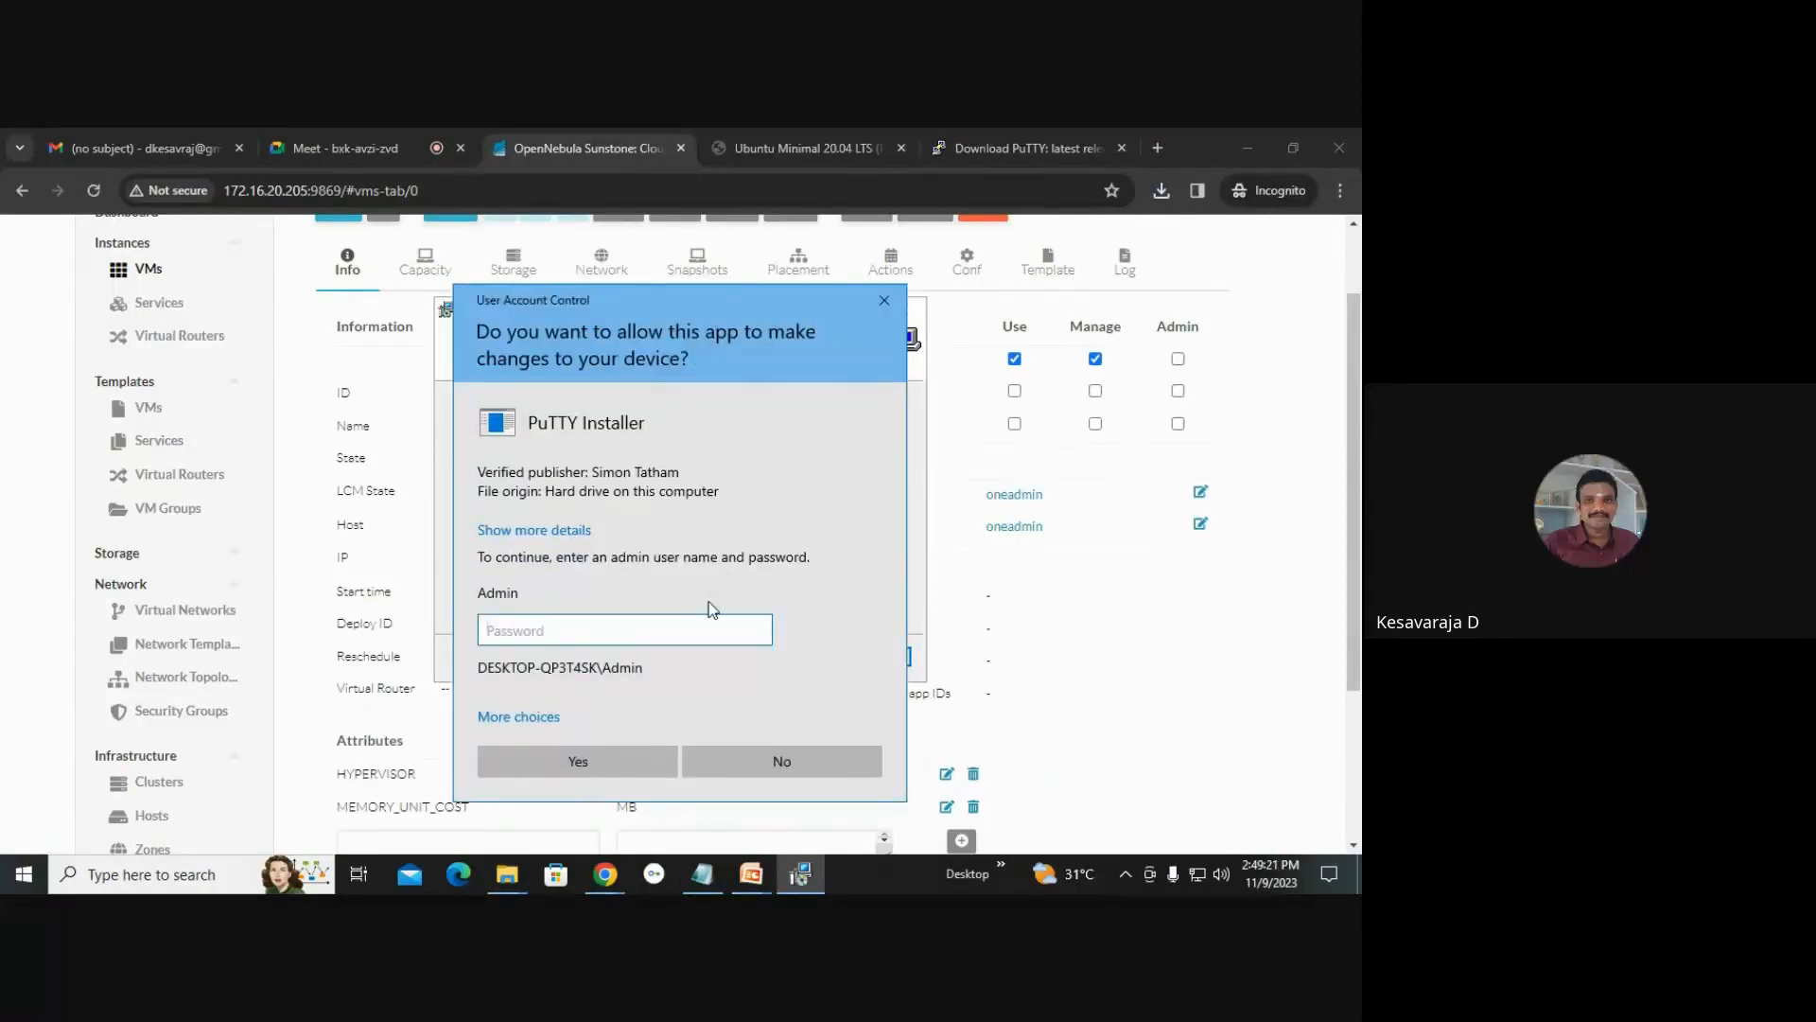
text(•••)
key(Return)
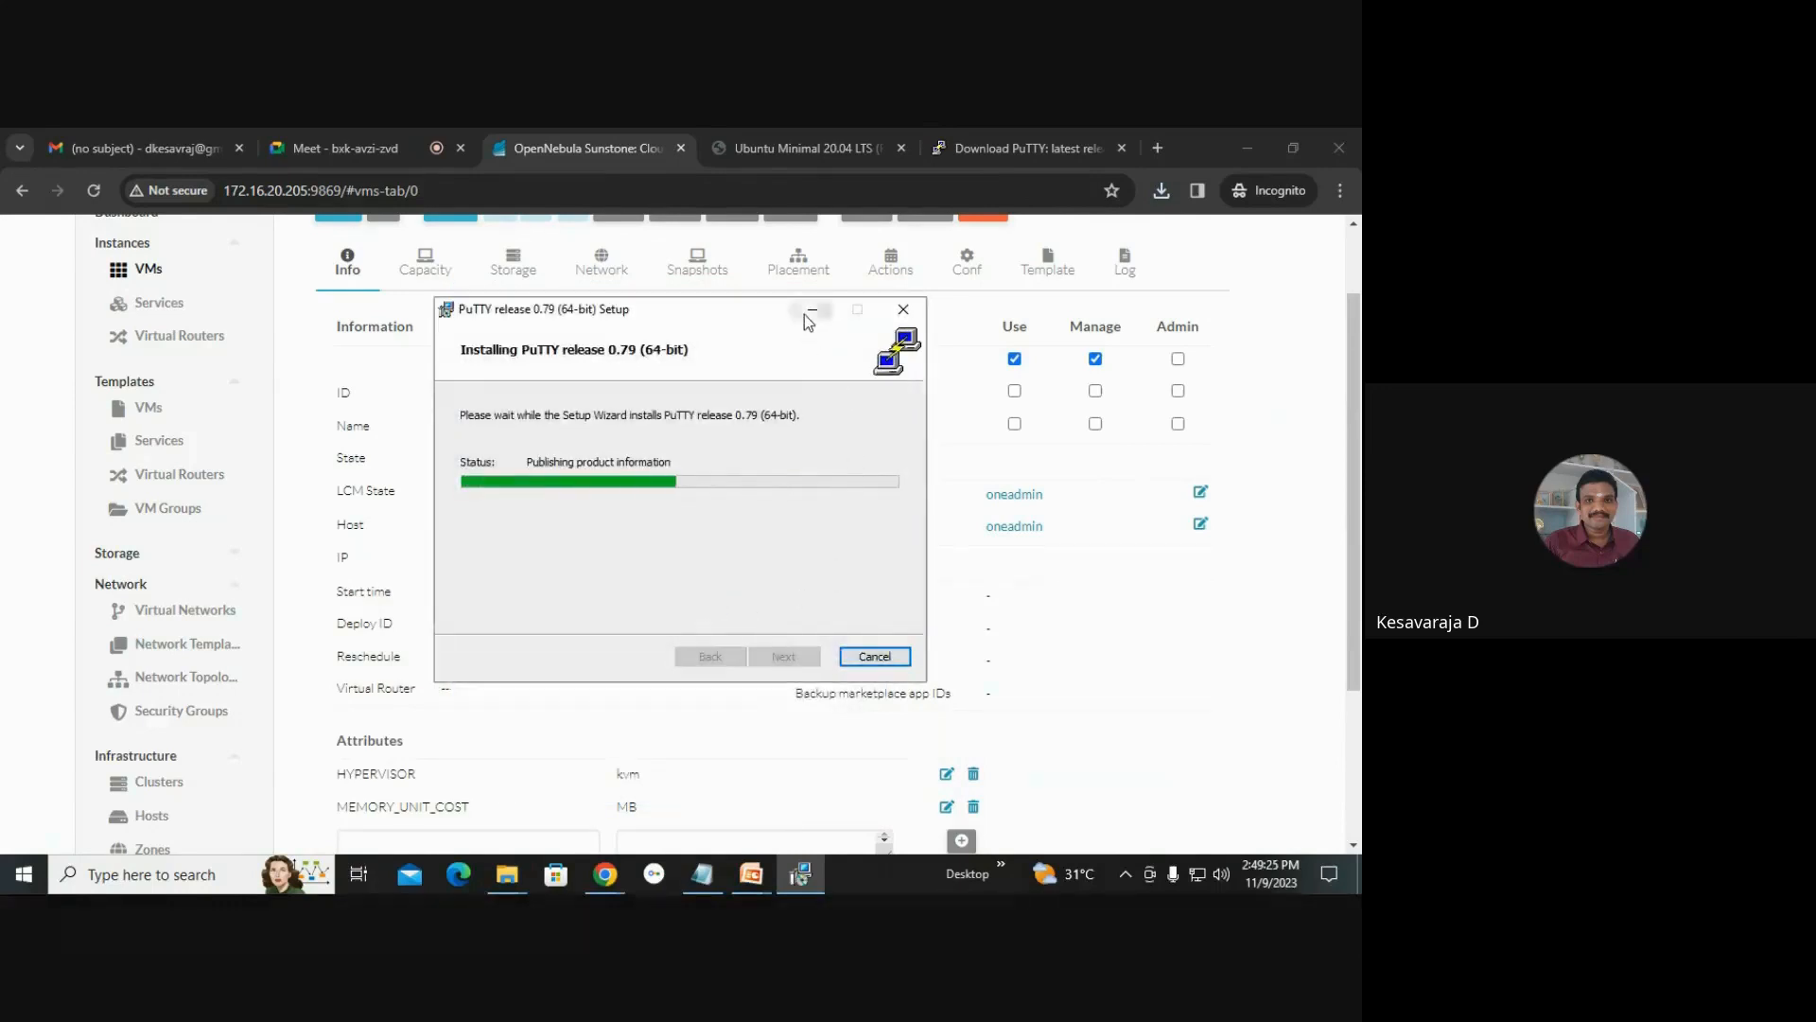
click(805, 314)
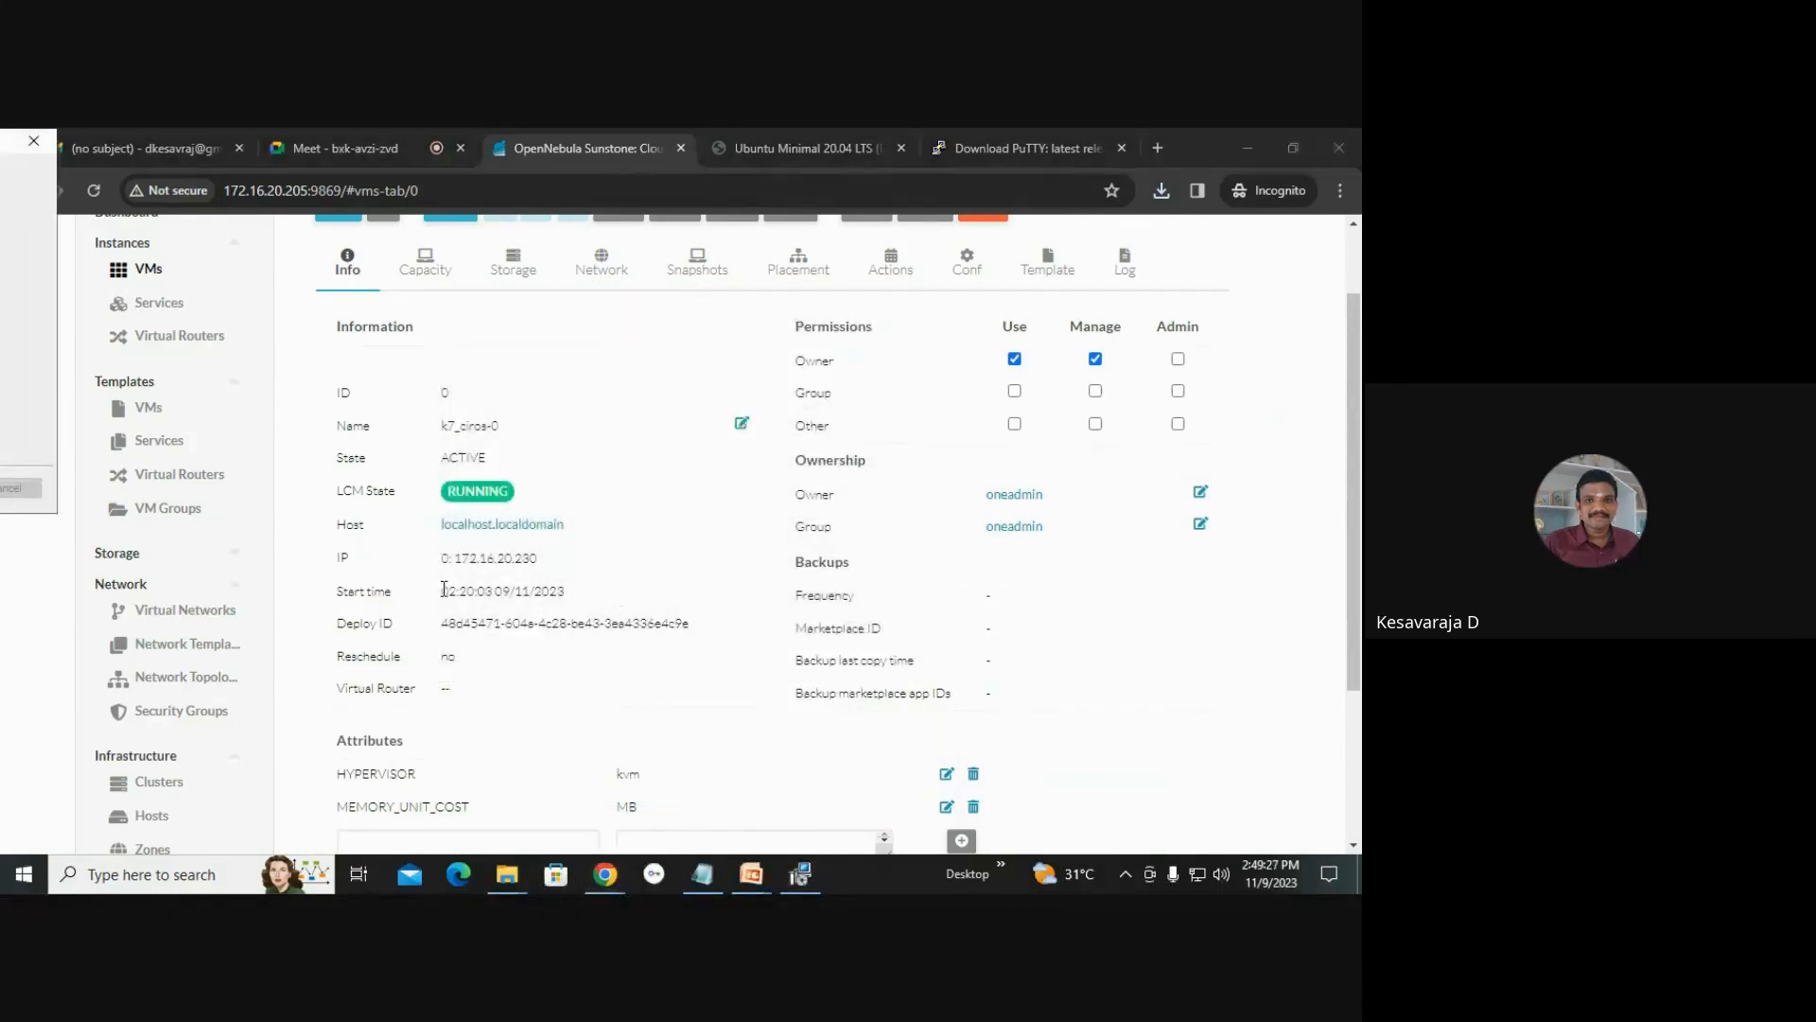
Examine the VM's start time and deploy ID, then its Capacity, Storage and Network tabs.
scroll(444, 581, down, 2)
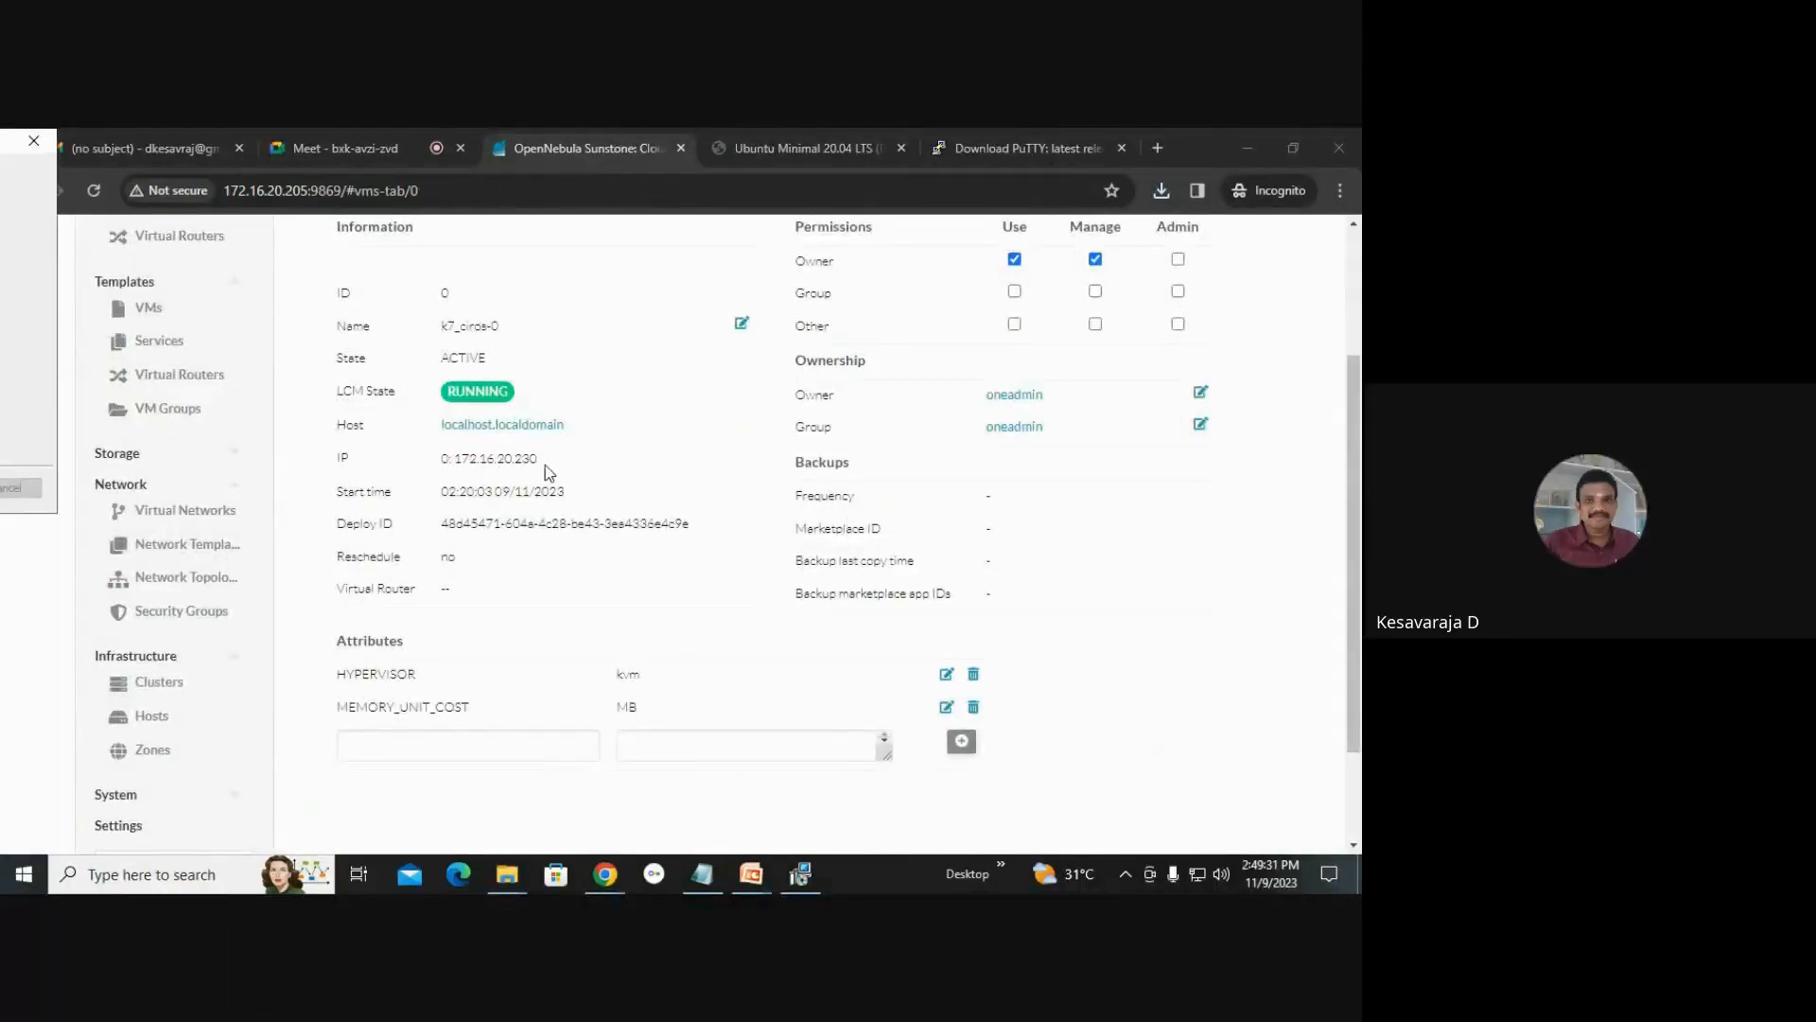
drag(440, 491, 606, 493)
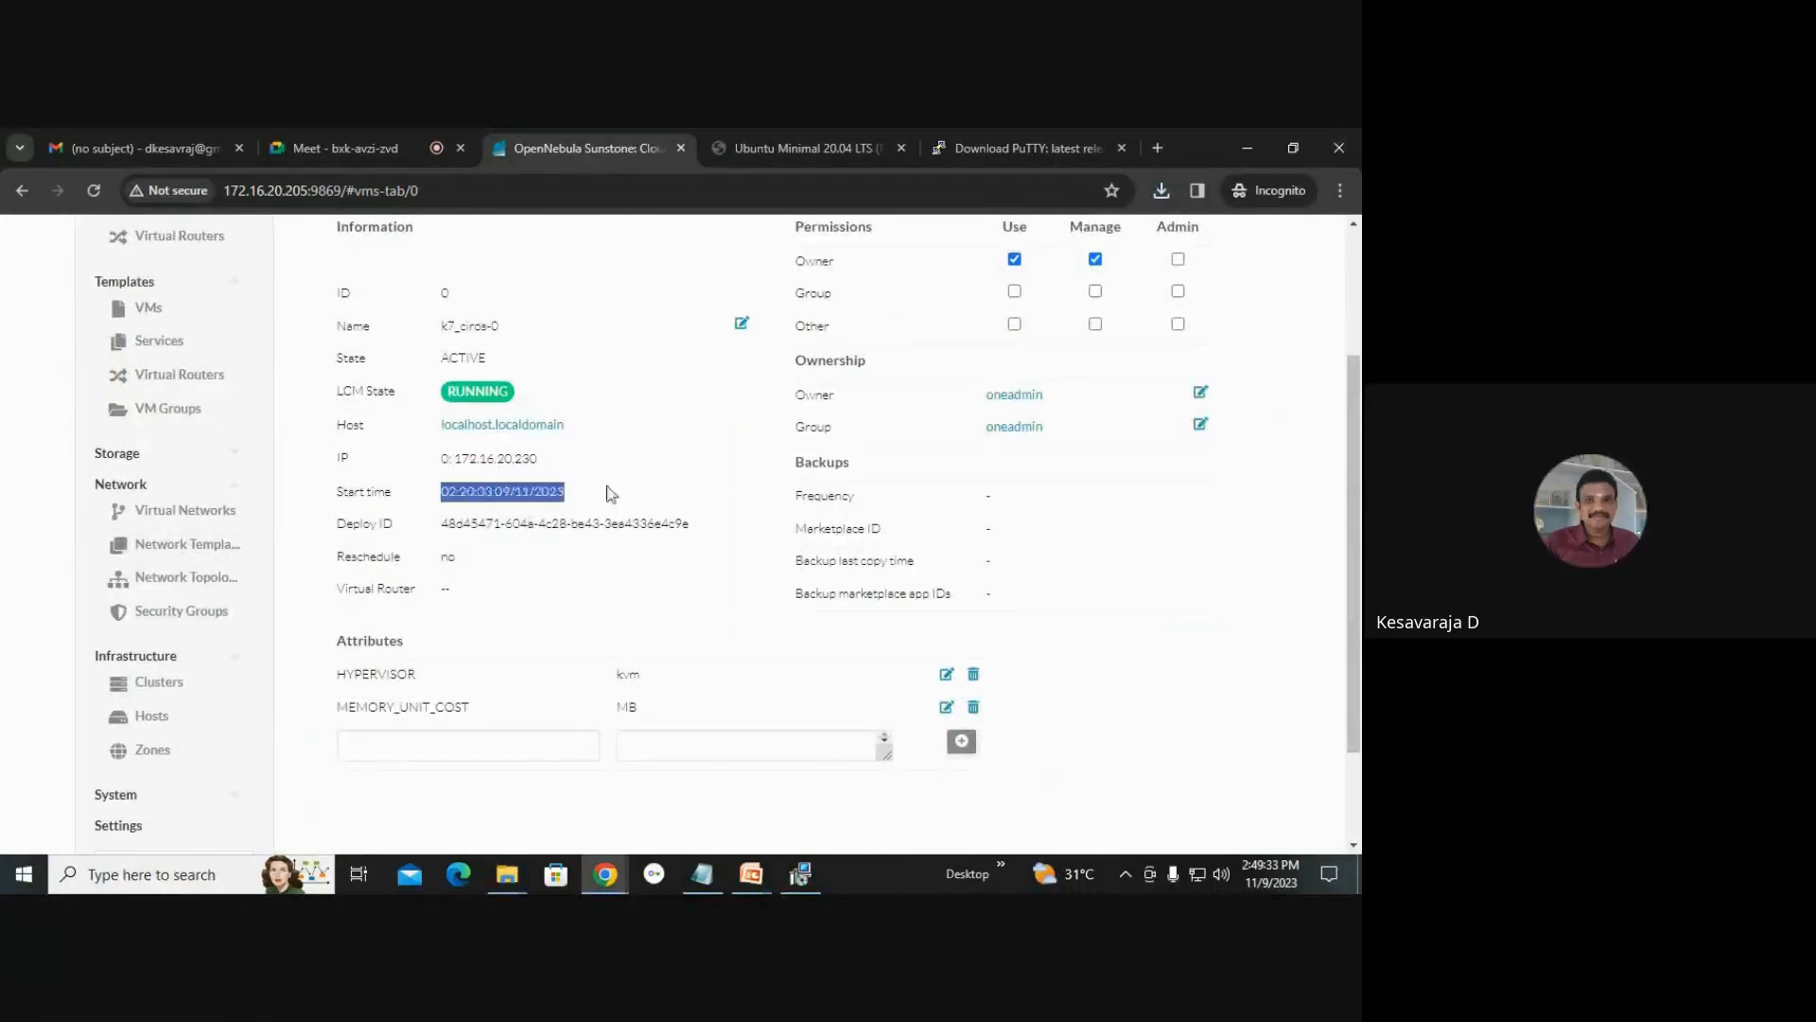
drag(448, 523, 712, 552)
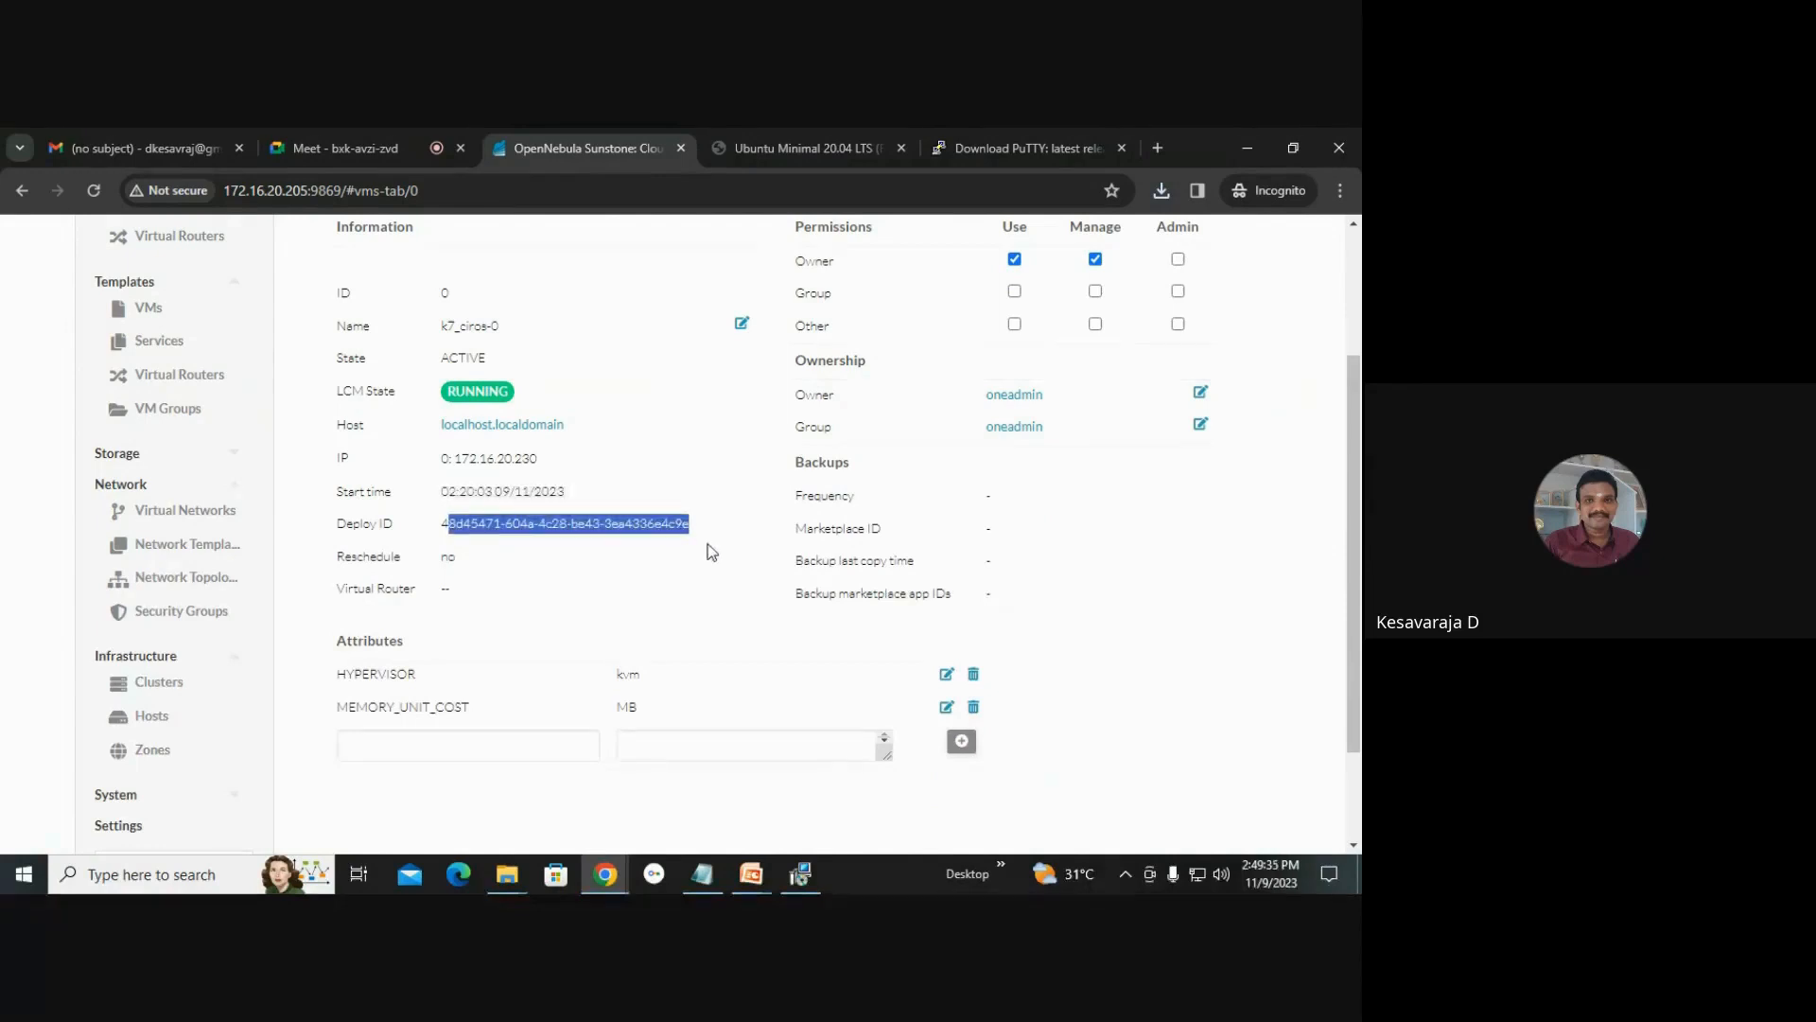
scroll(767, 594, up, 1)
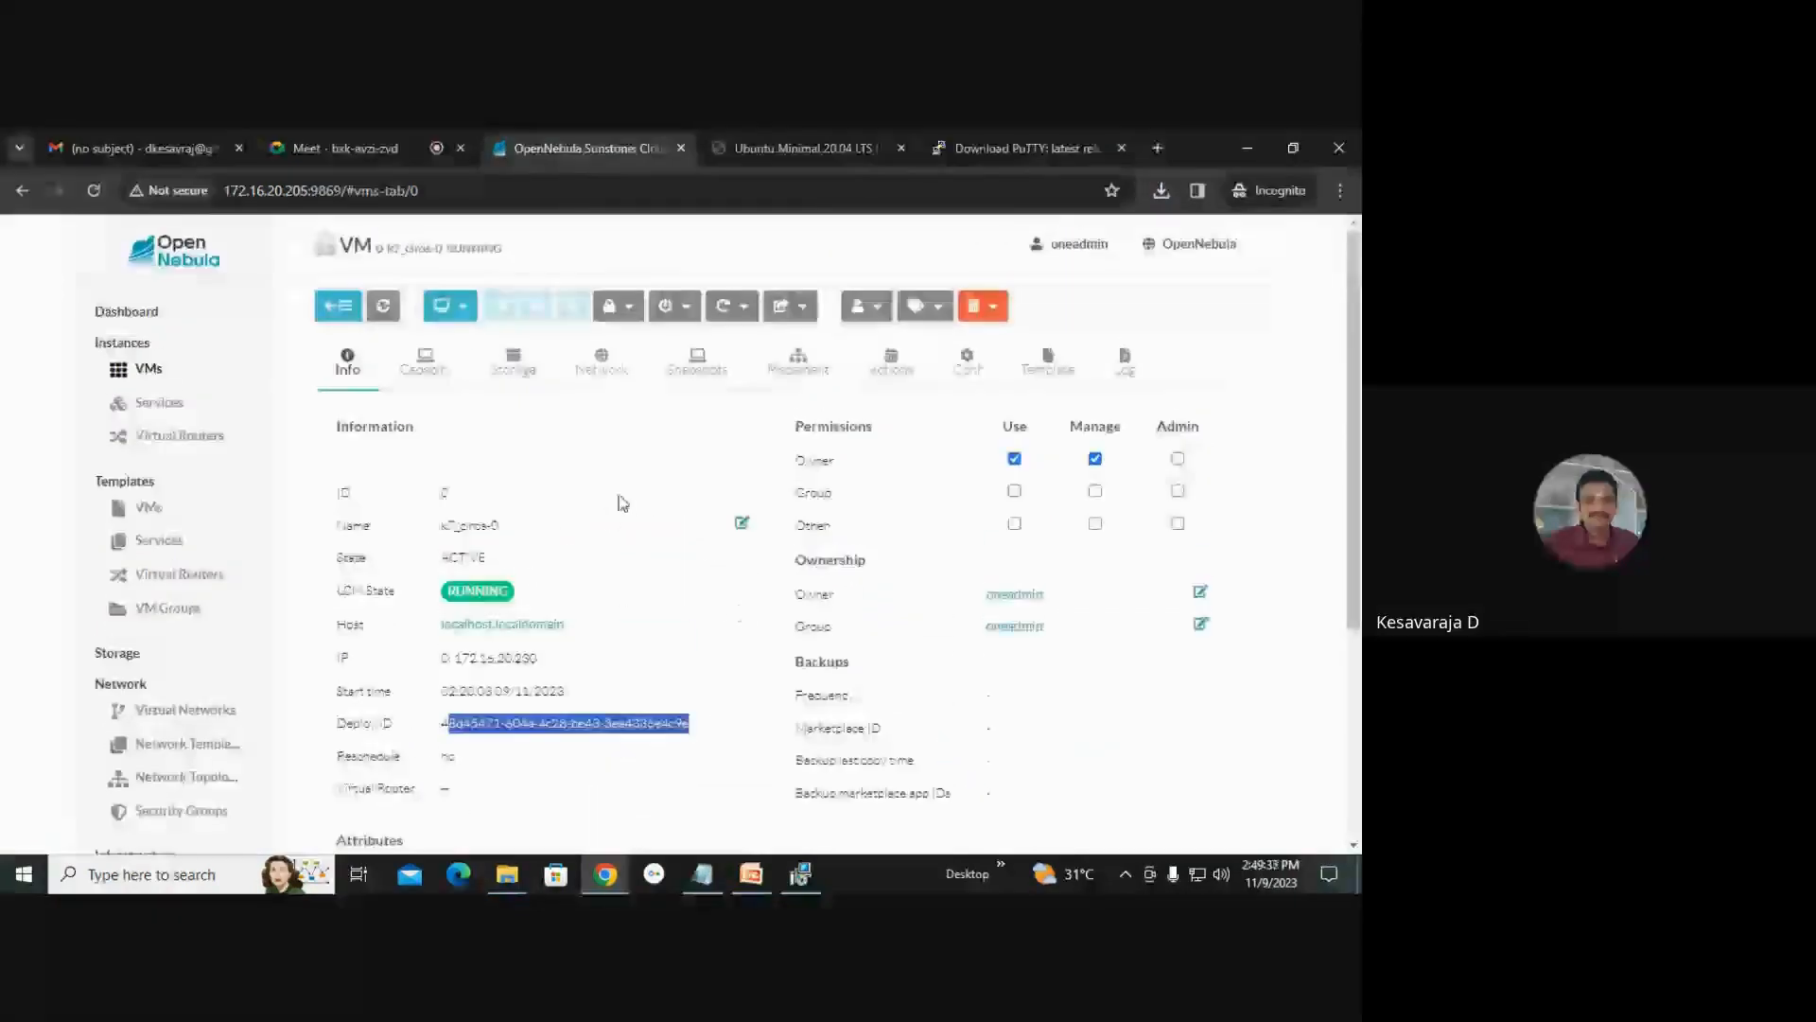
click(424, 365)
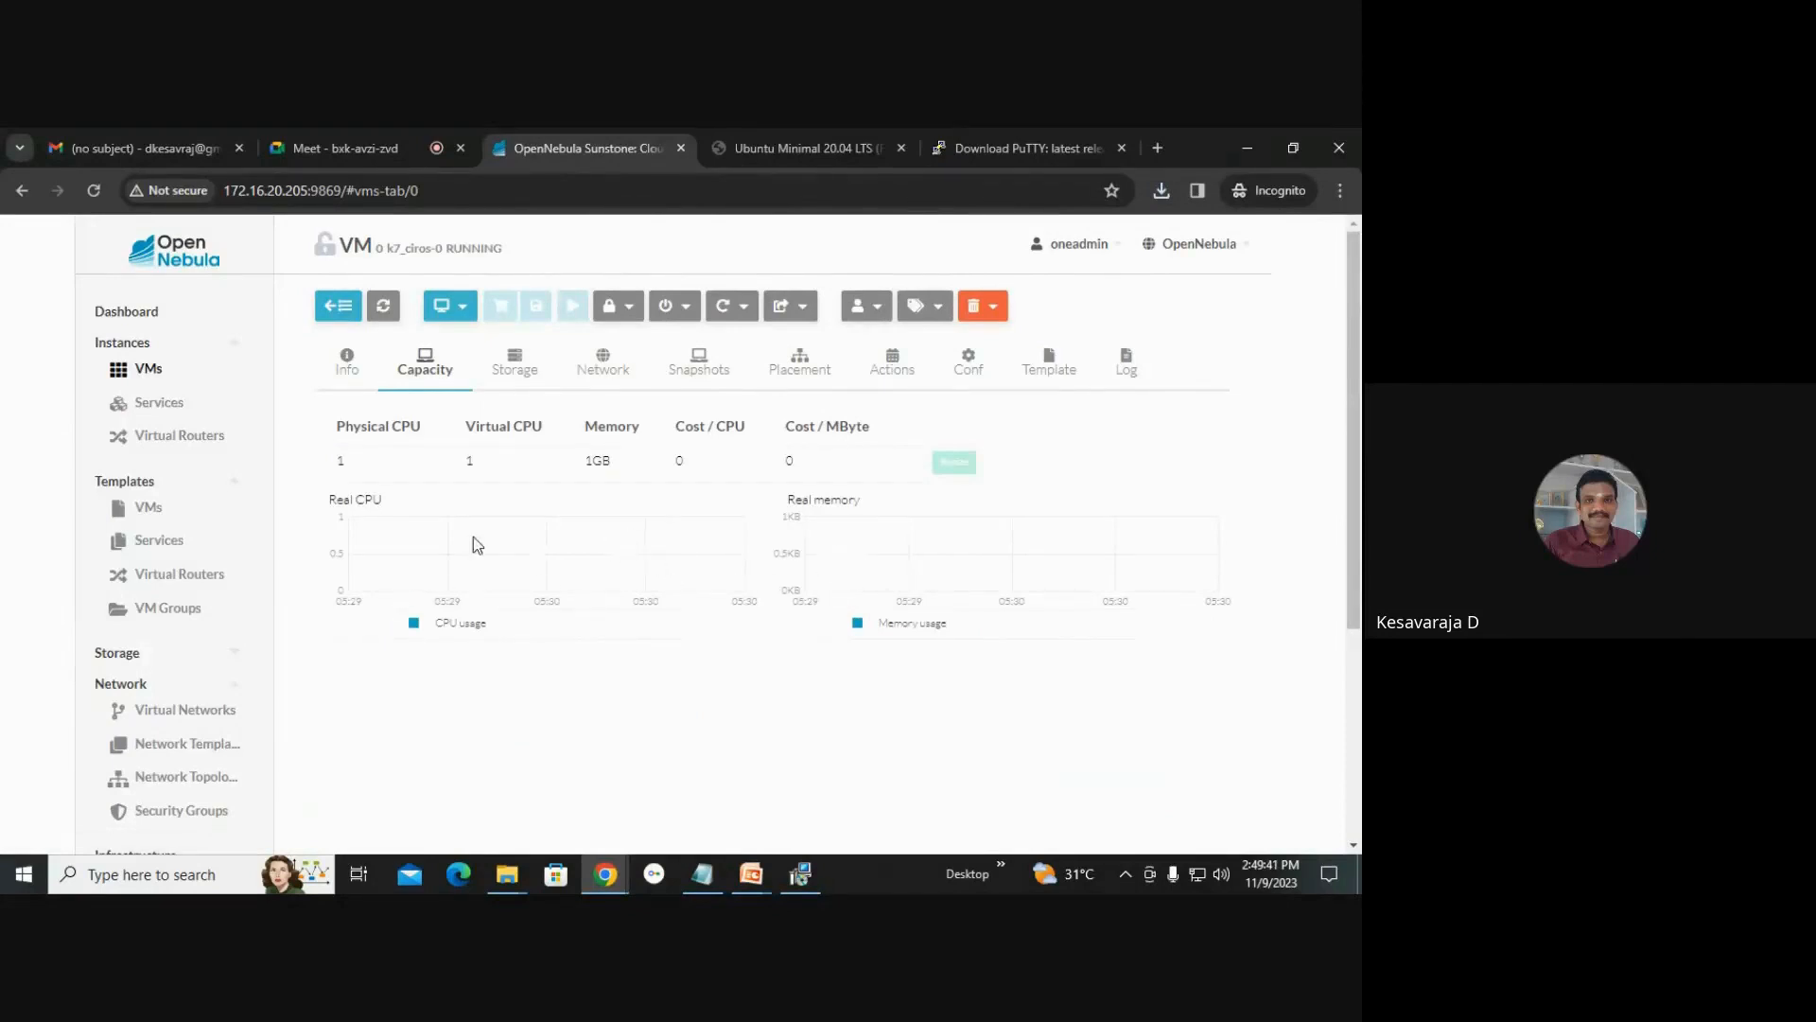
click(479, 389)
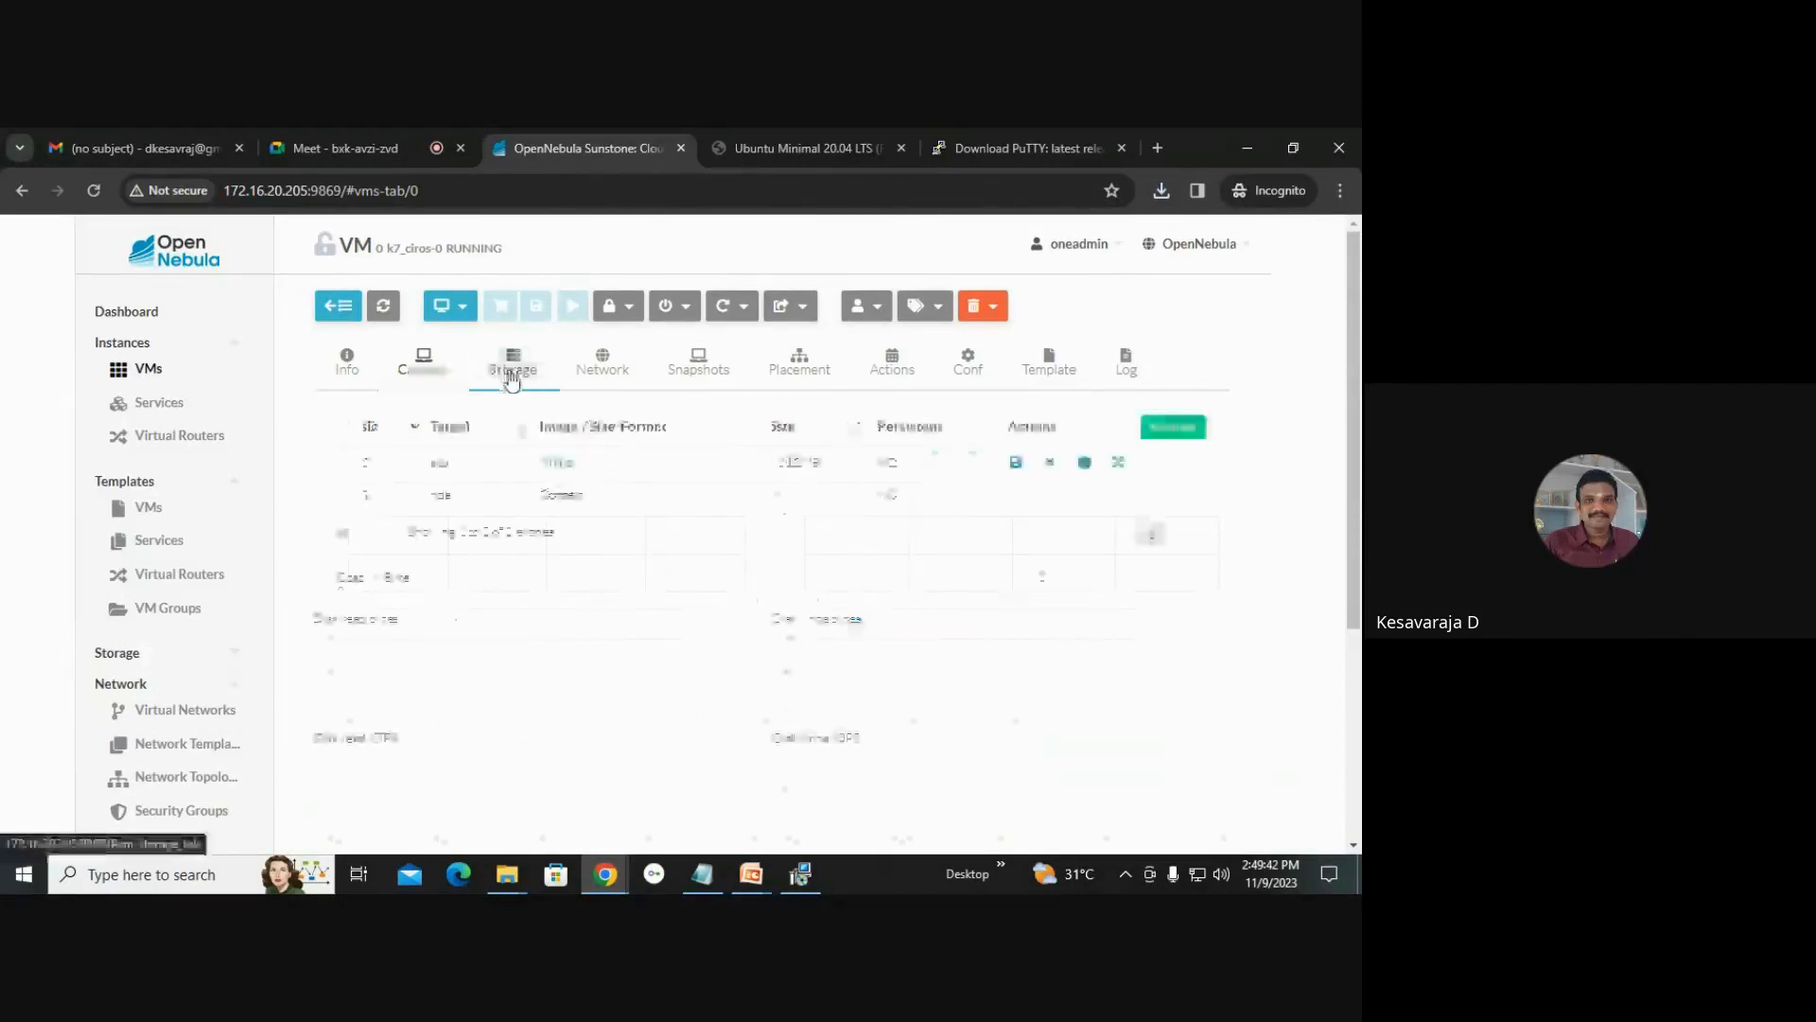
scroll(1017, 634, down, 3)
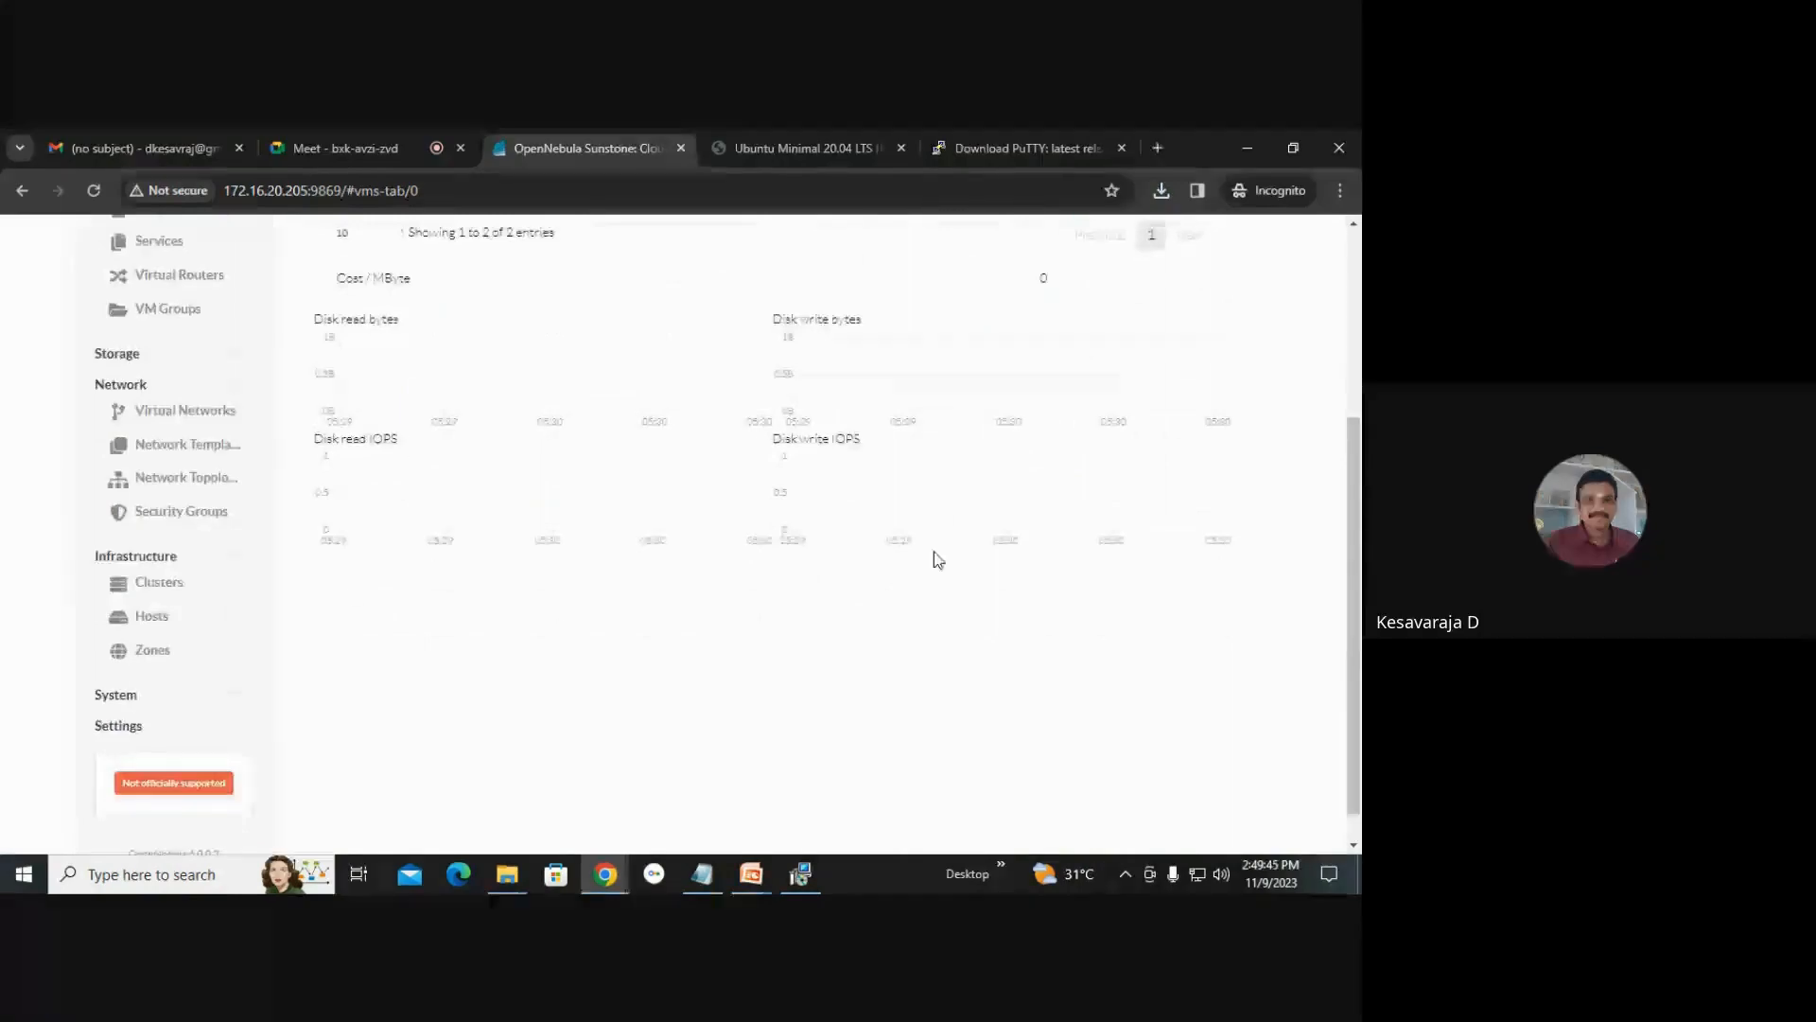
scroll(933, 555, up, 3)
click(616, 380)
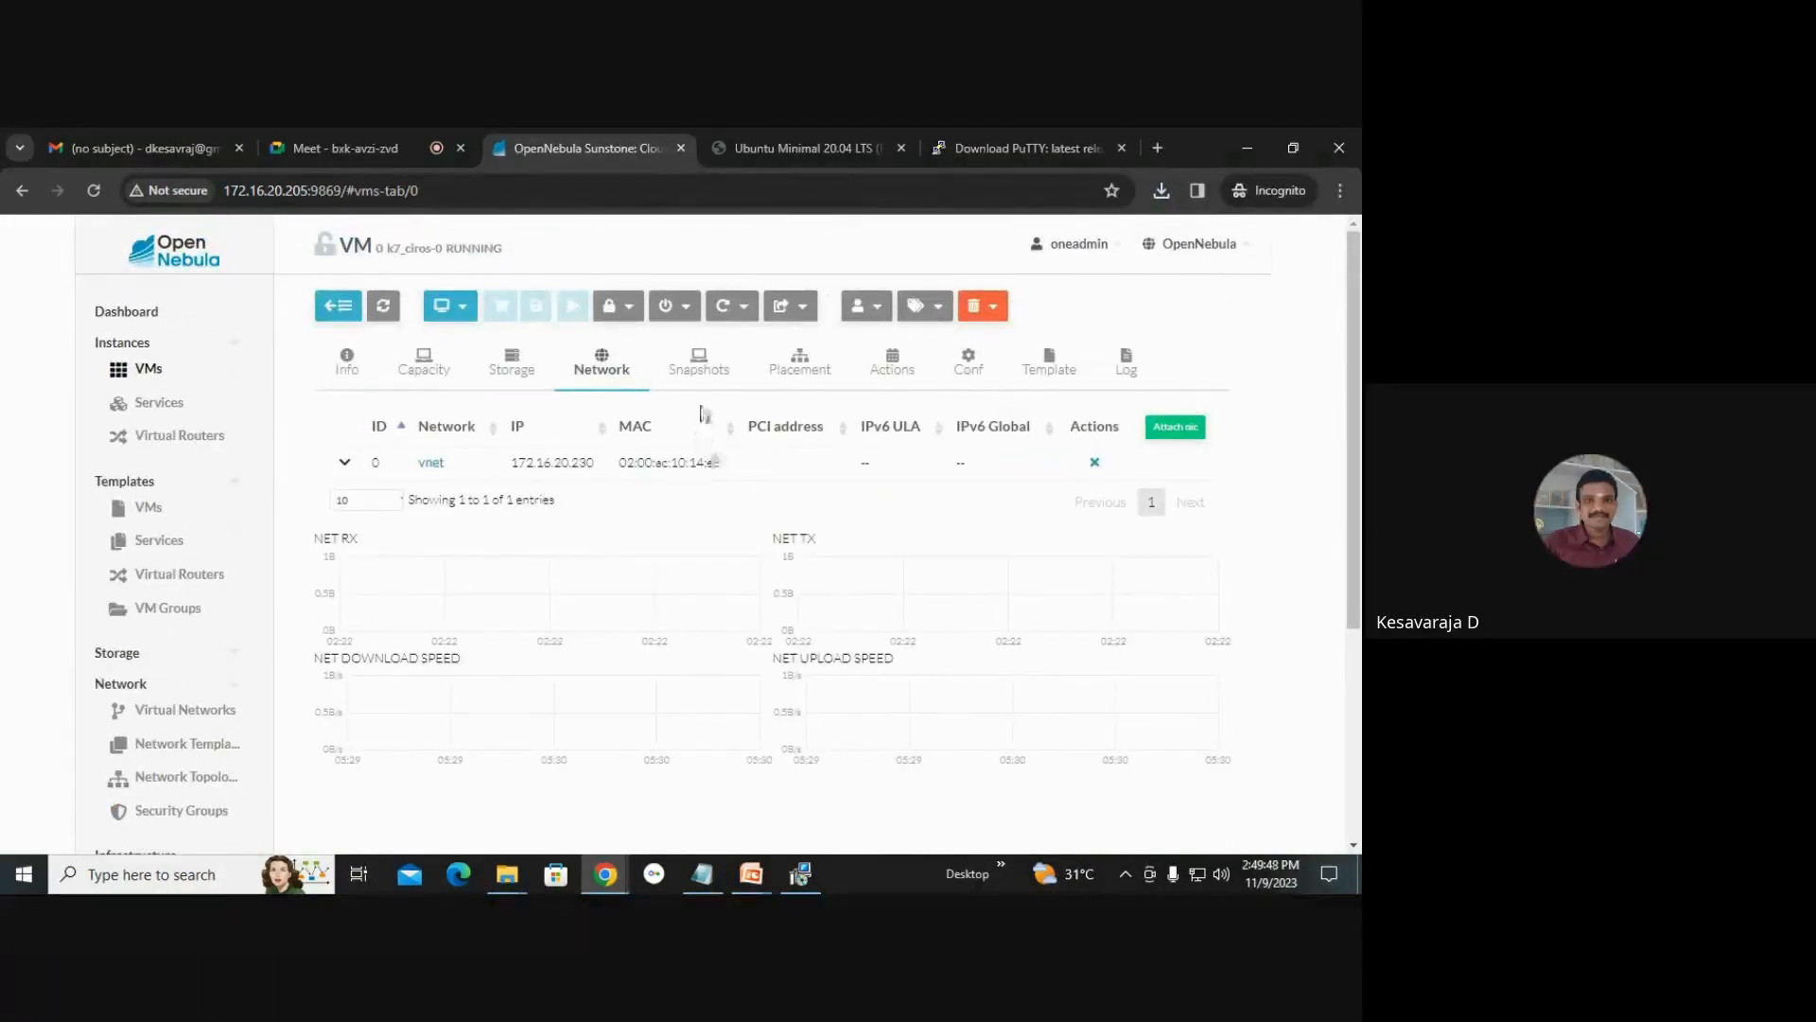
Take a snapshot of the k7_ciros-0 VM named test.
click(698, 375)
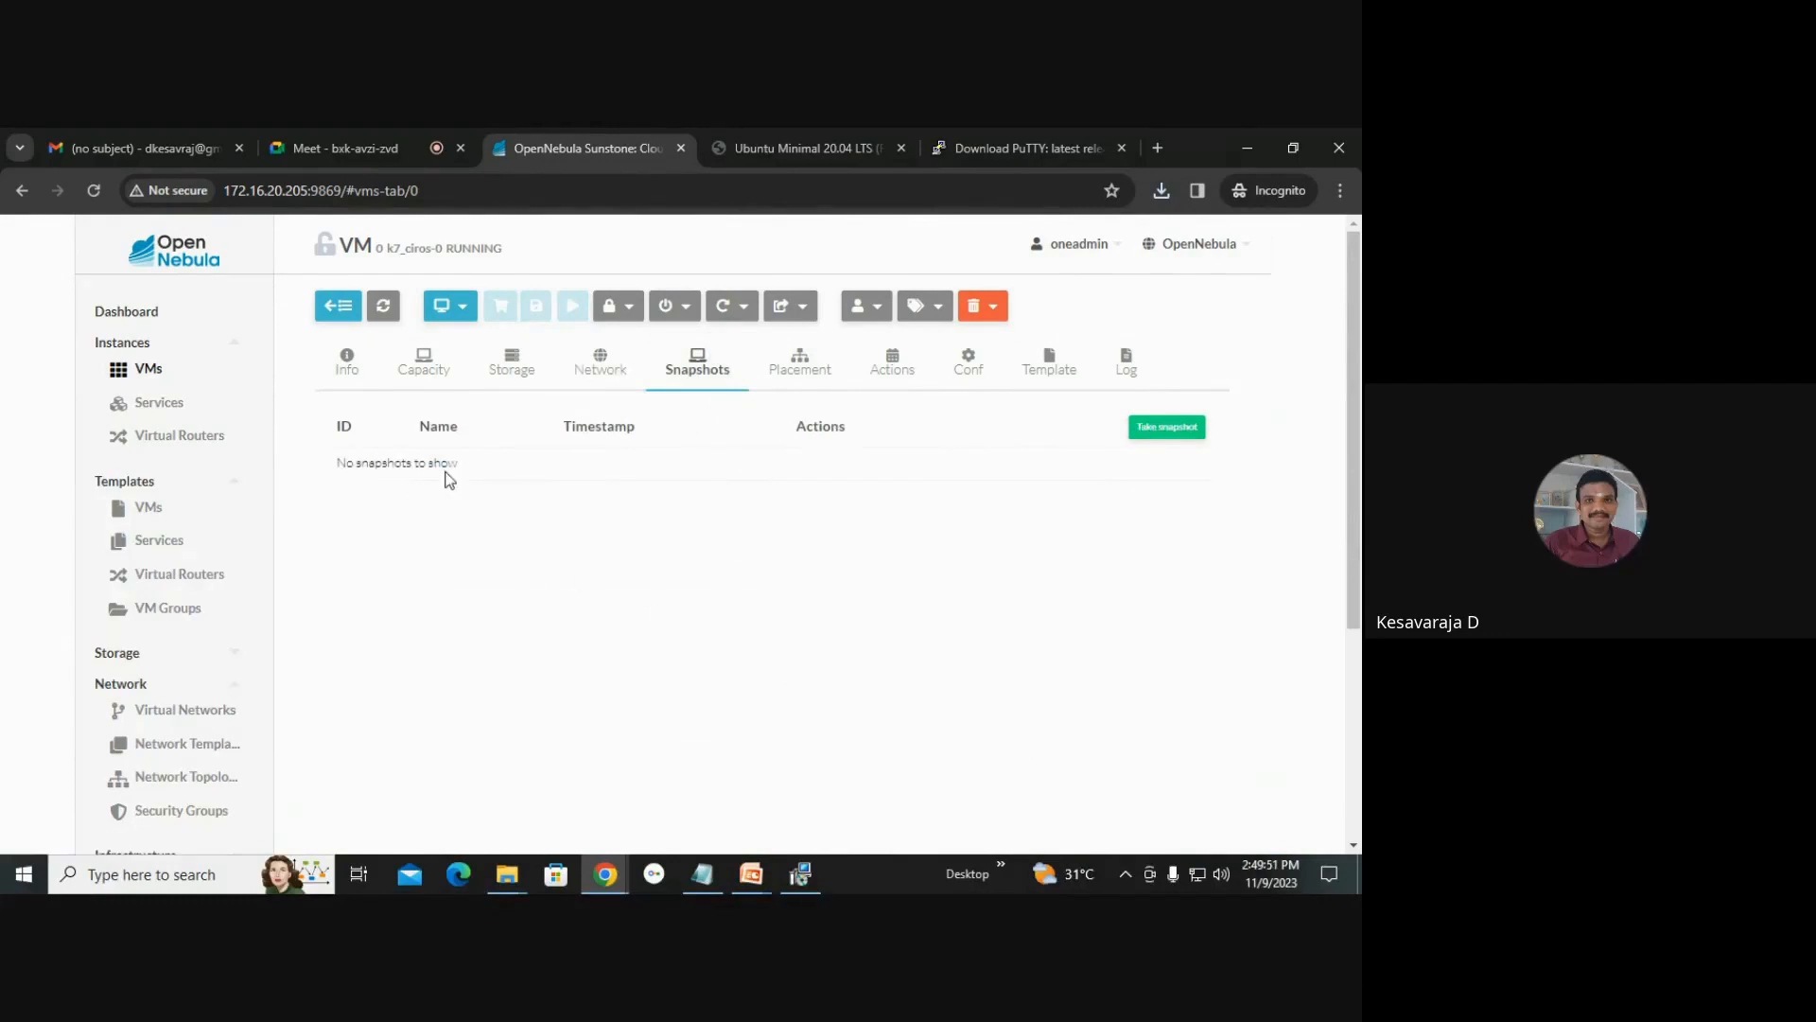
click(1163, 430)
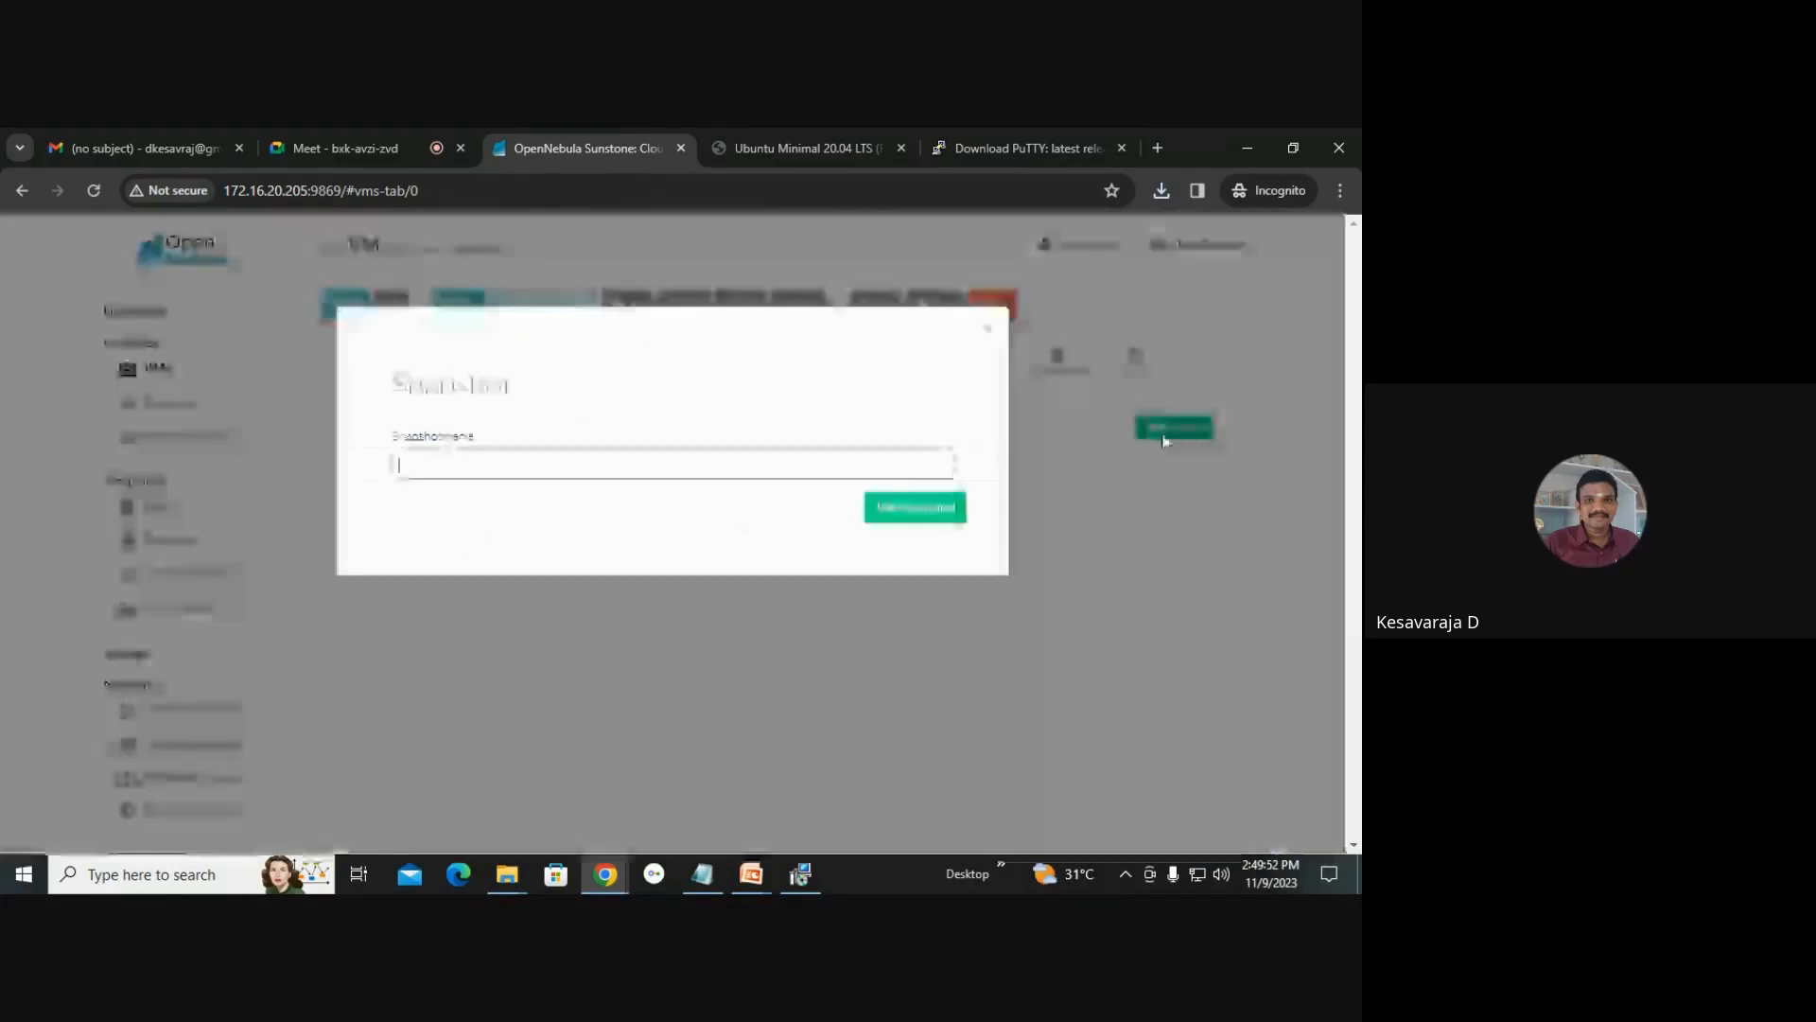
click(950, 509)
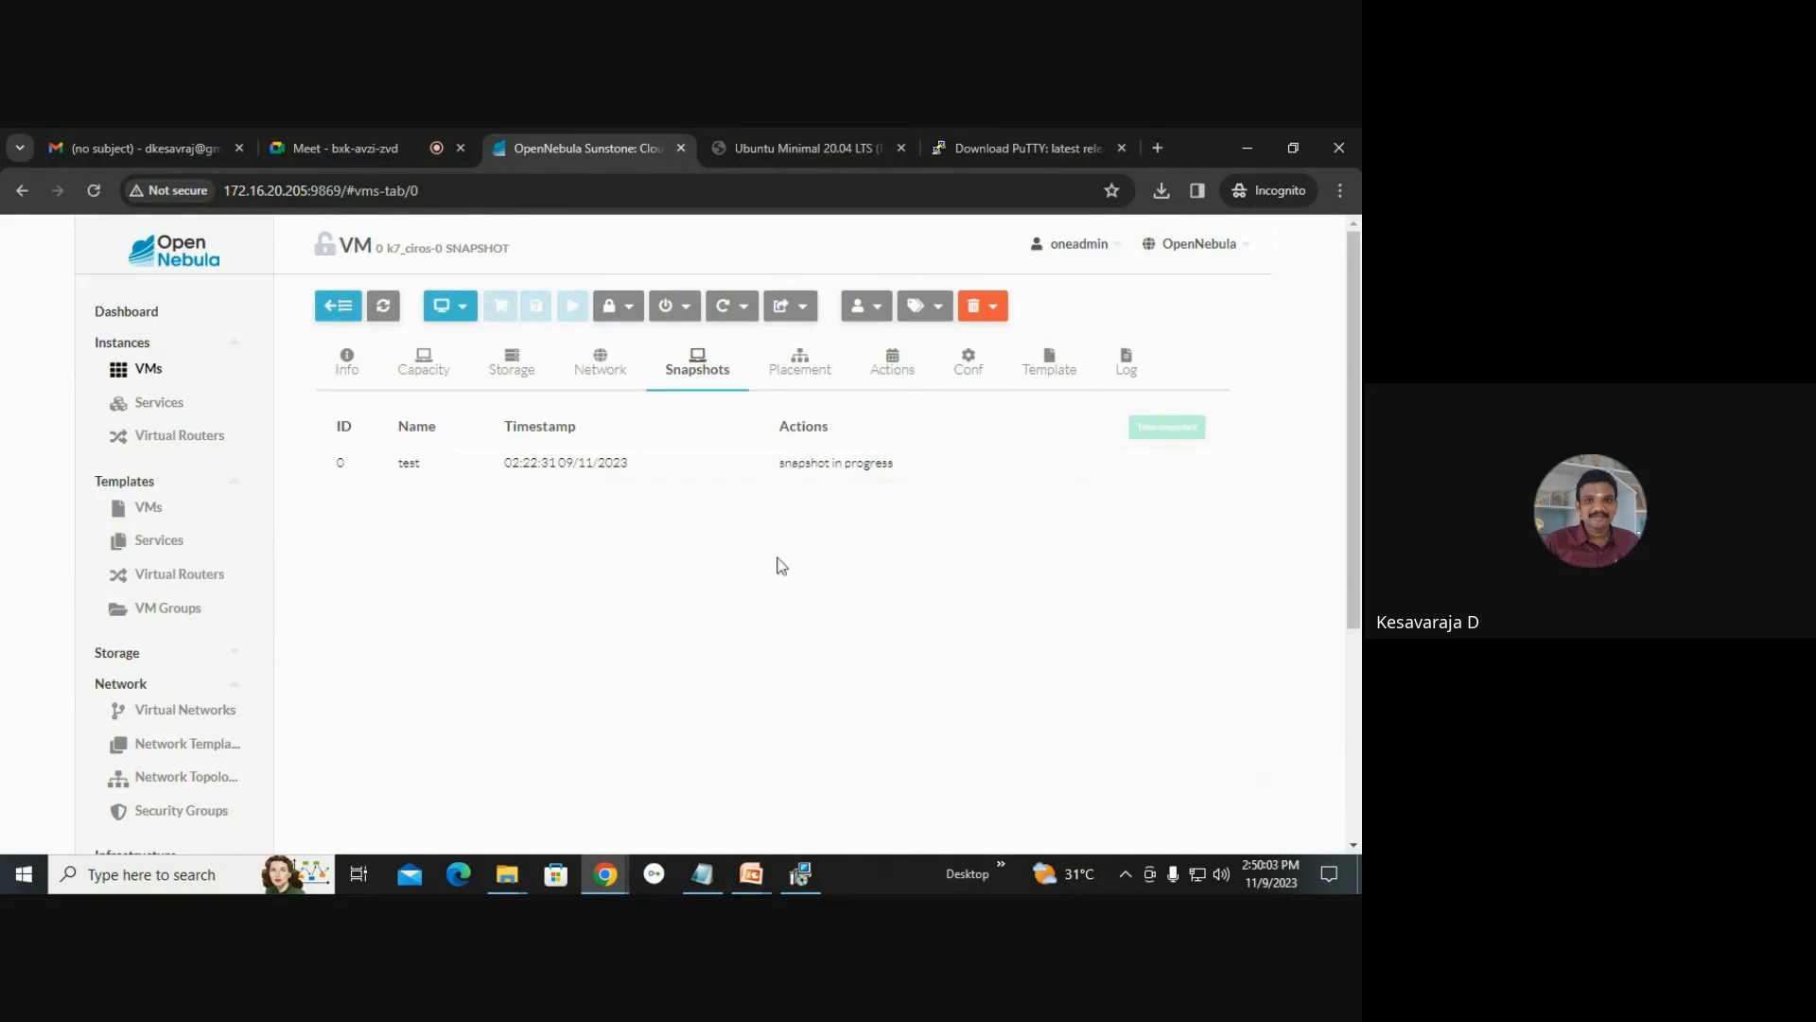
Review the VM's Placement, Actions and Conf tabs, including the scheduled action form and VNC graphics settings.
click(809, 373)
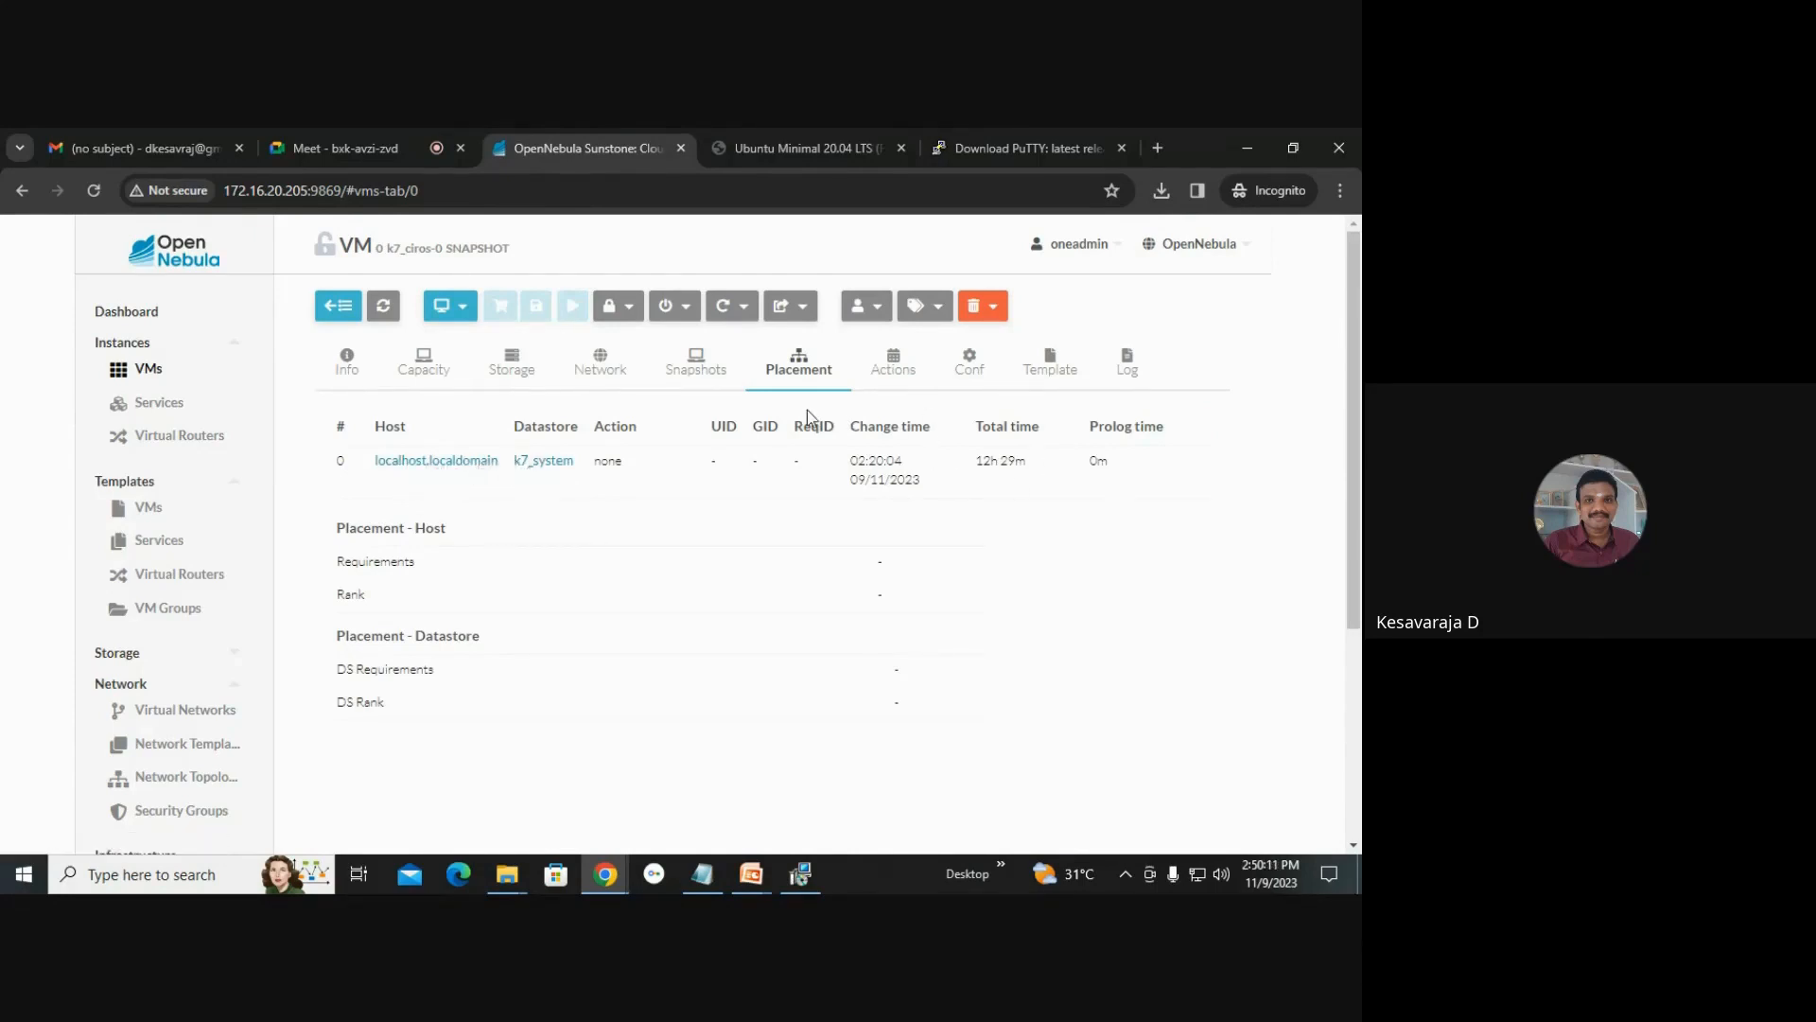
click(893, 367)
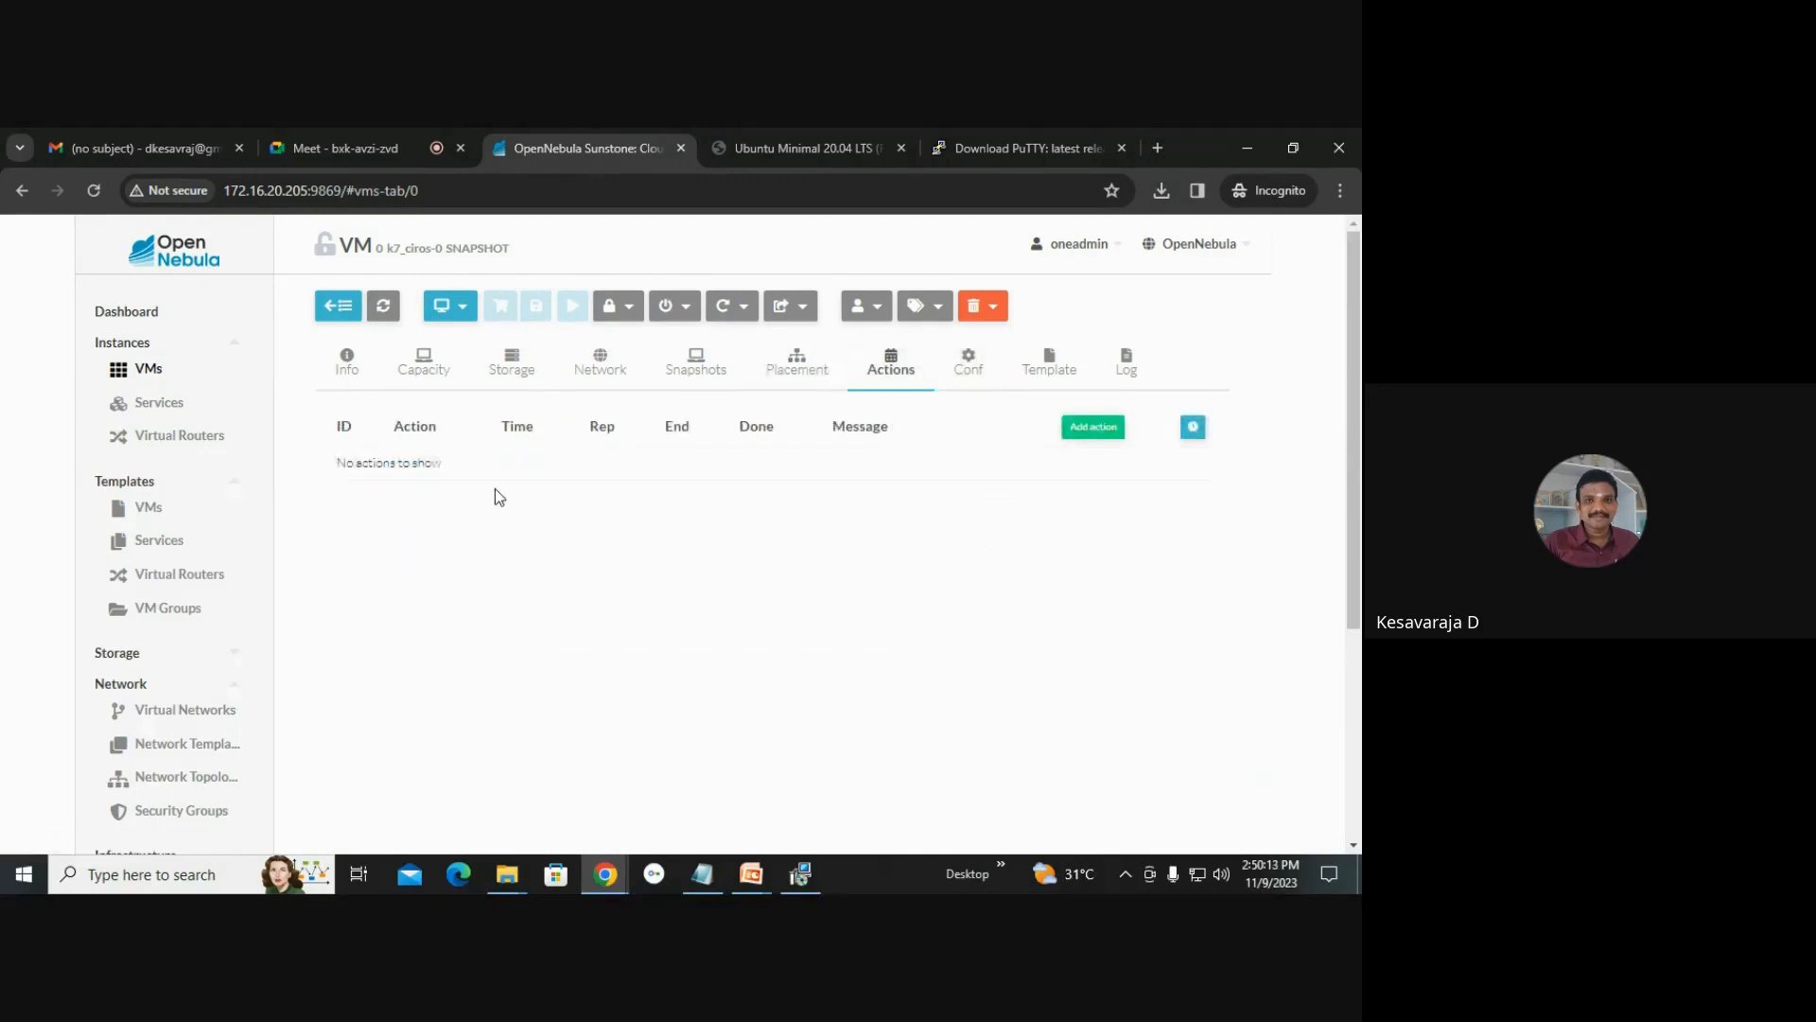
click(1089, 431)
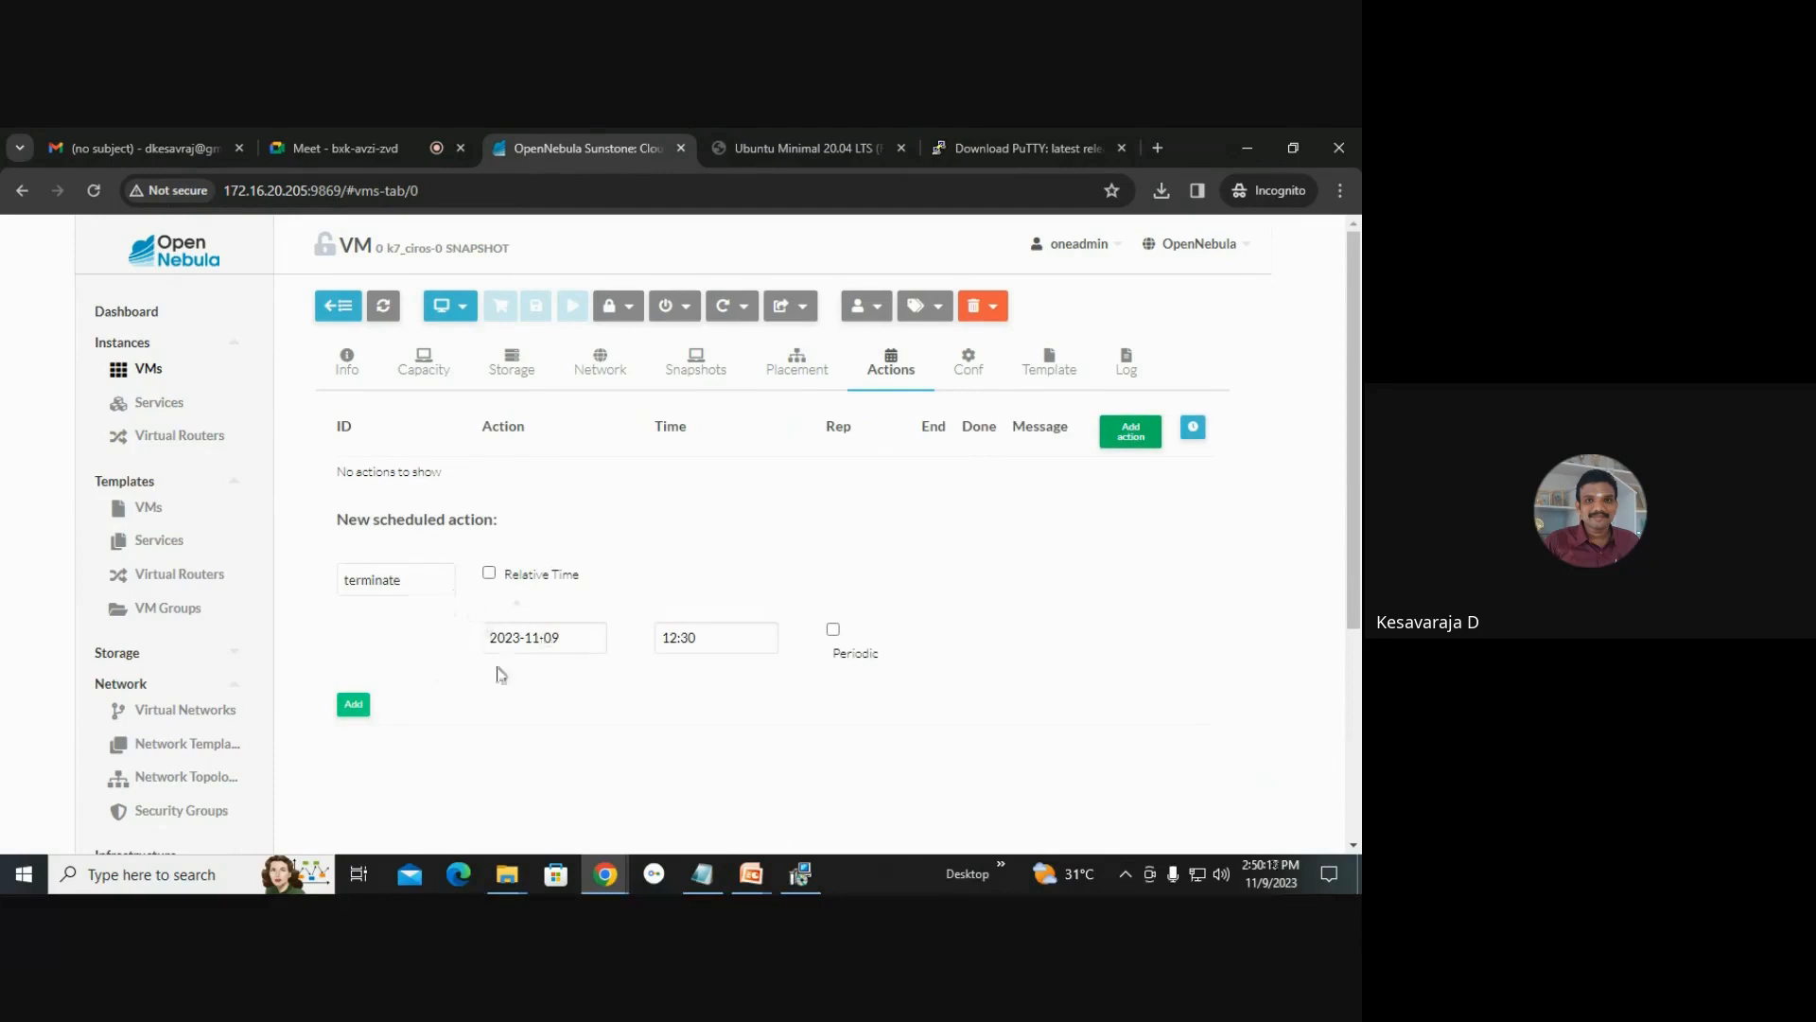
click(964, 367)
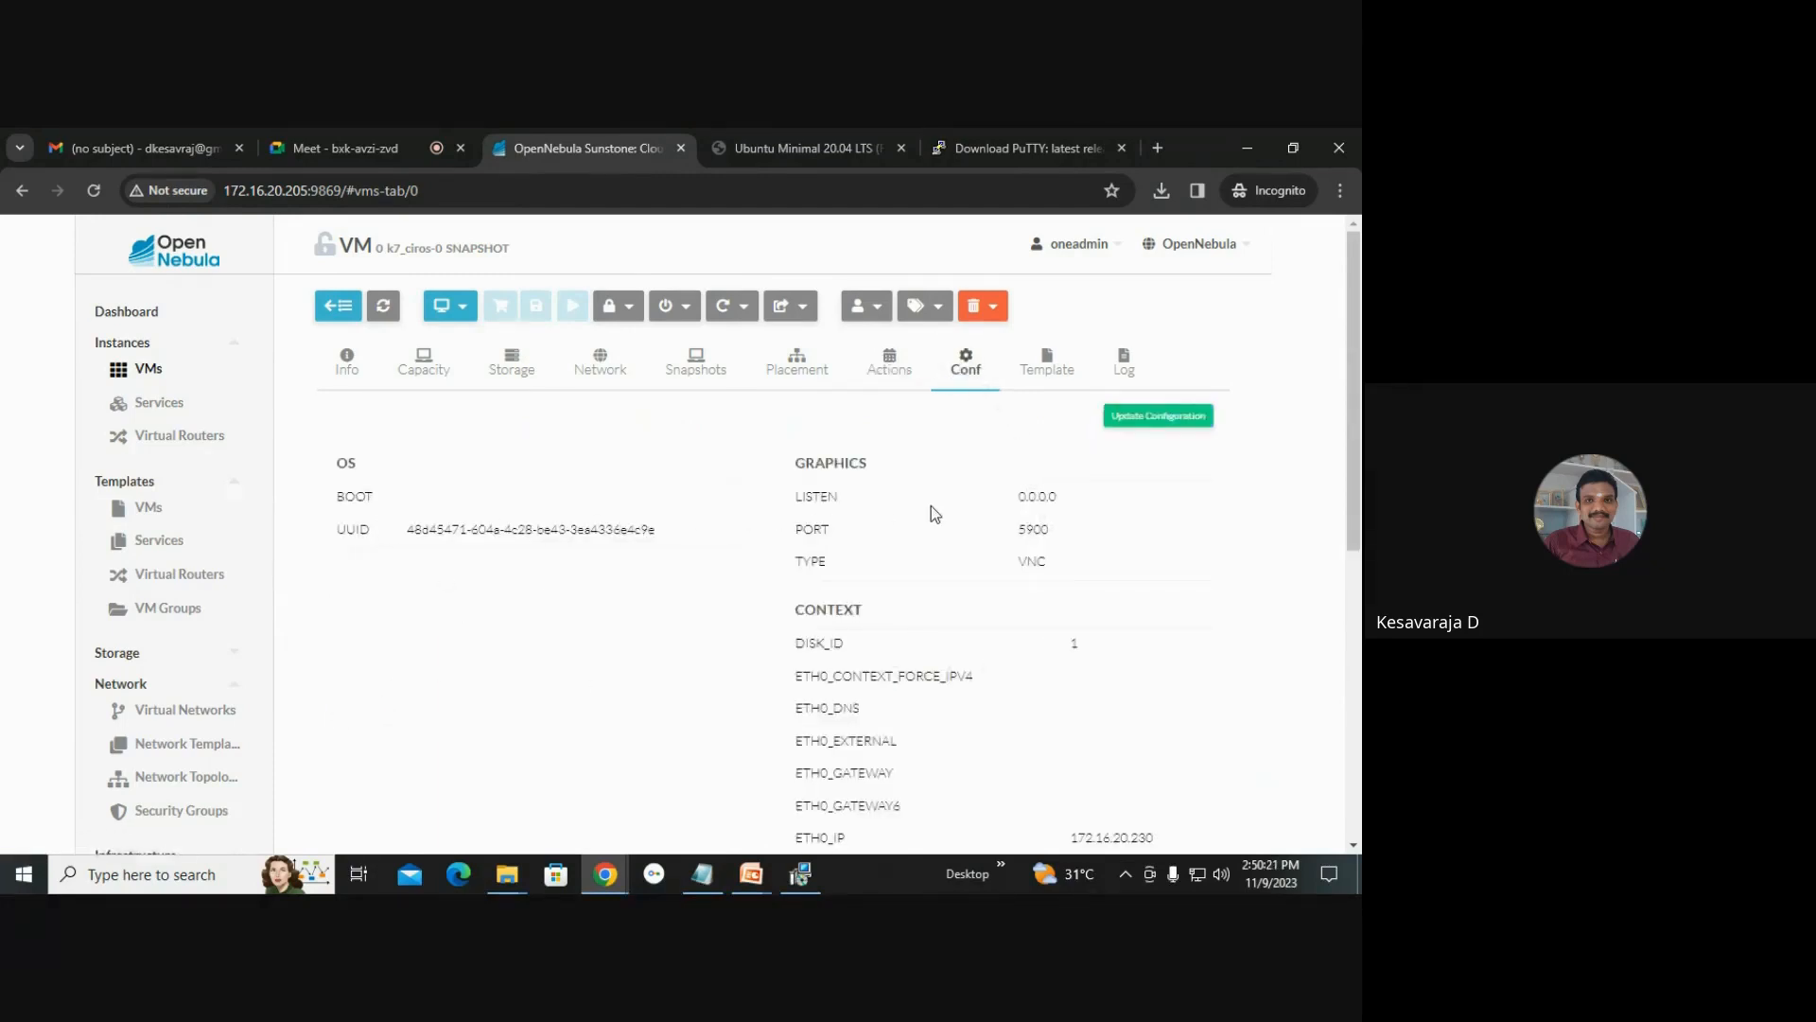
drag(1025, 530, 1048, 563)
click(817, 874)
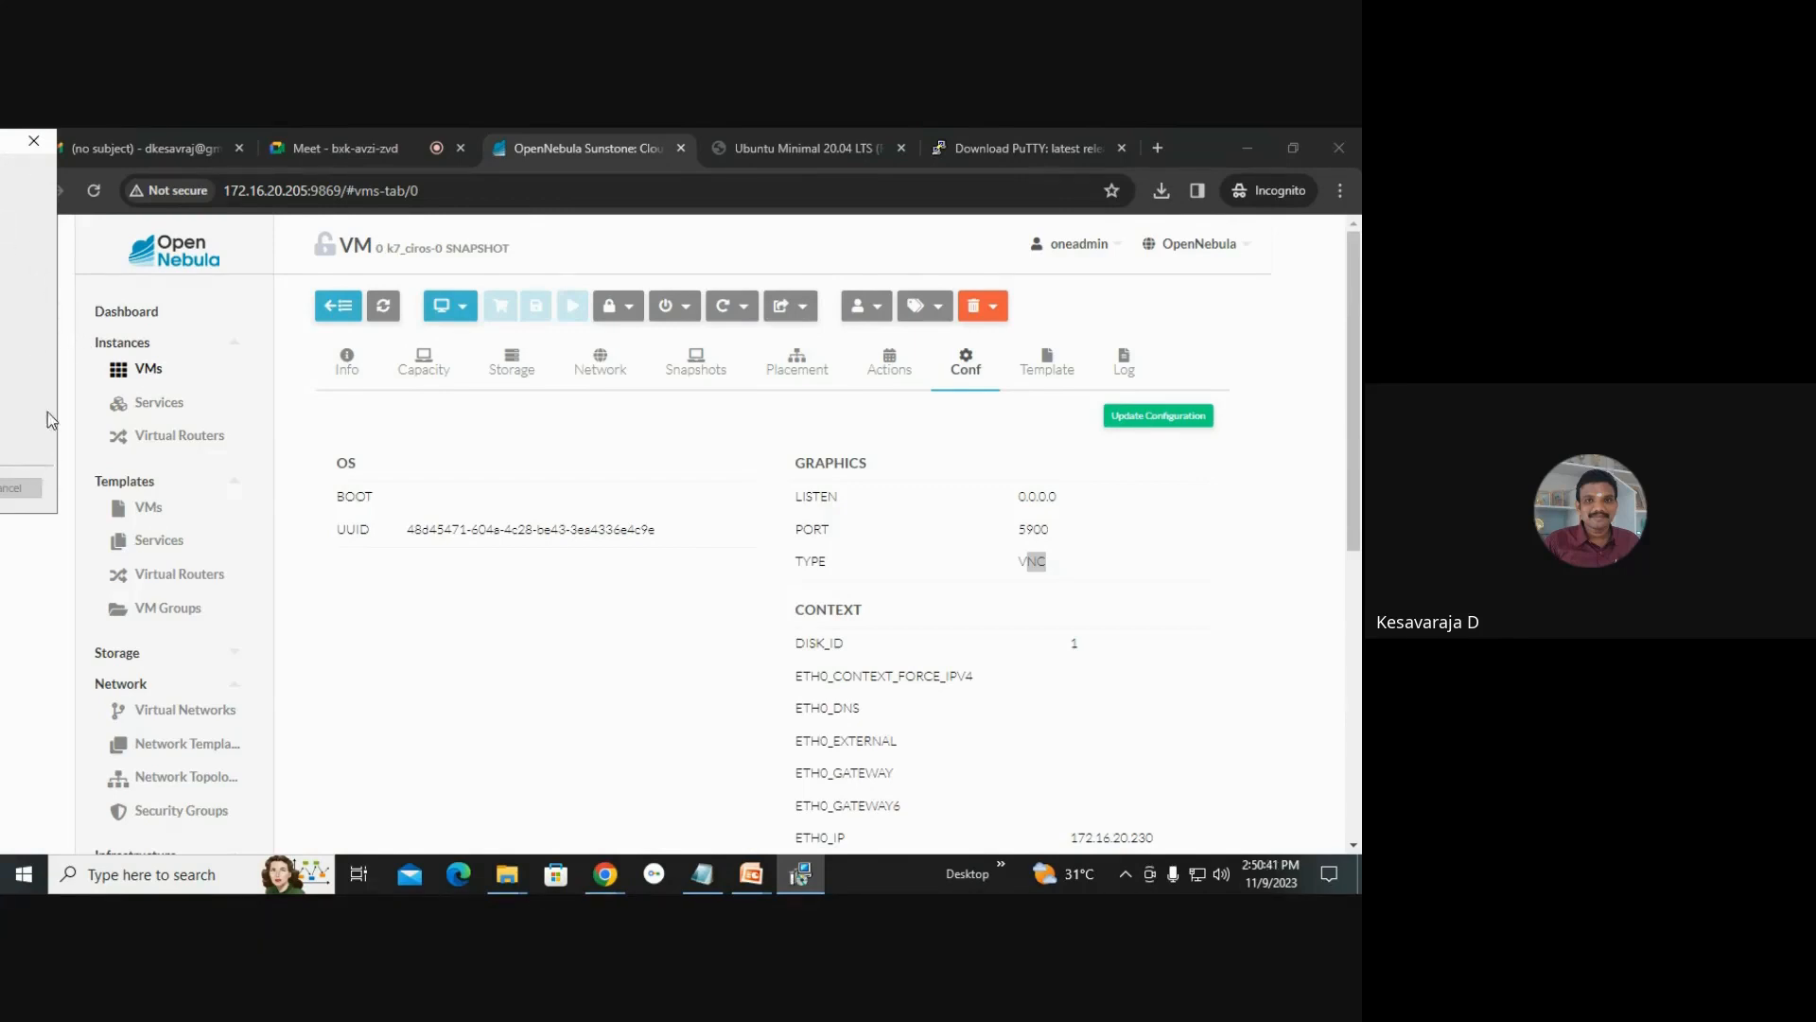
click(530, 653)
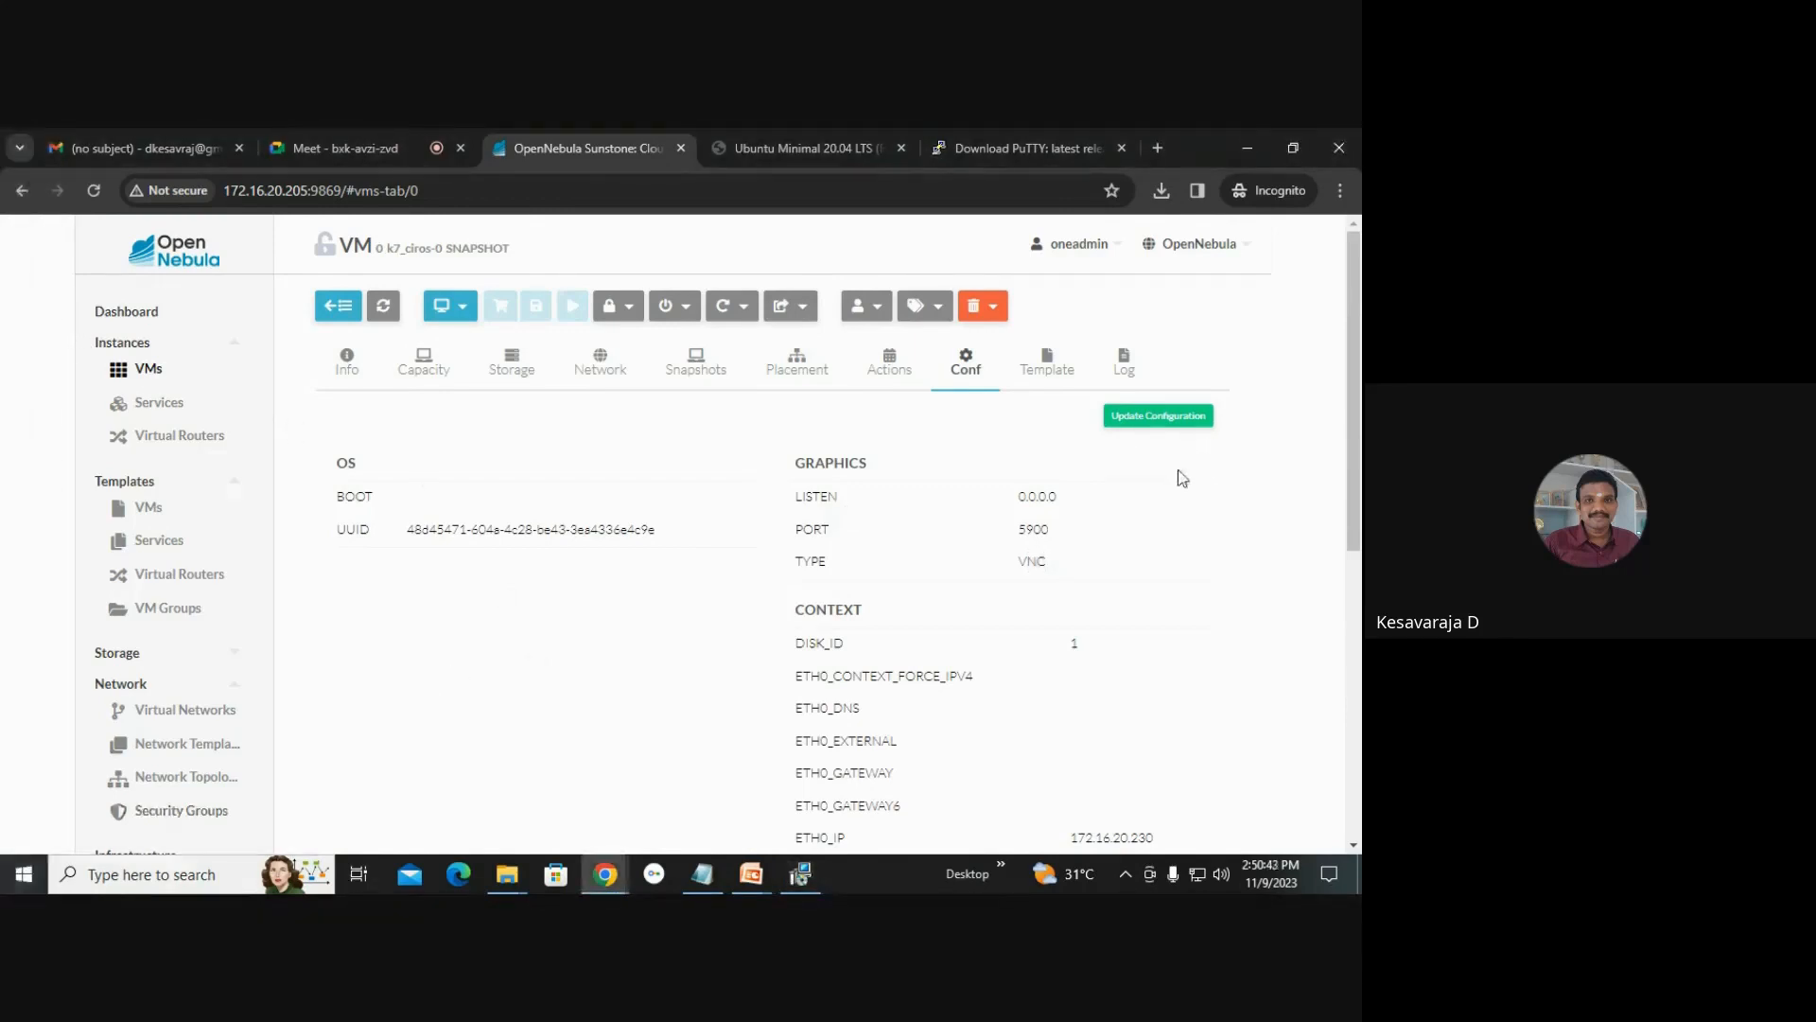
Scroll through the VM's Template contents and open its Log.
click(1060, 374)
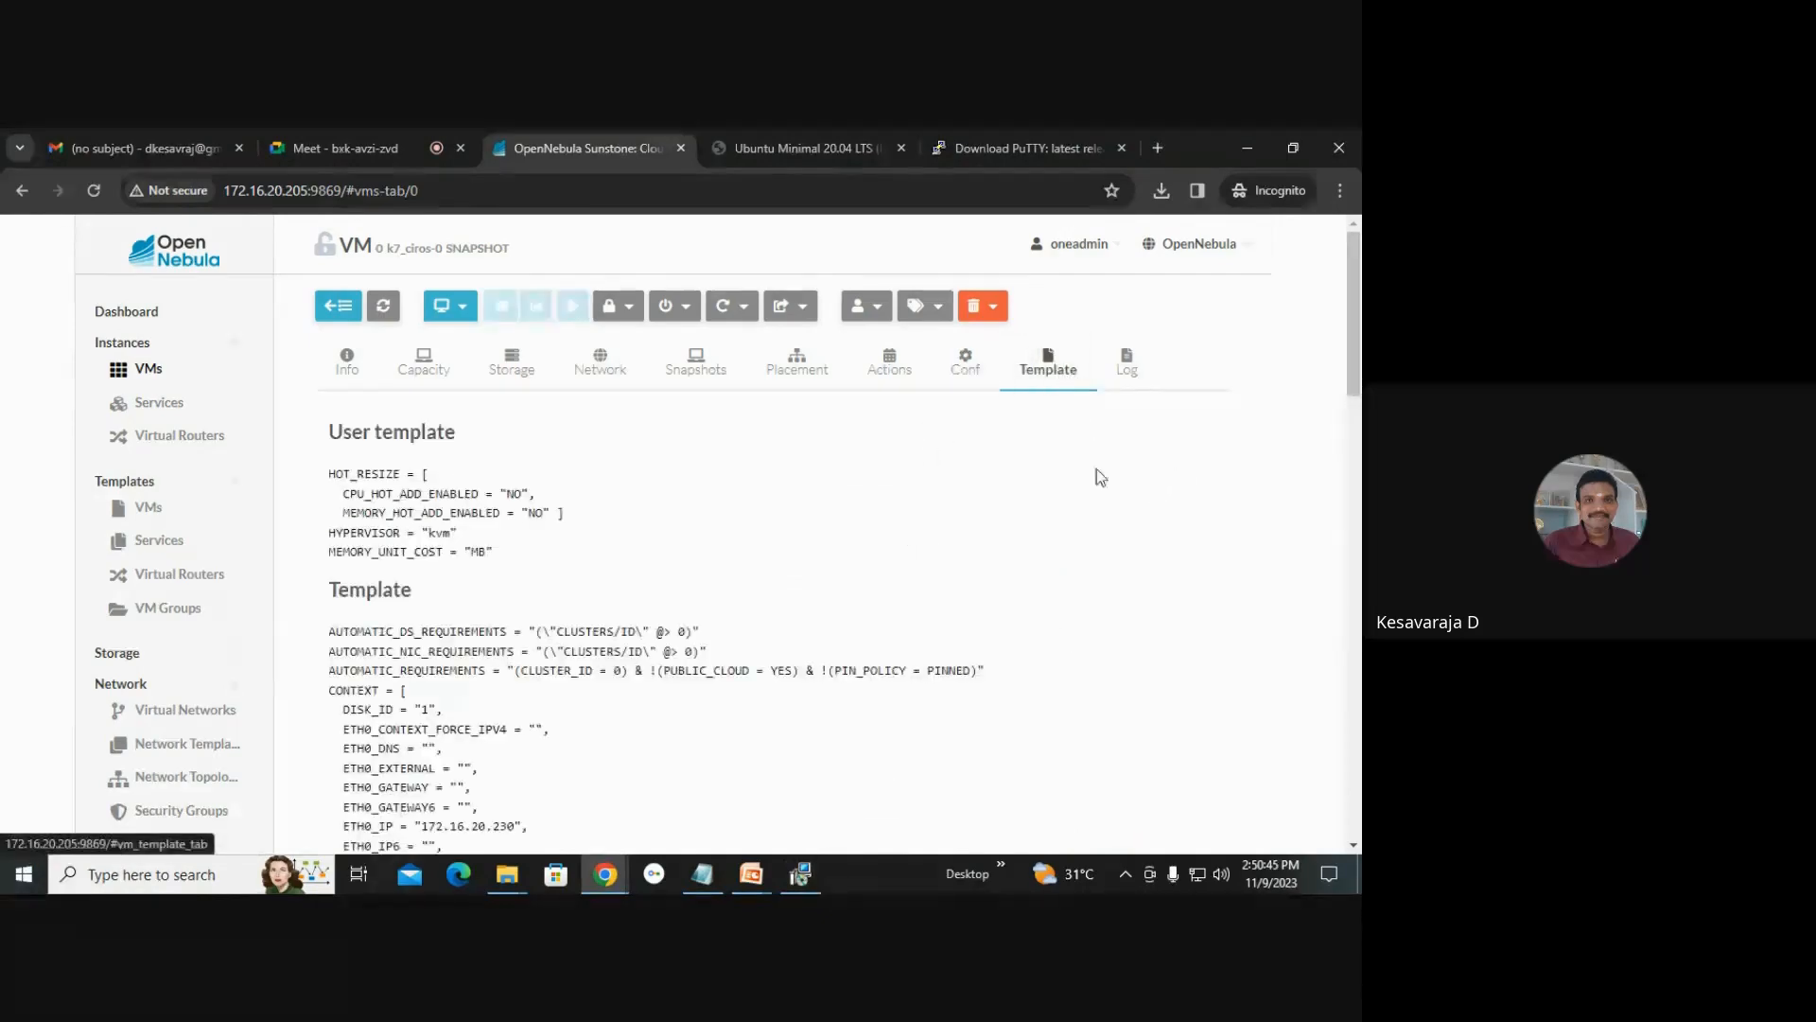
scroll(564, 551, down, 6)
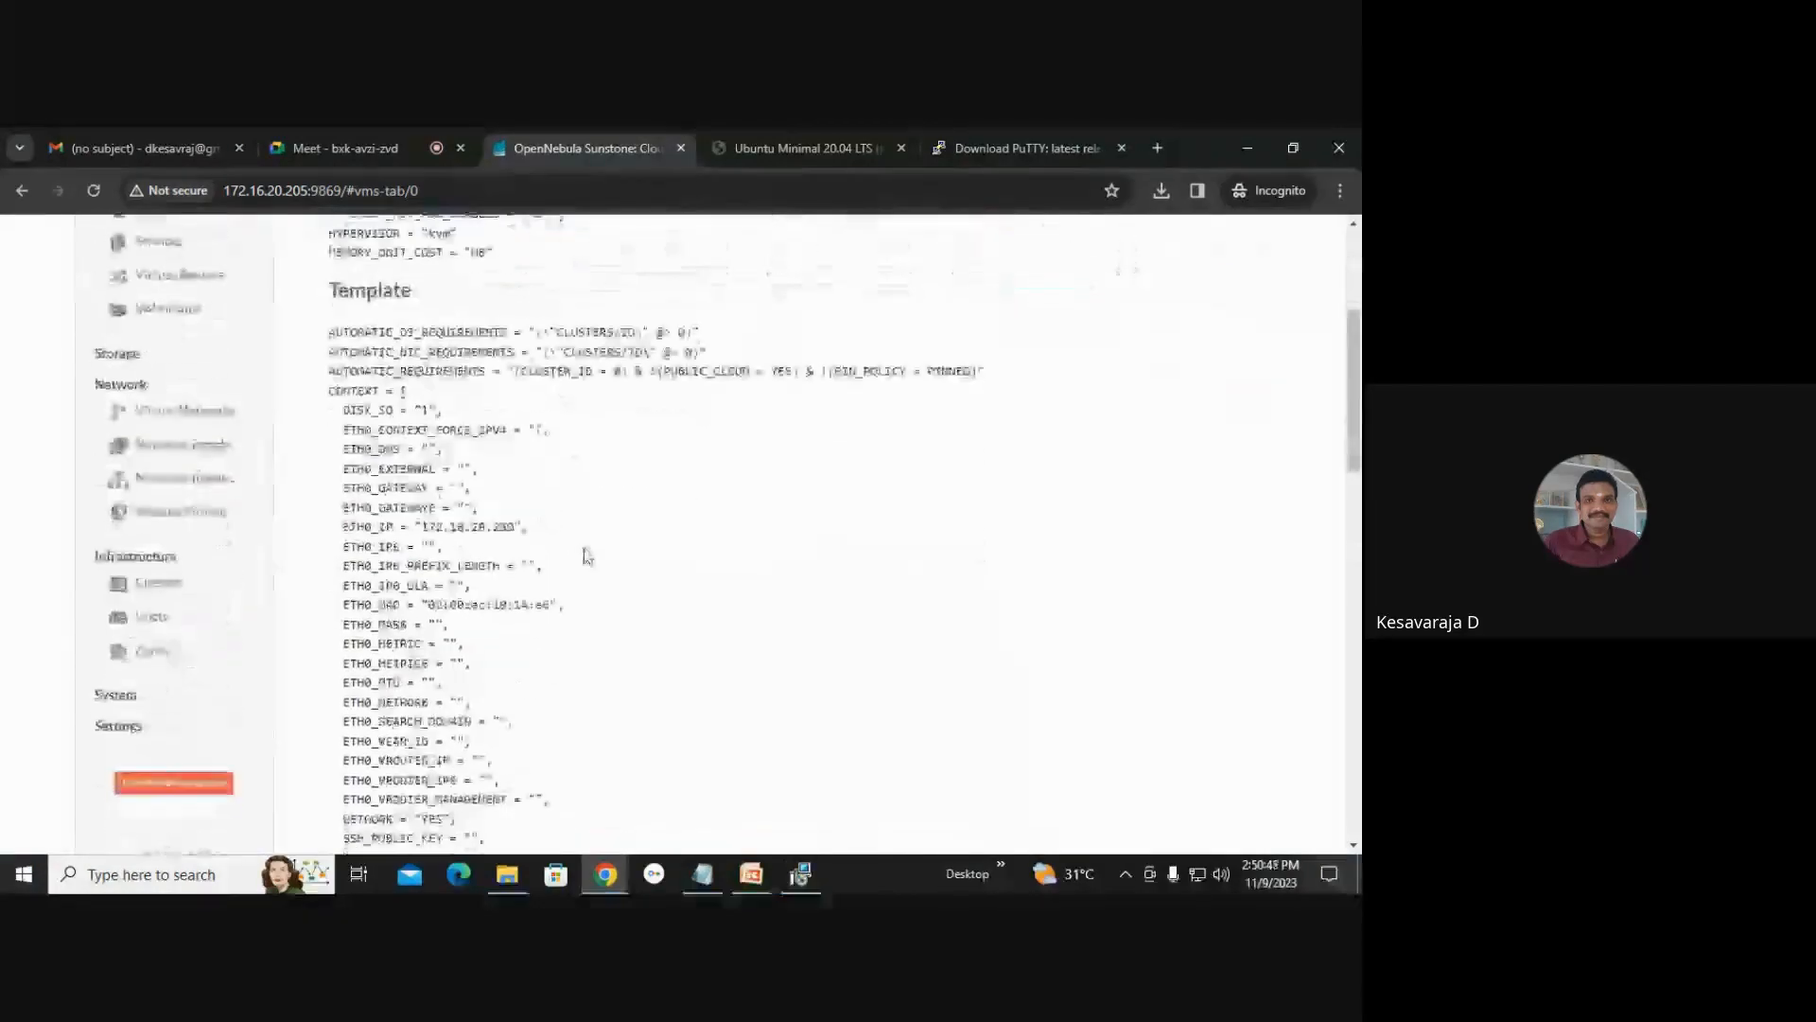
scroll(596, 568, down, 7)
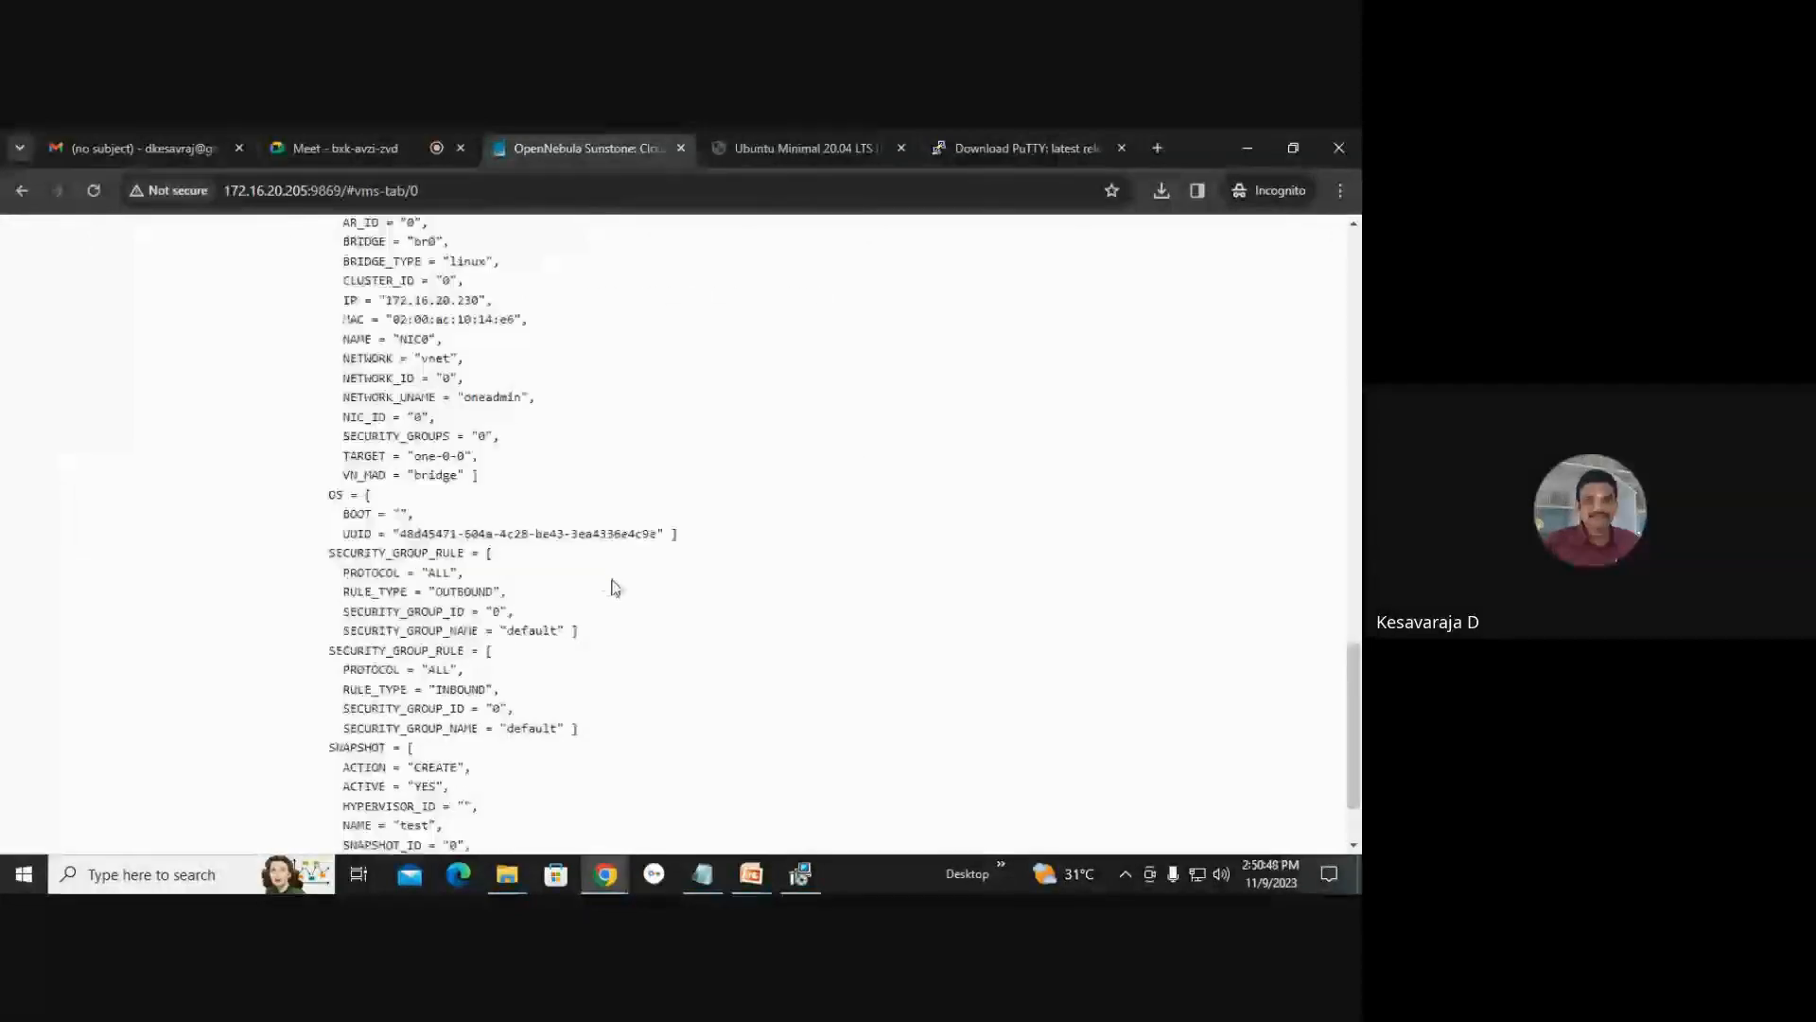
scroll(633, 596, up, 3)
scroll(652, 605, up, 10)
click(1128, 374)
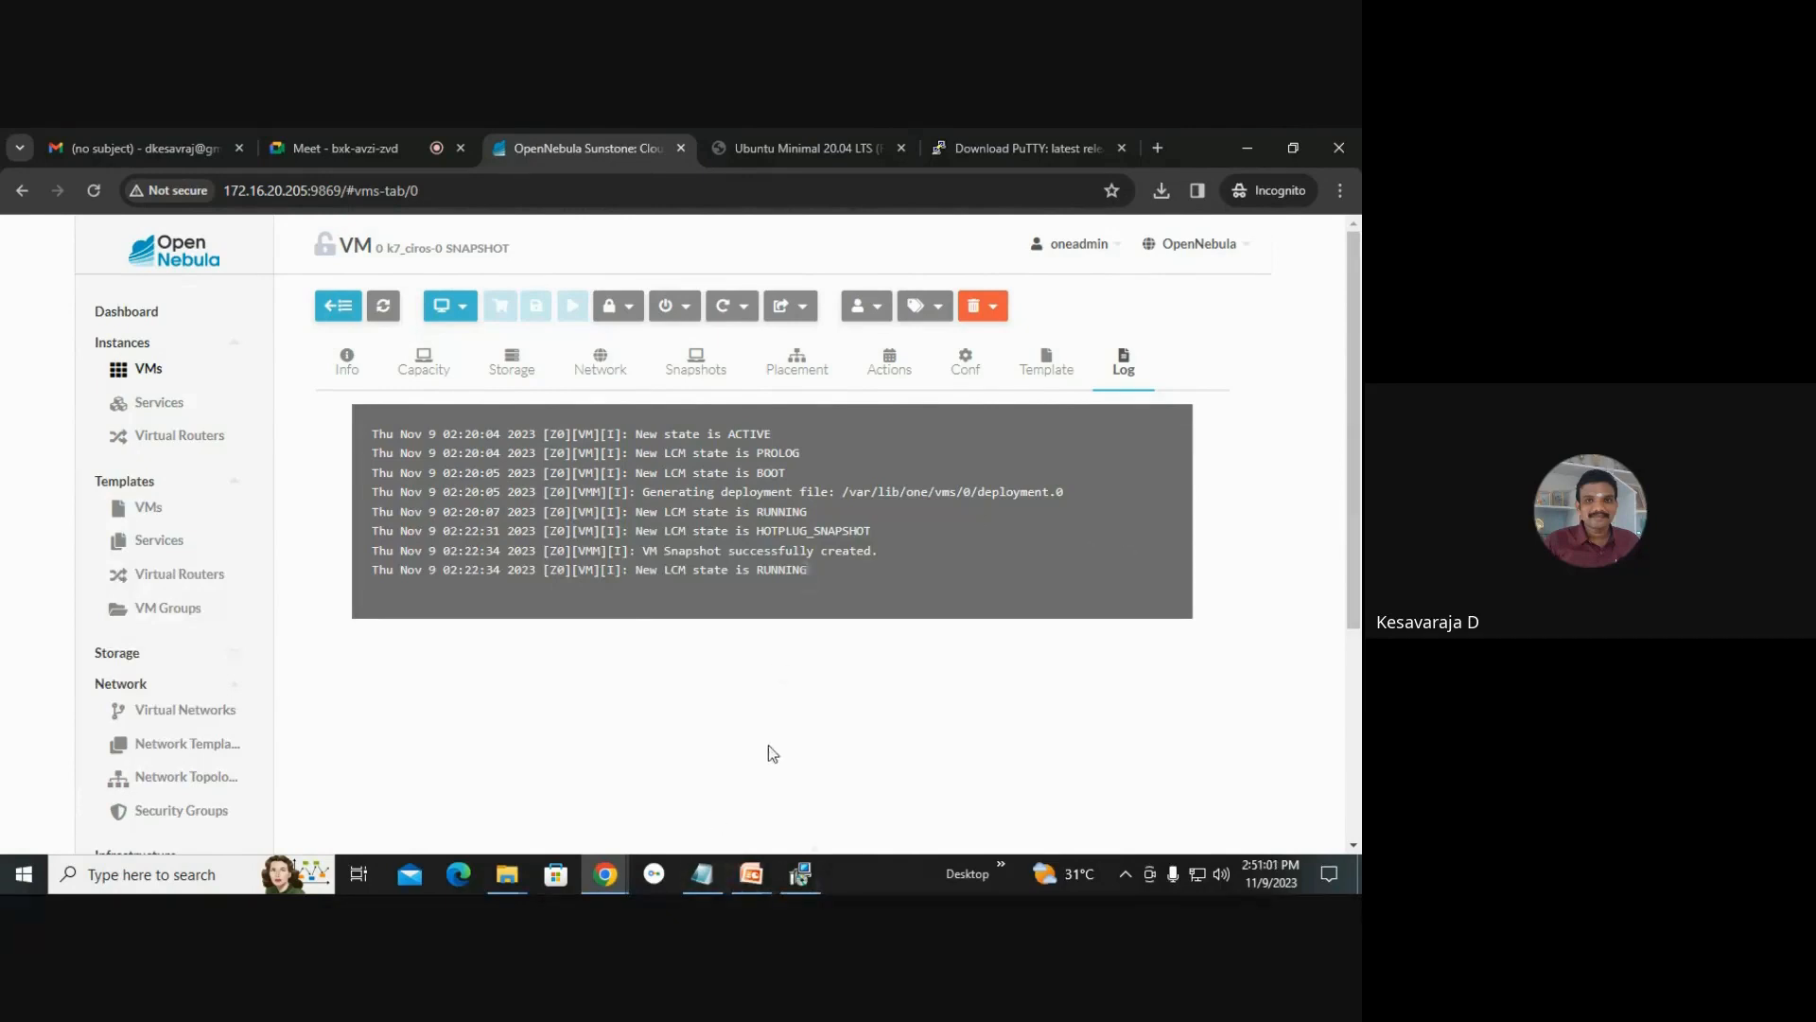
Open the marks Notepad window, maximize it and clear all its text.
click(702, 873)
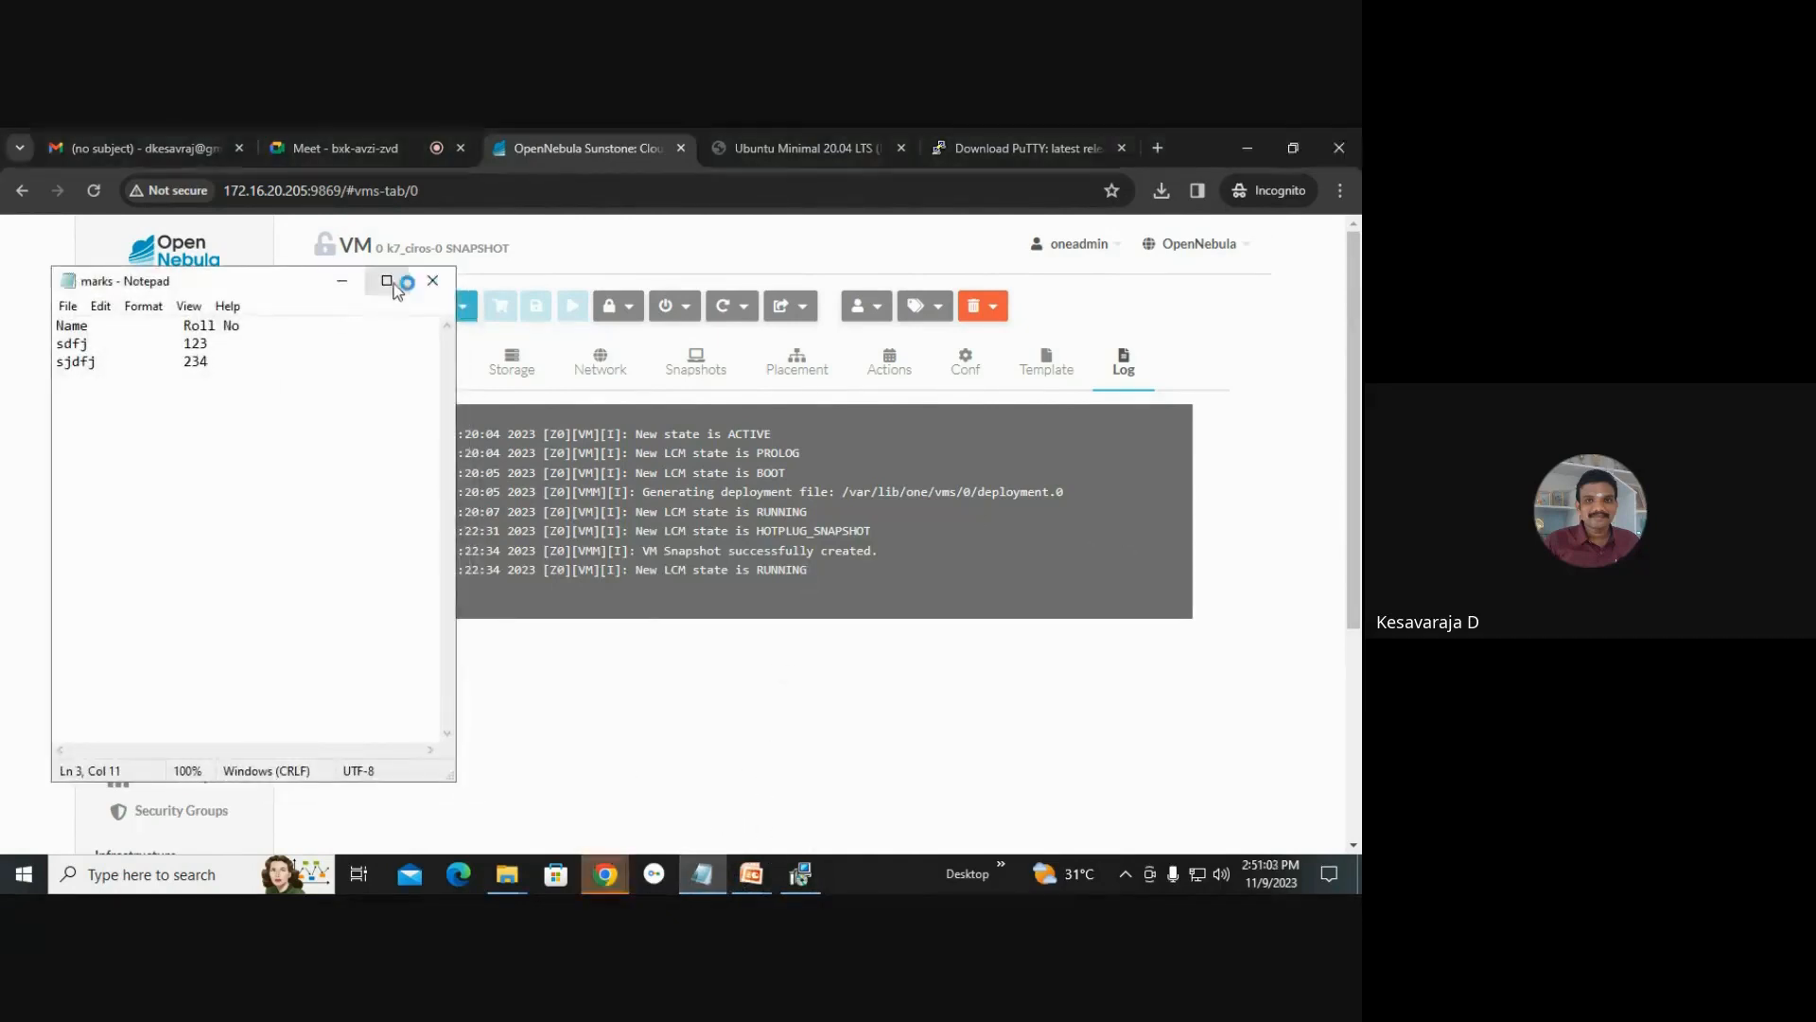
click(386, 280)
key(ctrl+a)
key(Delete)
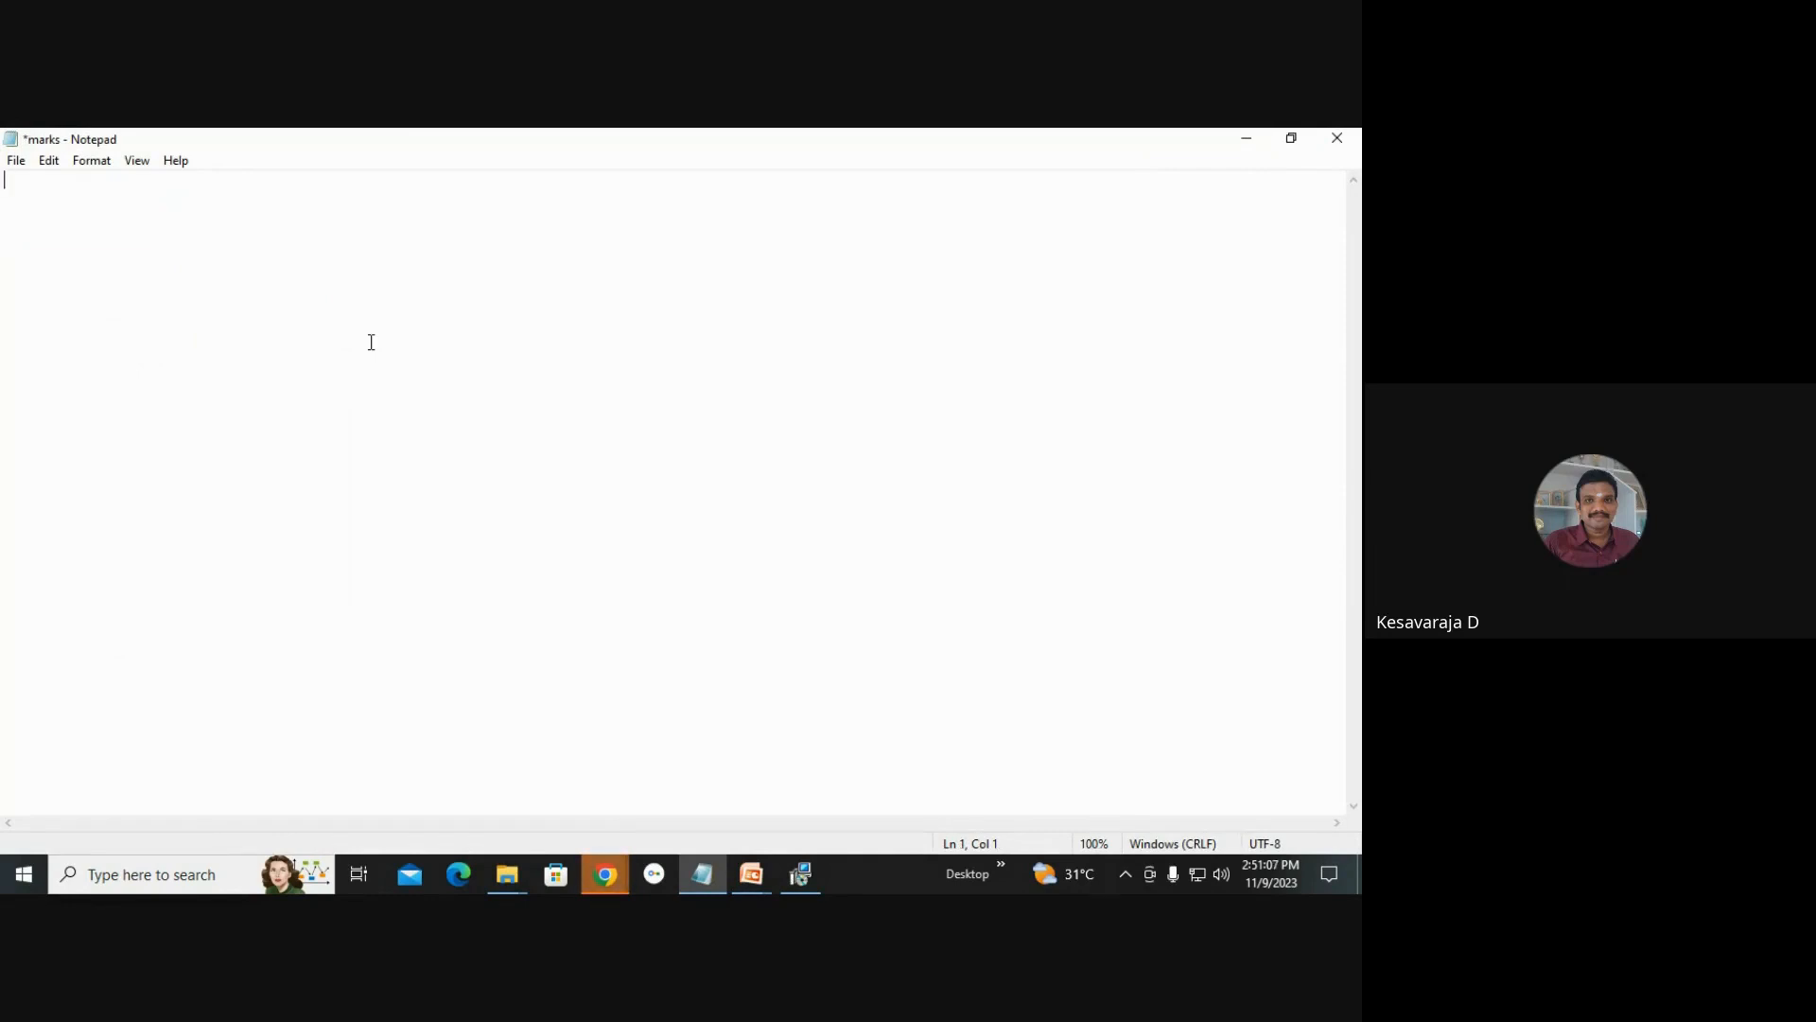
Set the Notepad font size to 36.
click(92, 159)
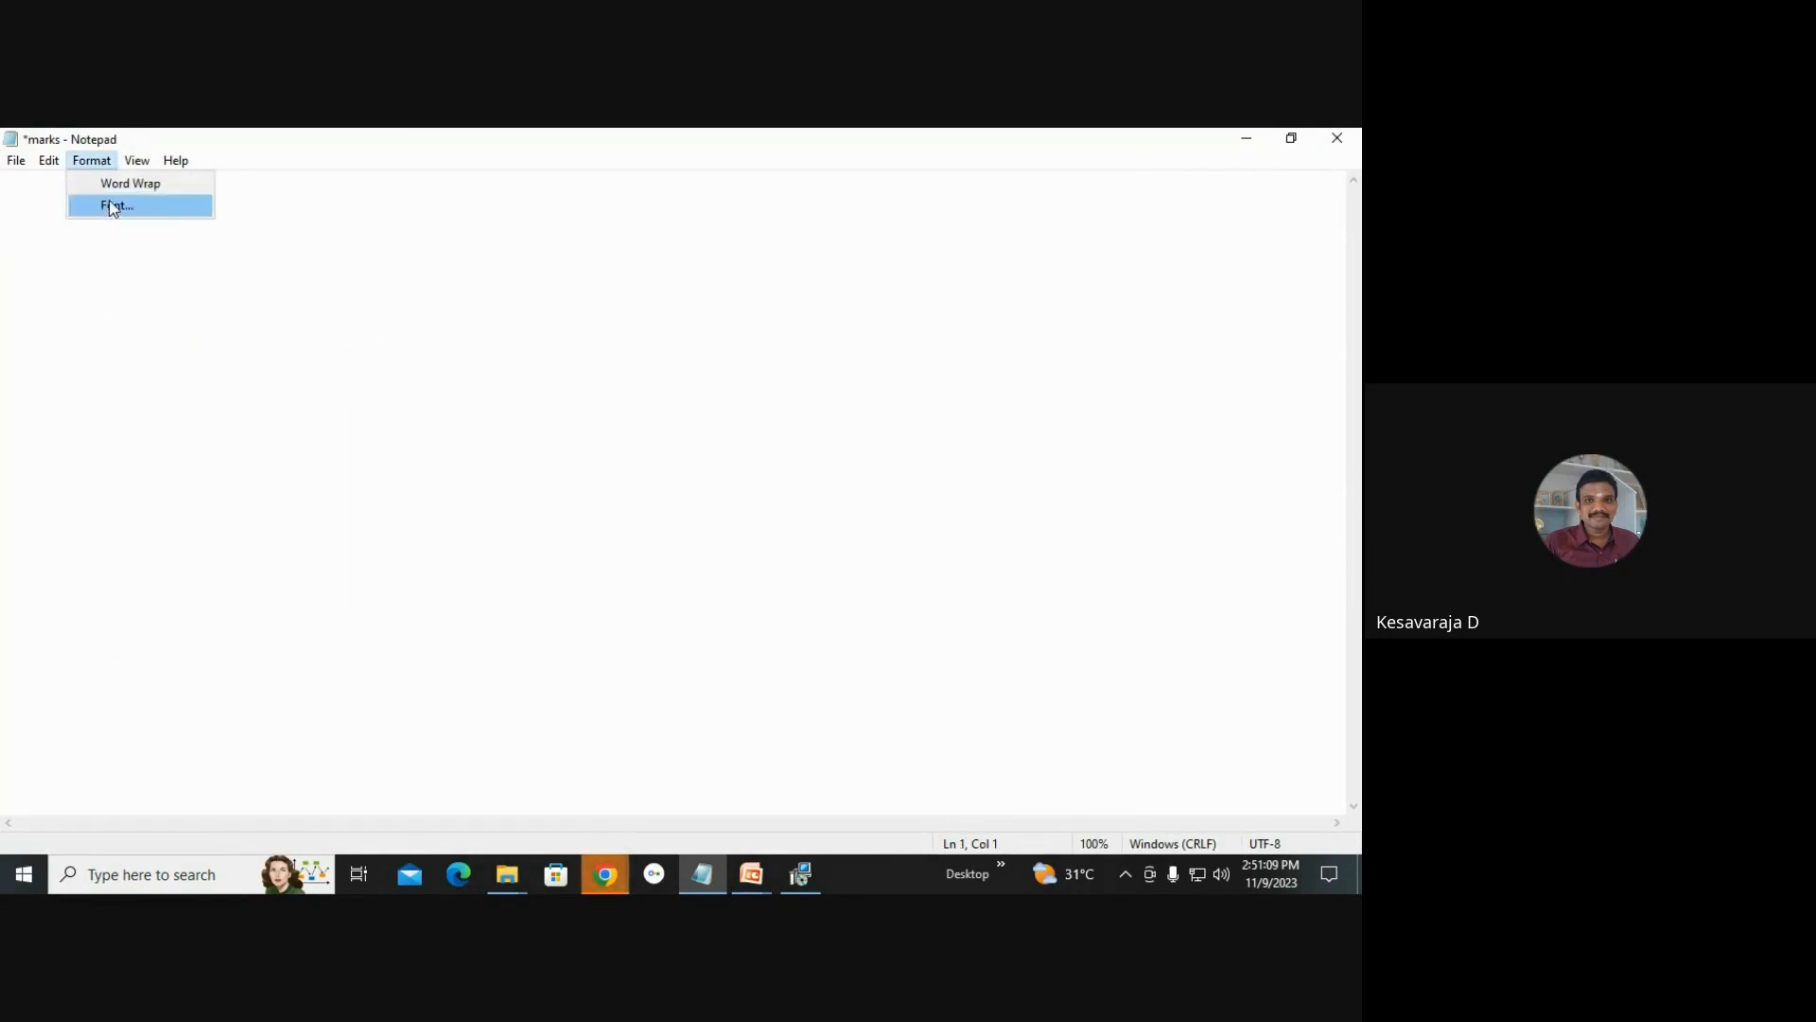
click(115, 203)
click(395, 444)
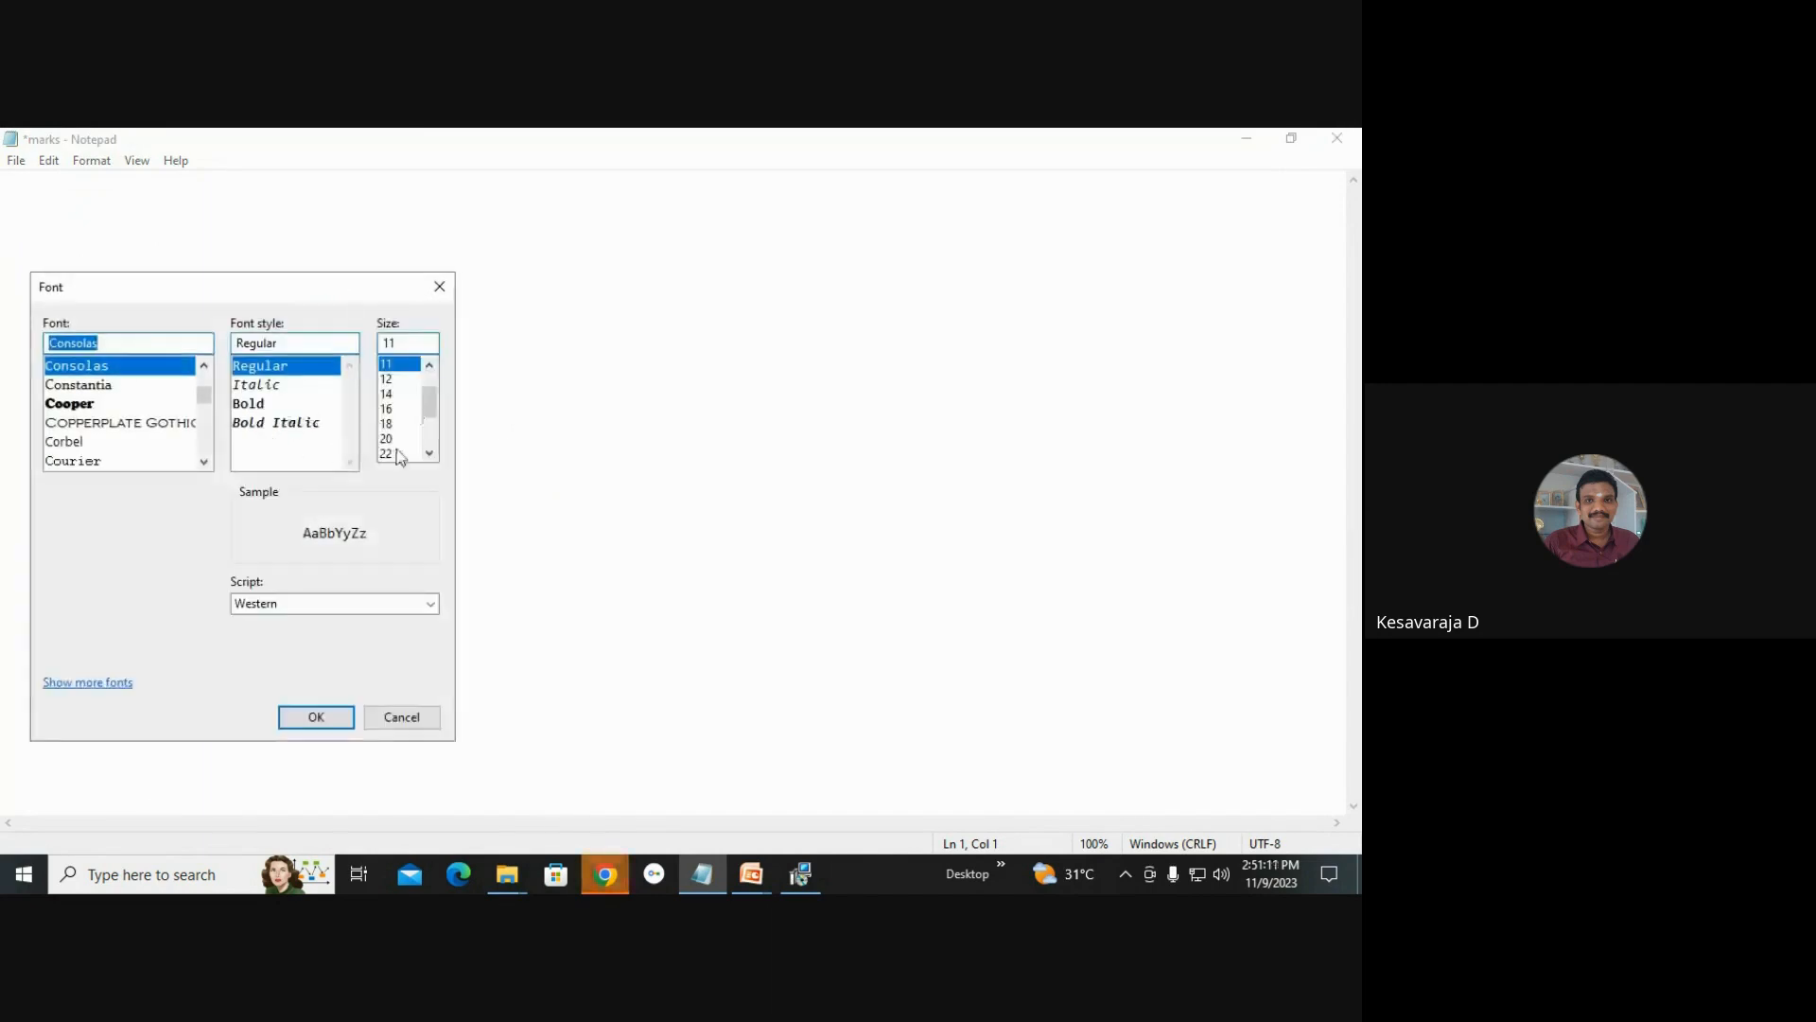
click(432, 428)
click(398, 423)
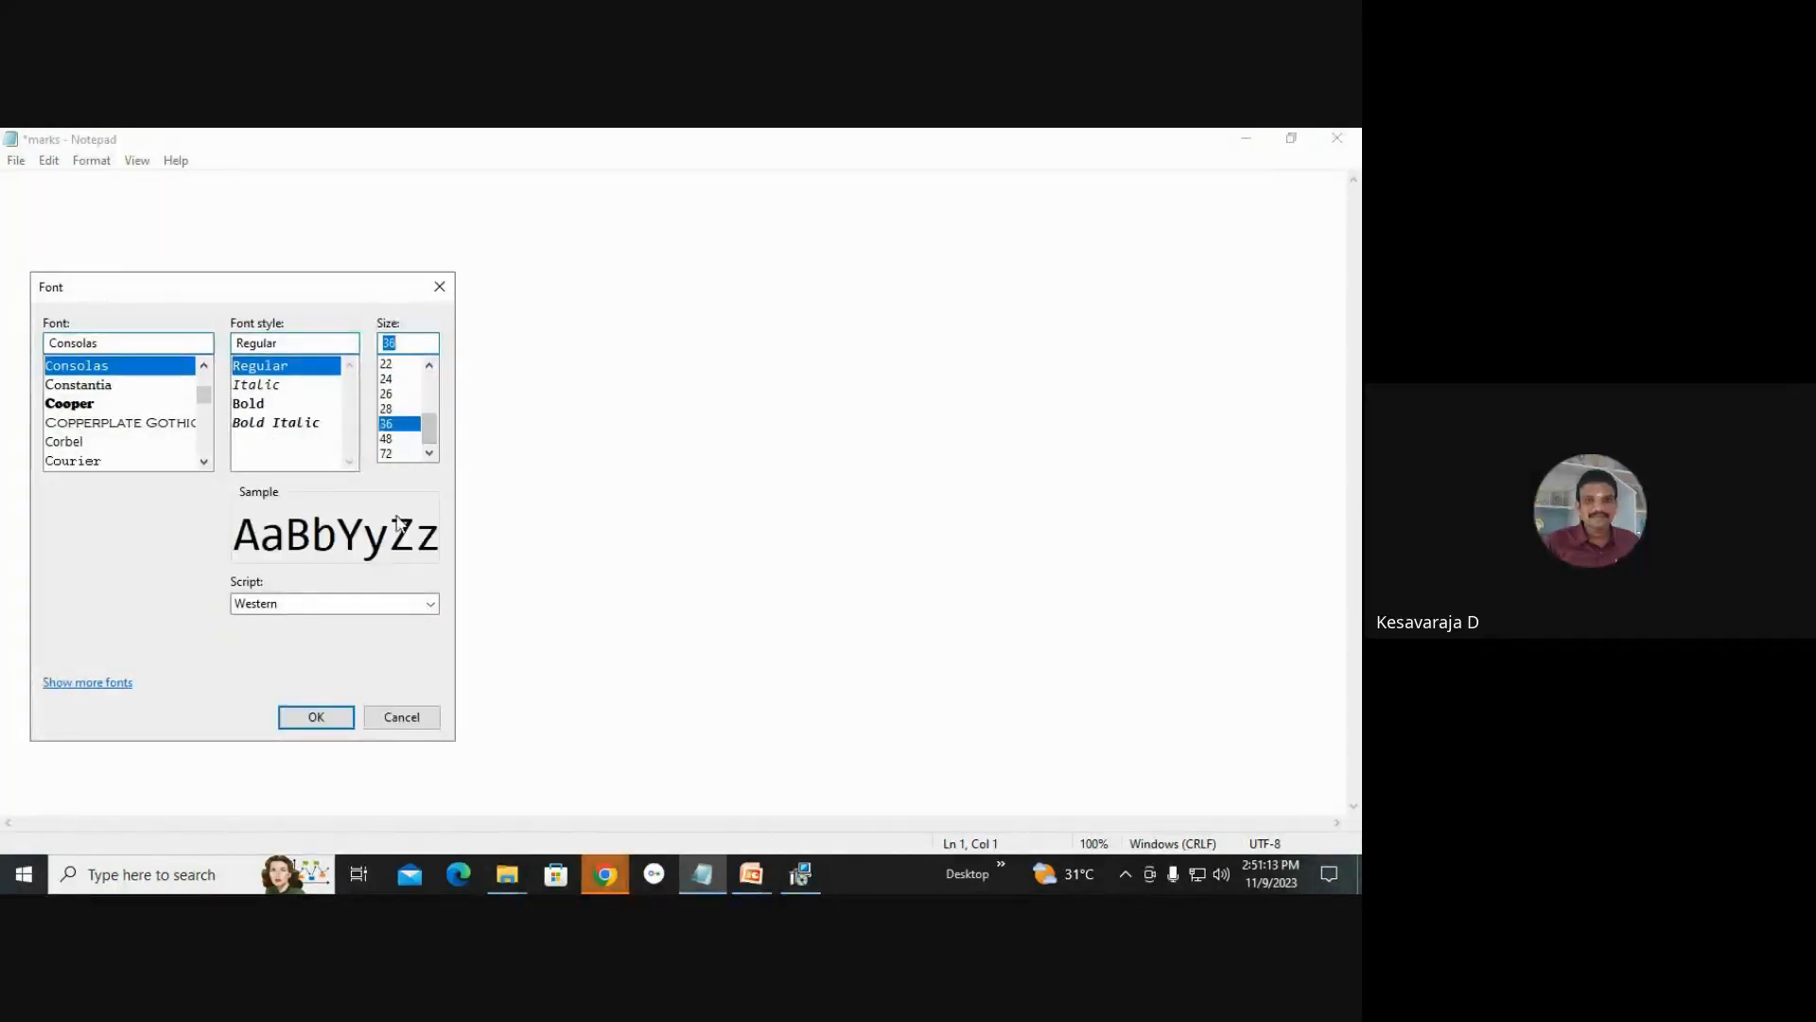
click(338, 715)
Write the commands "yum install virt-viewer" and "virt-viewer" on two lines in the marks Notepad.
text(yu)
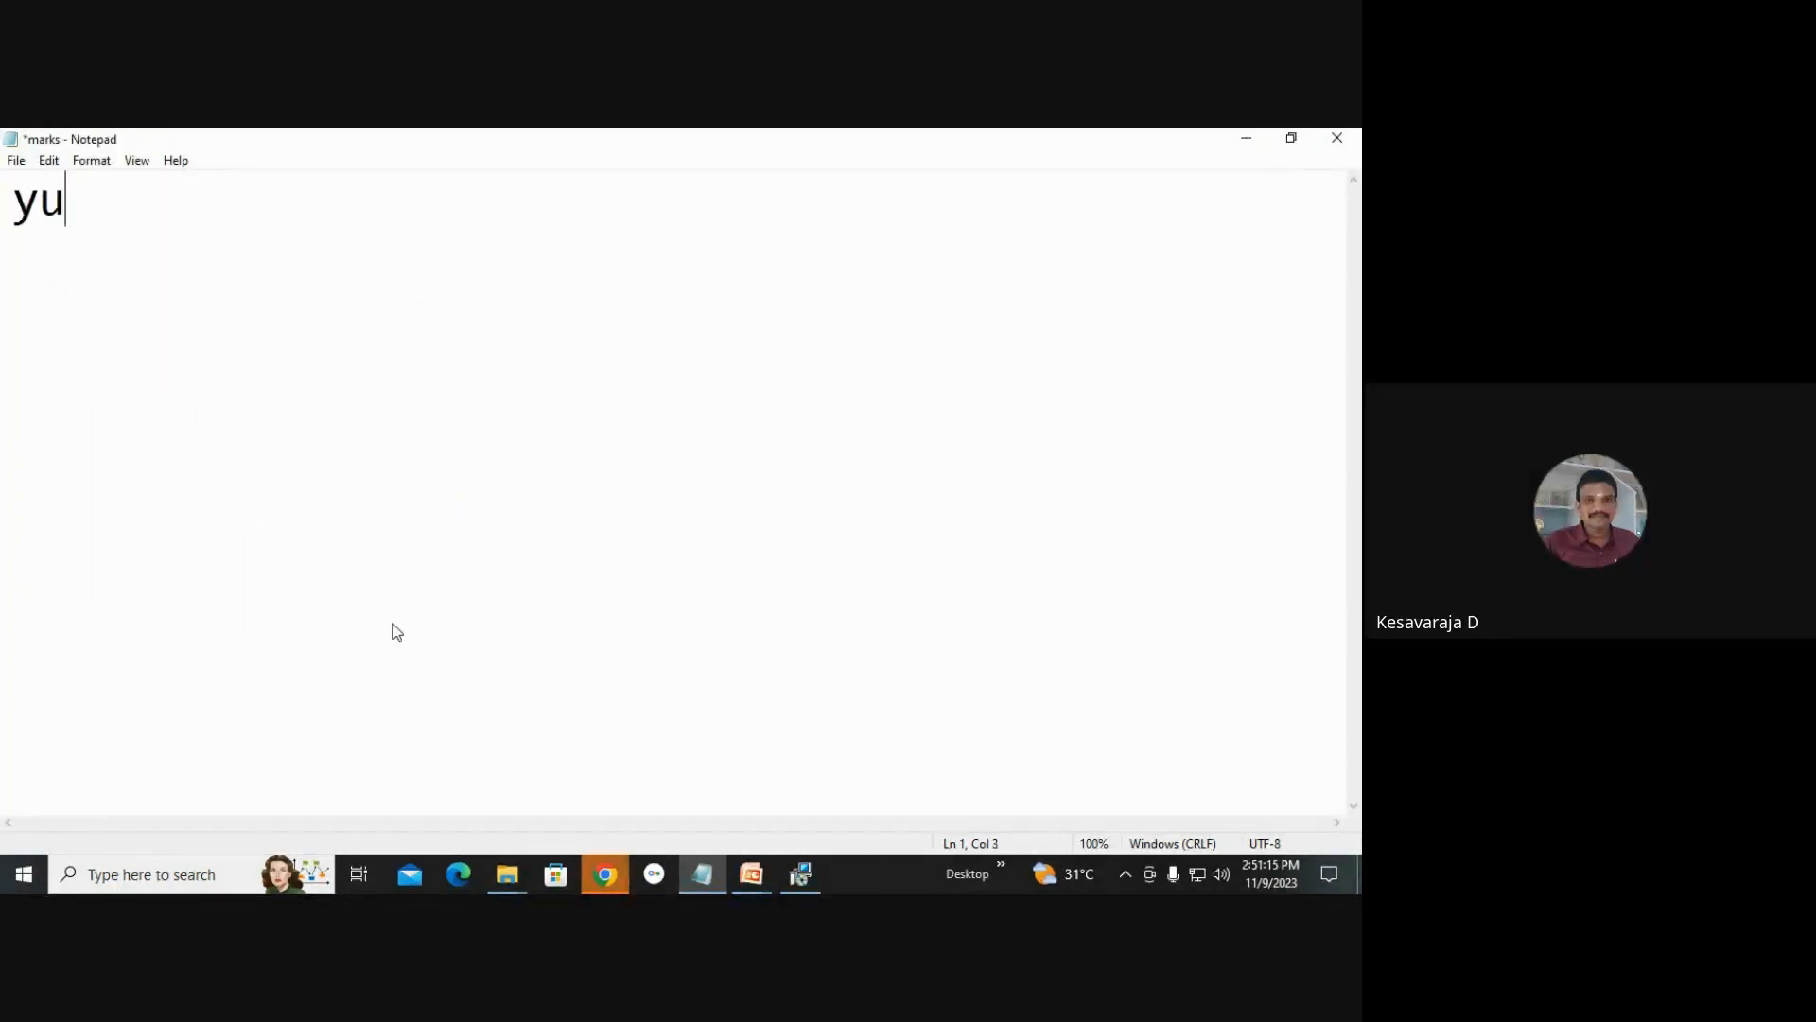
text(m insta)
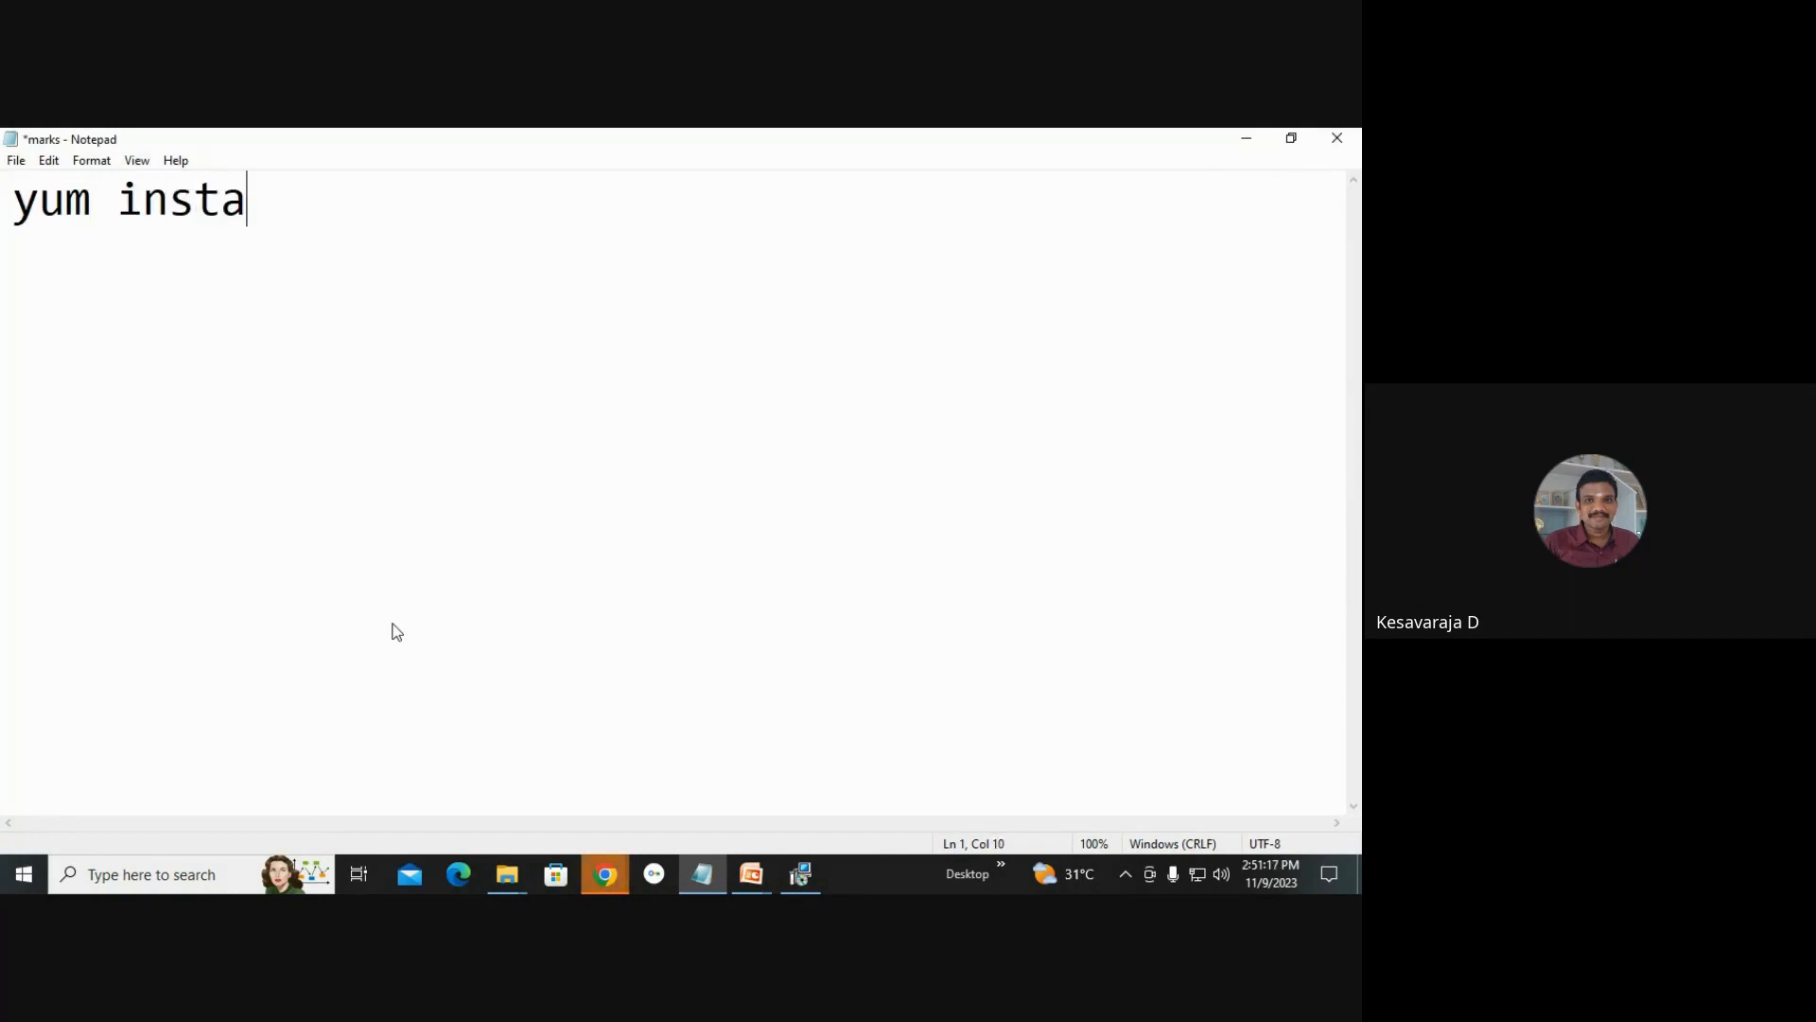
text(ll vir)
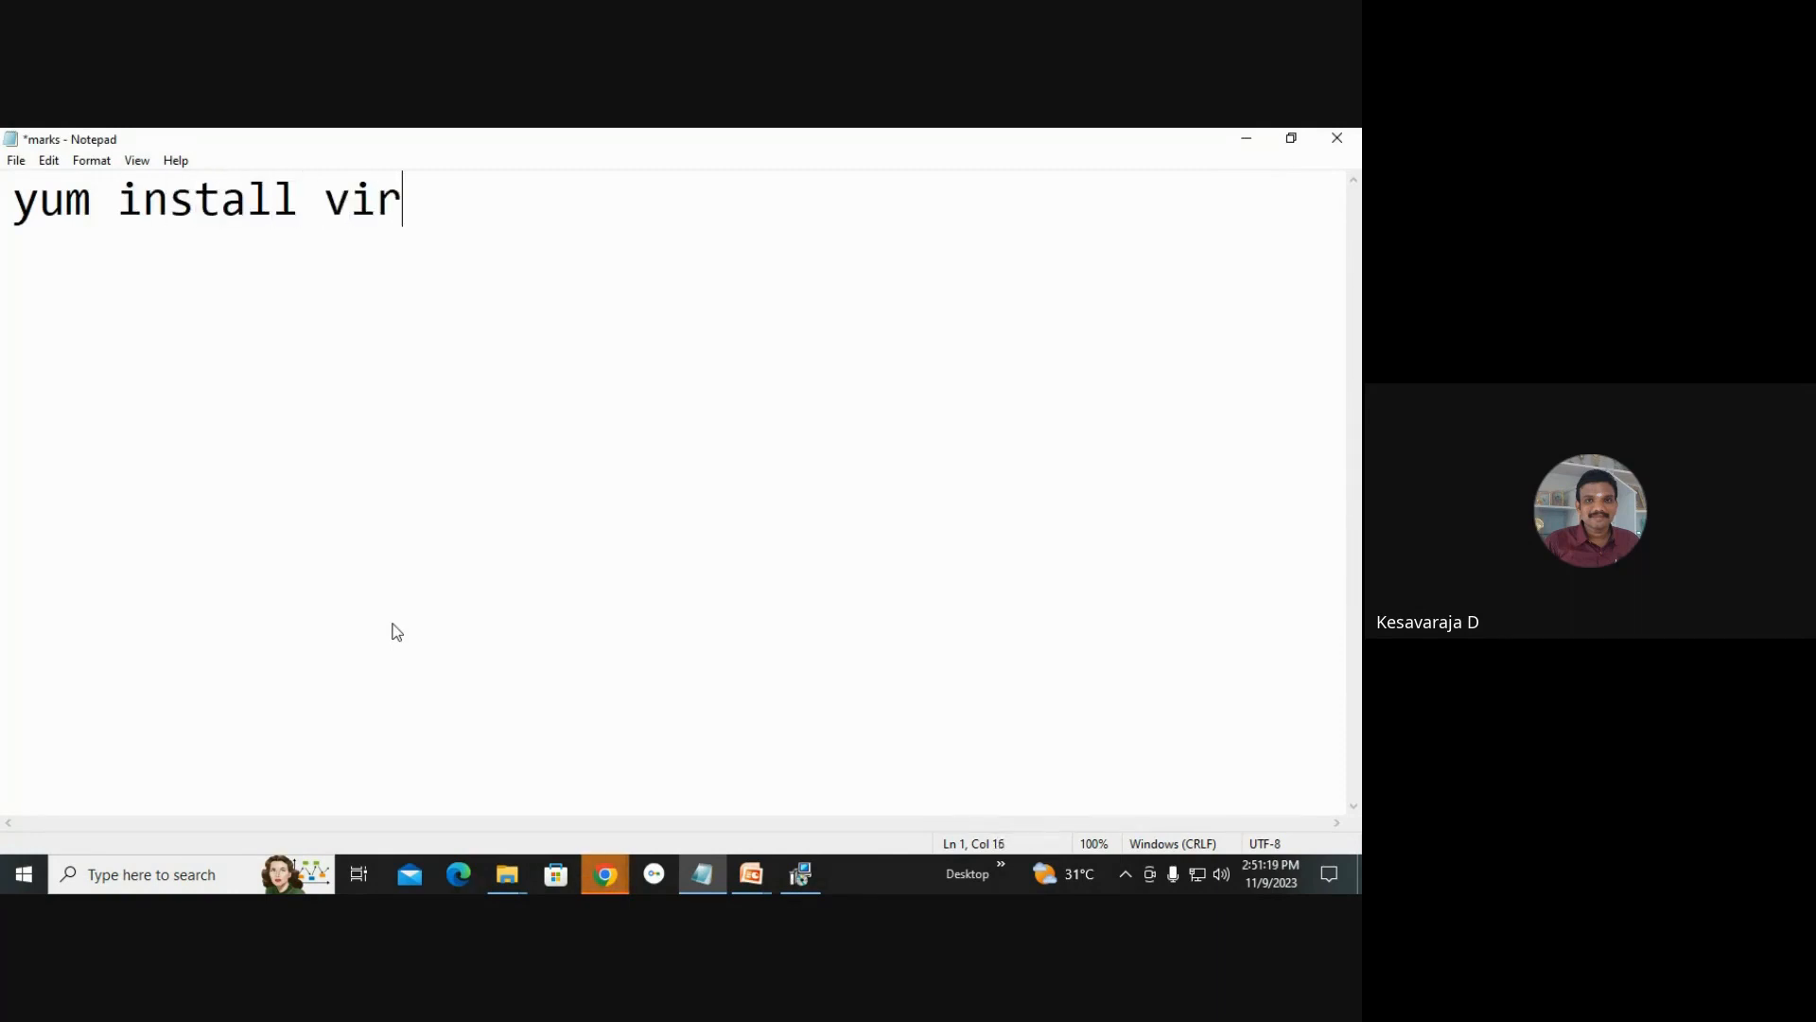
text(t-viewer)
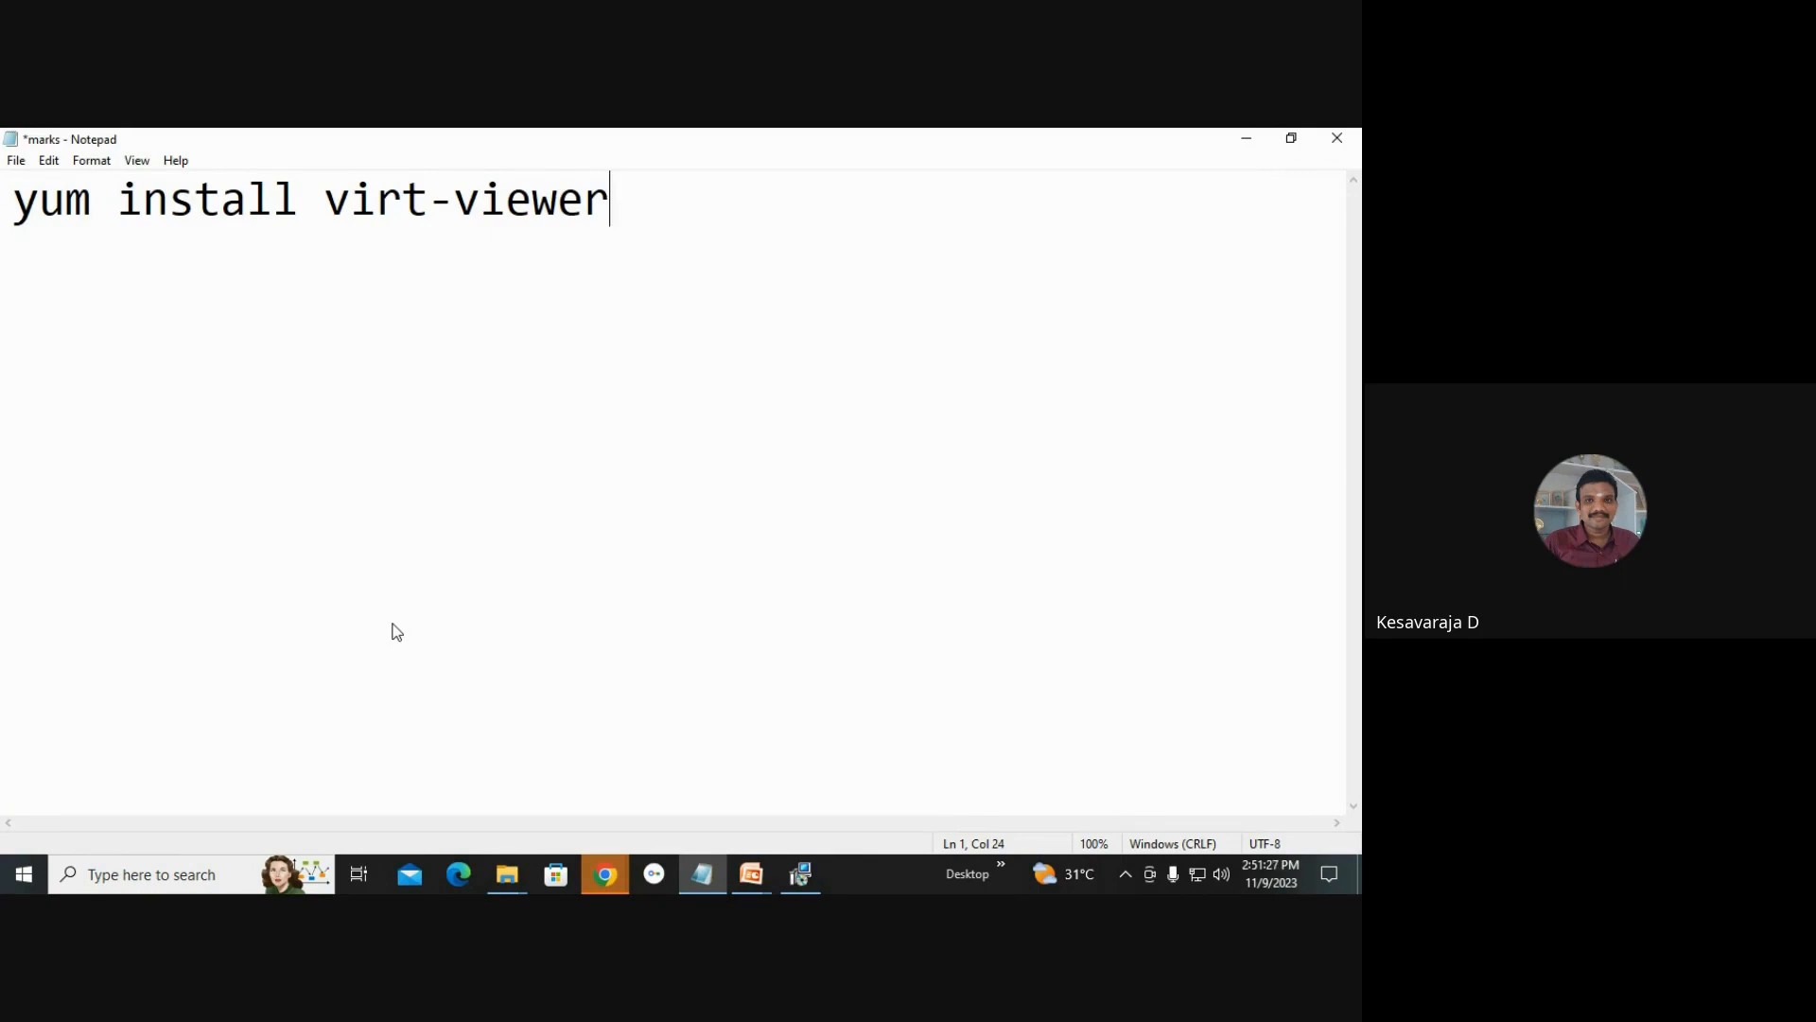
key(Return)
text(virt-vi)
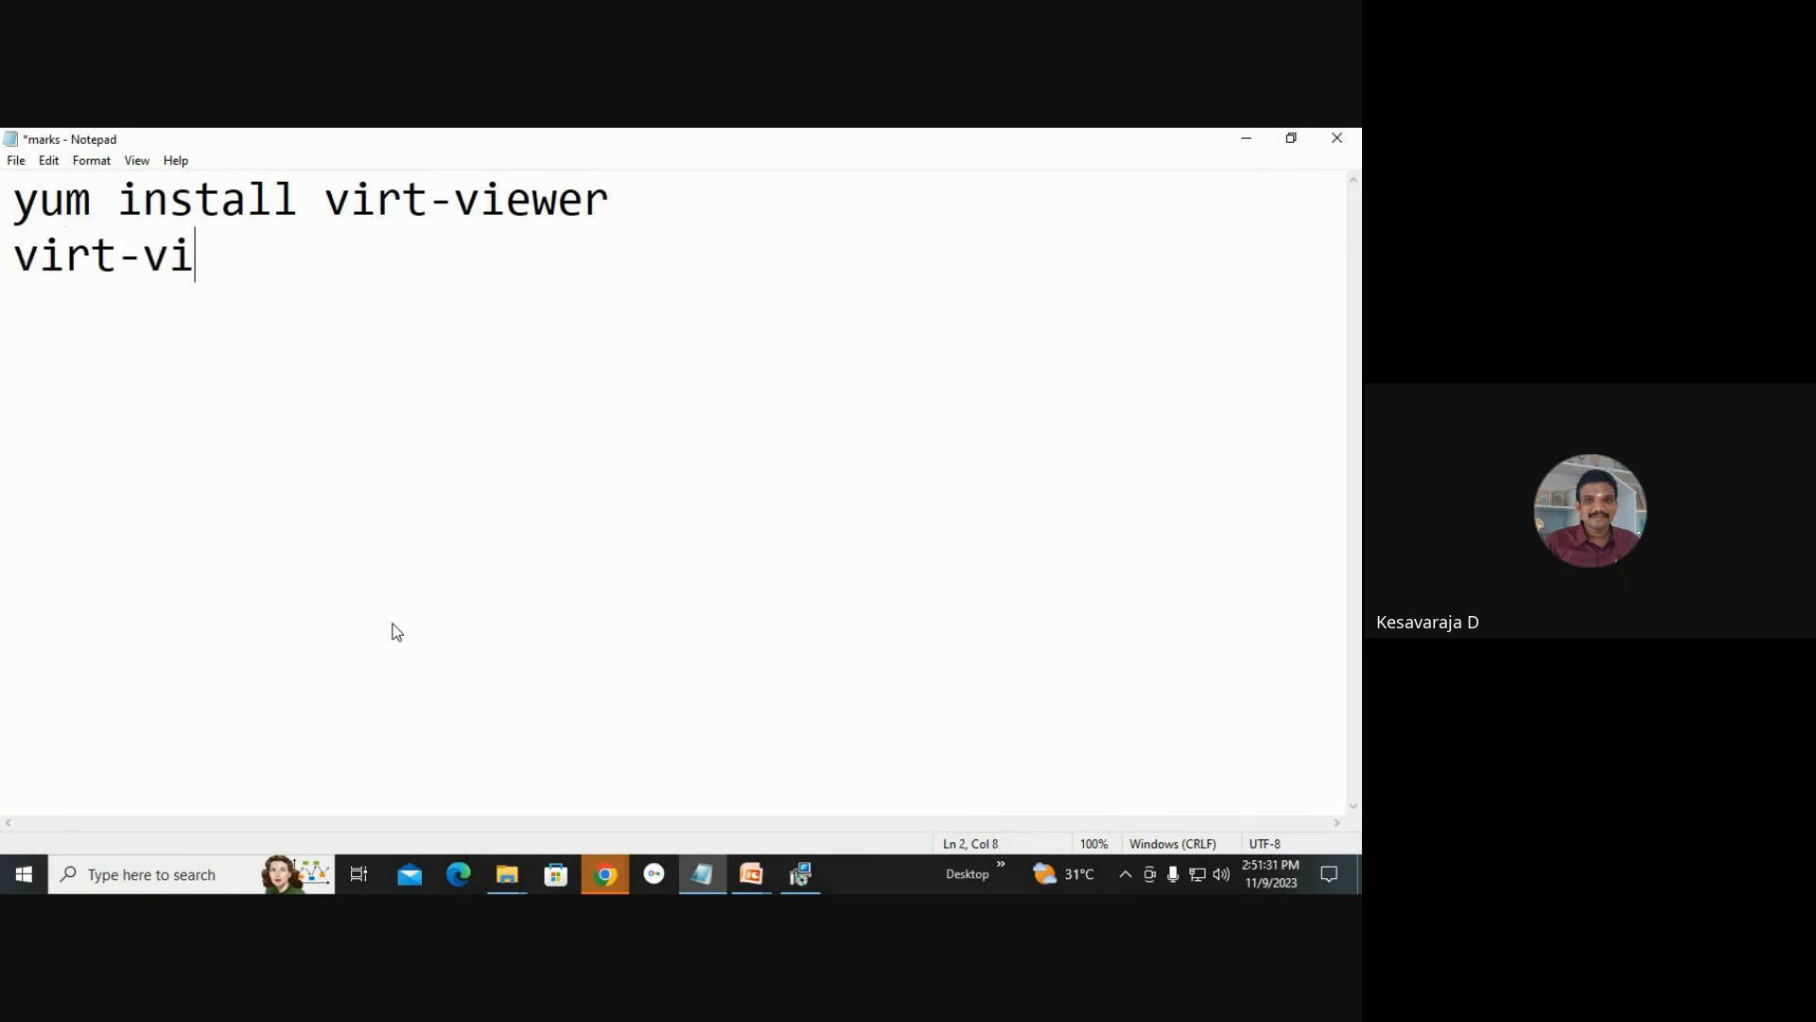
text(ewer)
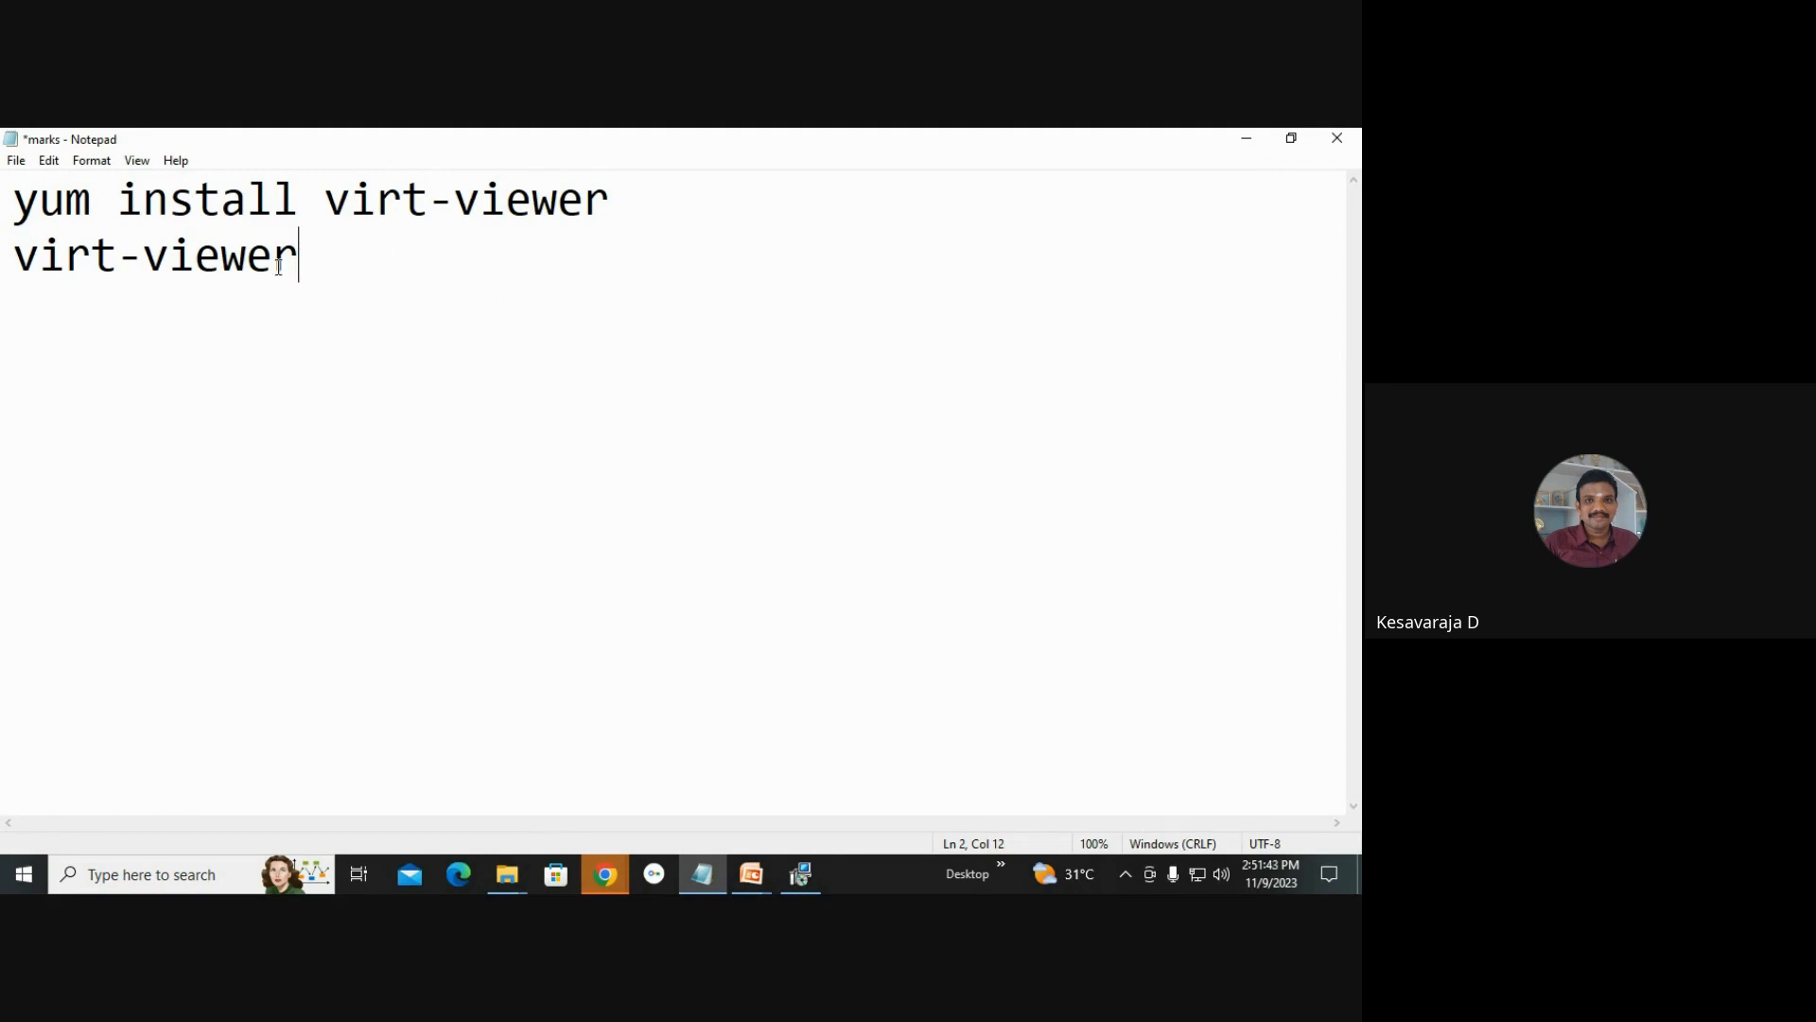
Highlight both command lines and switch back to the OpenNebula Sunstone browser window.
drag(307, 263, 4, 197)
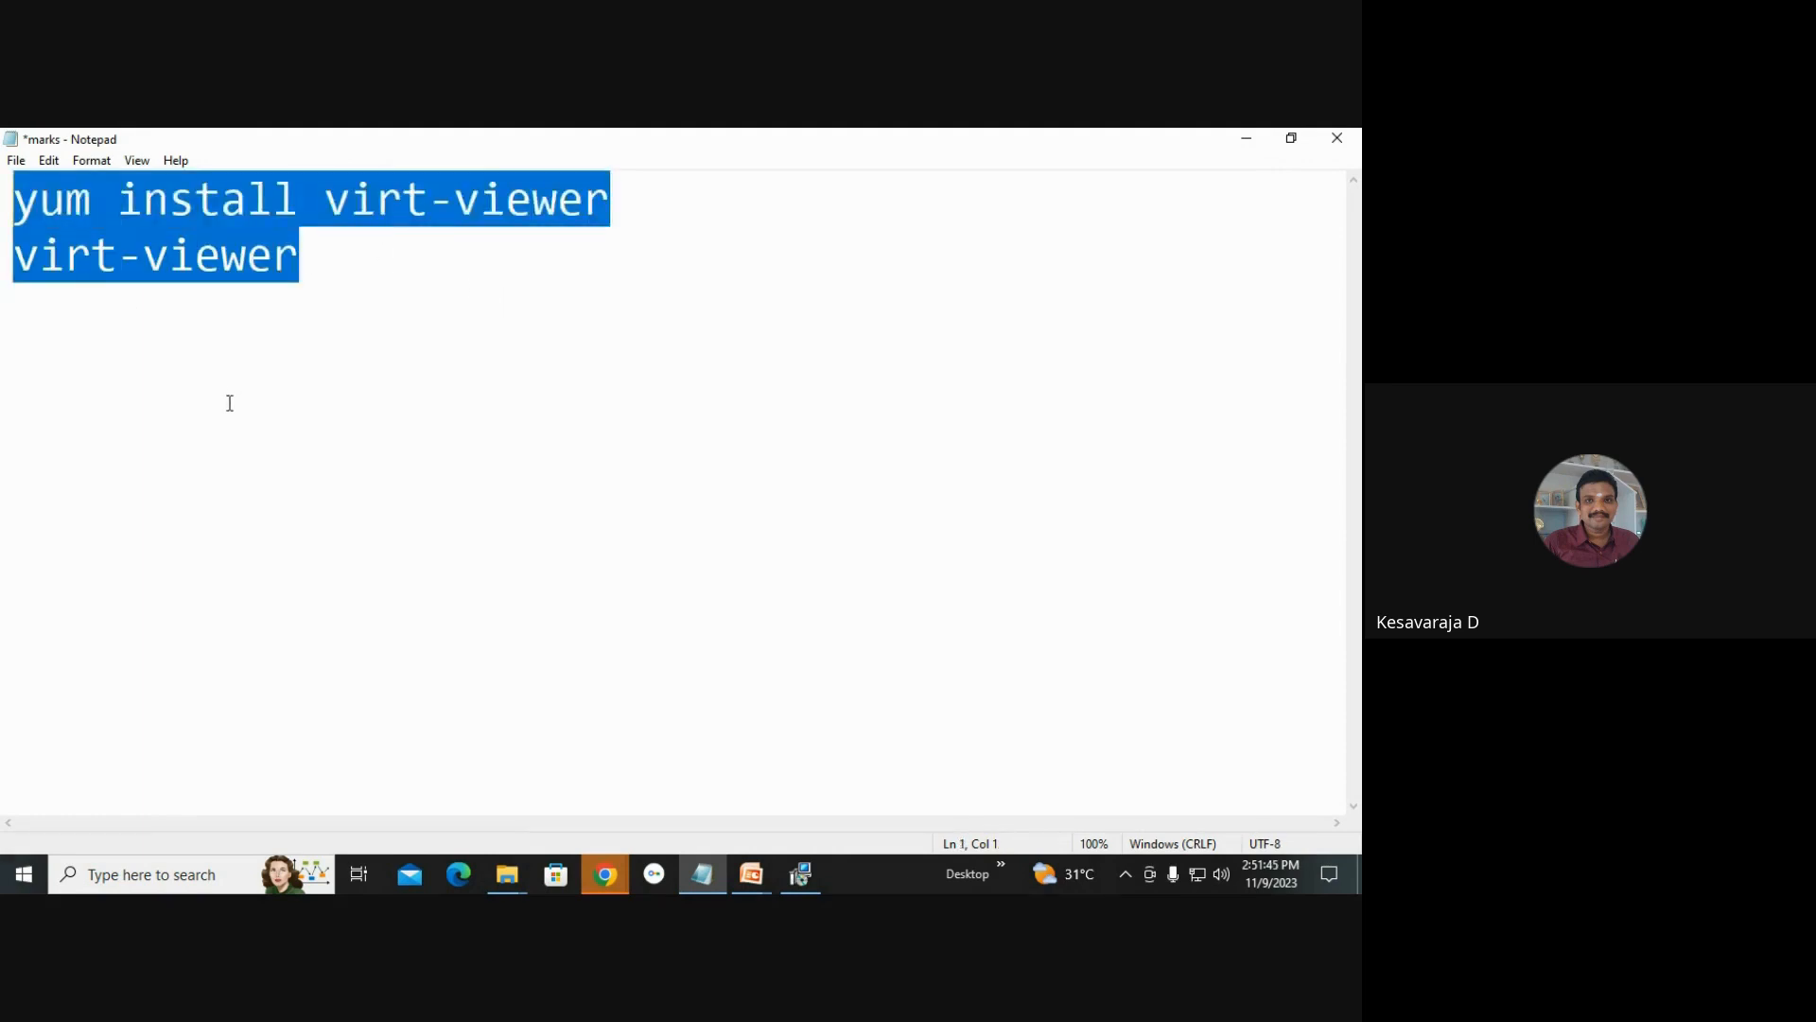
click(800, 875)
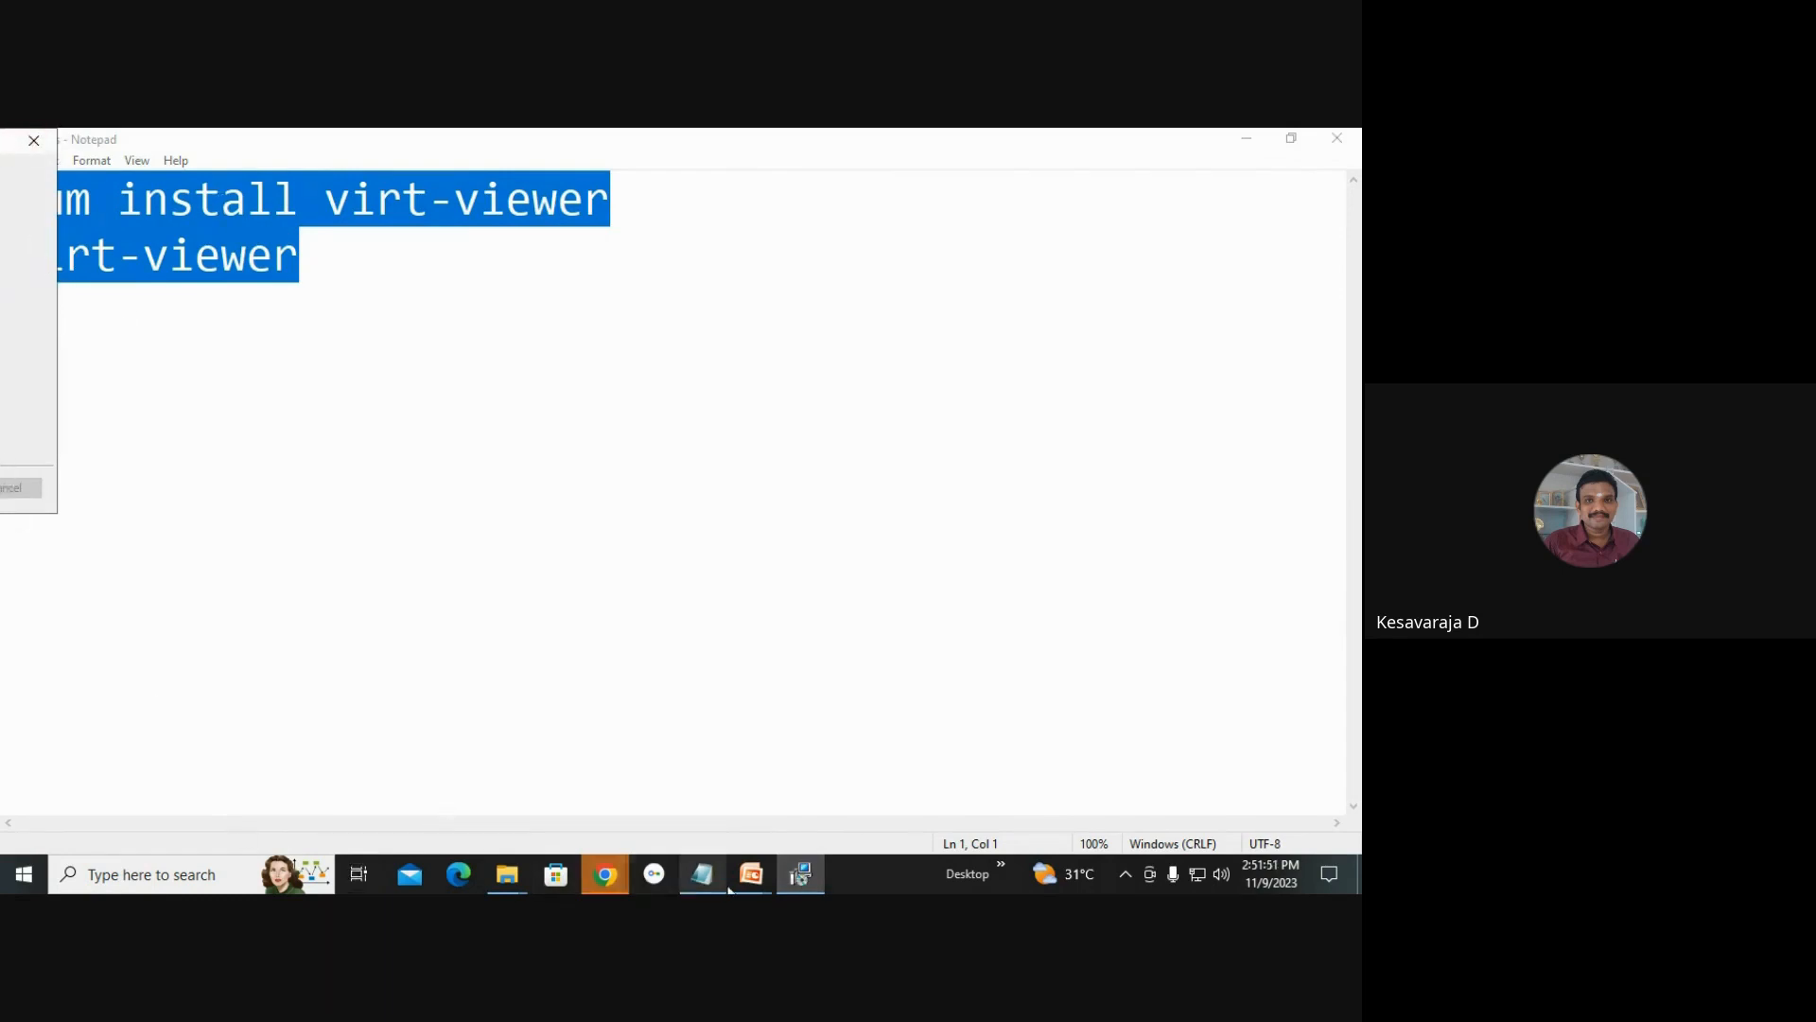
click(255, 138)
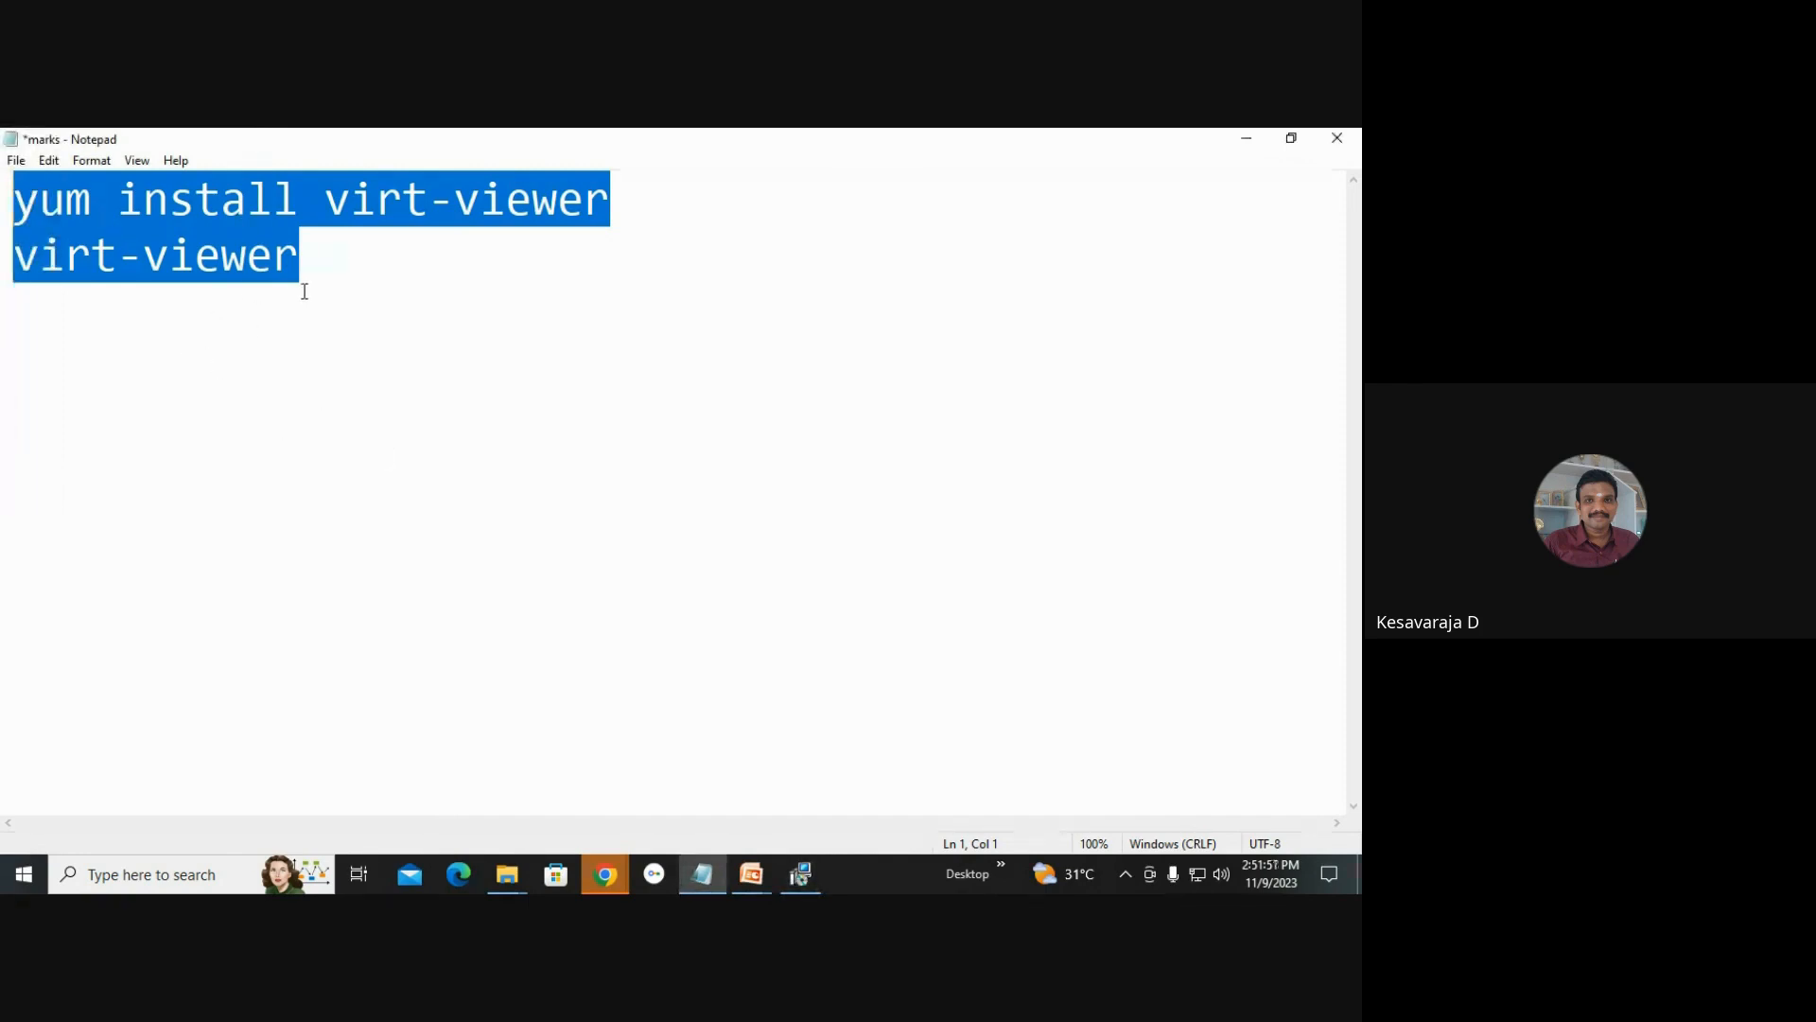
mouse_move(613, 883)
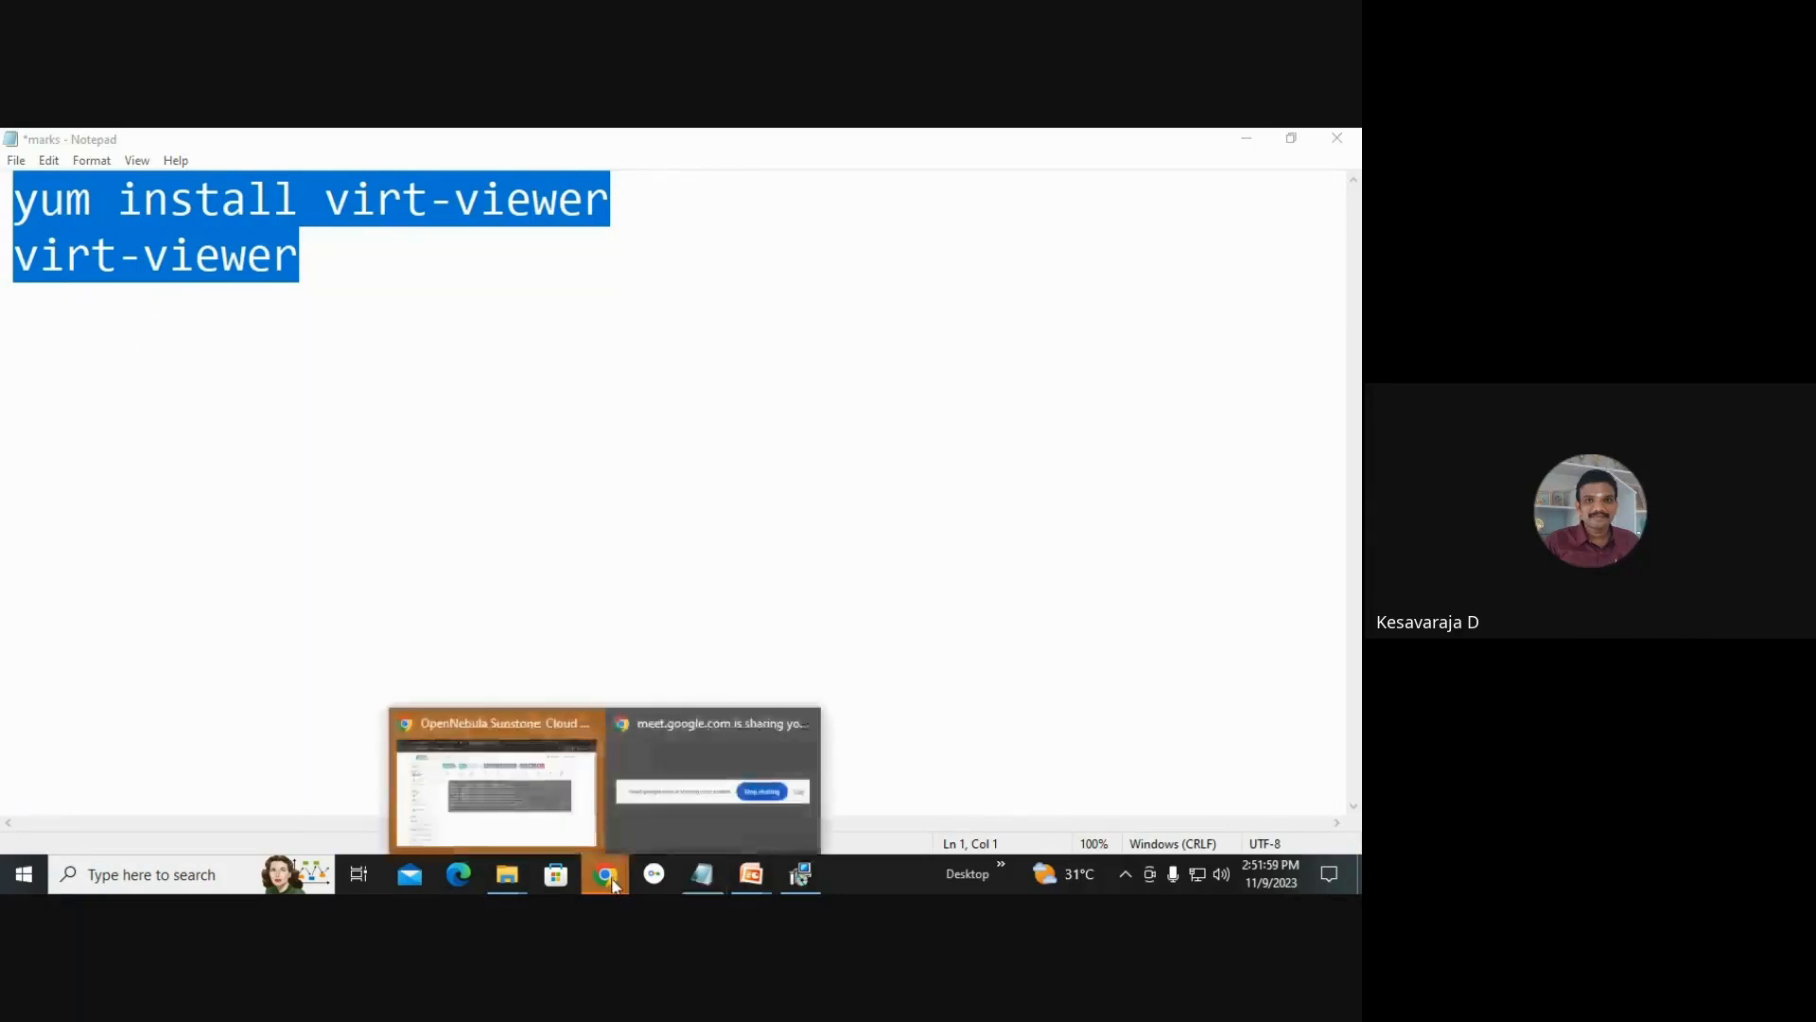
click(484, 755)
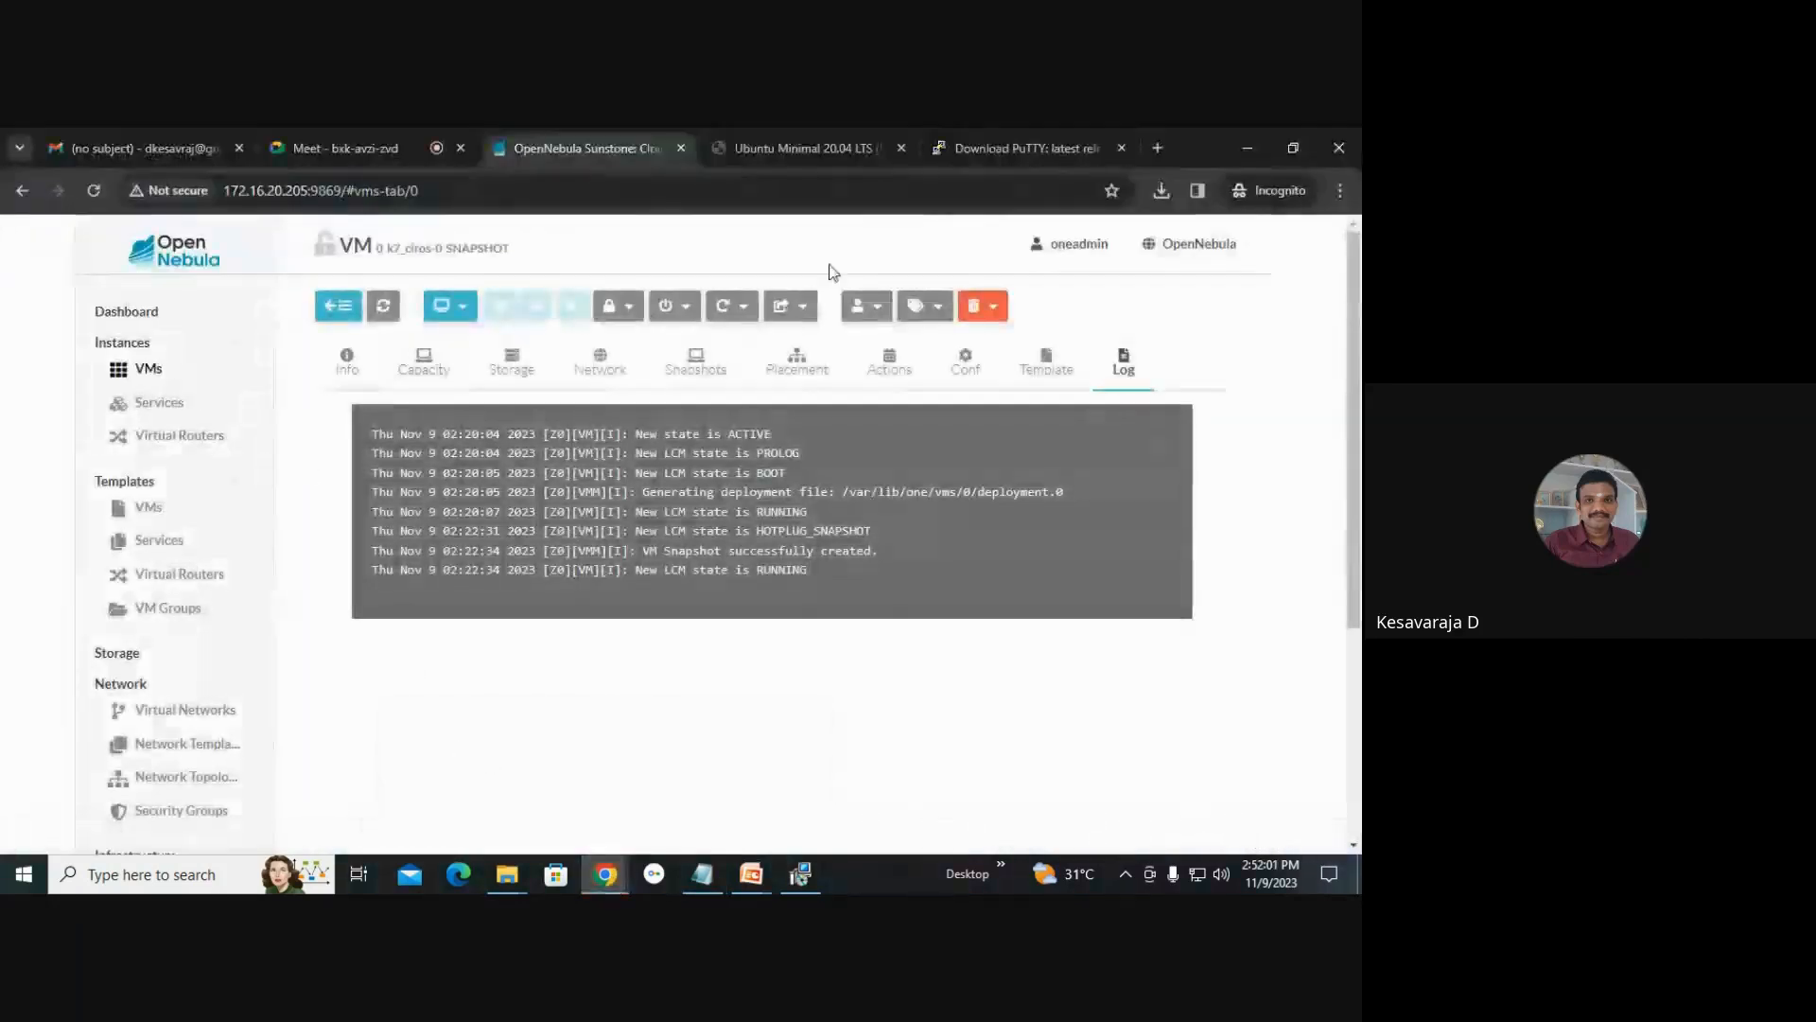
Instantiate a new VM from the k7_ubuntu template in the VMs section.
click(178, 374)
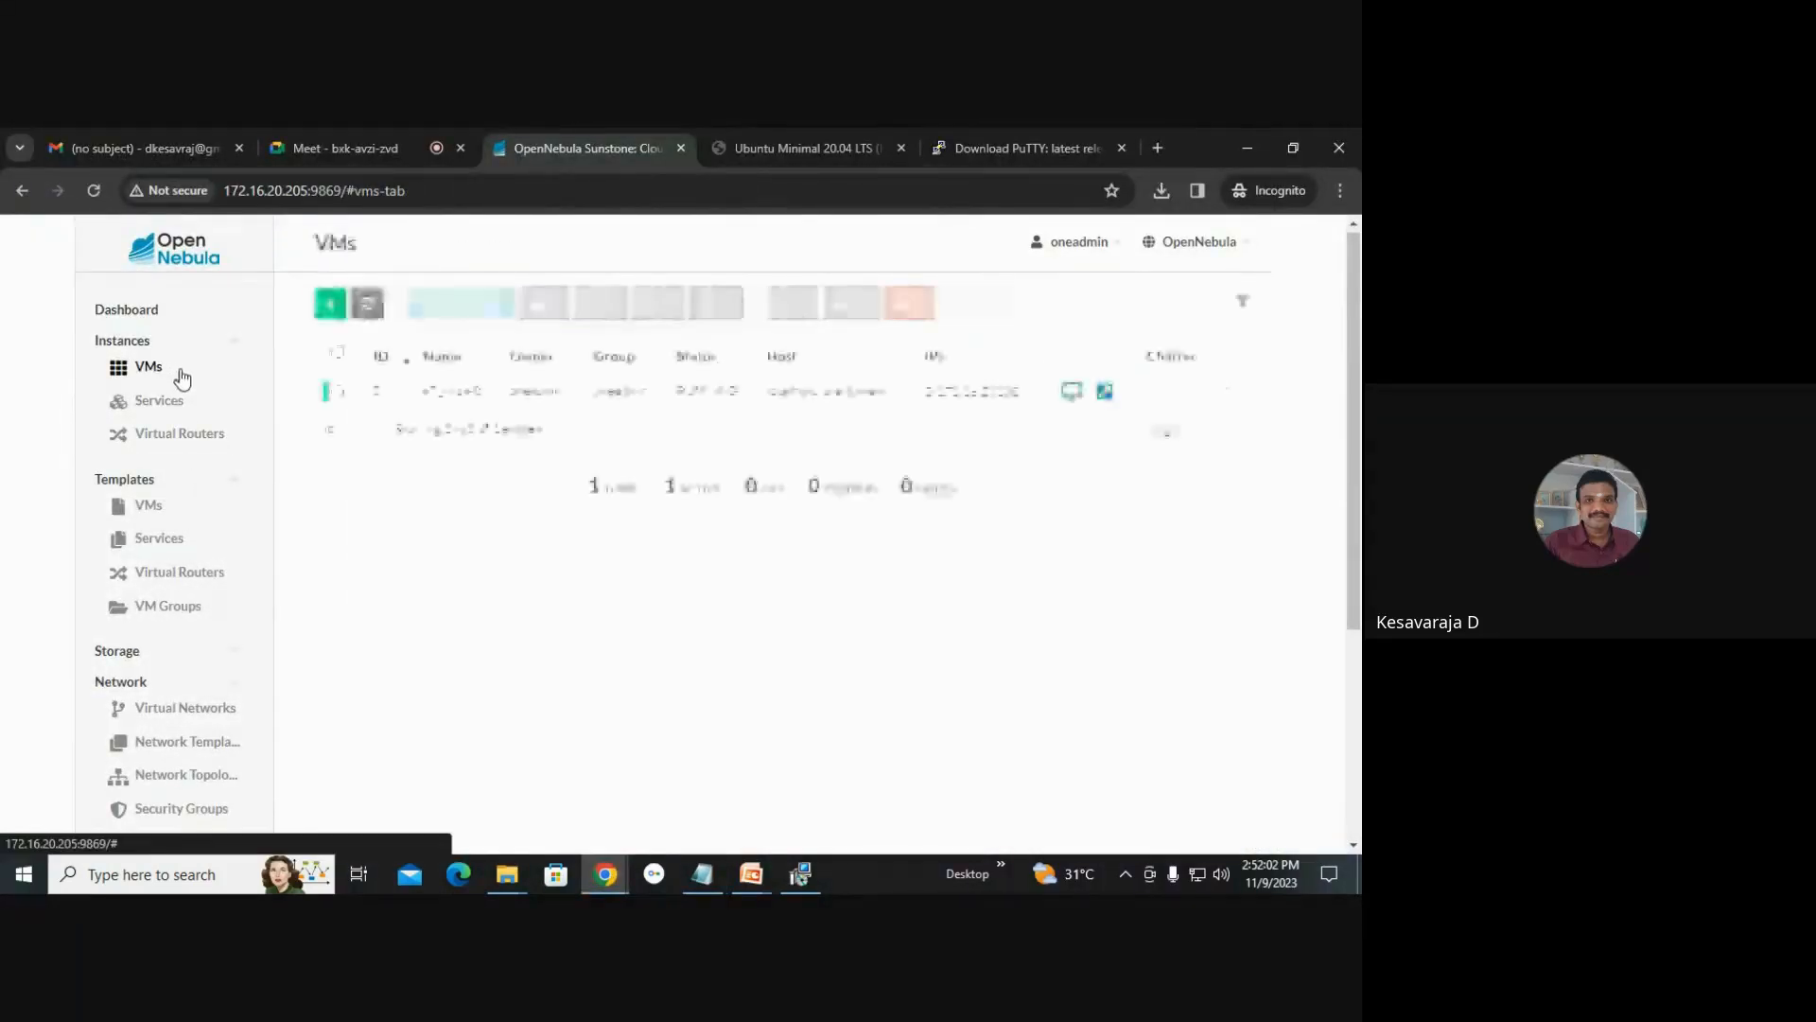
click(800, 874)
drag(4, 137, 17, 151)
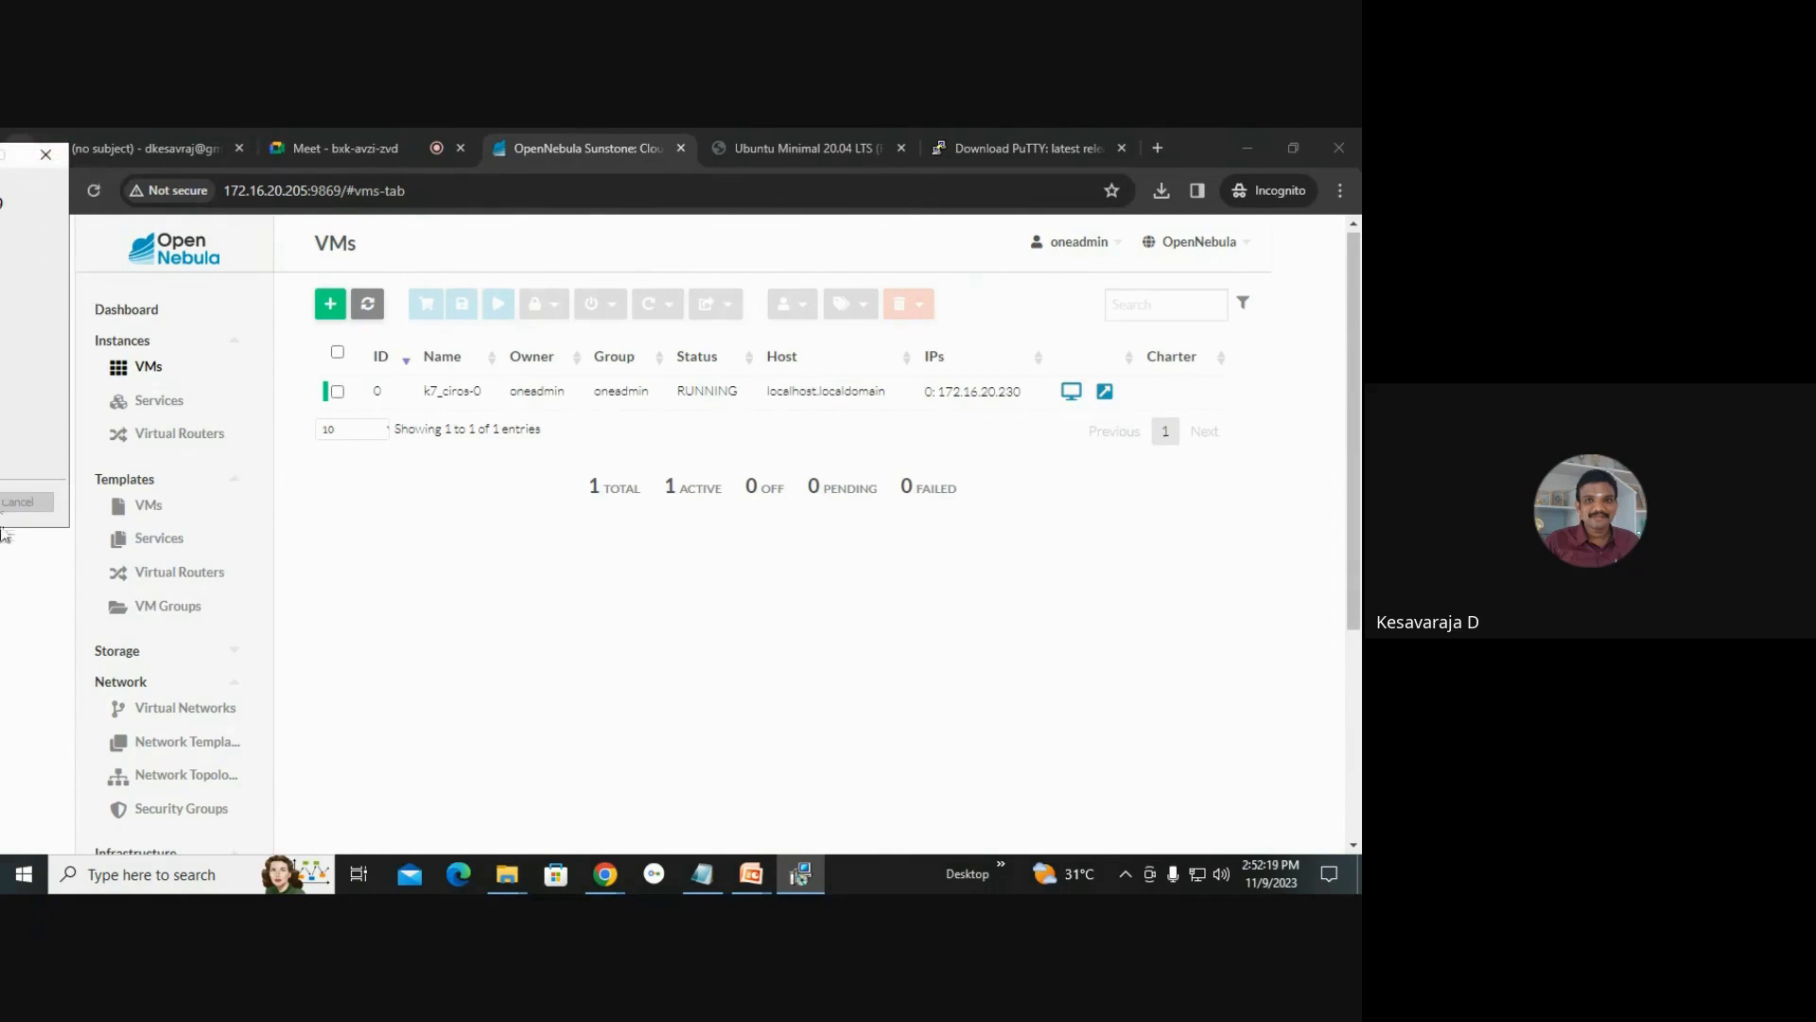
click(427, 536)
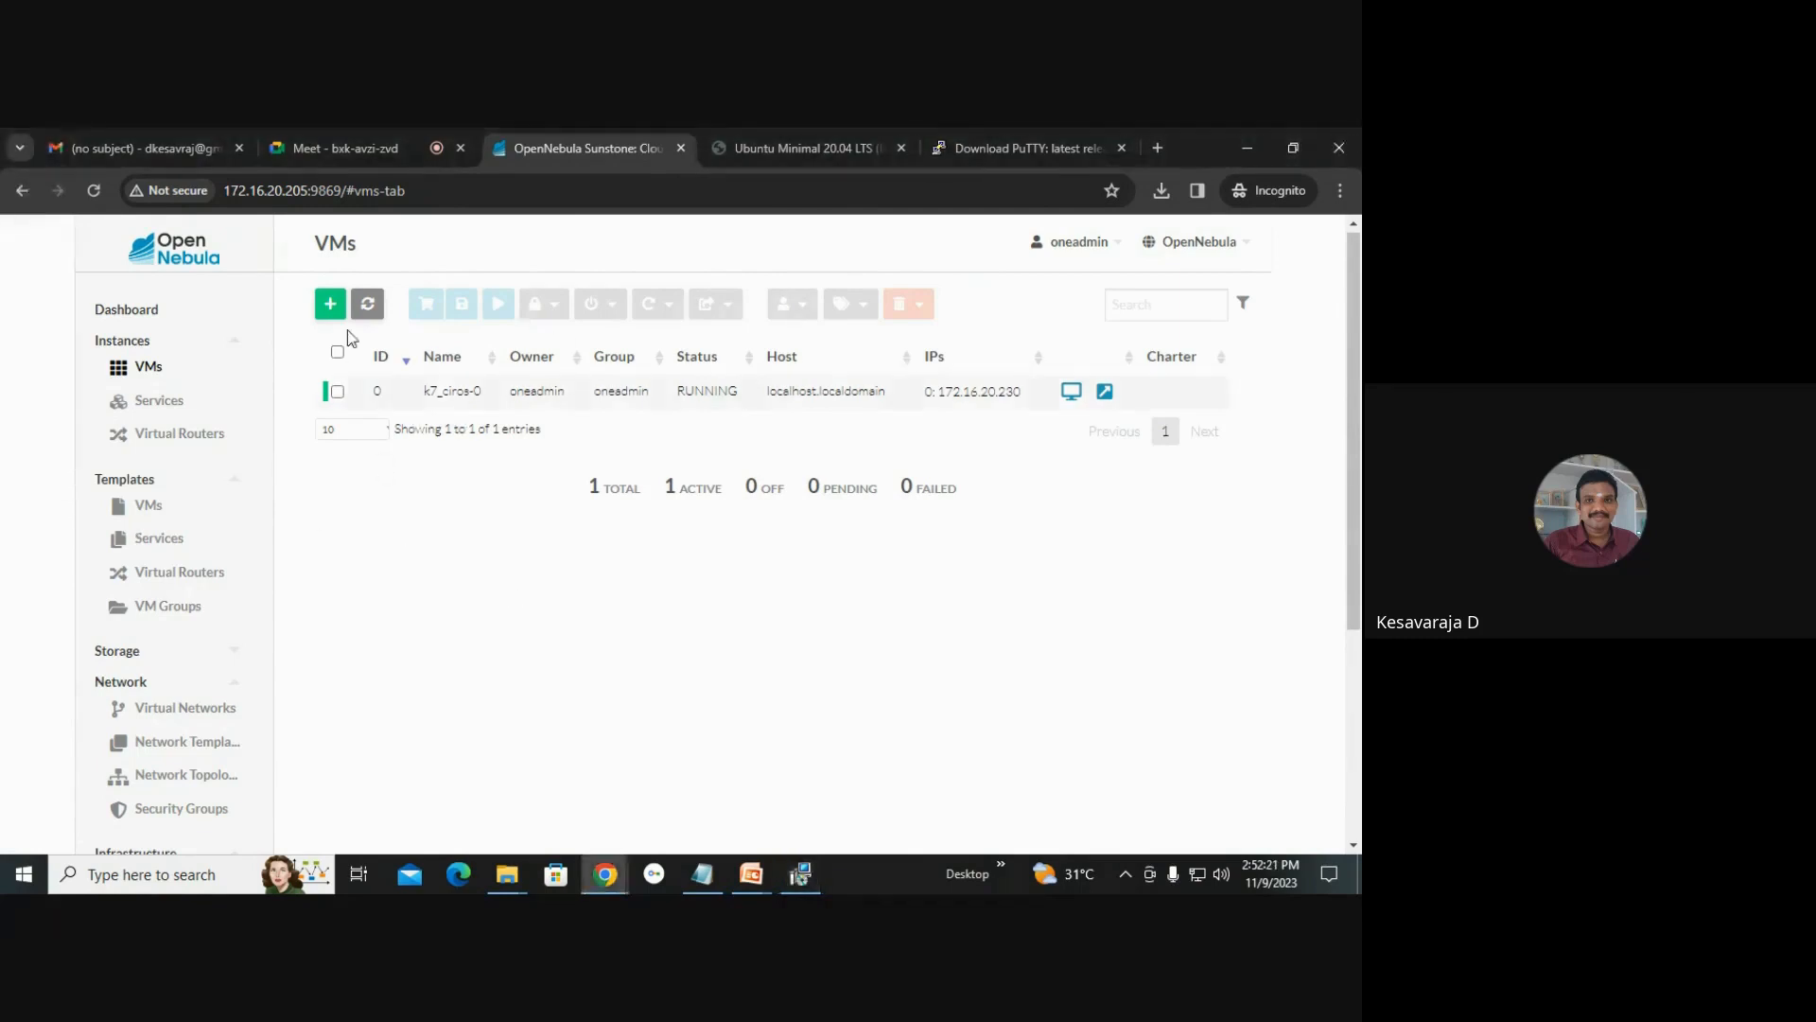
click(330, 306)
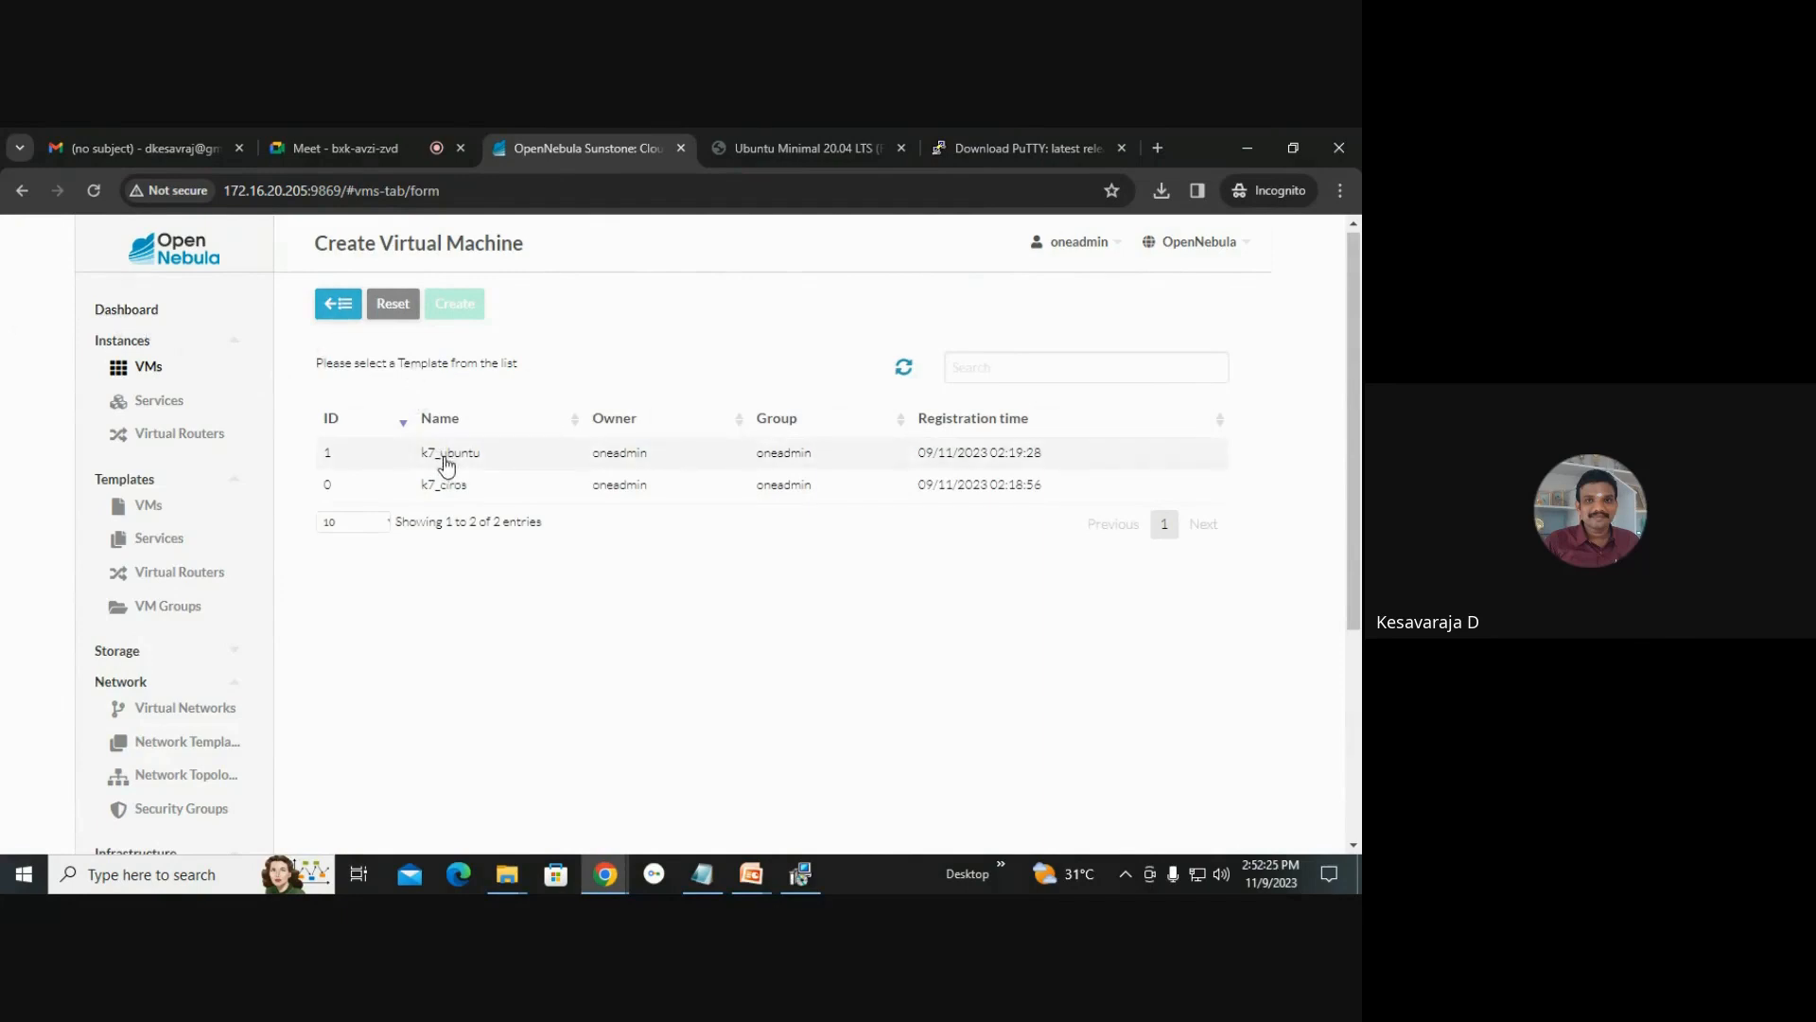
click(144, 366)
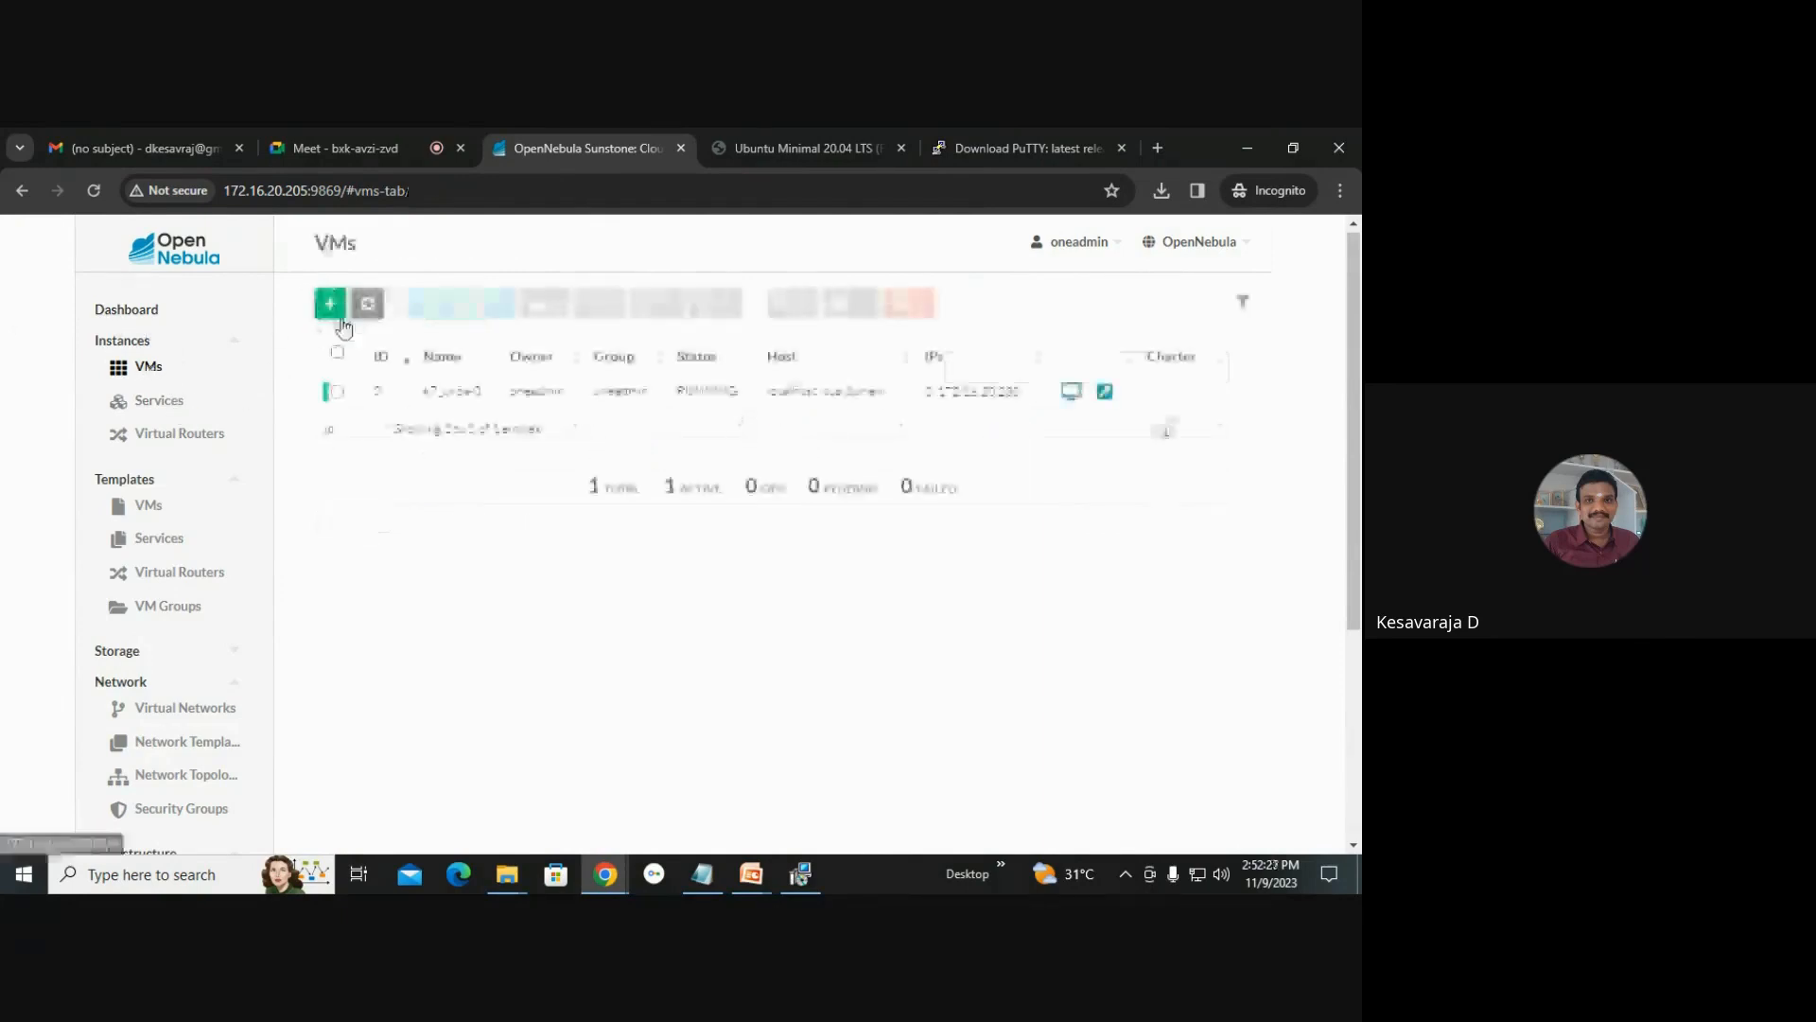
click(330, 315)
click(438, 460)
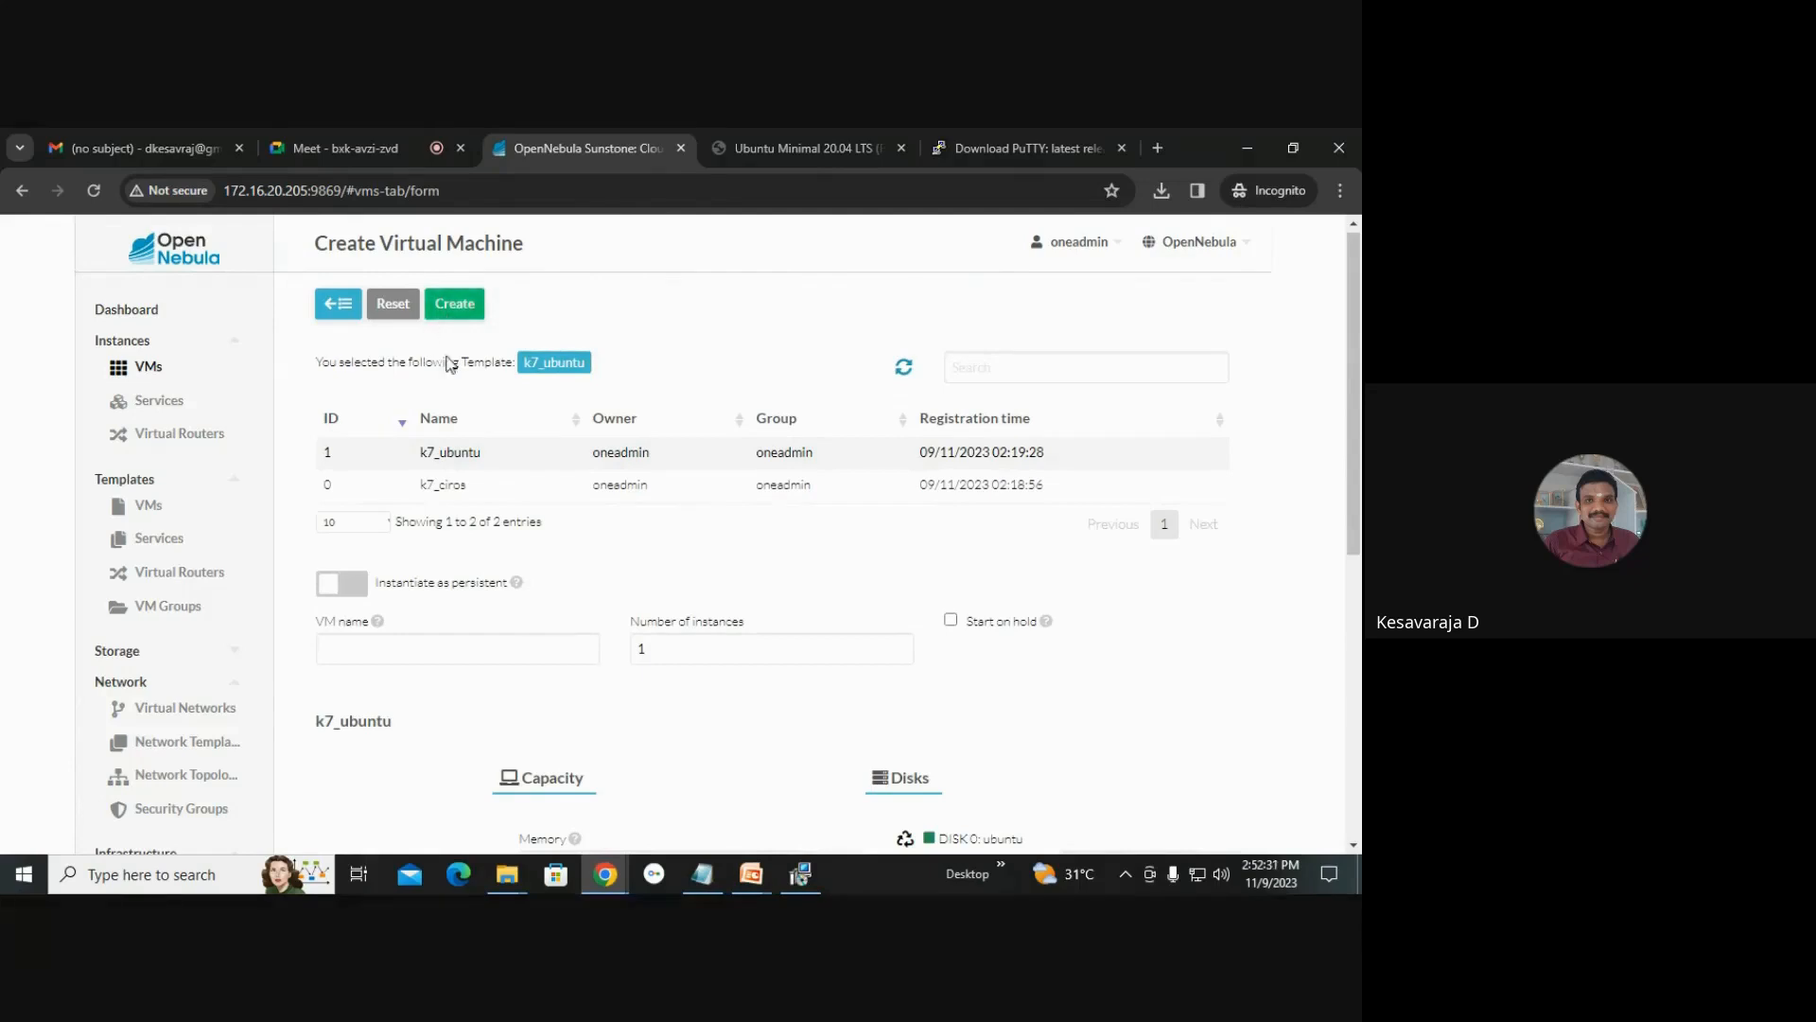
click(463, 305)
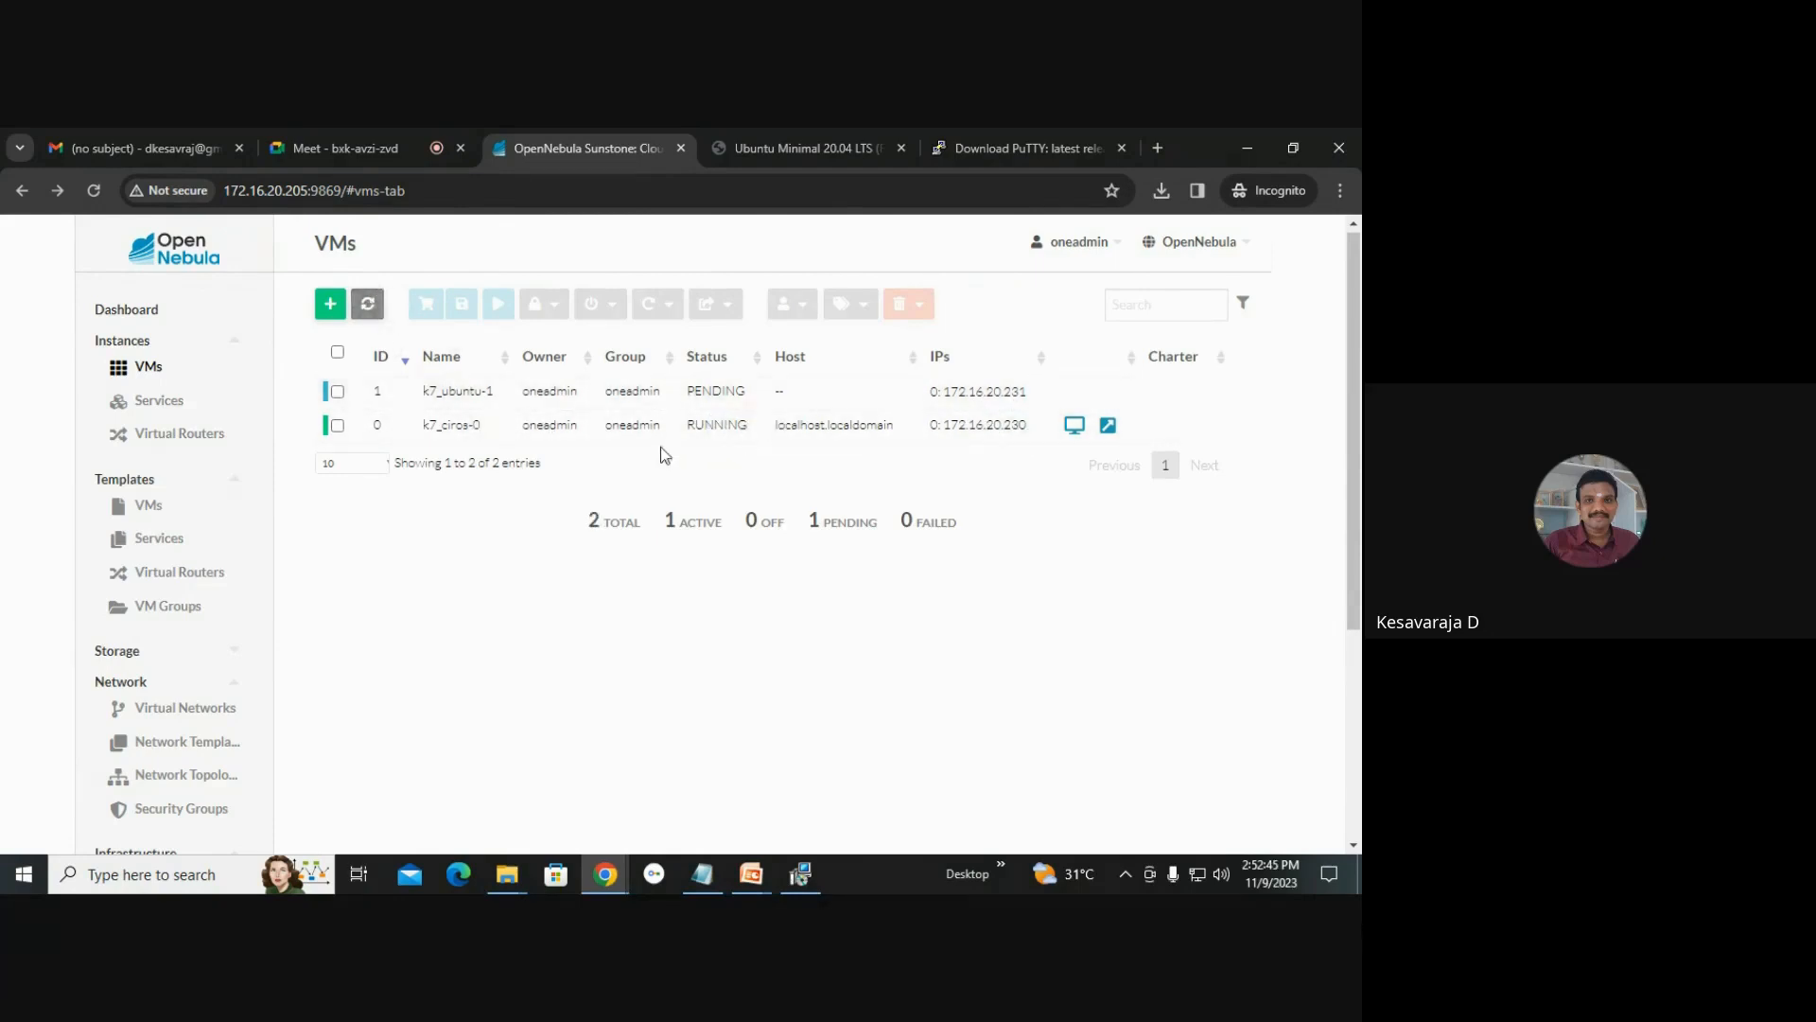
Refresh the VMs list to follow the new Ubuntu VM's status.
click(368, 304)
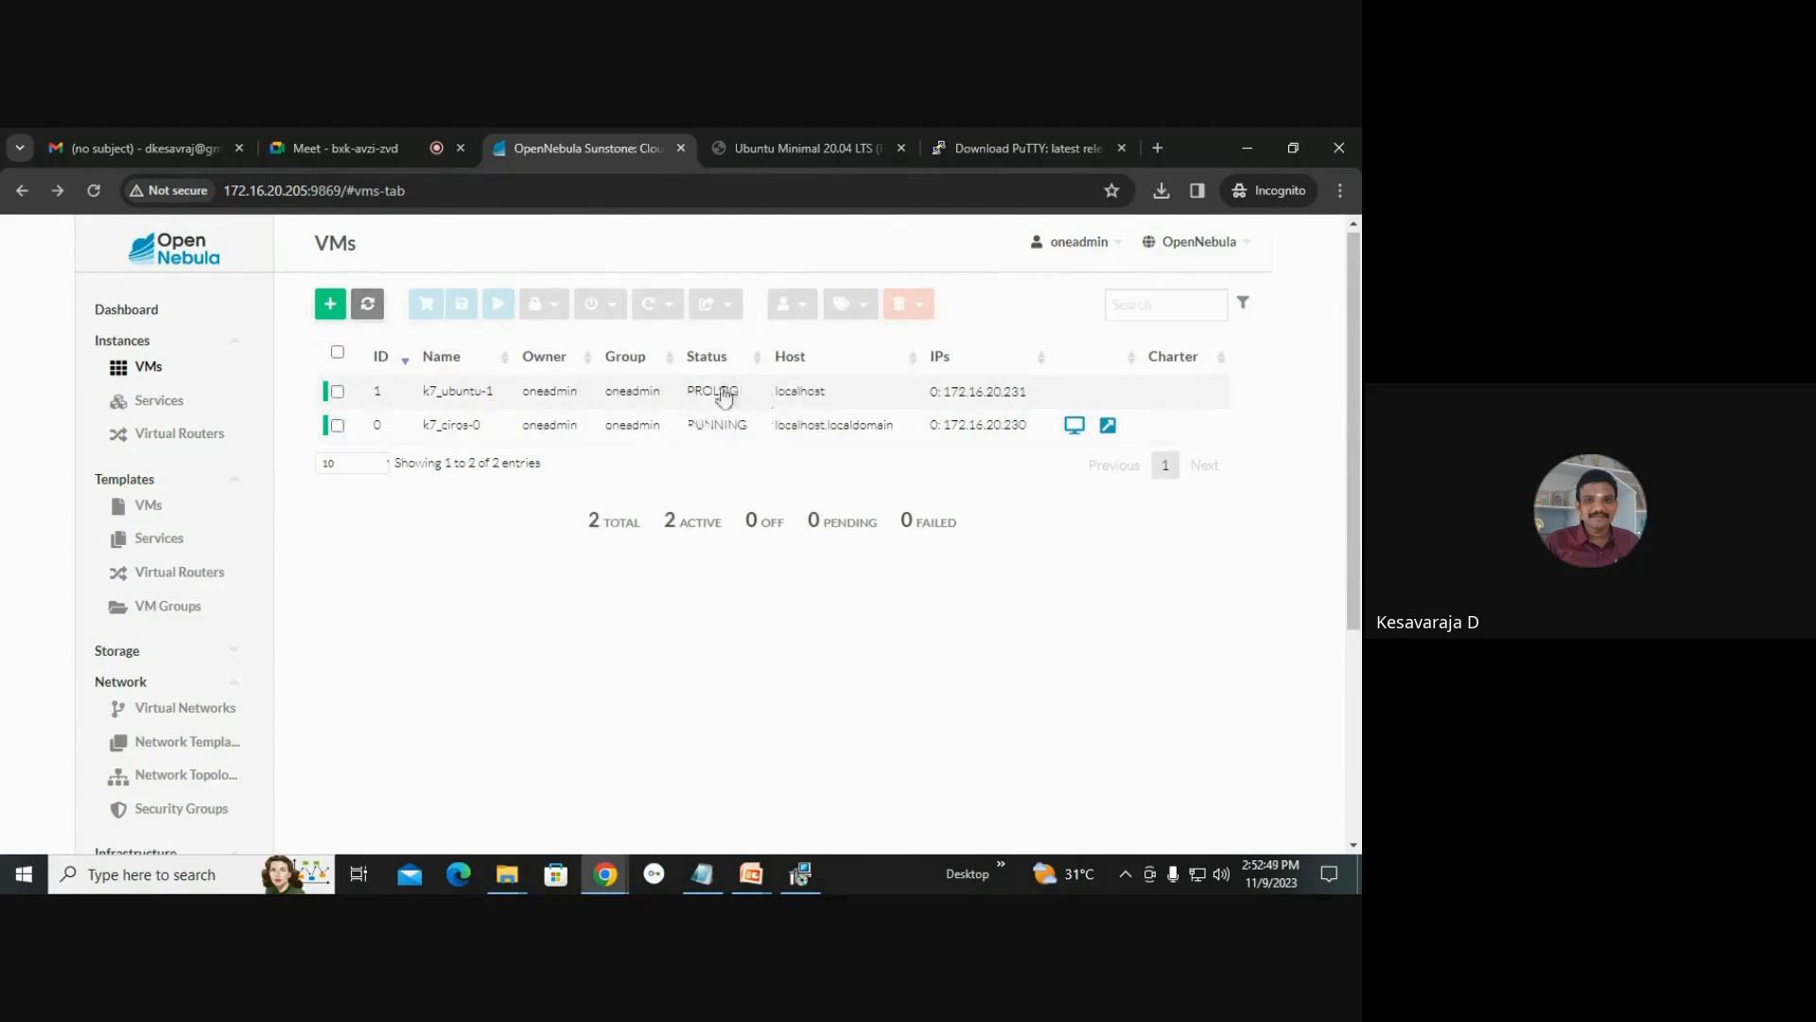
click(368, 314)
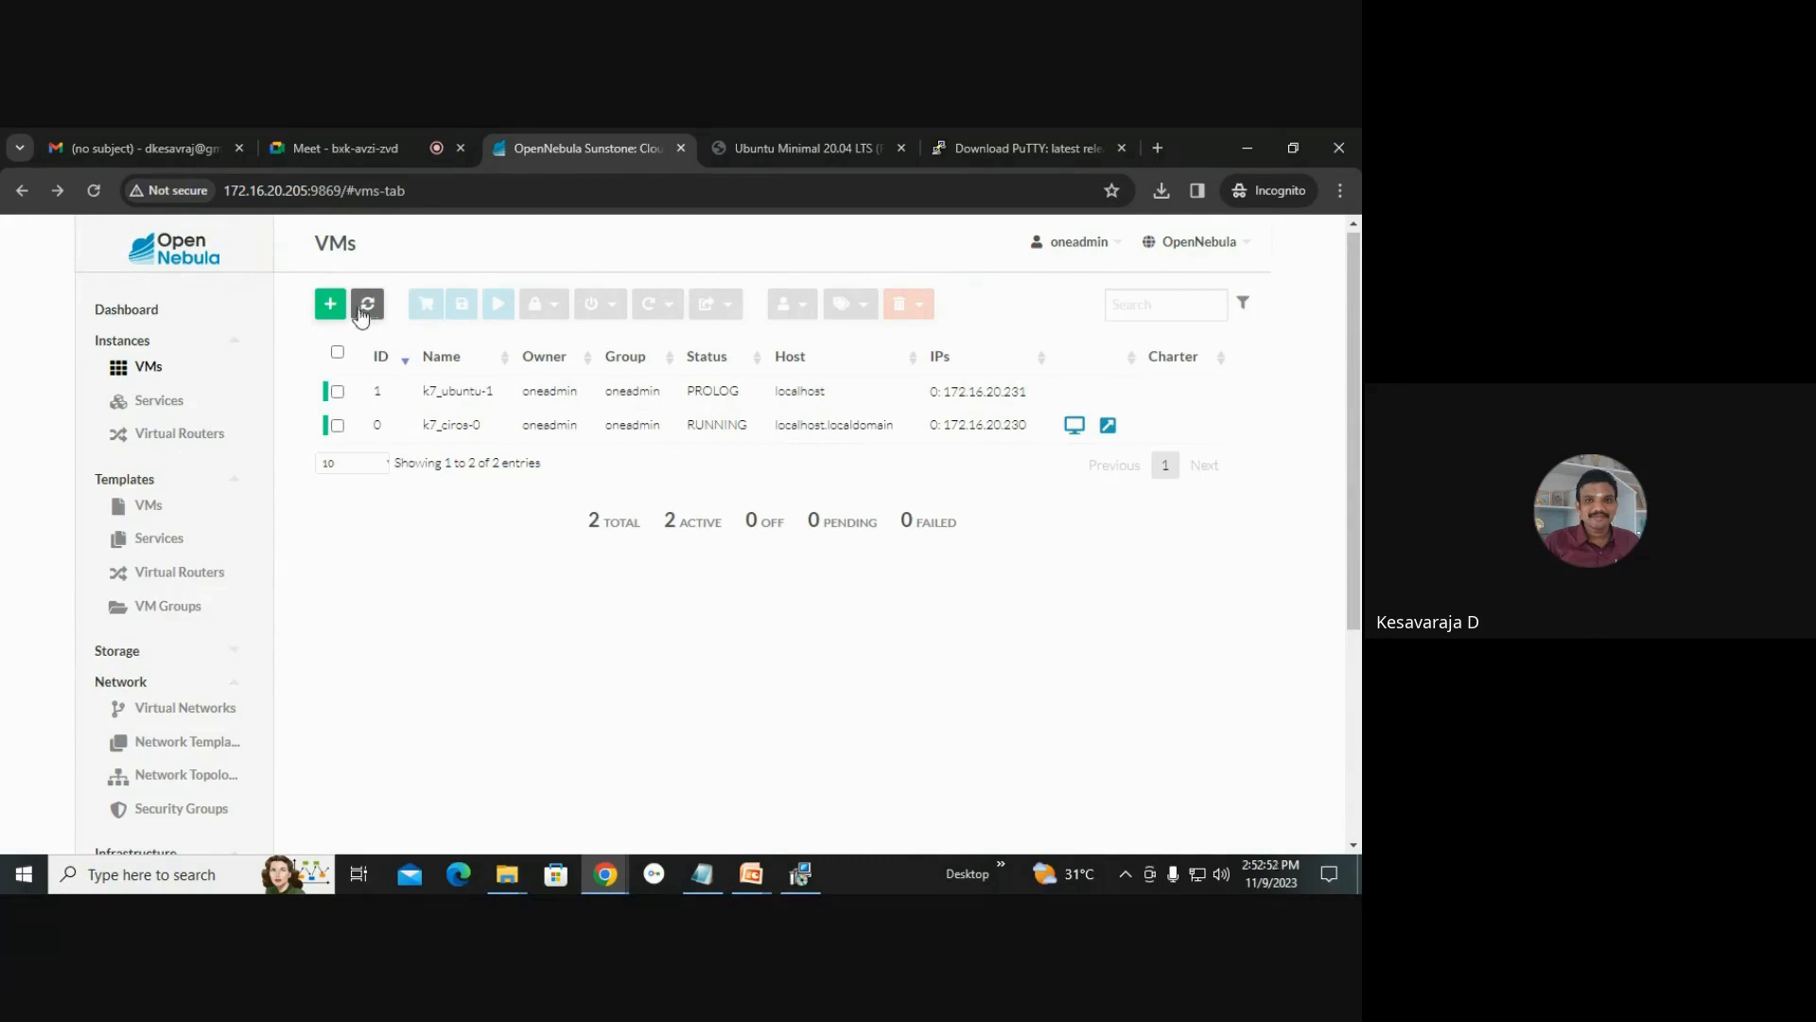
click(361, 317)
click(360, 317)
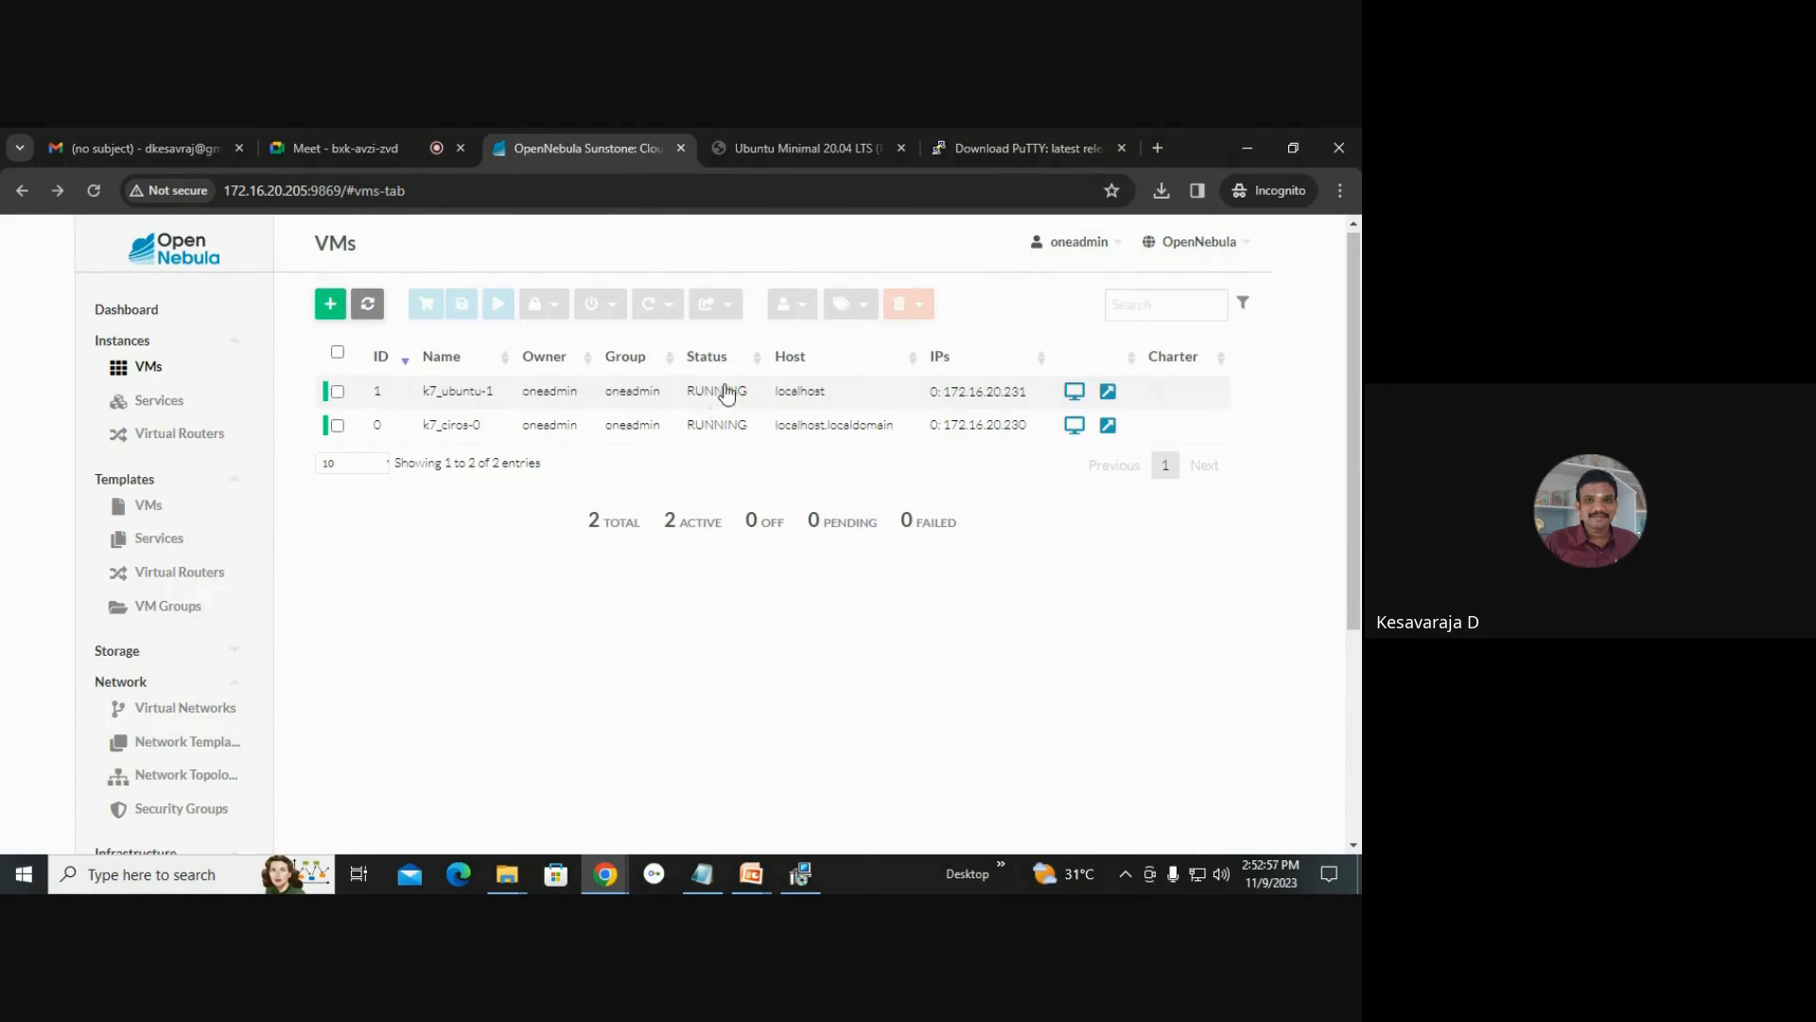
Try to open the VNC console of the k7_ubuntu-1 VM and dismiss the notification.
click(1073, 392)
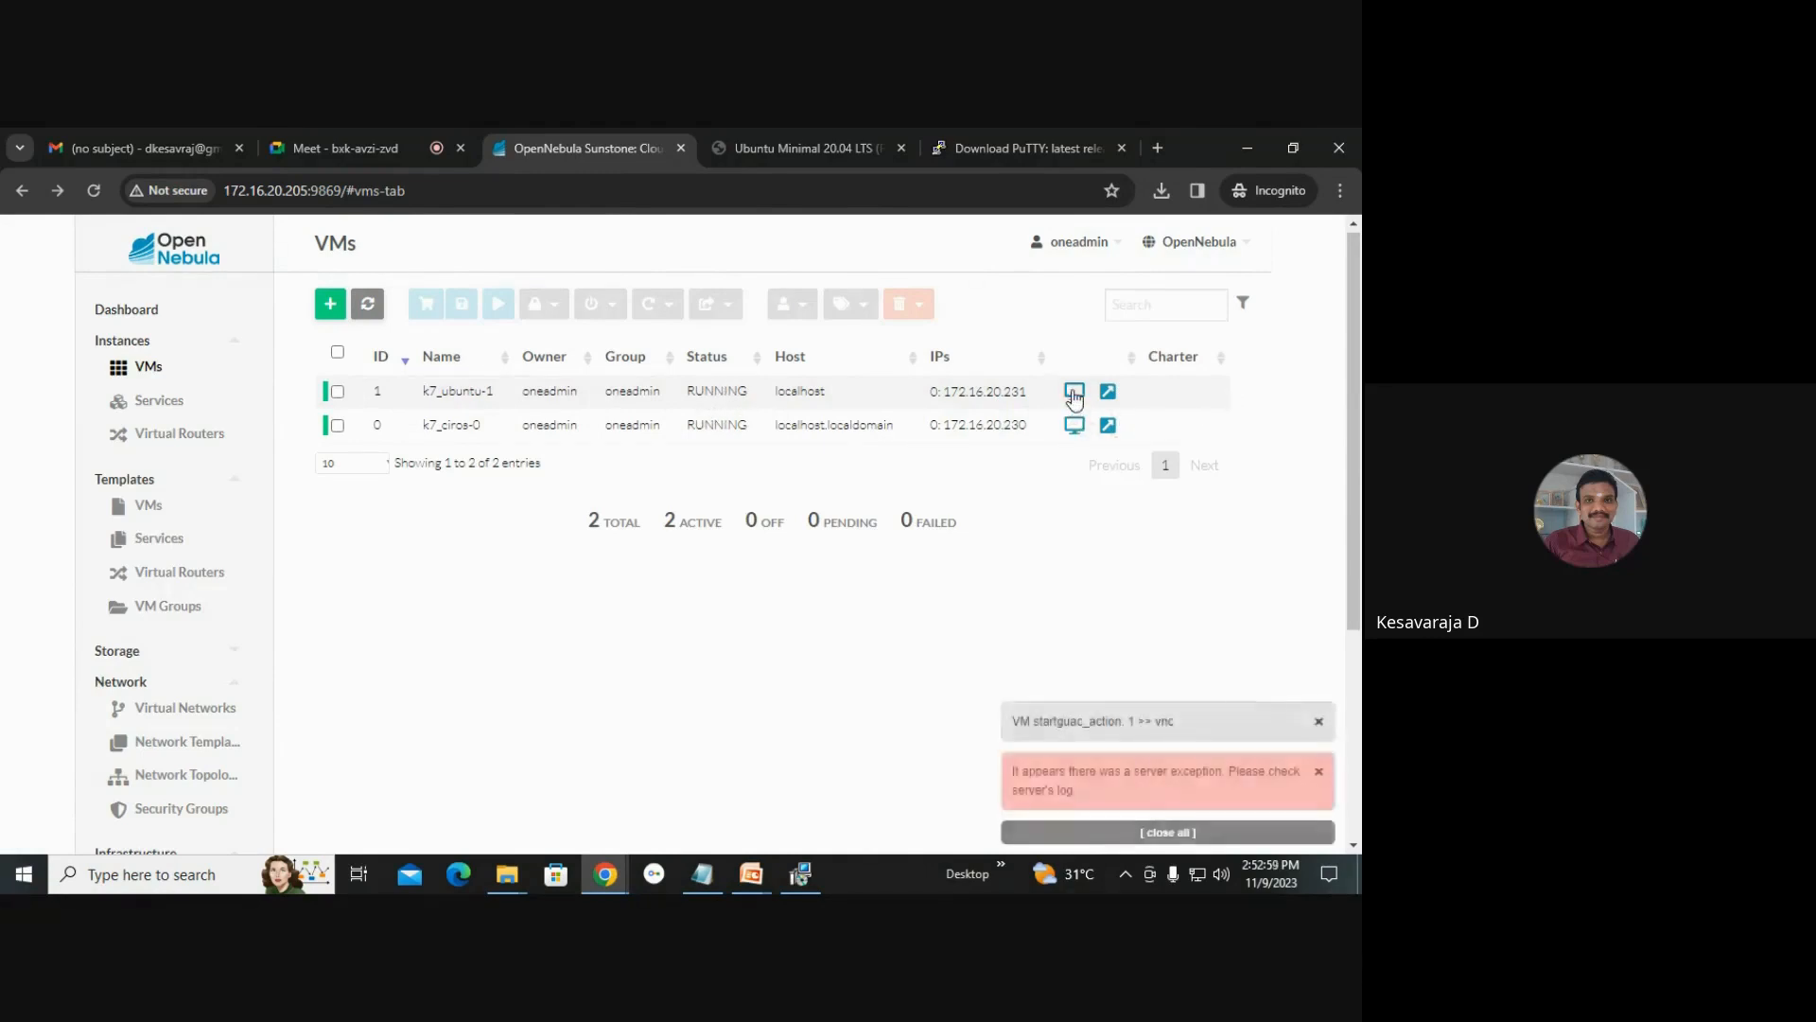
click(1321, 778)
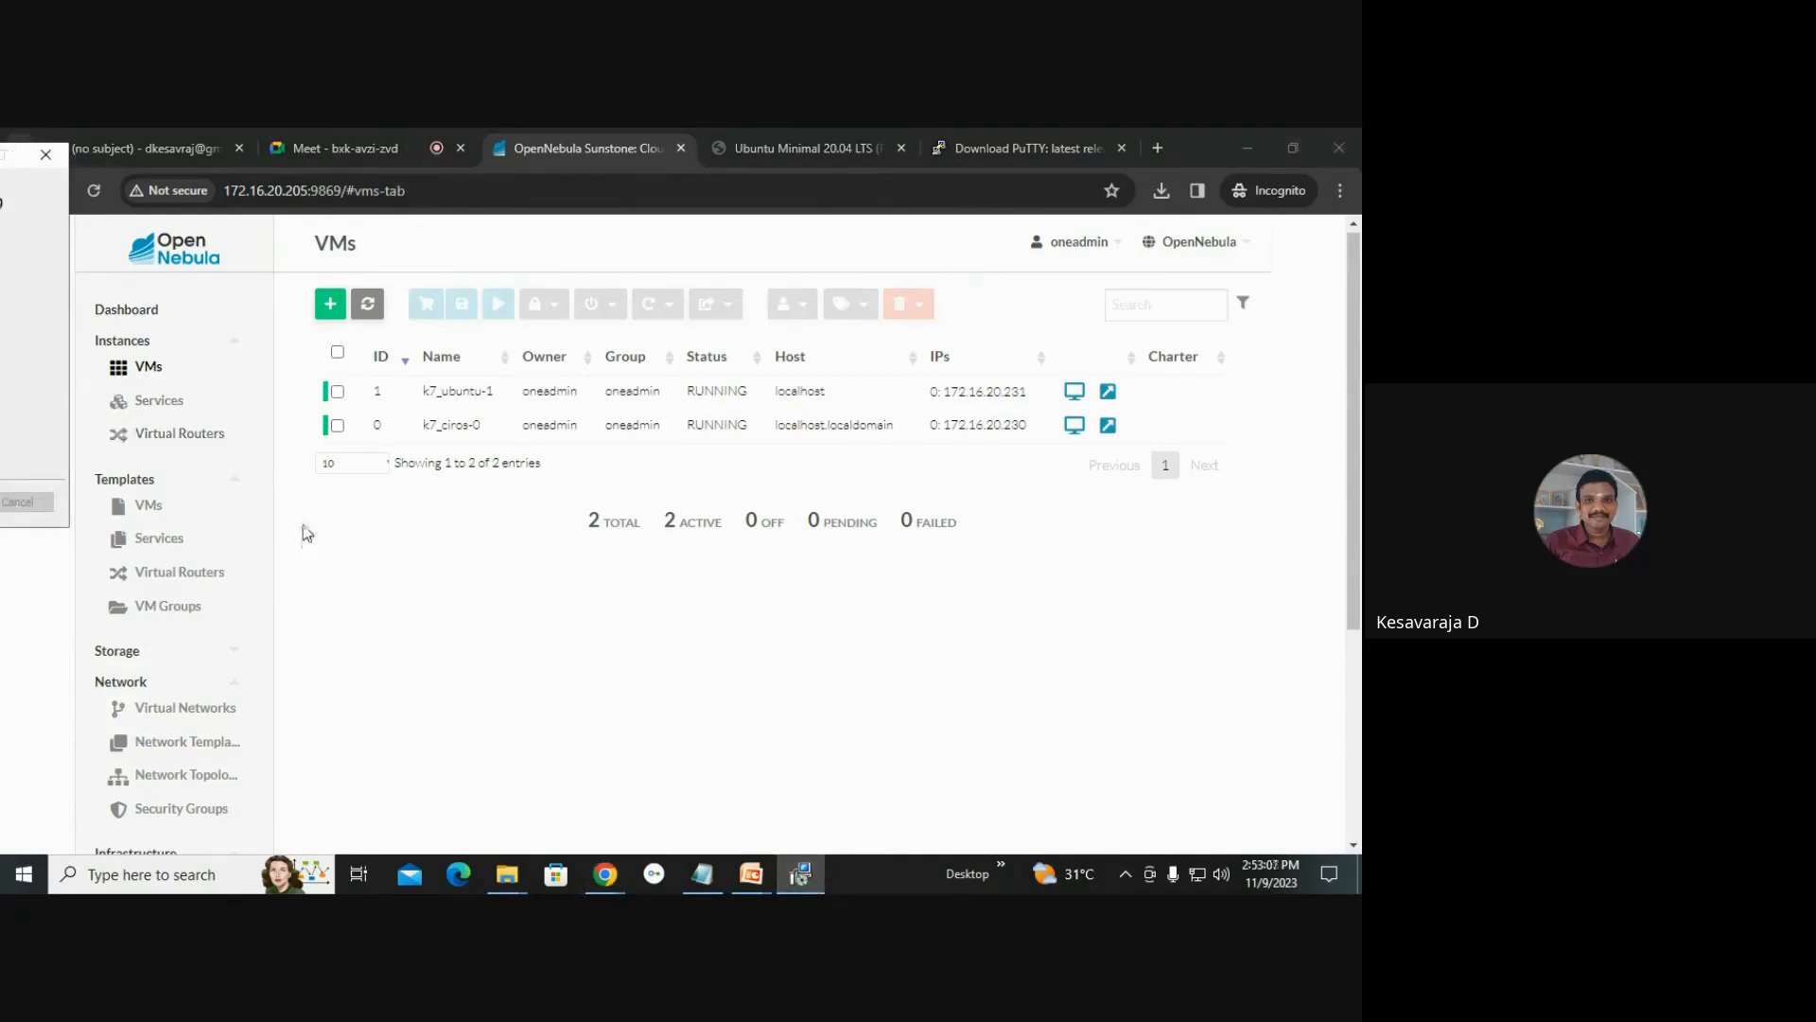
click(601, 601)
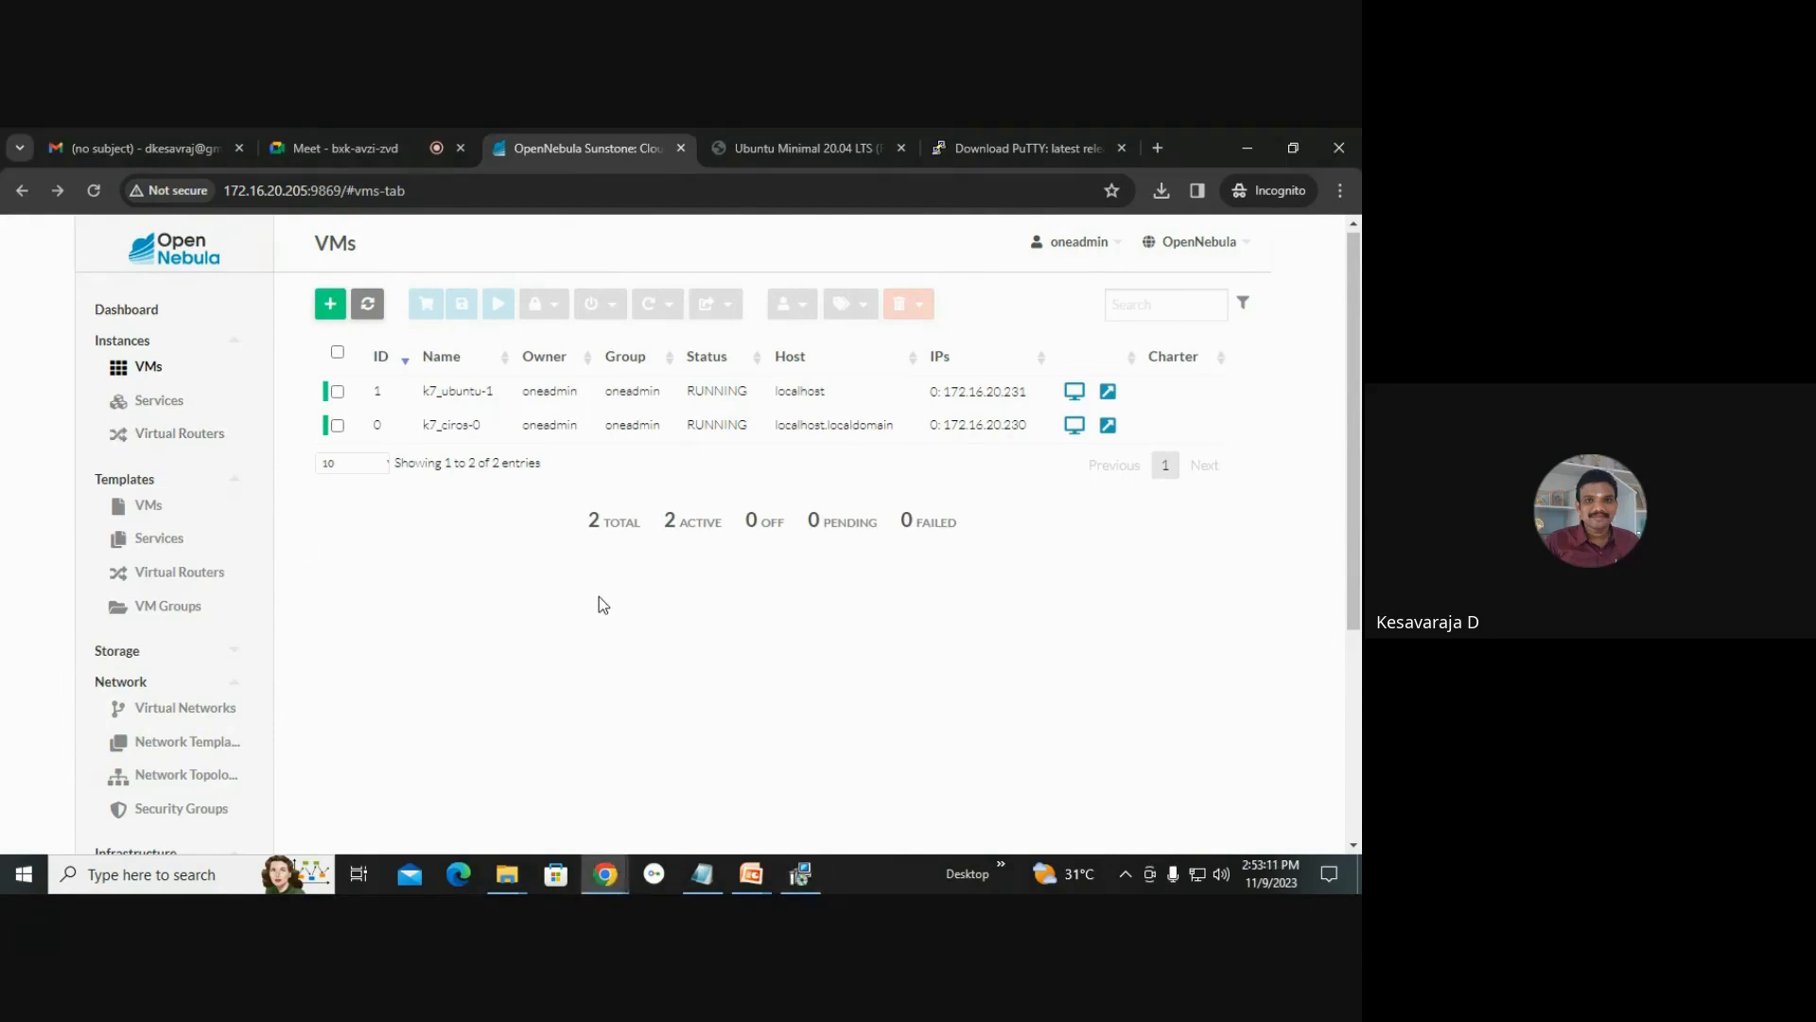
click(702, 874)
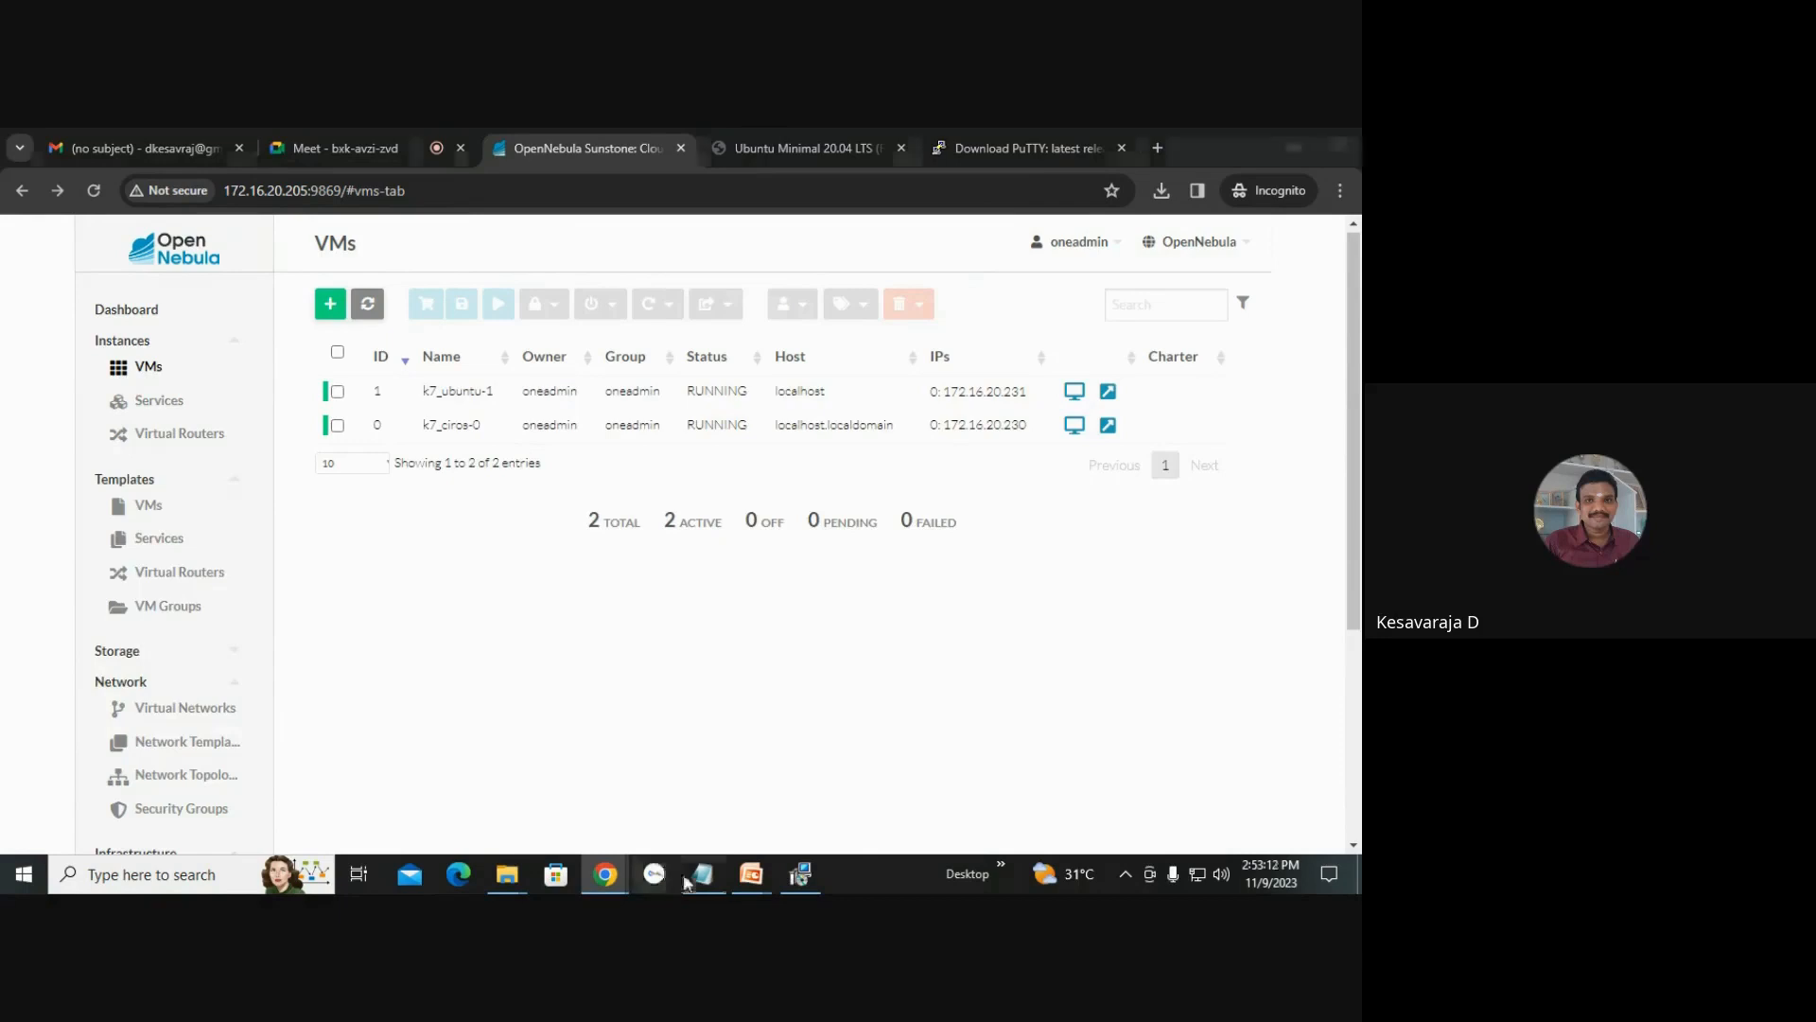
click(197, 263)
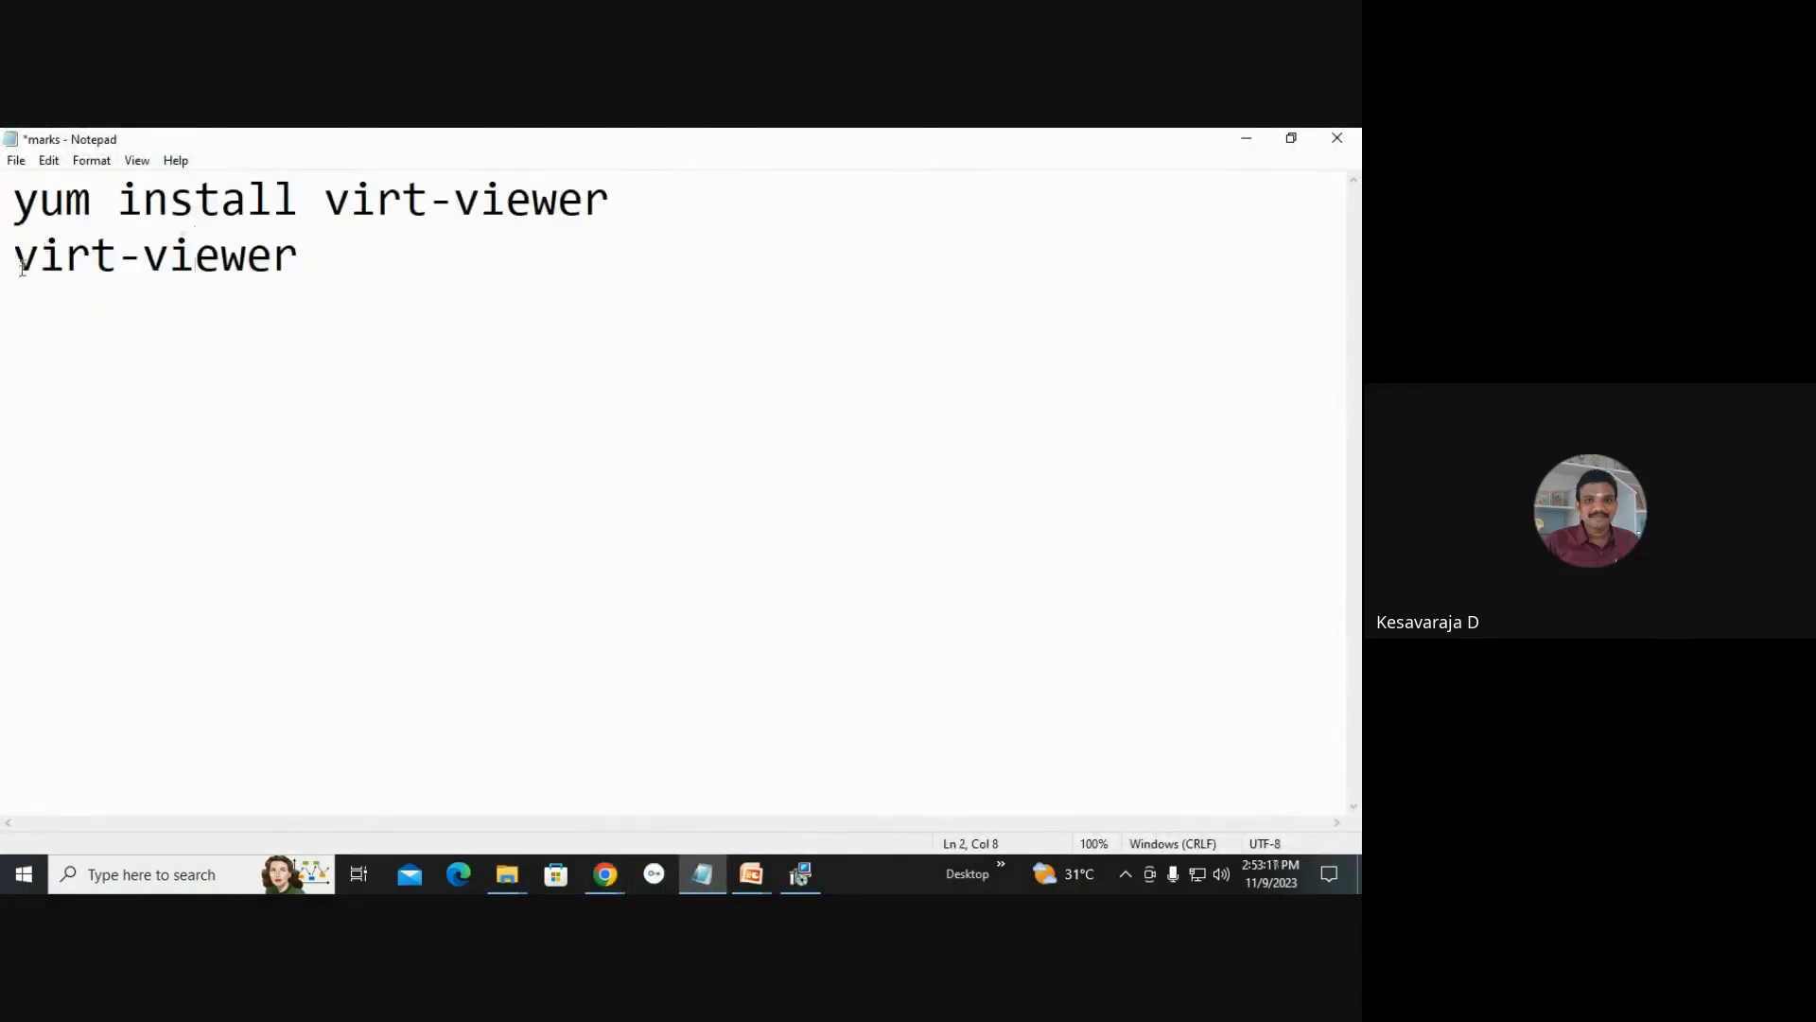
click(785, 882)
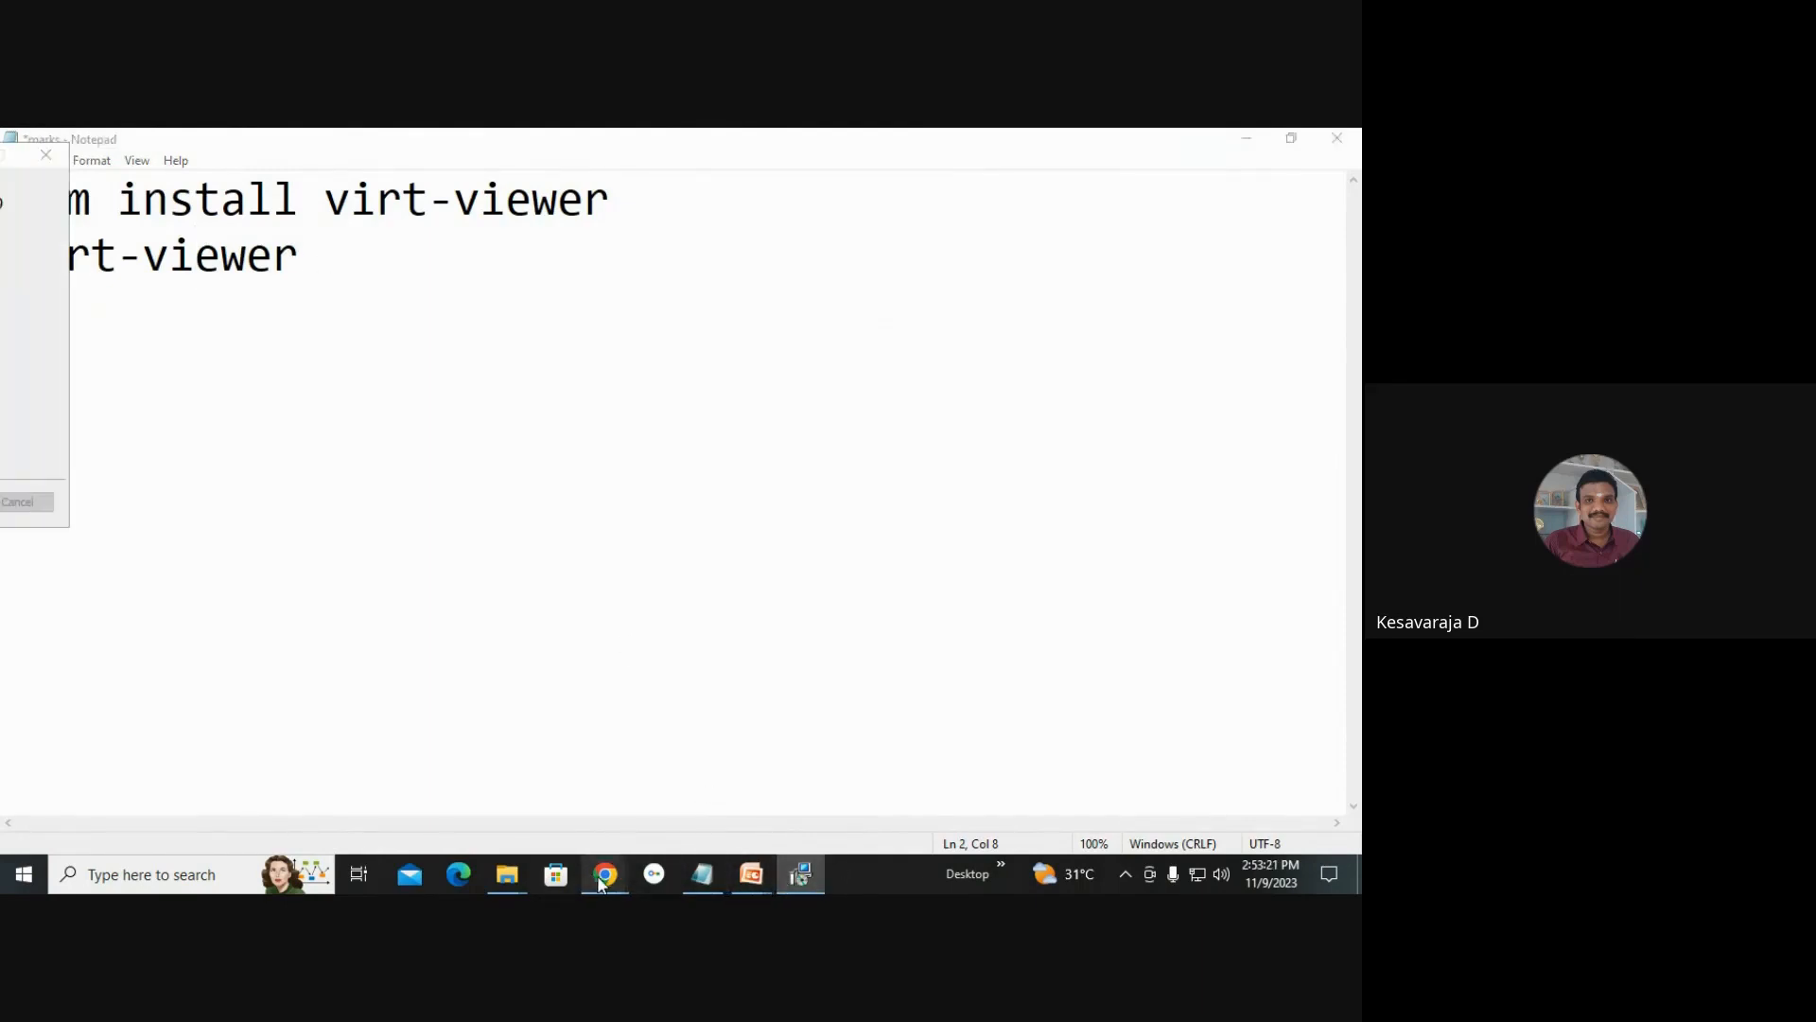
mouse_move(606, 874)
click(545, 774)
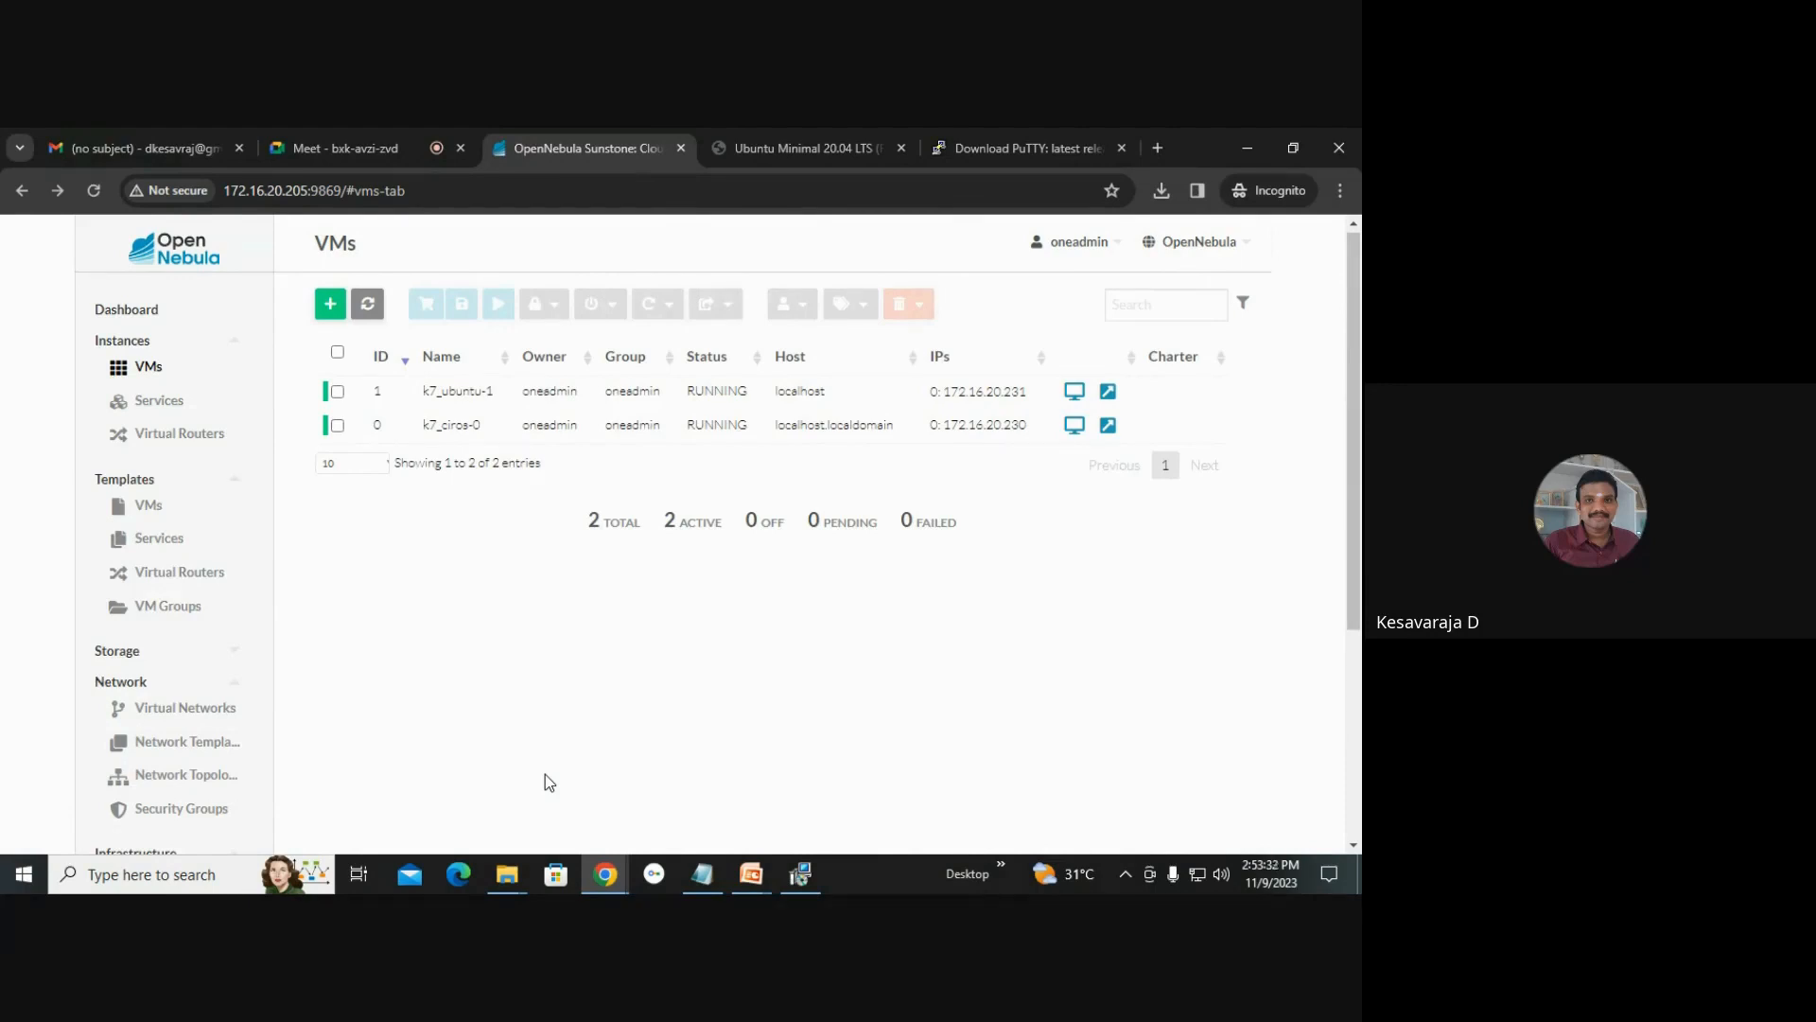
Open the PowerPoint slide show and page through the OpenNebula installation slides.
click(751, 873)
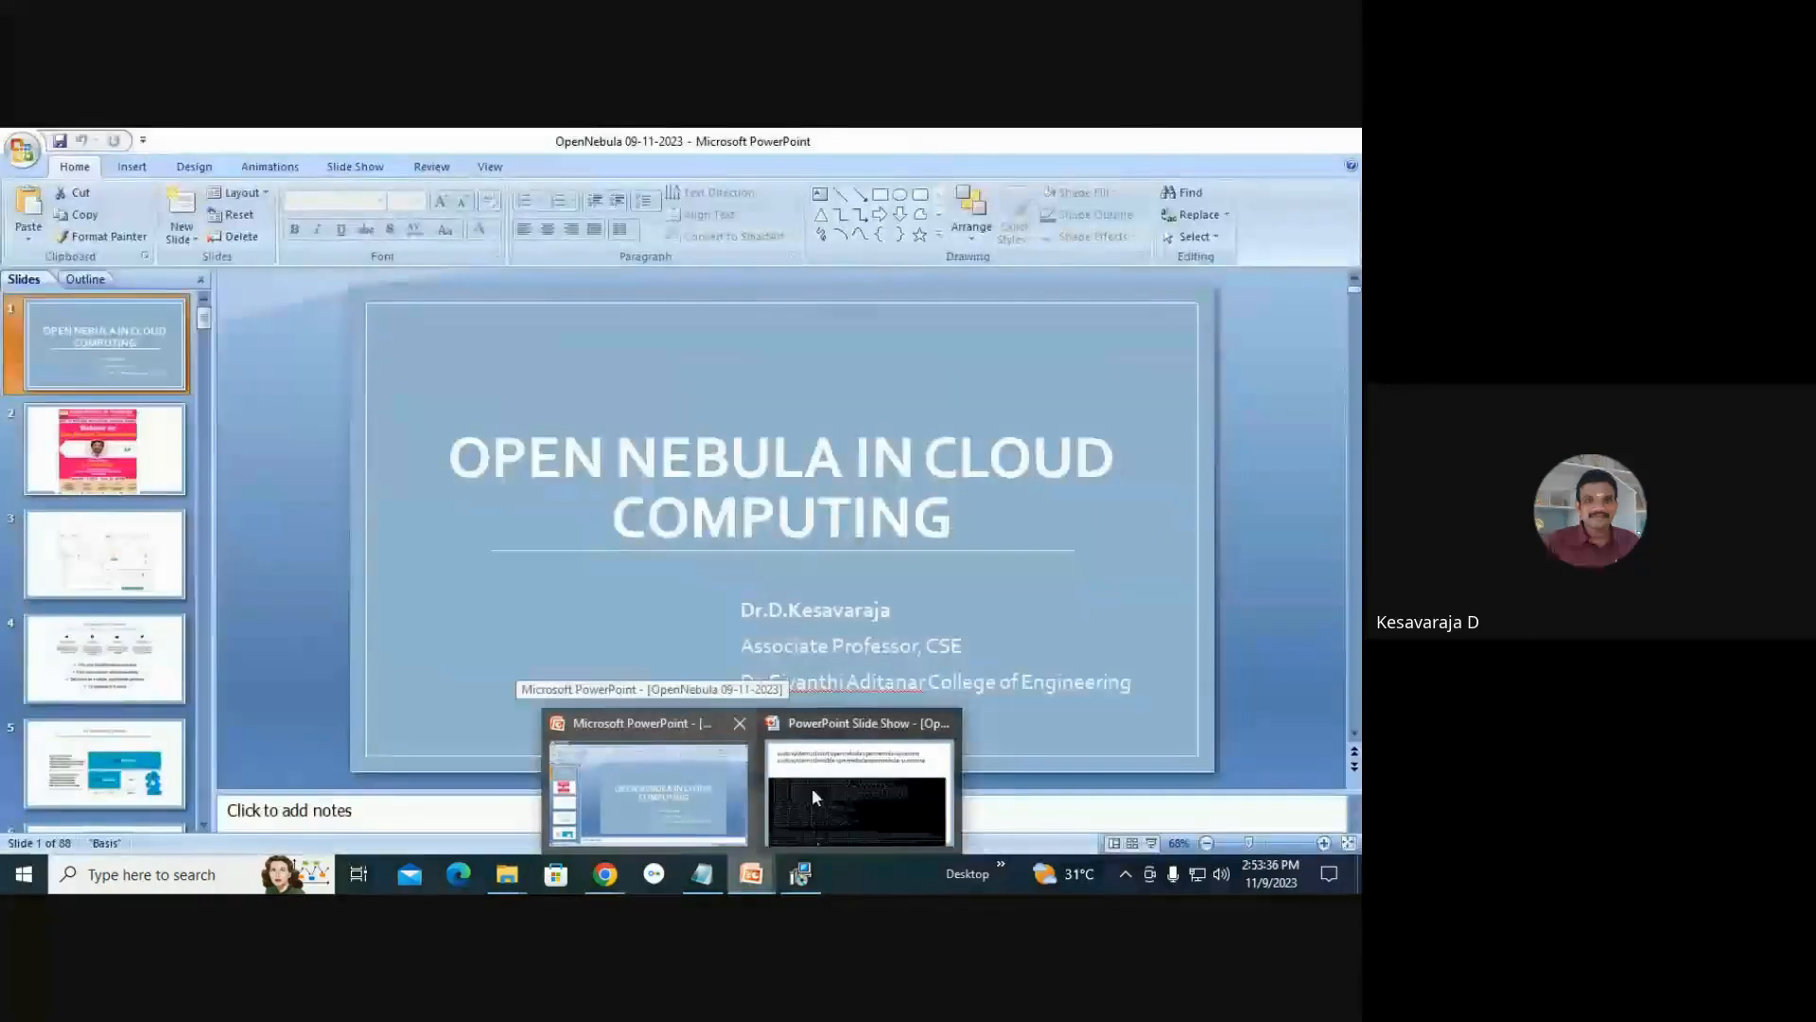
click(812, 787)
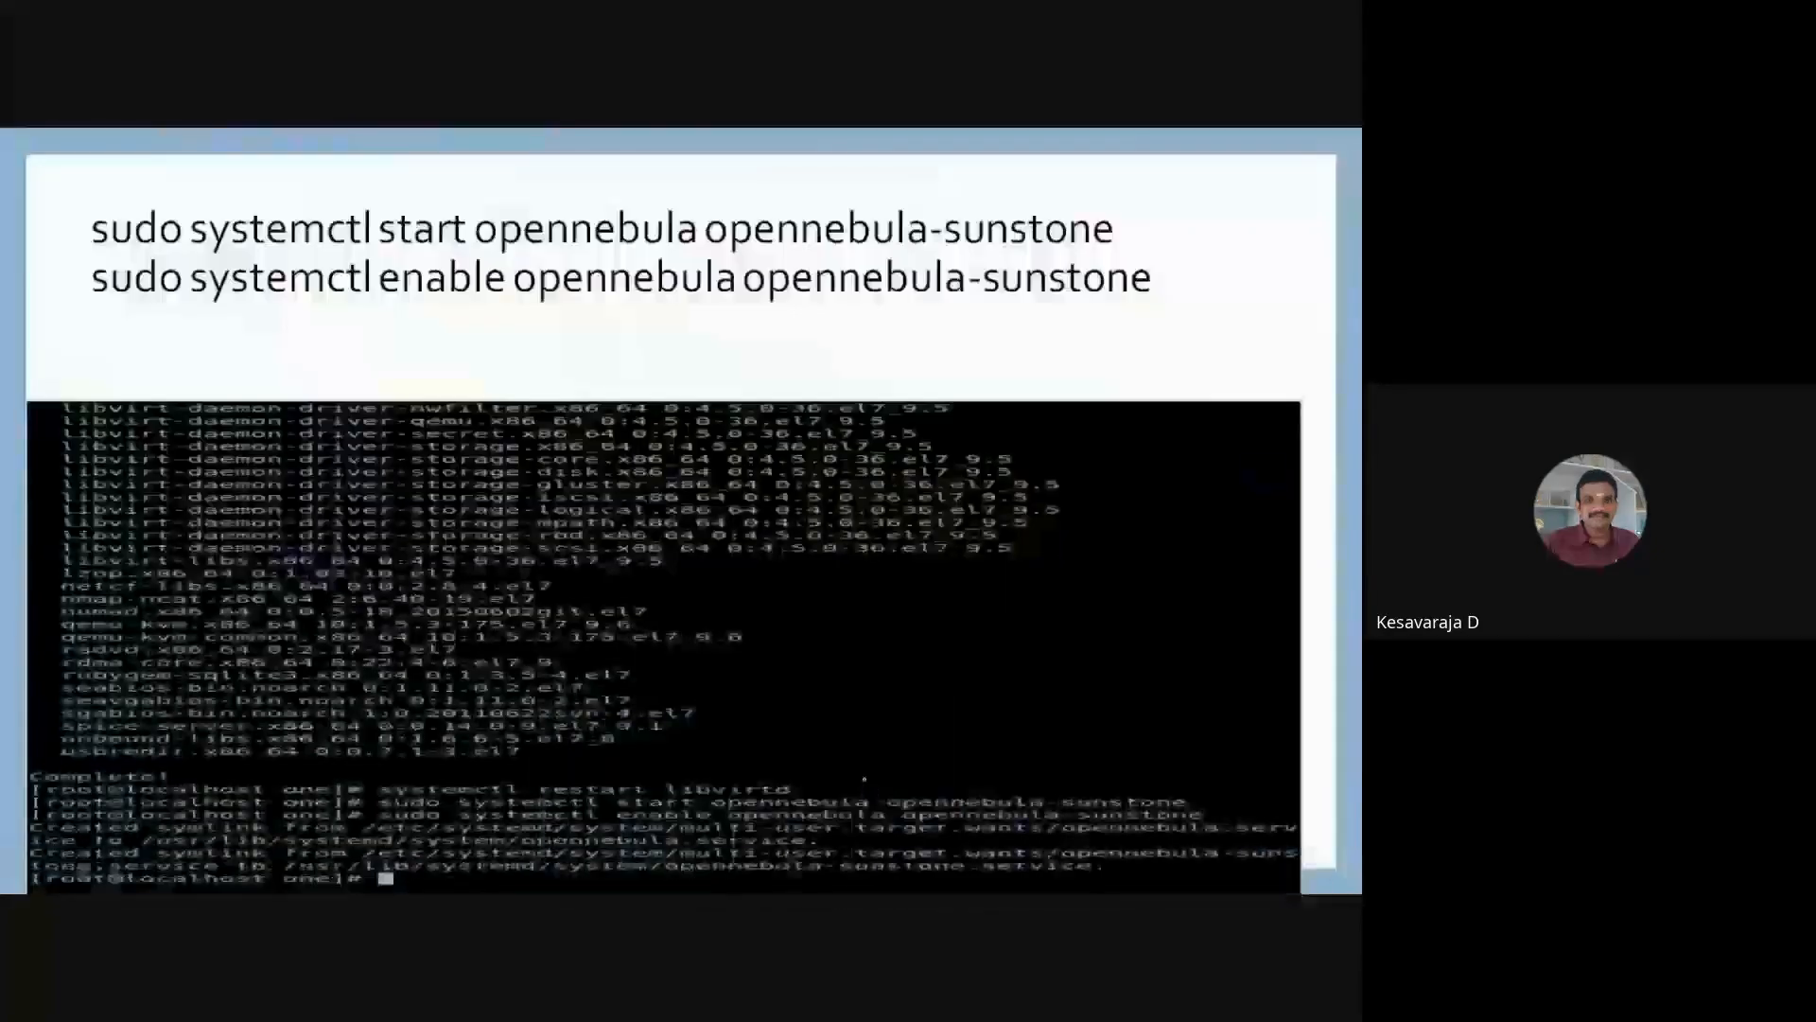
key(Left)
key(Left)
key(Left)
key(Left)
key(Left)
key(Left)
key(Left)
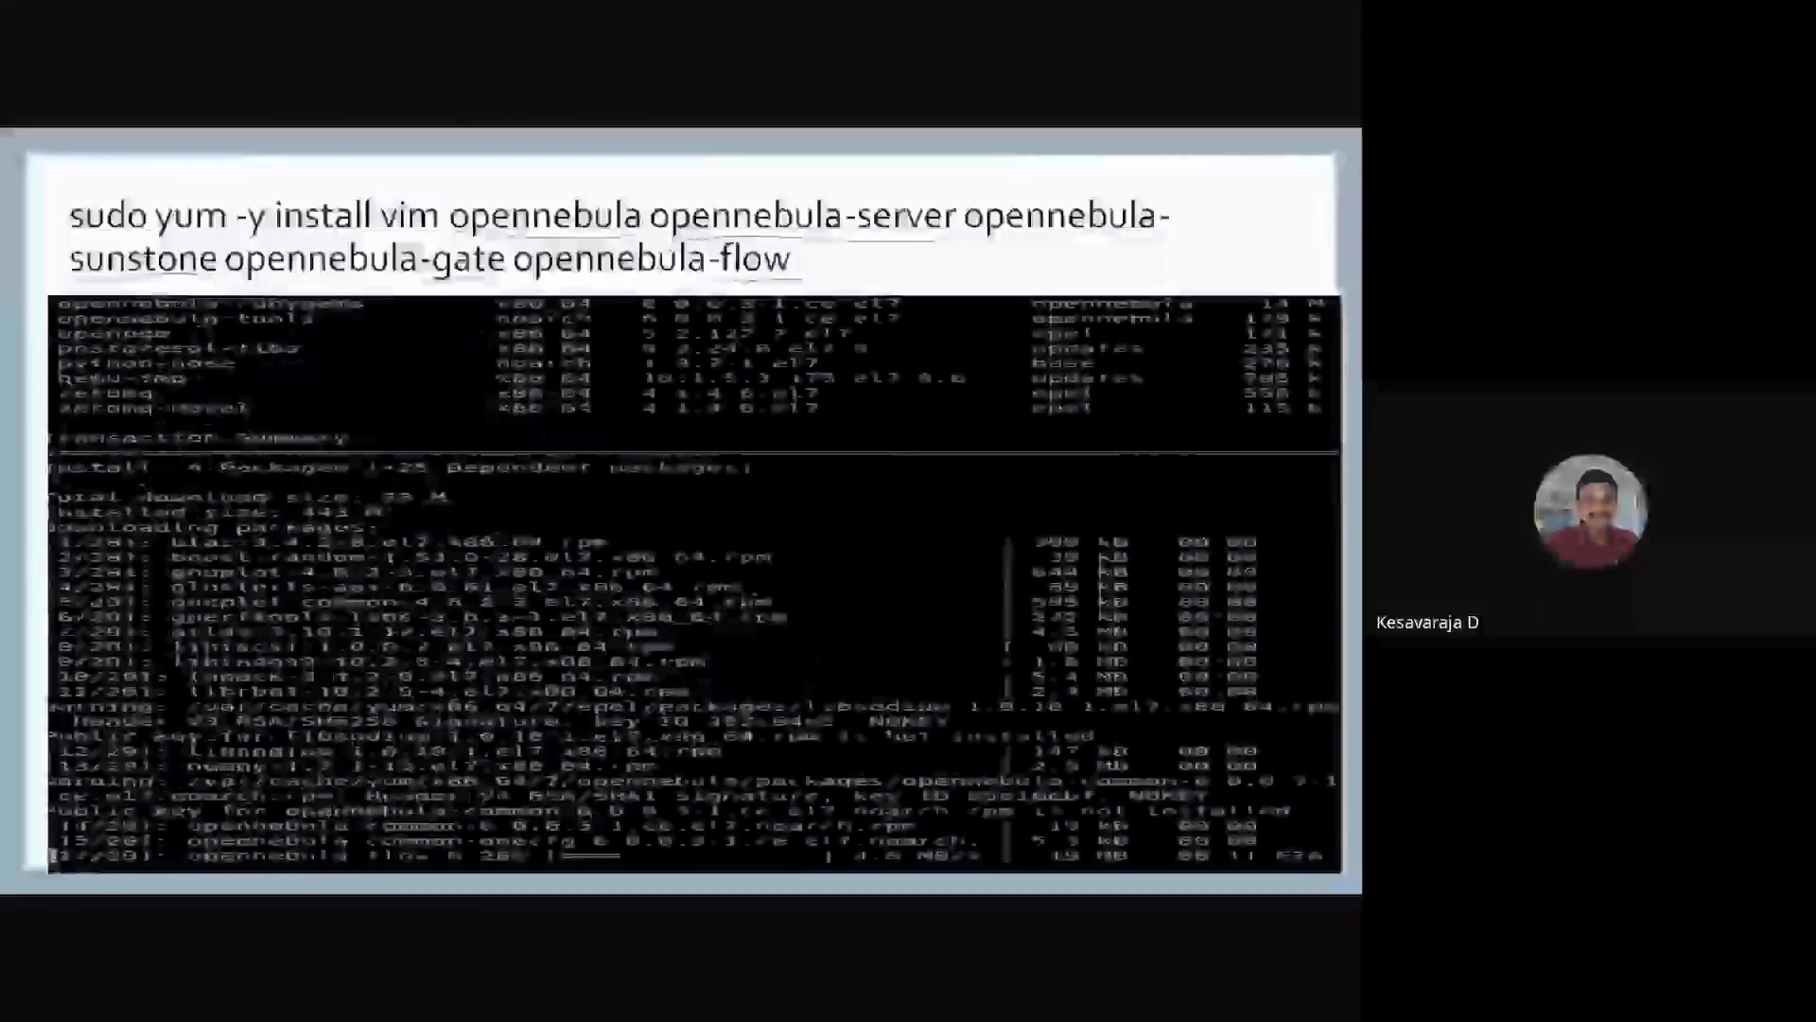
key(Left)
key(Left)
key(Left)
key(Right)
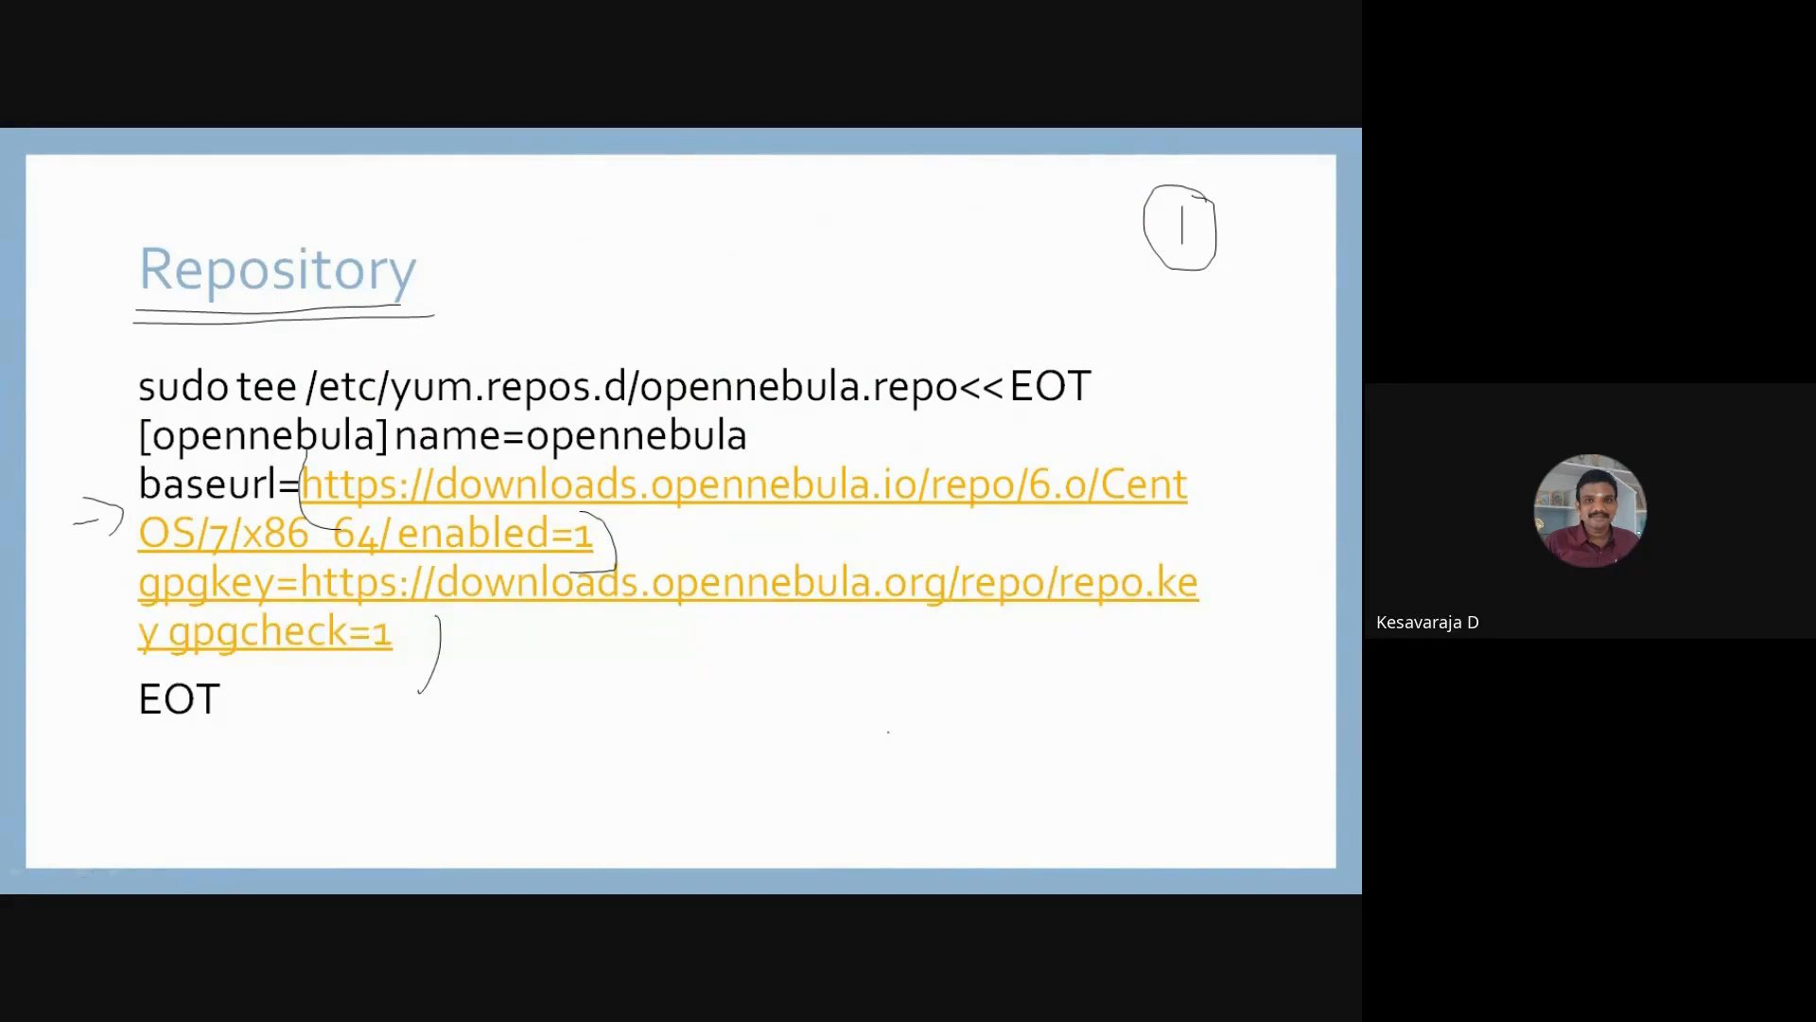
key(Right)
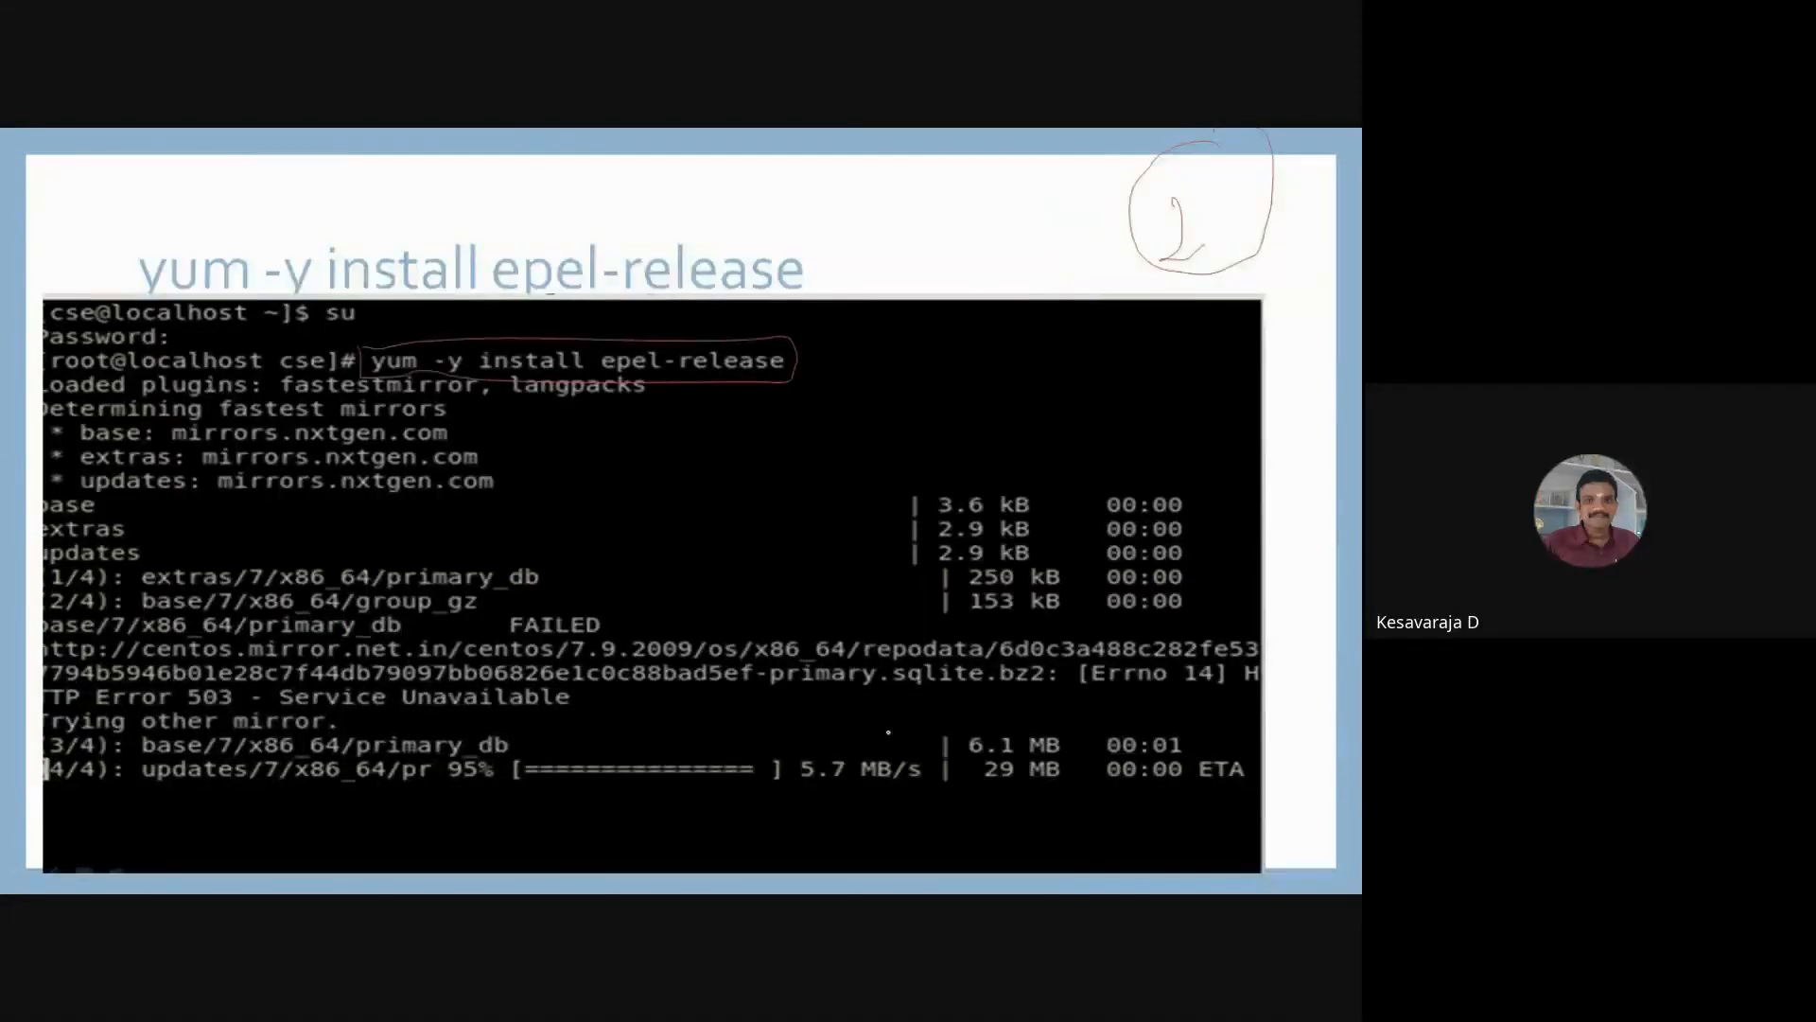
key(Right)
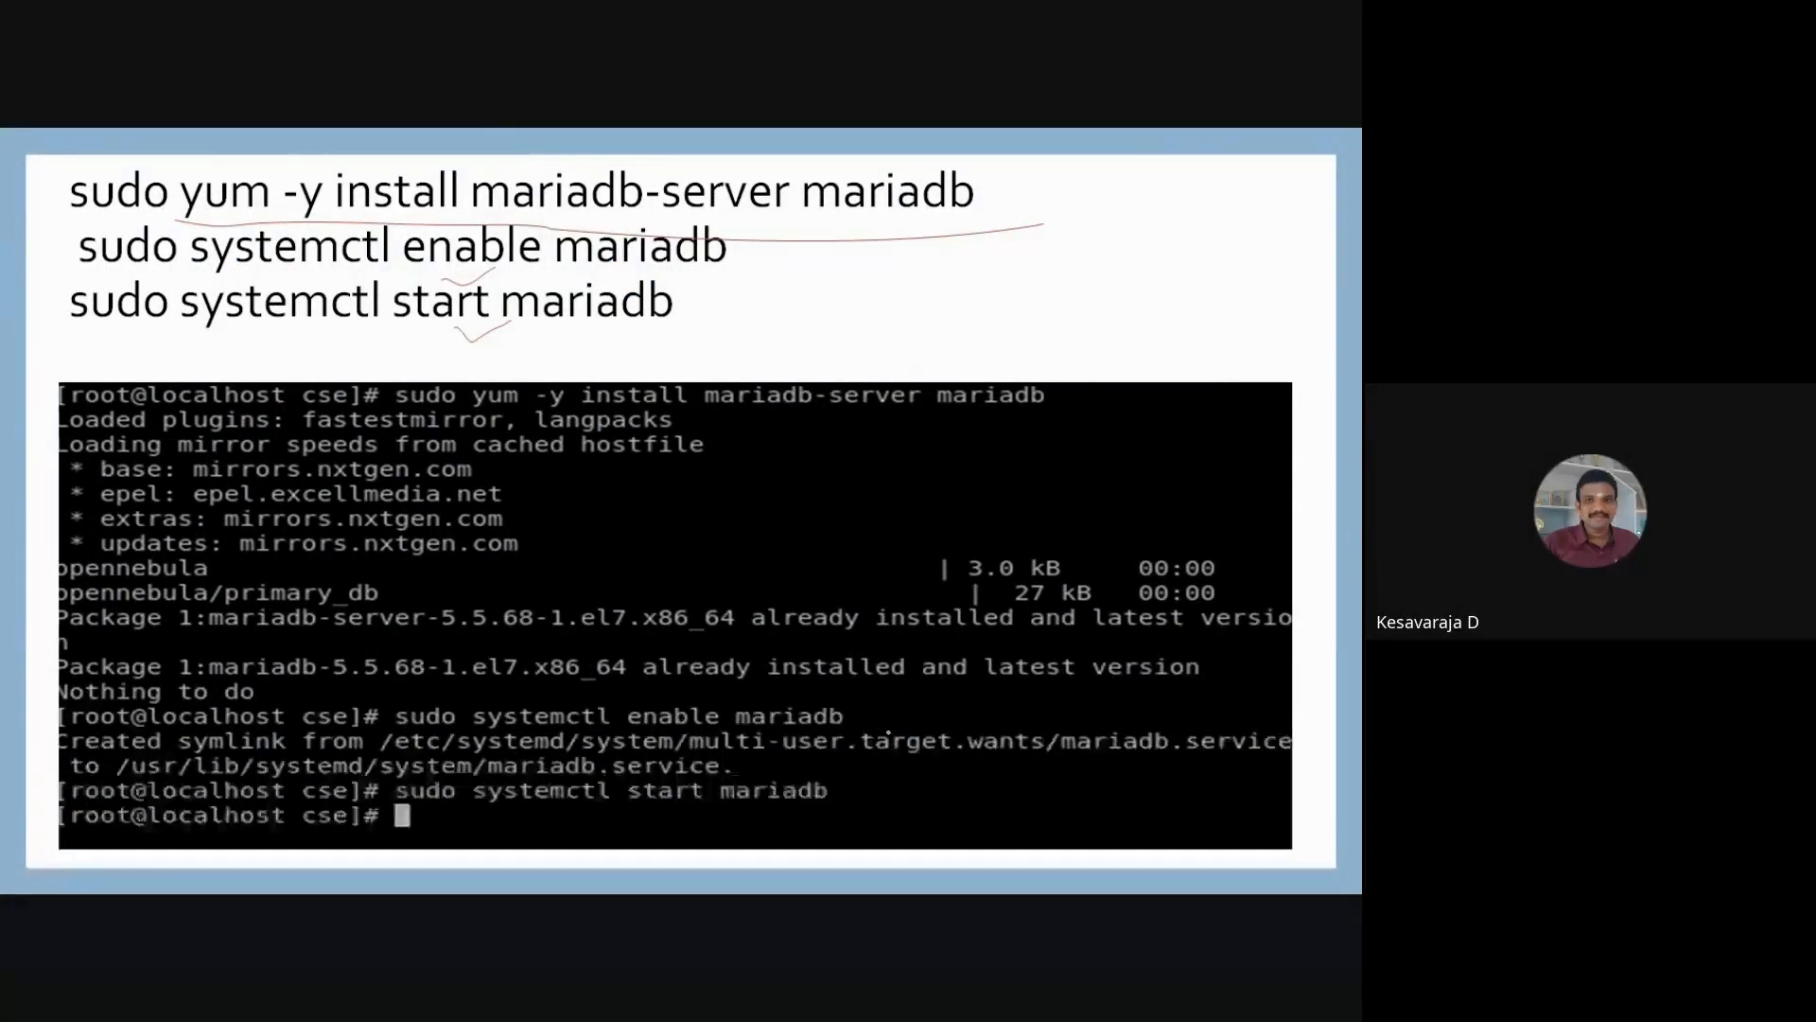
key(Right)
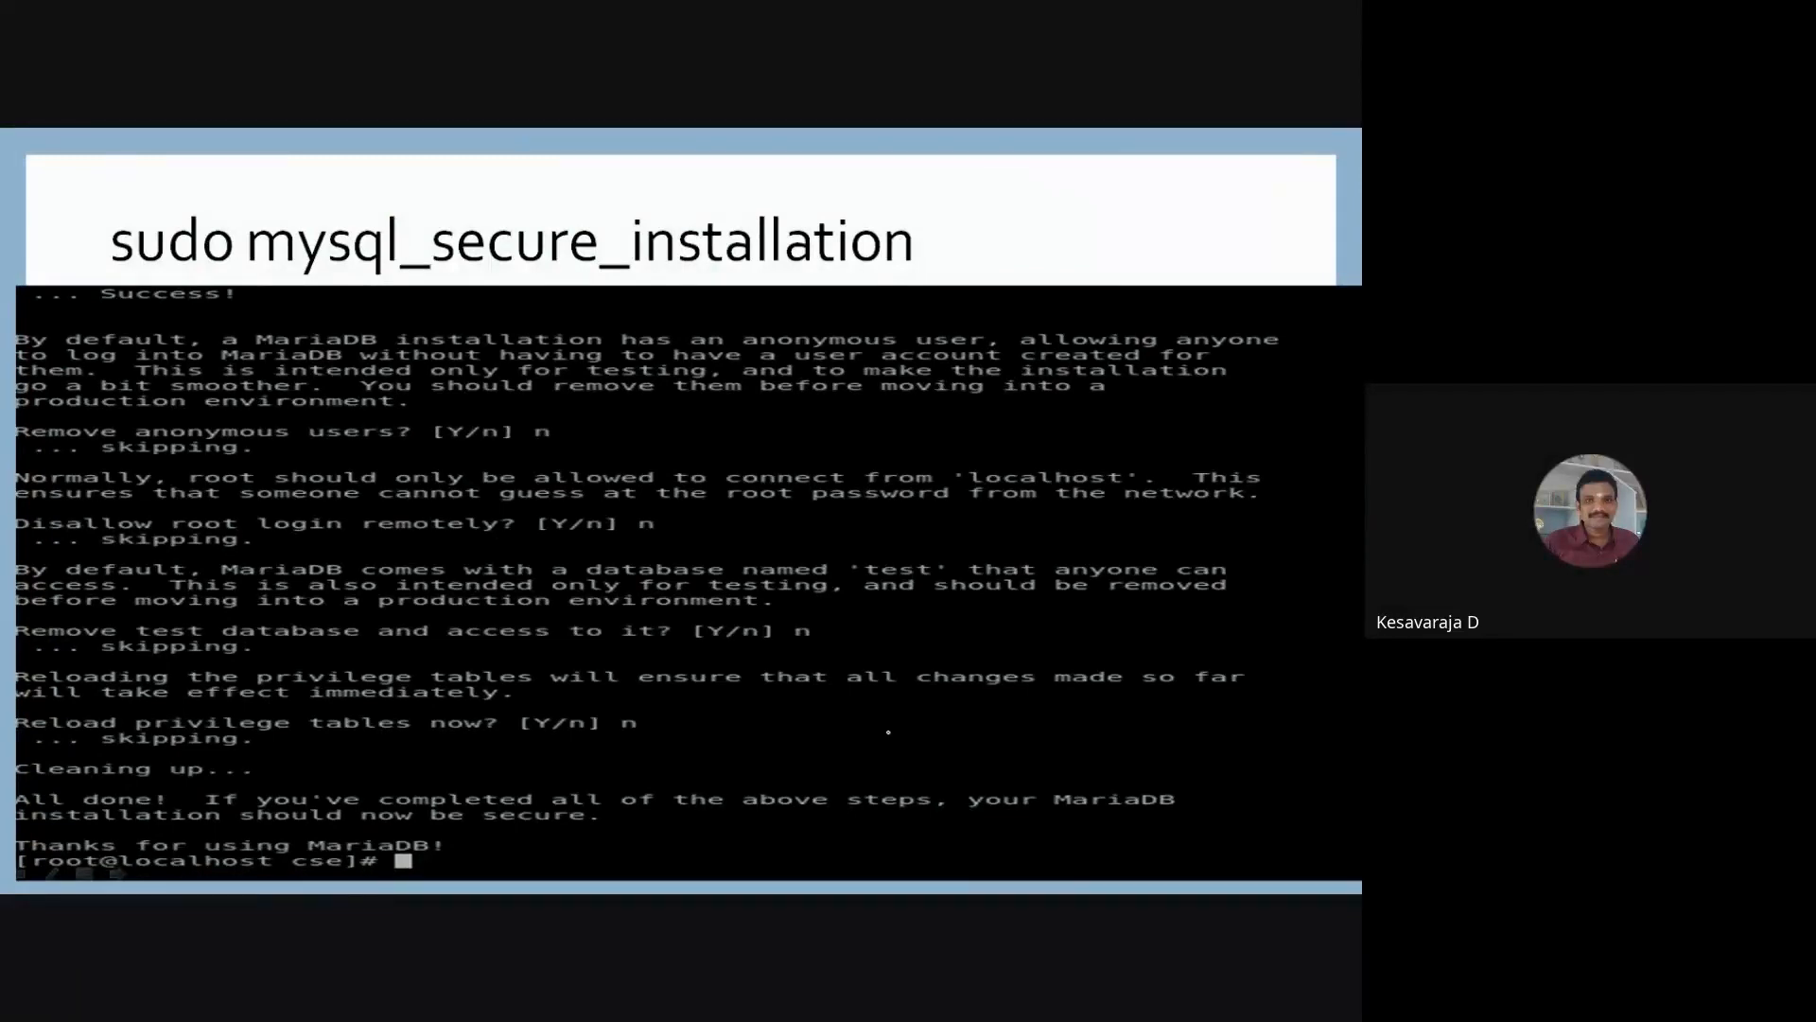
Page back and forth through the slides on MariaDB setup, oned.conf database settings, one_auth credentials and firewall port 9869.
key(Right)
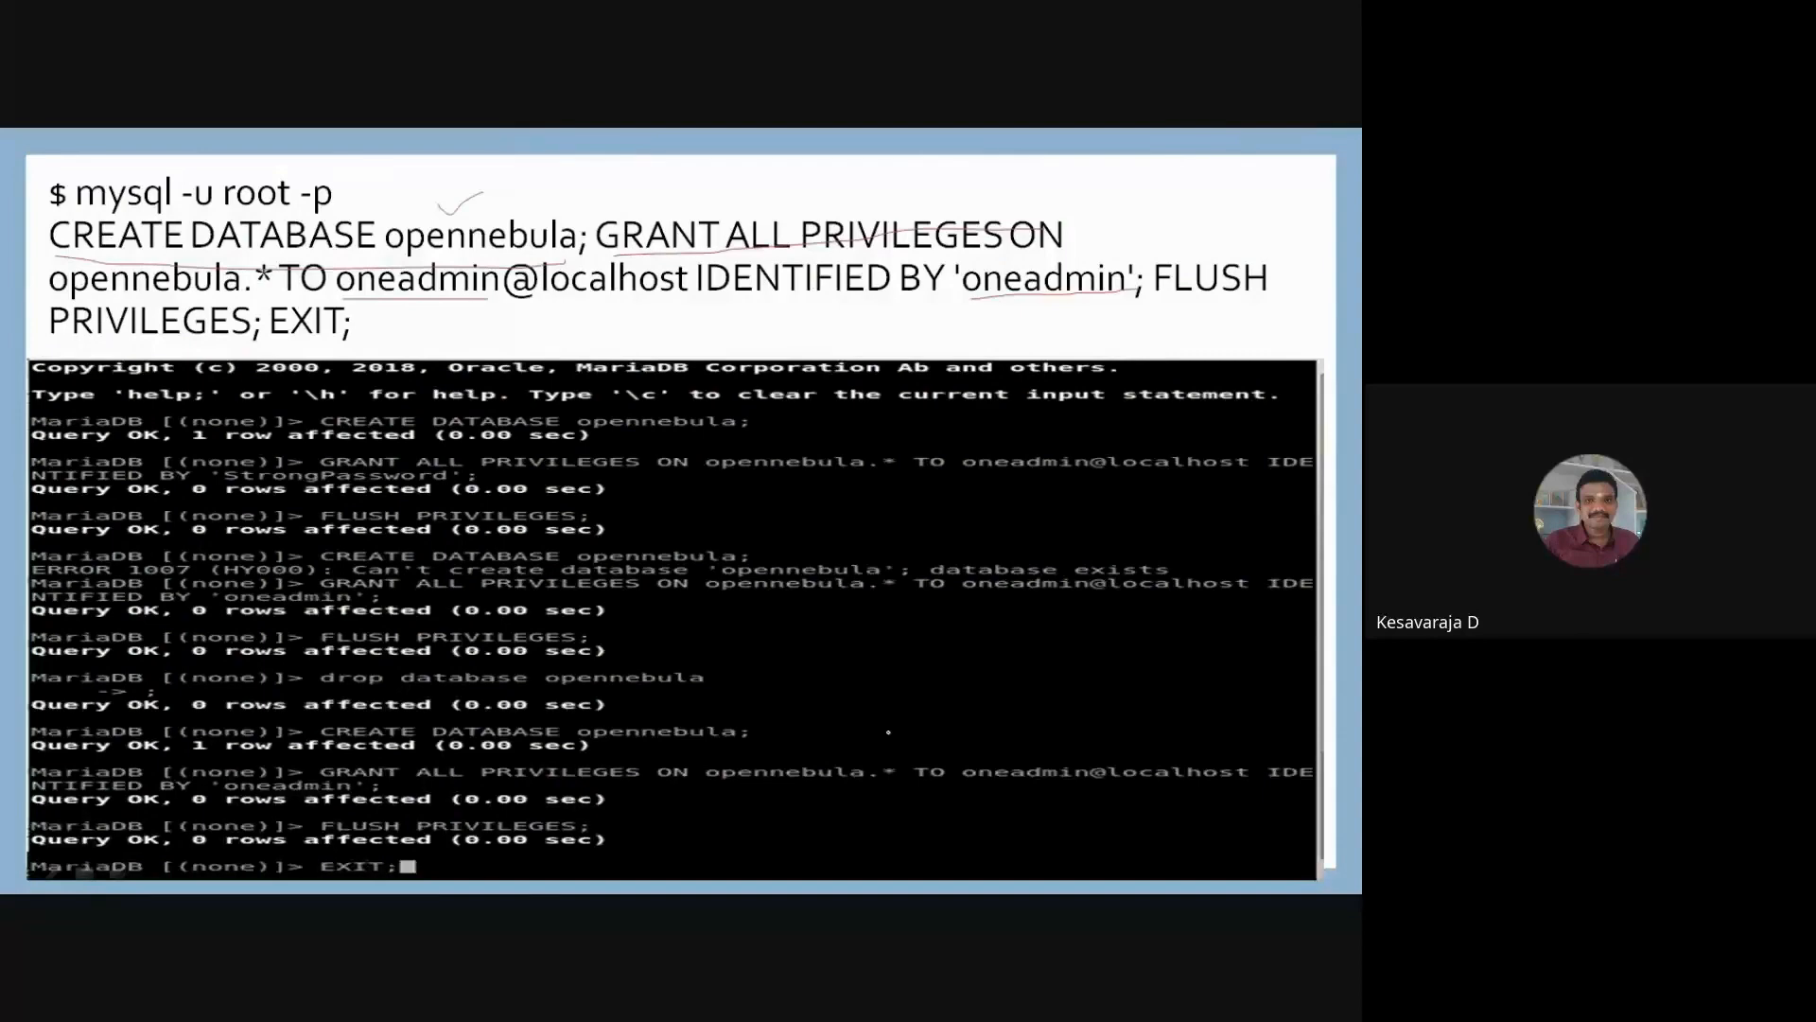
key(Left)
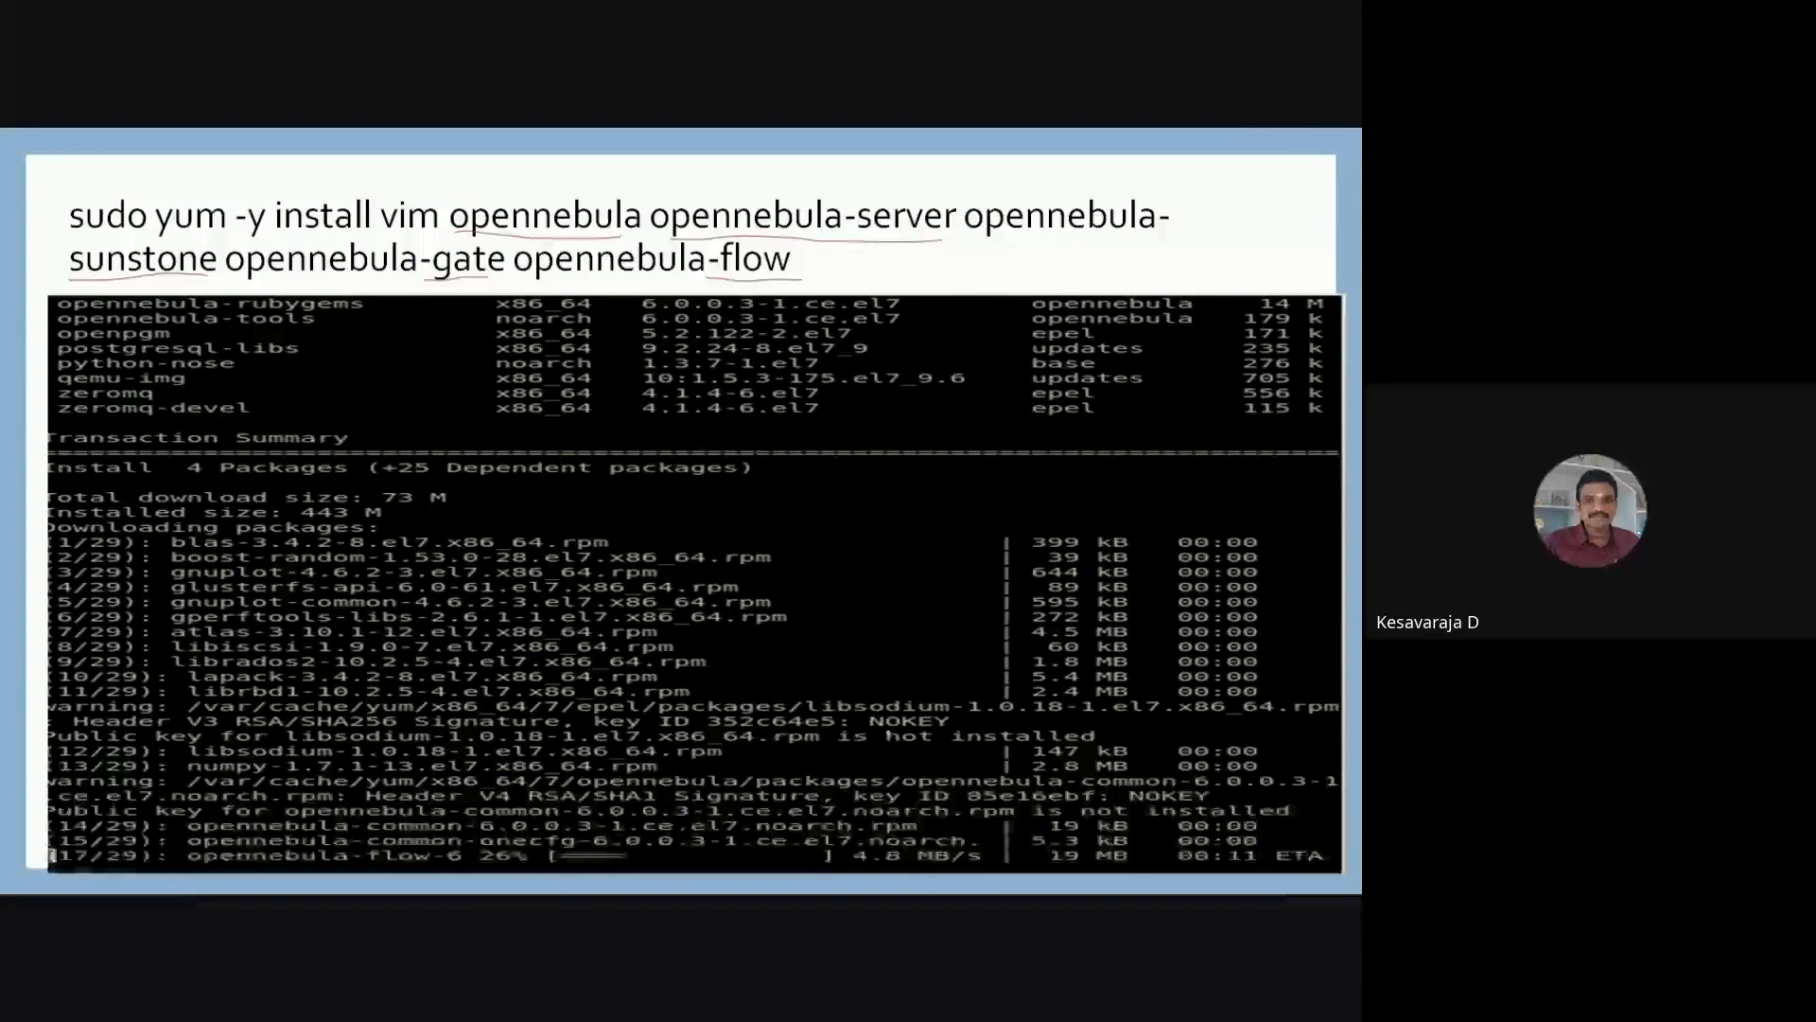
key(Right)
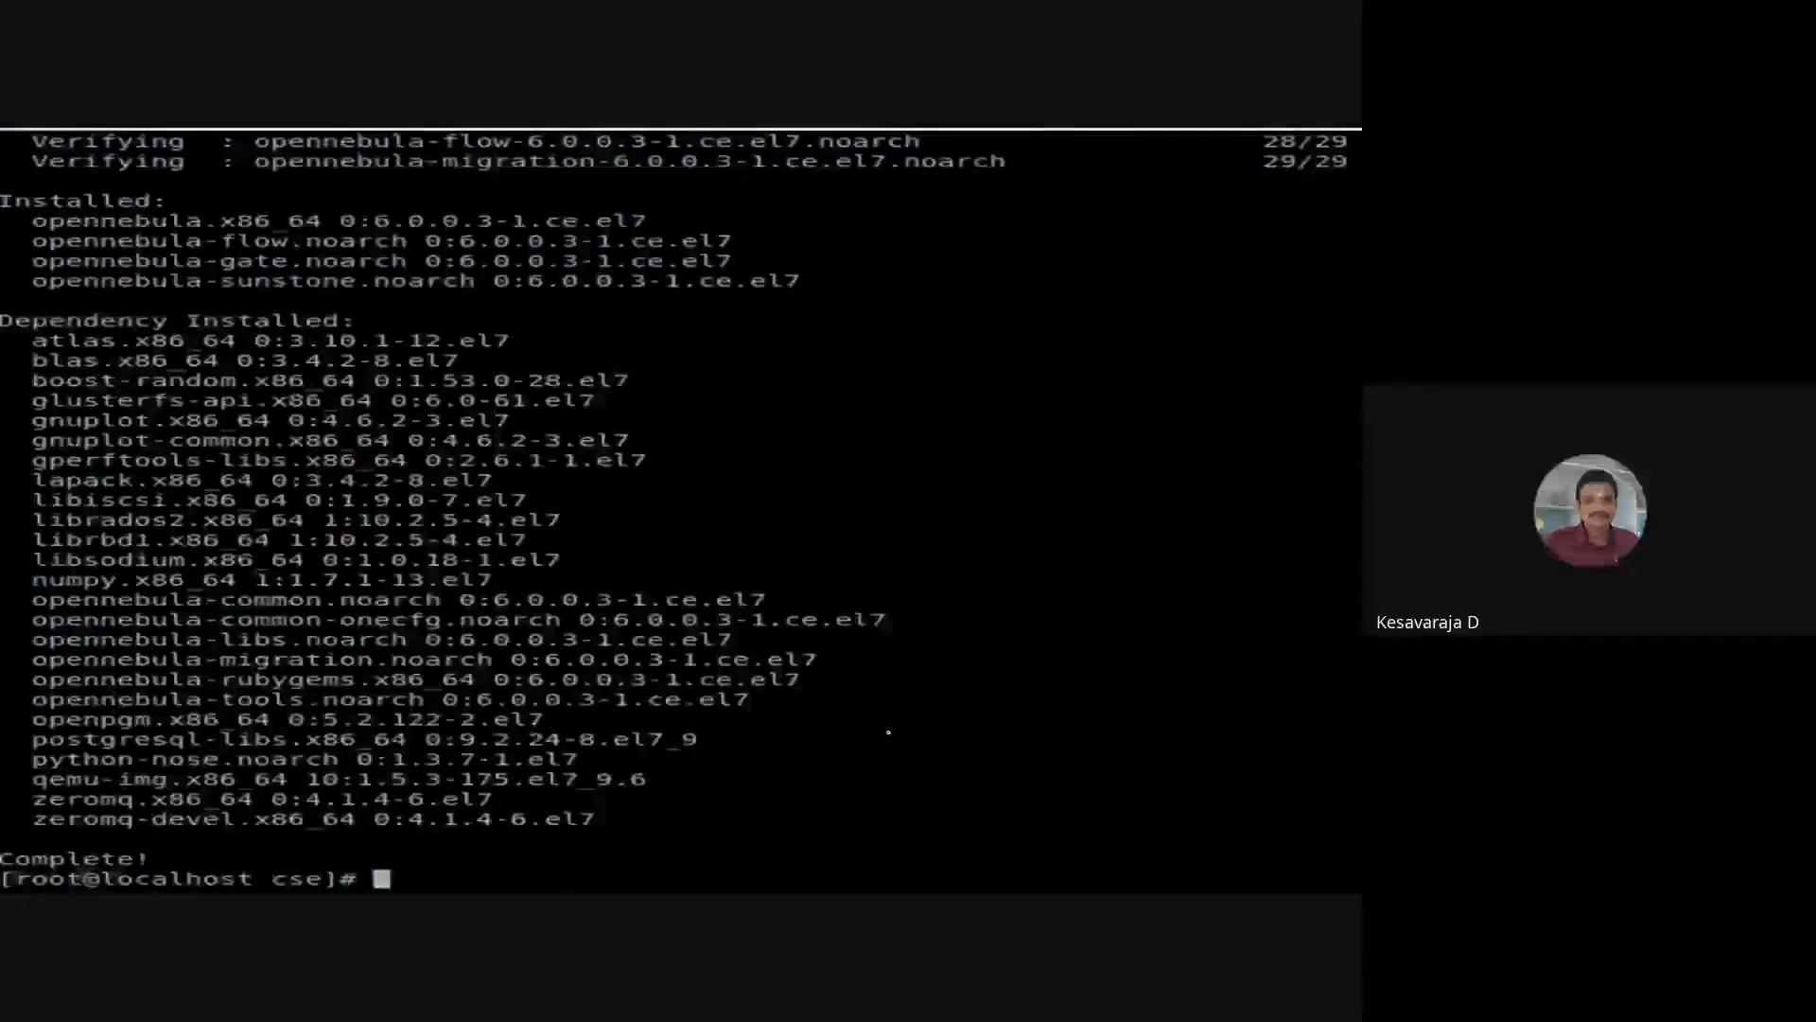
key(Right)
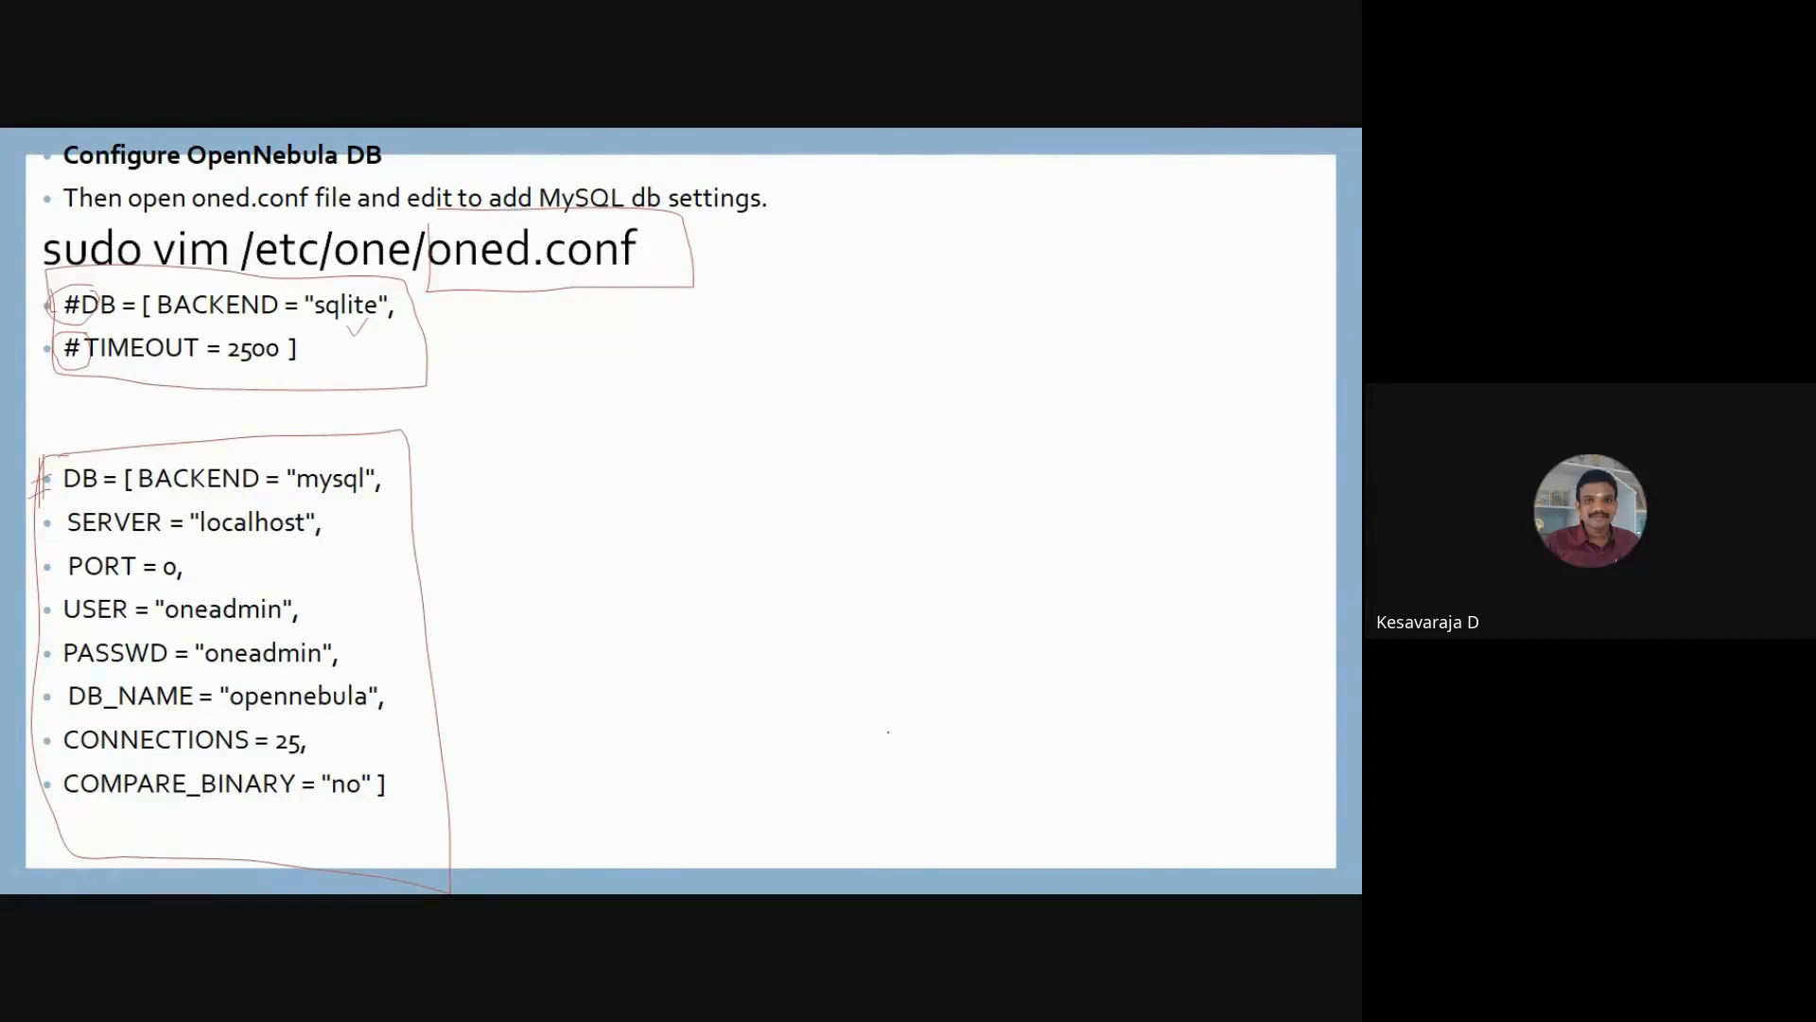
key(Right)
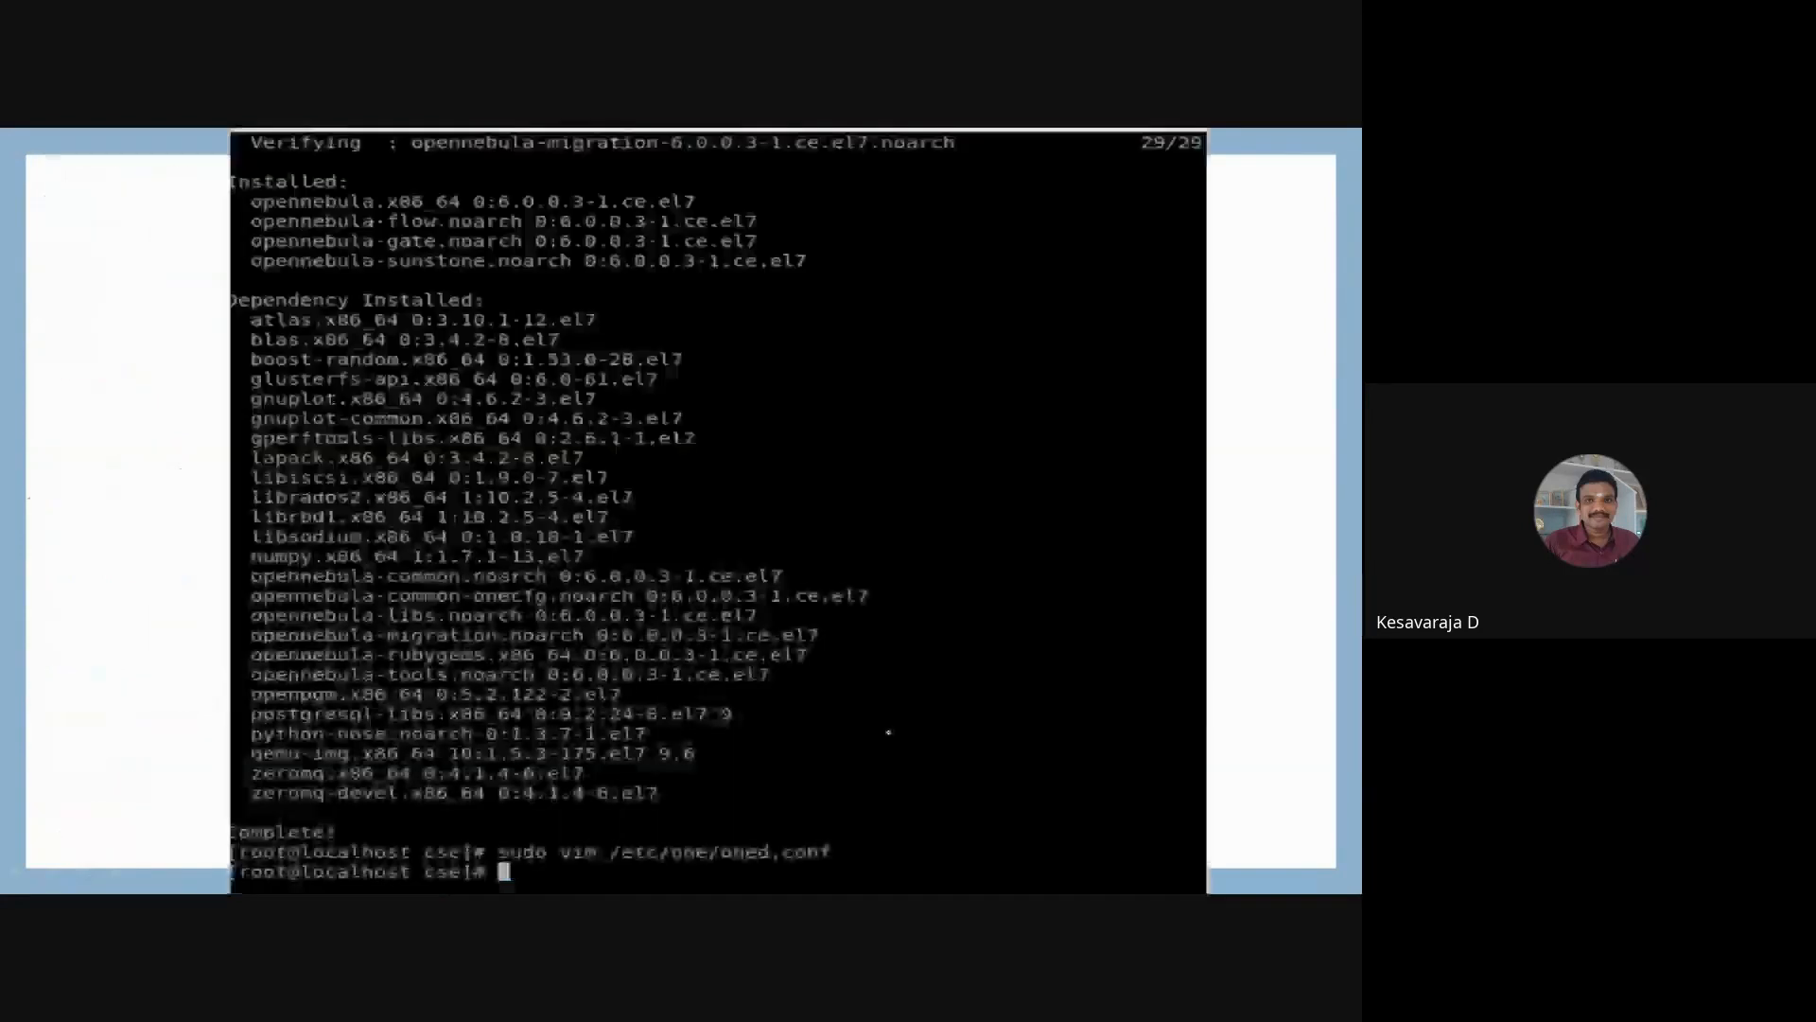
key(Right)
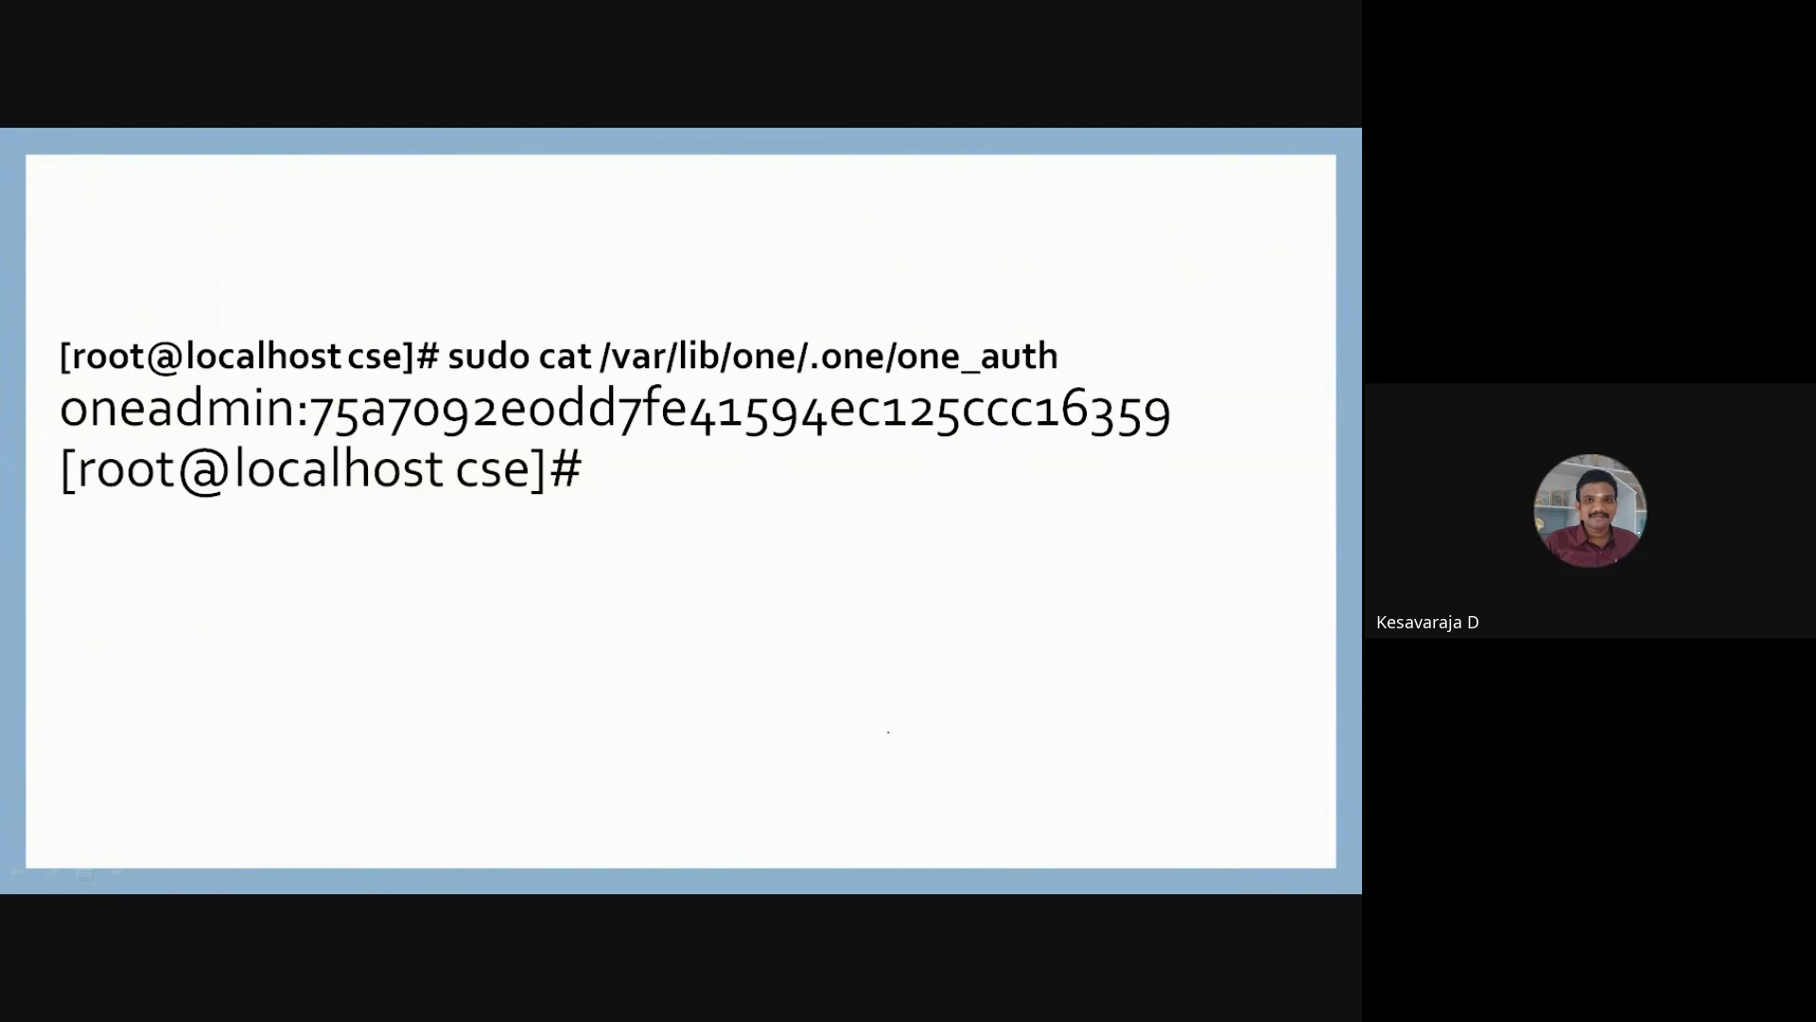
key(Right)
key(Right)
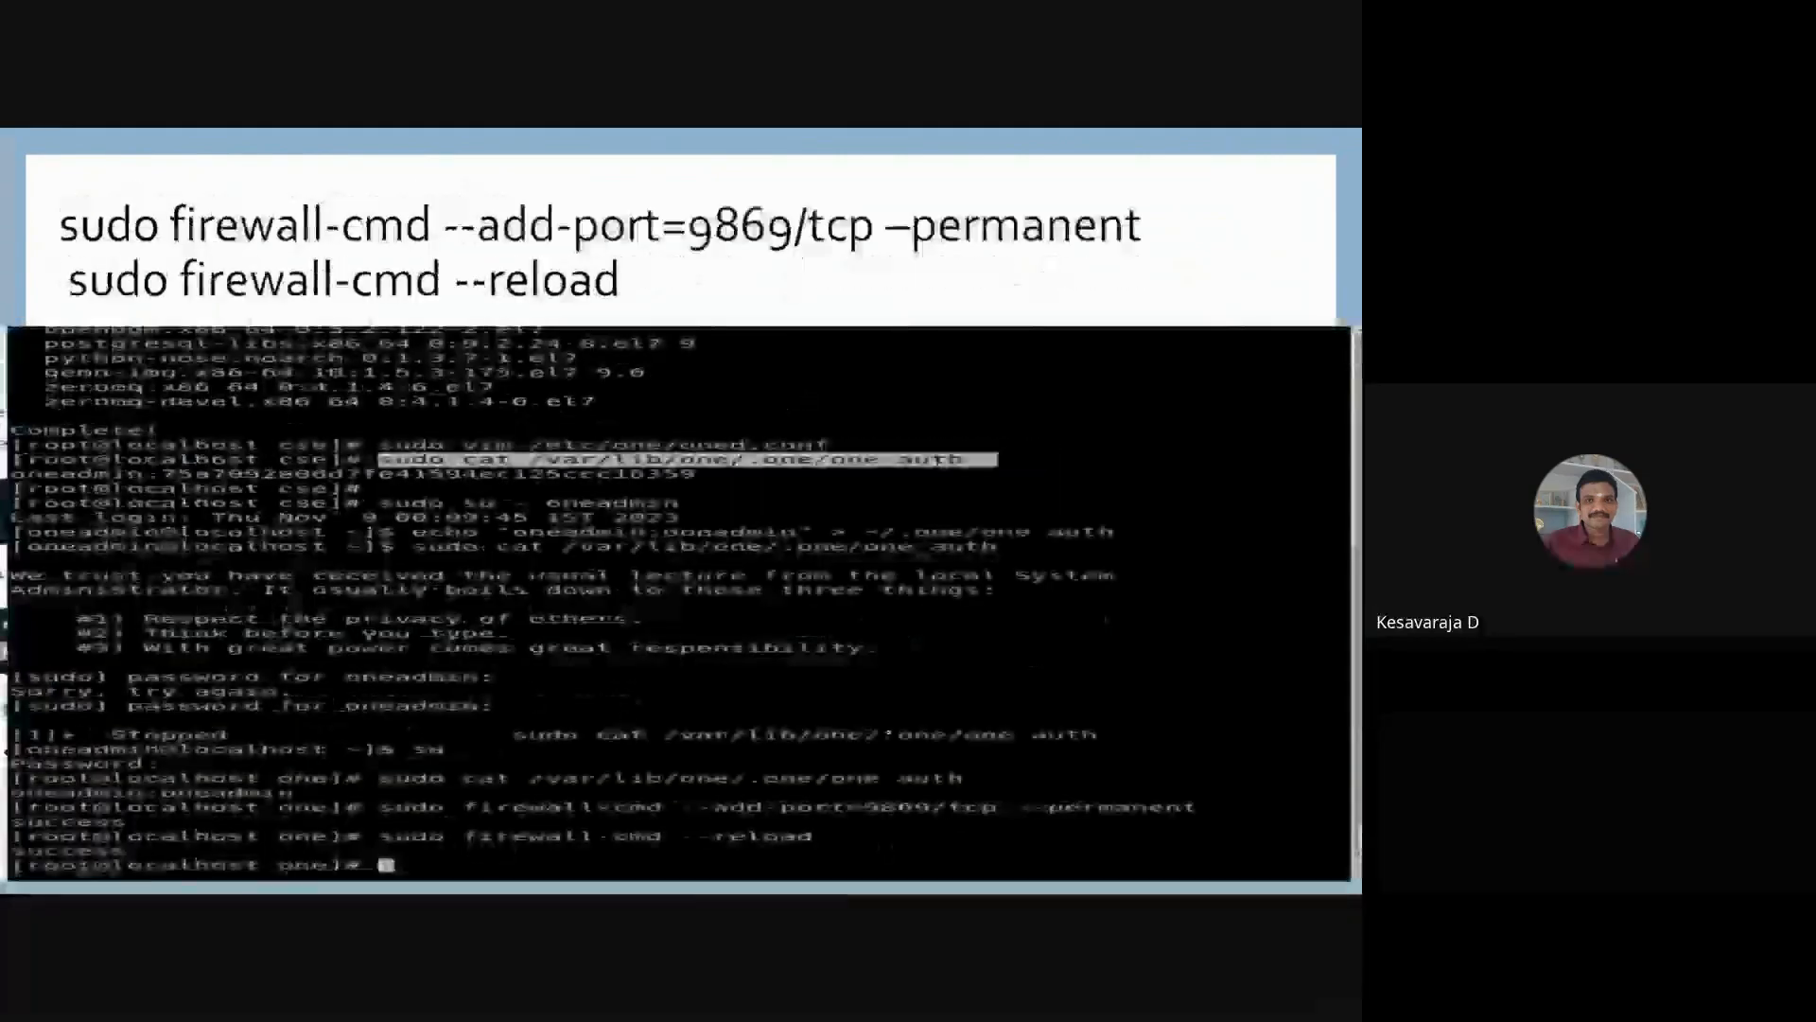
key(Left)
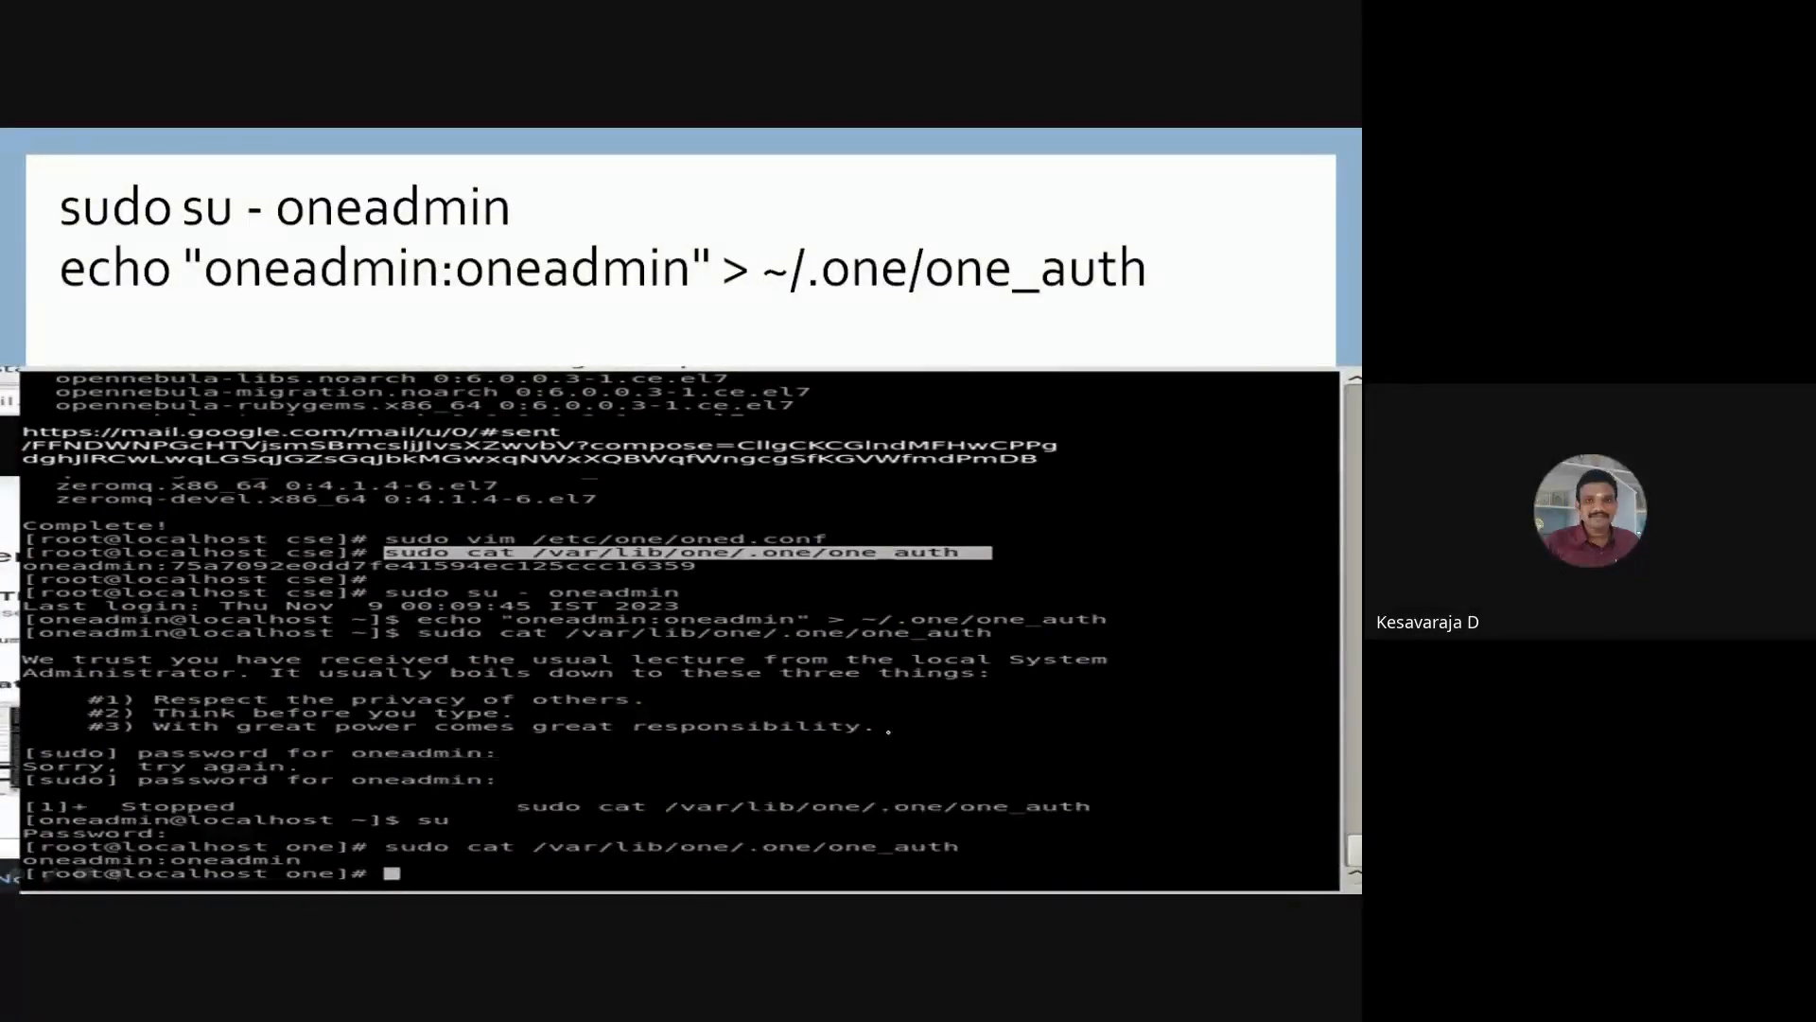
key(Right)
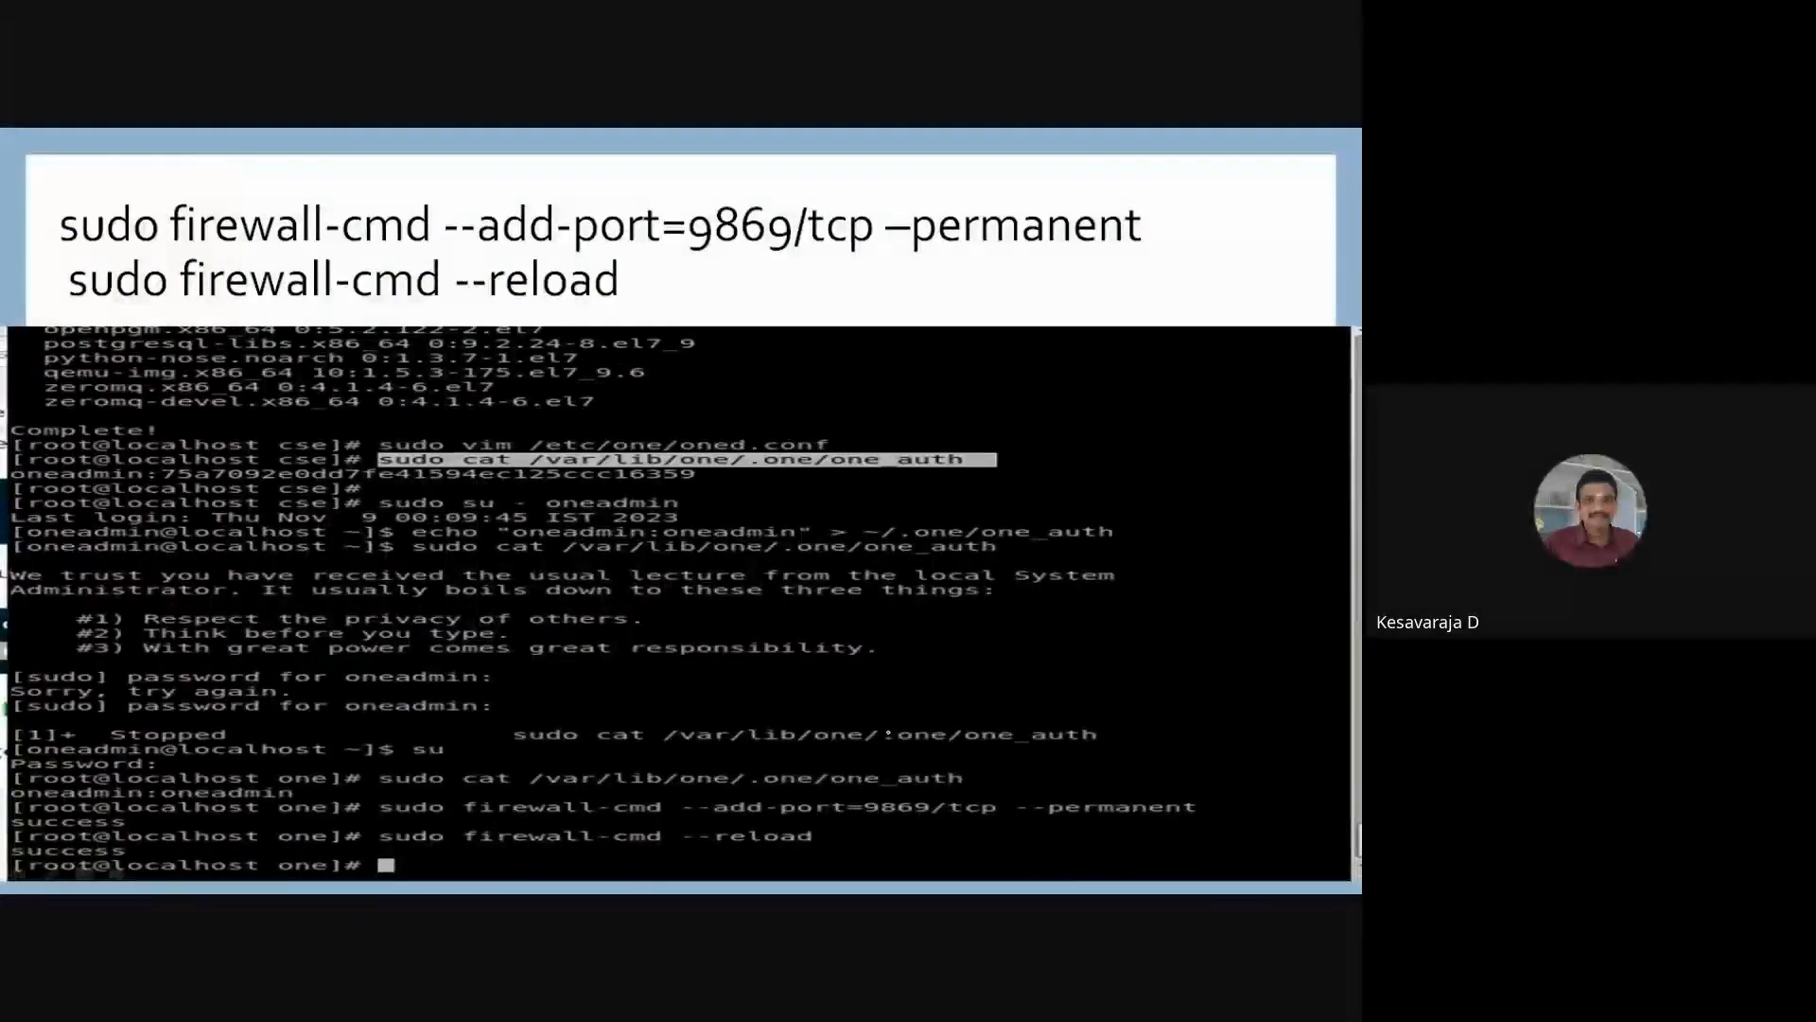